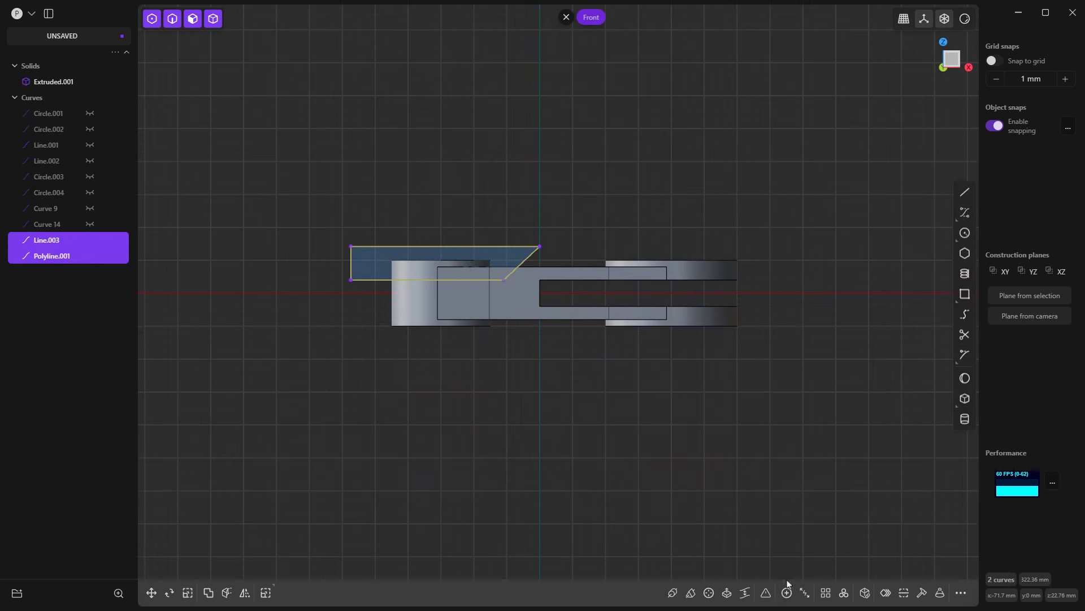
Step: Mirror the closed polyline profile across the horizontal axis to create a matching profile on the part's lower side
{"action": "left_click", "coordinate": [245, 593]}
{"action": "left_click", "coordinate": [539, 334]}
{"action": "right_click", "coordinate": [552, 390]}
Step: Extrude both mirrored profiles symmetrically through the part, about 122 mm in each direction
{"action": "key", "text": "e"}
{"action": "middle_click_drag", "start_coordinate": [351, 402], "coordinate": [416, 412]}
{"action": "key", "text": "d"}
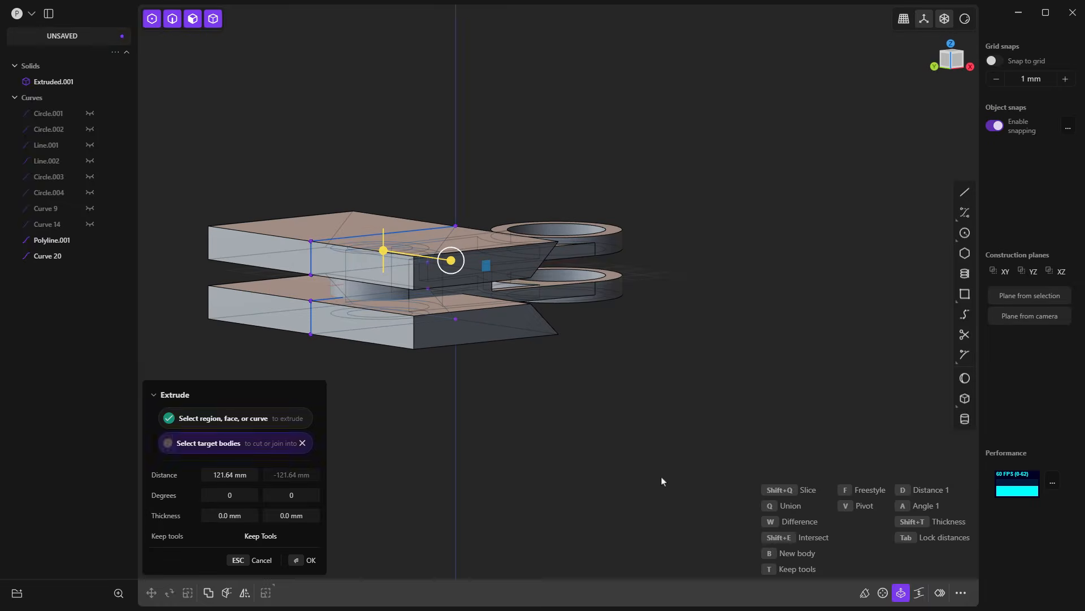
{"action": "key", "text": "Return"}
{"action": "middle_click_drag", "start_coordinate": [589, 400], "coordinate": [381, 327]}
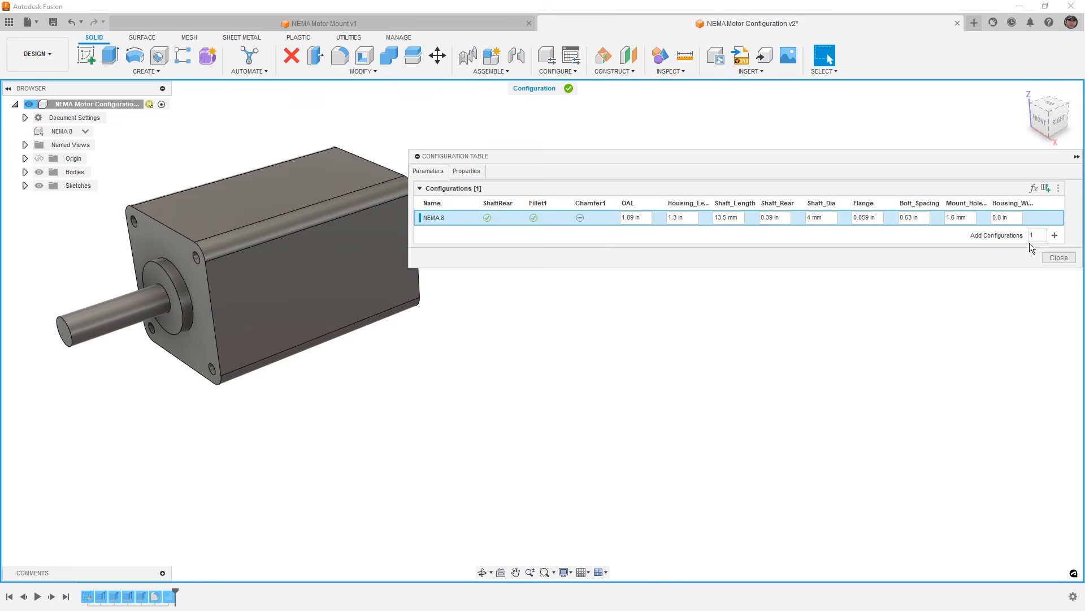
Step: In Autodesk Fusion, add 3 configurations to the NEMA motor's configuration table
{"action": "left_click", "coordinate": [1035, 235]}
{"action": "type", "text": "3"}
{"action": "left_click", "coordinate": [1054, 236]}
Step: Rename the second configuration NEMA 11 and open the third configuration's name for editing
{"action": "right_click", "coordinate": [444, 231]}
{"action": "left_click", "coordinate": [469, 248]}
{"action": "type", "text": "NEMA 11"}
{"action": "key", "text": "Return"}
{"action": "right_click", "coordinate": [455, 251]}
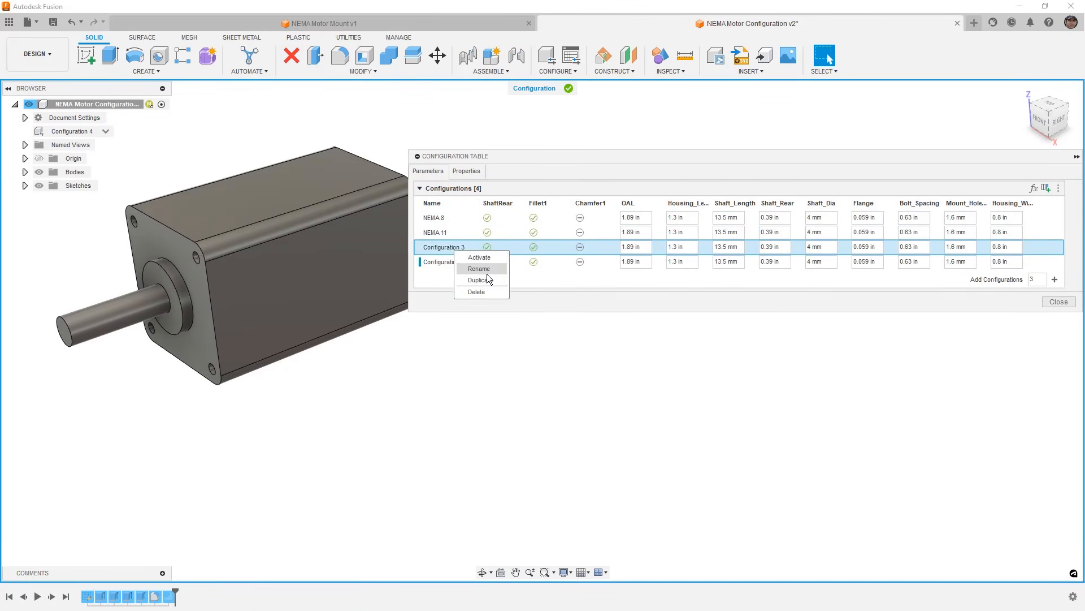
{"action": "left_click", "coordinate": [479, 269]}
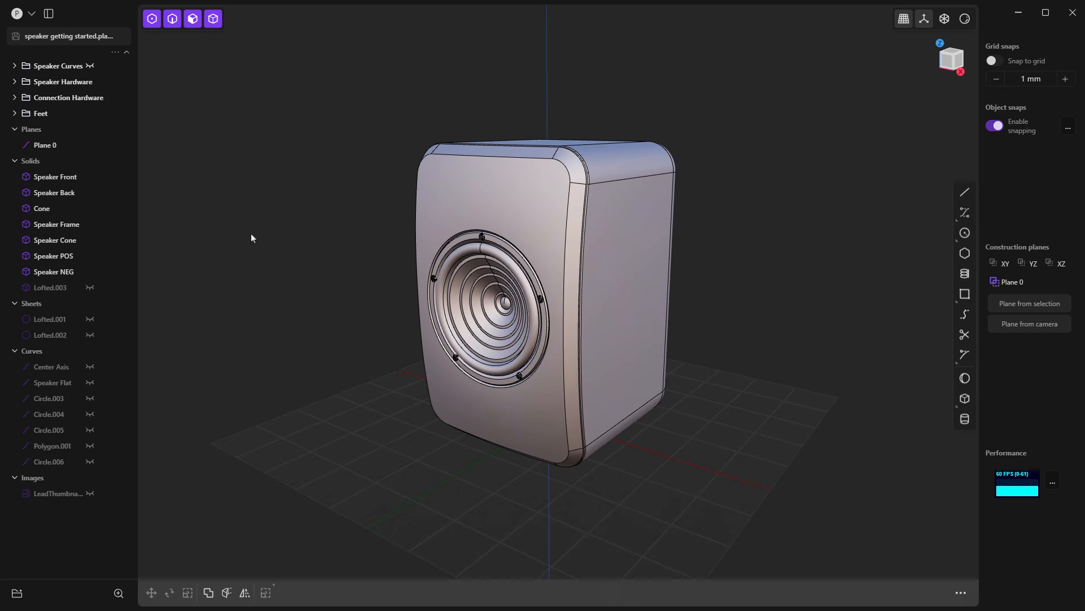
Step: In Plasticity, set the navigation preset to Plasticity default in the preferences and review the other presets down to Rhino
{"action": "left_click", "coordinate": [22, 13]}
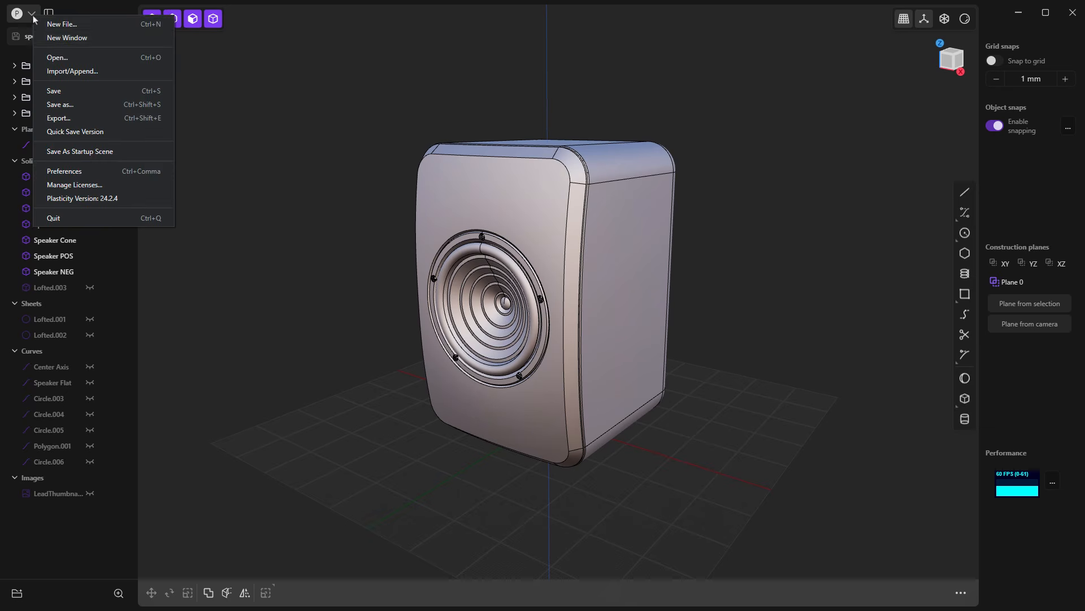
{"action": "left_click", "coordinate": [100, 176]}
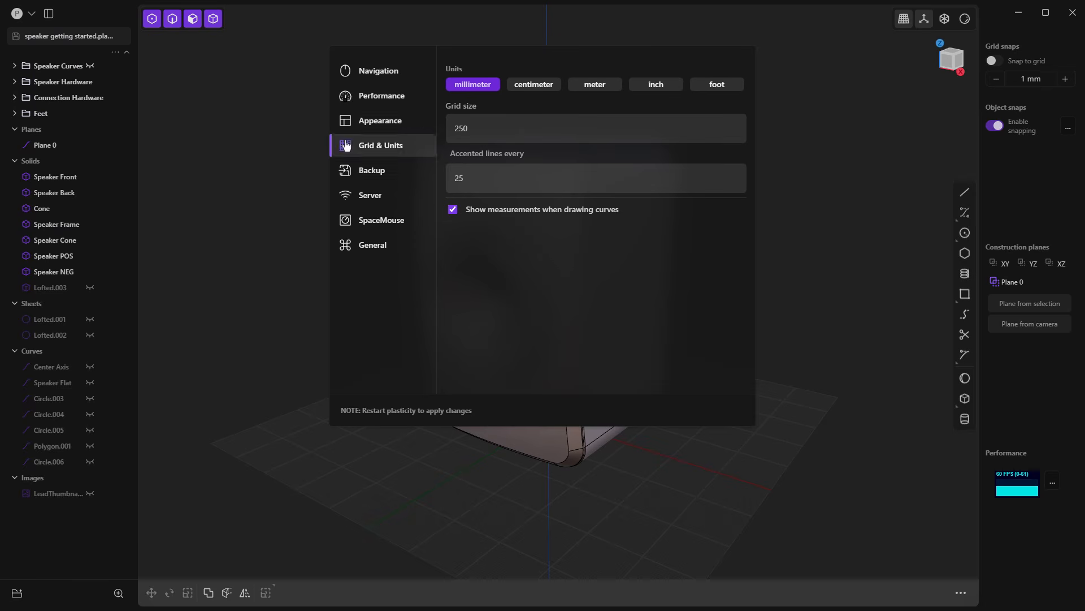
{"action": "left_click", "coordinate": [388, 74]}
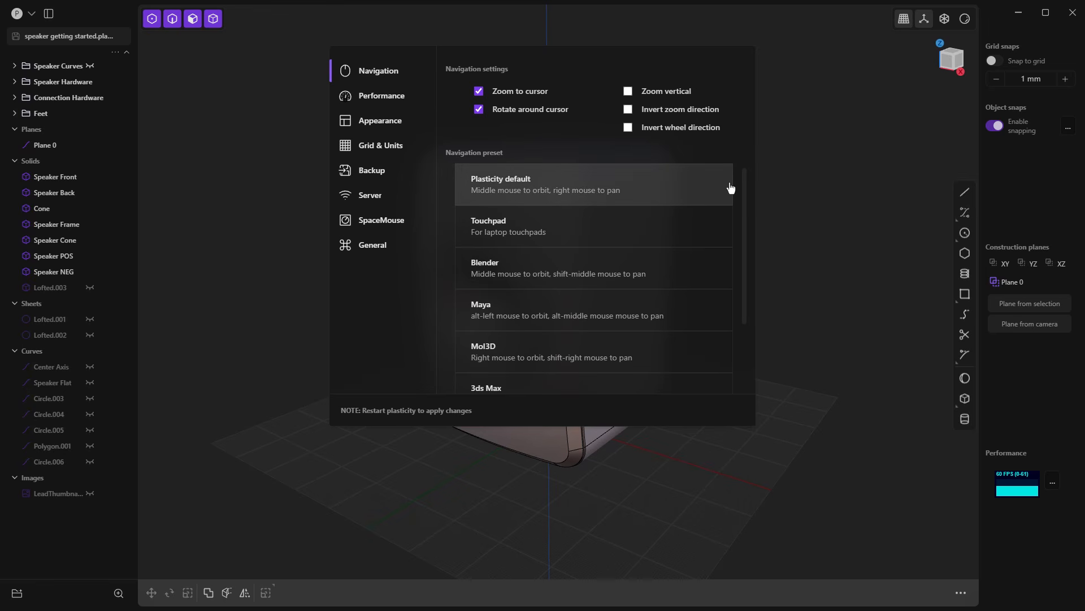
{"action": "left_click", "coordinate": [700, 196]}
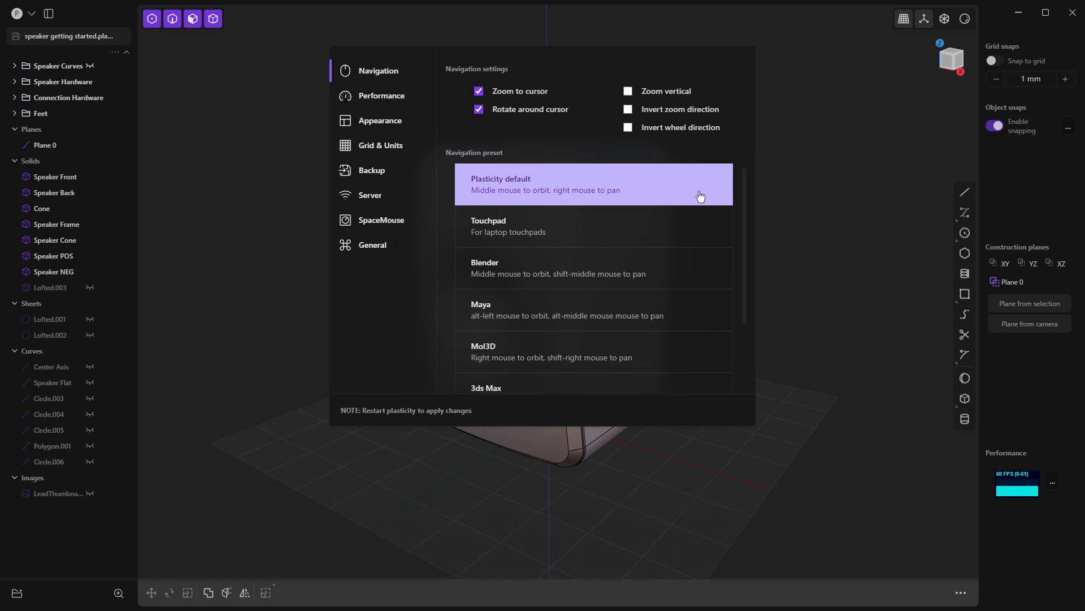
{"action": "scroll", "coordinate": [642, 273], "scroll_direction": "down", "scroll_amount": 3}
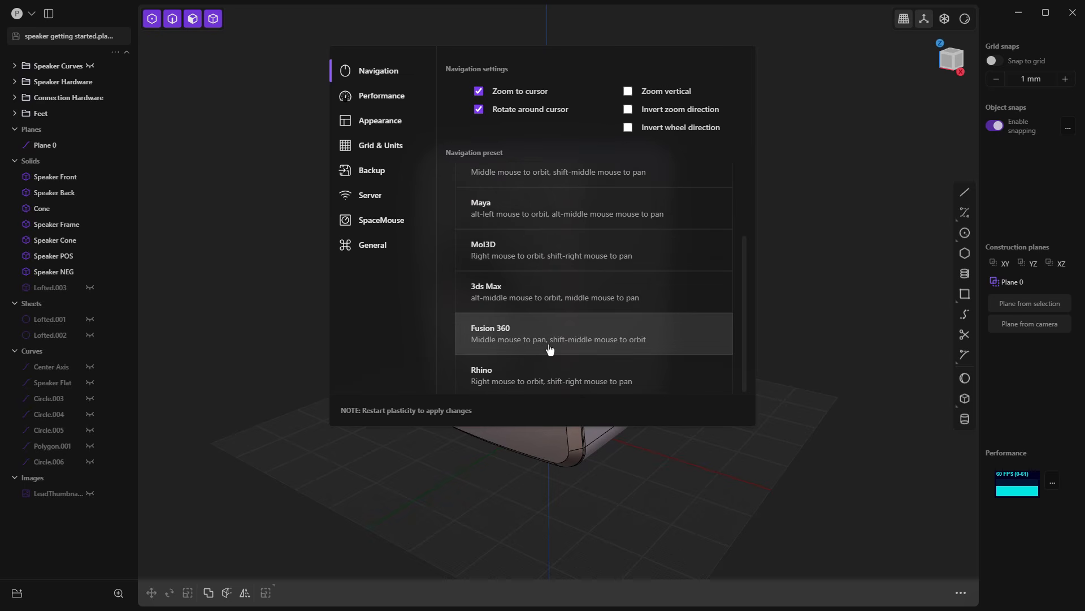
{"action": "scroll", "coordinate": [615, 306], "scroll_direction": "up", "scroll_amount": 3}
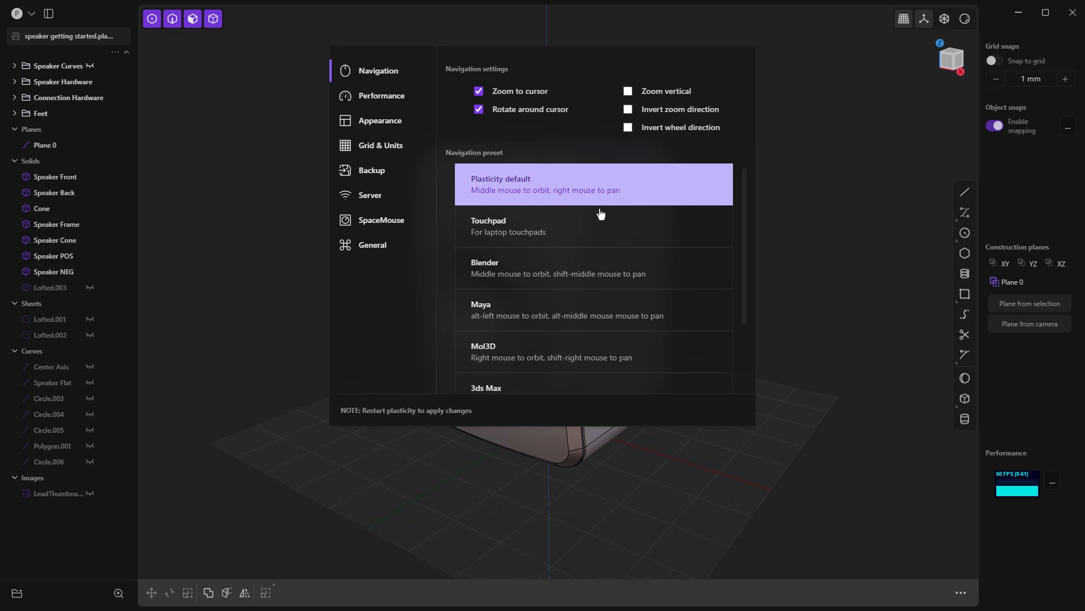
{"action": "left_click", "coordinate": [807, 218]}
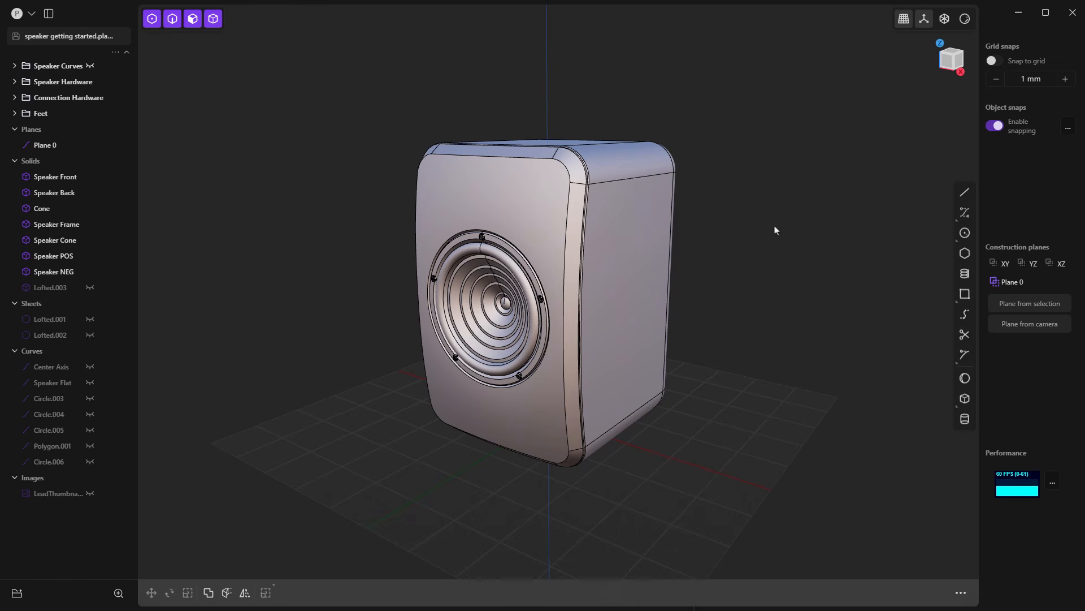
Step: Orbit the speaker model and check the Zoom to cursor and Rotate around cursor options in the navigation preferences
{"action": "mouse_move", "coordinate": [581, 338]}
{"action": "middle_mouse_down"}
{"action": "mouse_move", "coordinate": [541, 340]}
{"action": "mouse_move", "coordinate": [654, 332]}
{"action": "mouse_move", "coordinate": [599, 328]}
{"action": "mouse_move", "coordinate": [592, 265]}
{"action": "mouse_move", "coordinate": [576, 340]}
{"action": "mouse_move", "coordinate": [560, 339]}
{"action": "mouse_move", "coordinate": [582, 338]}
{"action": "middle_mouse_up"}
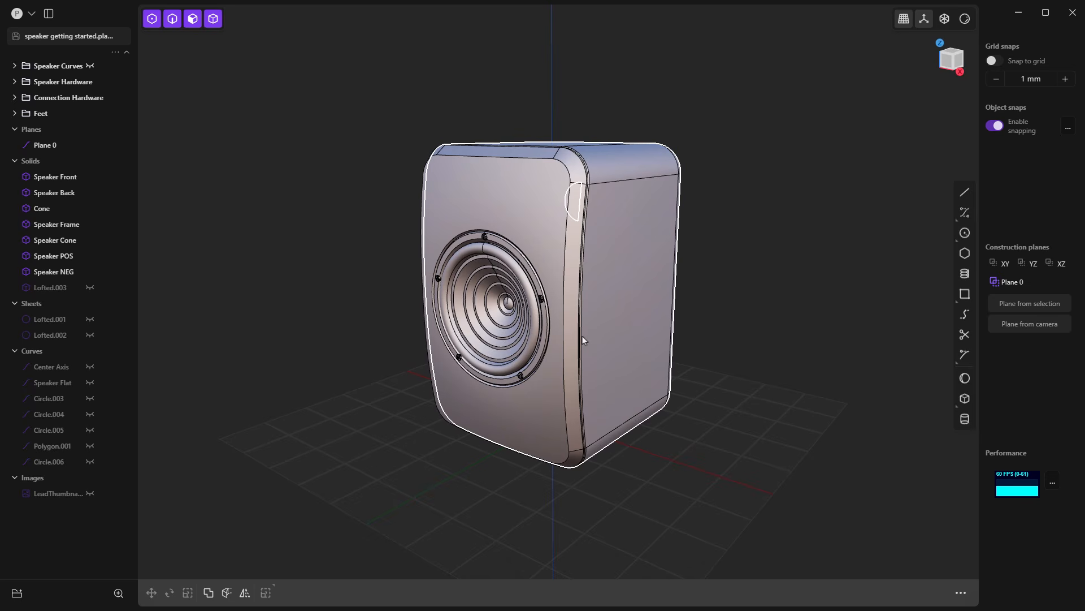
{"action": "middle_click_drag", "start_coordinate": [616, 306], "coordinate": [574, 298]}
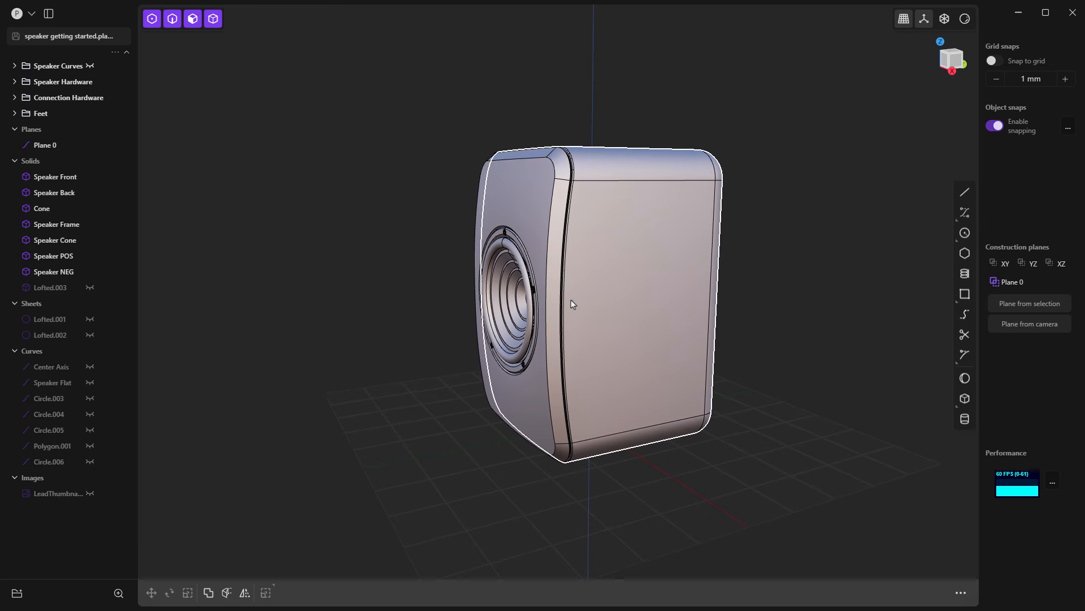
{"action": "middle_click_drag", "start_coordinate": [566, 313], "coordinate": [600, 320]}
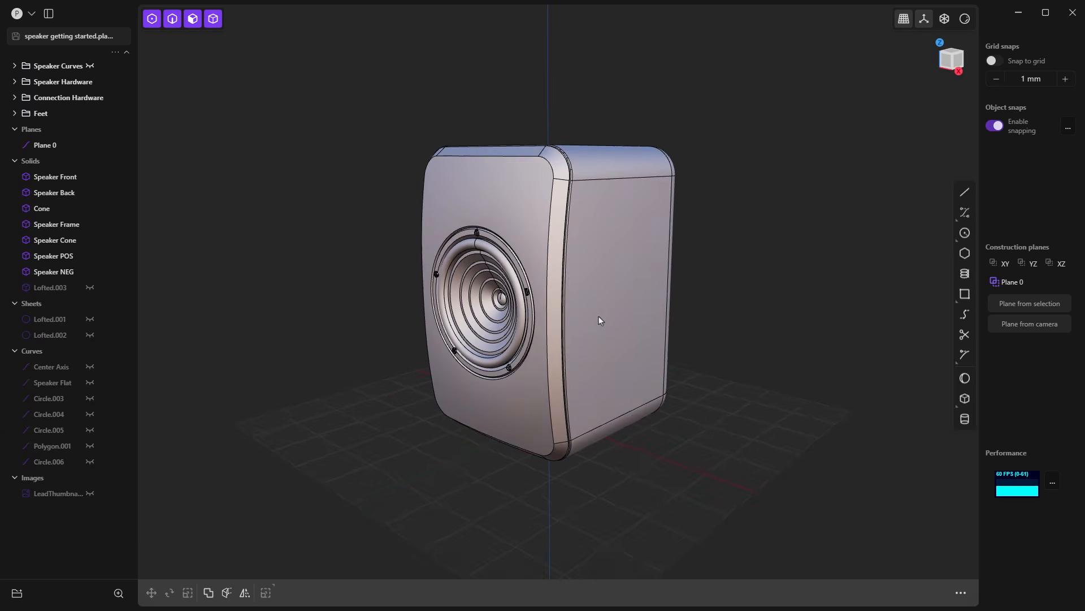
{"action": "left_click", "coordinate": [31, 14]}
{"action": "left_click", "coordinate": [72, 169]}
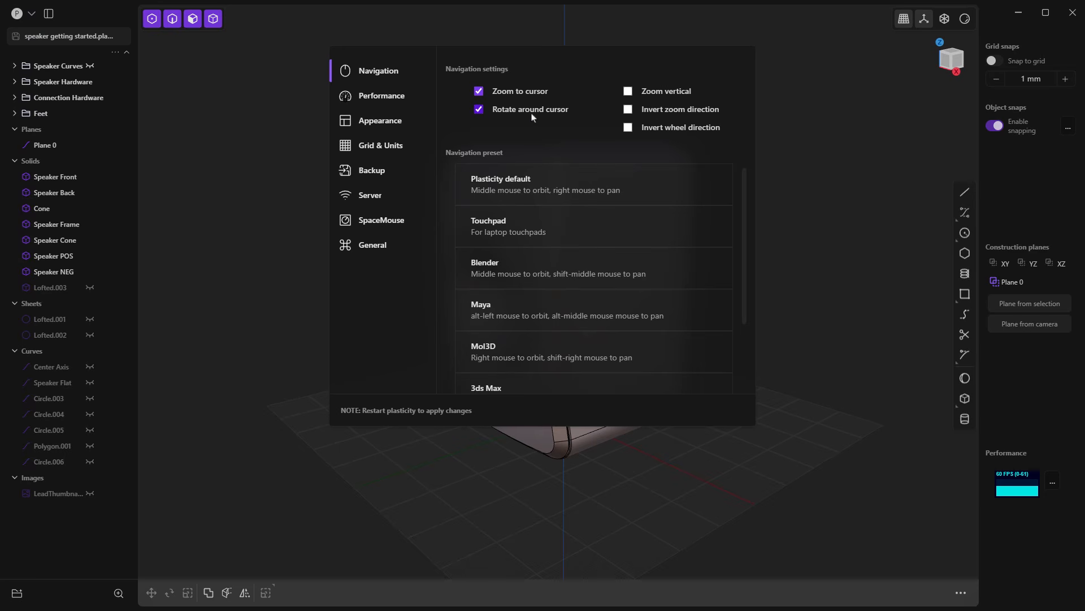
{"action": "left_click", "coordinate": [776, 156]}
Step: Orbit the speaker model from different cursor positions on and around it, and pan the view vertically
{"action": "mouse_move", "coordinate": [594, 290]}
{"action": "middle_mouse_down"}
{"action": "mouse_move", "coordinate": [593, 271]}
{"action": "mouse_move", "coordinate": [542, 294]}
{"action": "mouse_move", "coordinate": [600, 294]}
{"action": "mouse_move", "coordinate": [604, 277]}
{"action": "middle_mouse_up"}
{"action": "middle_click_drag", "start_coordinate": [859, 283], "coordinate": [885, 268]}
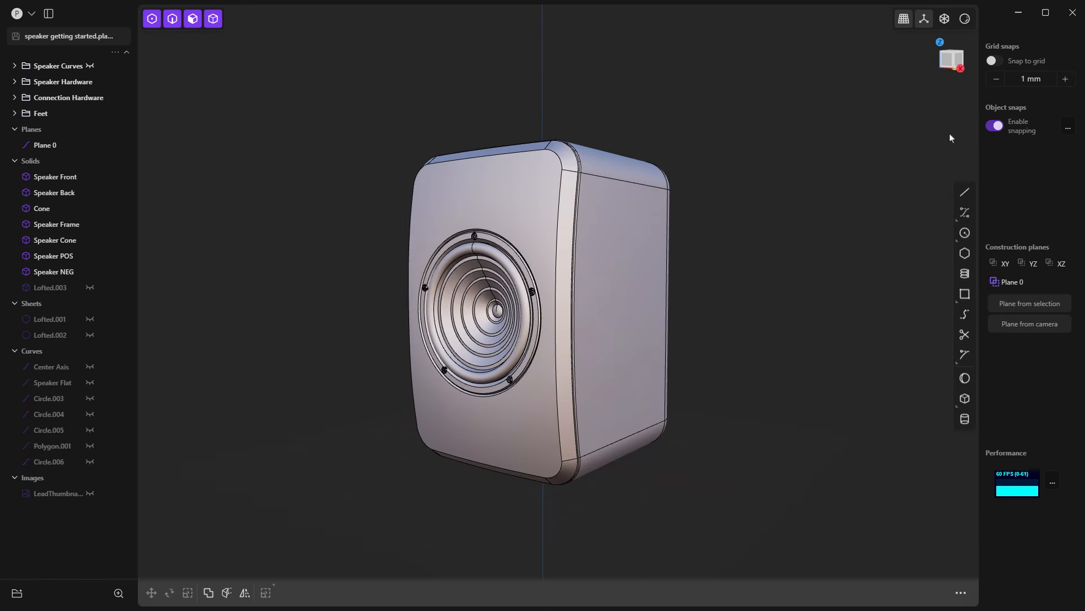
{"action": "middle_click_drag", "start_coordinate": [952, 138], "coordinate": [951, 147]}
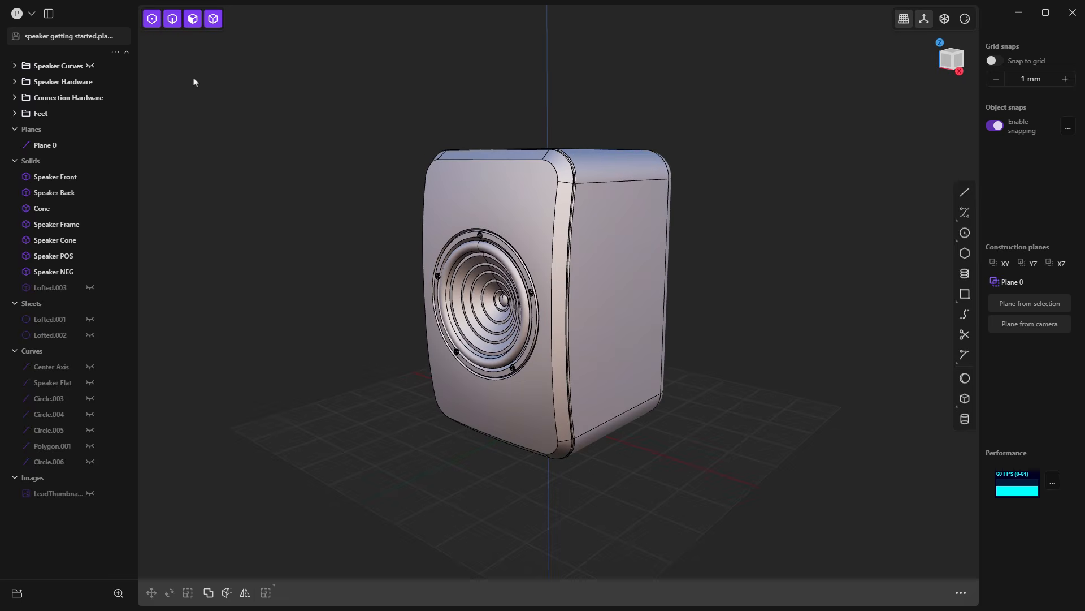
{"action": "middle_click_drag", "start_coordinate": [193, 79], "coordinate": [193, 89]}
{"action": "middle_click_drag", "start_coordinate": [239, 443], "coordinate": [229, 425]}
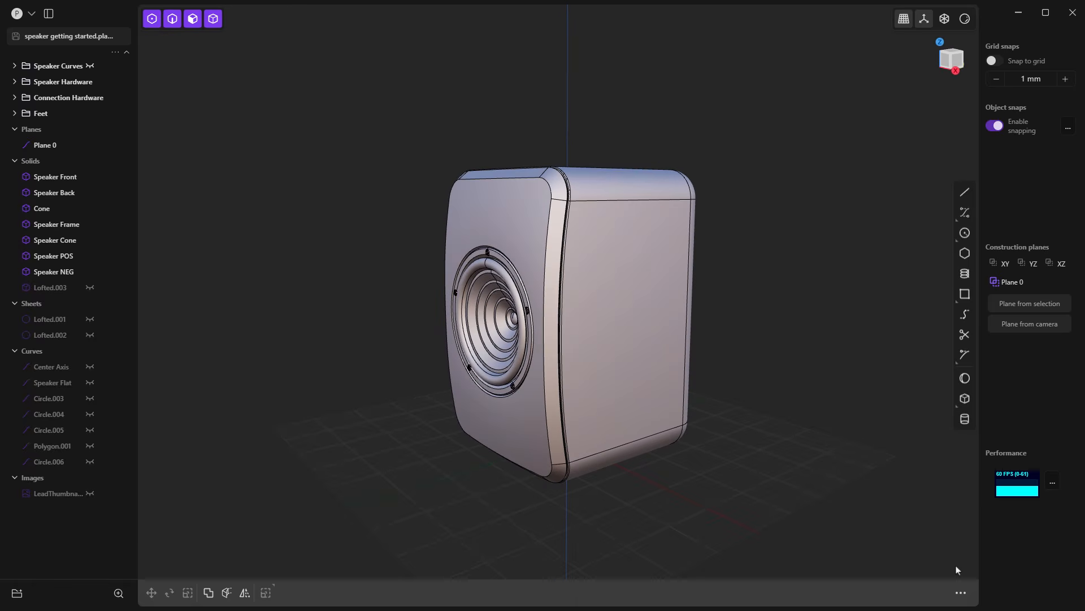
{"action": "mouse_move", "coordinate": [958, 567]}
{"action": "middle_mouse_down"}
{"action": "mouse_move", "coordinate": [945, 480]}
{"action": "mouse_move", "coordinate": [952, 565]}
{"action": "middle_mouse_up"}
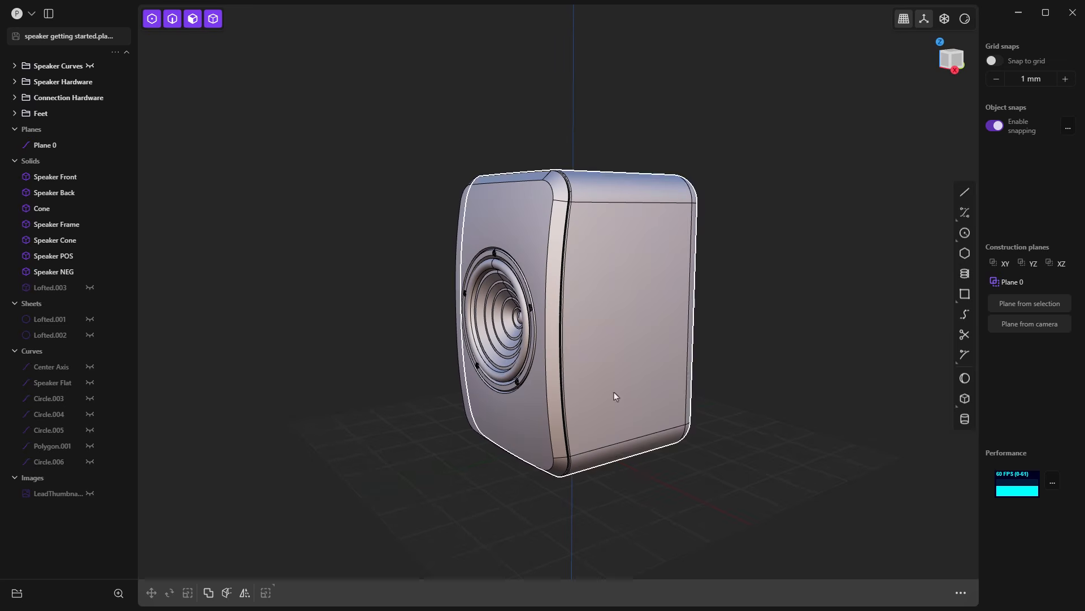
{"action": "middle_click_drag", "start_coordinate": [152, 38], "coordinate": [236, 158]}
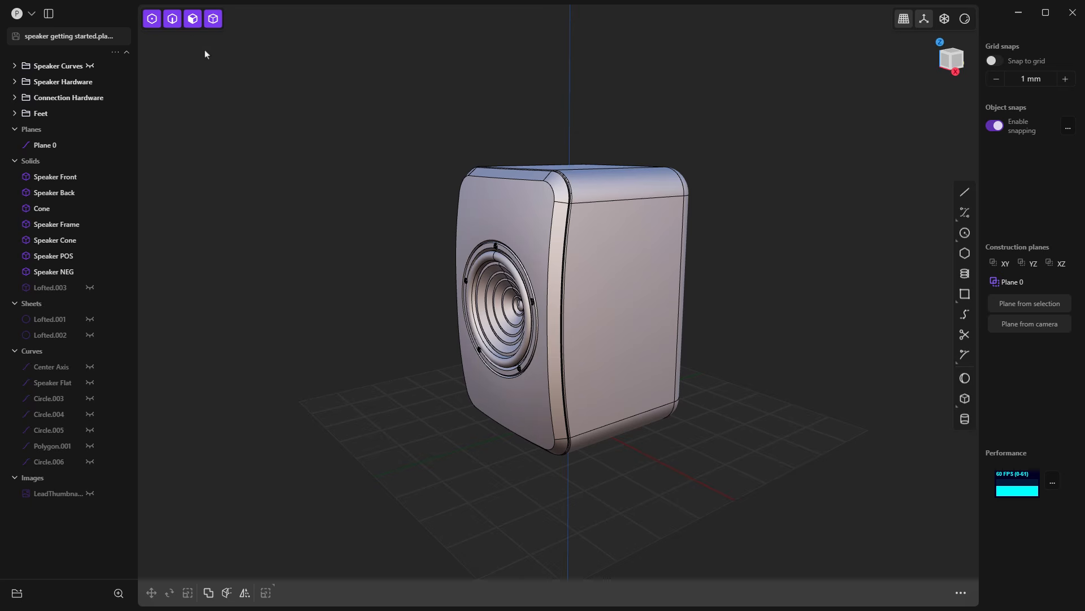
{"action": "middle_click_drag", "start_coordinate": [157, 43], "coordinate": [157, 70]}
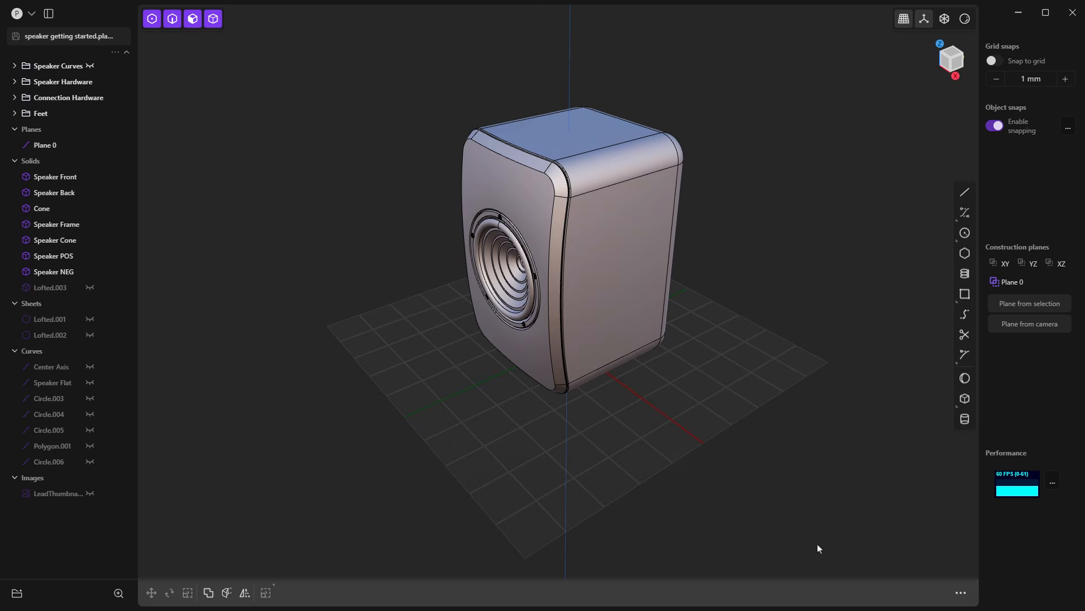
{"action": "middle_click_drag", "start_coordinate": [874, 567], "coordinate": [788, 460]}
{"action": "middle_click_drag", "start_coordinate": [604, 295], "coordinate": [572, 299]}
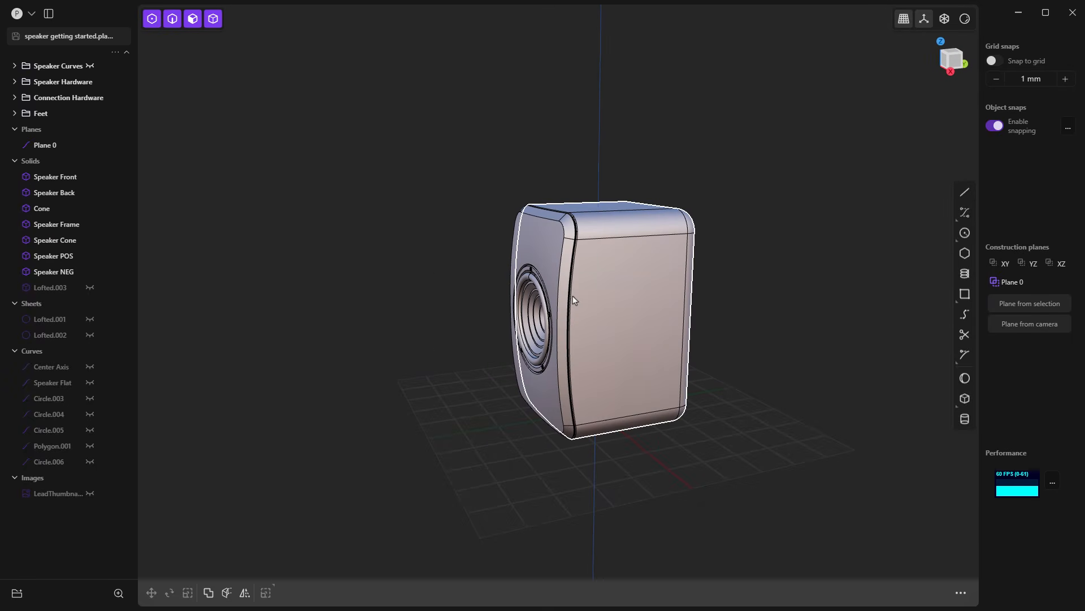
{"action": "middle_click_drag", "start_coordinate": [596, 315], "coordinate": [635, 342]}
{"action": "mouse_move", "coordinate": [859, 26]}
{"action": "middle_mouse_down"}
{"action": "mouse_move", "coordinate": [845, 27]}
{"action": "mouse_move", "coordinate": [855, 50]}
{"action": "mouse_move", "coordinate": [868, 31]}
{"action": "middle_mouse_up"}
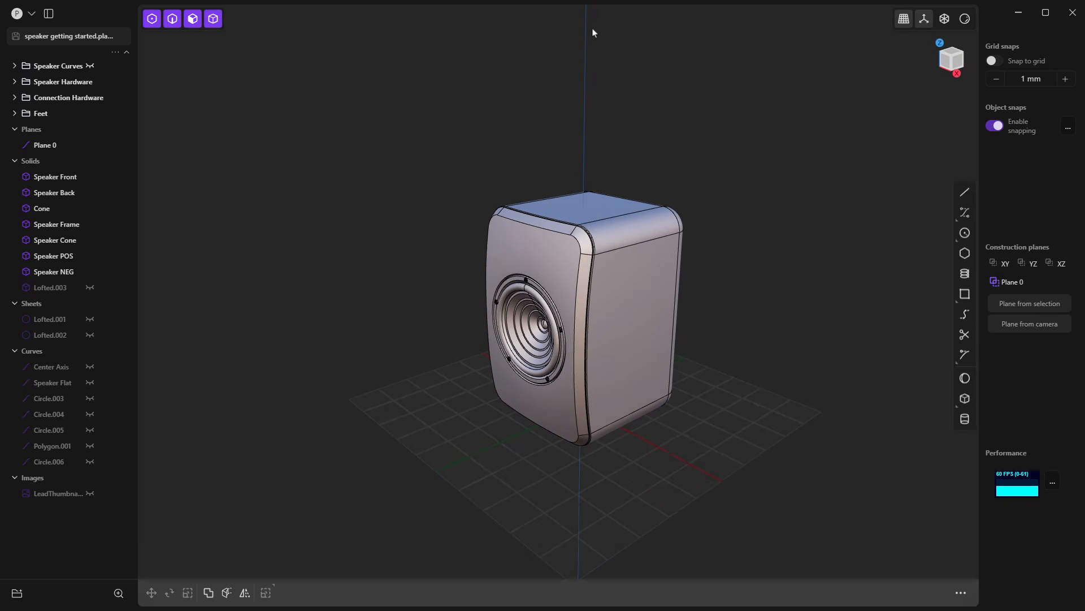
{"action": "middle_click_drag", "start_coordinate": [594, 33], "coordinate": [600, 8]}
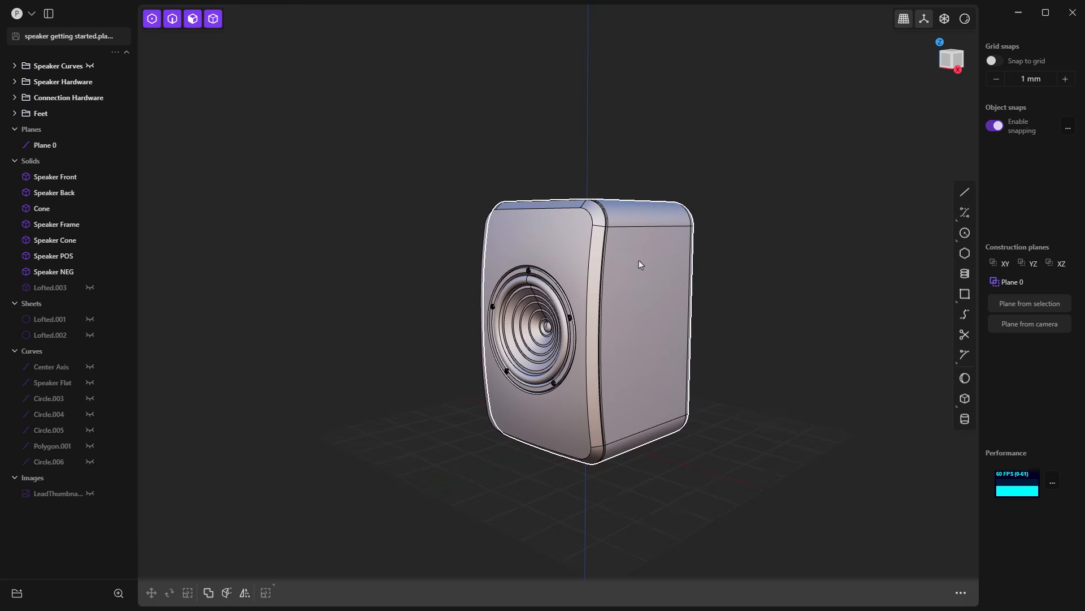
{"action": "middle_click_drag", "start_coordinate": [639, 264], "coordinate": [699, 206]}
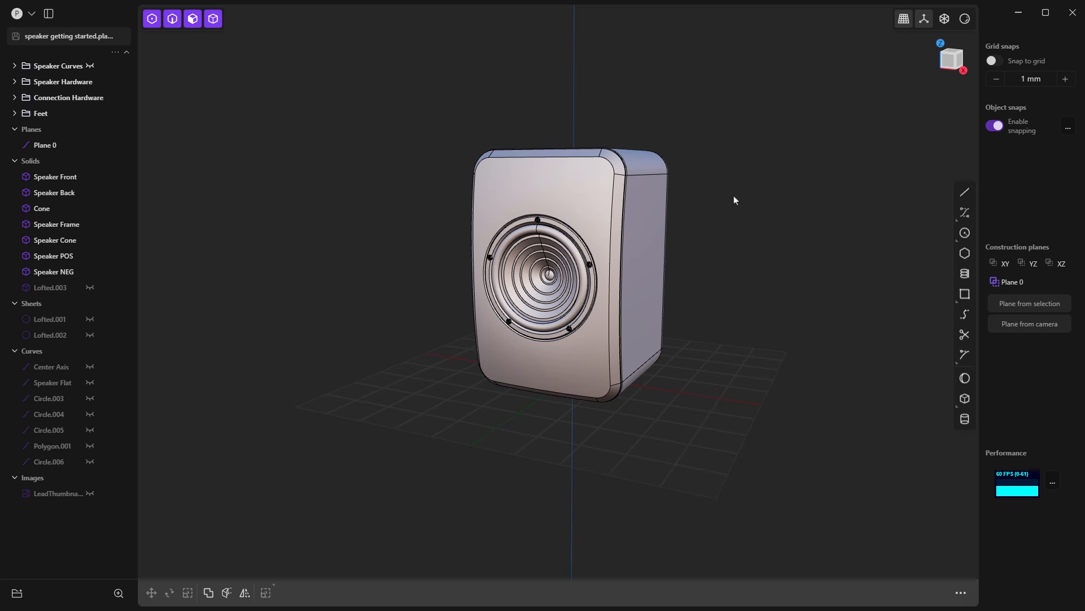
{"action": "middle_click_drag", "start_coordinate": [729, 216], "coordinate": [717, 277]}
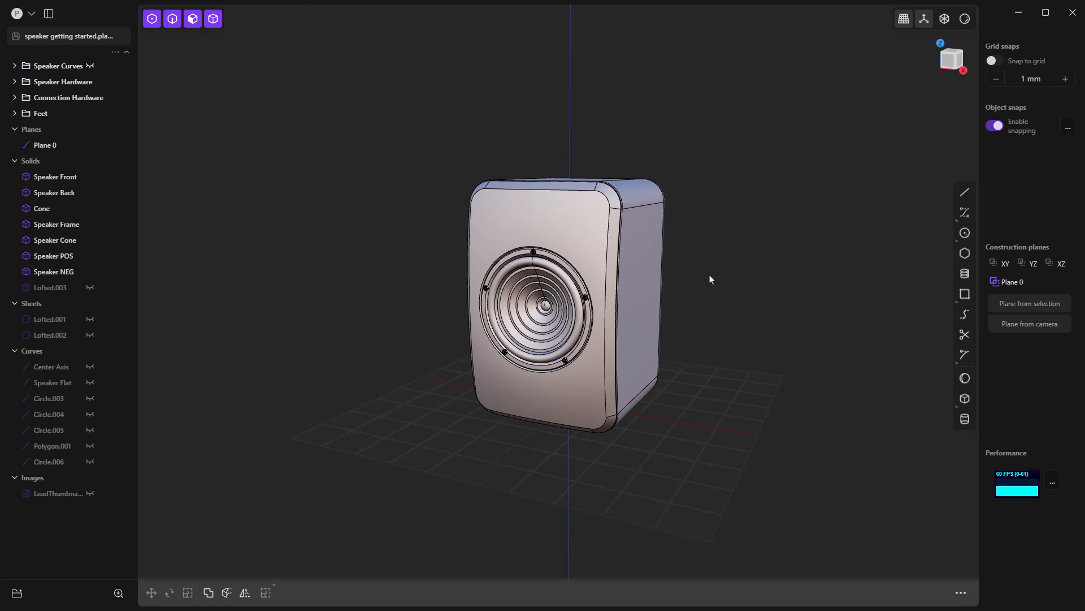
Step: Zoom in and out on the speaker model with the cursor at different points on and around it
{"action": "scroll", "coordinate": [626, 286], "scroll_direction": "up", "scroll_amount": 3}
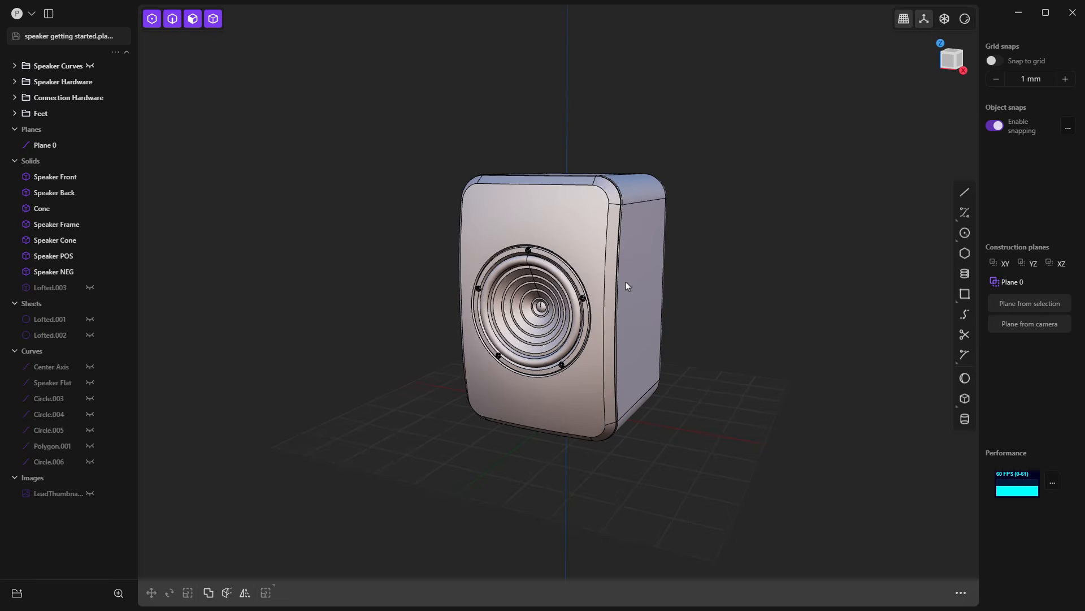
{"action": "scroll", "coordinate": [625, 282], "scroll_direction": "down", "scroll_amount": 1}
{"action": "scroll", "coordinate": [587, 288], "scroll_direction": "up", "scroll_amount": 8}
{"action": "scroll", "coordinate": [589, 288], "scroll_direction": "down", "scroll_amount": 7}
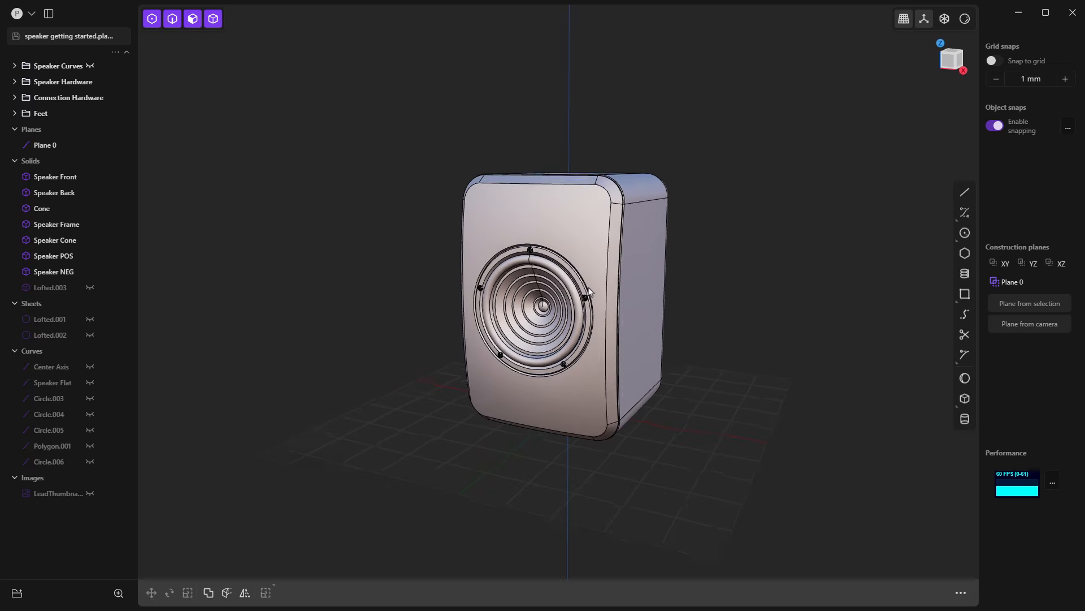
{"action": "scroll", "coordinate": [588, 288], "scroll_direction": "down", "scroll_amount": 1}
{"action": "scroll", "coordinate": [588, 288], "scroll_direction": "up", "scroll_amount": 7}
{"action": "scroll", "coordinate": [588, 288], "scroll_direction": "down", "scroll_amount": 5}
{"action": "scroll", "coordinate": [588, 288], "scroll_direction": "up", "scroll_amount": 1}
{"action": "scroll", "coordinate": [587, 288], "scroll_direction": "down", "scroll_amount": 3}
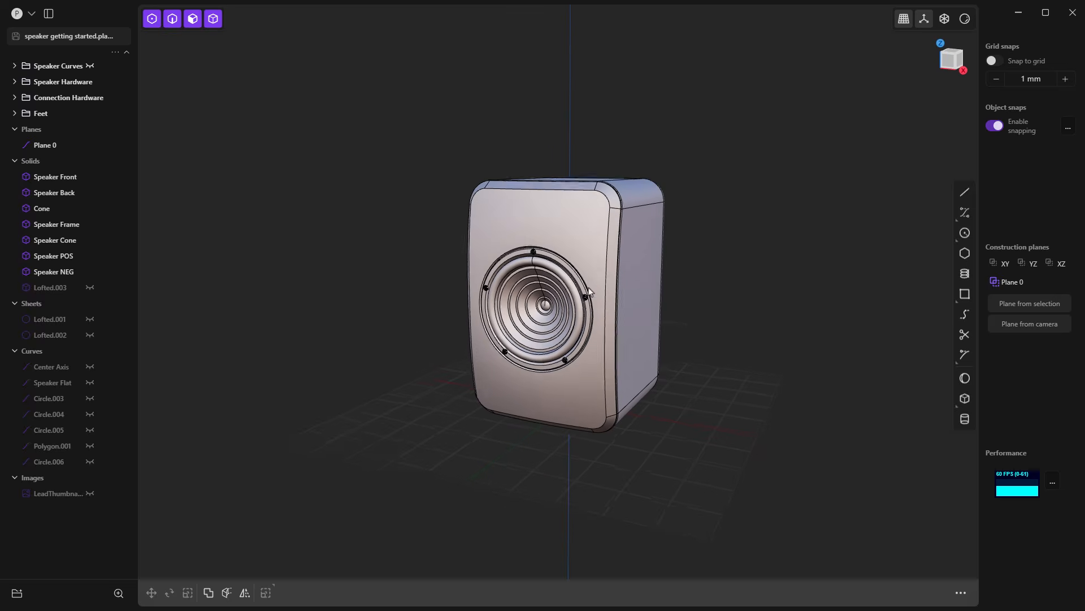
{"action": "scroll", "coordinate": [588, 289], "scroll_direction": "down", "scroll_amount": 1}
{"action": "scroll", "coordinate": [707, 283], "scroll_direction": "down", "scroll_amount": 4}
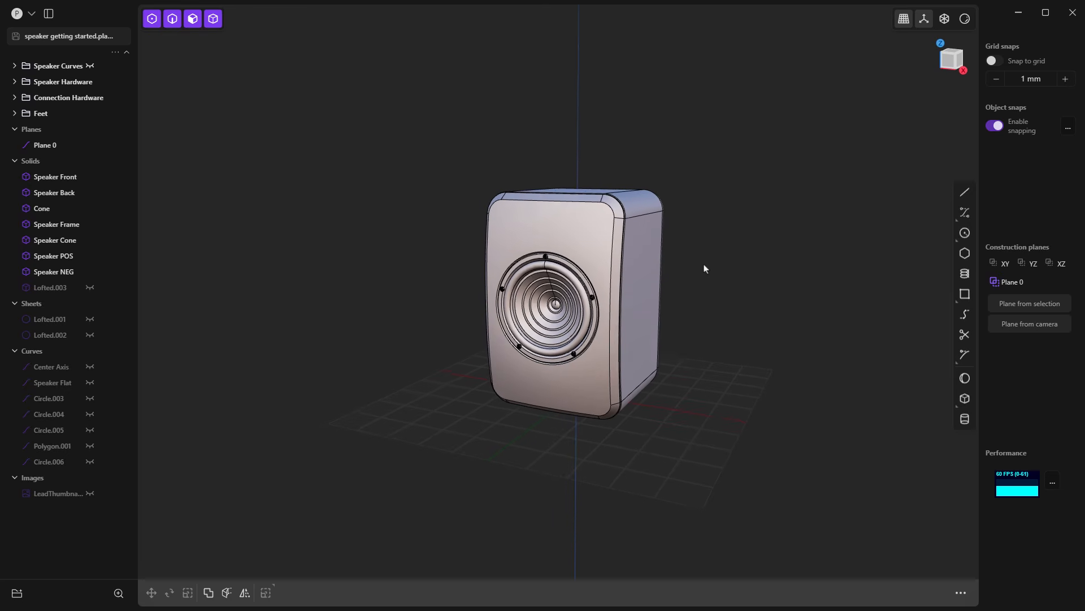
{"action": "scroll", "coordinate": [688, 441], "scroll_direction": "up", "scroll_amount": 1}
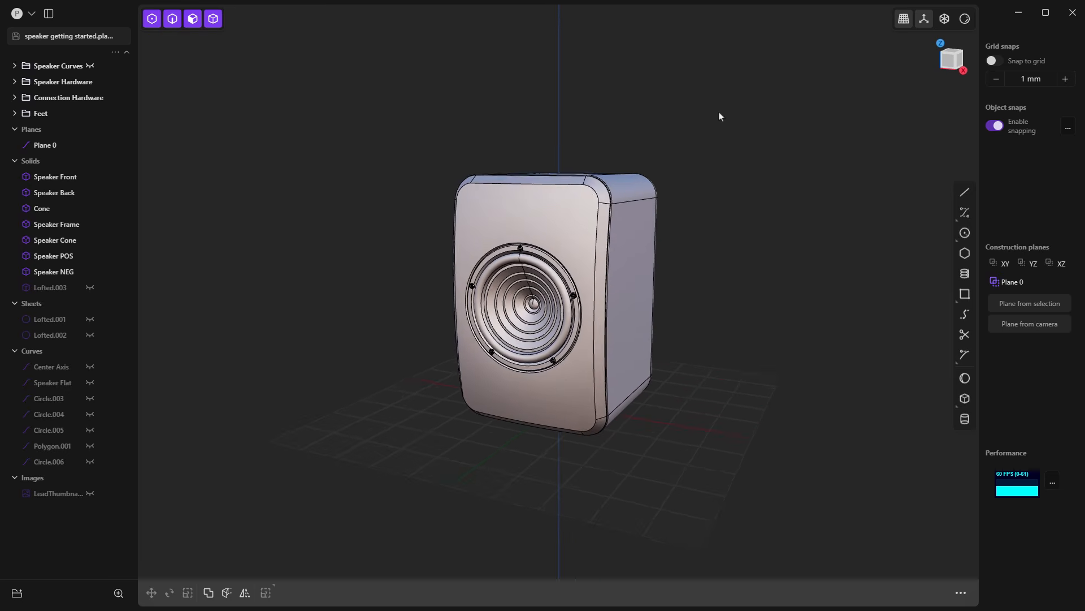
{"action": "scroll", "coordinate": [785, 446], "scroll_direction": "up", "scroll_amount": 3}
{"action": "scroll", "coordinate": [634, 457], "scroll_direction": "down", "scroll_amount": 5}
{"action": "scroll", "coordinate": [778, 435], "scroll_direction": "up", "scroll_amount": 4}
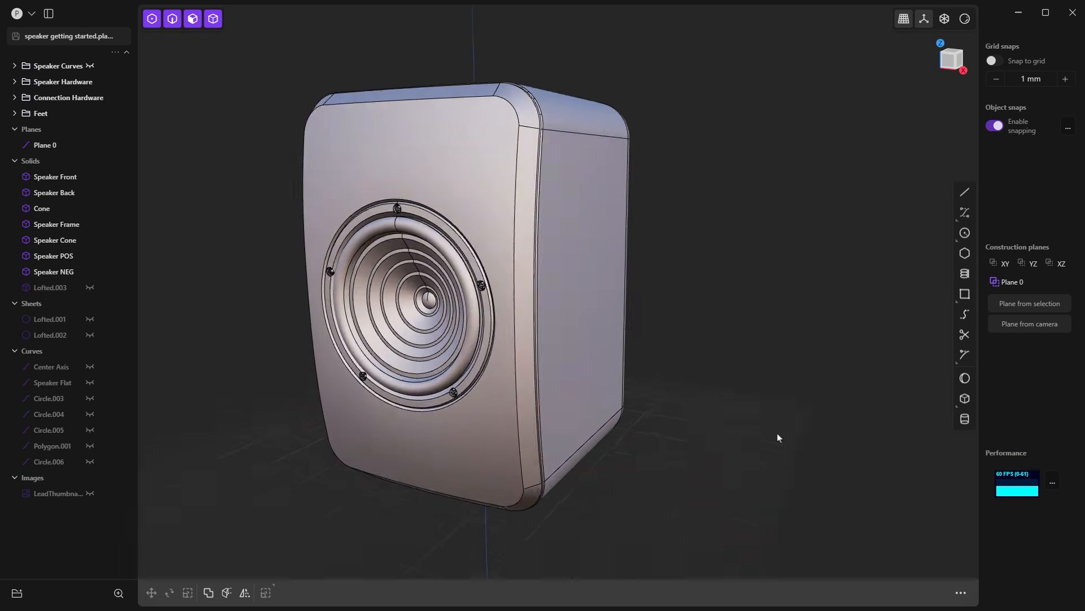
{"action": "scroll", "coordinate": [630, 450], "scroll_direction": "down", "scroll_amount": 5}
{"action": "scroll", "coordinate": [702, 446], "scroll_direction": "up", "scroll_amount": 5}
{"action": "scroll", "coordinate": [621, 446], "scroll_direction": "down", "scroll_amount": 5}
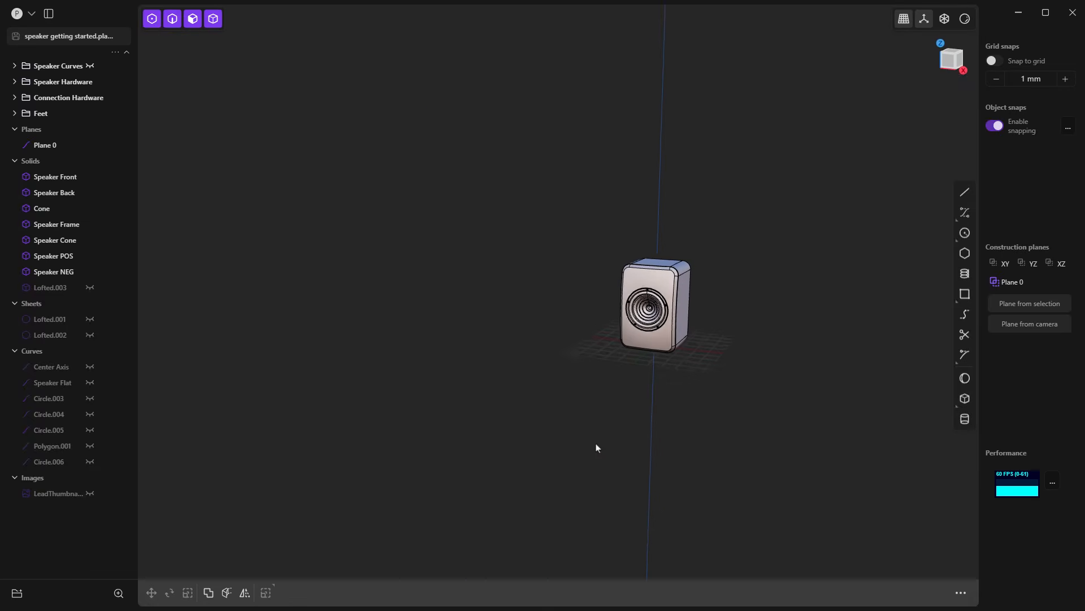
{"action": "scroll", "coordinate": [715, 436], "scroll_direction": "up", "scroll_amount": 5}
{"action": "scroll", "coordinate": [683, 442], "scroll_direction": "down", "scroll_amount": 3}
{"action": "scroll", "coordinate": [711, 346], "scroll_direction": "up", "scroll_amount": 2}
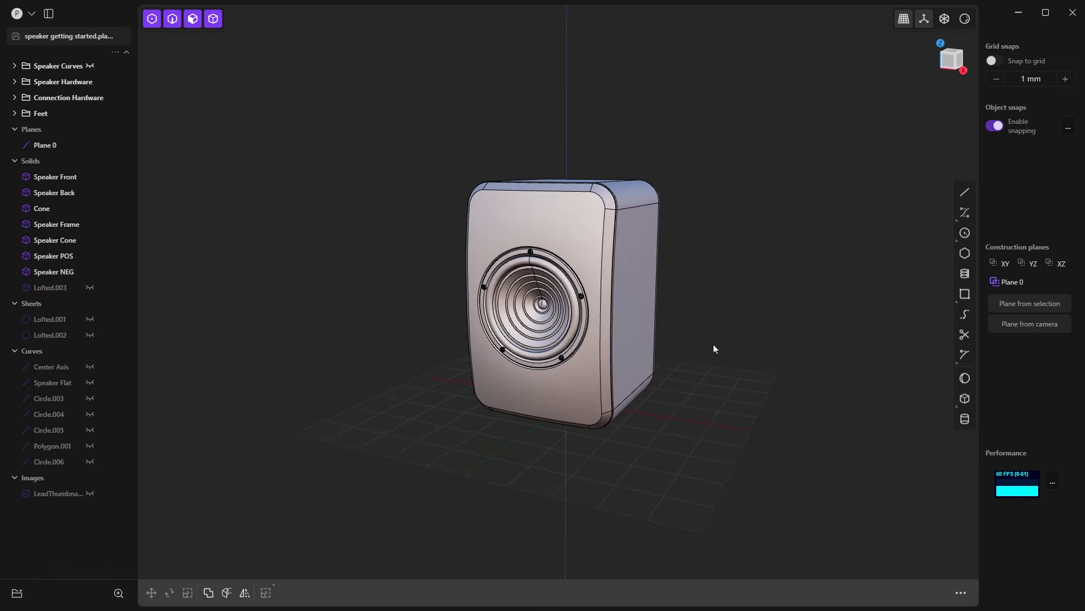
Step: Zoom repeatedly out and in from points around the speaker model, and orbit to show more of its side face
{"action": "scroll", "coordinate": [711, 397], "scroll_direction": "down", "scroll_amount": 4}
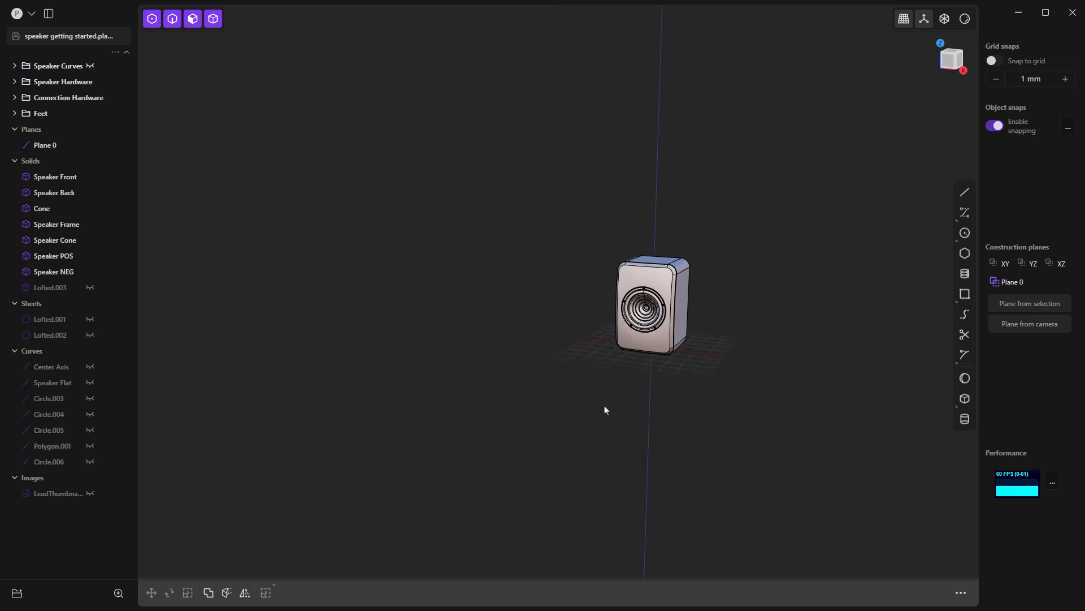
{"action": "scroll", "coordinate": [606, 409], "scroll_direction": "up", "scroll_amount": 8}
{"action": "scroll", "coordinate": [802, 402], "scroll_direction": "down", "scroll_amount": 5}
{"action": "scroll", "coordinate": [656, 414], "scroll_direction": "down", "scroll_amount": 2}
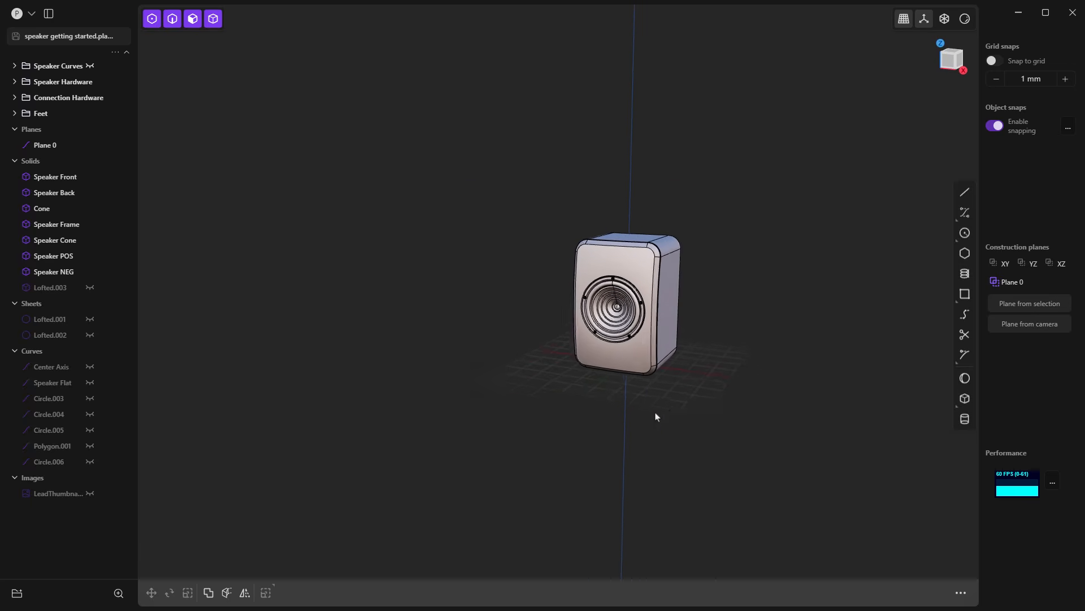
{"action": "scroll", "coordinate": [758, 414], "scroll_direction": "up", "scroll_amount": 4}
{"action": "scroll", "coordinate": [718, 409], "scroll_direction": "down", "scroll_amount": 3}
{"action": "scroll", "coordinate": [647, 394], "scroll_direction": "up", "scroll_amount": 2}
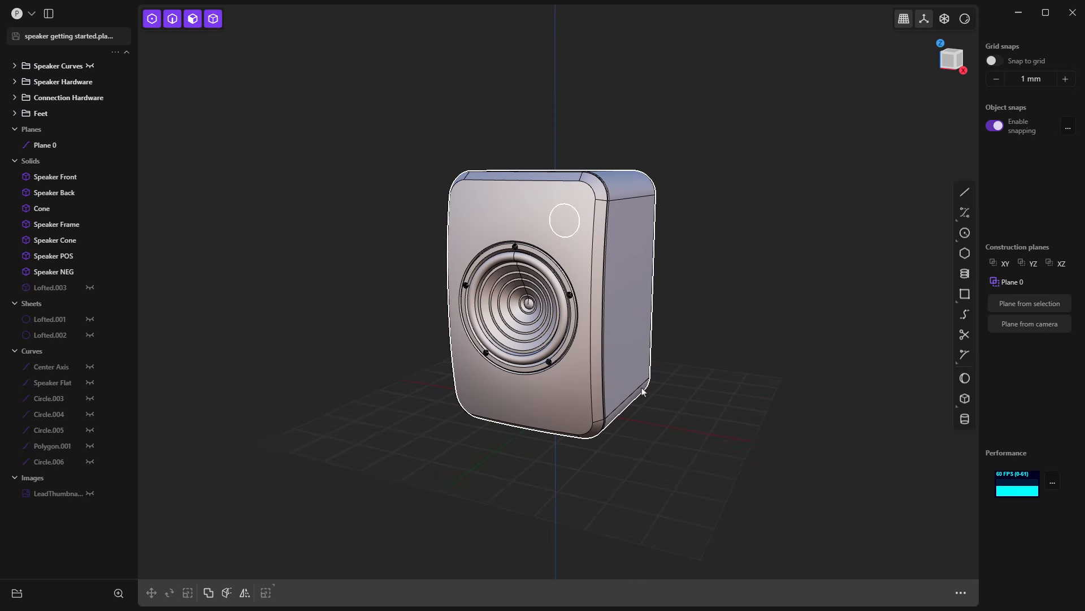
{"action": "scroll", "coordinate": [644, 390], "scroll_direction": "up", "scroll_amount": 2}
{"action": "scroll", "coordinate": [642, 386], "scroll_direction": "down", "scroll_amount": 2}
{"action": "scroll", "coordinate": [643, 385], "scroll_direction": "up", "scroll_amount": 2}
{"action": "scroll", "coordinate": [644, 386], "scroll_direction": "down", "scroll_amount": 2}
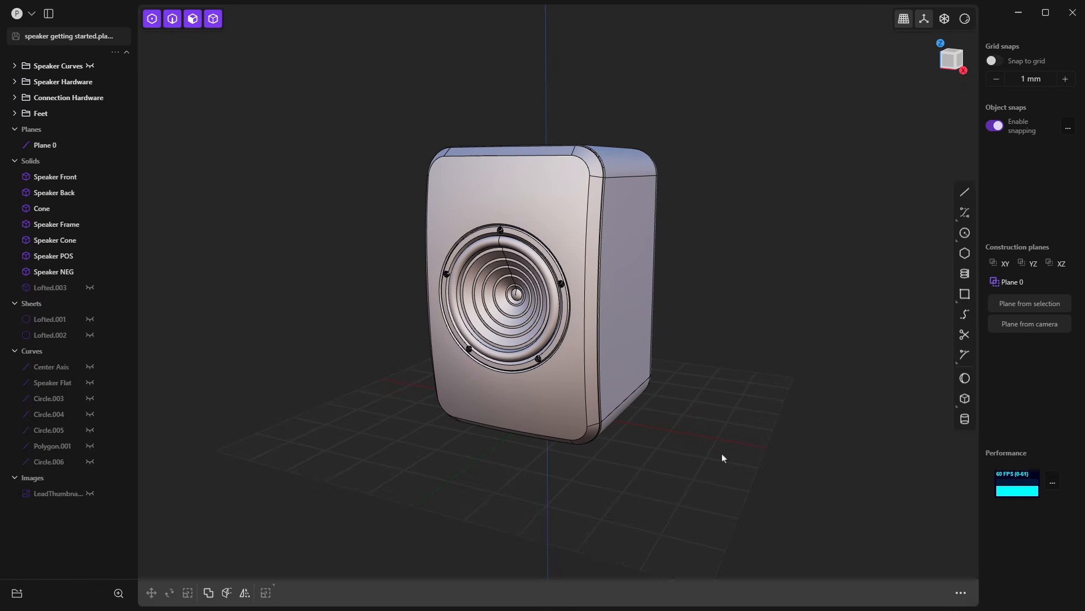
{"action": "scroll", "coordinate": [722, 458], "scroll_direction": "up", "scroll_amount": 1}
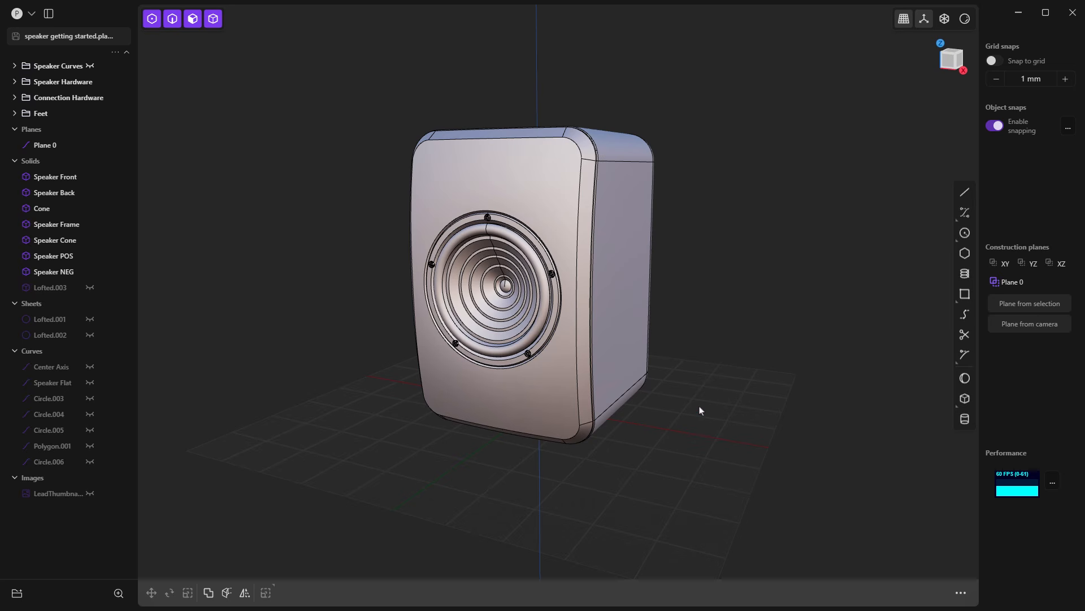
{"action": "scroll", "coordinate": [679, 414], "scroll_direction": "down", "scroll_amount": 2}
{"action": "middle_click_drag", "start_coordinate": [653, 412], "coordinate": [696, 412], "text": "ctrl"}
{"action": "scroll", "coordinate": [696, 413], "scroll_direction": "down", "scroll_amount": 3}
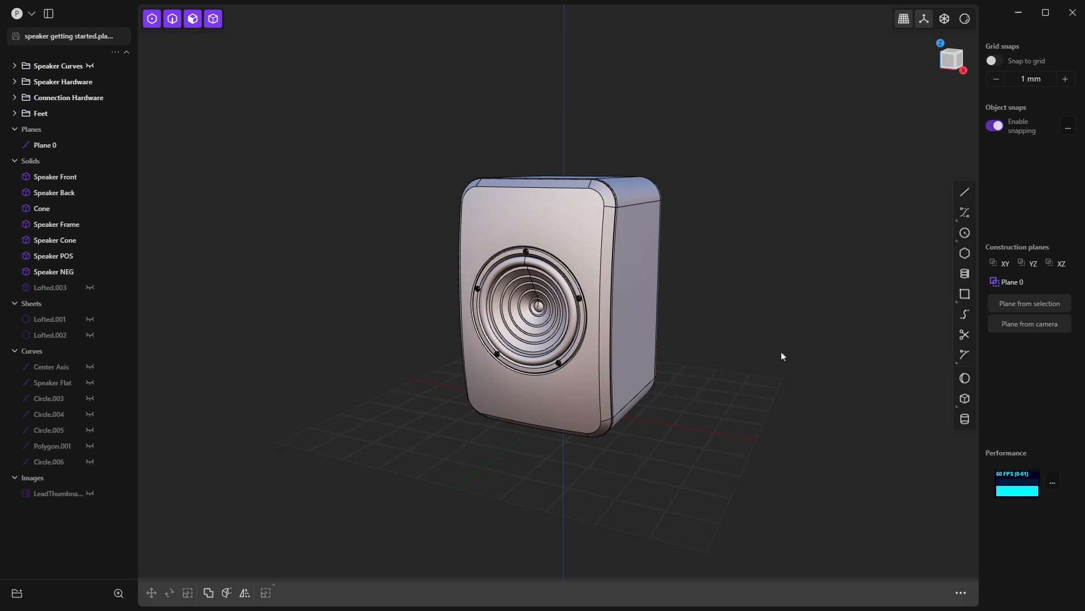
{"action": "mouse_move", "coordinate": [643, 359]}
{"action": "middle_mouse_down"}
{"action": "mouse_move", "coordinate": [643, 328]}
{"action": "mouse_move", "coordinate": [643, 343]}
{"action": "mouse_move", "coordinate": [710, 346]}
{"action": "mouse_move", "coordinate": [618, 354]}
{"action": "mouse_move", "coordinate": [674, 346]}
{"action": "mouse_move", "coordinate": [645, 348]}
{"action": "mouse_move", "coordinate": [632, 363]}
{"action": "middle_mouse_up"}
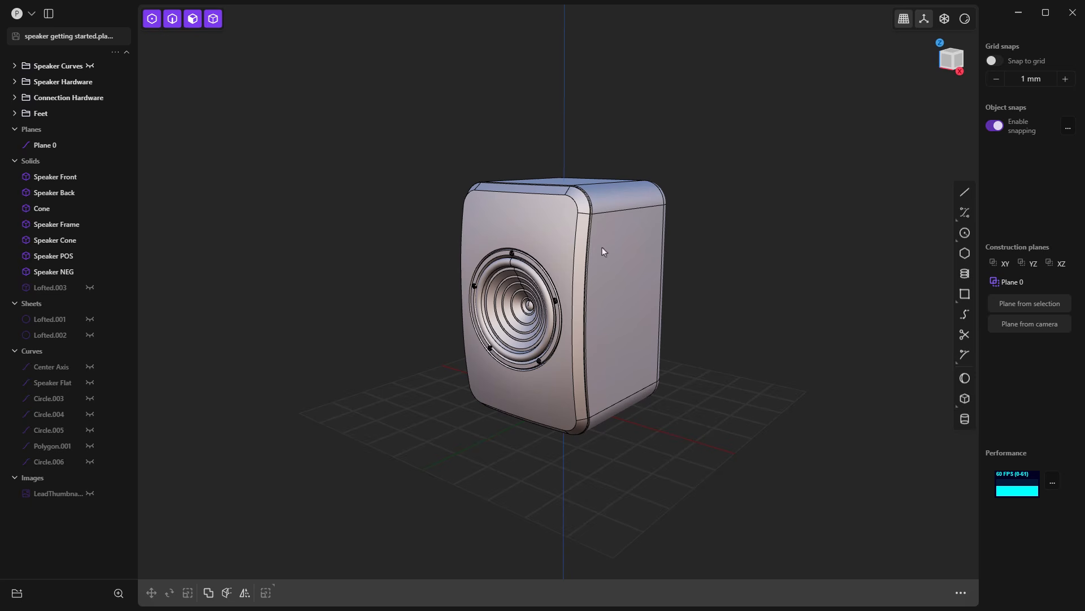
Step: Review the file and preferences commands in the main menu, and hide and restore the sidebars twice
{"action": "left_click", "coordinate": [32, 13]}
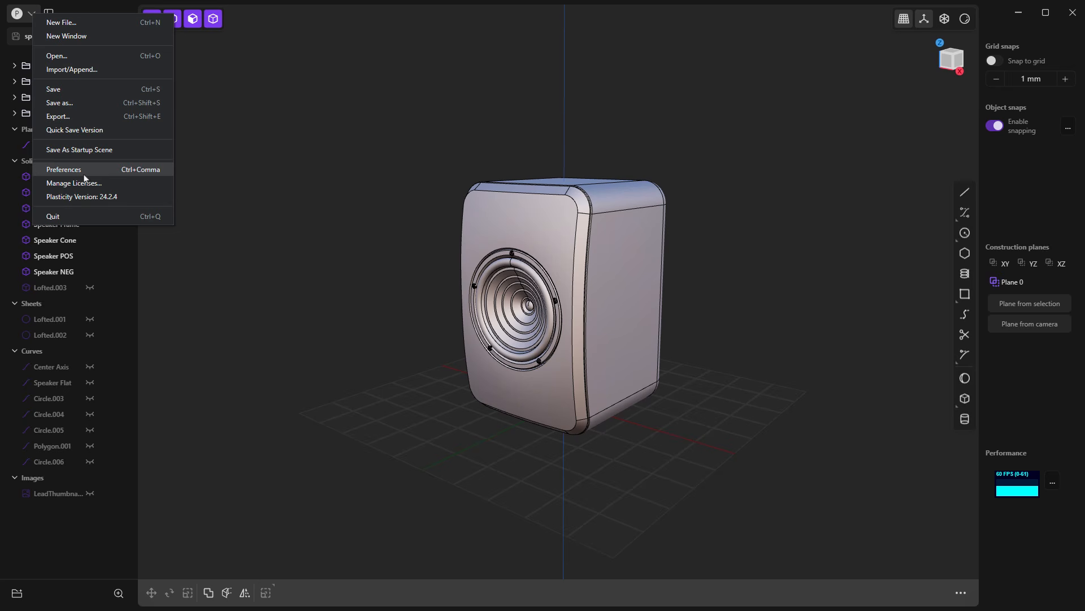
{"action": "left_click", "coordinate": [223, 108]}
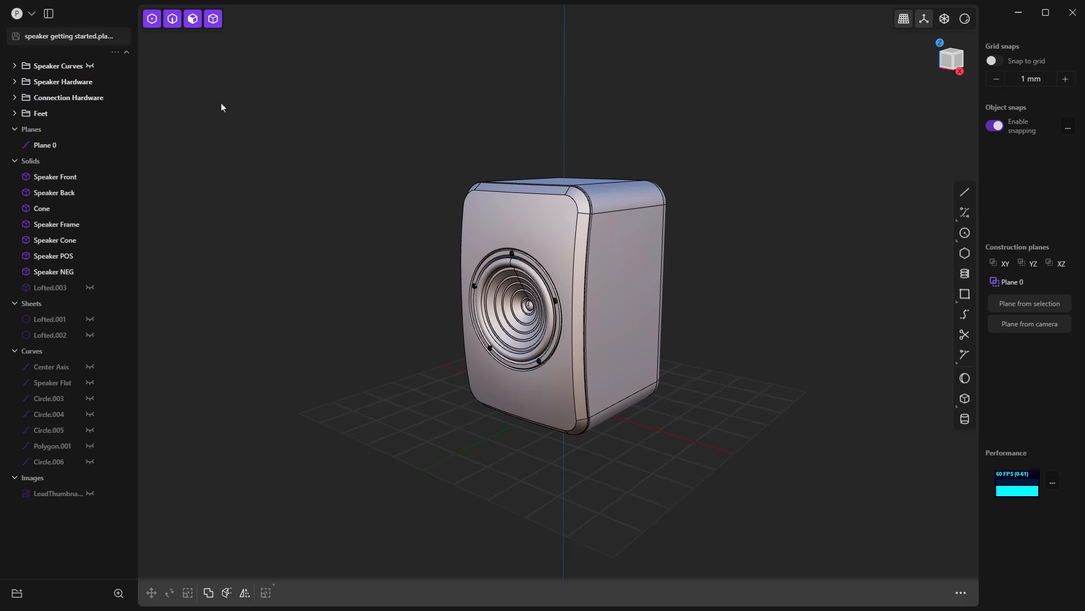
{"action": "left_click", "coordinate": [49, 14]}
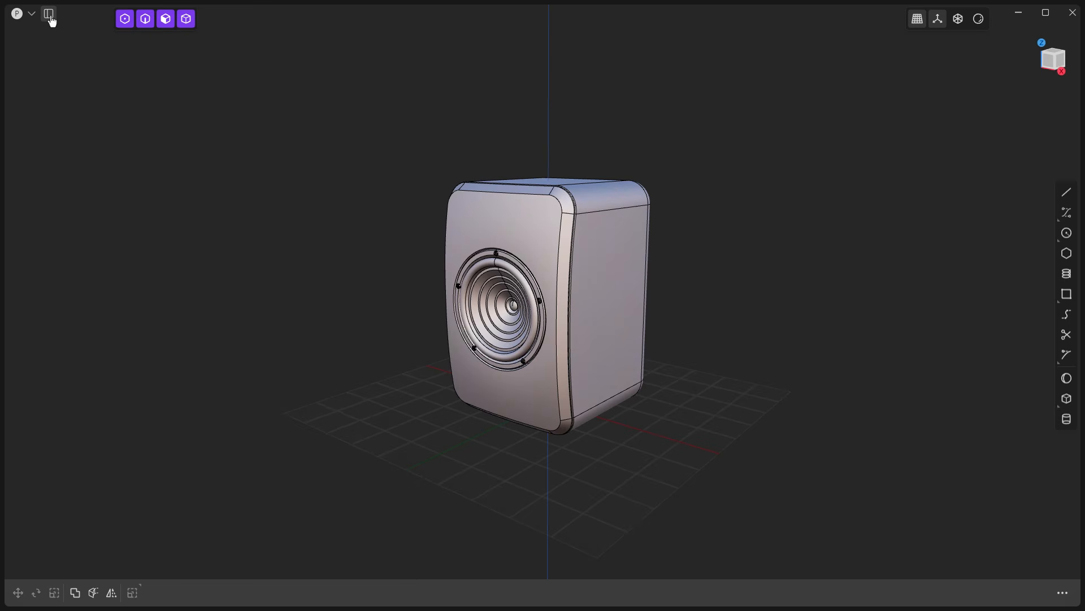
{"action": "left_click", "coordinate": [50, 14]}
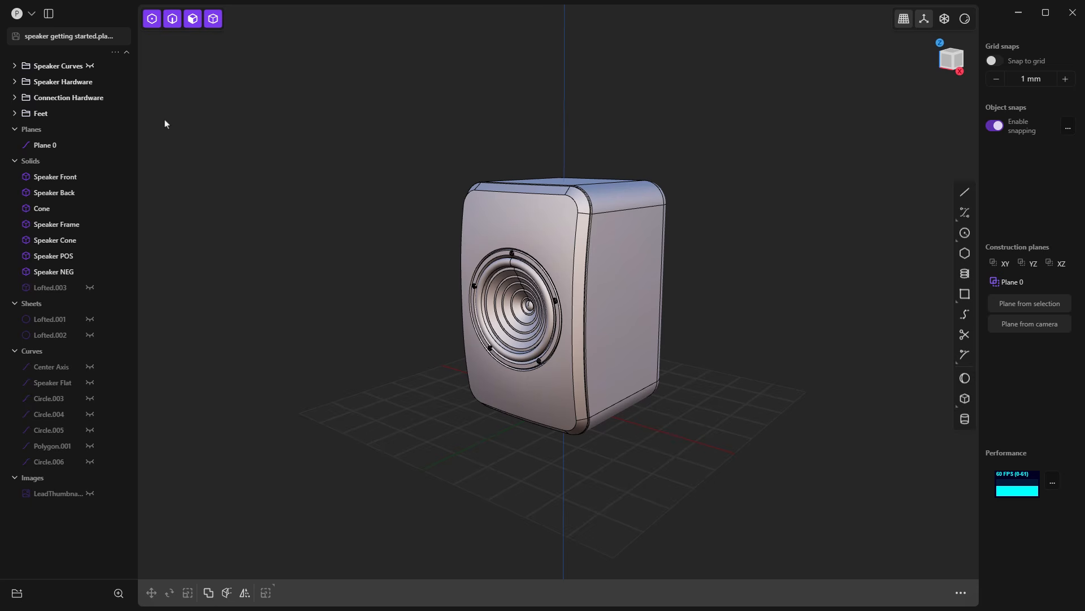
{"action": "left_click", "coordinate": [48, 16]}
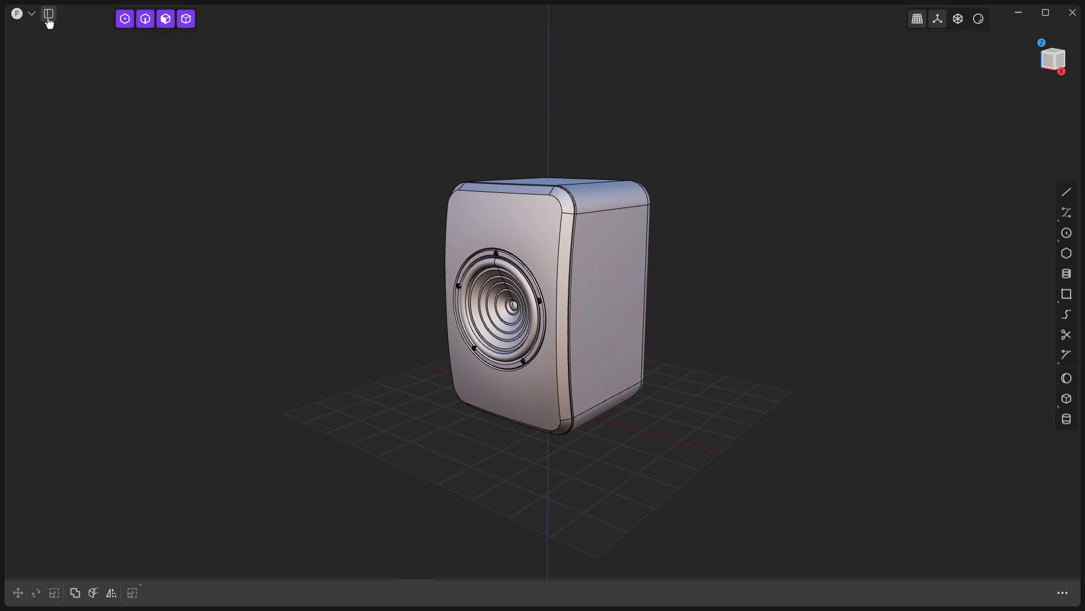
{"action": "left_click", "coordinate": [48, 17]}
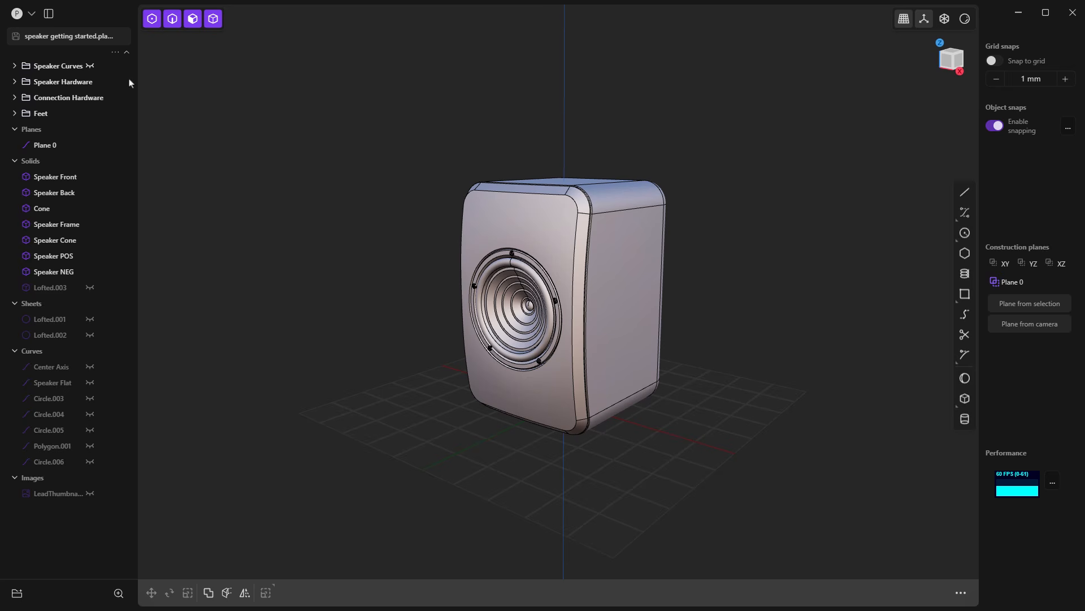
Step: Select Plane 0, Speaker Front, Lofted.001 and Center Axis one after another in the outliner, and clear the selection
{"action": "left_click", "coordinate": [52, 146]}
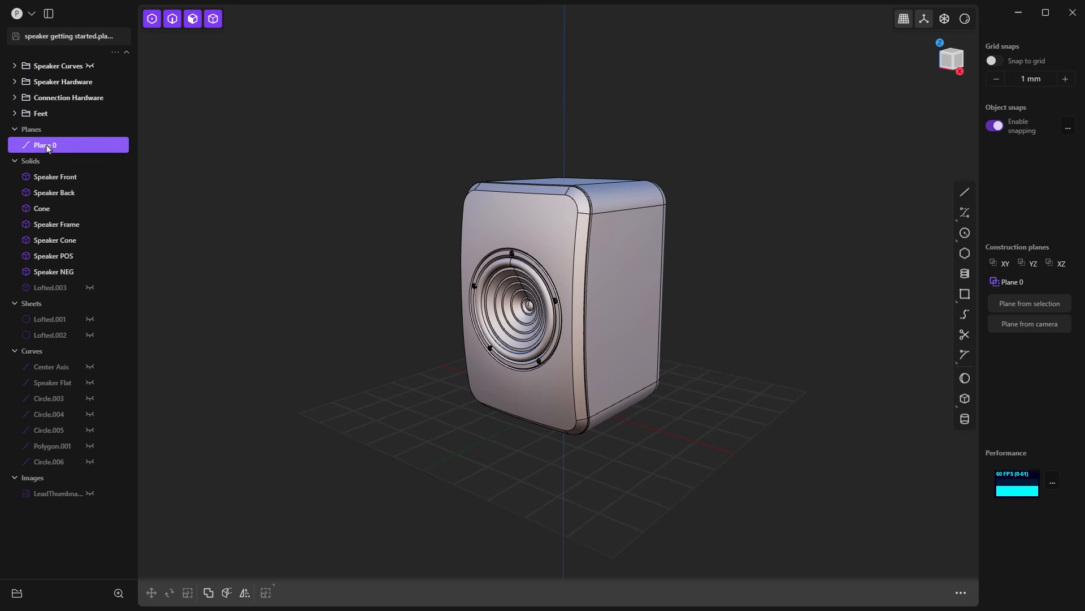
{"action": "left_click", "coordinate": [63, 178]}
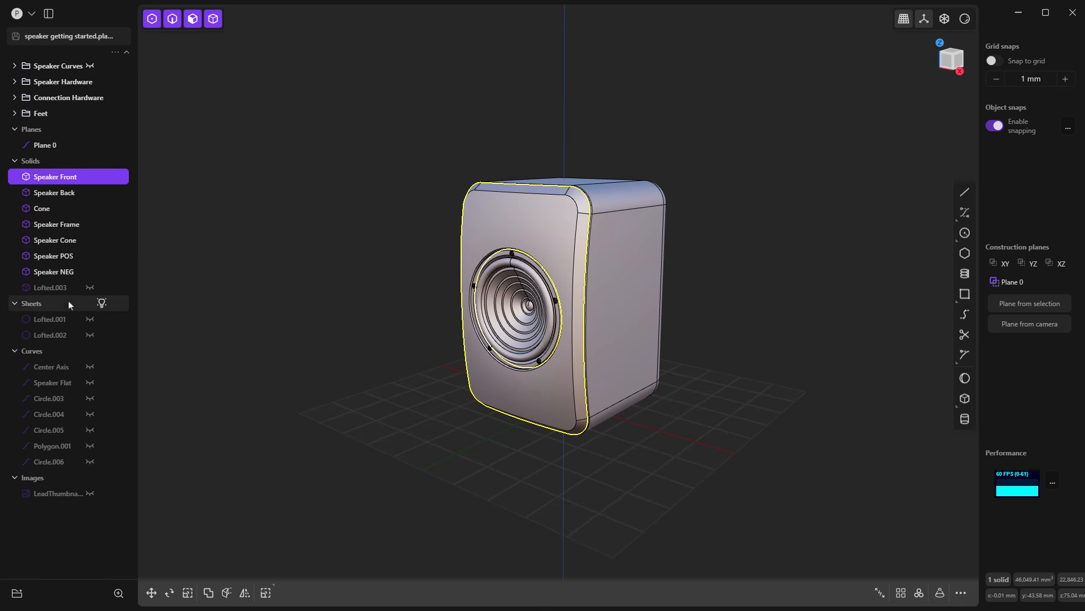
{"action": "left_click", "coordinate": [61, 319]}
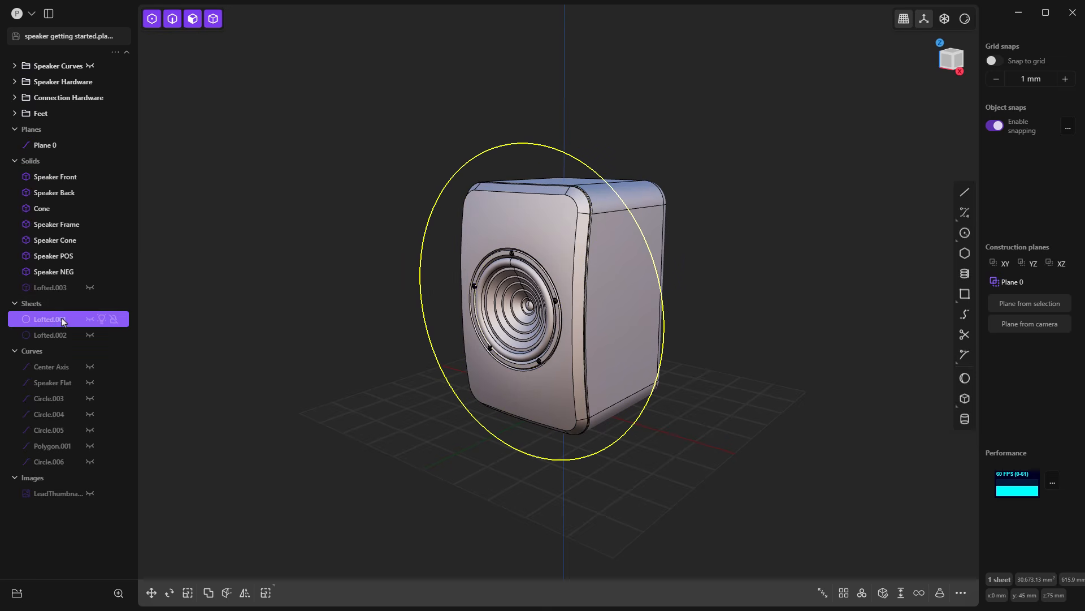
{"action": "left_click", "coordinate": [57, 373]}
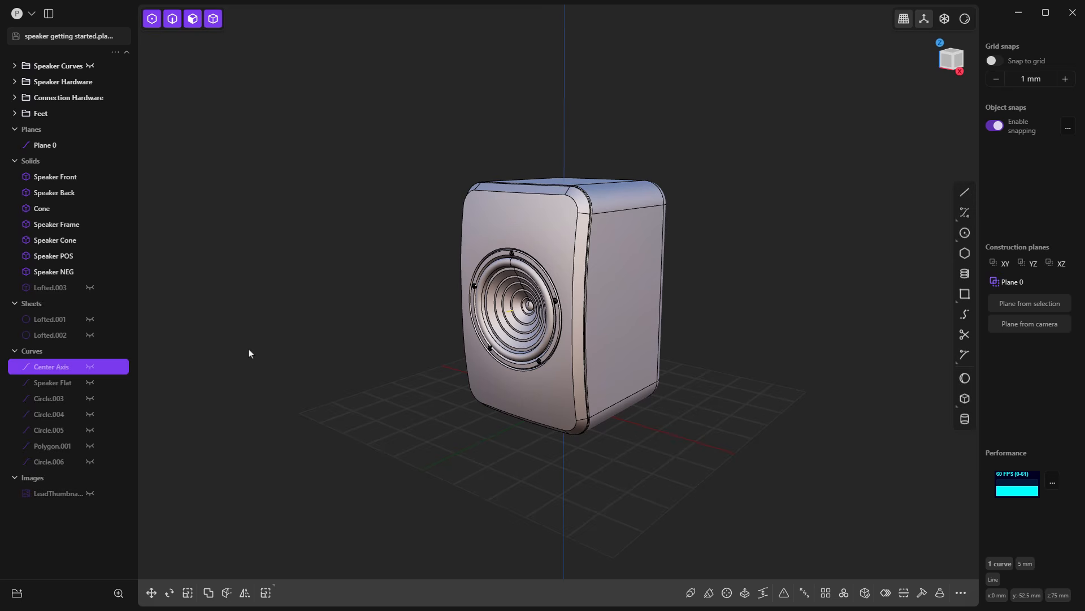
{"action": "left_click", "coordinate": [281, 327]}
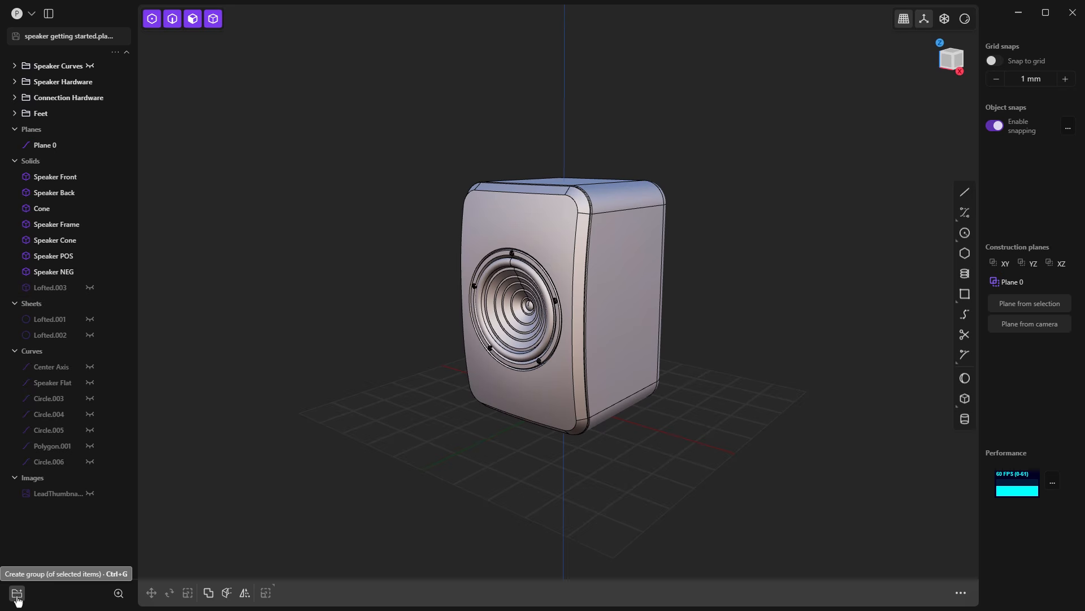
Step: Expand and collapse the Speaker Curves, Speaker Hardware, Connection Hardware and Feet groups in turn to examine their contents
{"action": "left_click", "coordinate": [15, 66]}
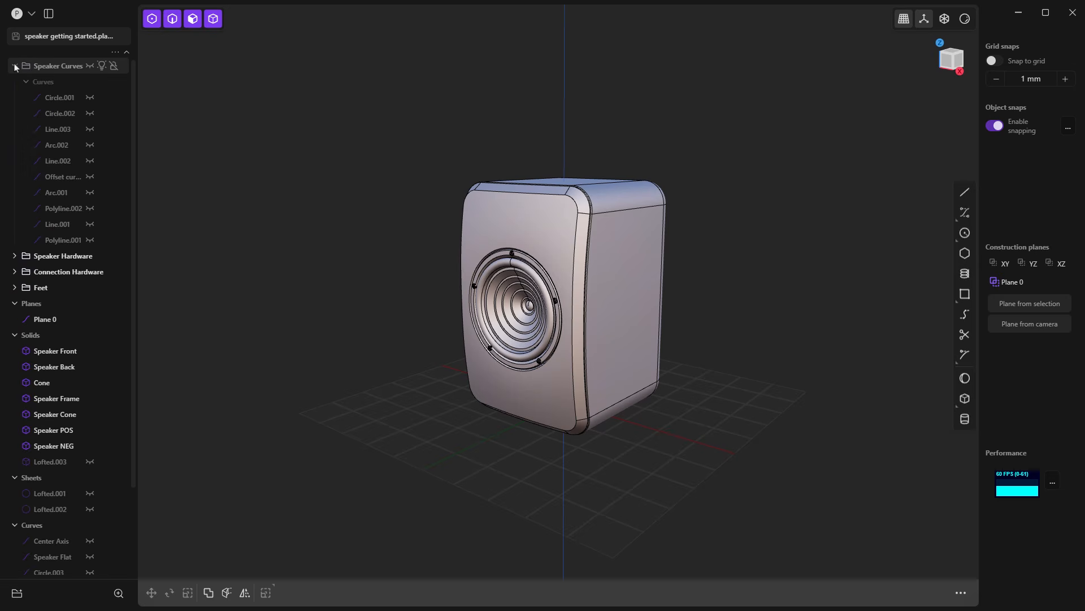
{"action": "left_click", "coordinate": [14, 66]}
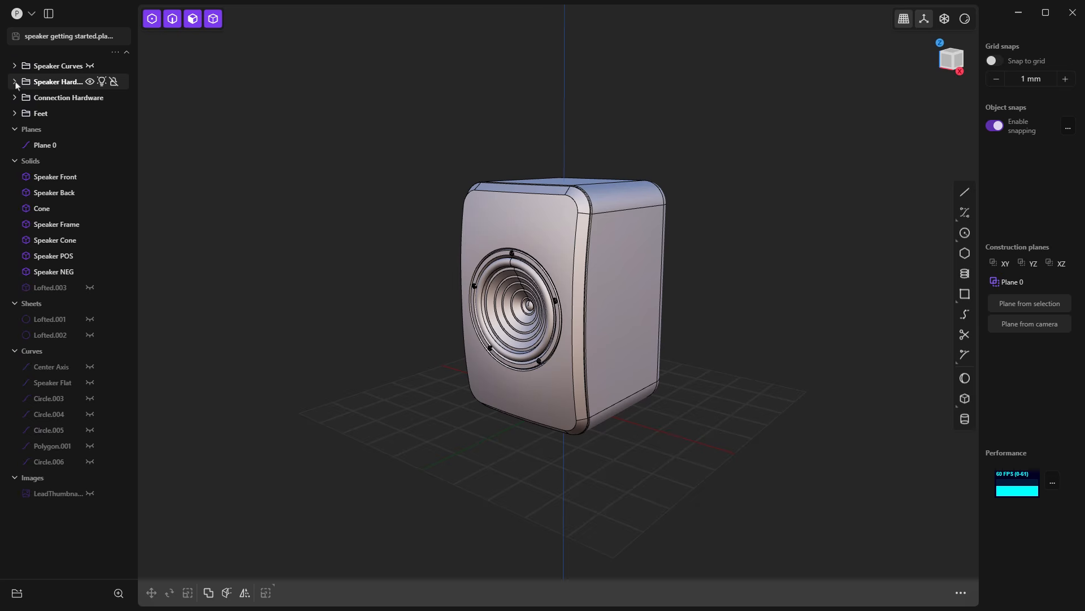
{"action": "left_click", "coordinate": [15, 82]}
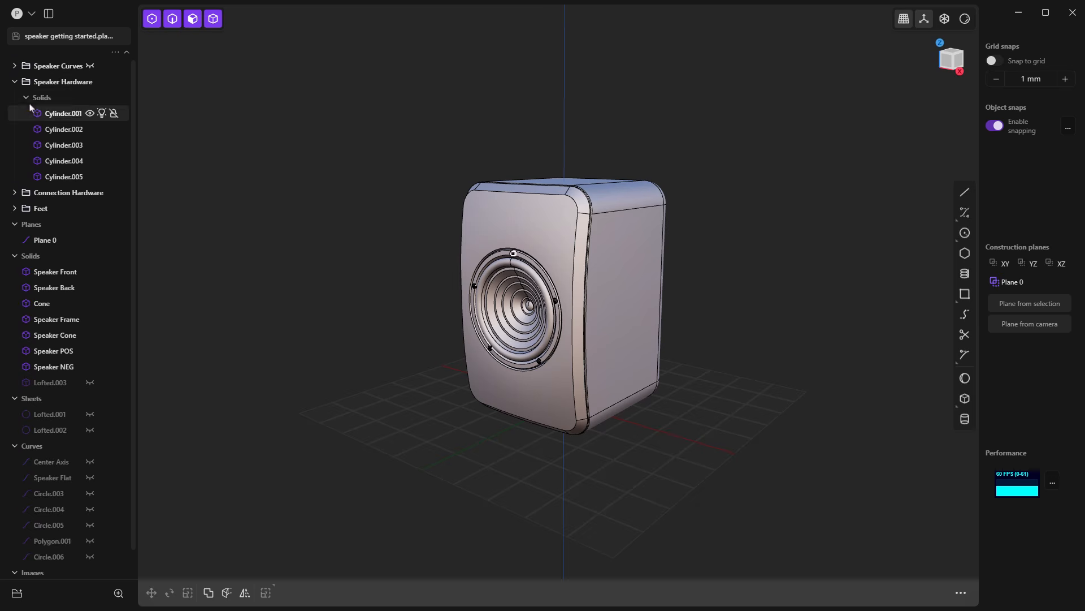
{"action": "left_click", "coordinate": [15, 82]}
{"action": "left_click", "coordinate": [15, 98]}
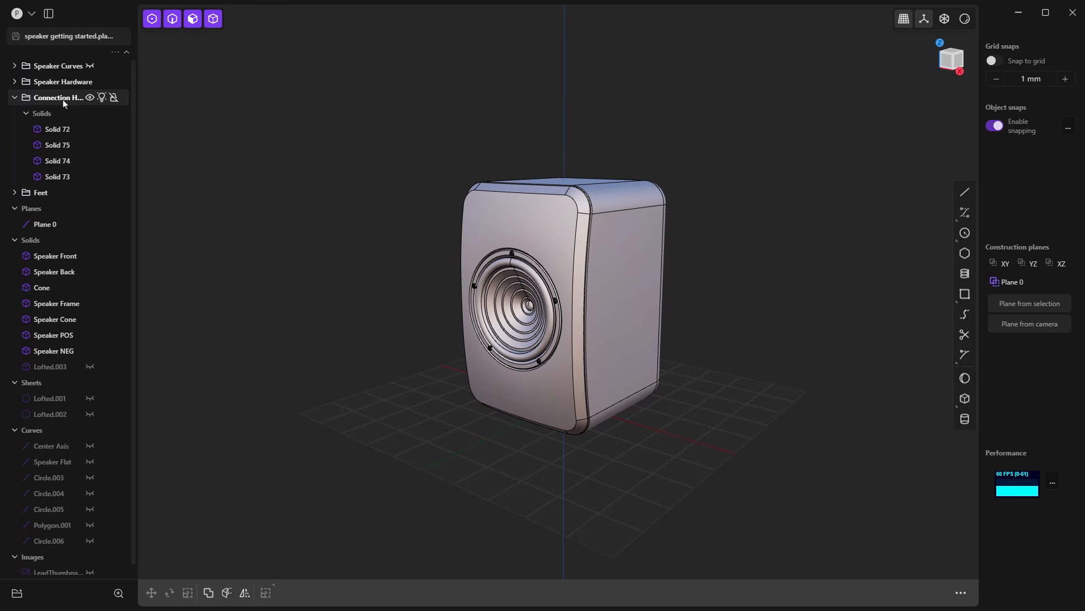
{"action": "left_click", "coordinate": [15, 98]}
{"action": "left_click", "coordinate": [16, 114]}
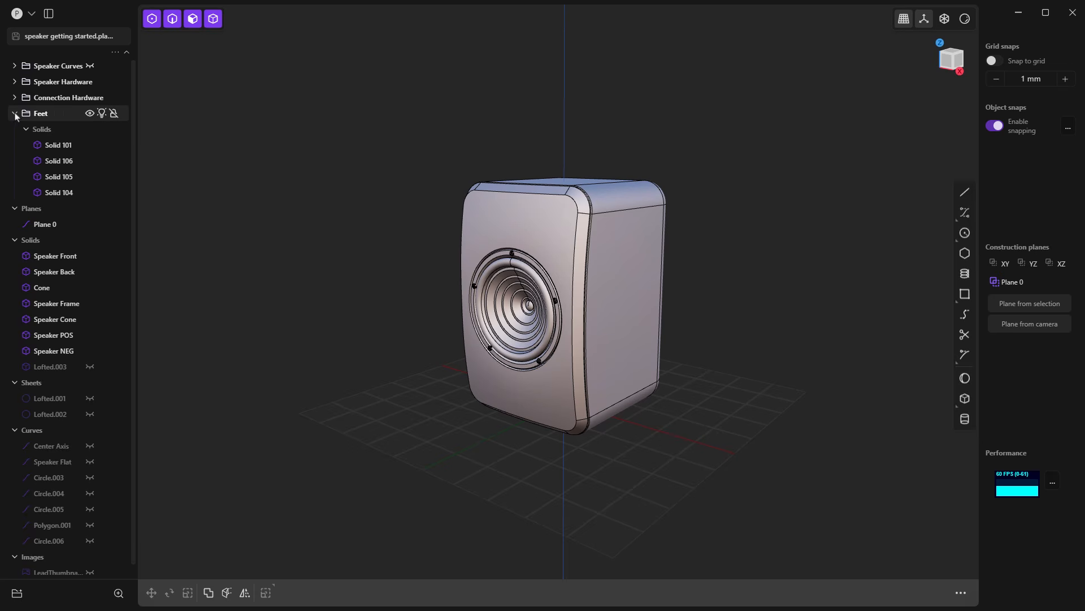
{"action": "left_click", "coordinate": [14, 114]}
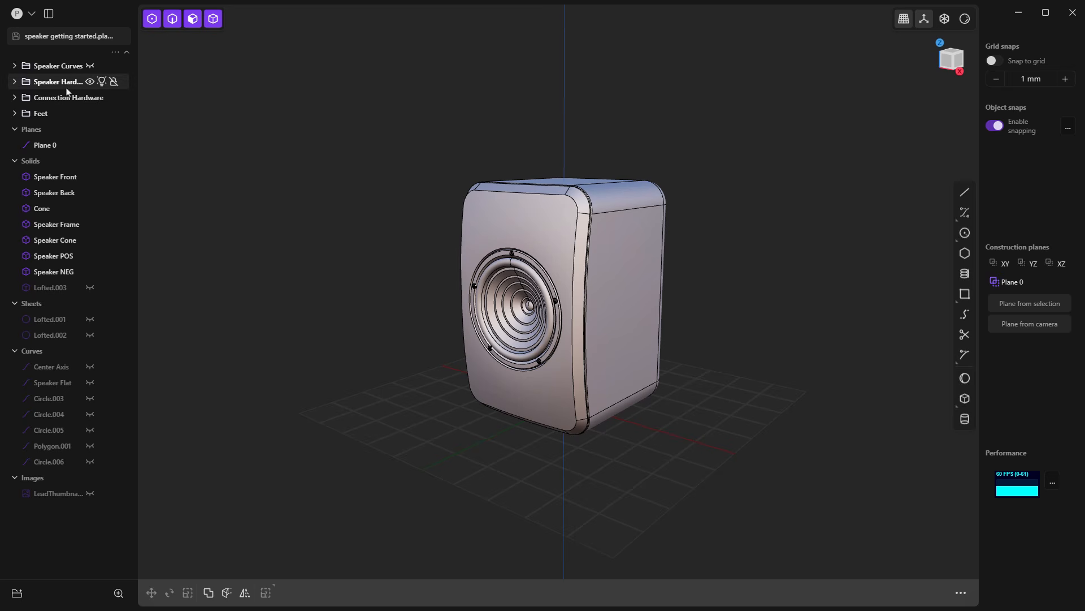
Step: Hide and unhide the Speaker Hardware group, and show and hide the Lofted.003 solid
{"action": "left_click", "coordinate": [89, 82]}
{"action": "left_click", "coordinate": [90, 82]}
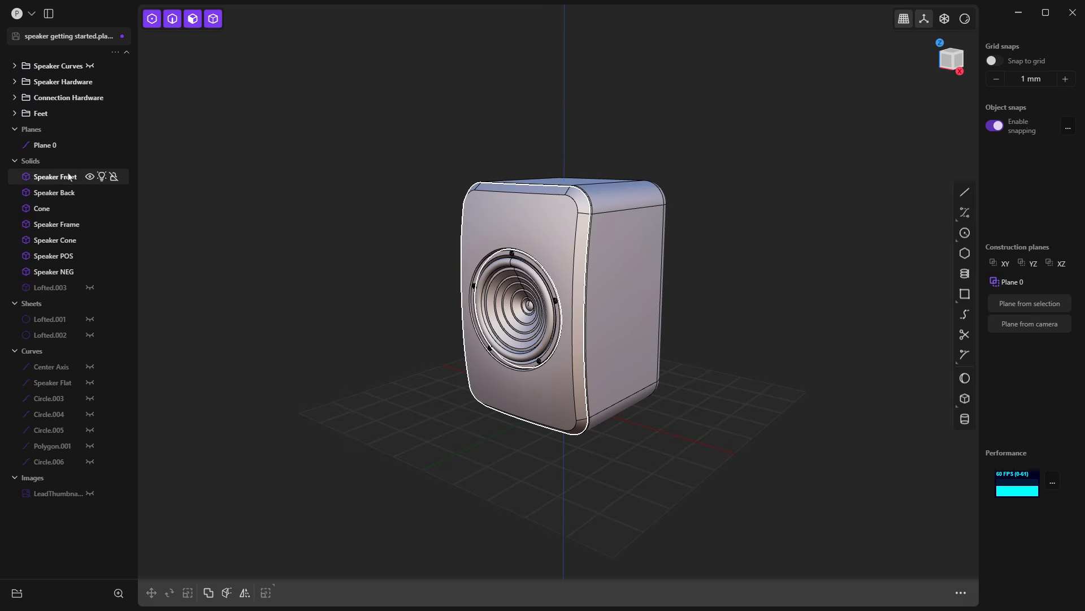
{"action": "left_click", "coordinate": [89, 287]}
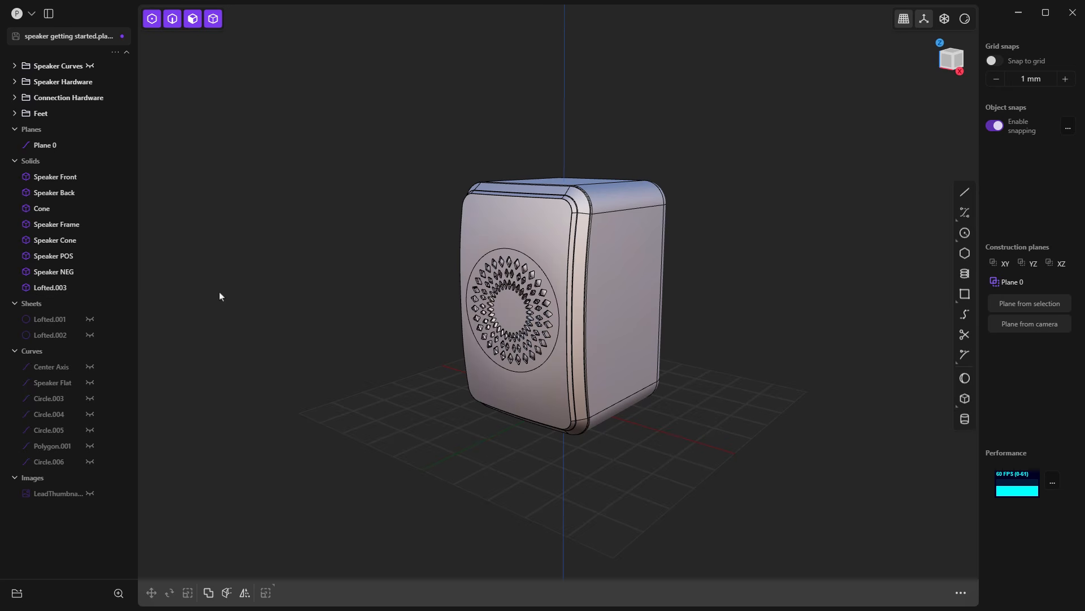
{"action": "left_click", "coordinate": [89, 287]}
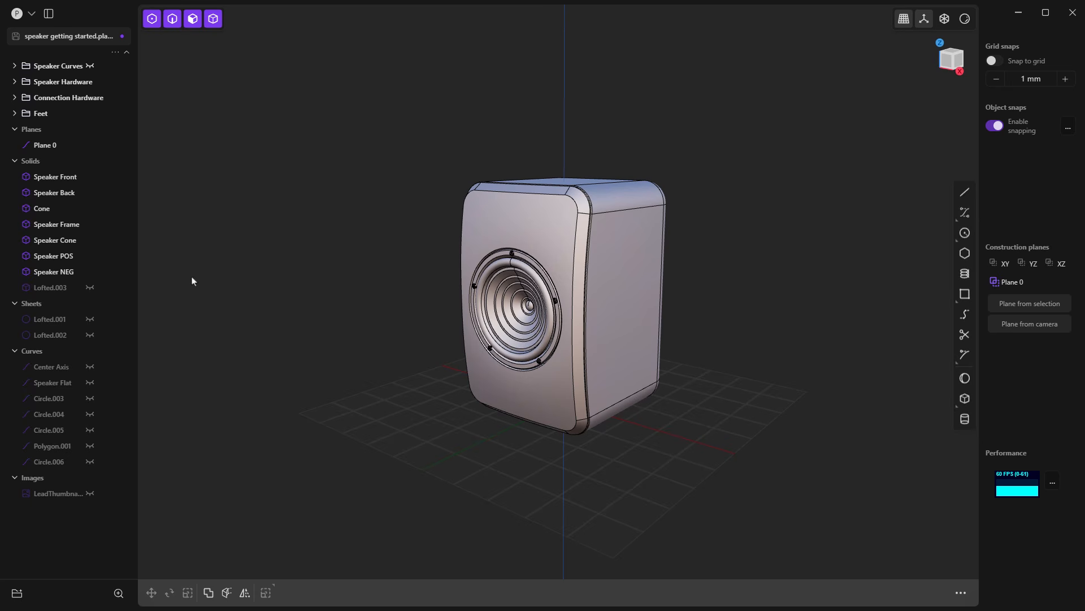
Step: Expand the Speaker Hardware group and select all the cylinders it contains
{"action": "left_click", "coordinate": [60, 68]}
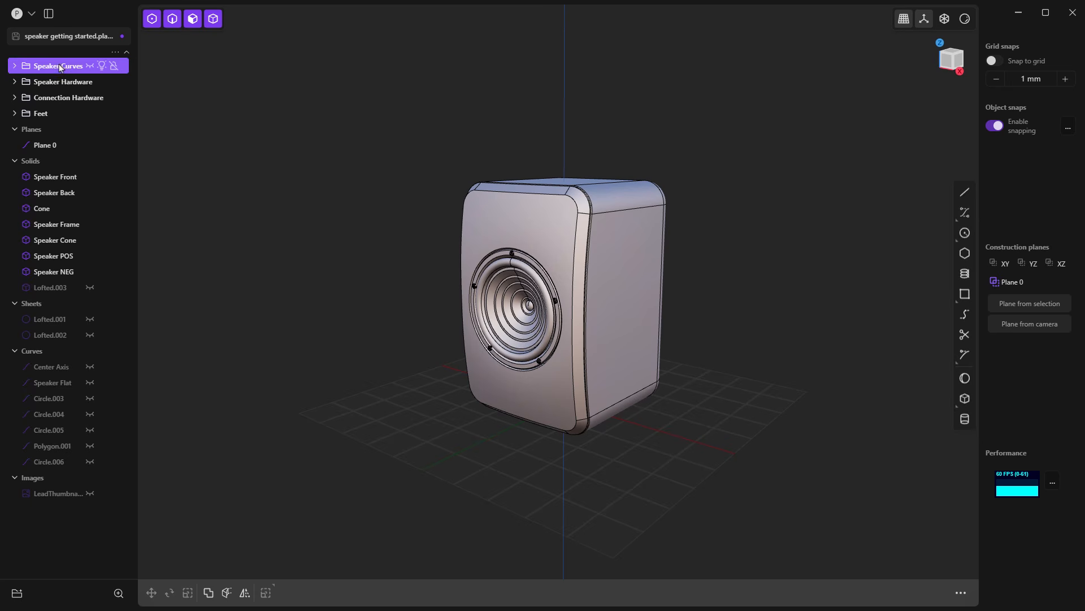
{"action": "left_click", "coordinate": [60, 83]}
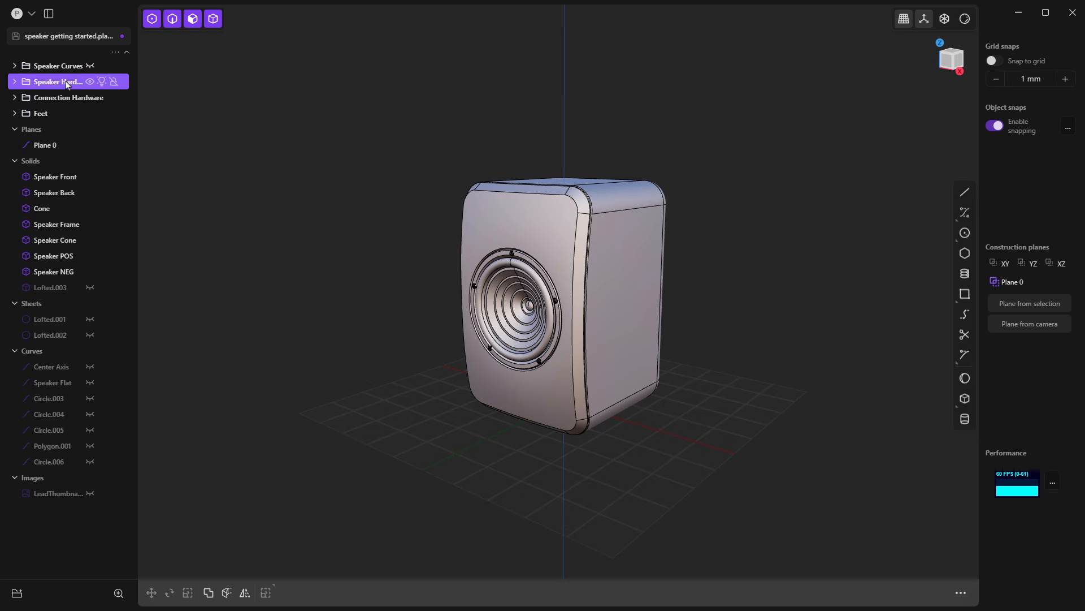
{"action": "left_click", "coordinate": [15, 82]}
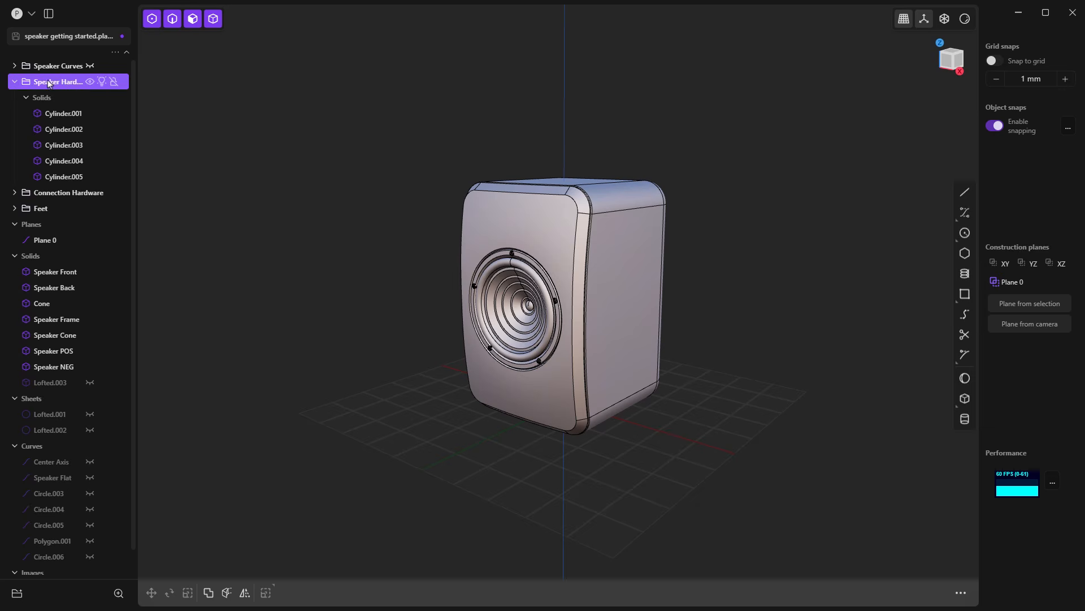
{"action": "right_click", "coordinate": [51, 84]}
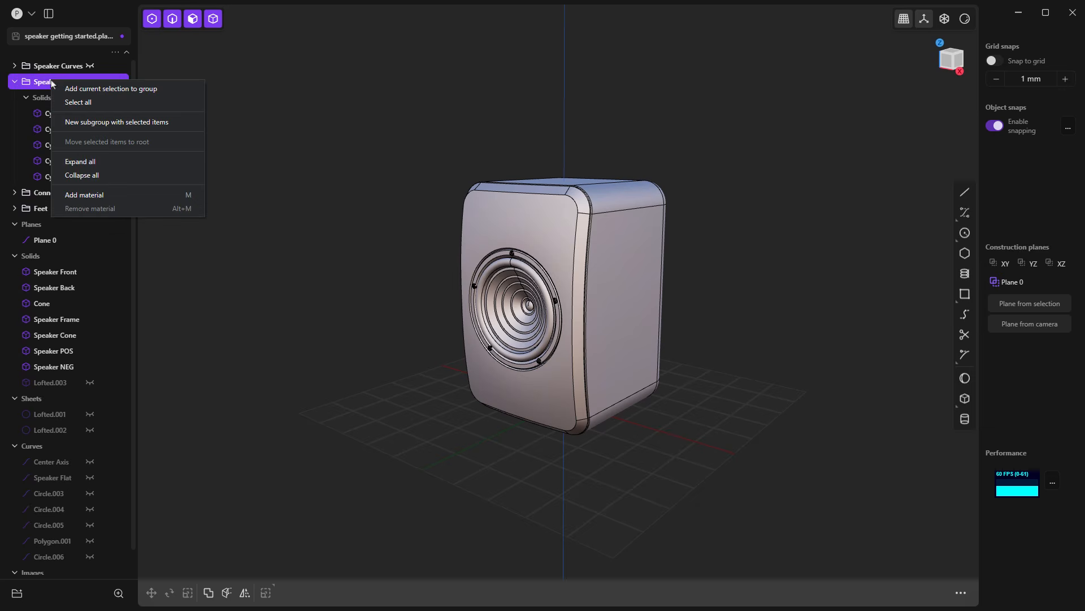
{"action": "left_click", "coordinate": [148, 102]}
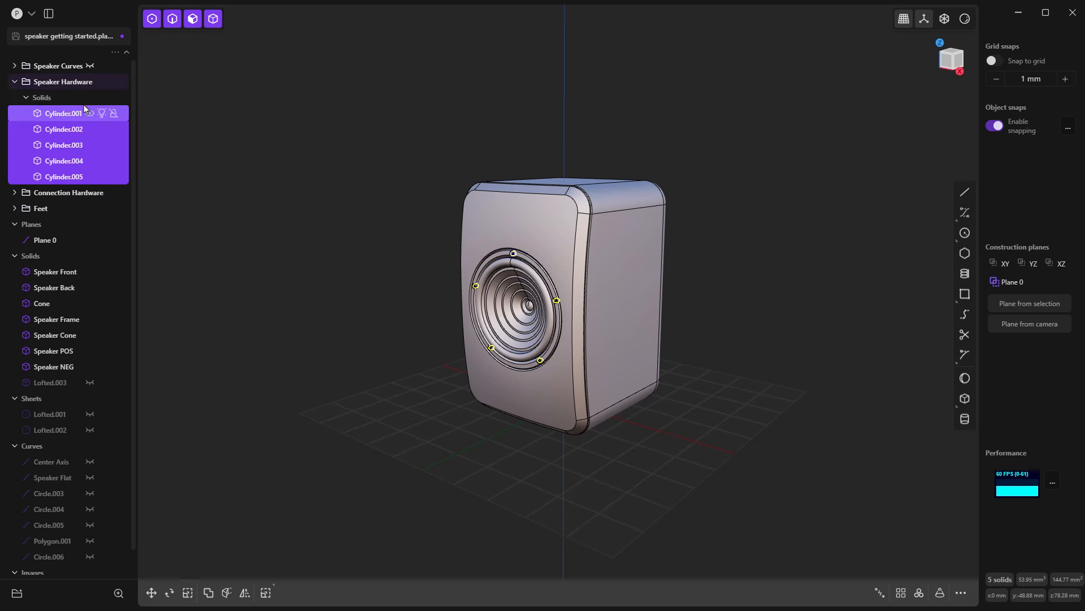
Step: Review the group commands available for Speaker Hardware, including Add material, and clear the selection of the cylinders
{"action": "right_click", "coordinate": [63, 83]}
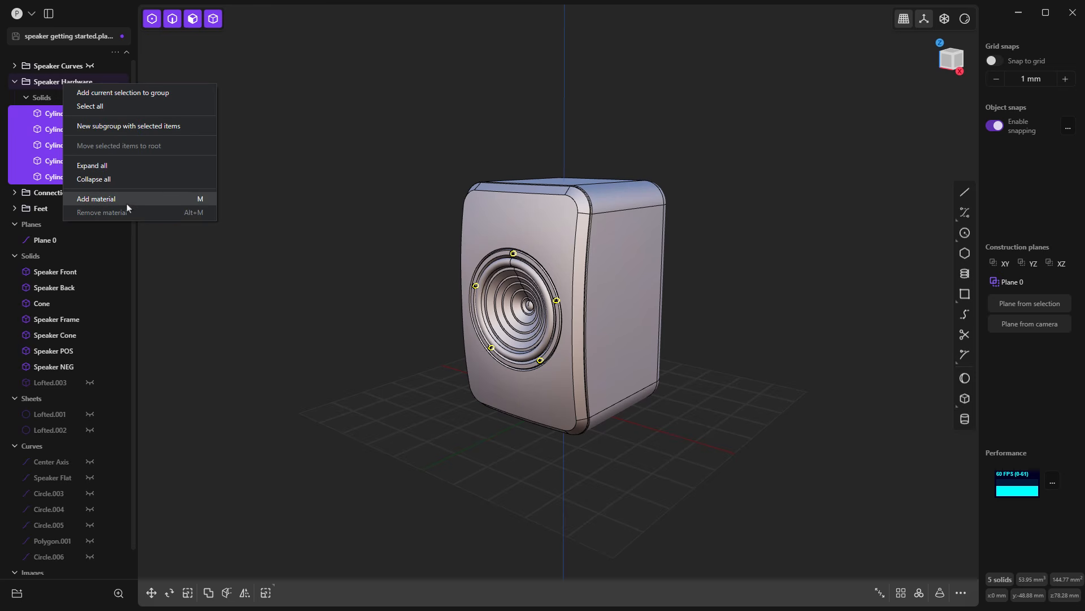
{"action": "left_click", "coordinate": [169, 255]}
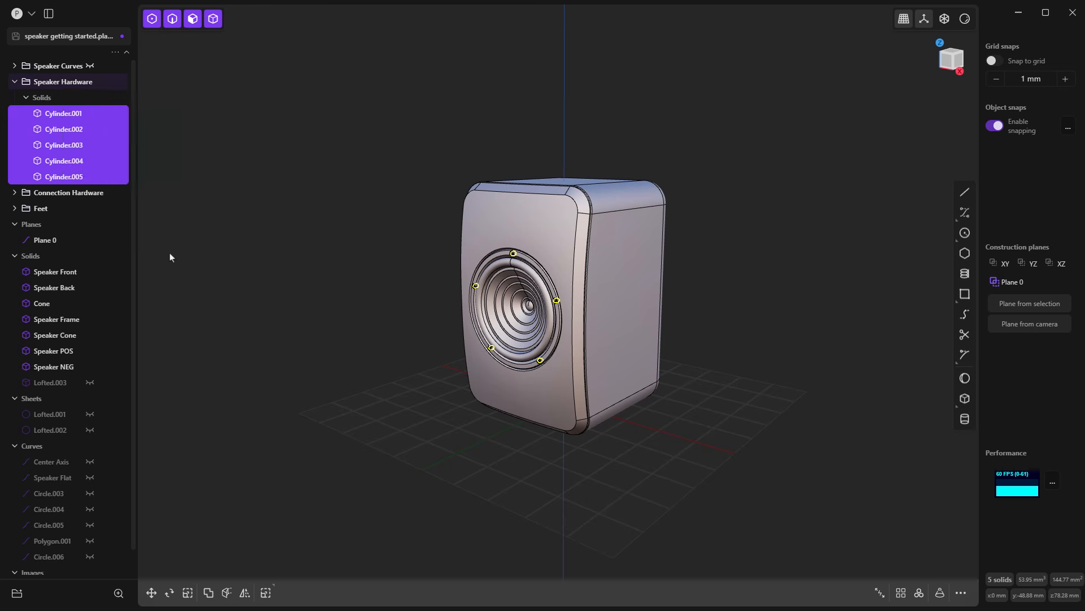
{"action": "left_click", "coordinate": [172, 259]}
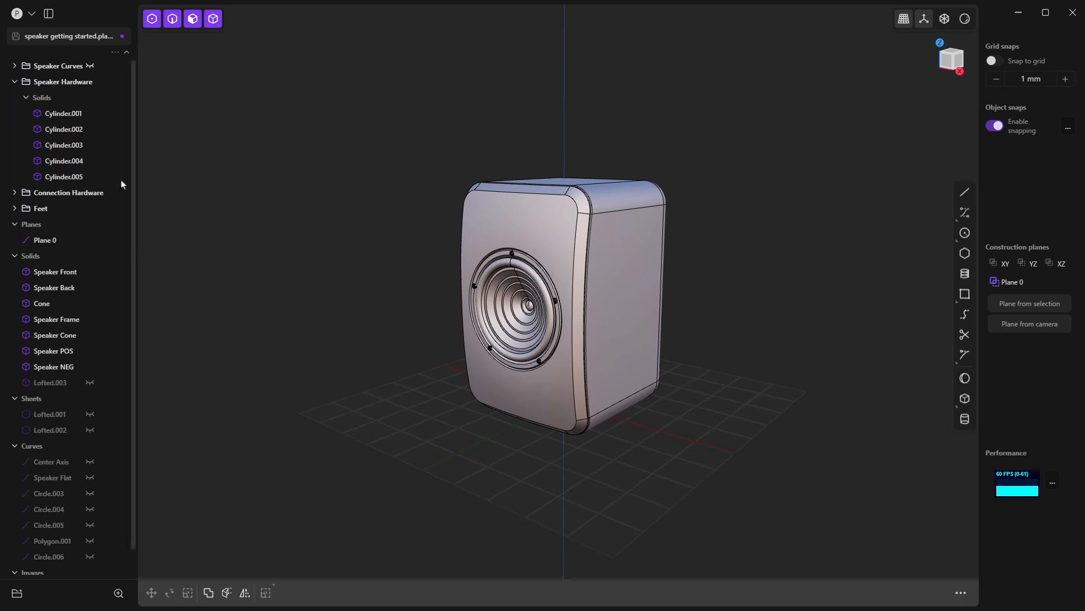
Step: Collapse the Speaker Hardware group and select the Speaker Front solid
{"action": "left_click", "coordinate": [14, 82]}
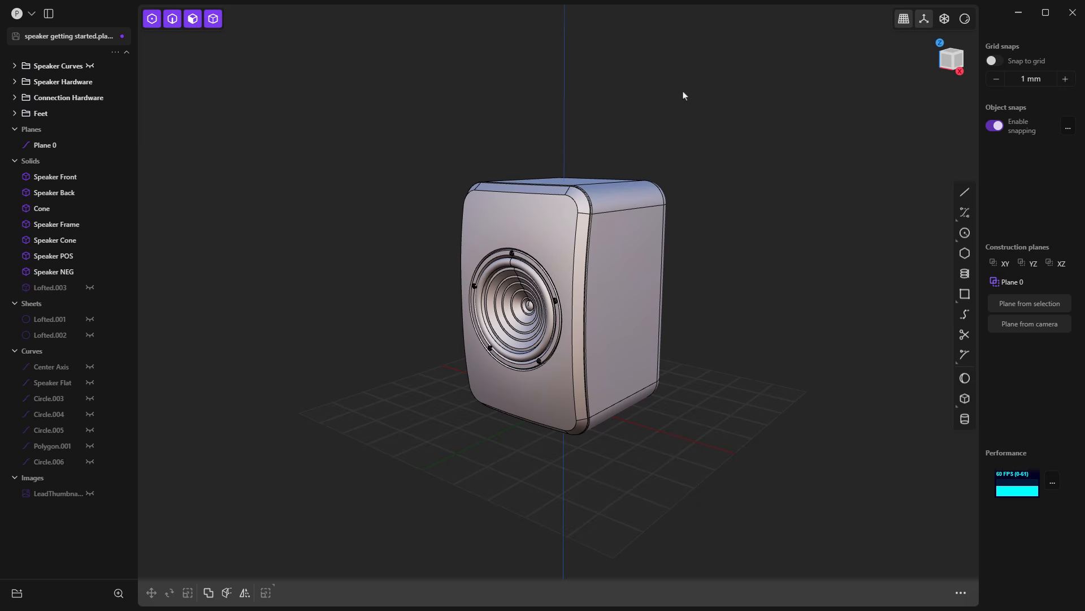
{"action": "left_click", "coordinate": [571, 212]}
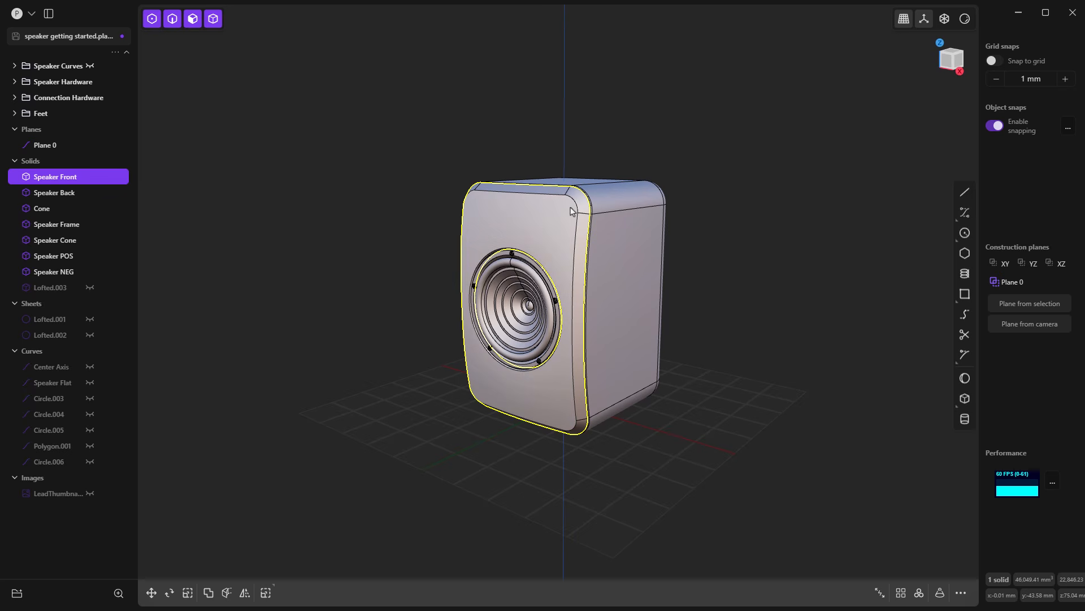
Step: Try a fillet on the upper front edge of the Speaker Front solid
{"action": "left_click", "coordinate": [546, 195]}
{"action": "key", "text": "f"}
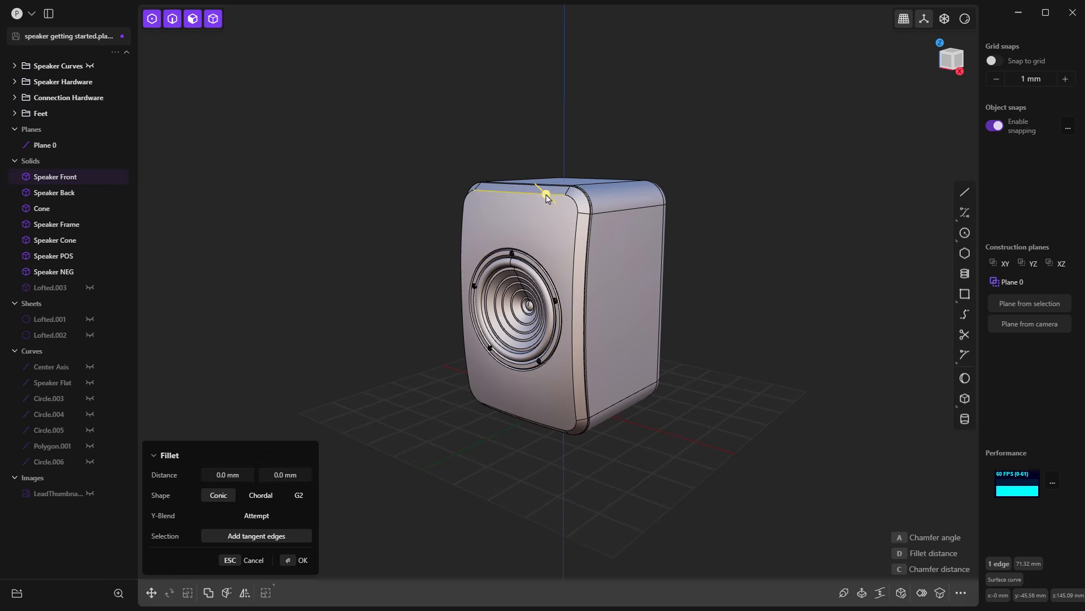
{"action": "left_click_drag", "start_coordinate": [546, 195], "coordinate": [546, 195]}
{"action": "key", "text": "Return"}
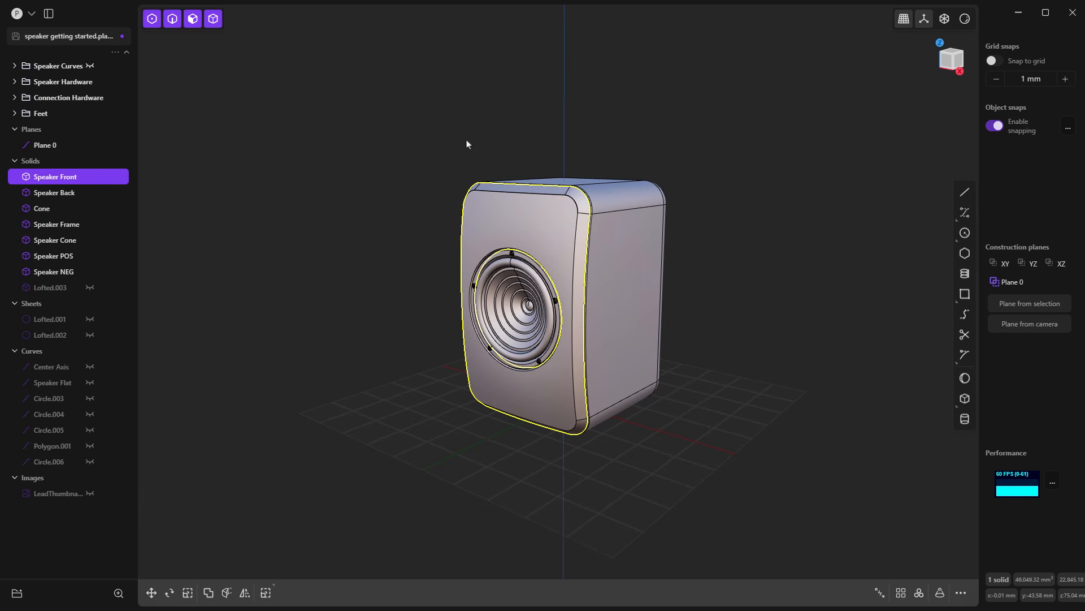
Step: Select the upper edge and the front face of Speaker Front to examine their Fillet and Offset face options, and clear the selection
{"action": "left_click", "coordinate": [520, 192]}
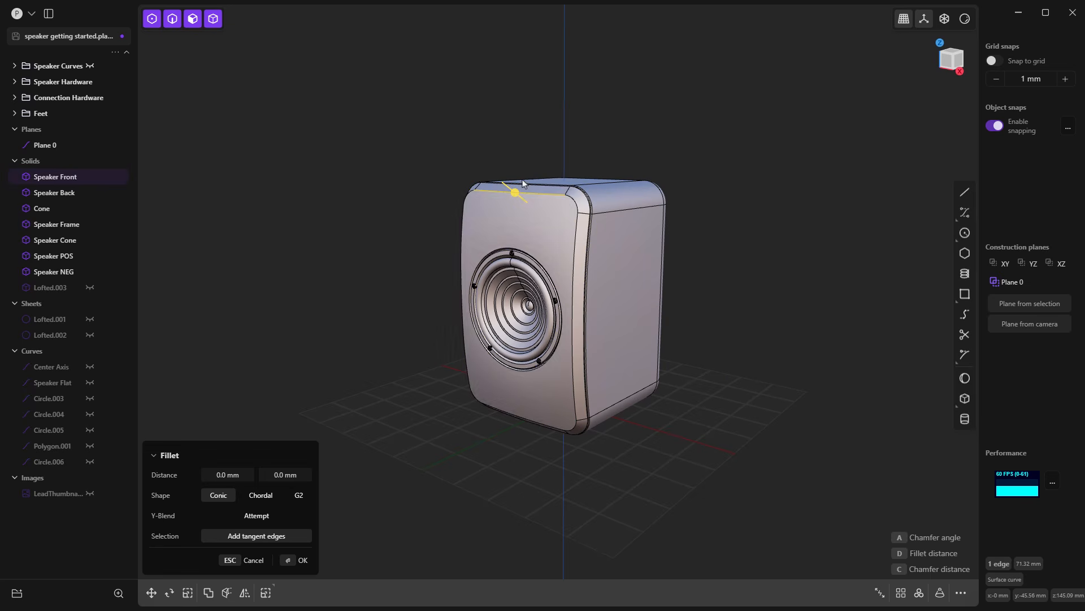
{"action": "left_click", "coordinate": [549, 214]}
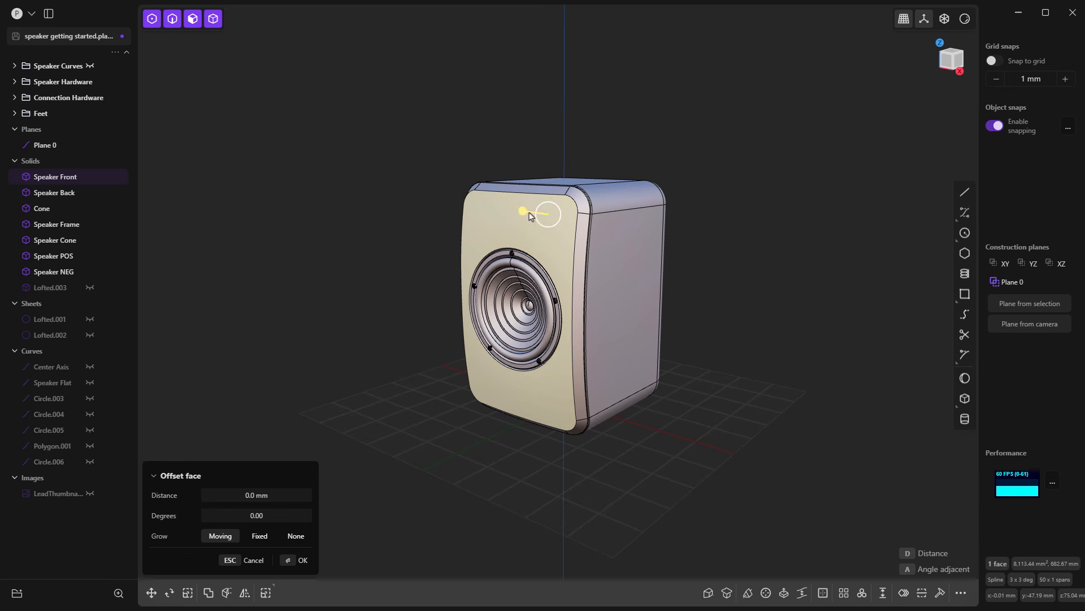
{"action": "left_click_drag", "start_coordinate": [525, 211], "coordinate": [524, 212]}
{"action": "left_click", "coordinate": [524, 213]}
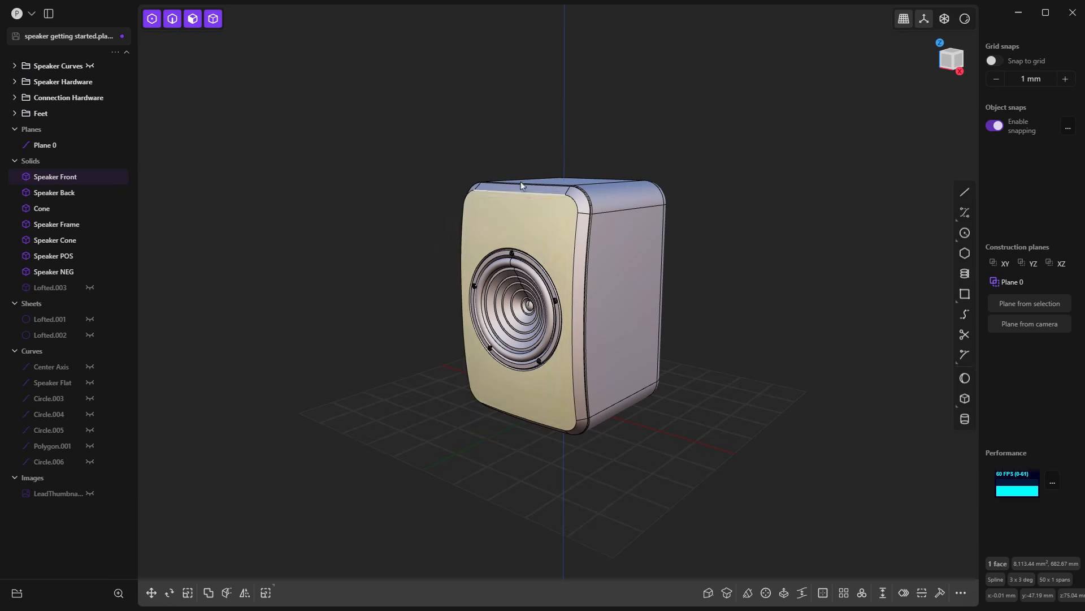
{"action": "left_click", "coordinate": [509, 125]}
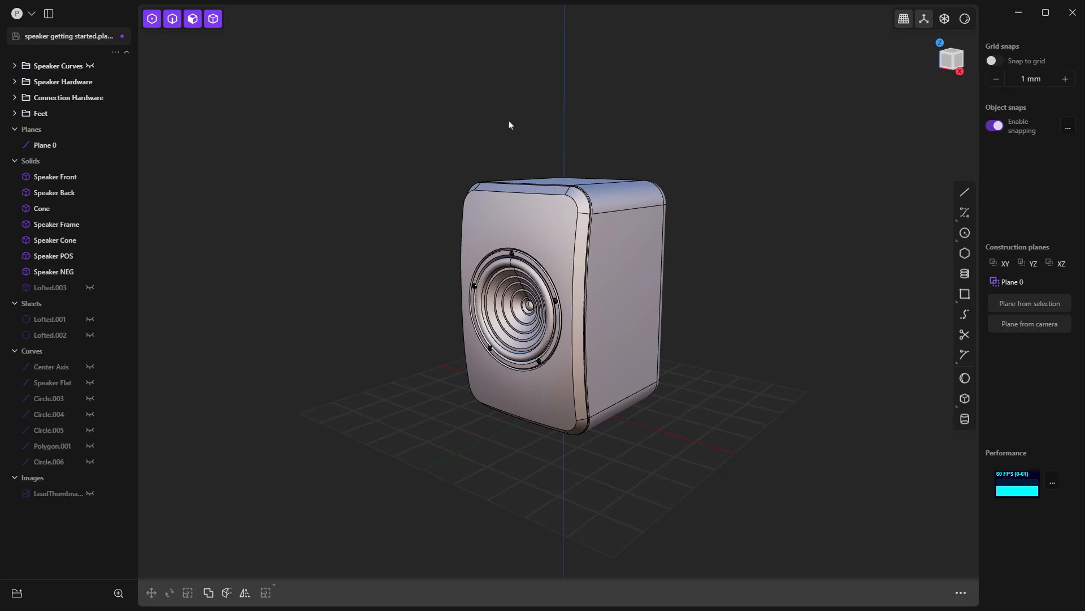
Step: Select the Speaker Cone solid, focus the view on it, and clear the selection
{"action": "left_click", "coordinate": [524, 270]}
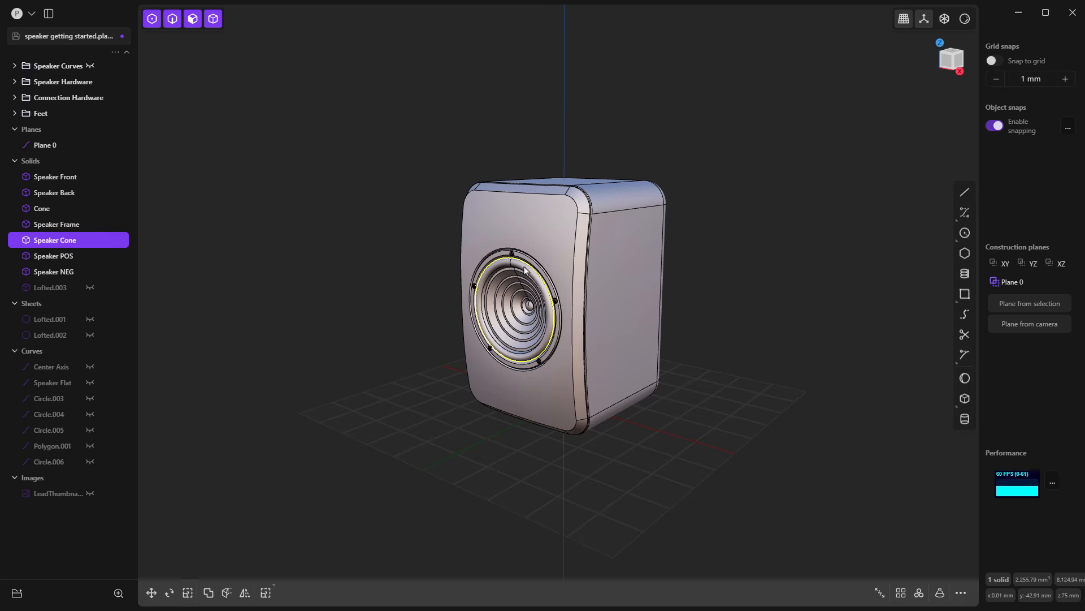
{"action": "key", "text": "f"}
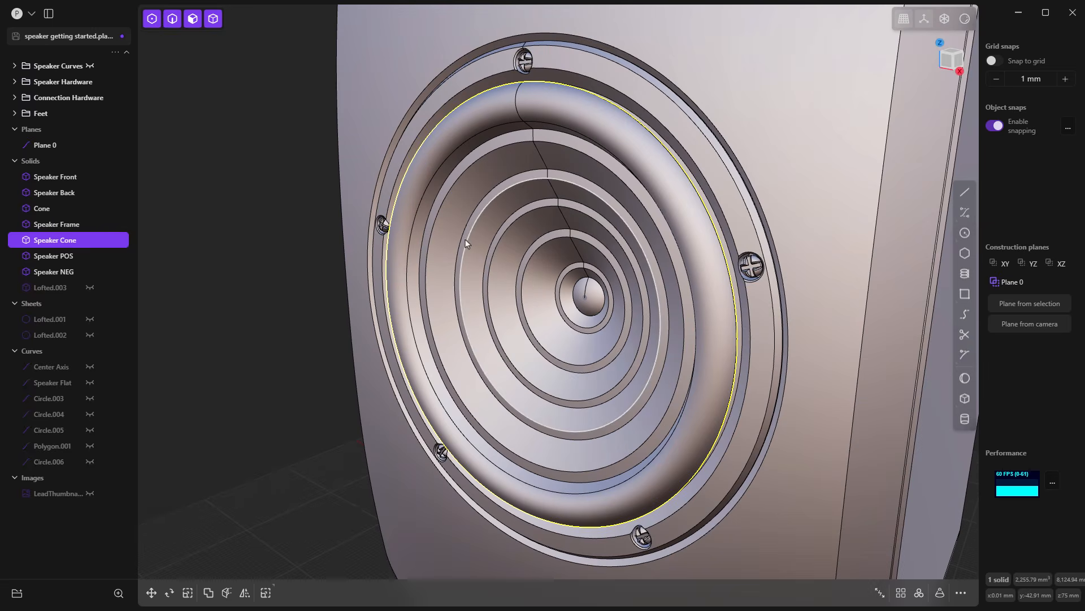
{"action": "left_click", "coordinate": [286, 117]}
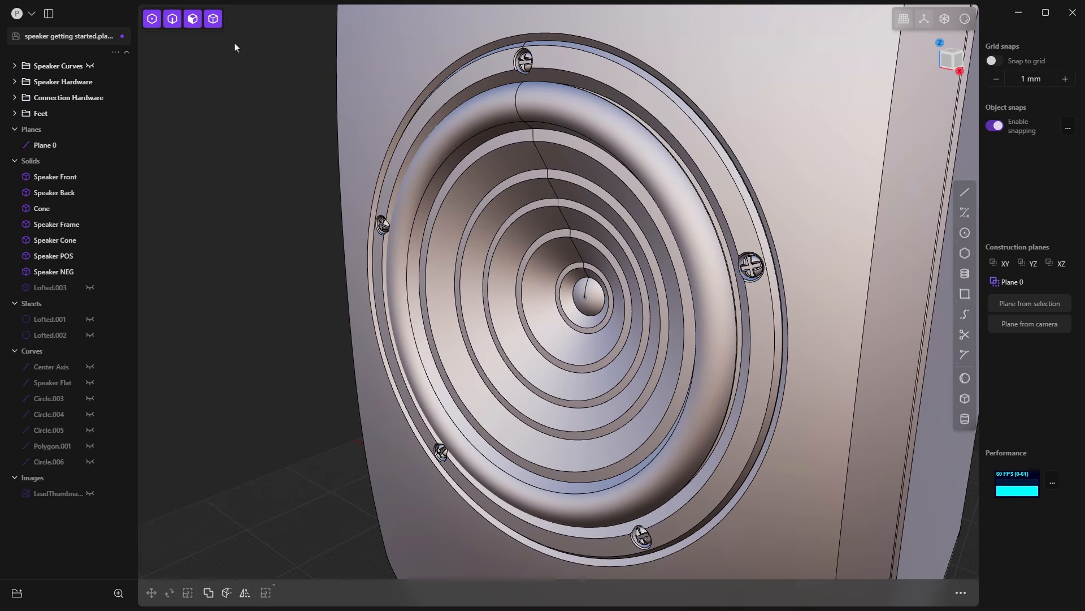
Step: Restrict selection to edges and try a fillet on the outer circular edge of the Speaker Frame
{"action": "left_click", "coordinate": [171, 24]}
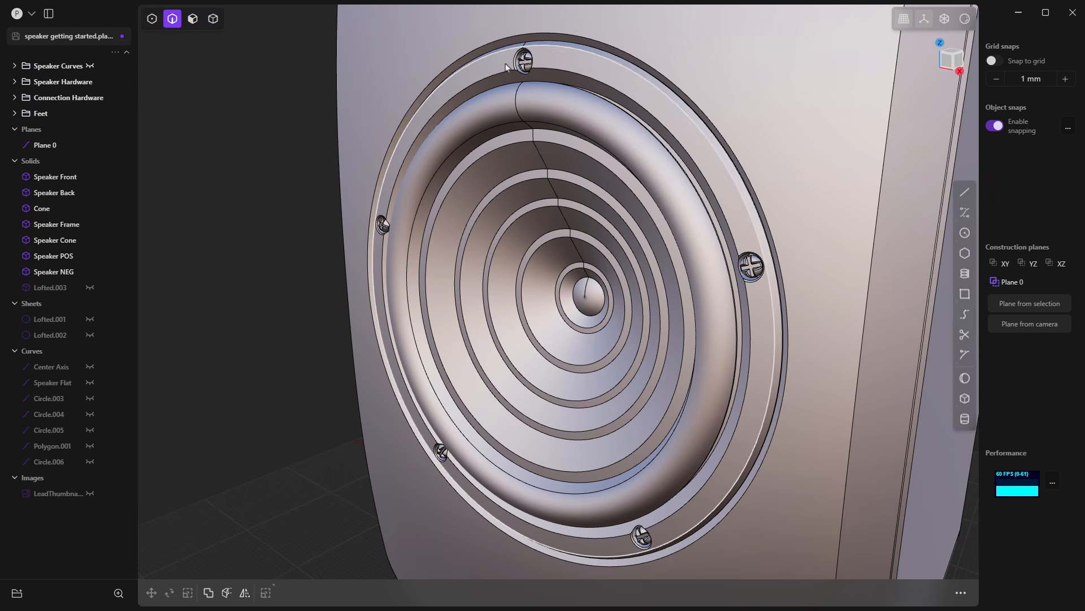
{"action": "left_click", "coordinate": [639, 75]}
{"action": "key", "text": "f"}
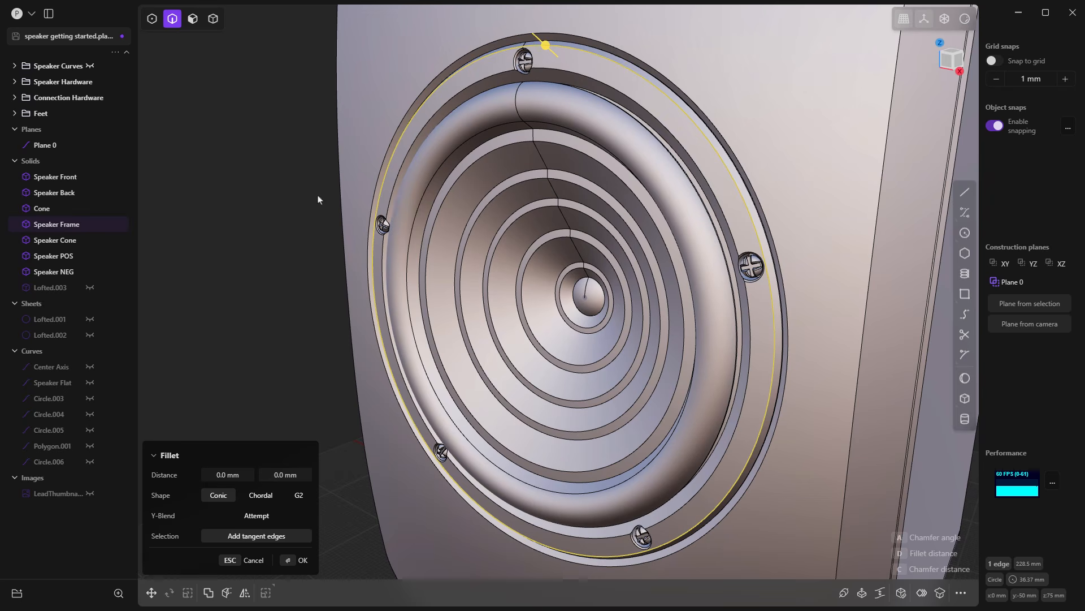
{"action": "key", "text": "Escape"}
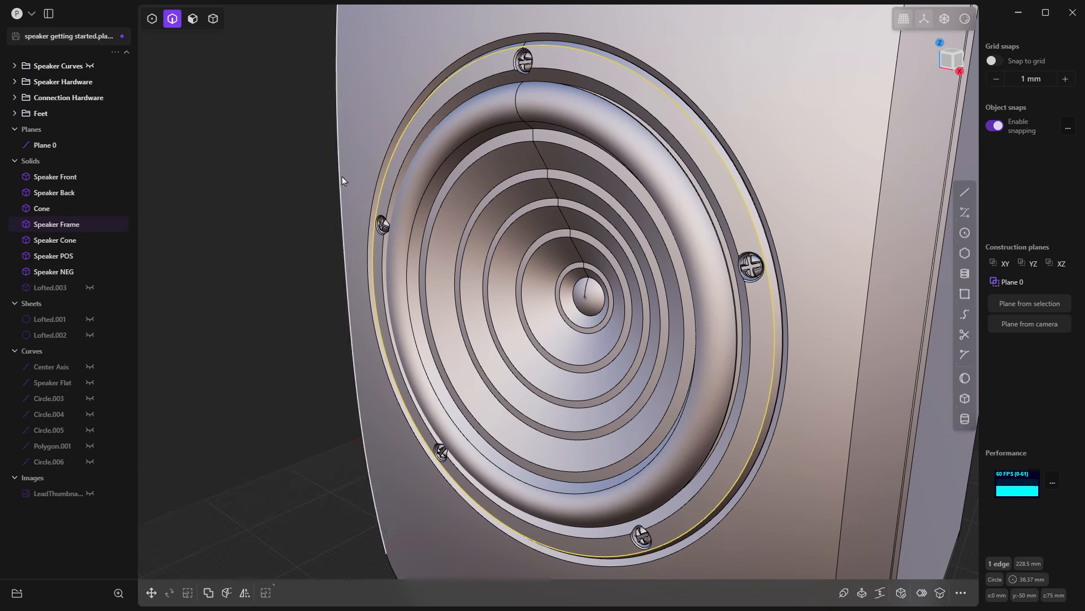
{"action": "left_click", "coordinate": [303, 161]}
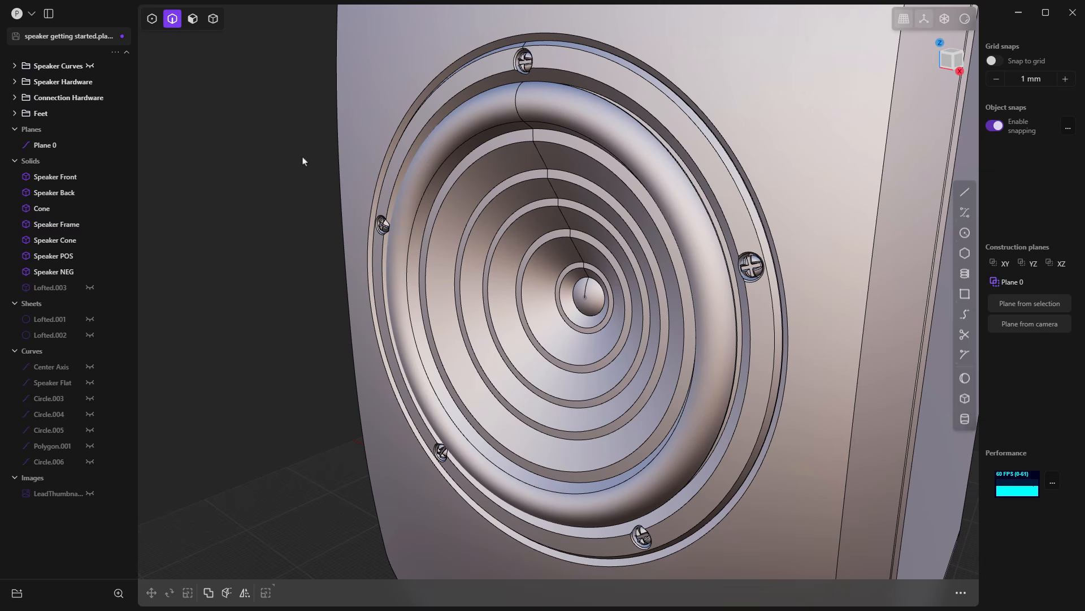
{"action": "key", "text": "slash"}
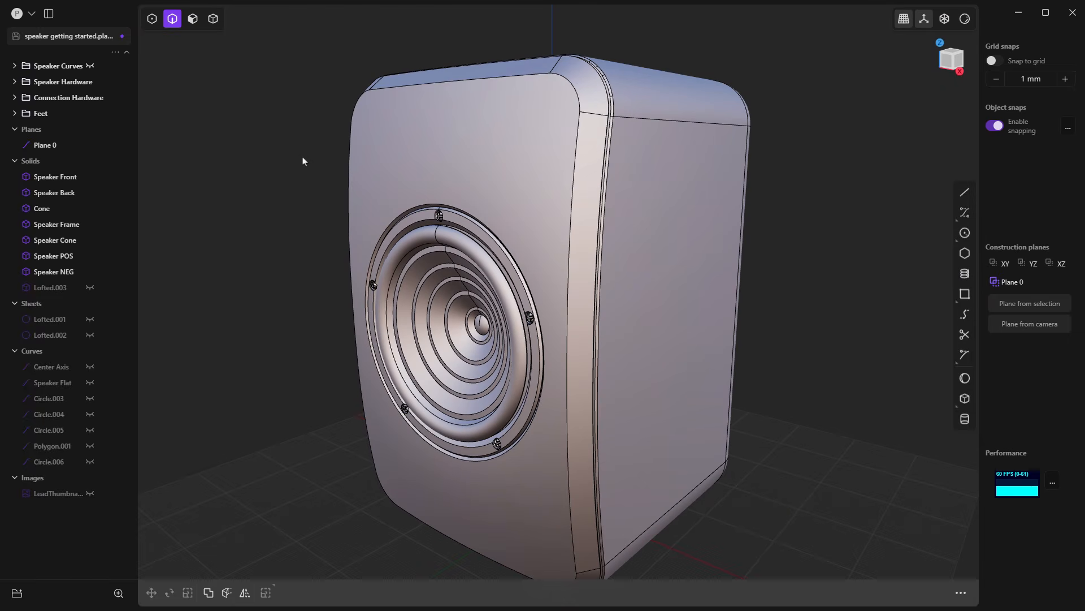
Step: Switch the selection mode through control point, edge, face and solid in turn, and return to edge-only selection
{"action": "left_click", "coordinate": [151, 20]}
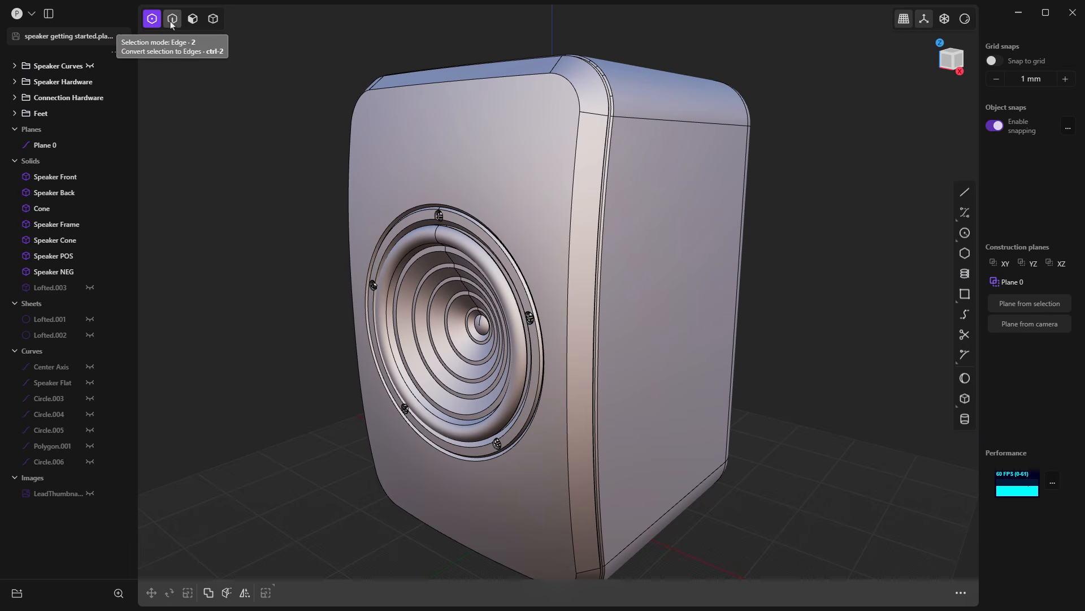
{"action": "left_click", "coordinate": [172, 20], "text": "shift"}
{"action": "left_click", "coordinate": [193, 20], "text": "shift"}
{"action": "left_click", "coordinate": [213, 18], "text": "shift"}
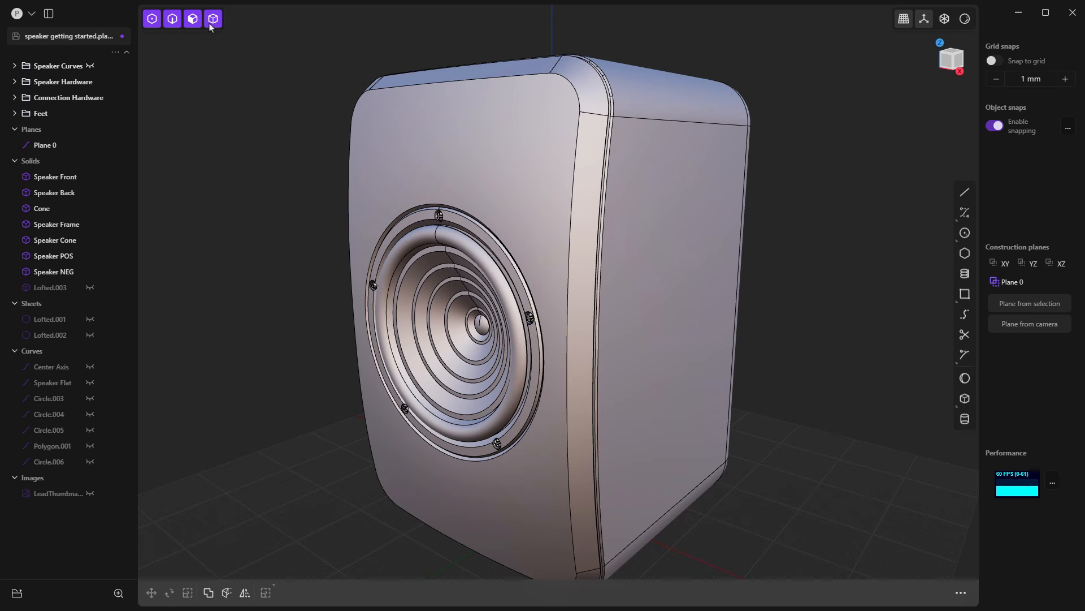
{"action": "left_click", "coordinate": [173, 20]}
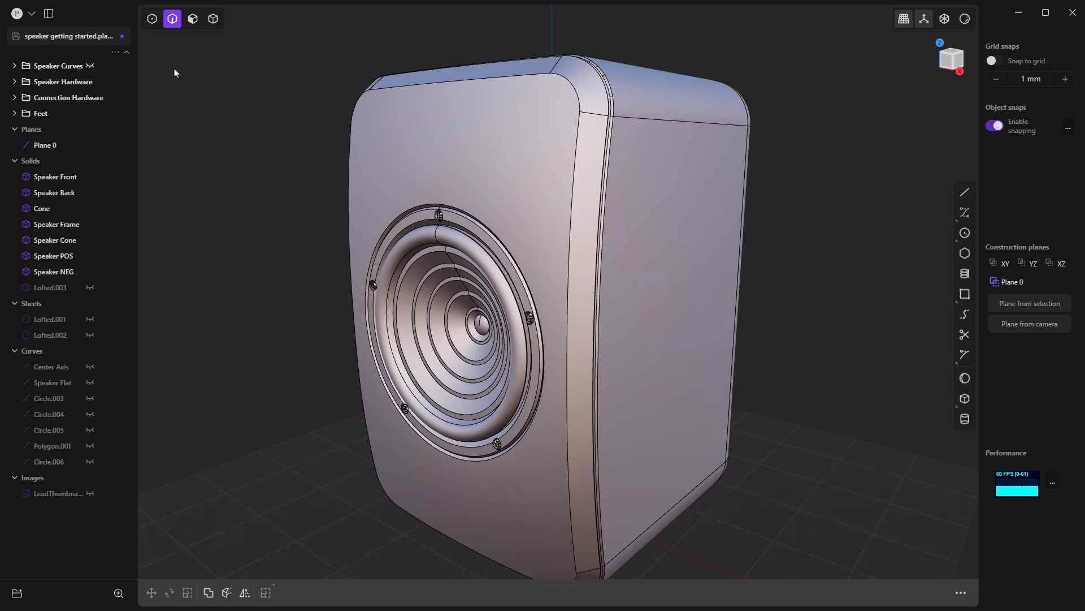
Step: Cycle the selection mode through control point, edge, face and solid, and enable all selection modes together
{"action": "key", "text": "1"}
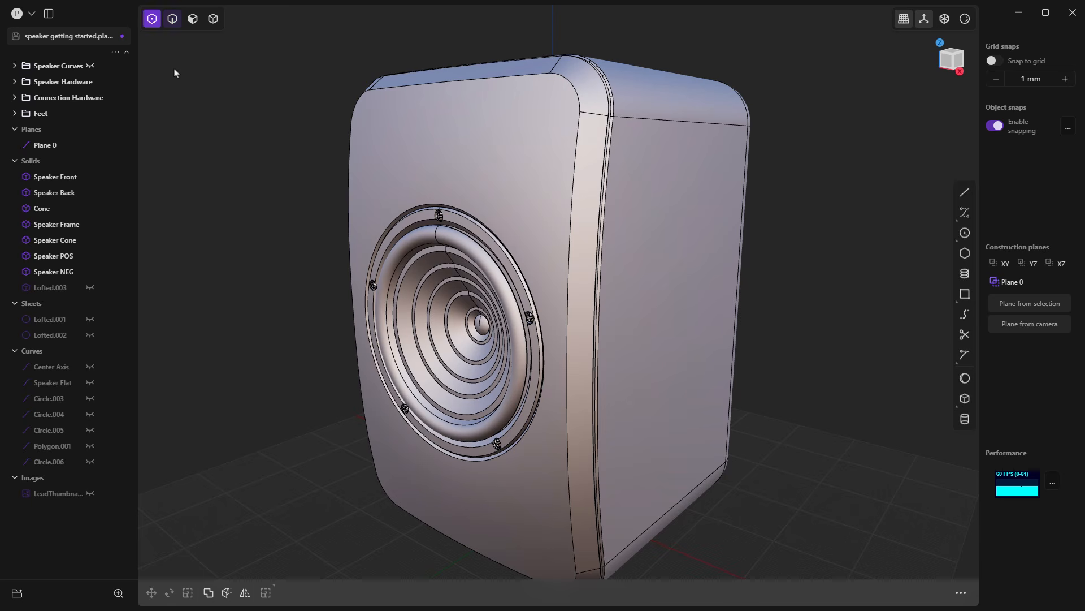
{"action": "key", "text": "2"}
{"action": "key", "text": "3"}
{"action": "key", "text": "4"}
{"action": "key", "text": "5"}
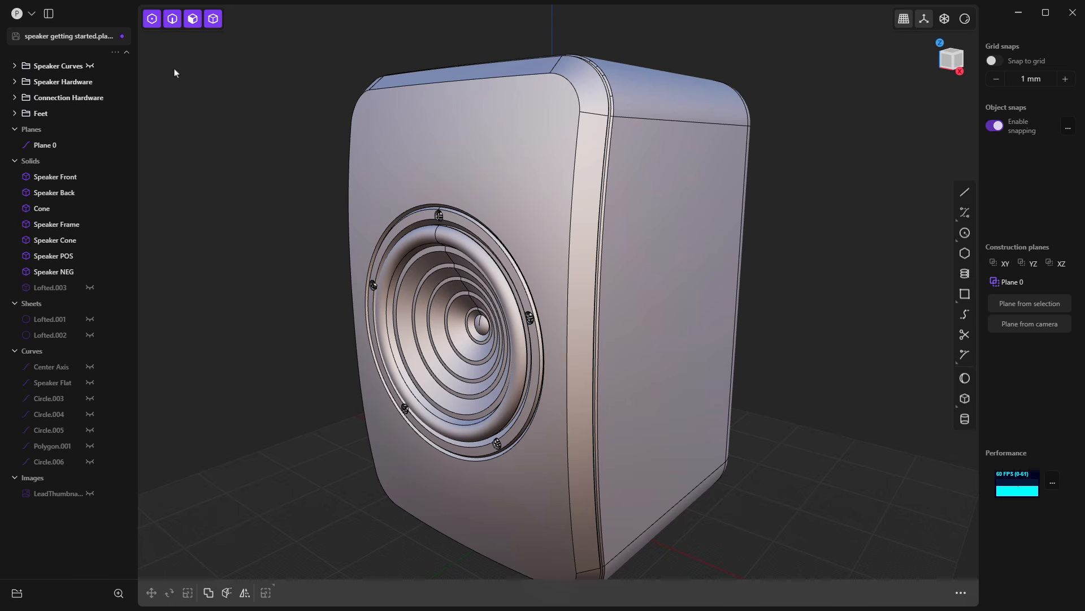
Step: Alternate between edge-only and all selection modes, step through face and solid modes, and re-enable all of them
{"action": "key", "text": "2"}
{"action": "key", "text": "2"}
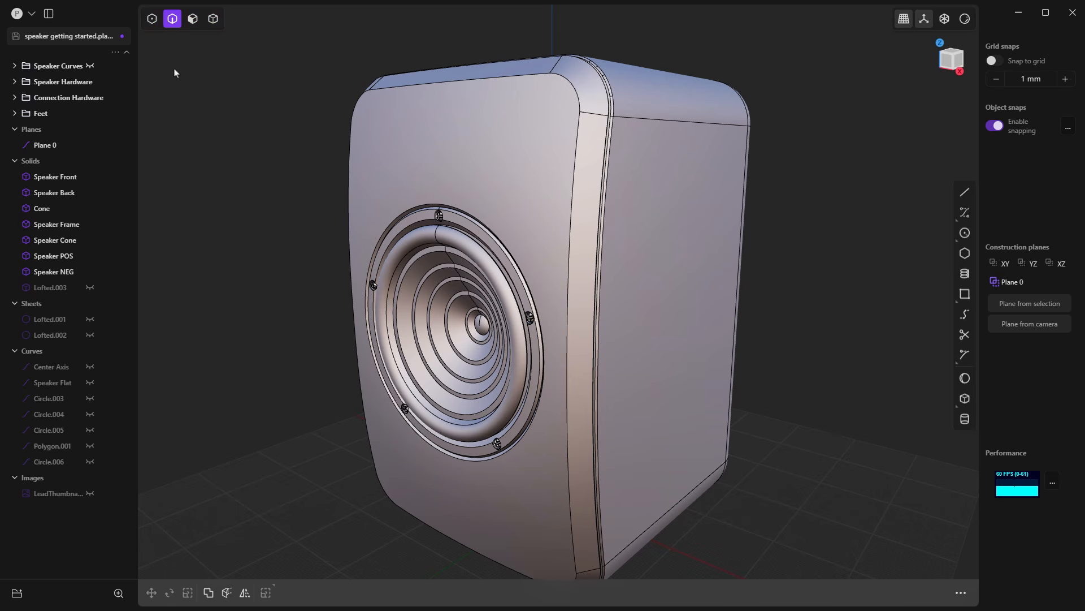
{"action": "key", "text": "5"}
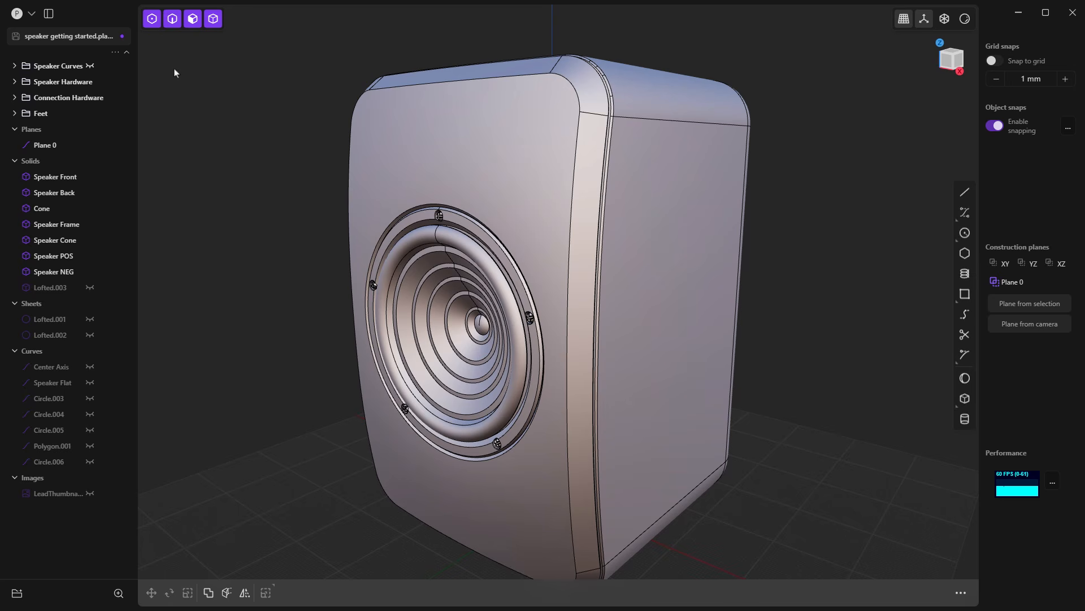
{"action": "key", "text": "2"}
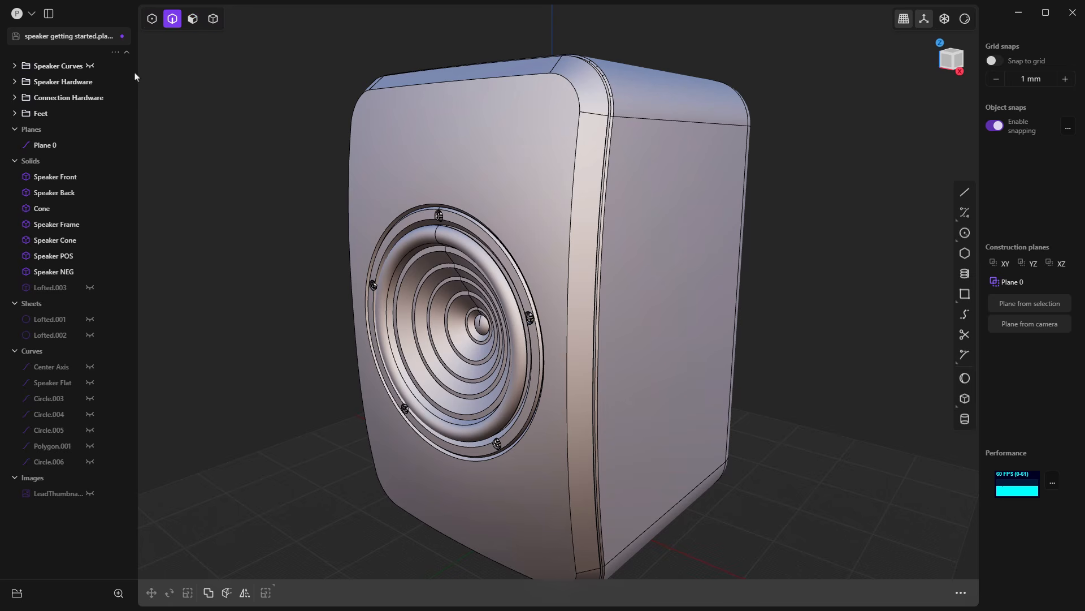
{"action": "key", "text": "3"}
{"action": "key", "text": "4"}
{"action": "key", "text": "5"}
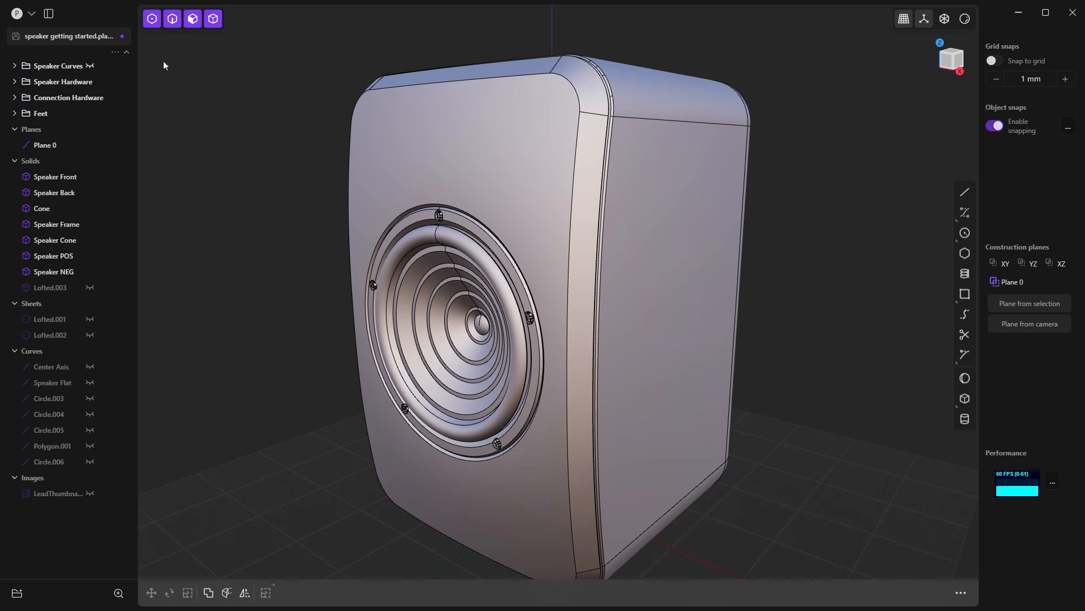
Step: Toggle edge-only and control-point-only selection on and off, leaving all selection modes enabled
{"action": "key", "text": "2"}
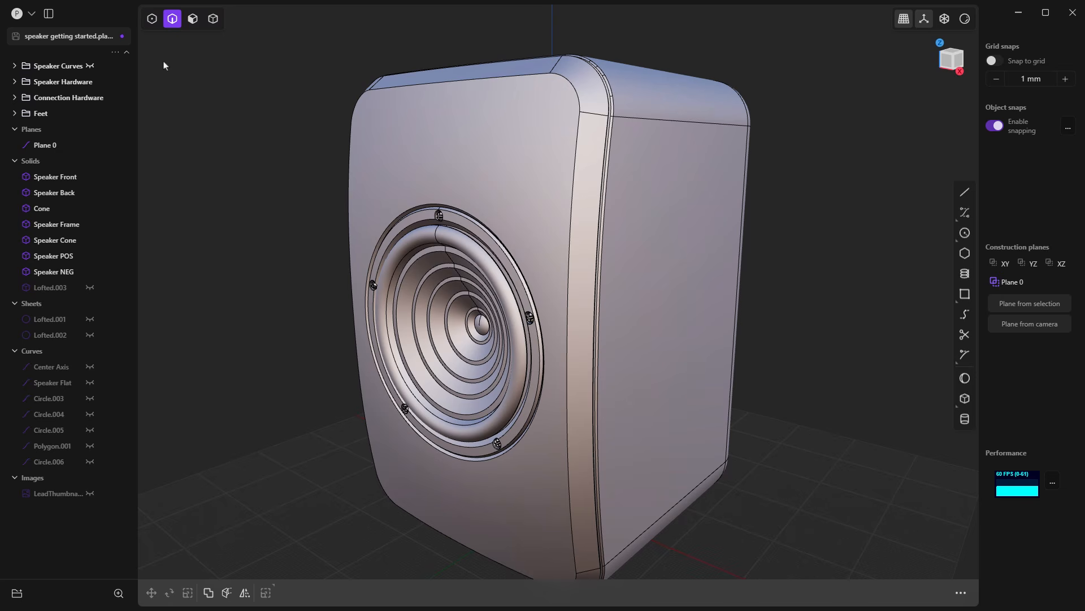
{"action": "key", "text": "2"}
{"action": "left_click", "coordinate": [152, 21]}
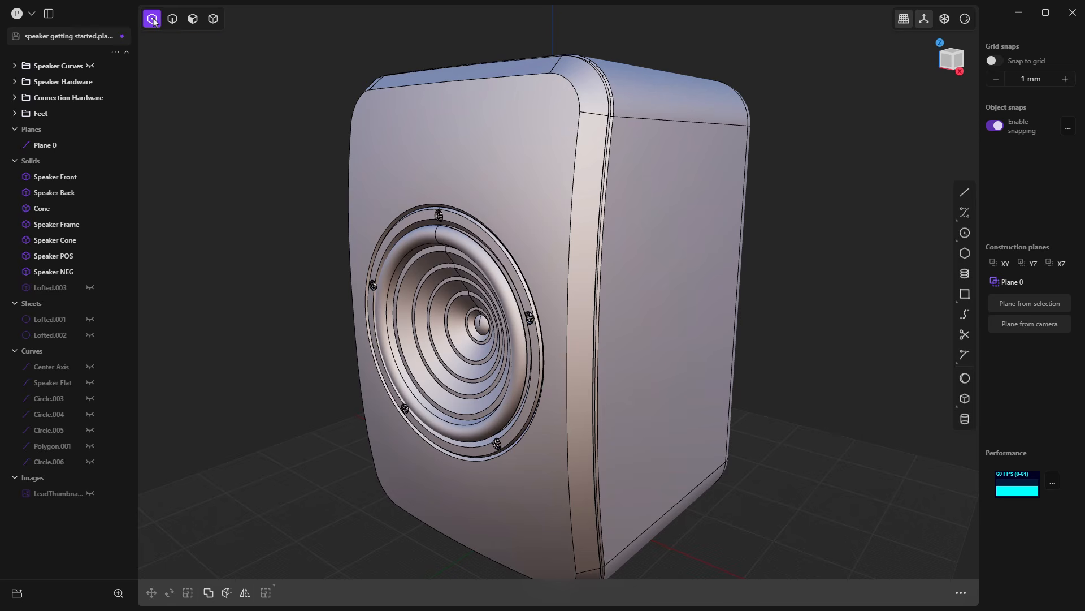
{"action": "left_click", "coordinate": [153, 19]}
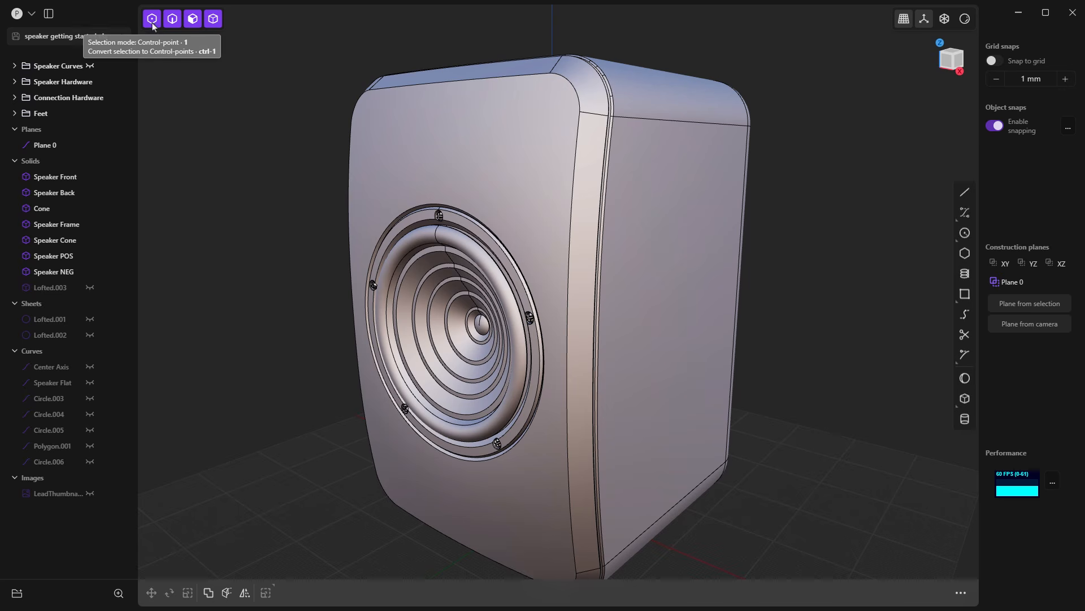
Step: Toggle the viewport between perspective and orthographic projection to compare them on the speaker, ending in perspective
{"action": "scroll", "coordinate": [602, 235], "scroll_direction": "down", "scroll_amount": 1}
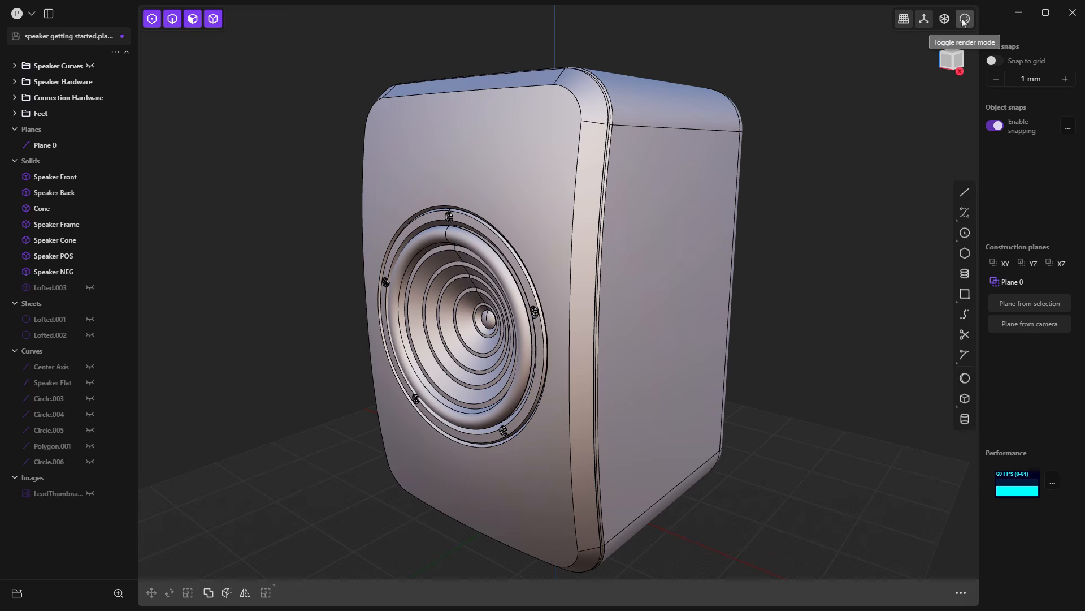
{"action": "left_click", "coordinate": [900, 23]}
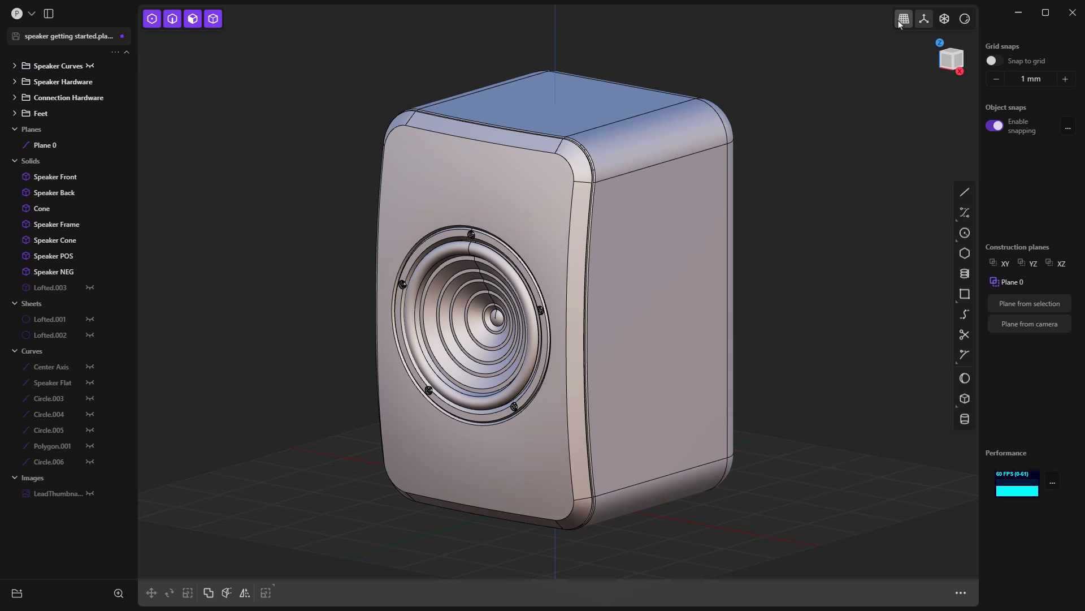
{"action": "left_click", "coordinate": [900, 24]}
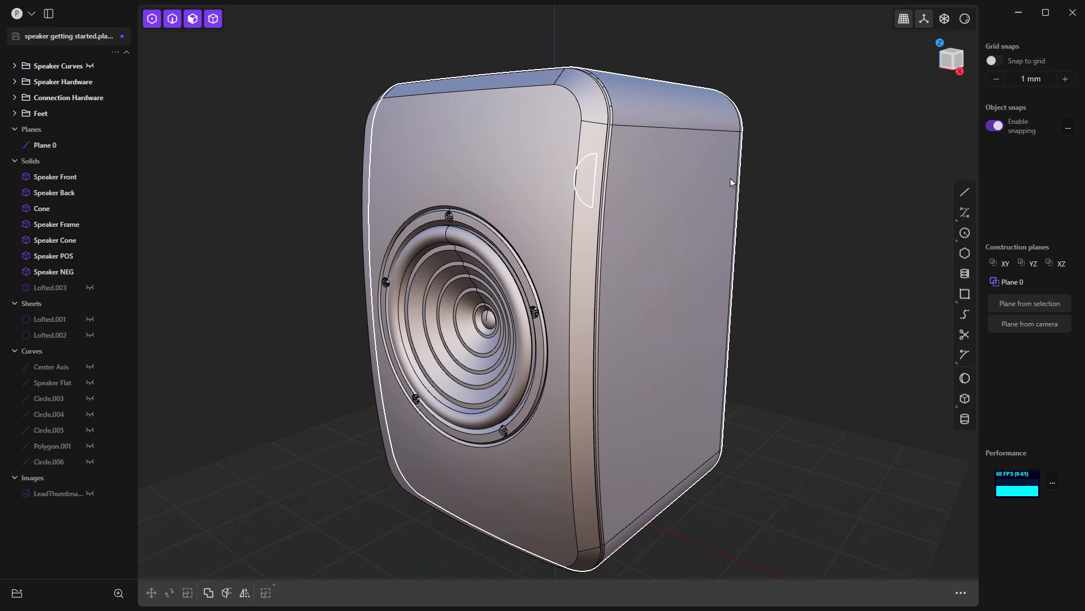
{"action": "left_click", "coordinate": [901, 21]}
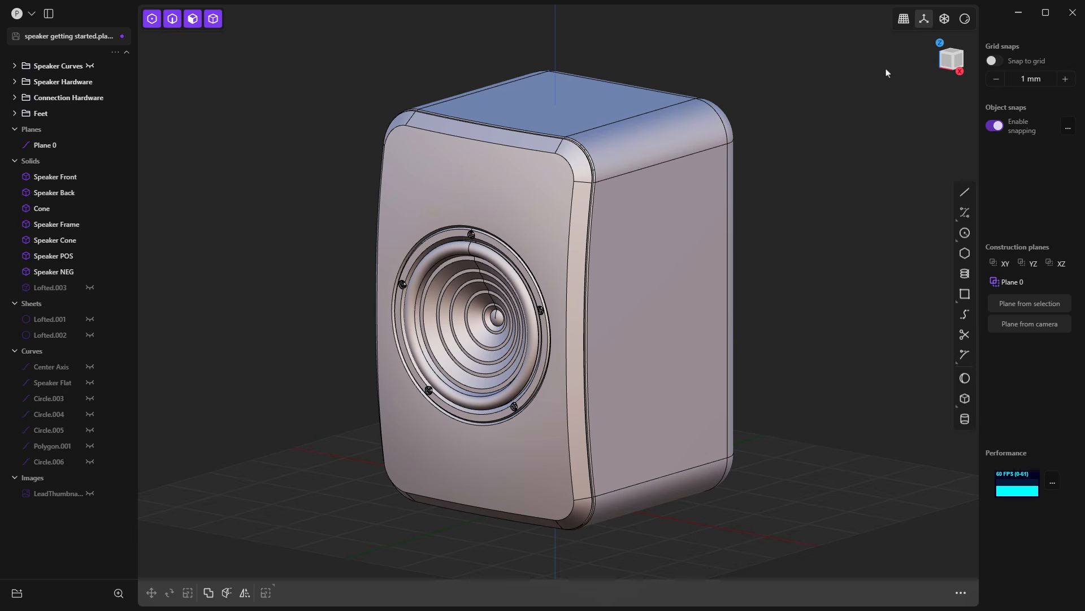
{"action": "left_click", "coordinate": [901, 21]}
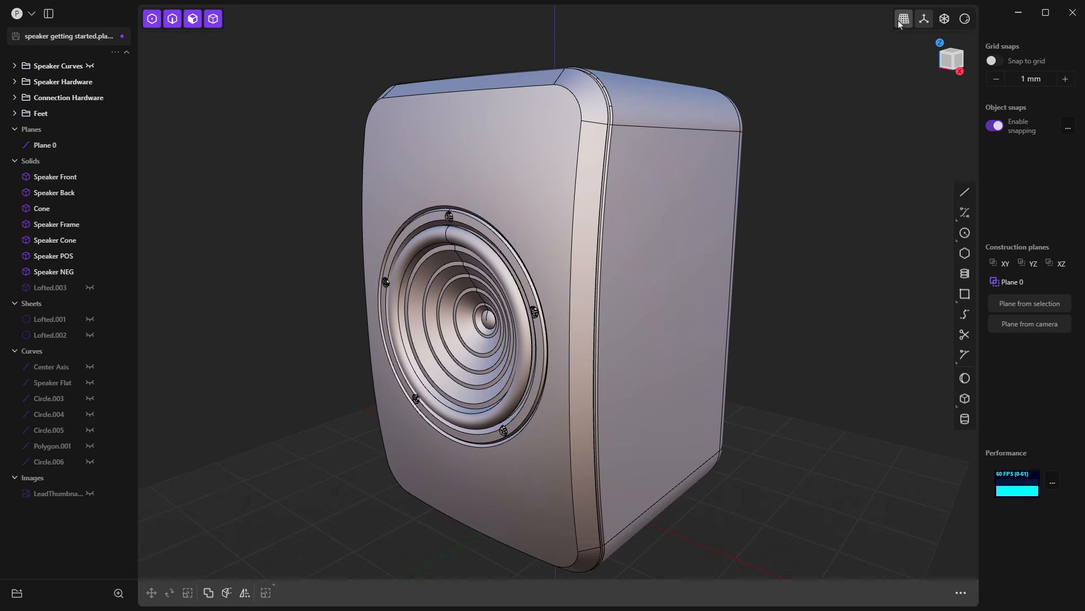
Step: Align the viewport to the Front view of the speaker and orbit out of it
{"action": "left_click", "coordinate": [948, 63]}
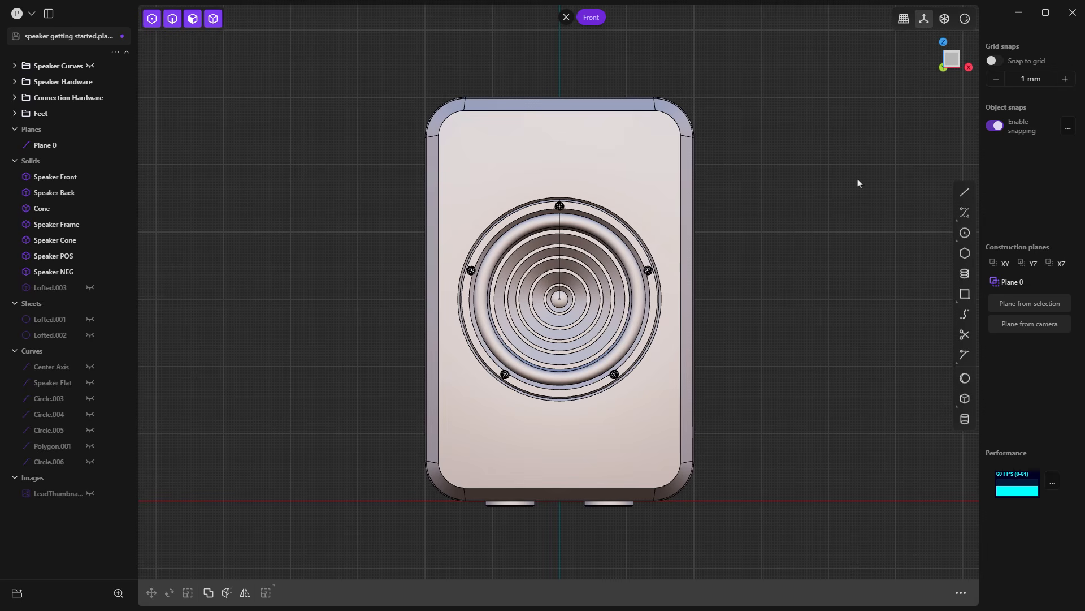
{"action": "middle_click_drag", "start_coordinate": [855, 181], "coordinate": [850, 182]}
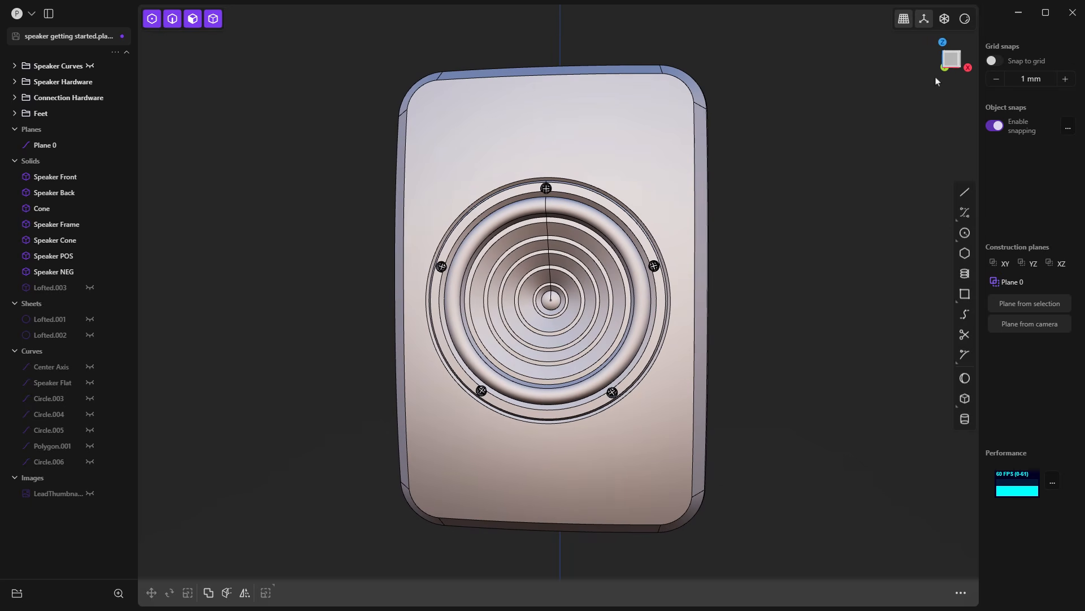
Step: Align to the speaker's Front view, orbit out of it, and alternate between orthographic and perspective projection, ending in perspective
{"action": "left_click", "coordinate": [953, 60]}
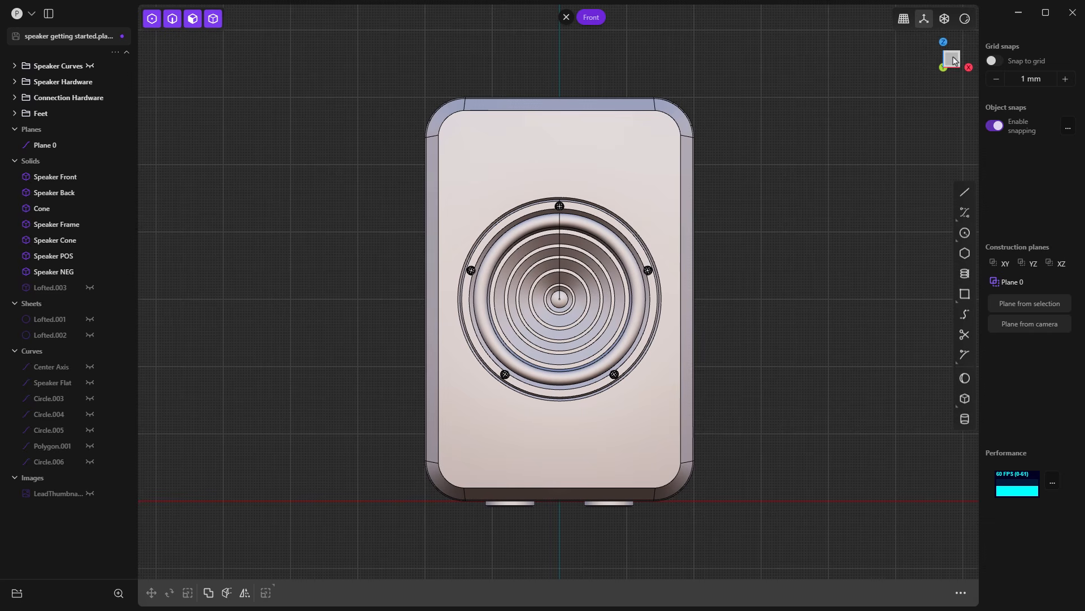
{"action": "middle_click_drag", "start_coordinate": [784, 366], "coordinate": [751, 368]}
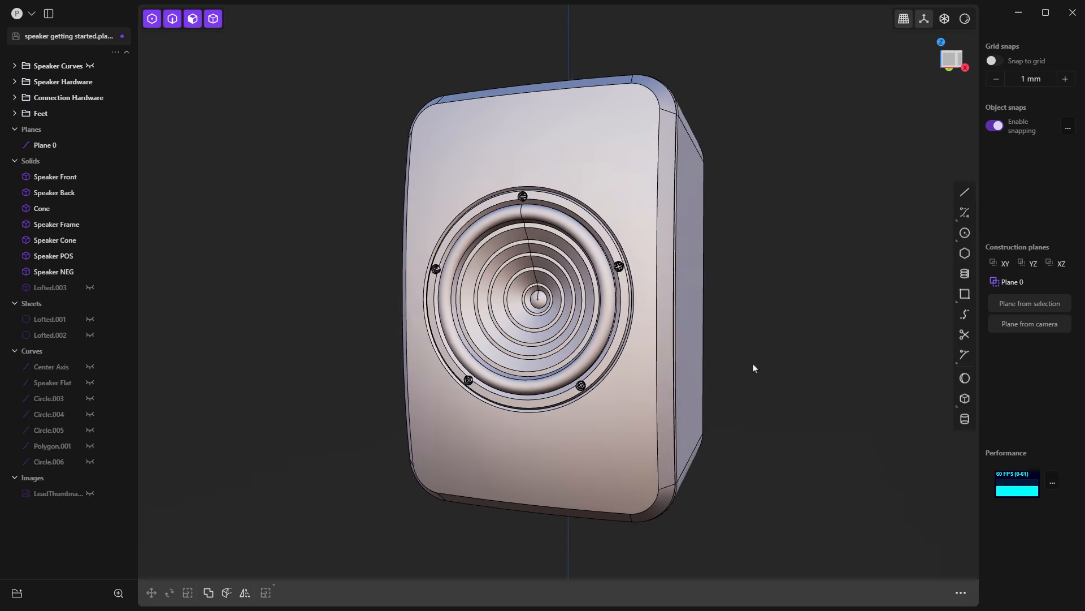
{"action": "left_click", "coordinate": [903, 20]}
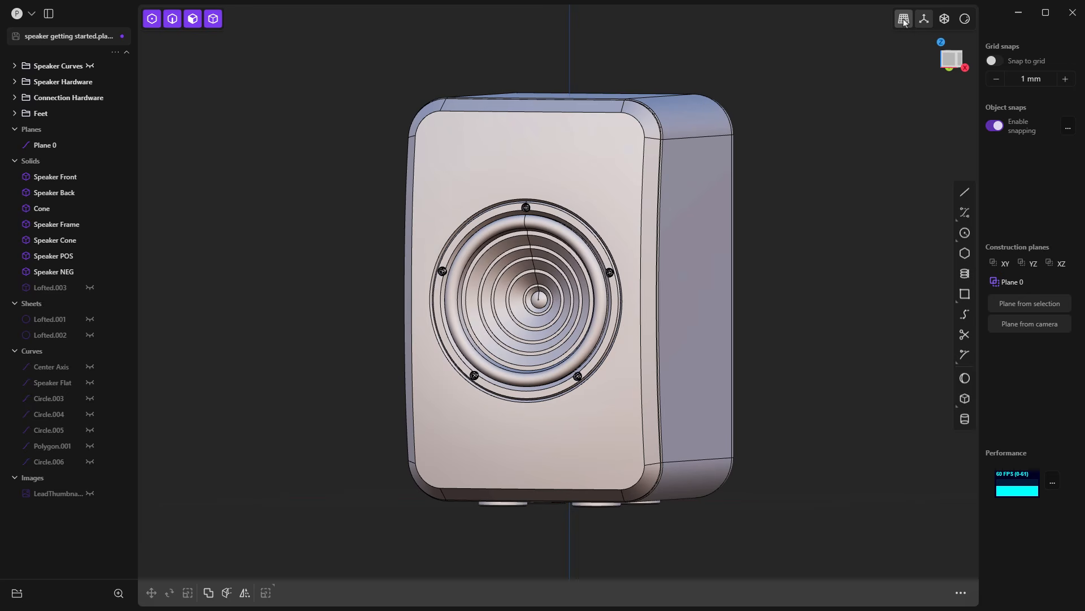
{"action": "left_click", "coordinate": [904, 21]}
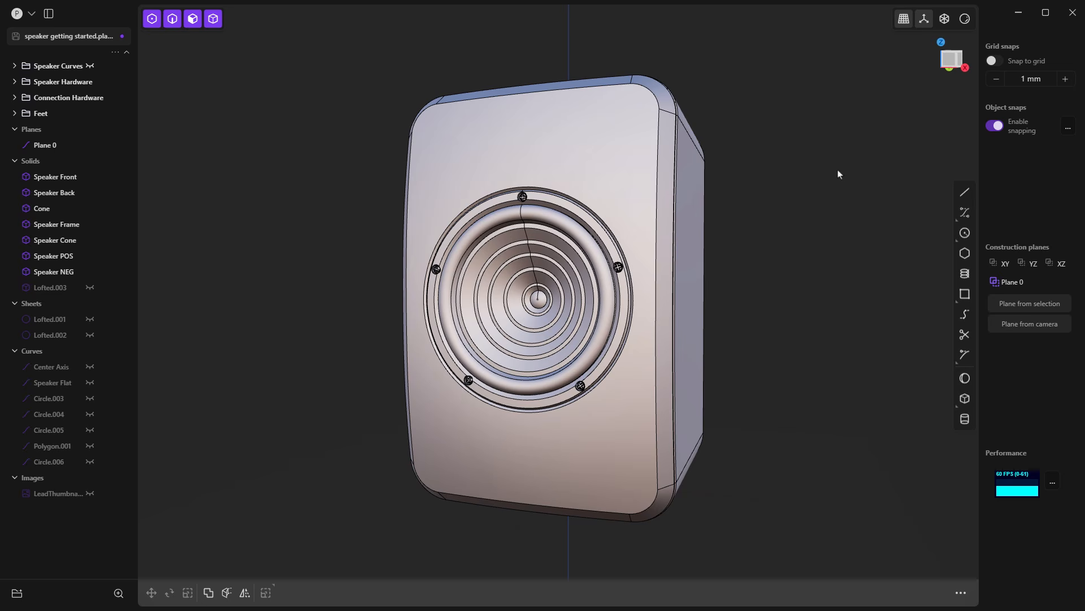
{"action": "left_click", "coordinate": [901, 25]}
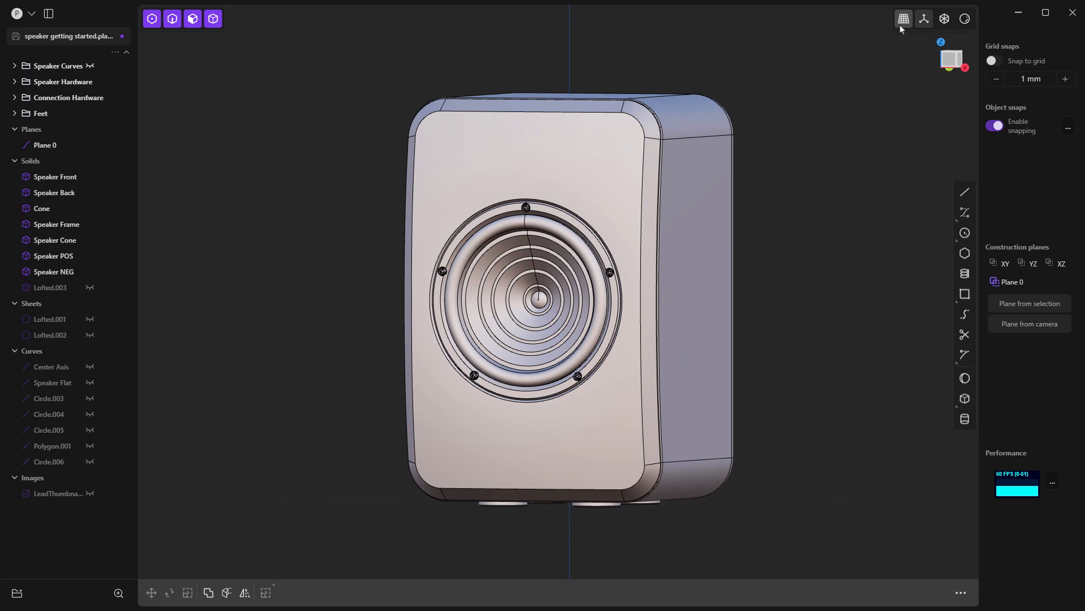
{"action": "left_click", "coordinate": [902, 25]}
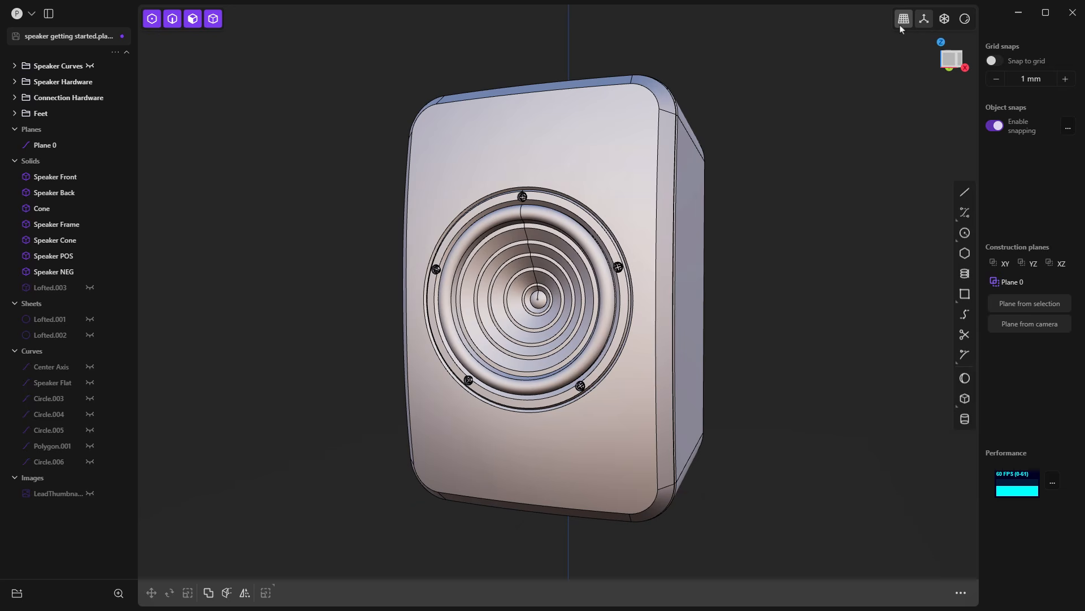
{"action": "left_click", "coordinate": [901, 26]}
{"action": "left_click", "coordinate": [901, 26]}
{"action": "left_click", "coordinate": [901, 26]}
{"action": "left_click", "coordinate": [901, 26]}
{"action": "left_click", "coordinate": [901, 26]}
{"action": "left_click", "coordinate": [901, 26]}
{"action": "left_click", "coordinate": [901, 26]}
{"action": "left_click", "coordinate": [901, 26]}
Step: Toggle the ground grid and axes off and on while viewing the speaker from below and above, leaving them visible
{"action": "right_click_drag", "start_coordinate": [737, 297], "coordinate": [735, 230]}
{"action": "middle_click_drag", "start_coordinate": [724, 340], "coordinate": [711, 180]}
{"action": "left_click", "coordinate": [925, 20]}
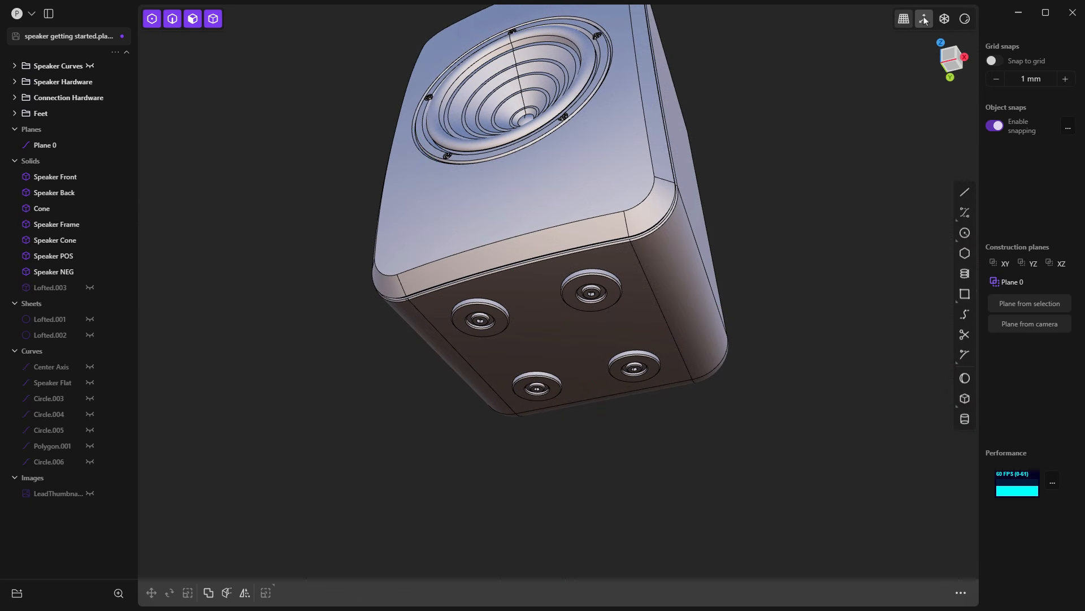
{"action": "left_click", "coordinate": [925, 19]}
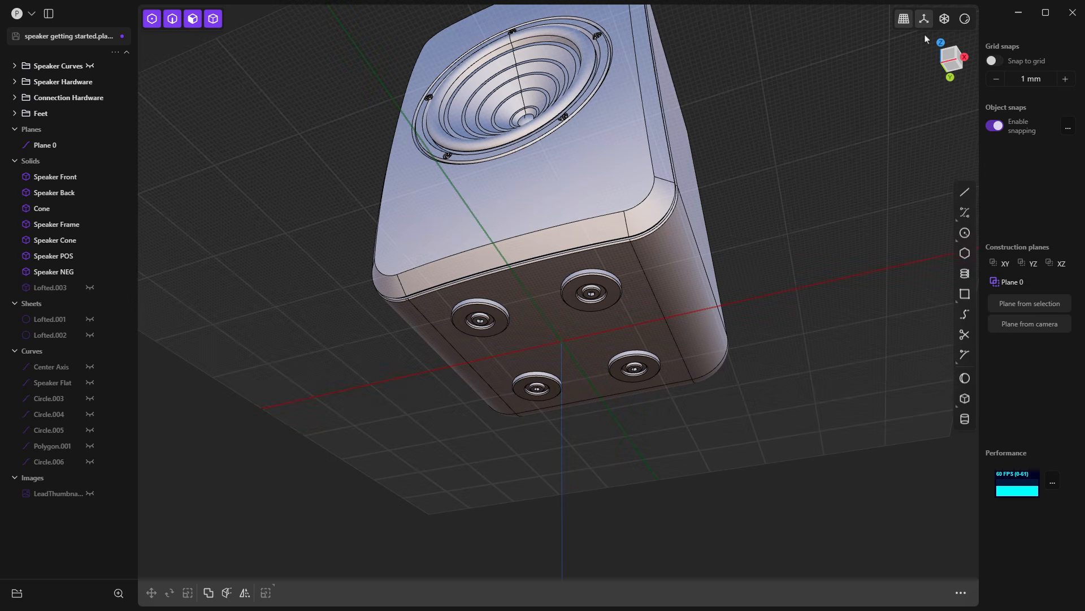
{"action": "left_click", "coordinate": [924, 21]}
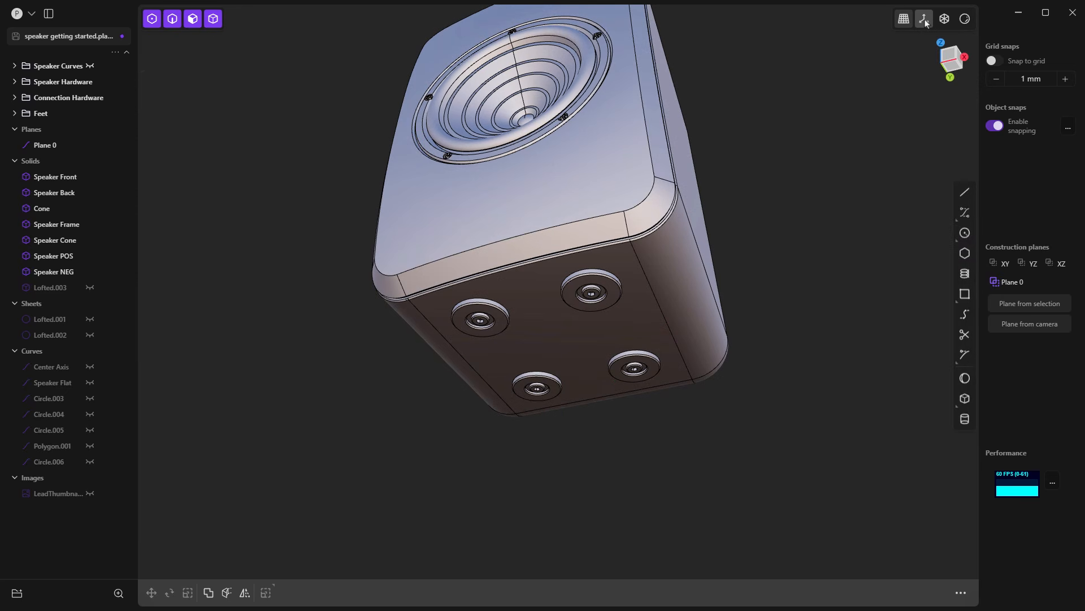
{"action": "left_click", "coordinate": [925, 21]}
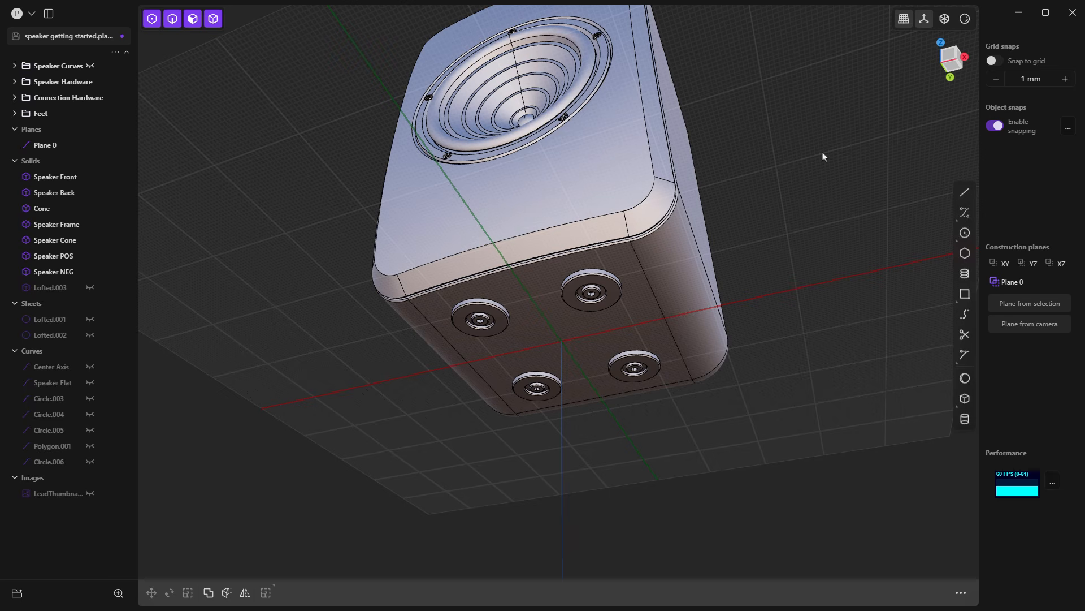
{"action": "middle_click_drag", "start_coordinate": [725, 166], "coordinate": [709, 268]}
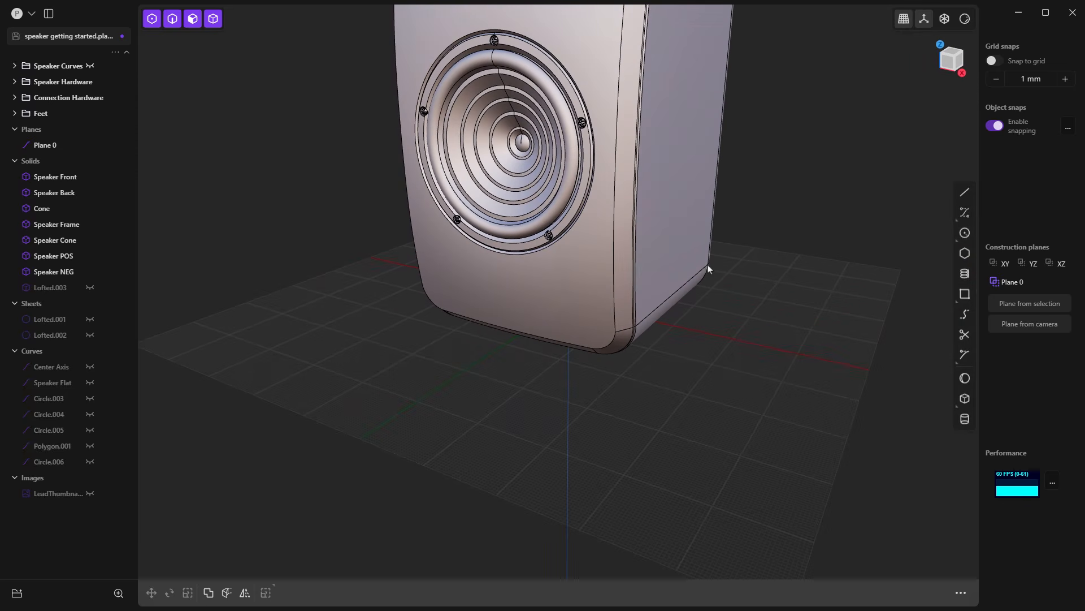
{"action": "left_click", "coordinate": [924, 20]}
{"action": "left_click", "coordinate": [924, 22]}
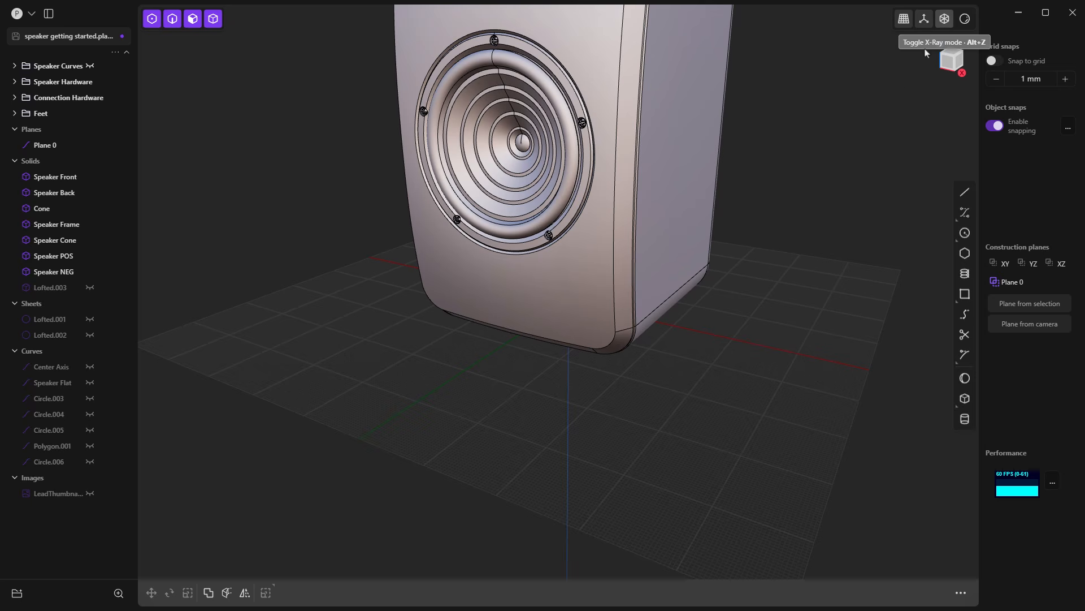
Step: Turn on X-Ray mode and examine the speaker's internal cone, feet and rear connection hardware from several angles
{"action": "middle_click_drag", "start_coordinate": [808, 149], "coordinate": [779, 135]}
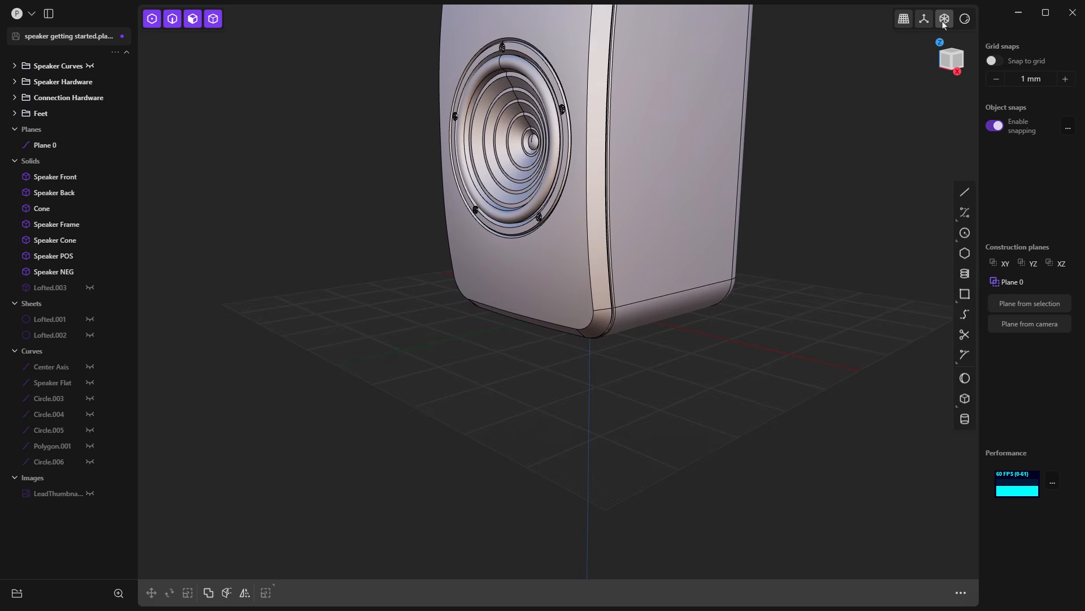
{"action": "left_click", "coordinate": [944, 19]}
{"action": "middle_click_drag", "start_coordinate": [759, 245], "coordinate": [698, 292]}
{"action": "scroll", "coordinate": [706, 296], "scroll_direction": "down", "scroll_amount": 2}
{"action": "scroll", "coordinate": [733, 280], "scroll_direction": "up", "scroll_amount": 7}
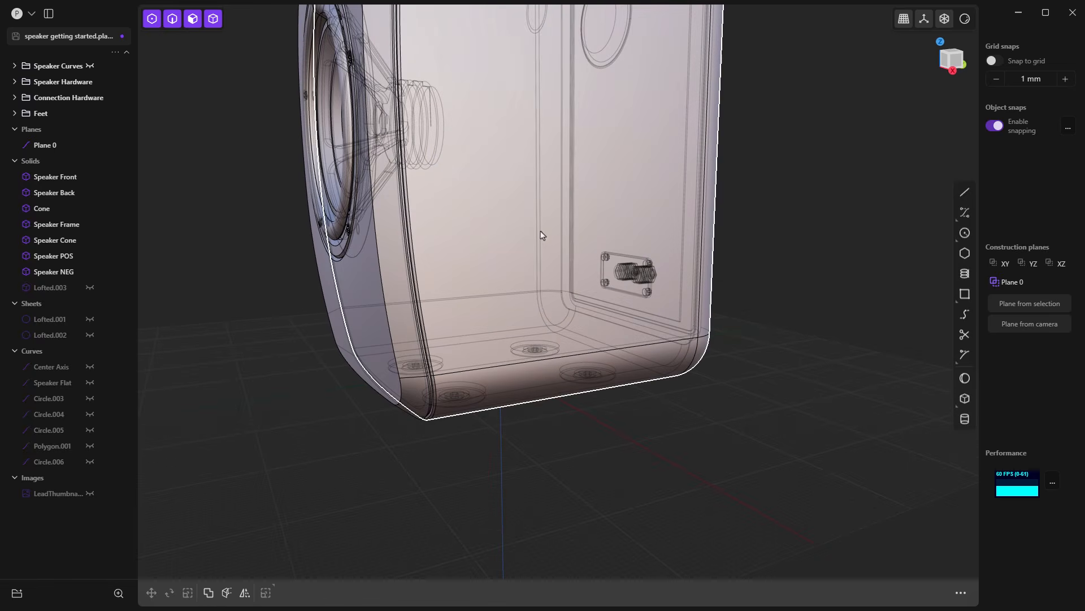
{"action": "middle_click_drag", "start_coordinate": [537, 235], "coordinate": [457, 134]}
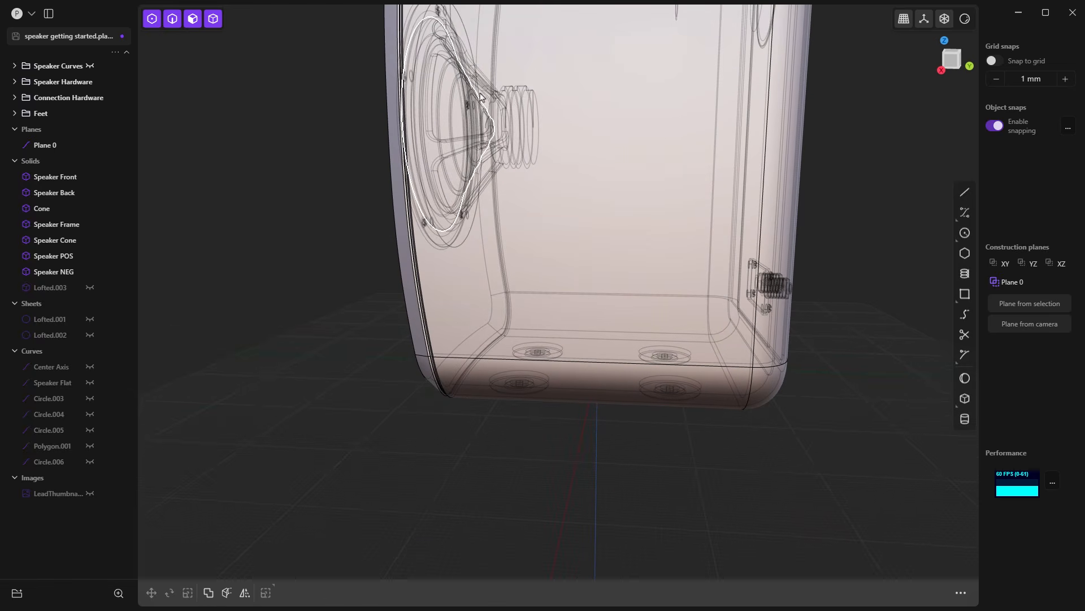
{"action": "middle_click_drag", "start_coordinate": [533, 415], "coordinate": [521, 420]}
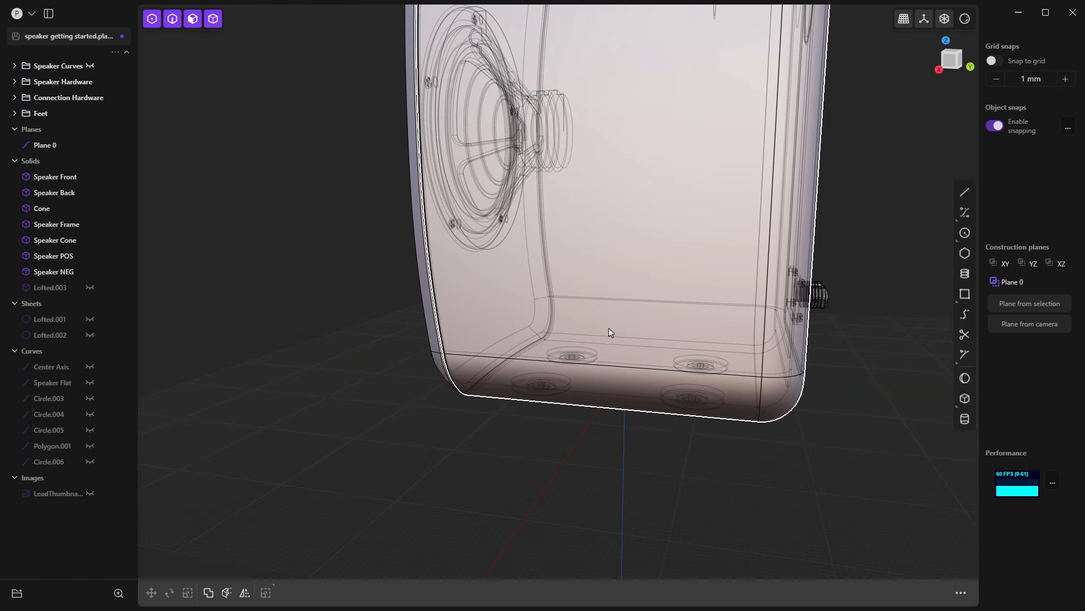
{"action": "scroll", "coordinate": [566, 310], "scroll_direction": "down", "scroll_amount": 3}
{"action": "middle_click_drag", "start_coordinate": [571, 349], "coordinate": [617, 363]}
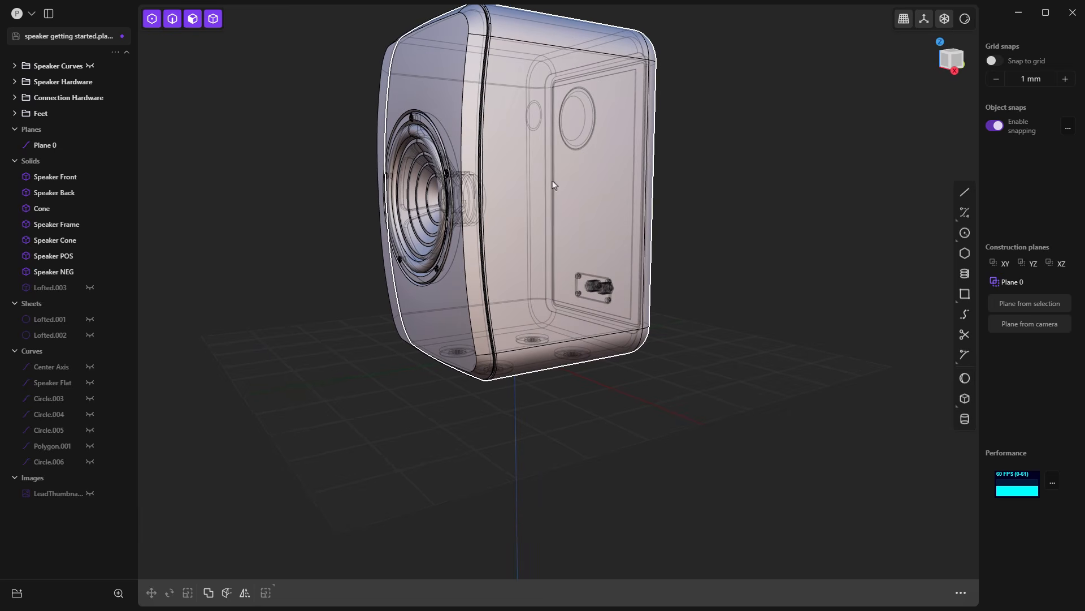
Step: Toggle X-Ray mode off and on to compare the solid and see-through speaker, ending with it off
{"action": "left_click", "coordinate": [946, 21]}
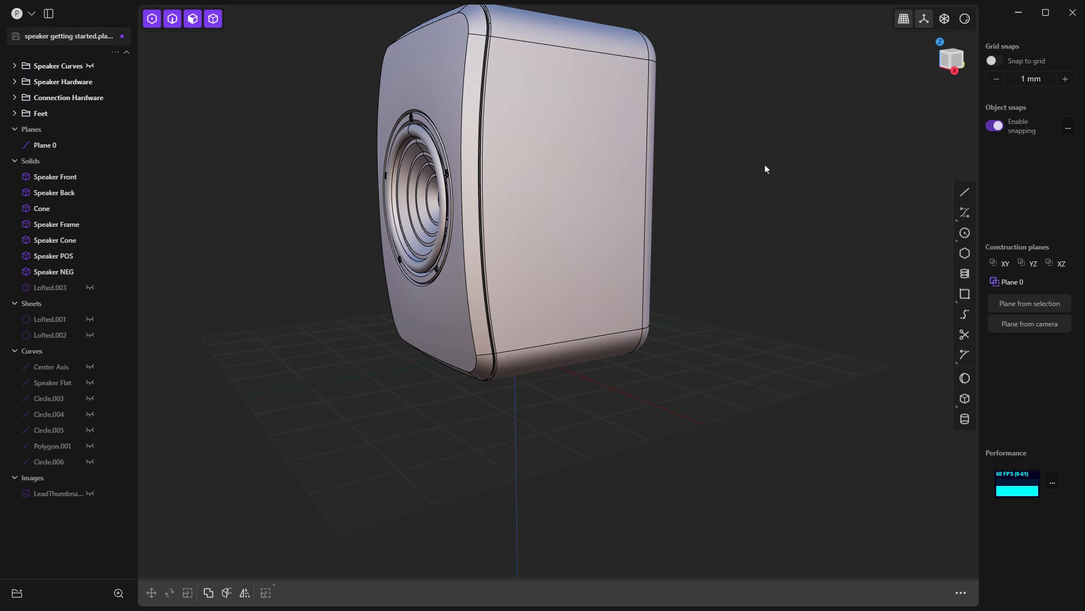
{"action": "left_click", "coordinate": [944, 19]}
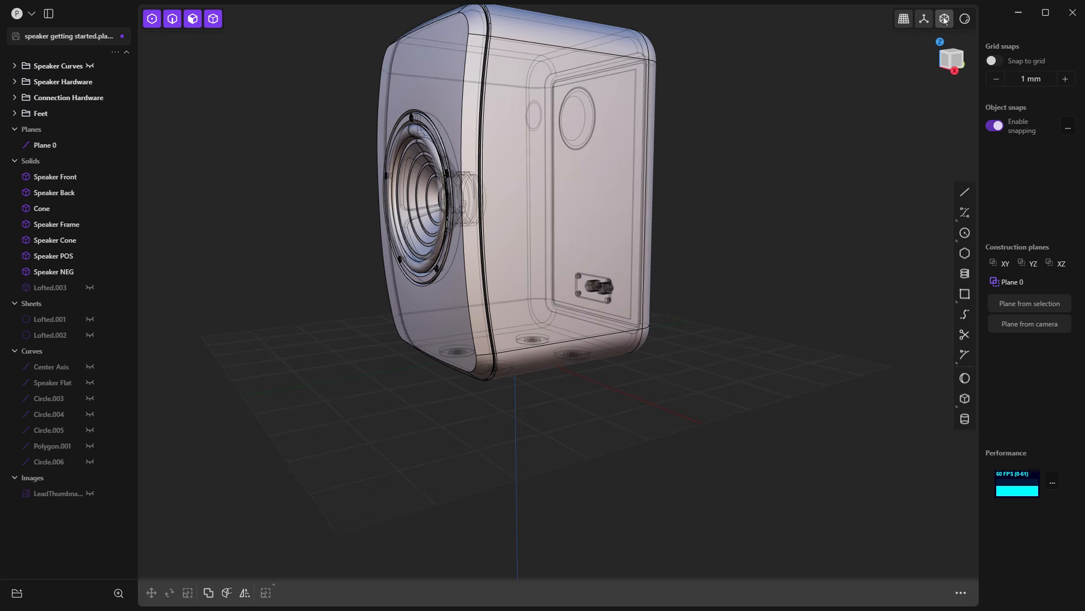
{"action": "middle_click_drag", "start_coordinate": [573, 242], "coordinate": [440, 275]}
{"action": "left_click", "coordinate": [945, 20]}
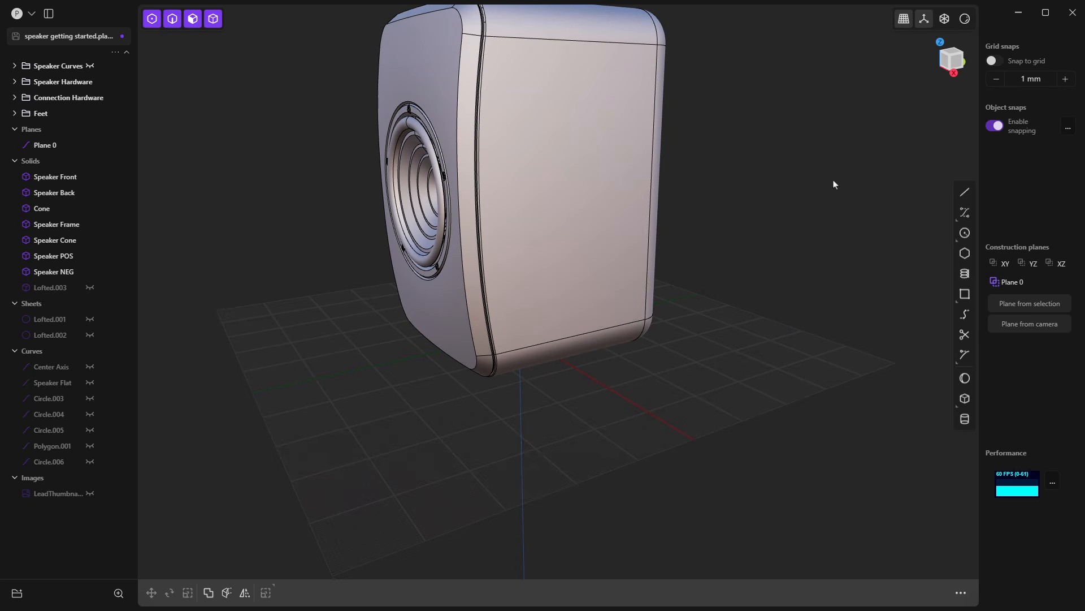
{"action": "middle_click_drag", "start_coordinate": [797, 196], "coordinate": [819, 266], "text": "shift"}
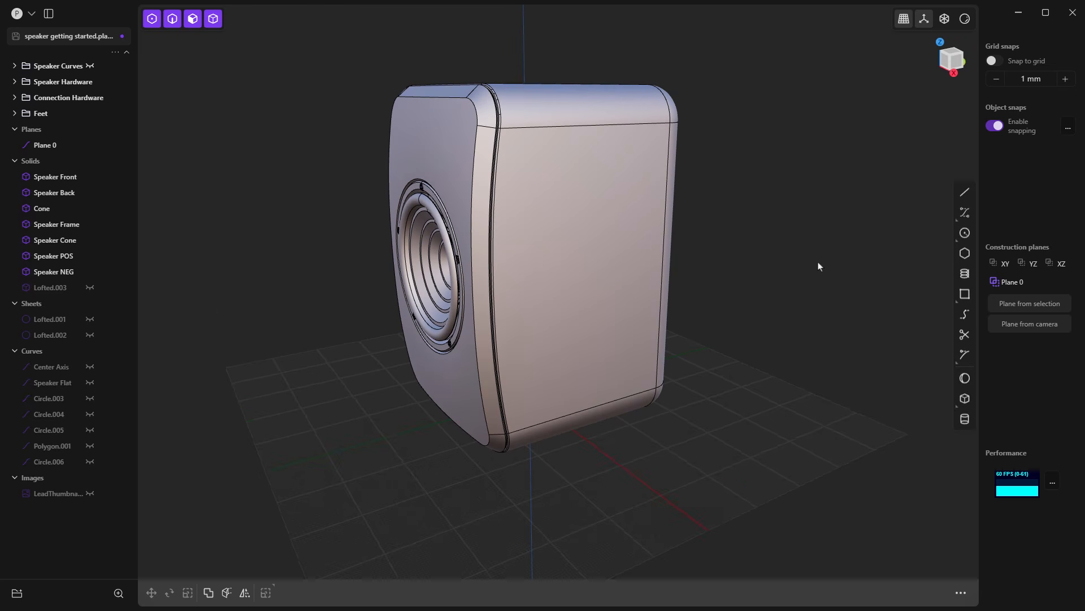
Step: Toggle the render mode, preview the glossy red material on the speaker, and restore the pale beige-blue material
{"action": "left_click", "coordinate": [965, 19]}
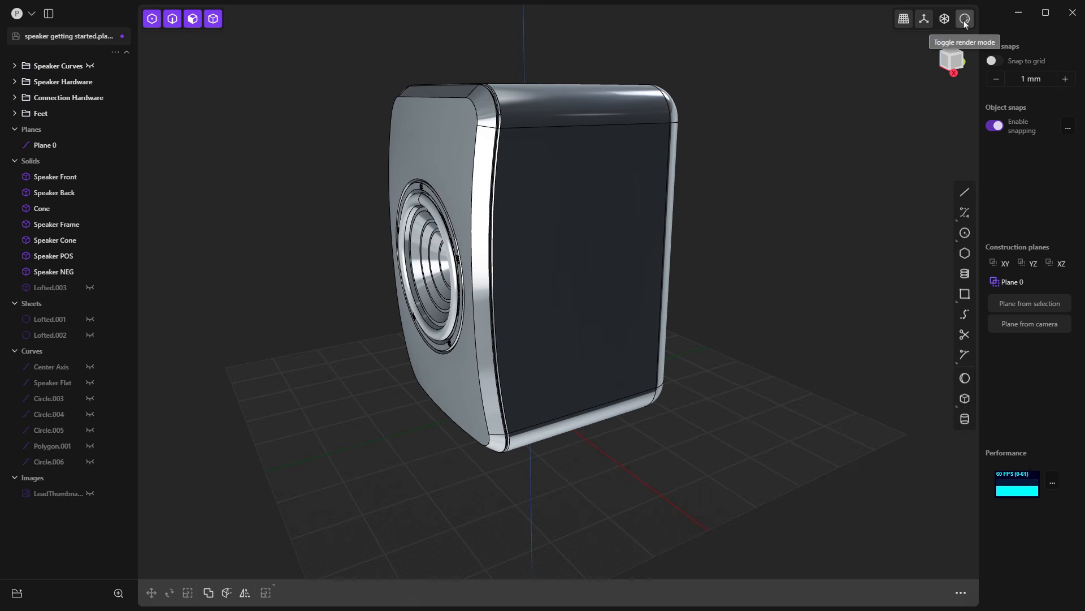
{"action": "right_click", "coordinate": [964, 20]}
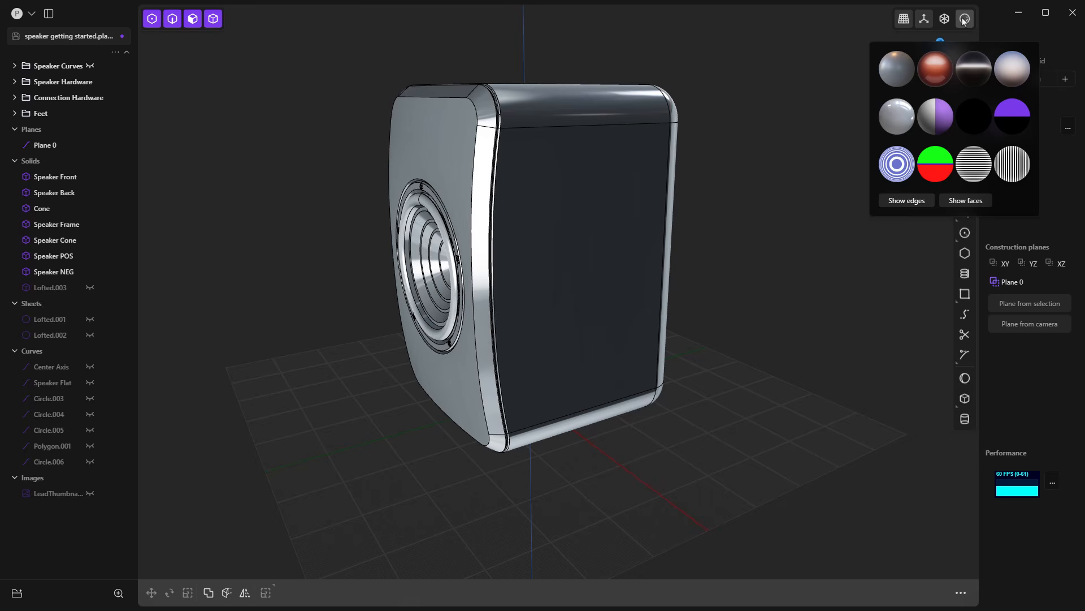
{"action": "left_click", "coordinate": [935, 67]}
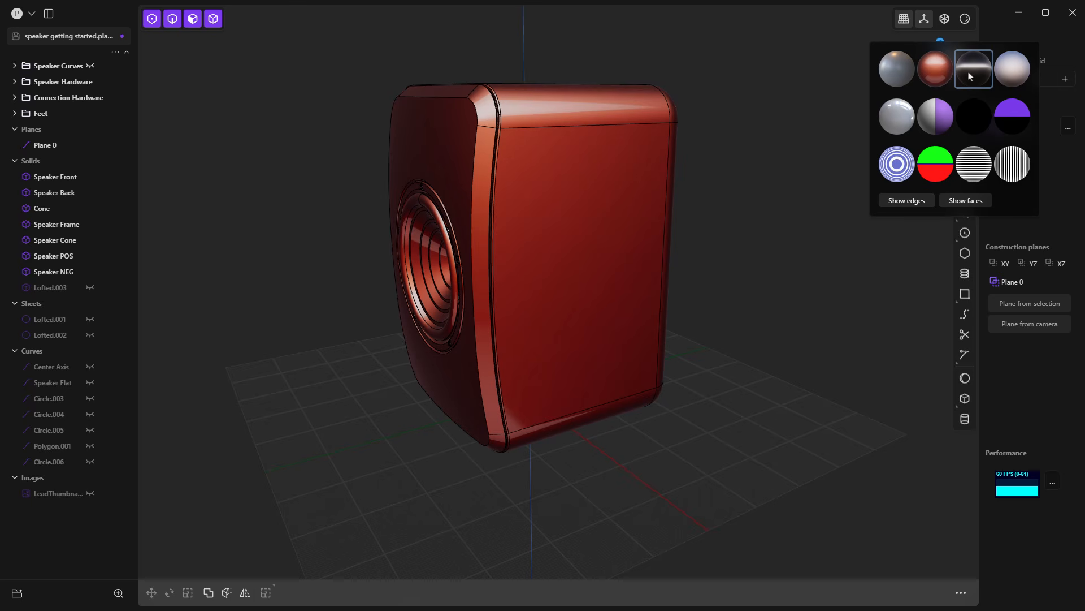
{"action": "left_click", "coordinate": [1012, 75]}
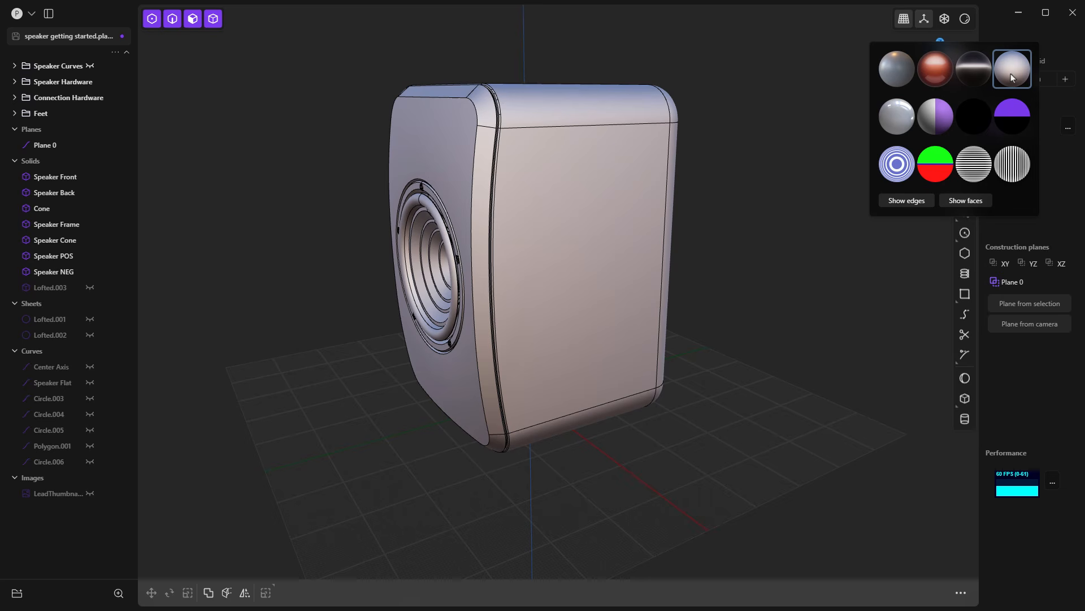
Step: Preview the green-red, horizontal stripe, vertical stripe, grey-purple and steel-grey materials, ending on the pale beige-blue one
{"action": "left_click", "coordinate": [937, 167]}
{"action": "left_click", "coordinate": [975, 165]}
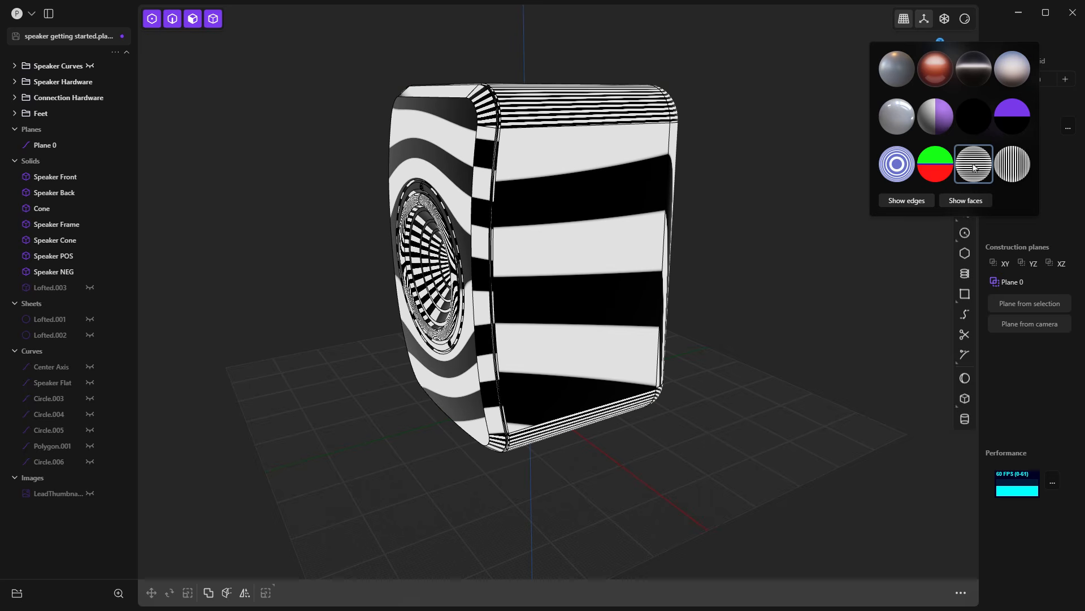
{"action": "left_click", "coordinate": [1021, 166]}
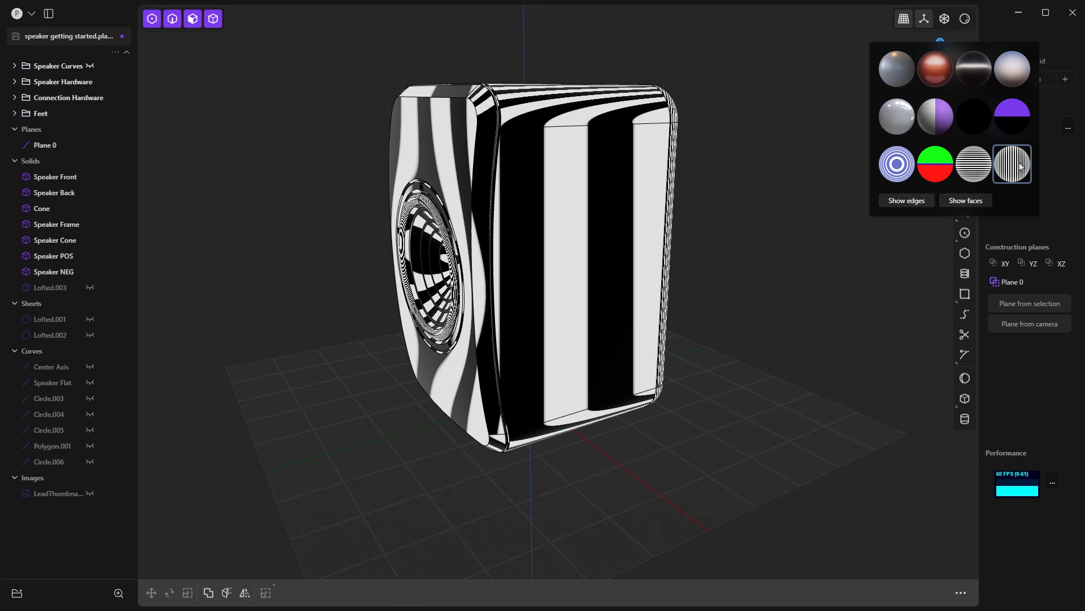
{"action": "left_click", "coordinate": [938, 120]}
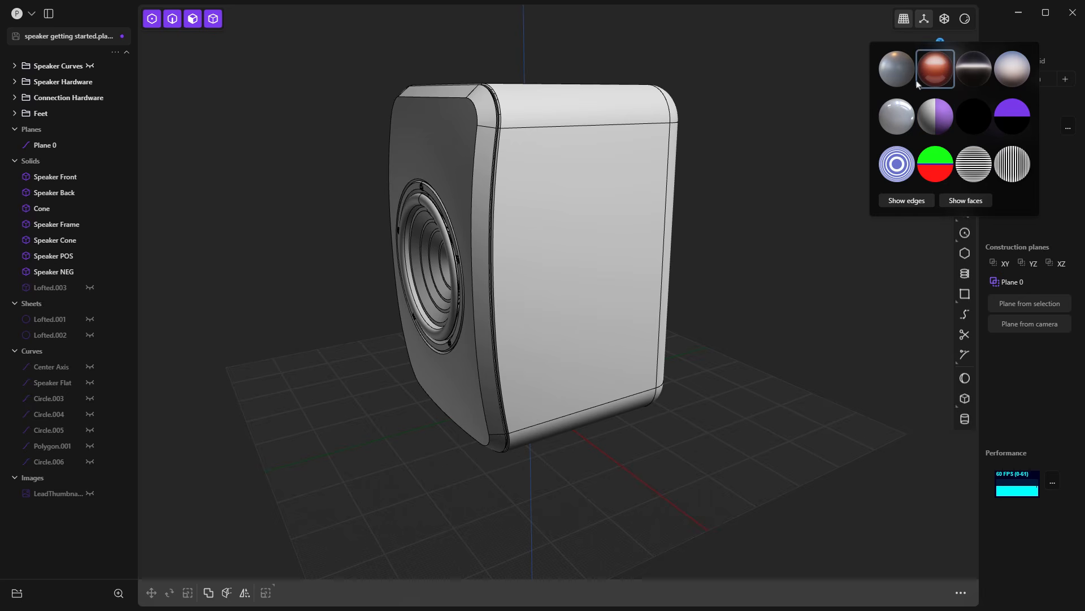
{"action": "left_click", "coordinate": [902, 69]}
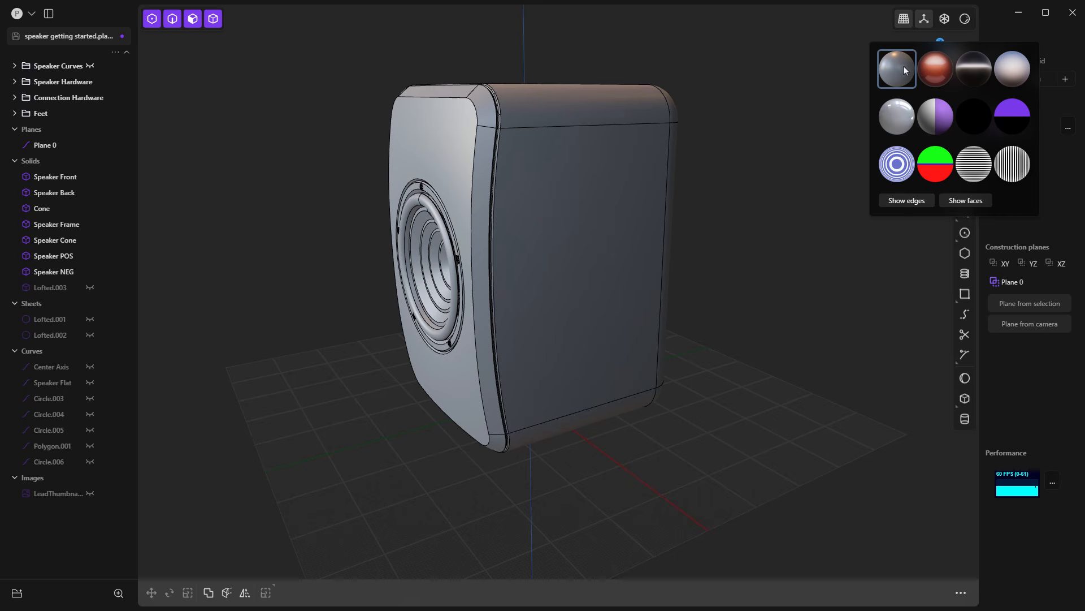
{"action": "left_click", "coordinate": [1020, 74]}
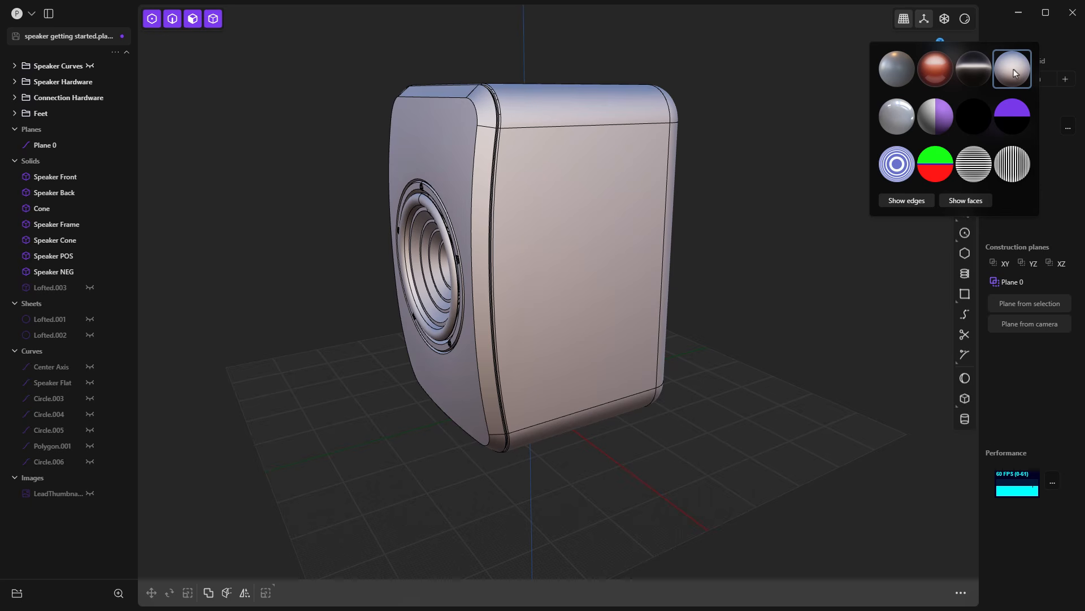
Step: Hide and restore the speaker's edges, and hide its faces to view the wireframe before showing them again
{"action": "left_click", "coordinate": [916, 202]}
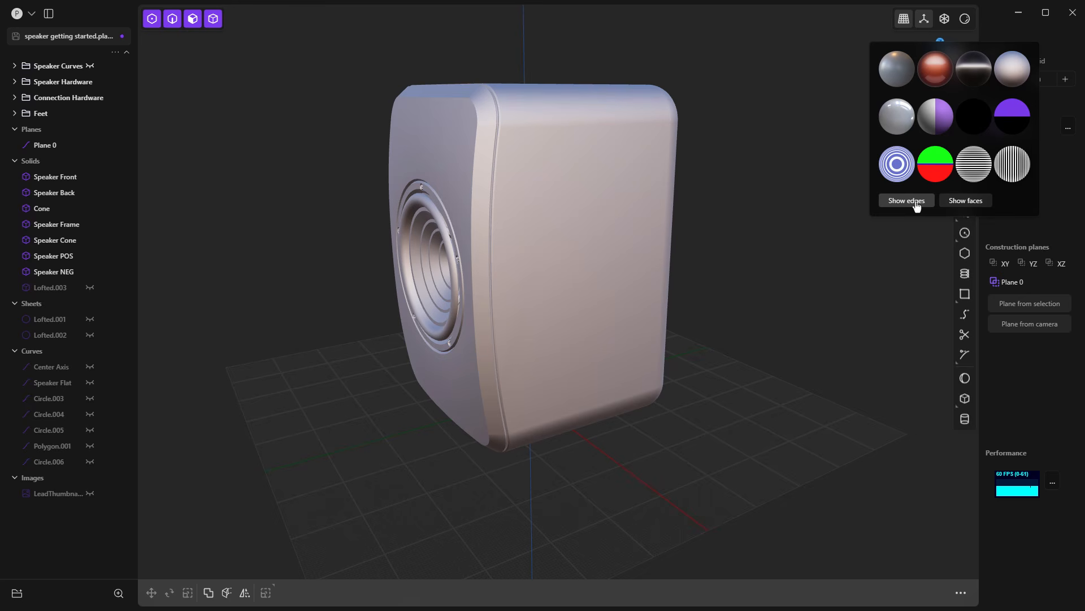
{"action": "left_click", "coordinate": [916, 203]}
{"action": "left_click", "coordinate": [961, 202]}
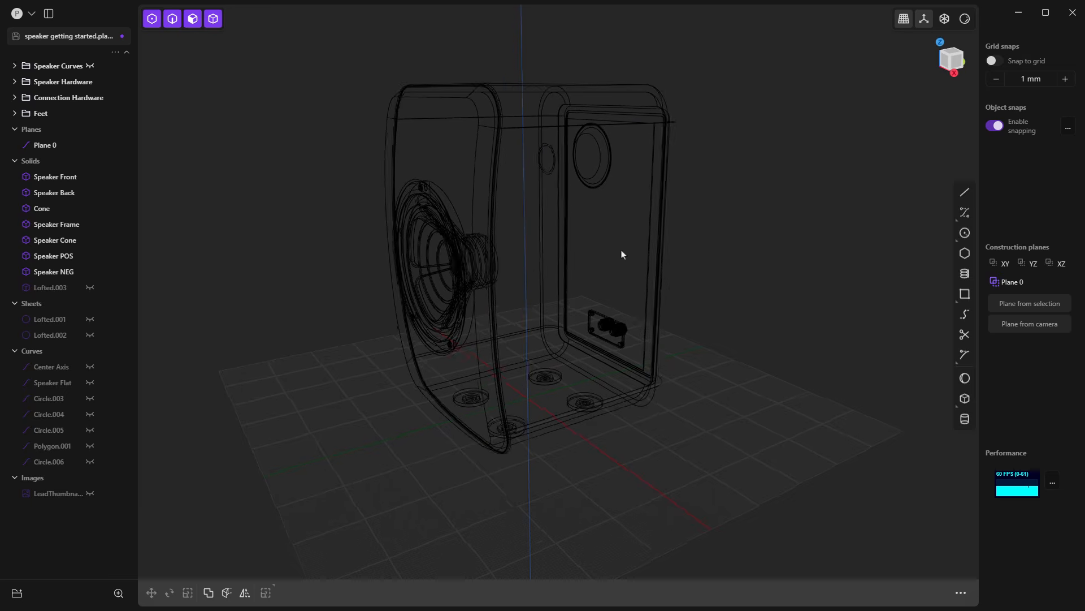
{"action": "mouse_move", "coordinate": [622, 252]}
{"action": "middle_mouse_down"}
{"action": "mouse_move", "coordinate": [675, 252]}
{"action": "mouse_move", "coordinate": [620, 236]}
{"action": "mouse_move", "coordinate": [616, 249]}
{"action": "middle_mouse_up"}
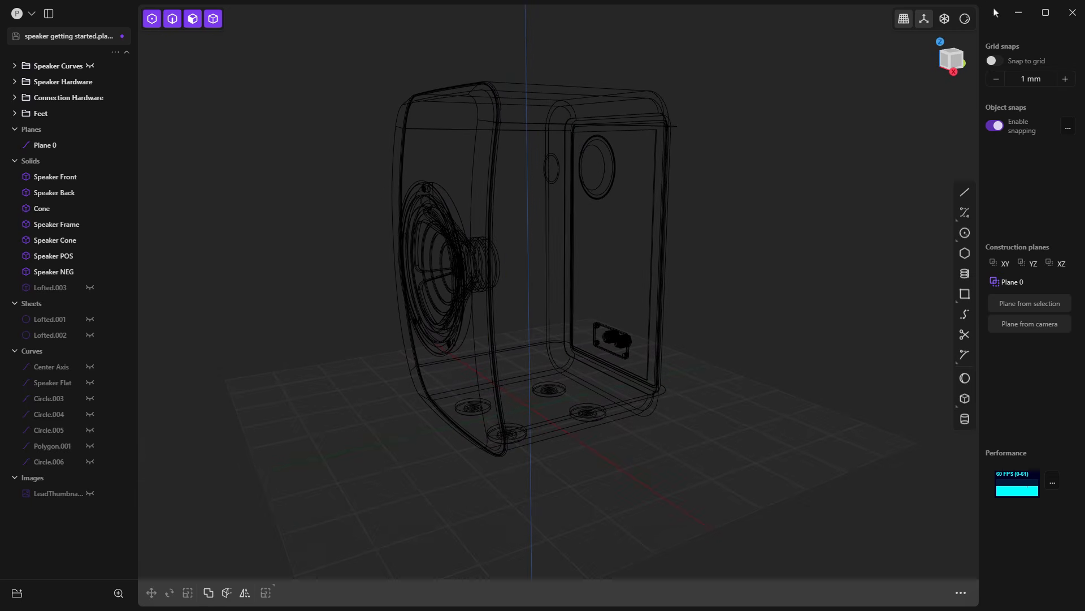
{"action": "mouse_move", "coordinate": [967, 21]}
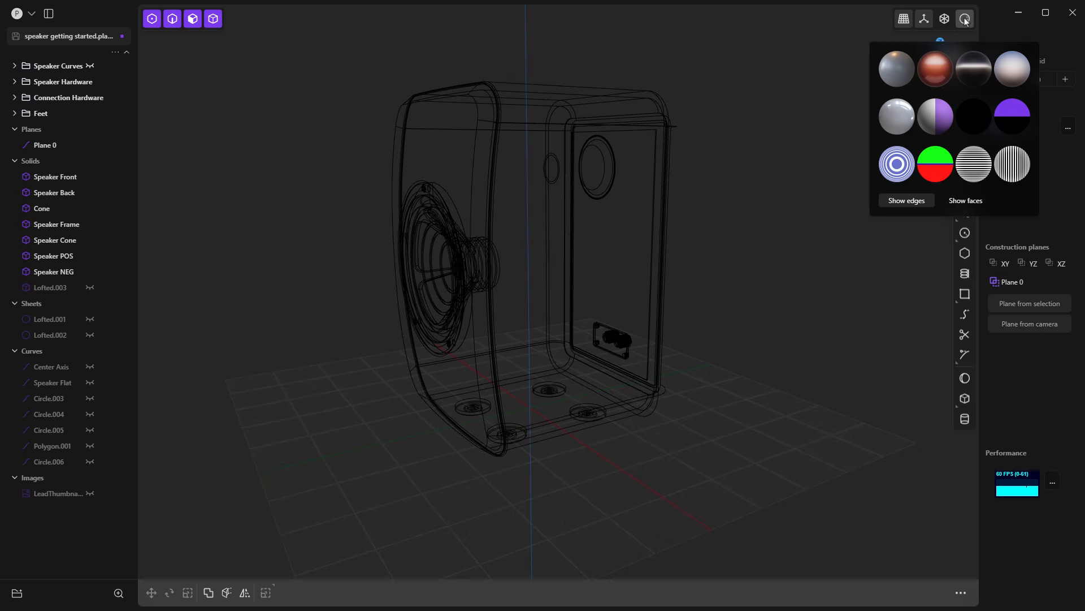
{"action": "left_click", "coordinate": [963, 205]}
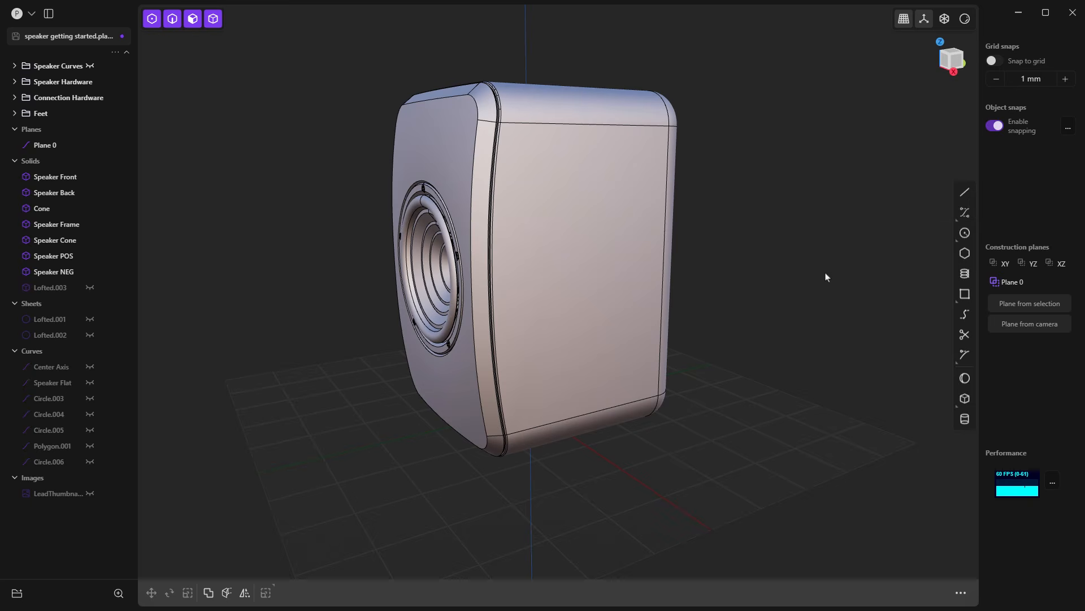
Step: Hide the speaker's edges, try Offset Face on the cabinet's side face, and restore the edges and cancel the offset
{"action": "mouse_move", "coordinate": [965, 20]}
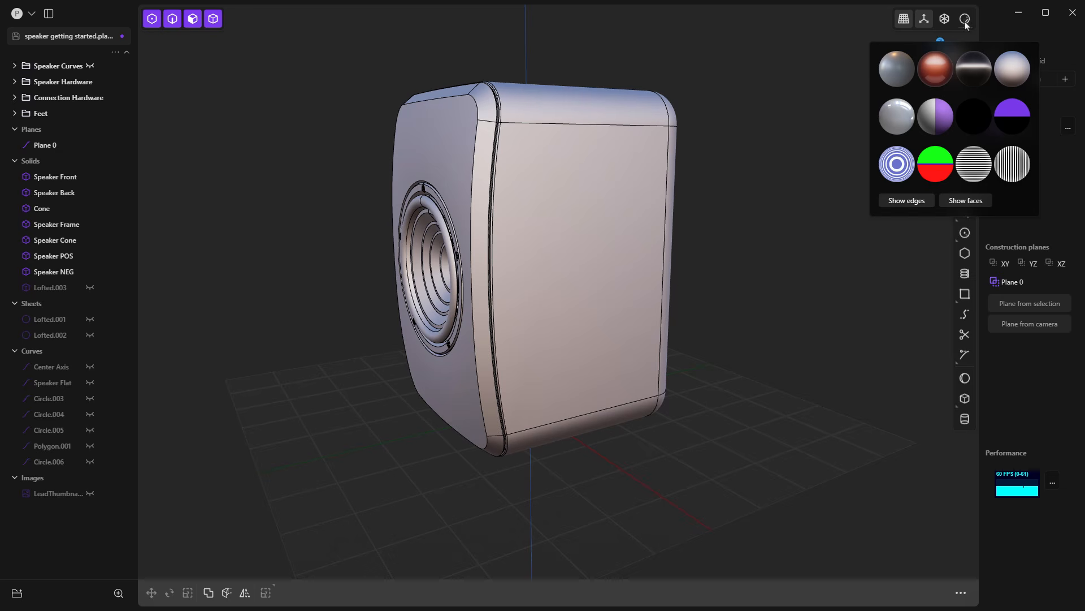
{"action": "left_click", "coordinate": [916, 204]}
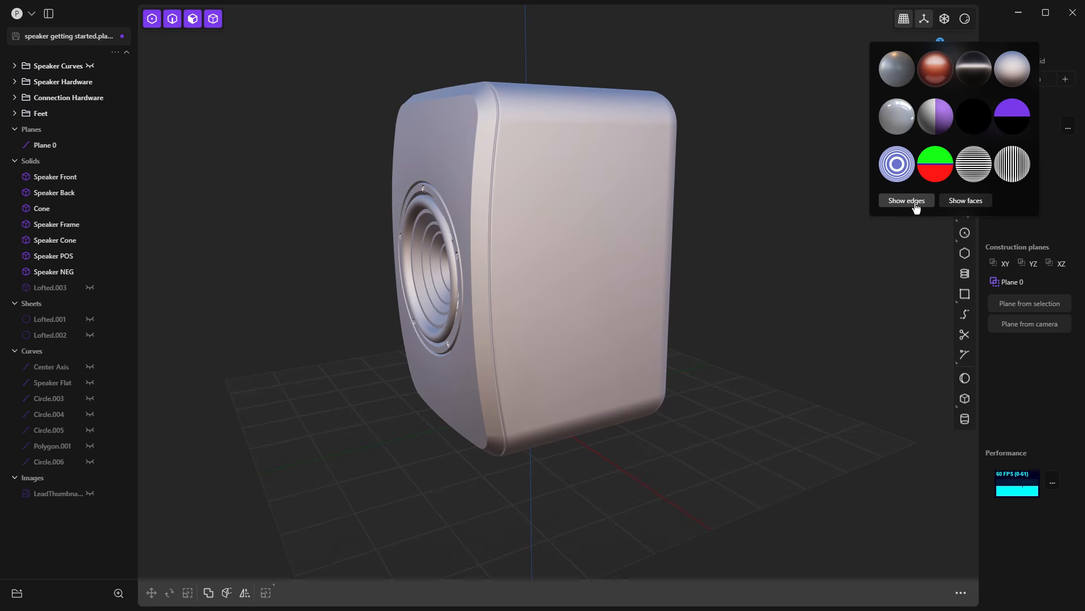
{"action": "left_click", "coordinate": [594, 129]}
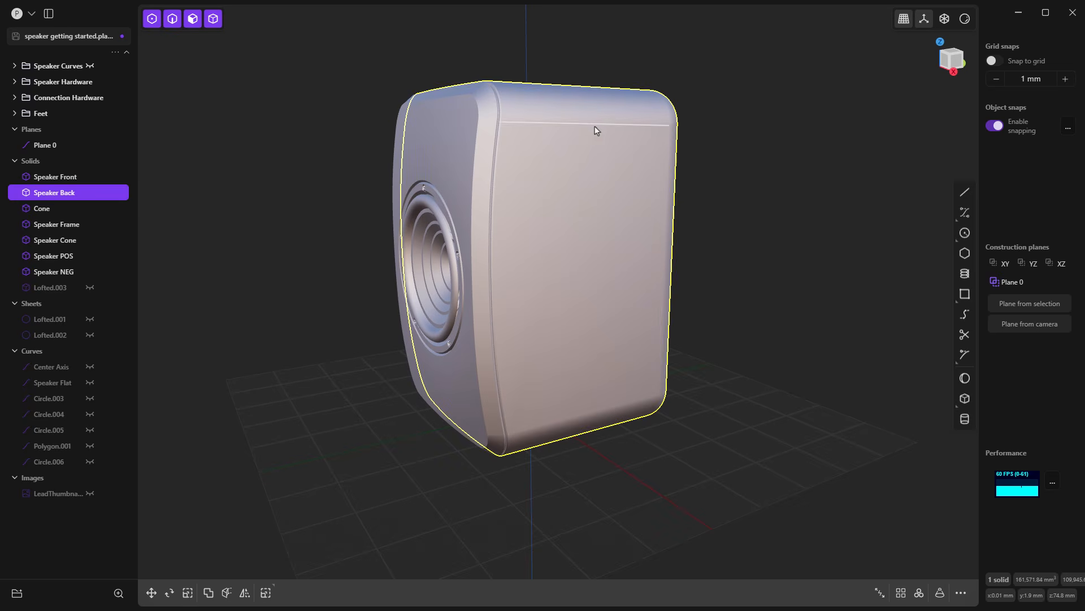
{"action": "left_click", "coordinate": [596, 132]}
{"action": "key", "text": "o"}
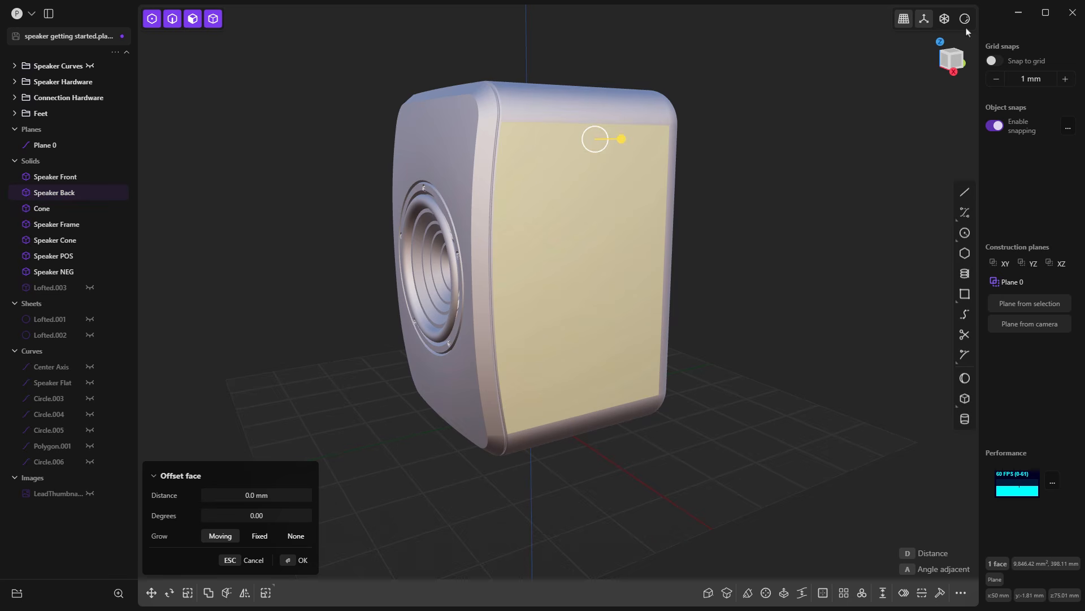
{"action": "mouse_move", "coordinate": [965, 18]}
{"action": "left_click", "coordinate": [907, 200]}
{"action": "key", "text": "Escape"}
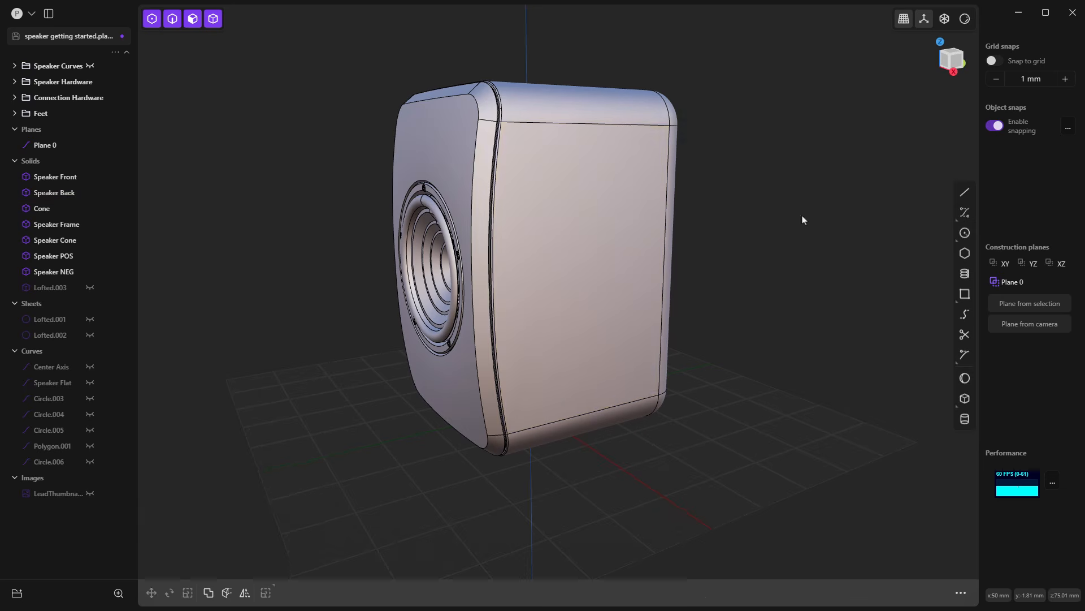
Step: Add a material to the Speaker Cone solid with a dark color of RGB 44, 28, 28
{"action": "middle_click_drag", "start_coordinate": [793, 226], "coordinate": [818, 229]}
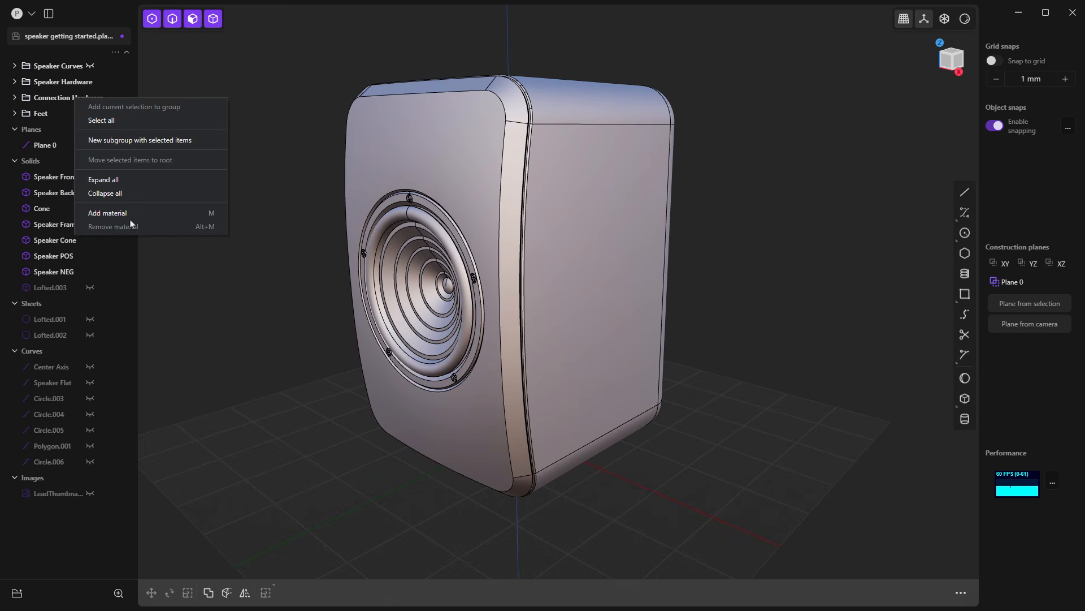
{"action": "left_click", "coordinate": [188, 315]}
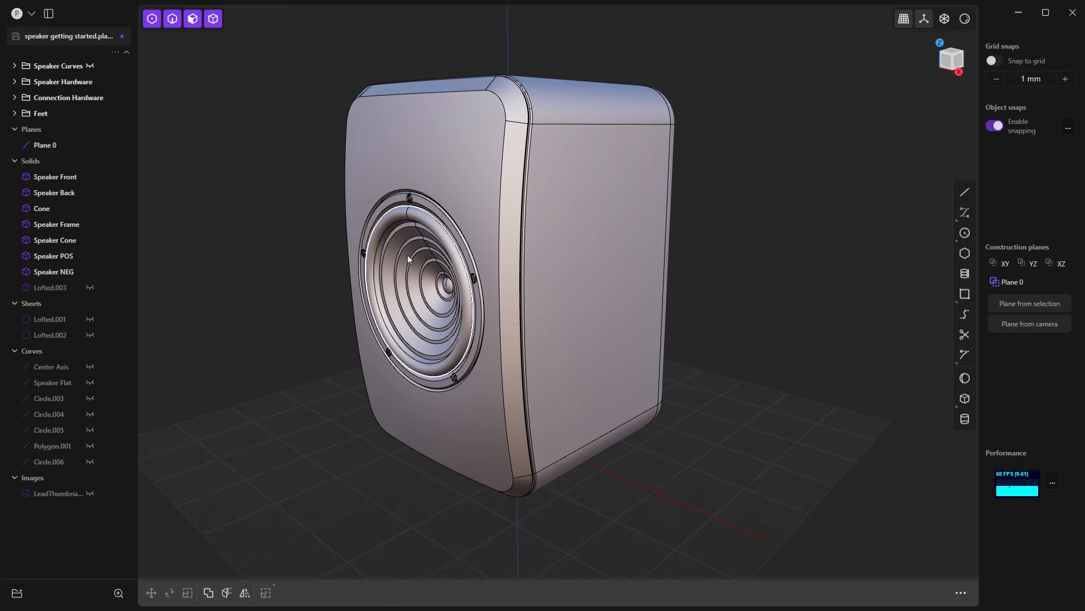
{"action": "left_click", "coordinate": [435, 245]}
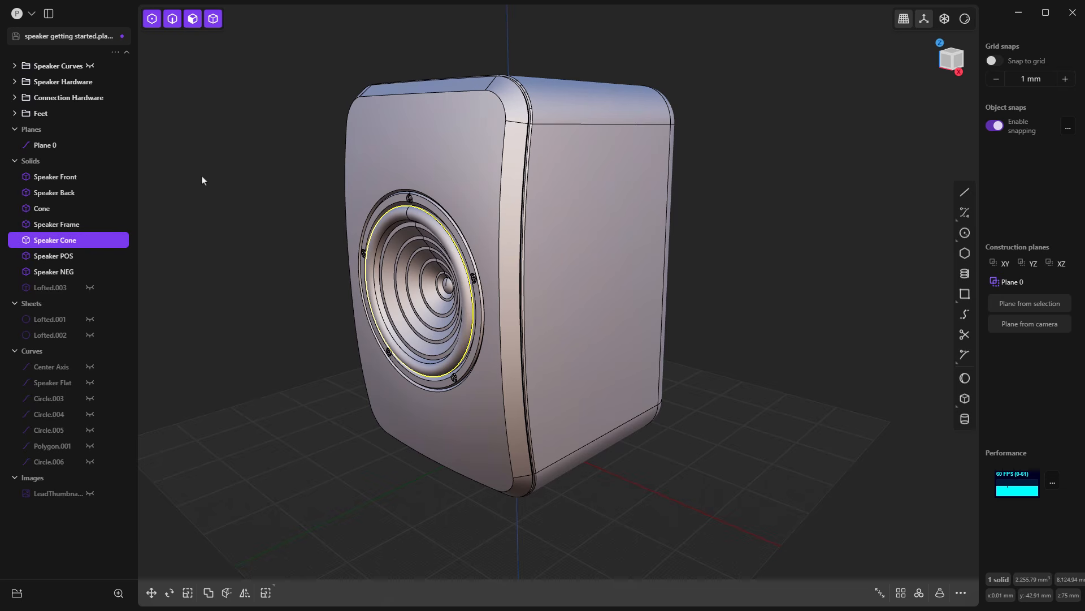
{"action": "right_click", "coordinate": [69, 242]}
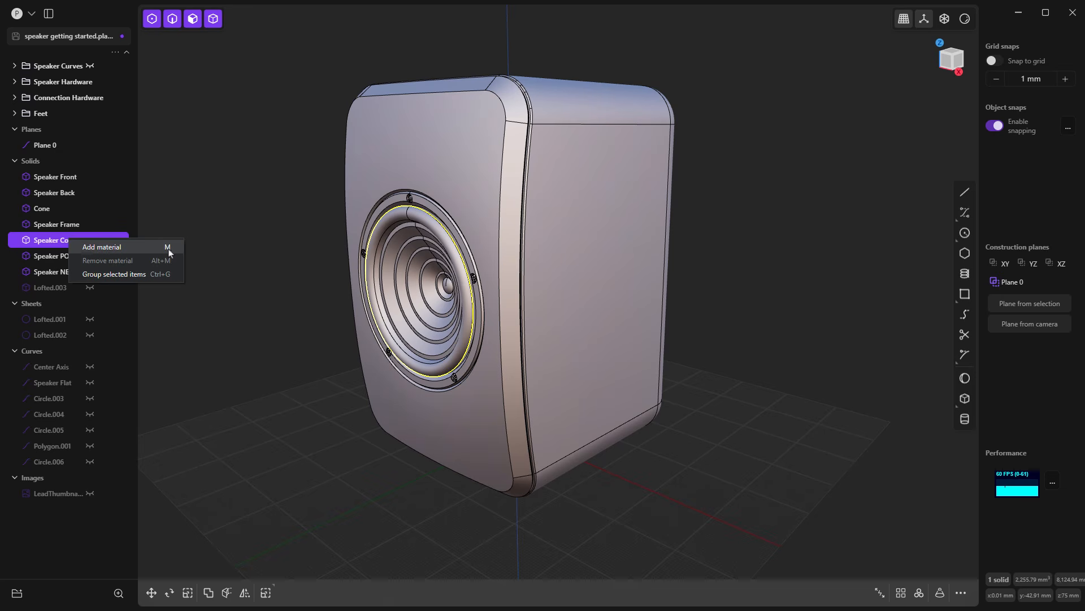
{"action": "left_click", "coordinate": [124, 249]}
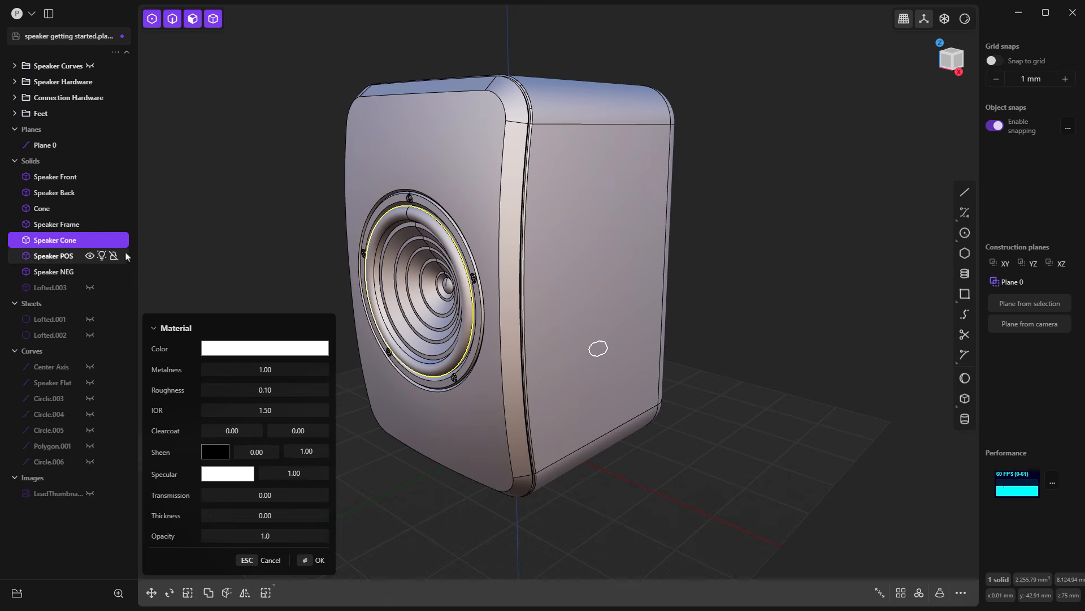
{"action": "left_click", "coordinate": [233, 353]}
{"action": "mouse_move", "coordinate": [243, 357]}
{"action": "left_mouse_down"}
{"action": "mouse_move", "coordinate": [328, 360]}
{"action": "mouse_move", "coordinate": [248, 421]}
{"action": "left_mouse_up"}
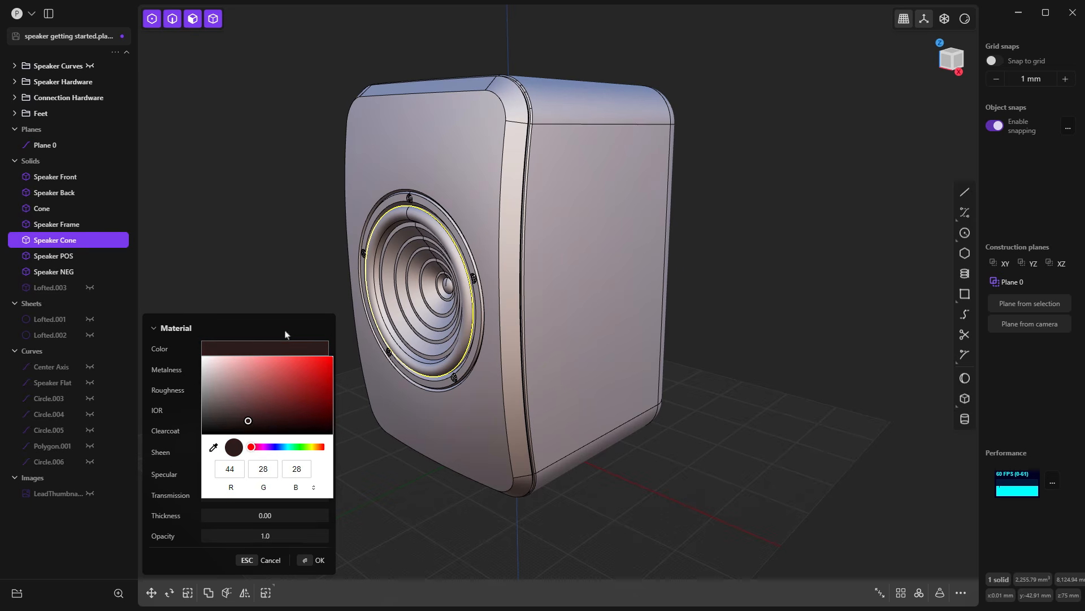
{"action": "left_click", "coordinate": [295, 283]}
{"action": "key", "text": "Return"}
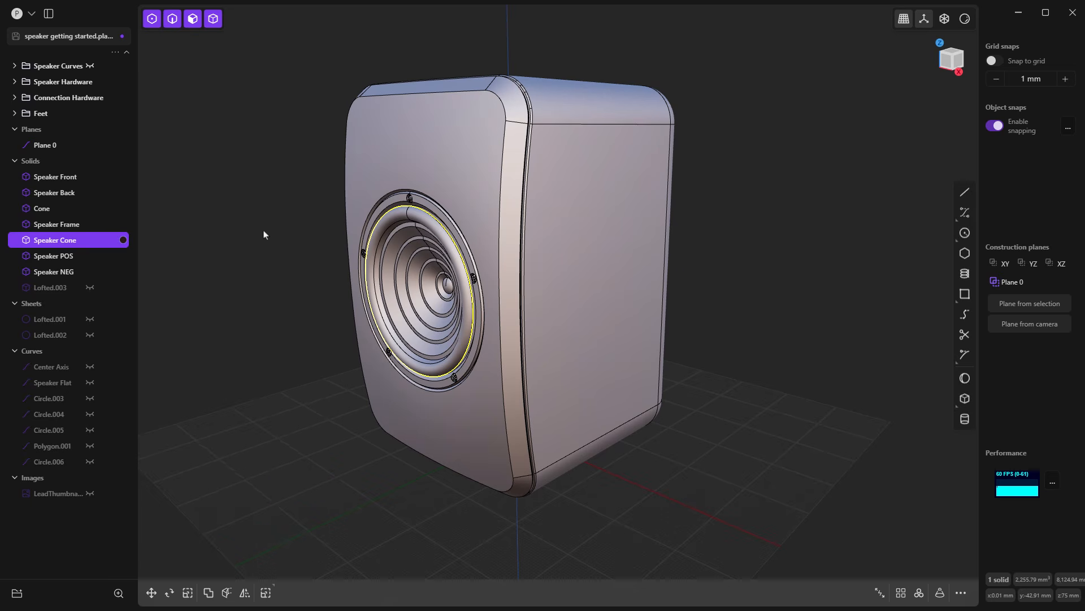
Step: Preview the dark Speaker Cone material in render mode, return to the matcap display and clear the selection
{"action": "left_click", "coordinate": [966, 19]}
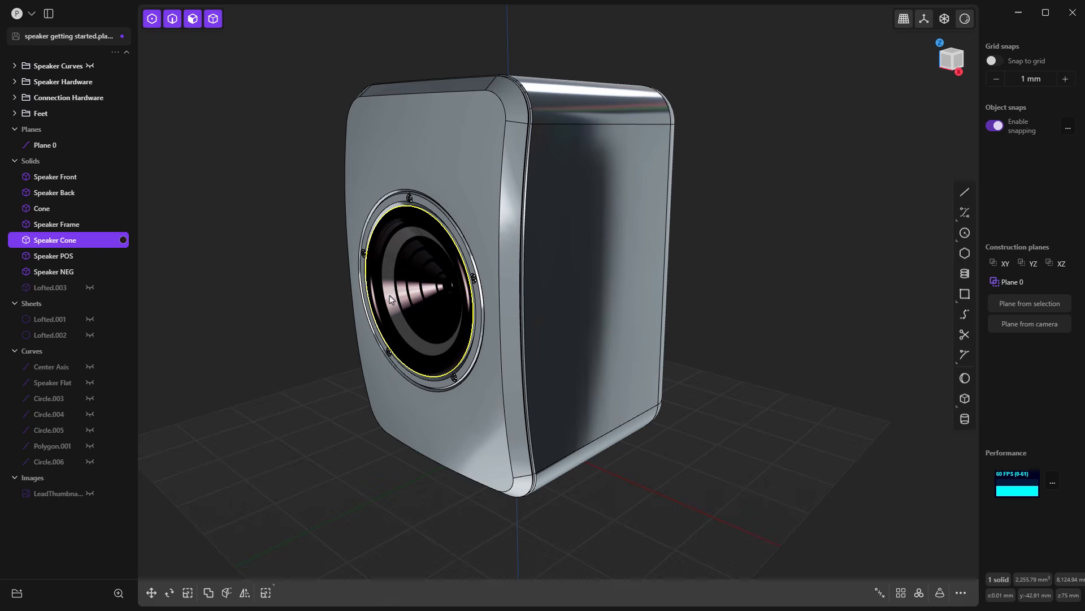
{"action": "left_click", "coordinate": [965, 20]}
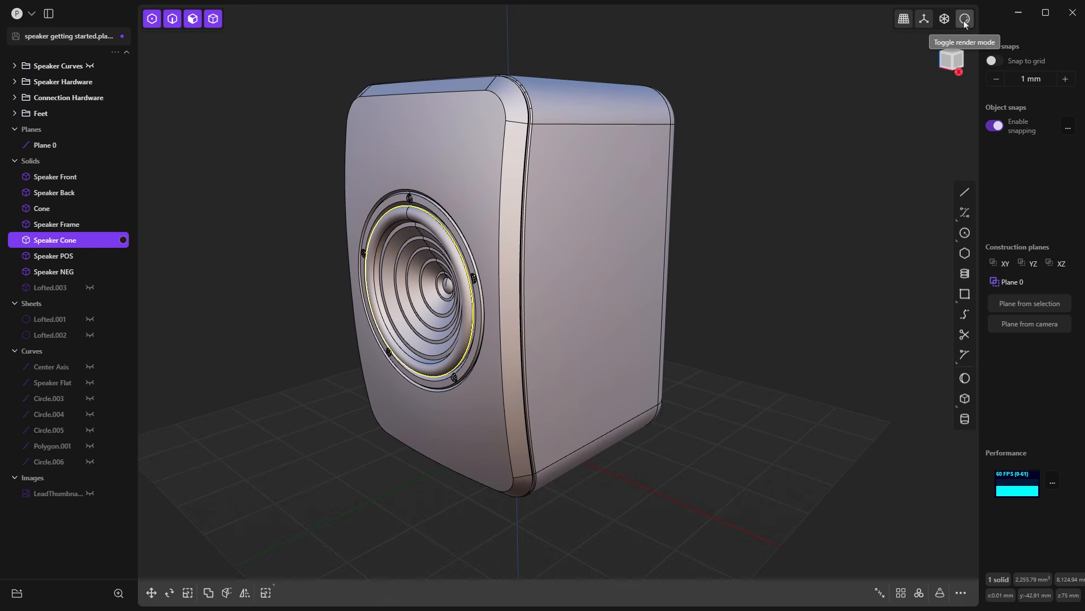
{"action": "left_click", "coordinate": [761, 179]}
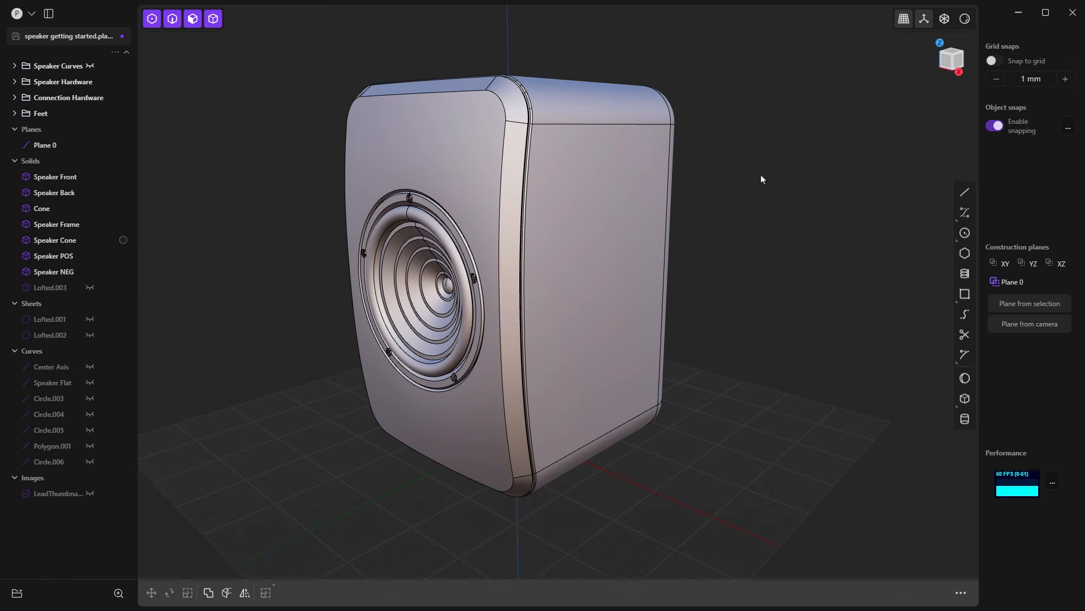
Step: Change the color of the Speaker Cone's material to pure bright red
{"action": "mouse_move", "coordinate": [123, 244]}
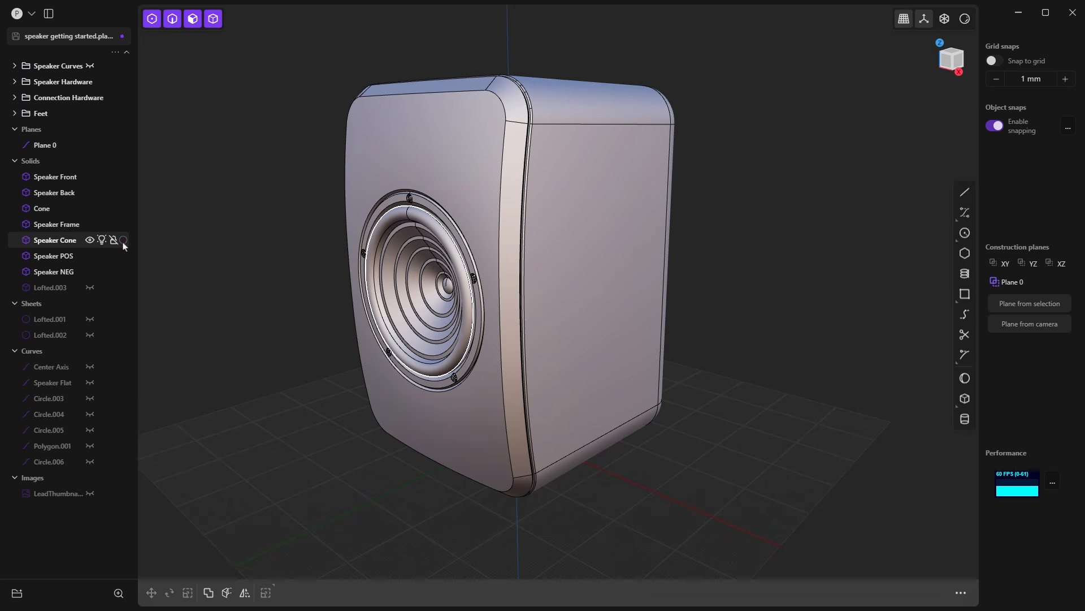
{"action": "left_click", "coordinate": [122, 242]}
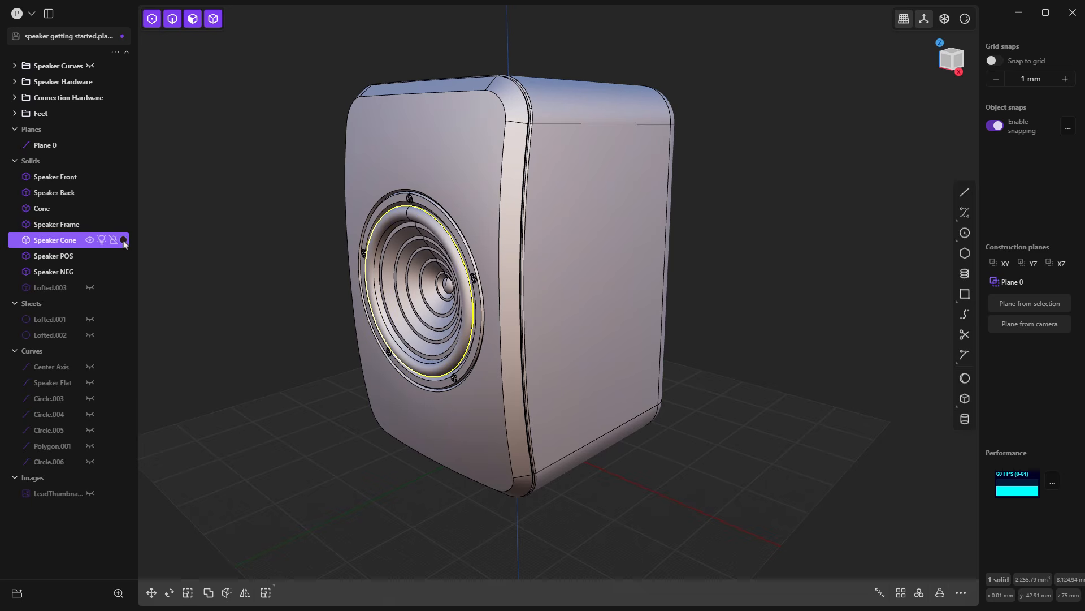
{"action": "left_click", "coordinate": [123, 240]}
{"action": "left_click", "coordinate": [231, 348]}
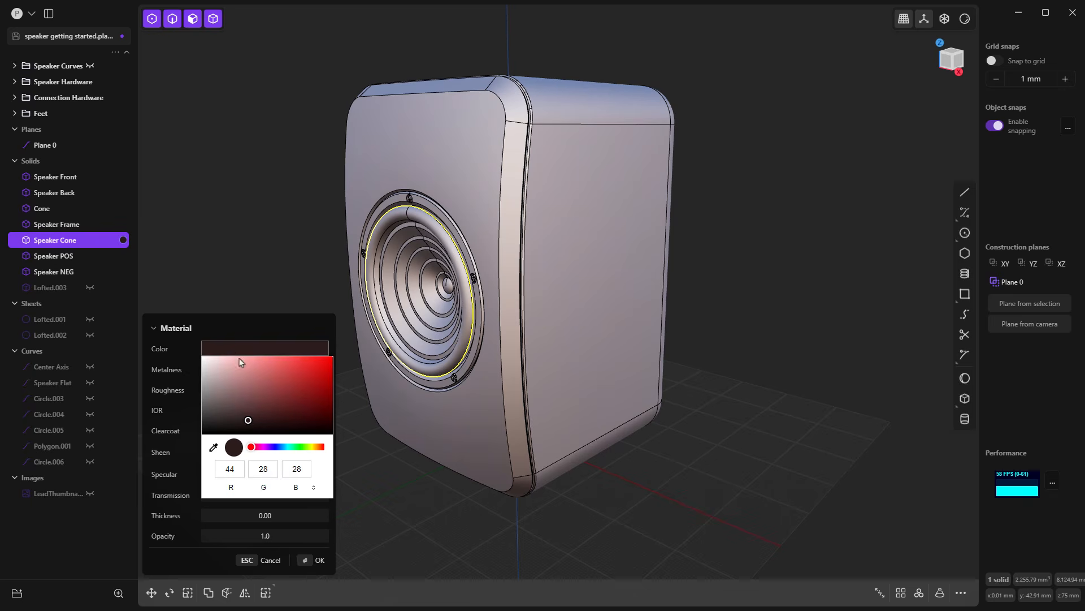
{"action": "mouse_move", "coordinate": [239, 358]}
{"action": "left_mouse_down"}
{"action": "mouse_move", "coordinate": [288, 365]}
{"action": "mouse_move", "coordinate": [322, 315]}
{"action": "left_mouse_up"}
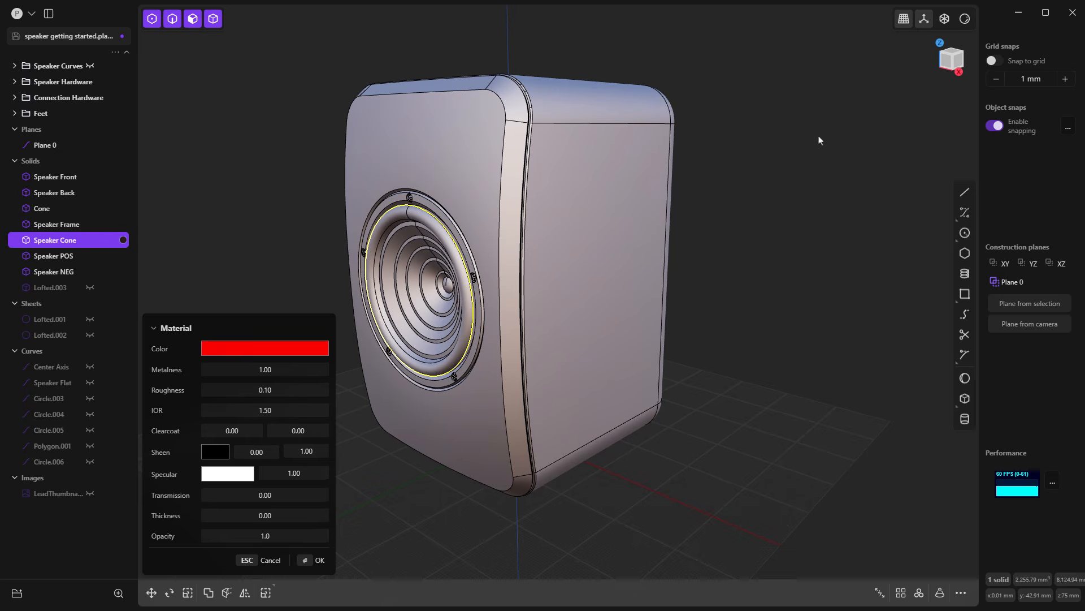
{"action": "key", "text": "Return"}
Step: Check the red Speaker Cone in render mode, switch render mode off and deselect the cone
{"action": "left_click", "coordinate": [964, 20]}
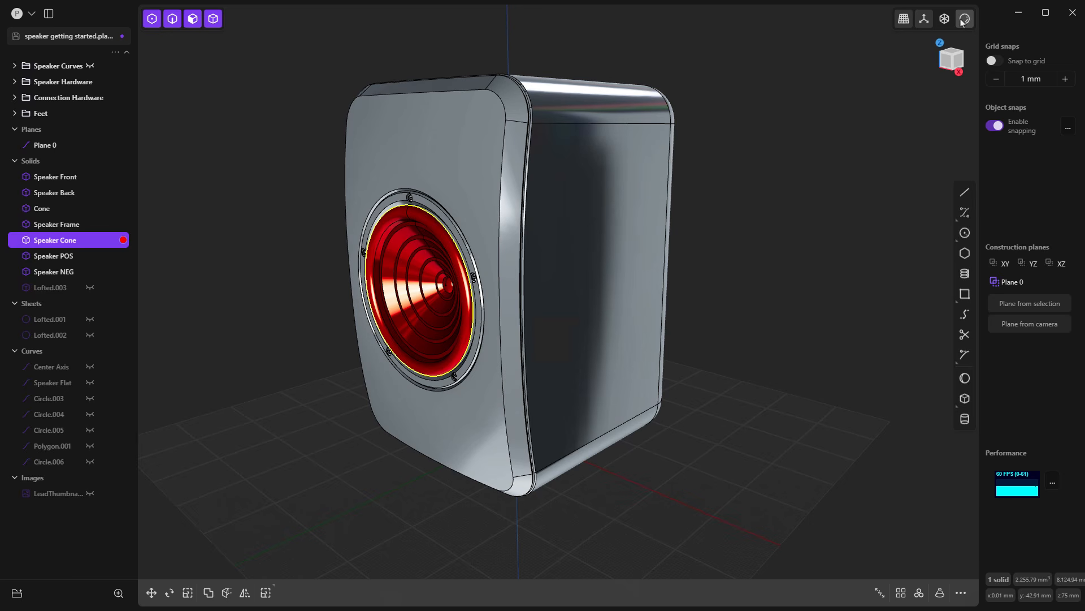
{"action": "left_click", "coordinate": [964, 19]}
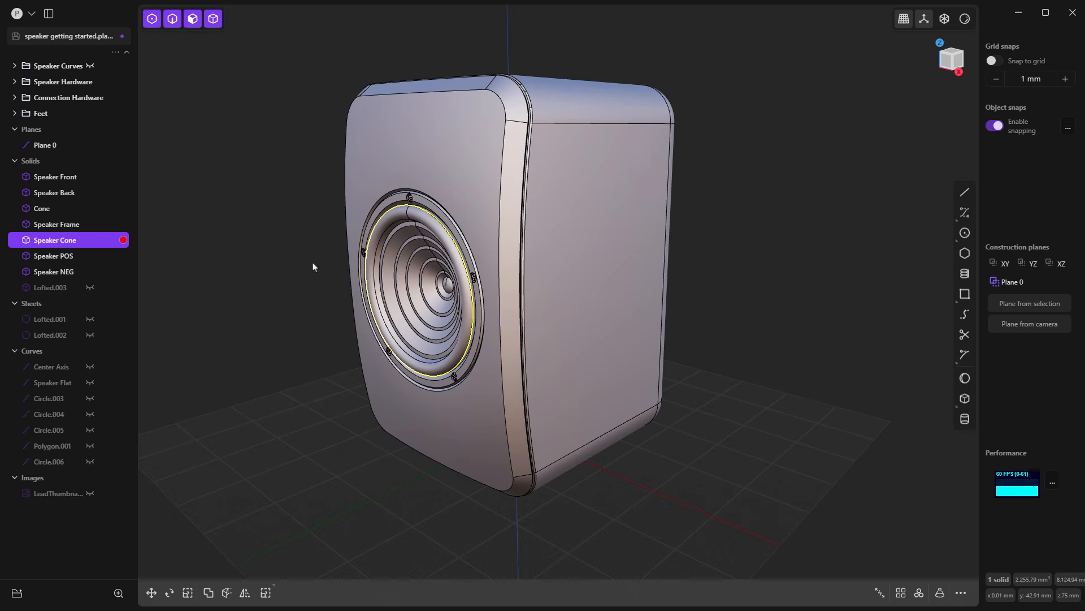
{"action": "left_click", "coordinate": [253, 212]}
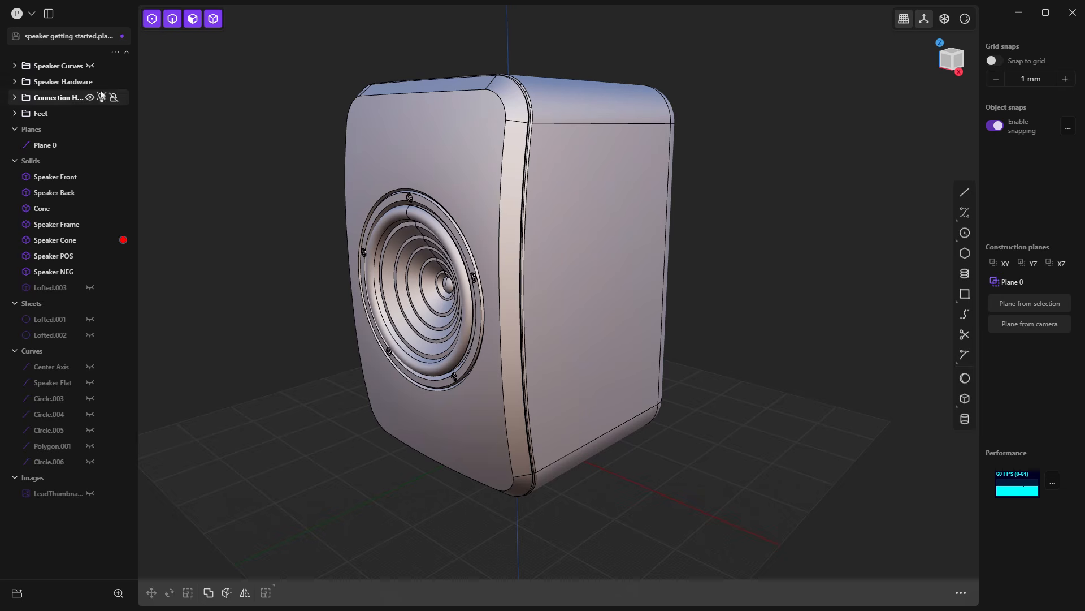
Step: Add a material to the whole Speaker Hardware group and set its color to black
{"action": "left_click", "coordinate": [66, 84]}
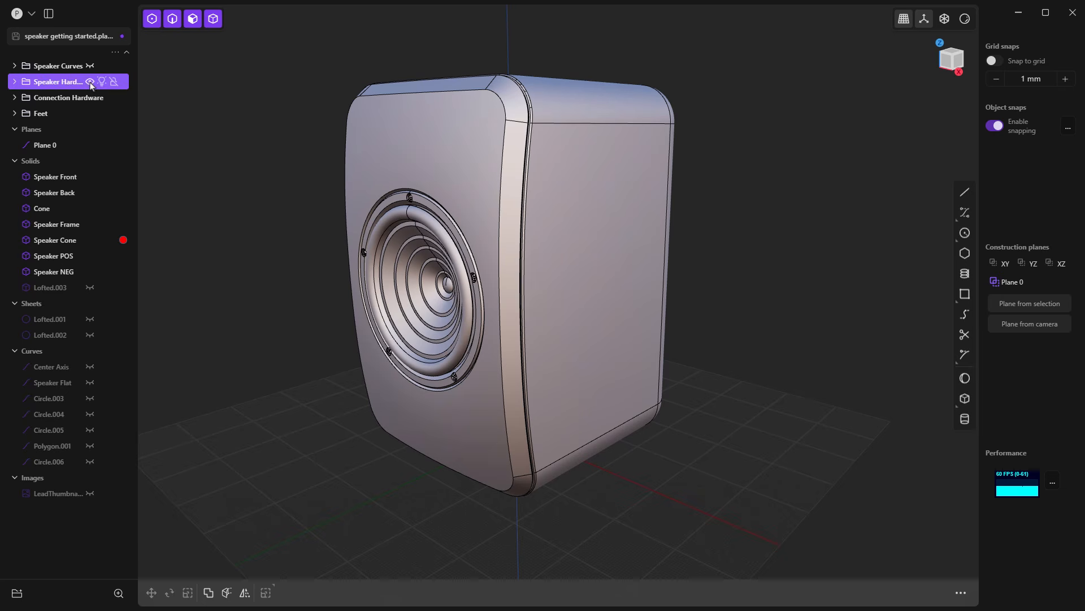
{"action": "right_click", "coordinate": [65, 82]}
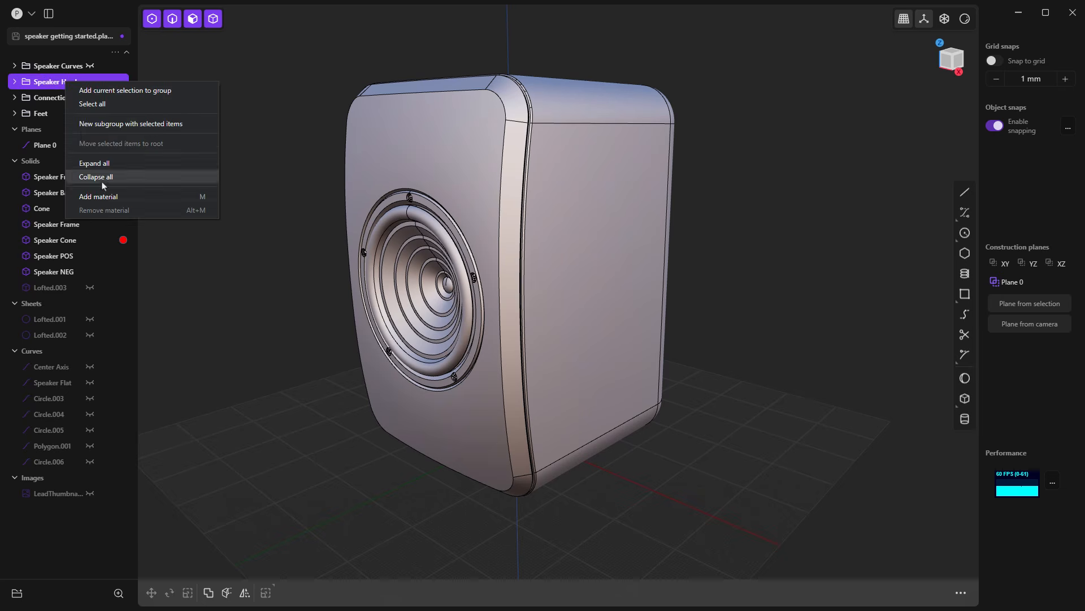
{"action": "left_click", "coordinate": [130, 196]}
{"action": "left_click", "coordinate": [249, 348]}
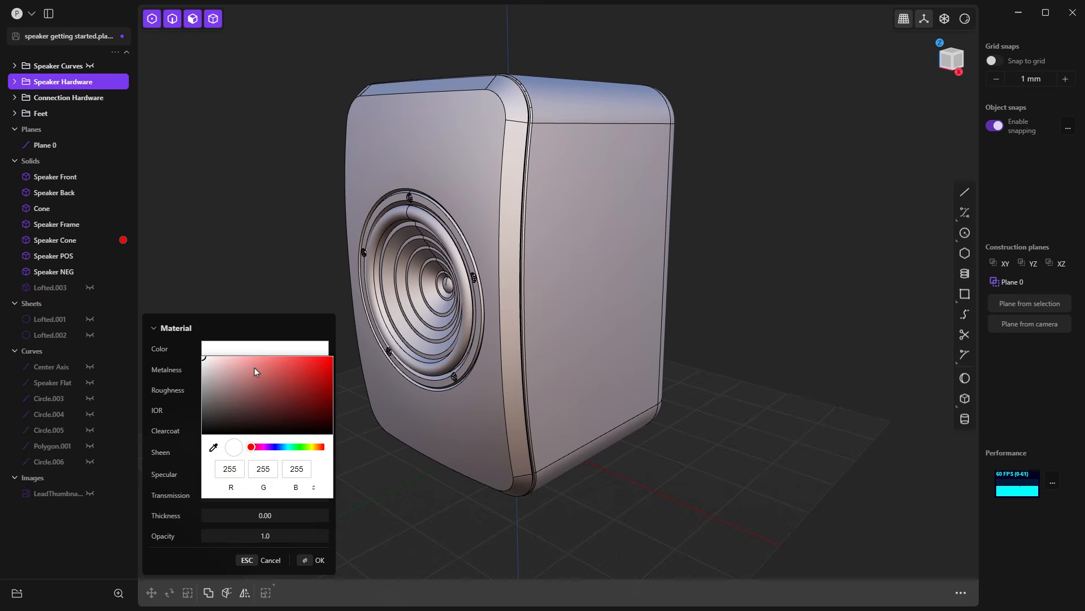
{"action": "left_click_drag", "start_coordinate": [255, 371], "coordinate": [199, 442]}
{"action": "left_click", "coordinate": [365, 459]}
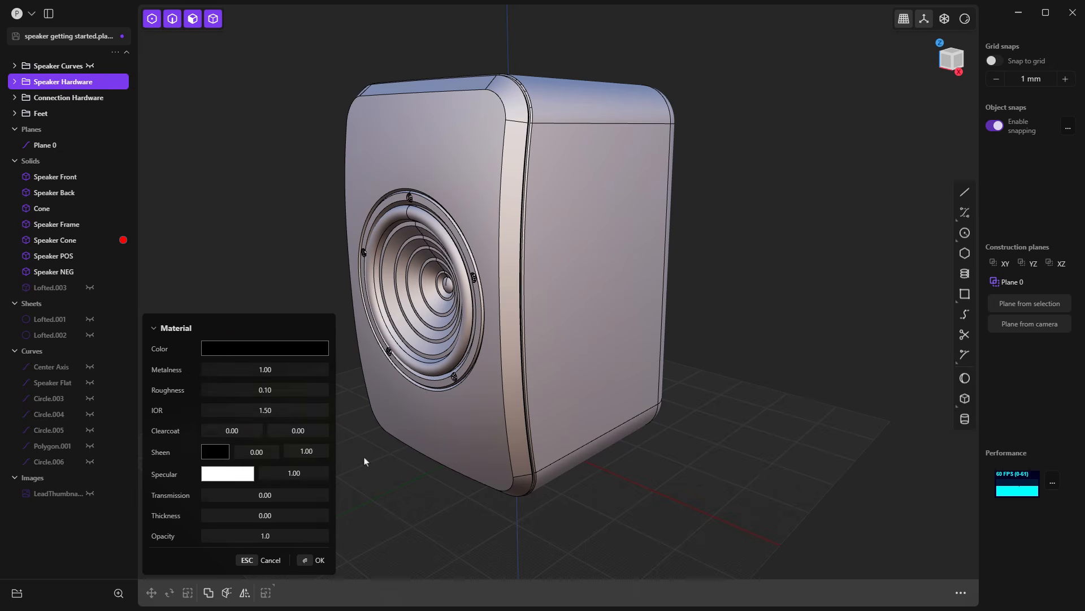
{"action": "key", "text": "Return"}
Step: Examine the black hardware and red cone in render mode, up close and from several angles, and turn render mode off
{"action": "middle_click_drag", "start_coordinate": [325, 295], "coordinate": [345, 281]}
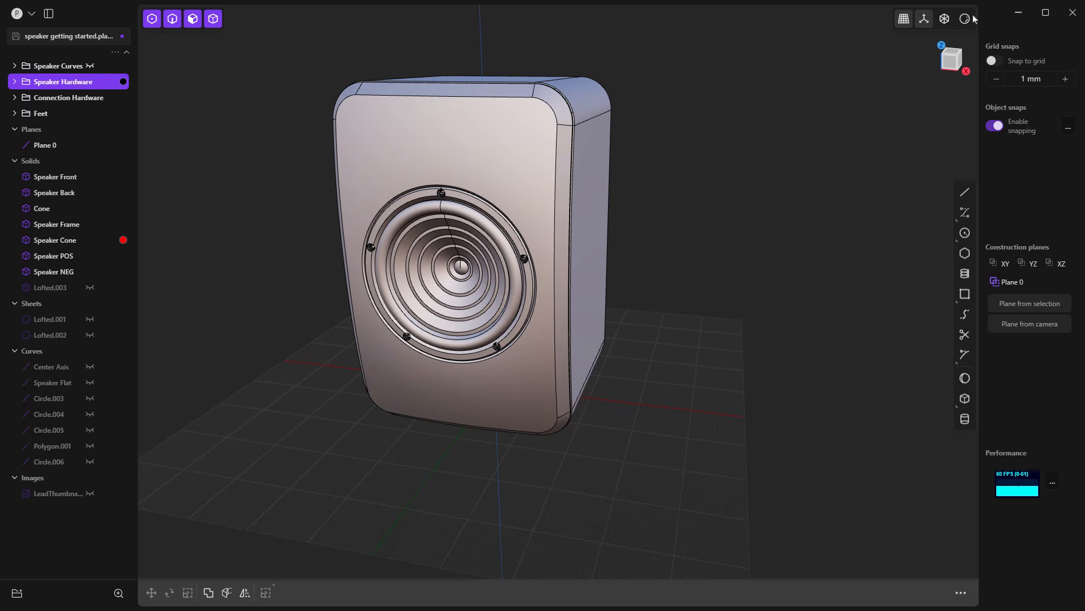
{"action": "left_click", "coordinate": [965, 19]}
{"action": "scroll", "coordinate": [541, 261], "scroll_direction": "up", "scroll_amount": 10}
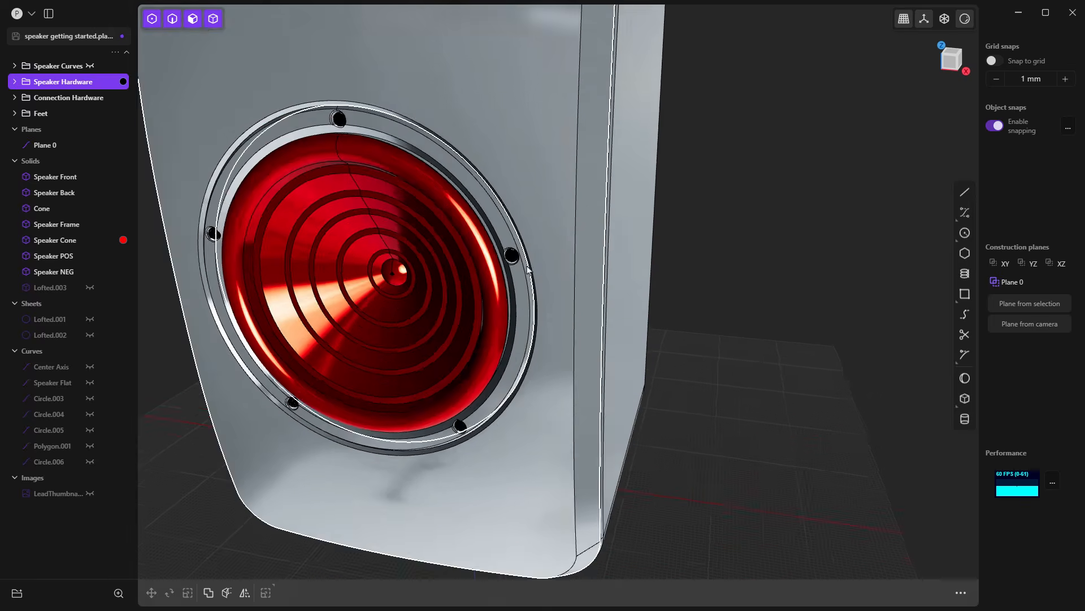
{"action": "scroll", "coordinate": [517, 261], "scroll_direction": "down", "scroll_amount": 5}
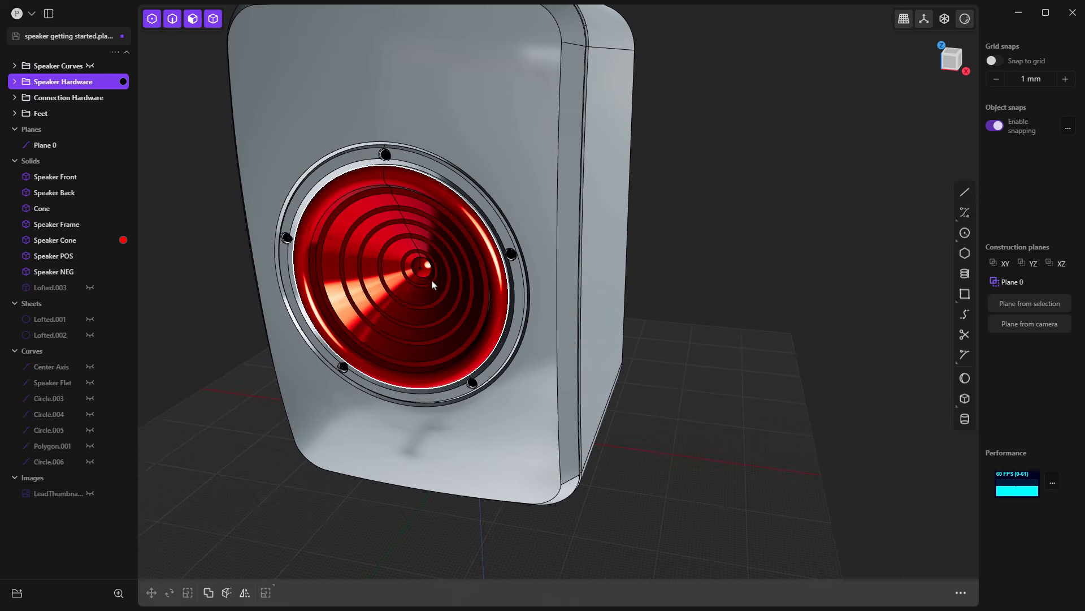
{"action": "middle_click_drag", "start_coordinate": [447, 232], "coordinate": [415, 305]}
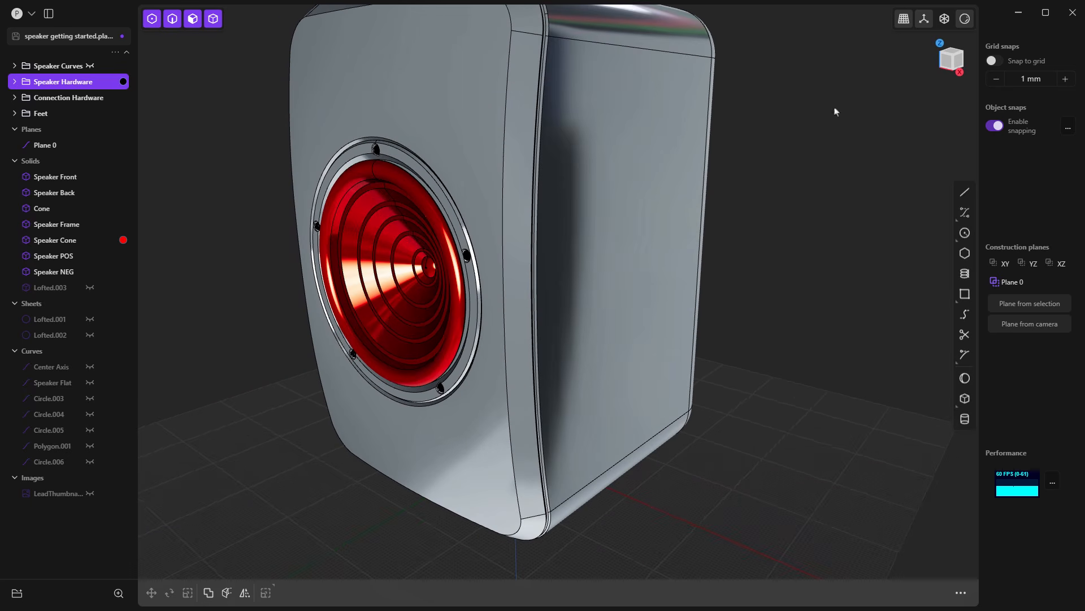
{"action": "left_click", "coordinate": [965, 19]}
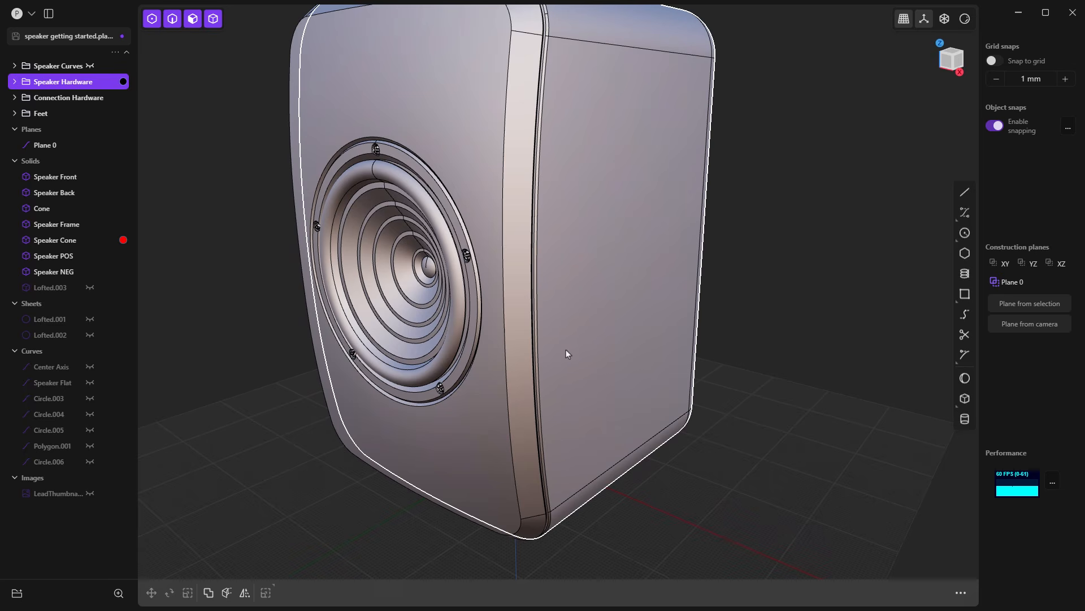
Step: Switch the speaker from the perspective view to the Top view using the orientation gizmo's Z axis
{"action": "scroll", "coordinate": [578, 348], "scroll_direction": "down", "scroll_amount": 1}
{"action": "middle_click_drag", "start_coordinate": [579, 348], "coordinate": [608, 356], "text": "shift"}
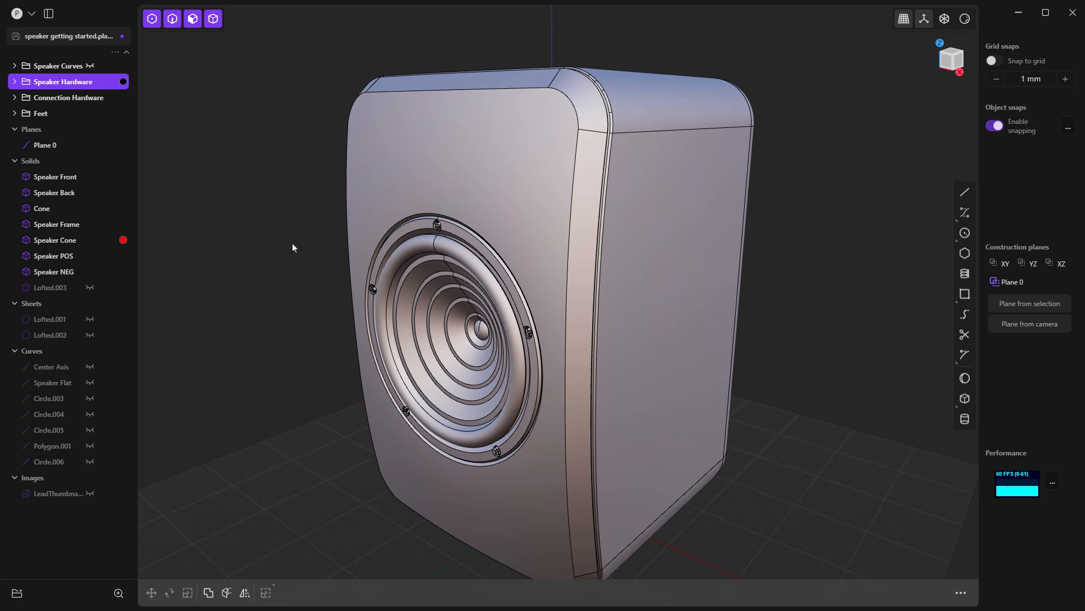
{"action": "middle_click_drag", "start_coordinate": [317, 279], "coordinate": [322, 250], "text": "shift"}
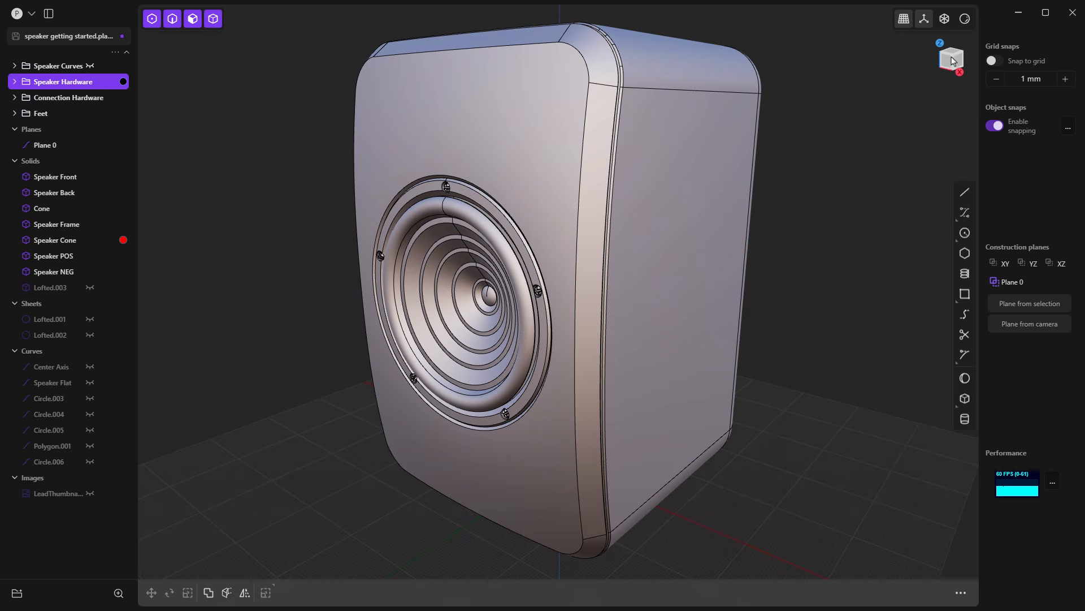
{"action": "right_click_drag", "start_coordinate": [948, 105], "coordinate": [936, 109]}
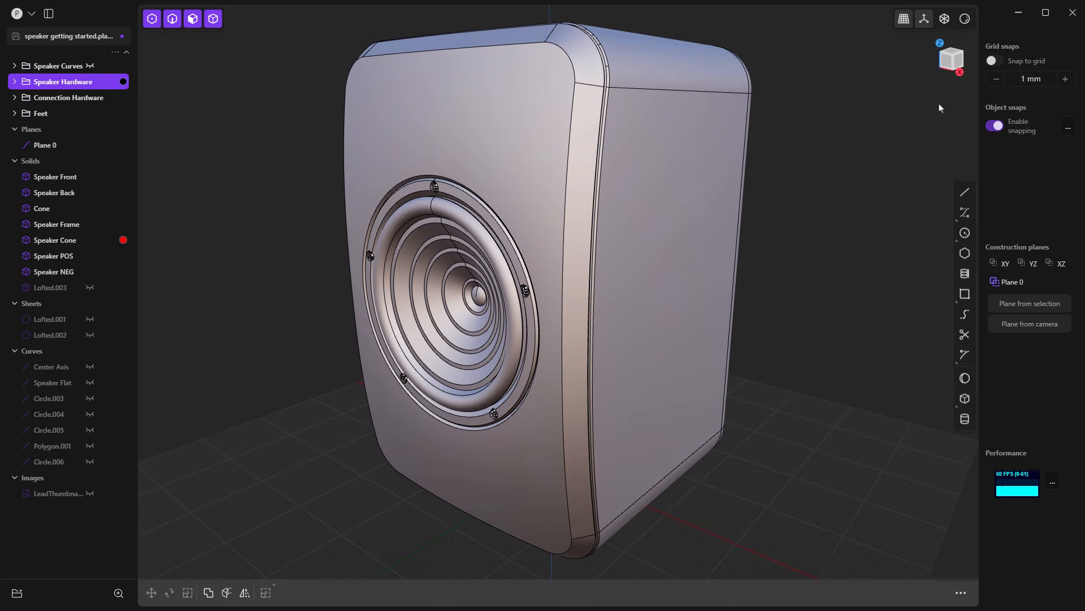
{"action": "left_click", "coordinate": [939, 43]}
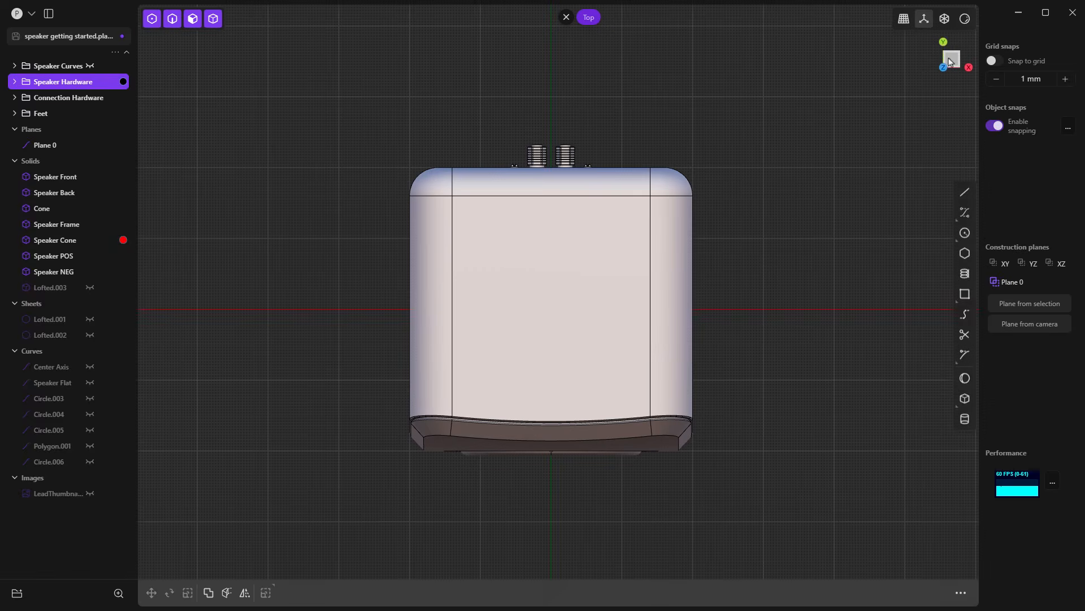
Step: Switch to the Back and Right views with the orientation gizmo, orbit into perspective, and return to the Back view
{"action": "left_click", "coordinate": [944, 42]}
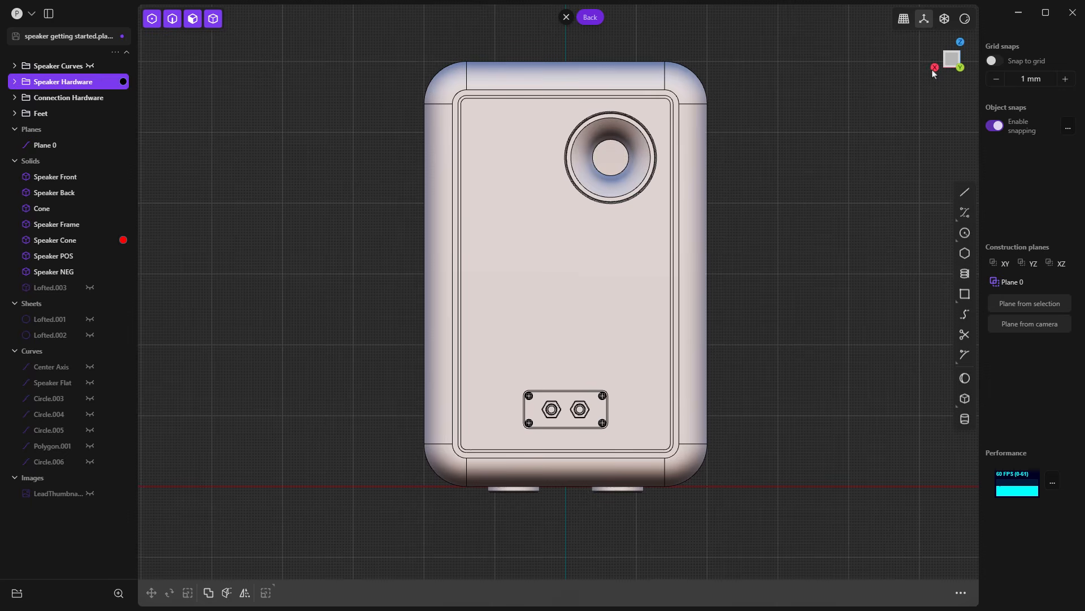
{"action": "left_click", "coordinate": [935, 68]}
{"action": "middle_click_drag", "start_coordinate": [954, 89], "coordinate": [952, 83]}
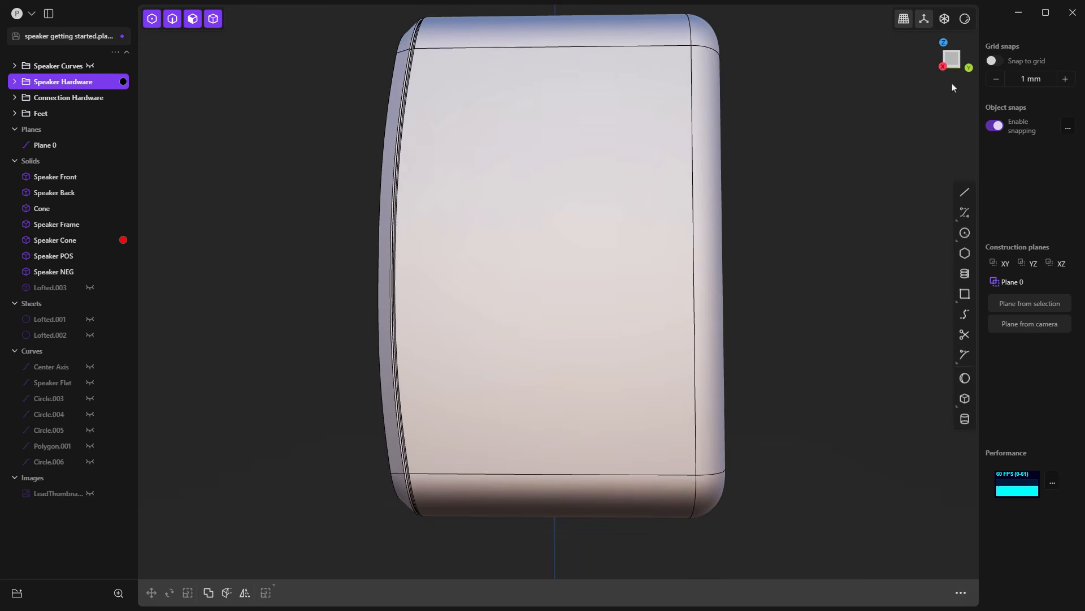
{"action": "middle_click_drag", "start_coordinate": [883, 146], "coordinate": [817, 142]}
{"action": "left_click", "coordinate": [964, 62]}
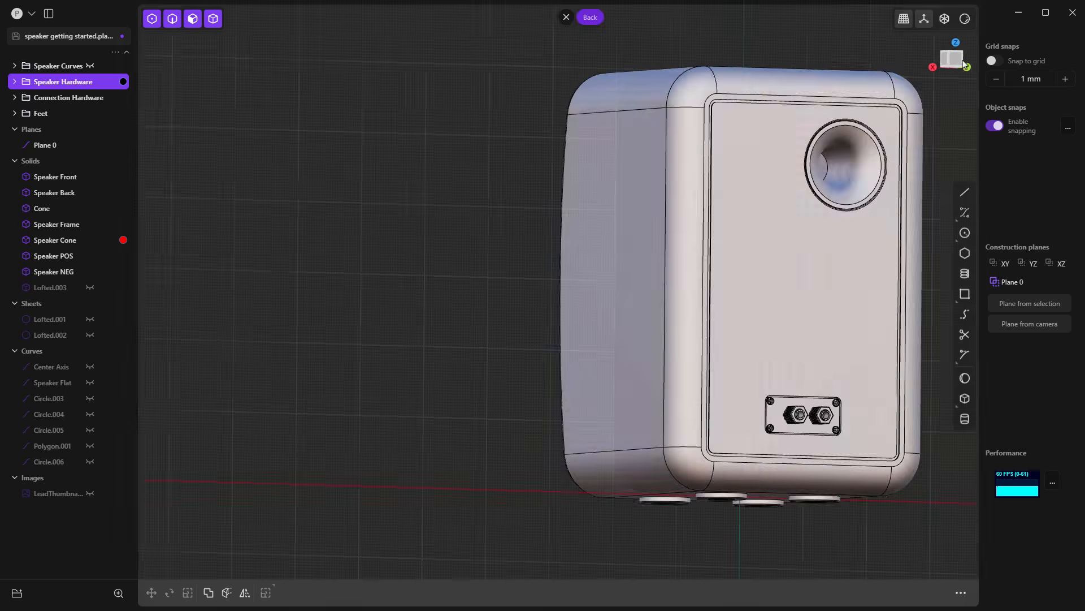
{"action": "middle_click_drag", "start_coordinate": [837, 194], "coordinate": [582, 198], "text": "shift"}
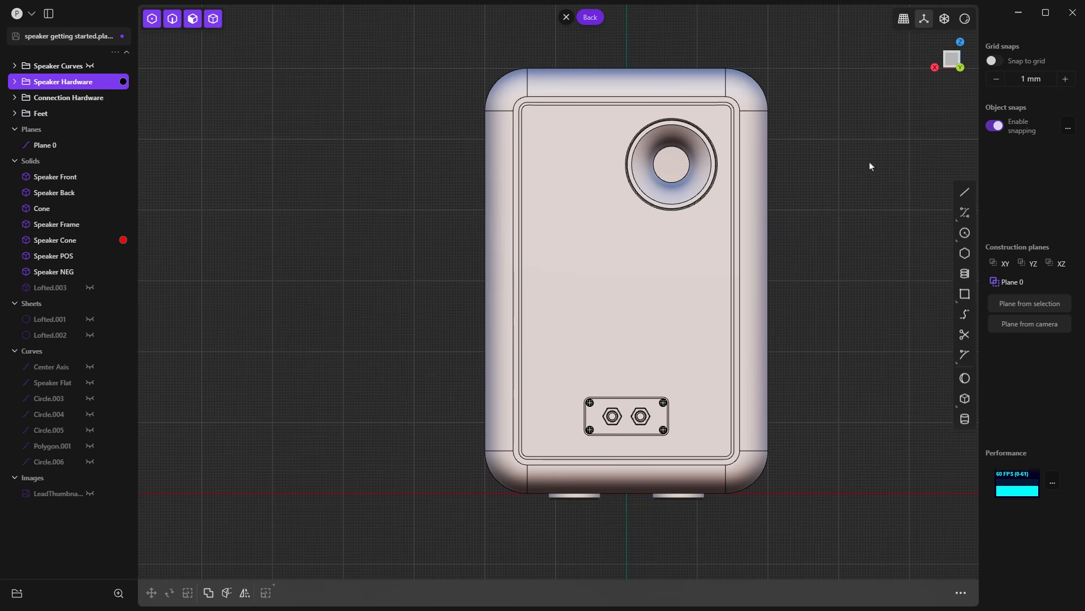
Step: Draw a closed right-triangle polyline beside the speaker on the XZ plane in the Back view
{"action": "left_click", "coordinate": [965, 192]}
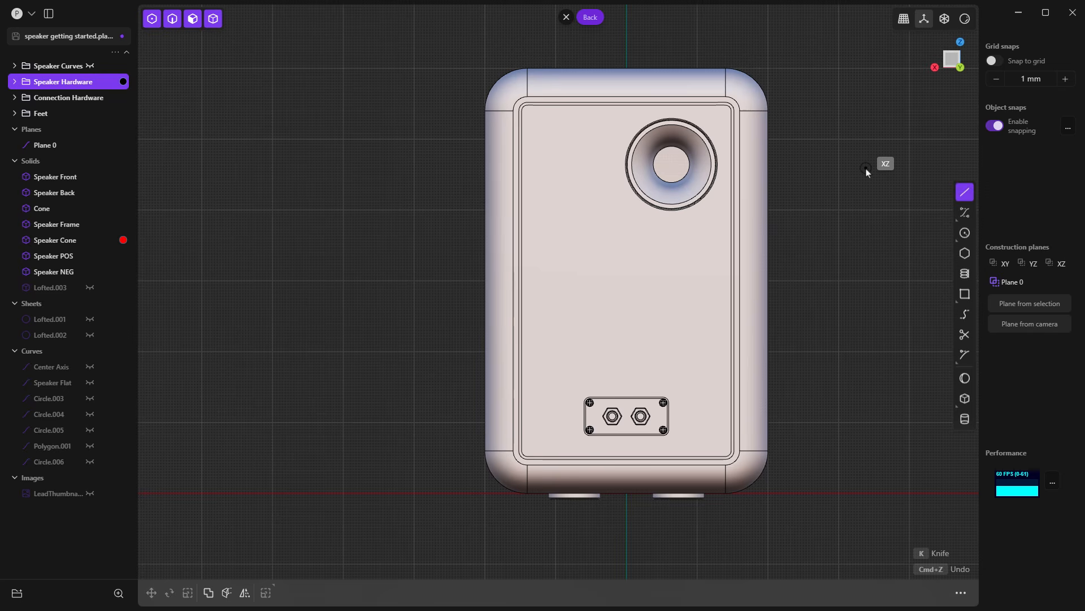
{"action": "left_click", "coordinate": [364, 187]}
{"action": "left_click", "coordinate": [428, 187]}
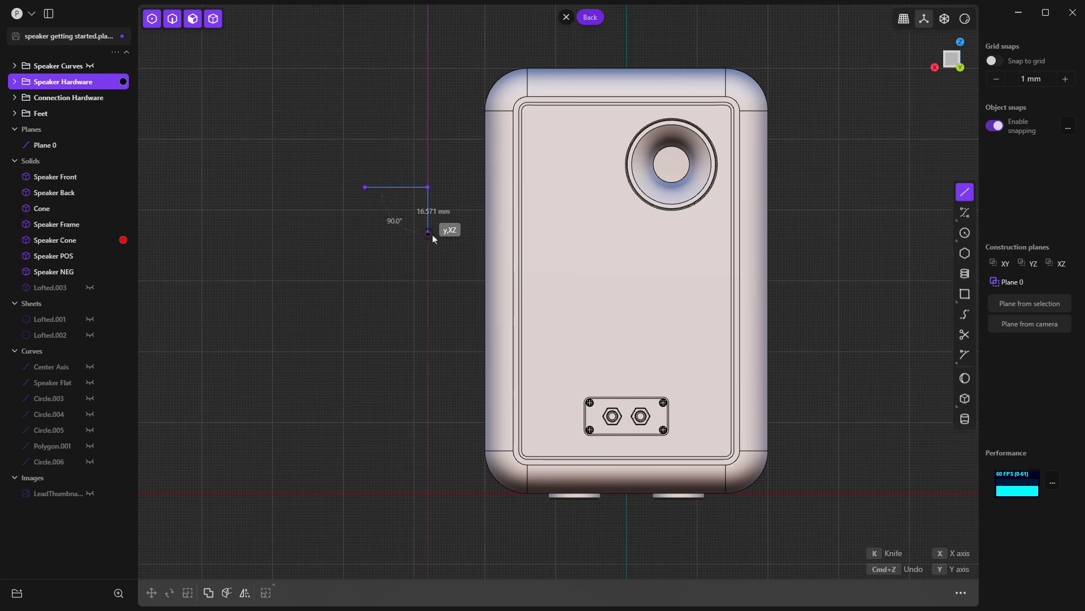
{"action": "left_click", "coordinate": [428, 232]}
{"action": "left_click", "coordinate": [365, 186]}
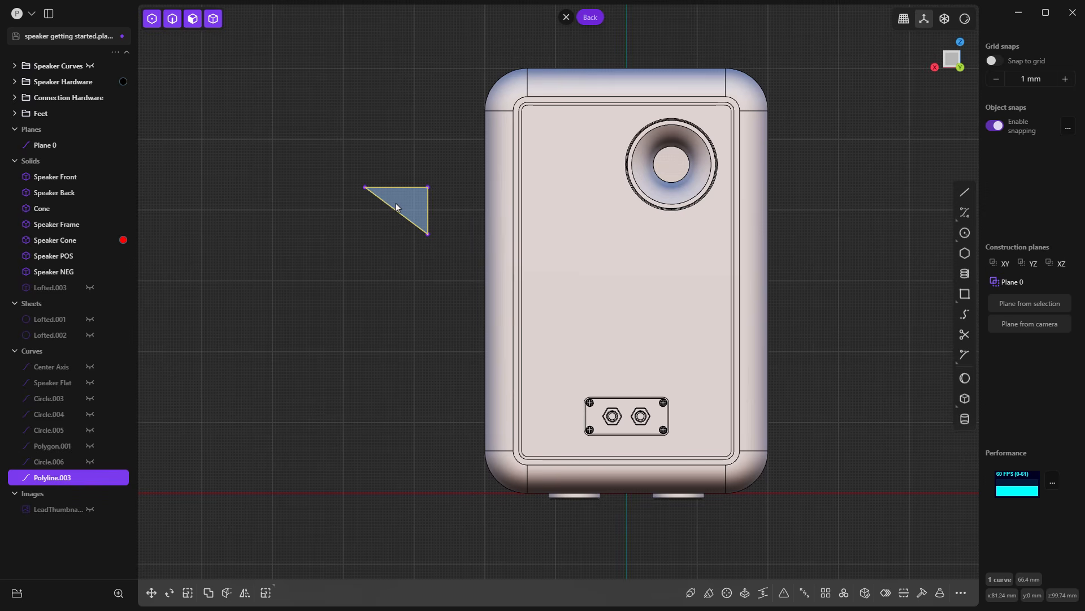
Step: Try extruding the triangle about 92 mm, cancel the extrusion and delete the triangle polyline
{"action": "key", "text": "e"}
{"action": "middle_click_drag", "start_coordinate": [382, 245], "coordinate": [404, 272]}
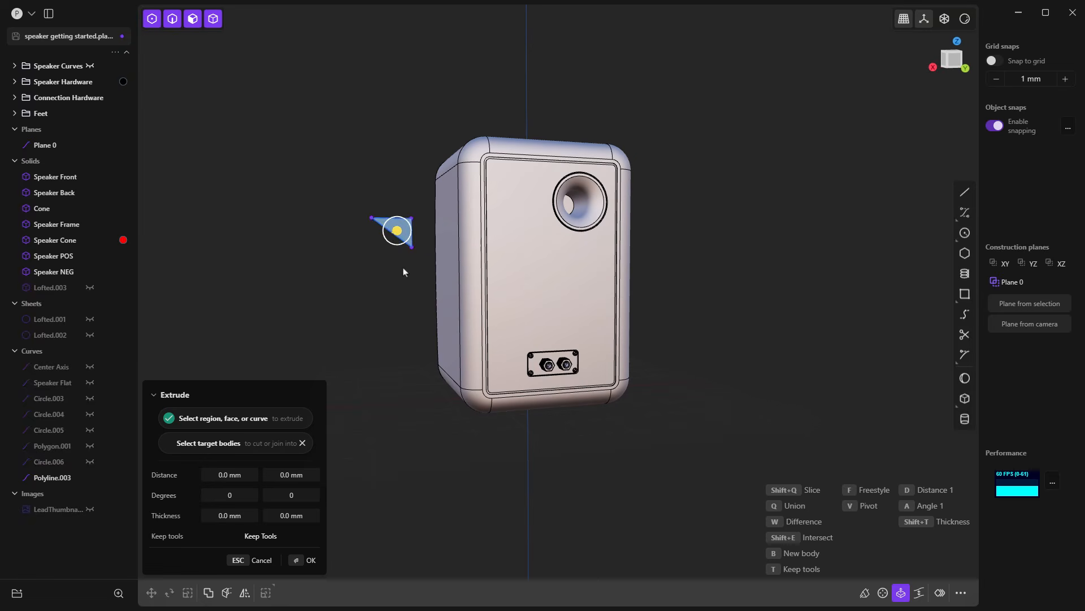
{"action": "left_click_drag", "start_coordinate": [396, 230], "coordinate": [420, 252]}
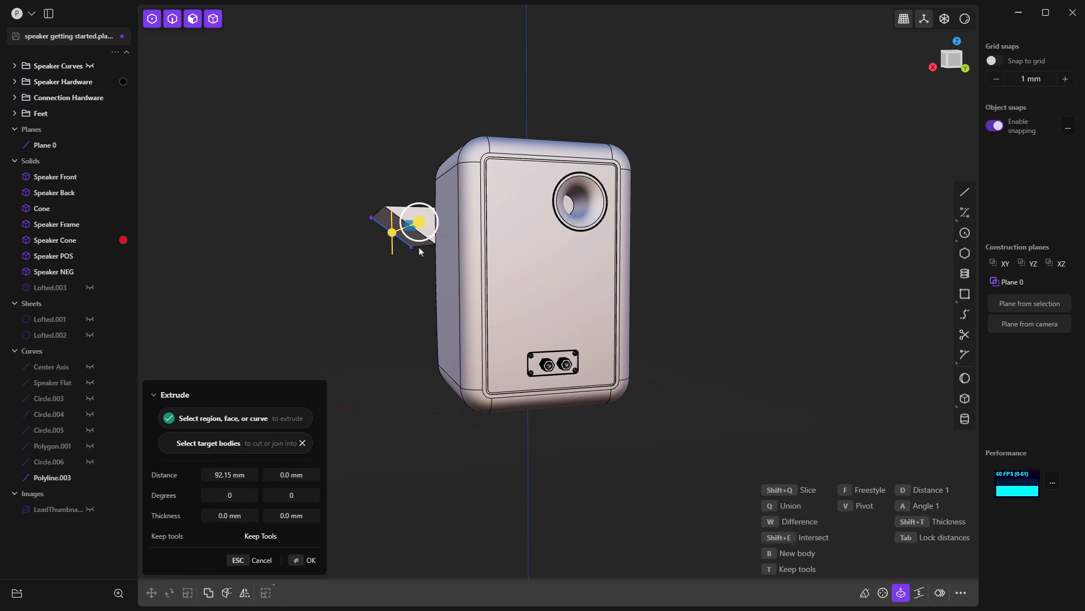
{"action": "key", "text": "Escape"}
{"action": "left_click", "coordinate": [397, 241]}
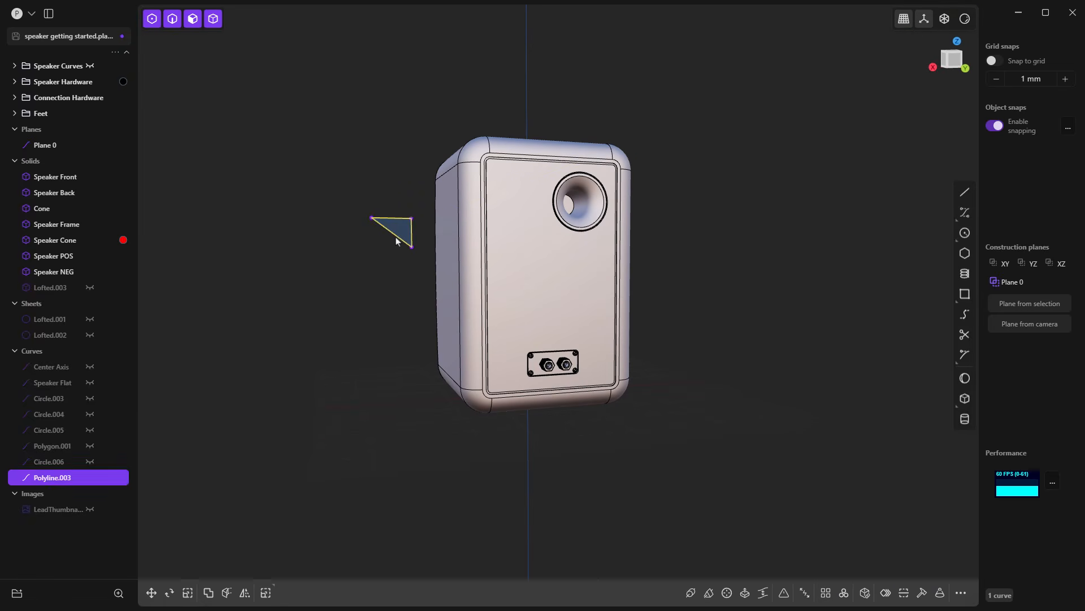
{"action": "key", "text": "Delete"}
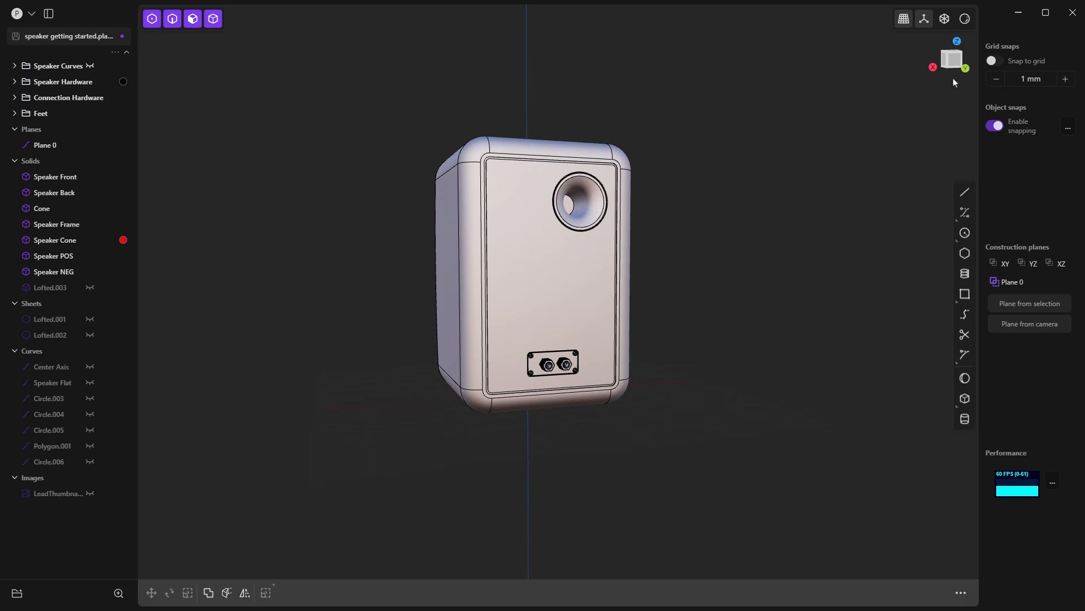
Step: Align the view to the speaker's Back and Right sides with the orientation gizmo, and orbit back to perspective
{"action": "left_click", "coordinate": [953, 61]}
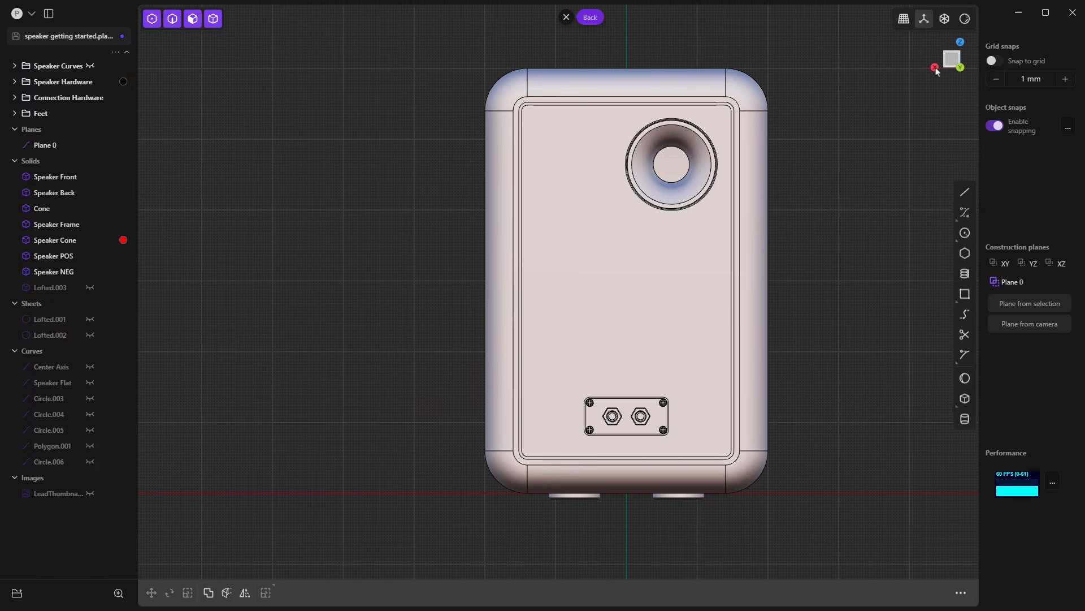
{"action": "left_click", "coordinate": [936, 68]}
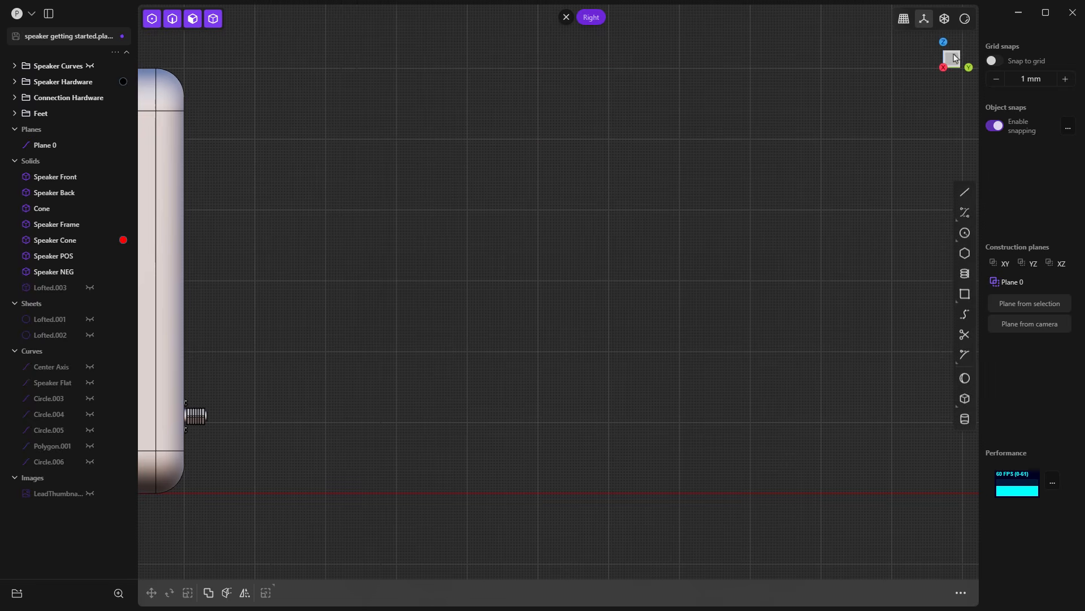
{"action": "middle_click_drag", "start_coordinate": [956, 90], "coordinate": [944, 95]}
{"action": "scroll", "coordinate": [945, 93], "scroll_direction": "down", "scroll_amount": 3}
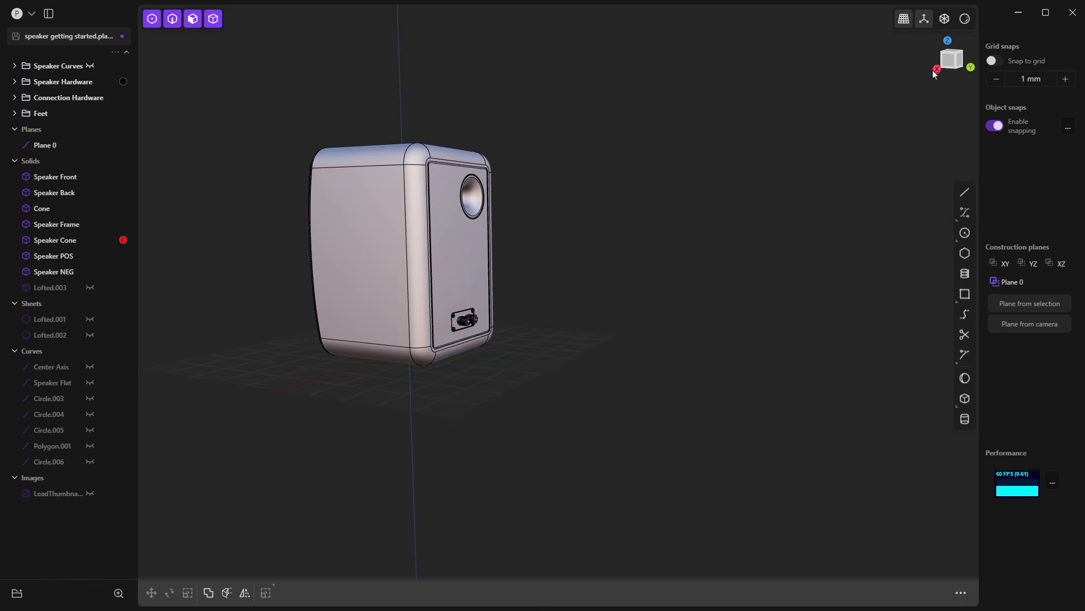
{"action": "middle_click_drag", "start_coordinate": [685, 298], "coordinate": [672, 299]}
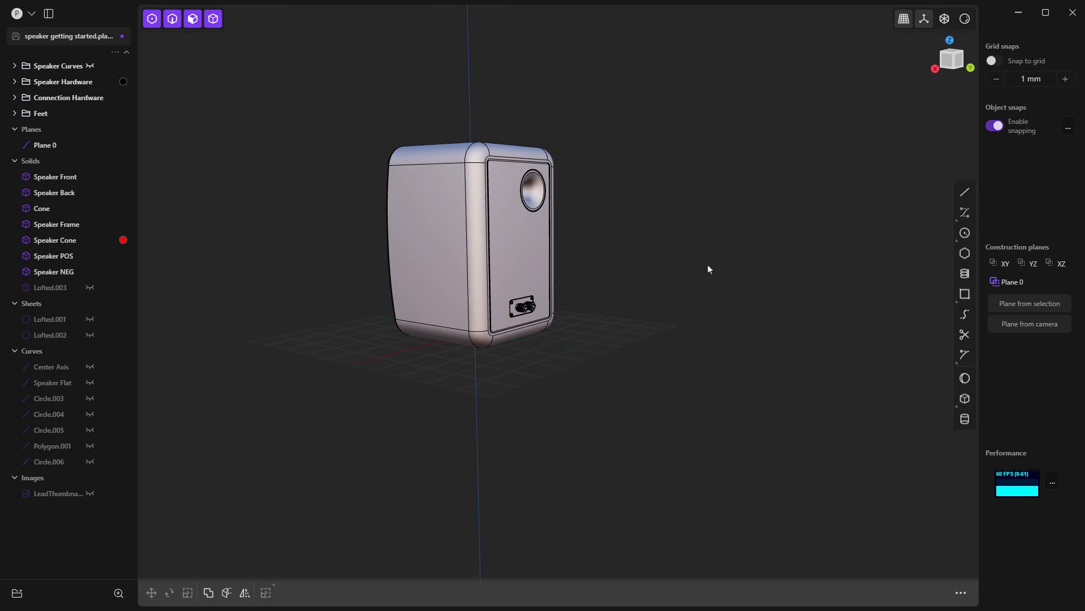
Step: Cycle through the Front, Back, Right, Left, Top and Bottom views of the speaker, framing it on the way, and end in Top
{"action": "key", "text": "KP_1"}
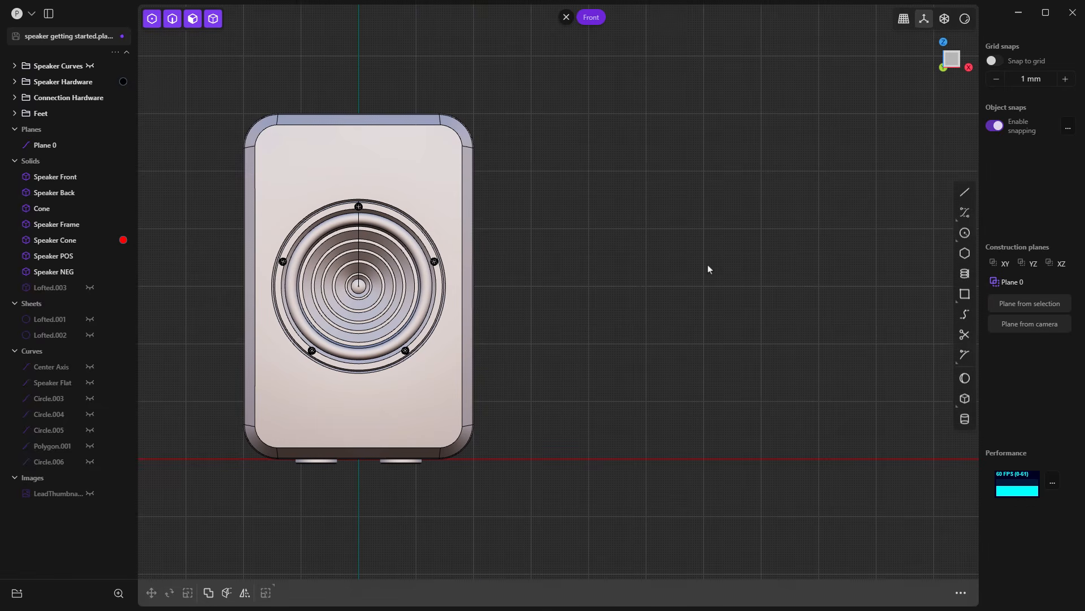
{"action": "key", "text": "ctrl+KP_1"}
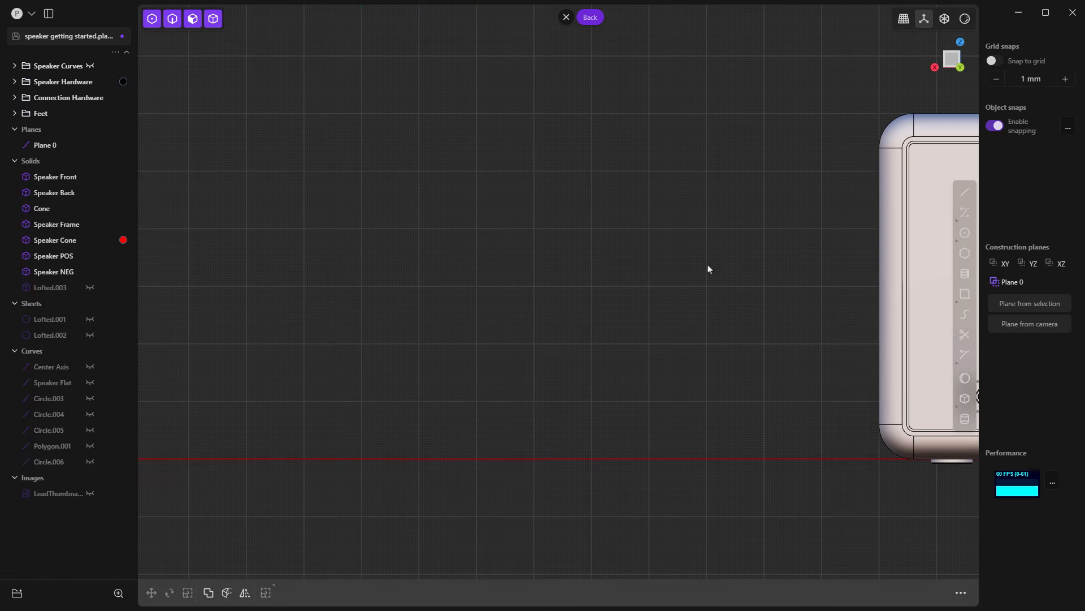
{"action": "key", "text": "Home"}
{"action": "key", "text": "KP_3"}
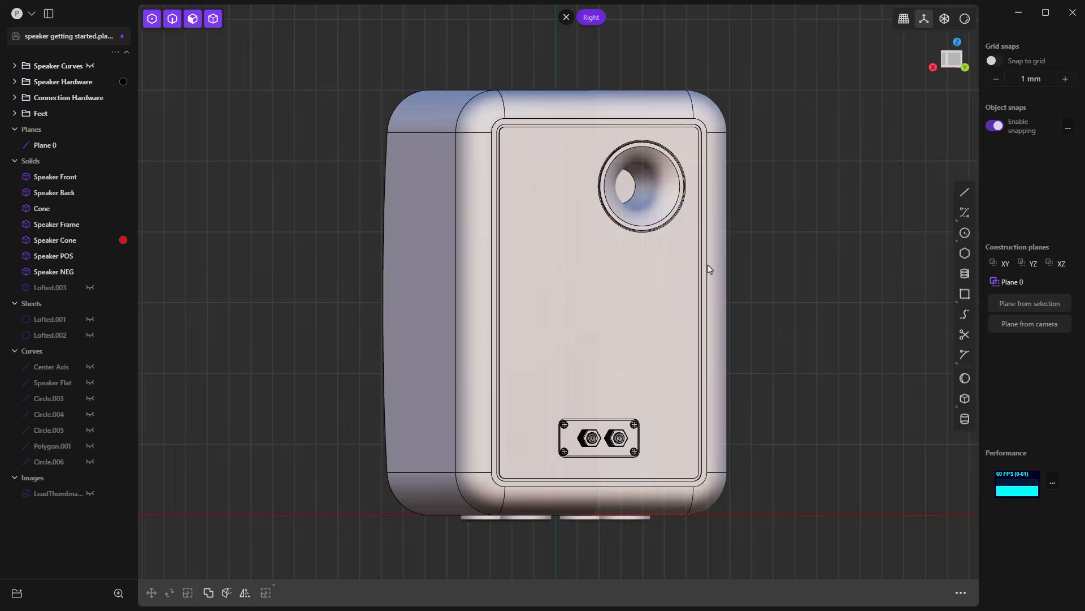
{"action": "key", "text": "ctrl+KP_3"}
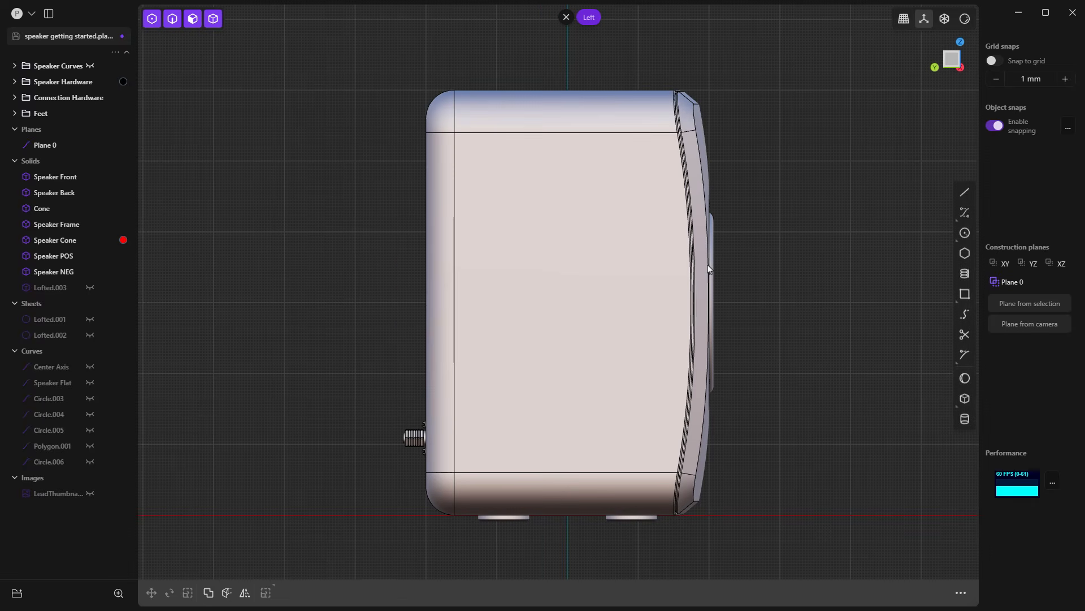
{"action": "key", "text": "KP_7"}
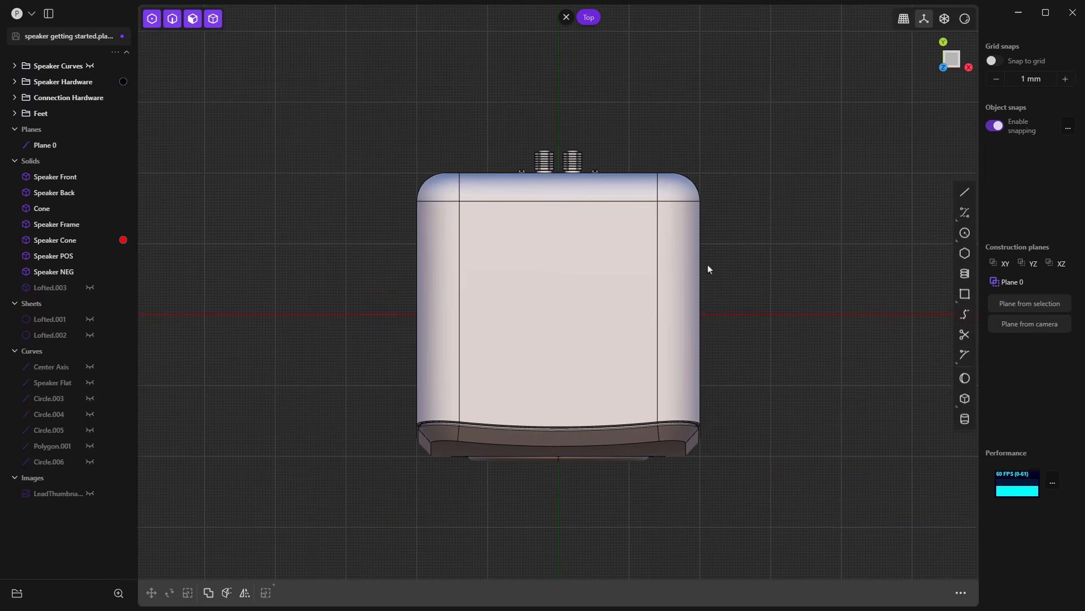
{"action": "key", "text": "ctrl+KP_7"}
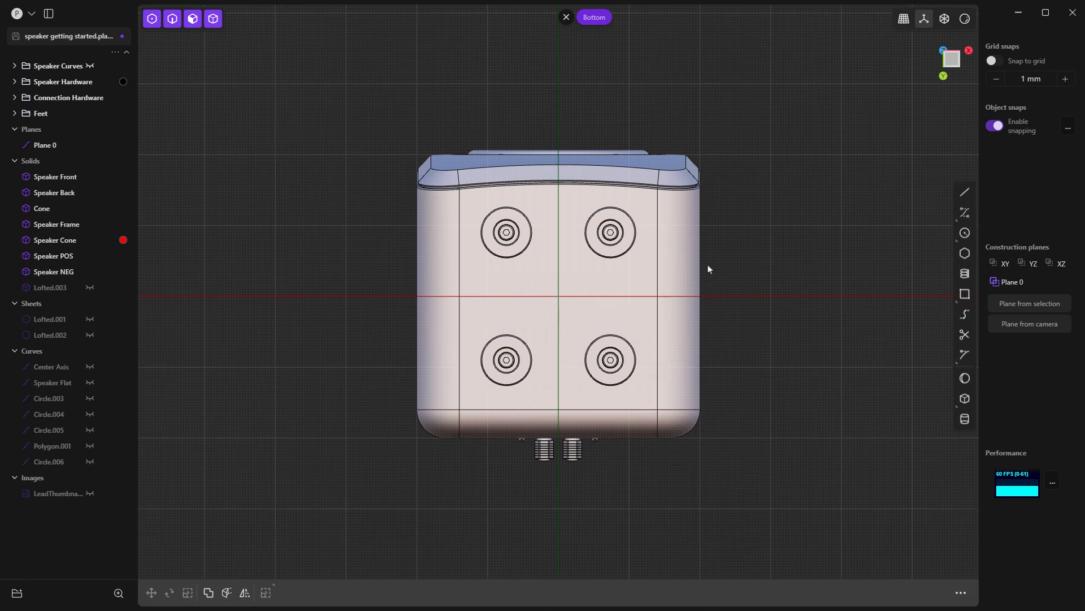
{"action": "key", "text": "KP_7"}
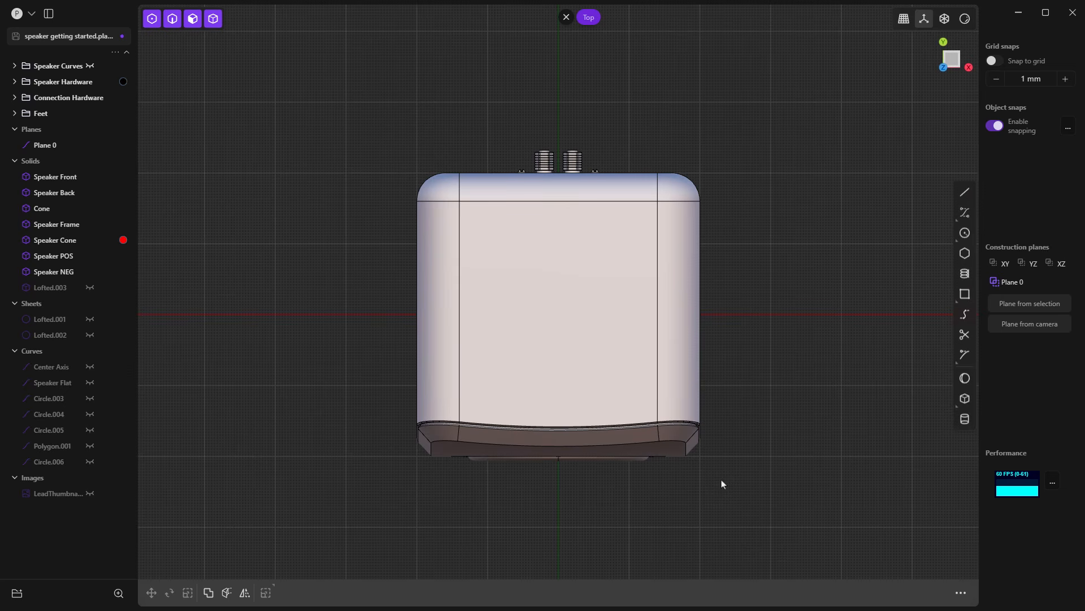
Step: Return to perspective, align the view to the speaker's front with the gizmo cube, and orbit to an angled front view
{"action": "middle_click_drag", "start_coordinate": [714, 505], "coordinate": [851, 162]}
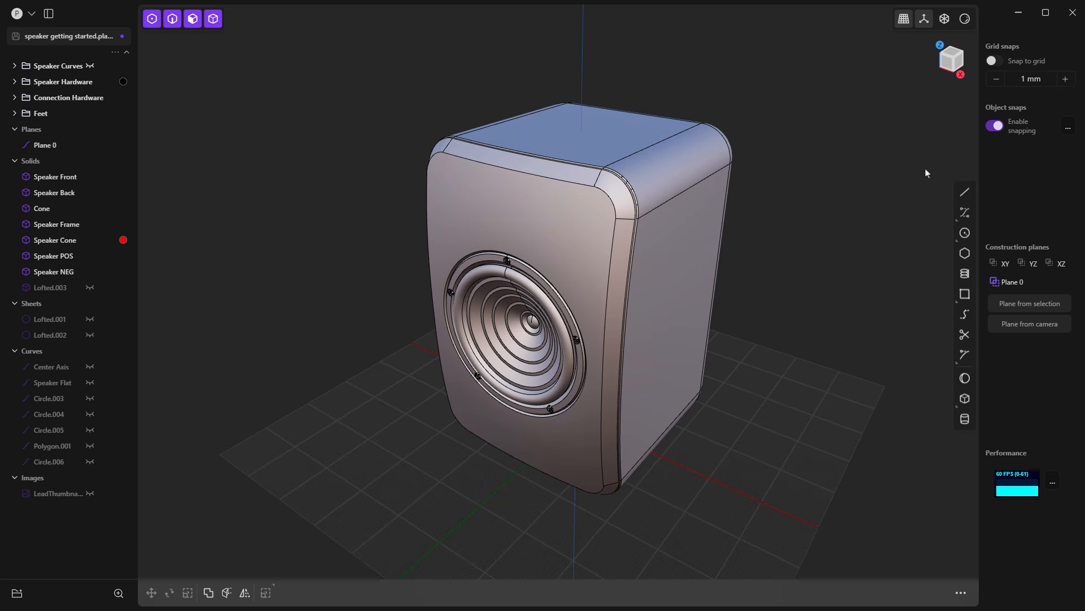
{"action": "mouse_move", "coordinate": [811, 242]}
{"action": "middle_mouse_down"}
{"action": "mouse_move", "coordinate": [770, 242]}
{"action": "mouse_move", "coordinate": [841, 235]}
{"action": "mouse_move", "coordinate": [780, 237]}
{"action": "mouse_move", "coordinate": [808, 226]}
{"action": "middle_mouse_up"}
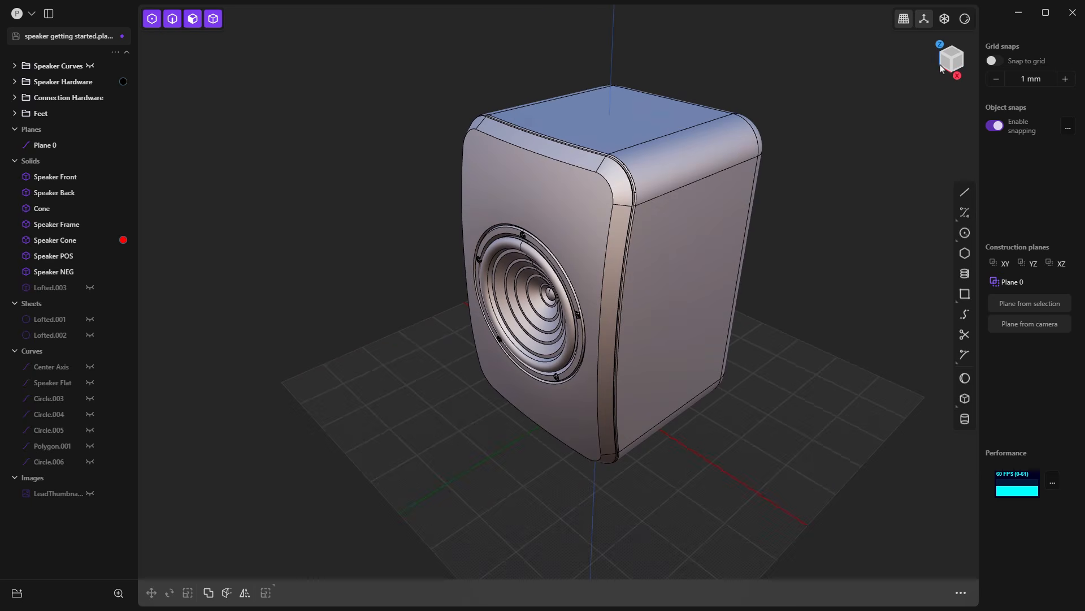
{"action": "left_click", "coordinate": [946, 63]}
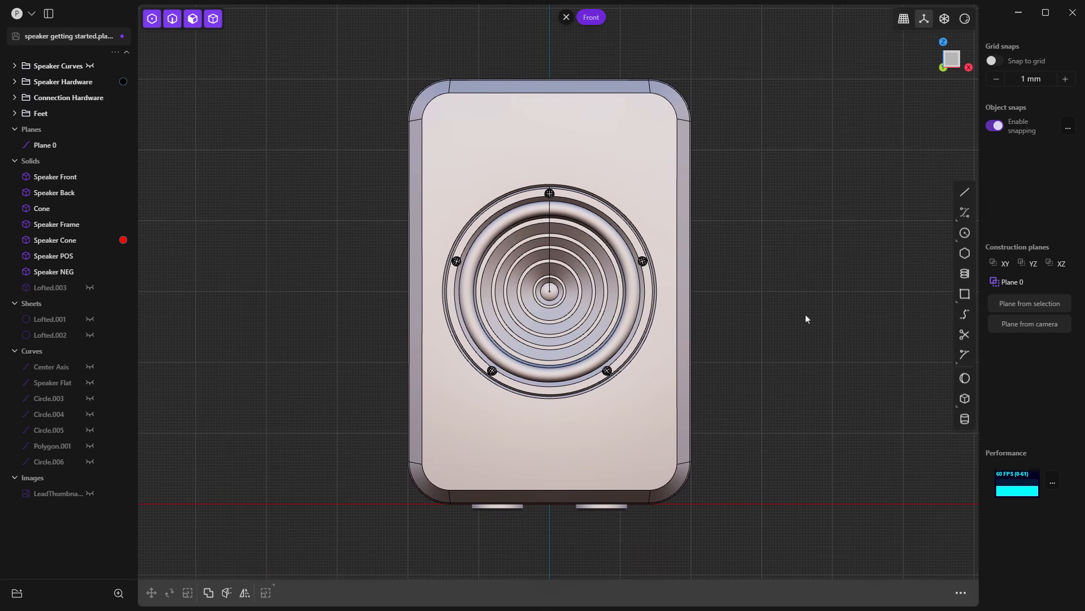
{"action": "middle_click_drag", "start_coordinate": [809, 325], "coordinate": [748, 343]}
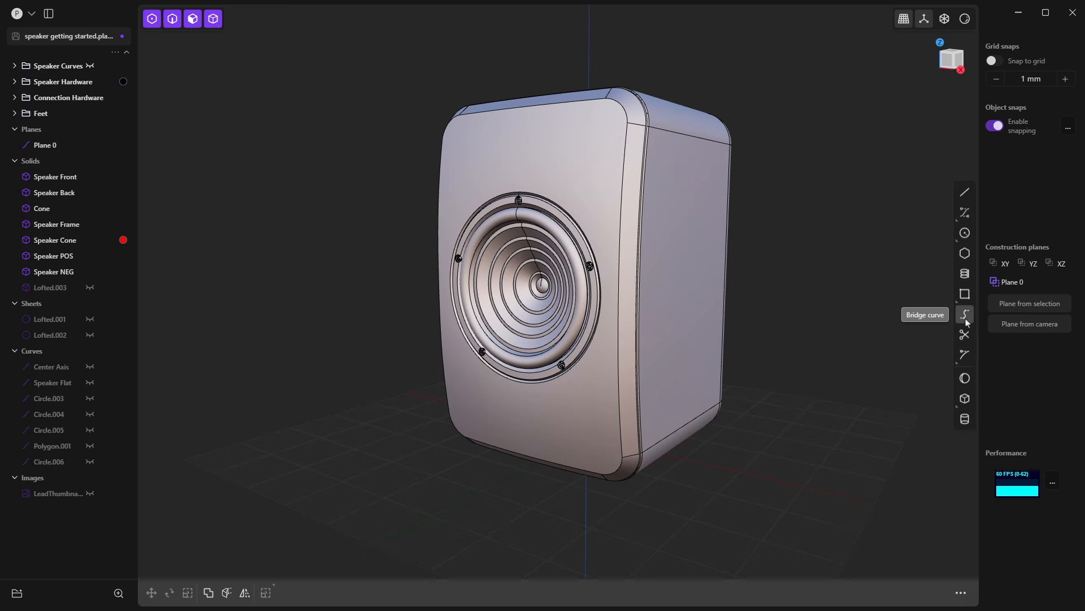
Step: Create a sphere with a radius of about 30 mm on the ground beside the speaker and delete it
{"action": "left_click", "coordinate": [965, 378]}
{"action": "left_click", "coordinate": [836, 415]}
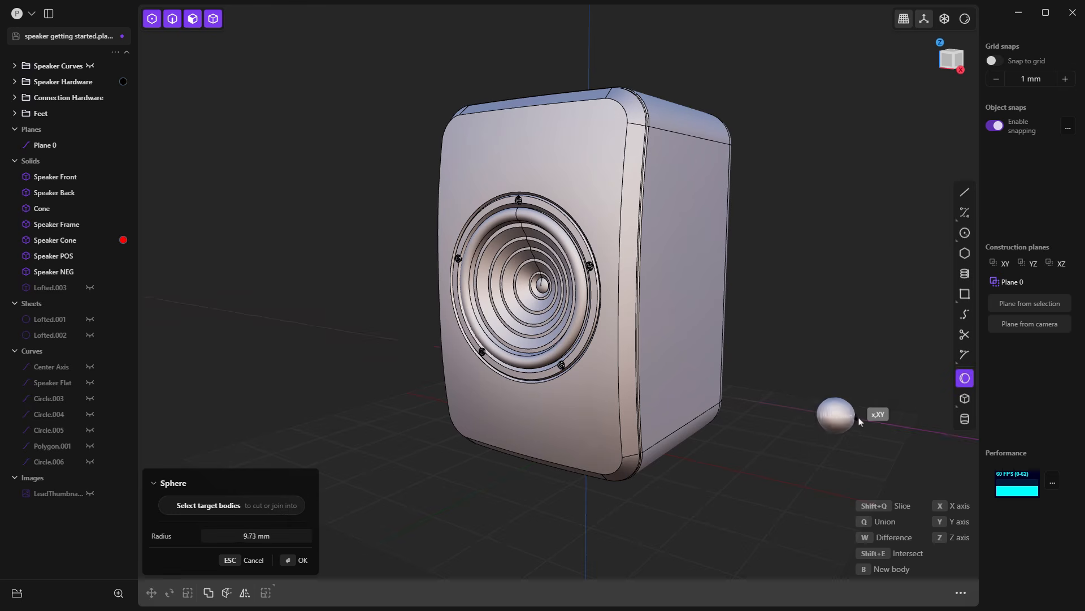
{"action": "left_click", "coordinate": [907, 418]}
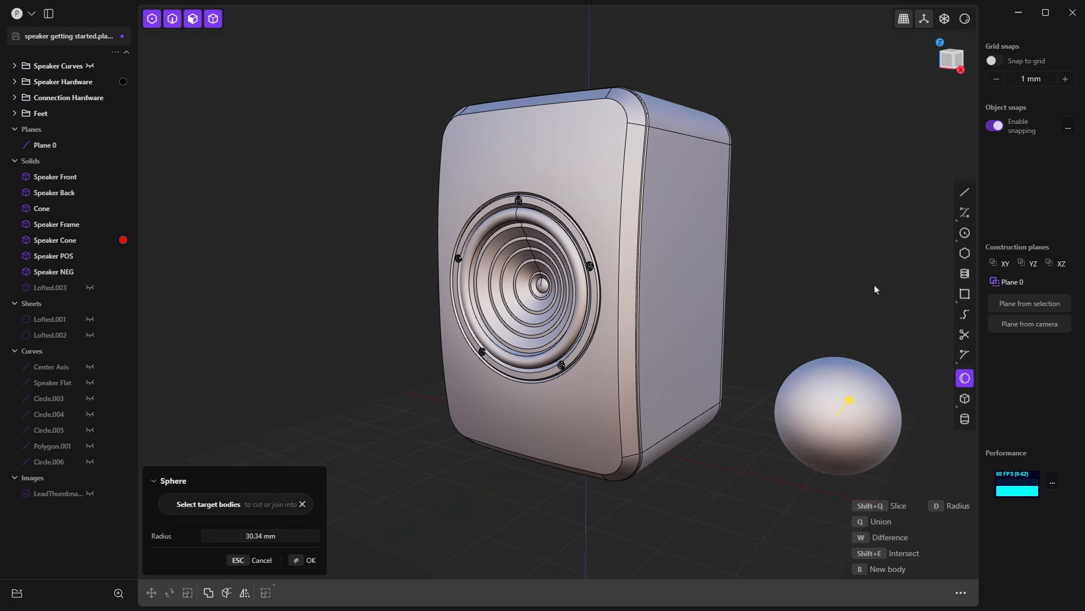
{"action": "key", "text": "Return"}
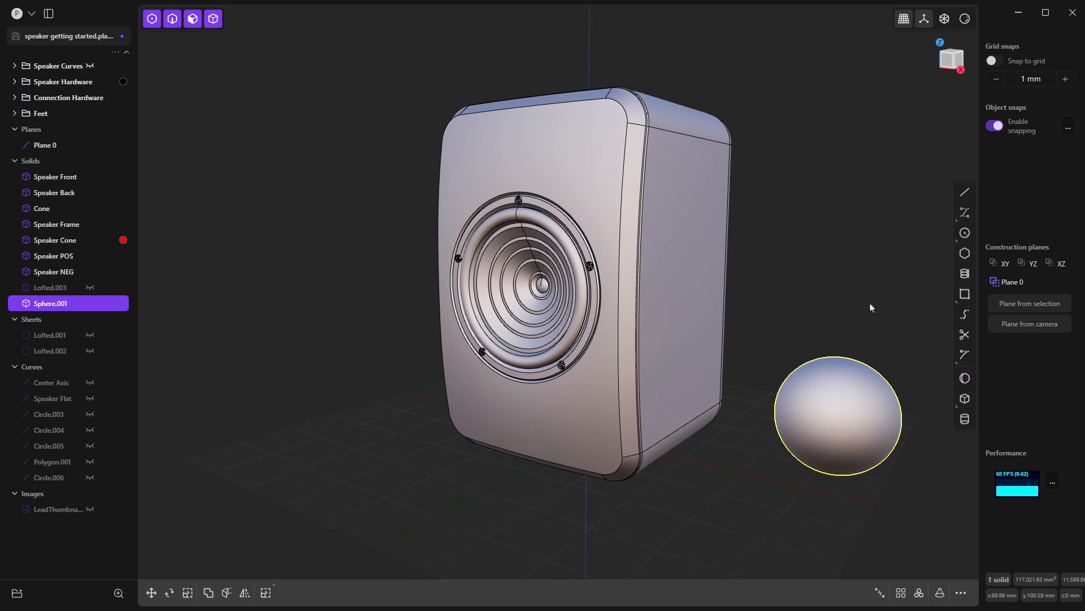
{"action": "key", "text": "Delete"}
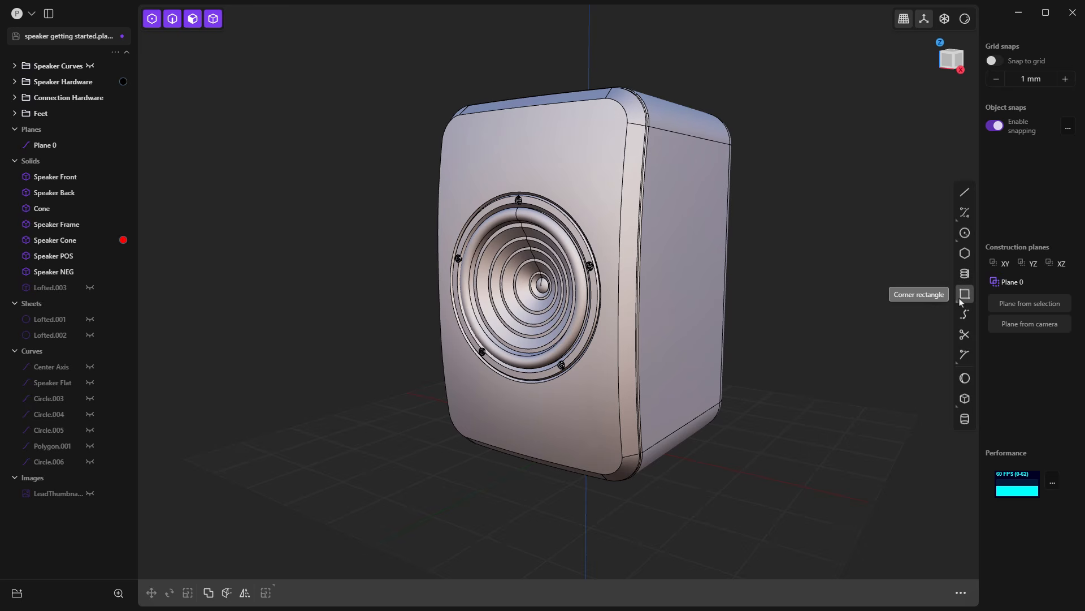
{"action": "mouse_move", "coordinate": [961, 303]}
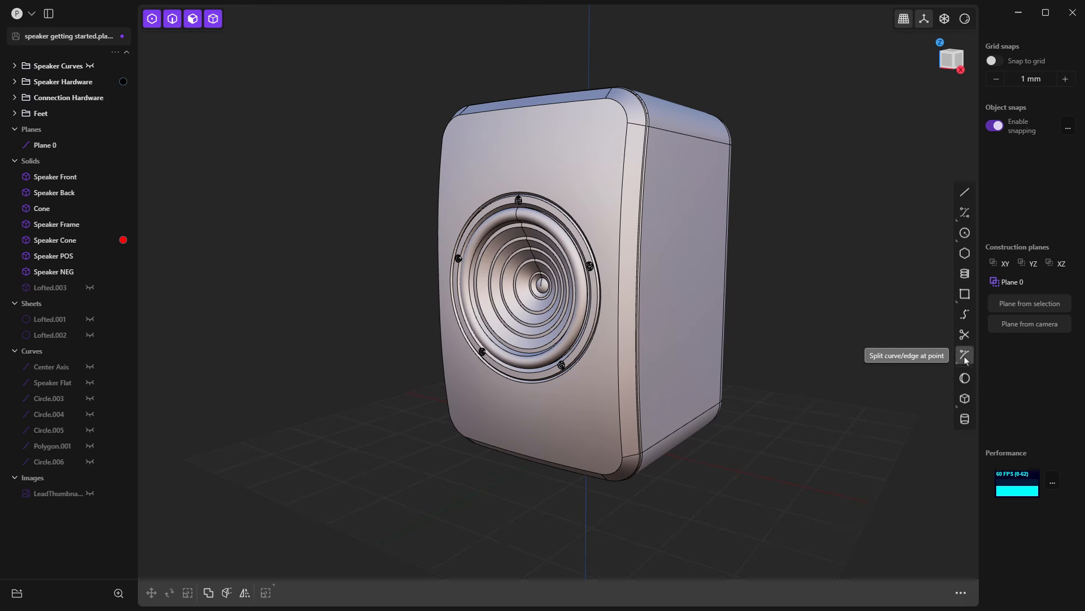
{"action": "mouse_move", "coordinate": [966, 361]}
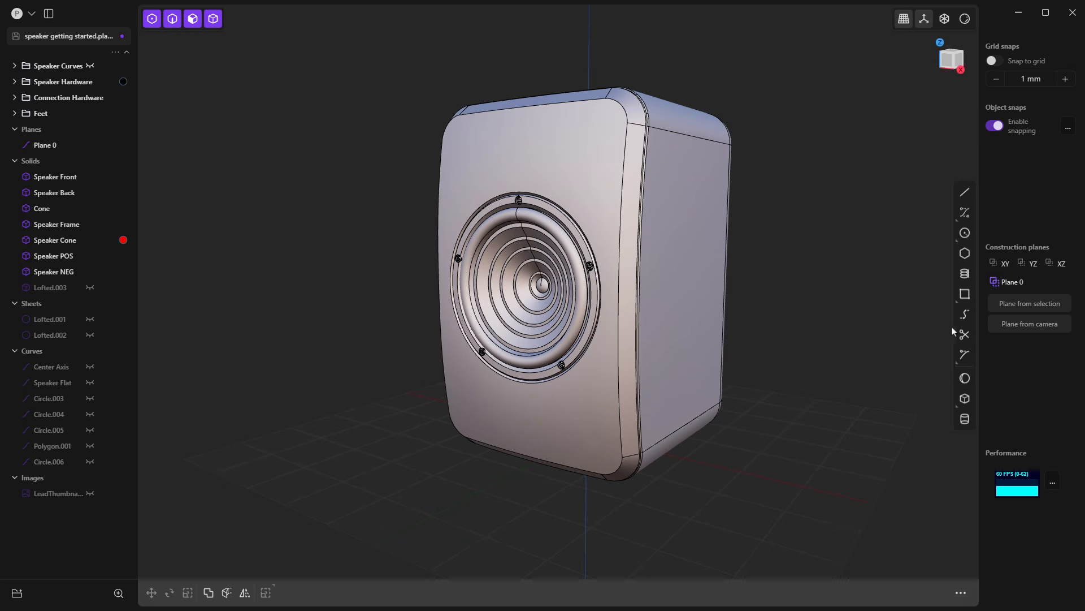
{"action": "mouse_move", "coordinate": [966, 236]}
{"action": "left_click", "coordinate": [965, 213]}
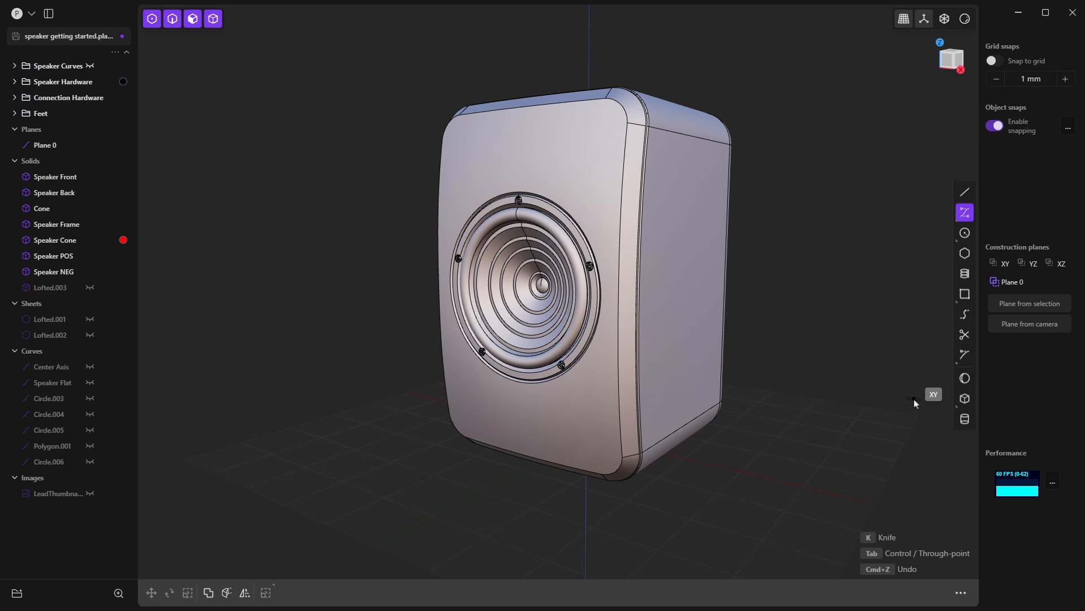
{"action": "key", "text": "Escape"}
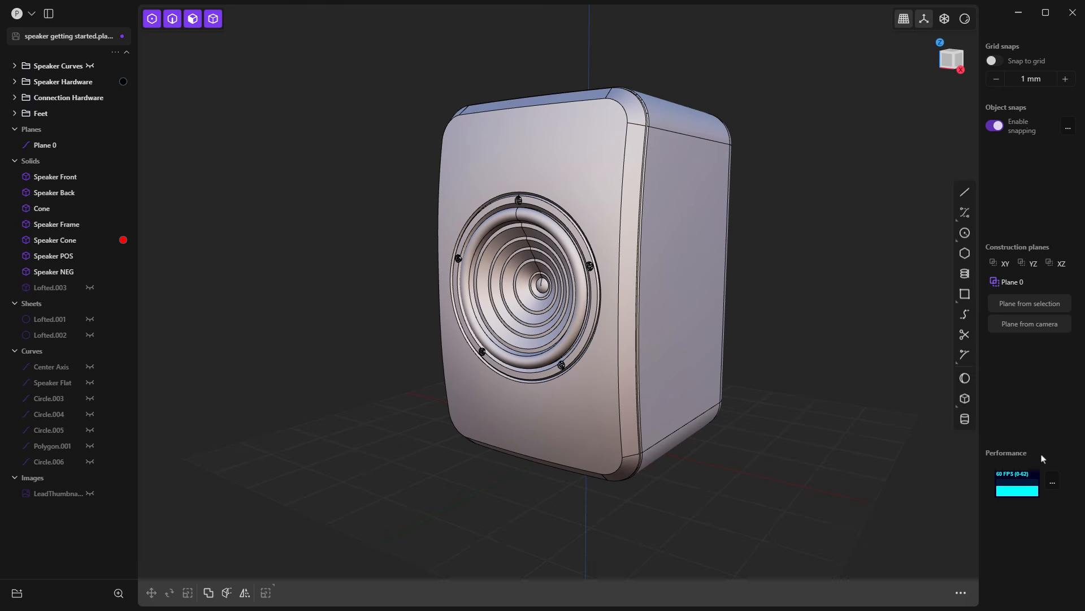
Step: Select the Speaker Back solid and check its volume, surface area and dimension read-outs
{"action": "left_click", "coordinate": [693, 289]}
{"action": "mouse_move", "coordinate": [995, 581]}
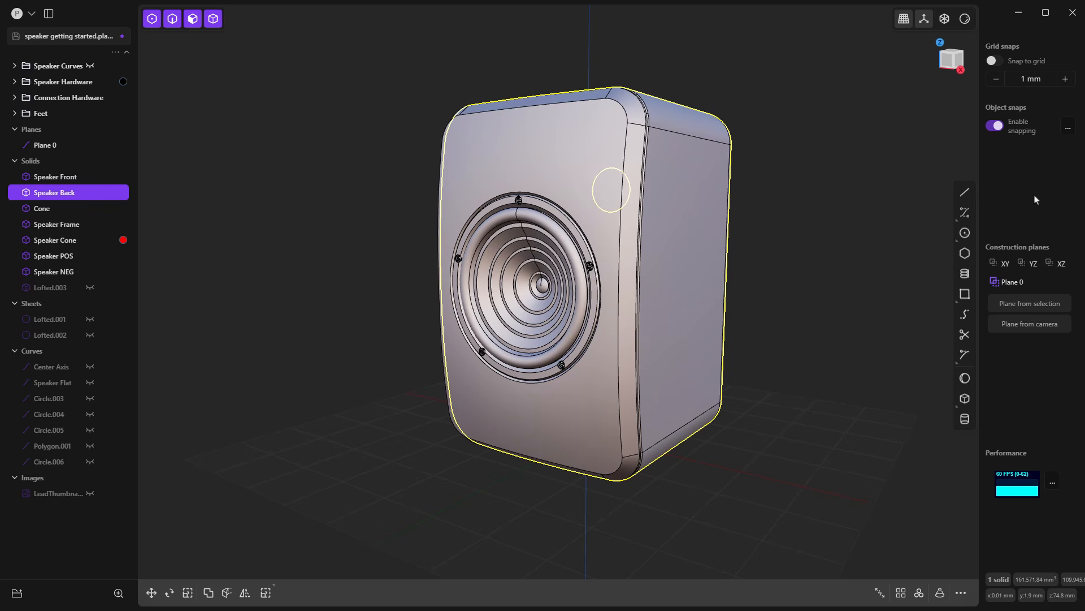
Step: Clear the selection, view the speaker from a low angle and turn on snapping to the grid
{"action": "left_click", "coordinate": [703, 307]}
{"action": "middle_click_drag", "start_coordinate": [703, 306], "coordinate": [667, 258]}
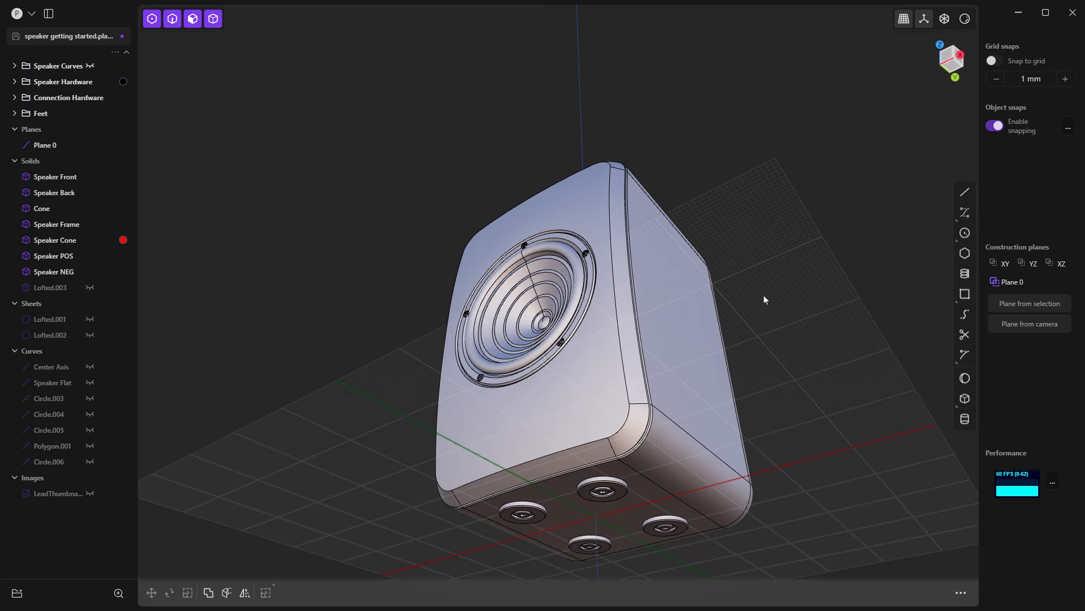
{"action": "middle_click_drag", "start_coordinate": [764, 300], "coordinate": [778, 293]}
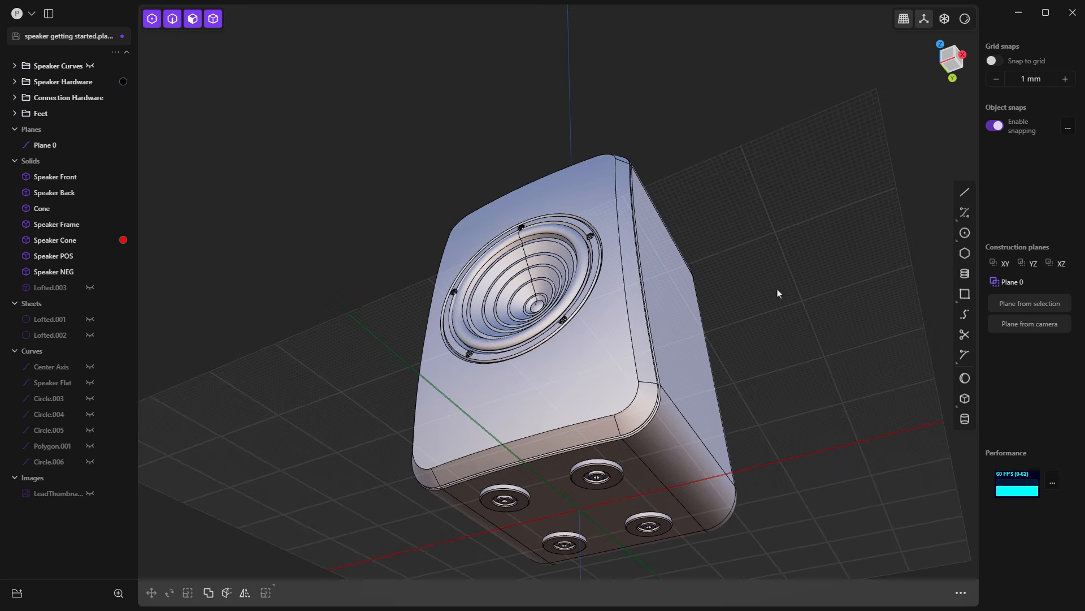
{"action": "left_click", "coordinate": [995, 61]}
Step: Sketch a five-point polyline snapped to the grid beside the speaker, discard it and turn off grid snapping
{"action": "left_click", "coordinate": [965, 192]}
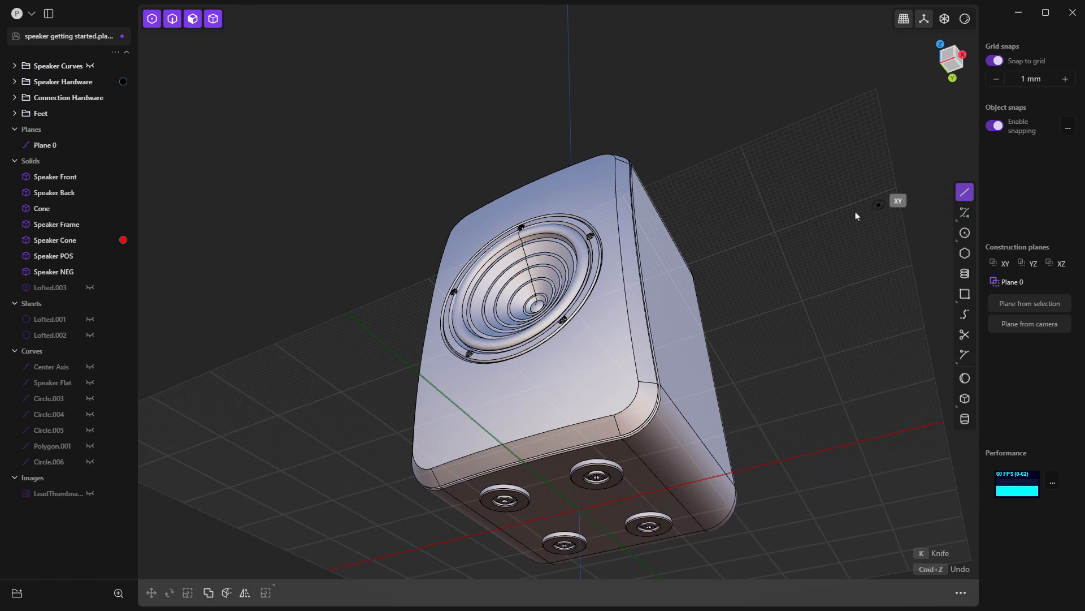
{"action": "left_click", "coordinate": [806, 217]}
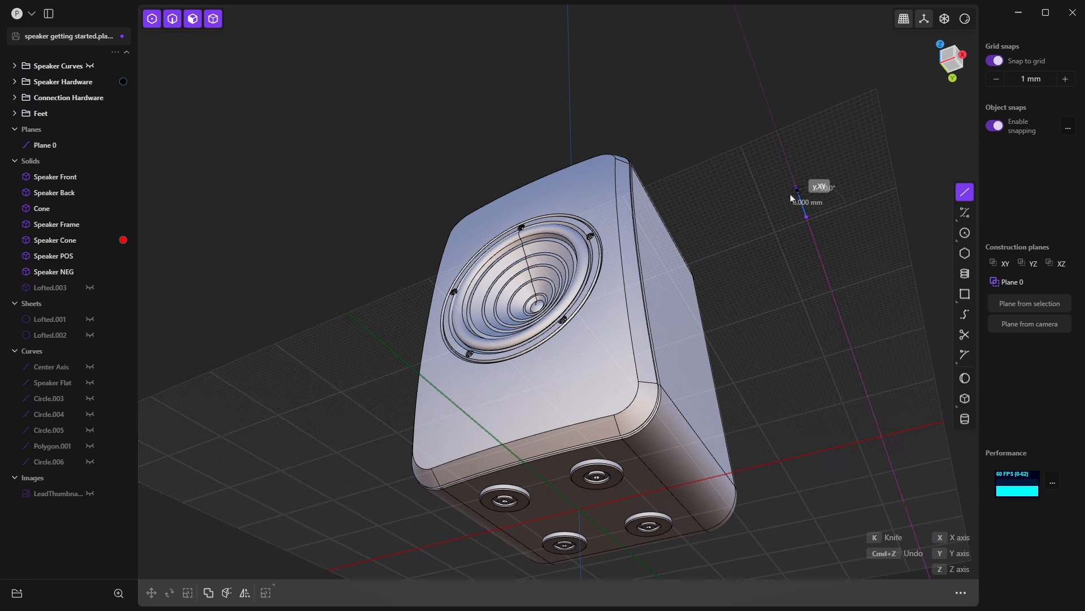
{"action": "scroll", "coordinate": [797, 201], "scroll_direction": "up", "scroll_amount": 2}
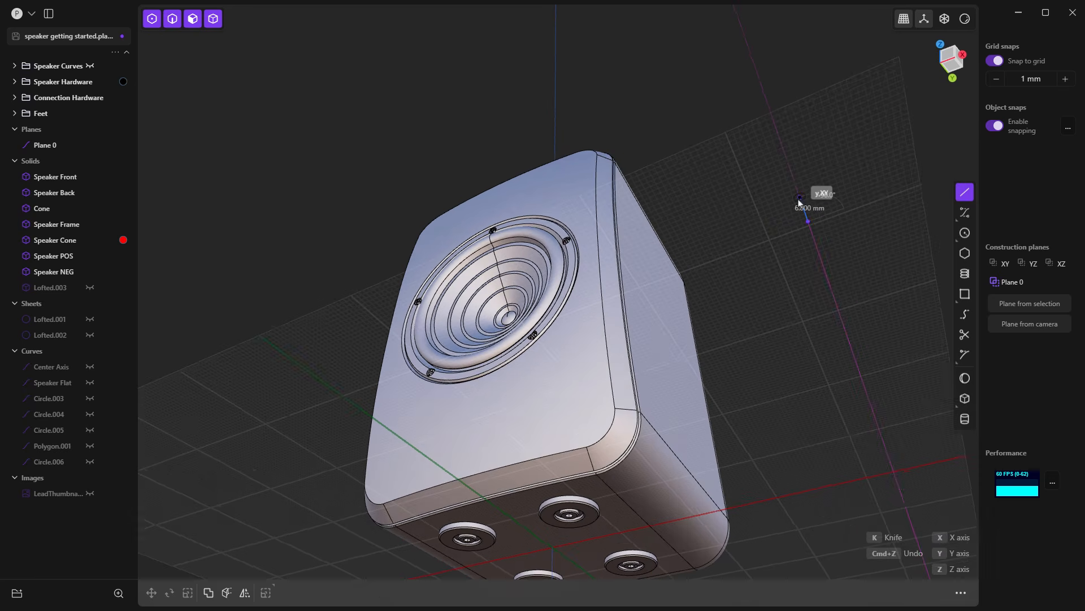
{"action": "scroll", "coordinate": [799, 200], "scroll_direction": "up", "scroll_amount": 4}
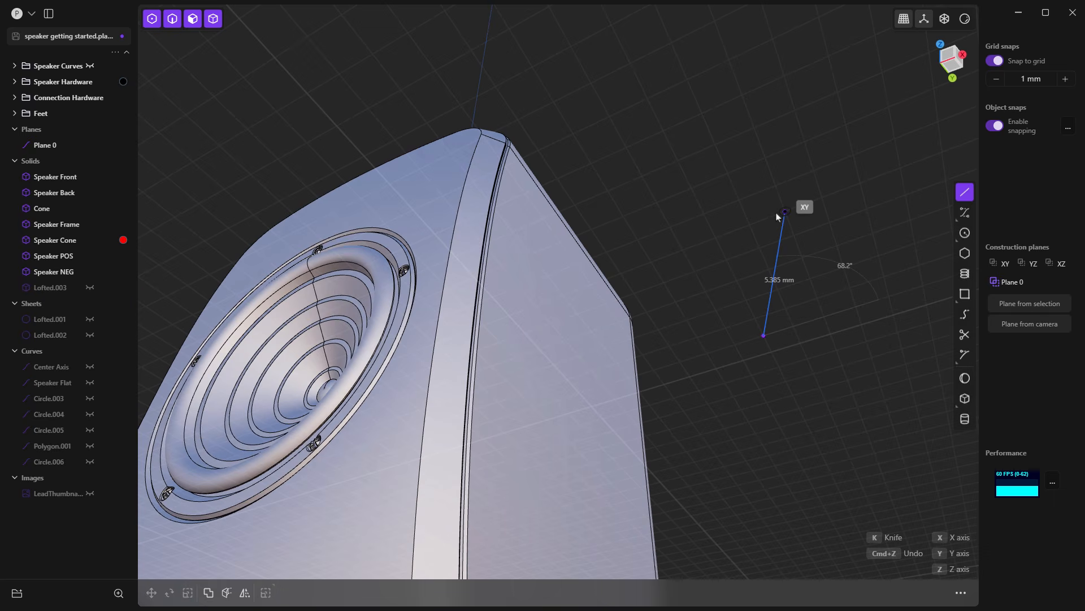
{"action": "left_click", "coordinate": [785, 211]}
{"action": "left_click", "coordinate": [739, 200]}
{"action": "left_click", "coordinate": [716, 238]}
{"action": "left_click", "coordinate": [727, 260]}
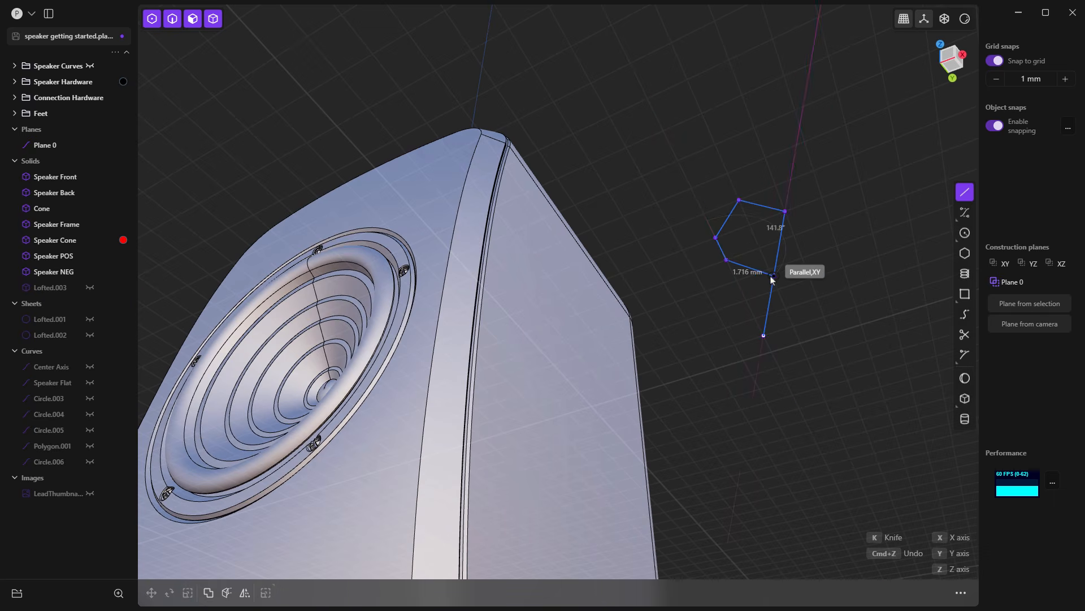
{"action": "key", "text": "Escape"}
{"action": "left_click", "coordinate": [995, 61]}
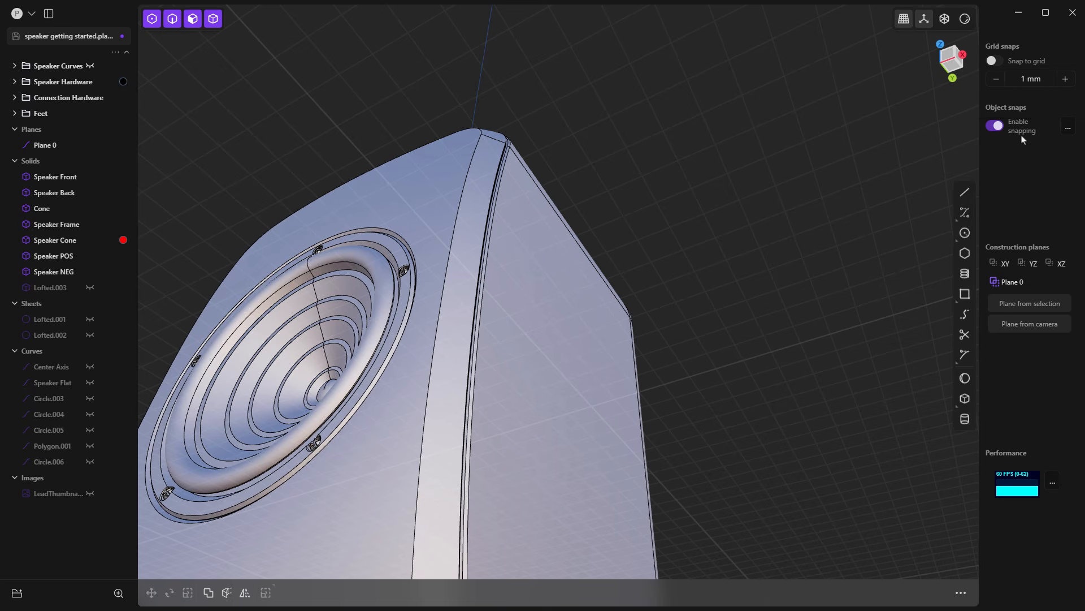
Step: Expand the object snap types and draw a closed triangular polyline in Top view, snapping one corner to the speaker's centre
{"action": "left_click", "coordinate": [1068, 131]}
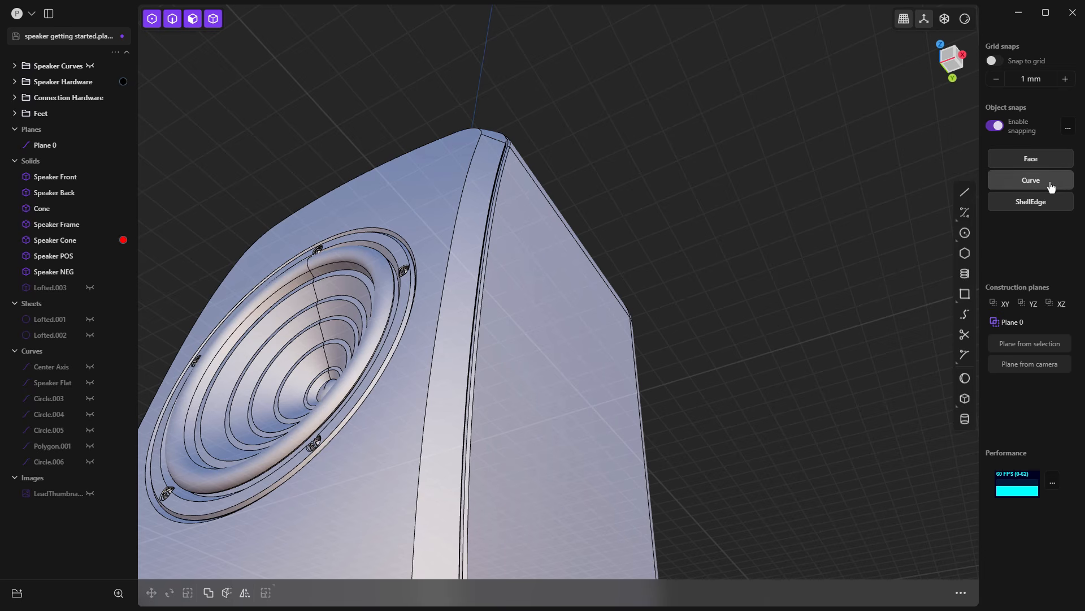
{"action": "left_click", "coordinate": [965, 192]}
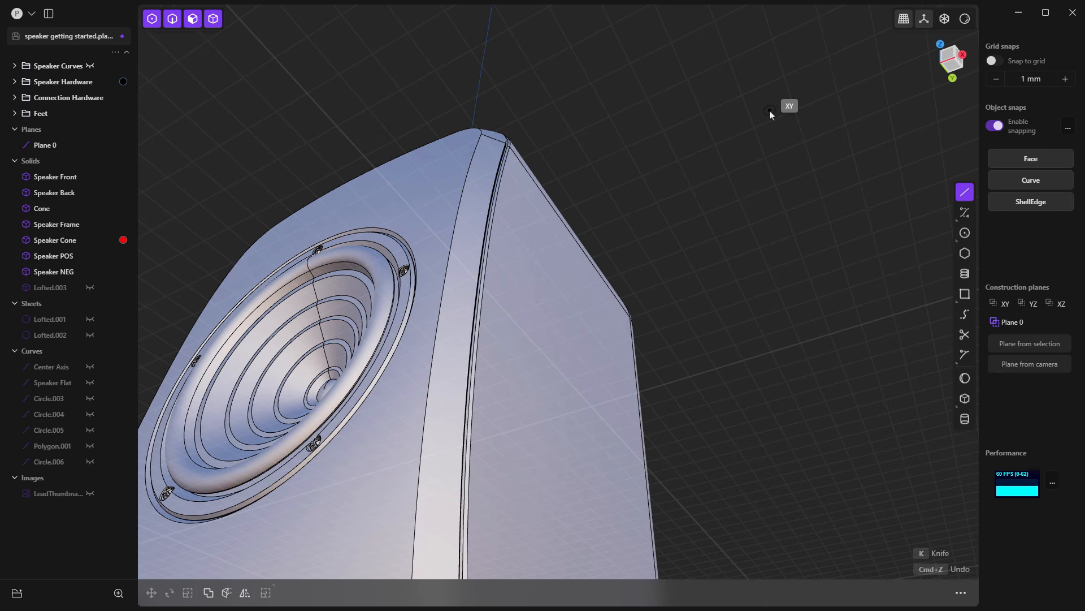
{"action": "key", "text": "7"}
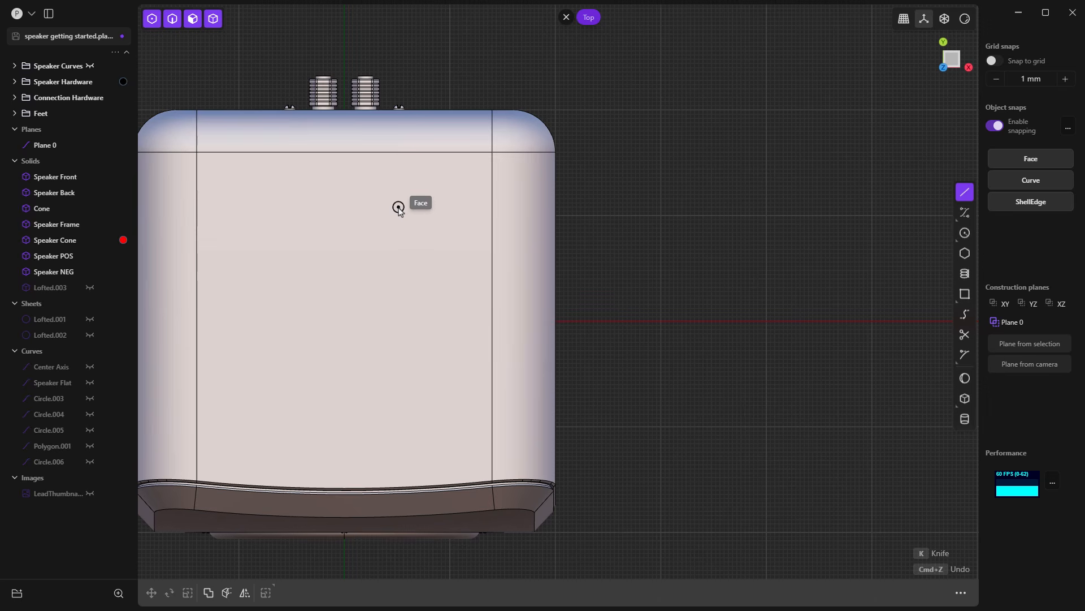
{"action": "left_click", "coordinate": [609, 189]}
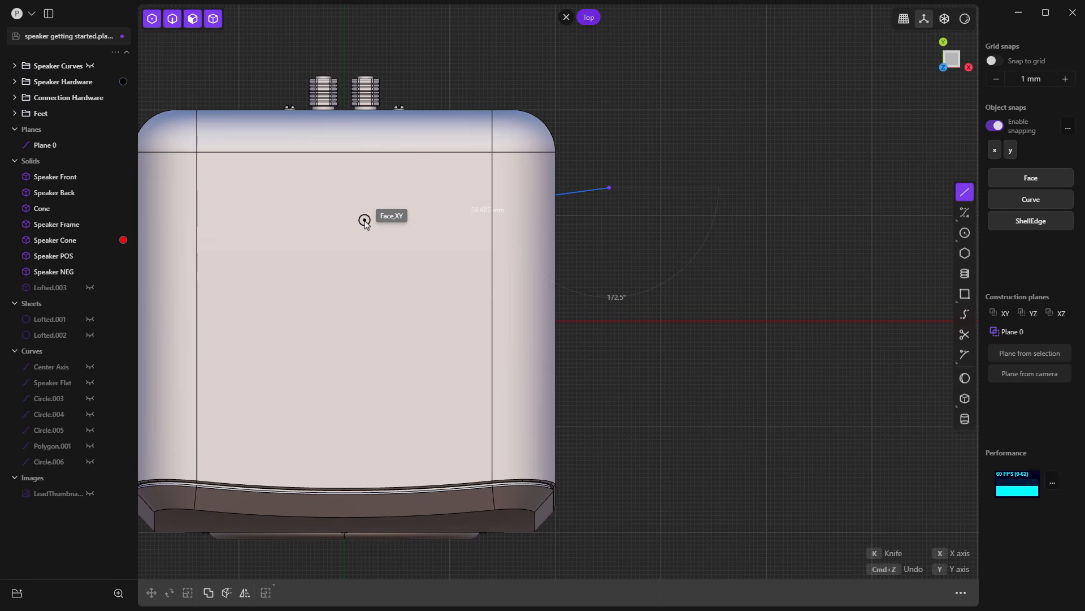
{"action": "left_click", "coordinate": [344, 316]}
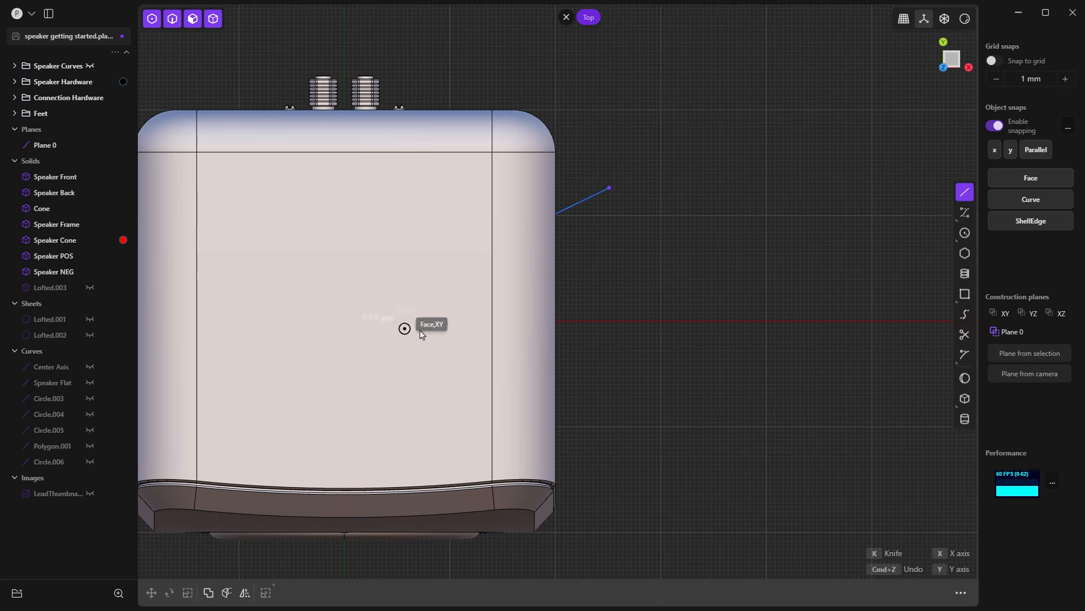
{"action": "left_click", "coordinate": [624, 320]}
{"action": "left_click", "coordinate": [609, 187]}
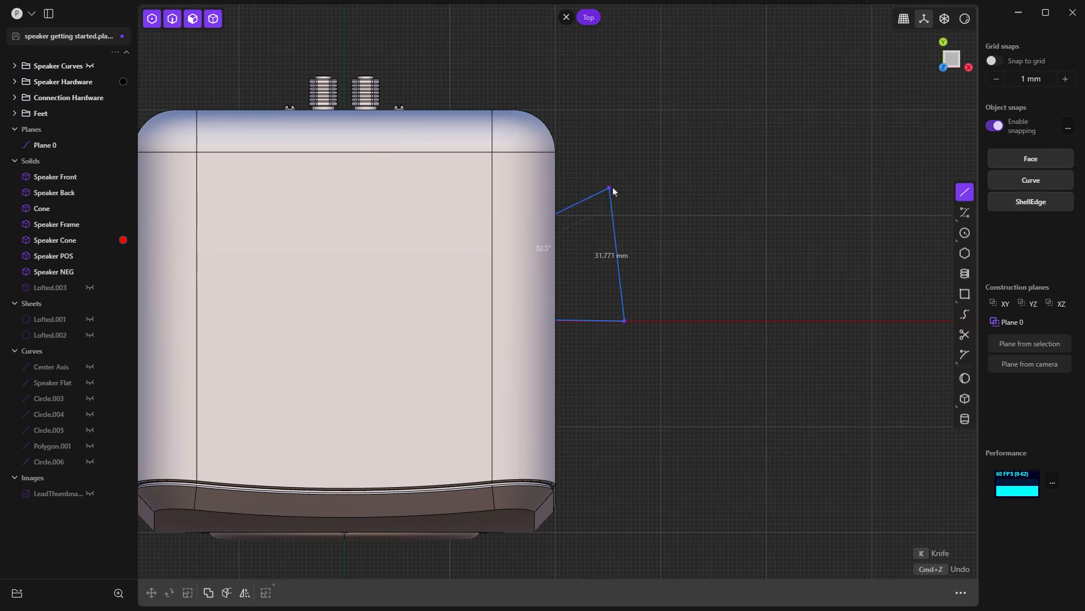
Step: Return to perspective, delete the triangular polyline beneath the speaker and orbit to an angled front view
{"action": "scroll", "coordinate": [647, 203], "scroll_direction": "down", "scroll_amount": 1}
{"action": "left_click", "coordinate": [649, 272]}
{"action": "scroll", "coordinate": [648, 272], "scroll_direction": "down", "scroll_amount": 2}
{"action": "middle_click_drag", "start_coordinate": [631, 406], "coordinate": [577, 378]}
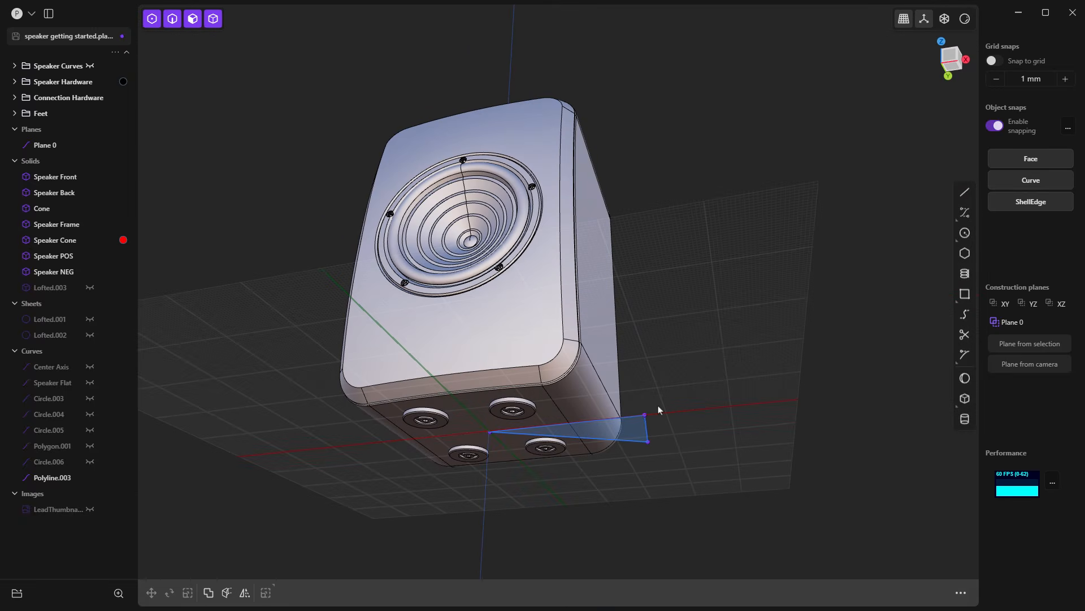
{"action": "left_click", "coordinate": [646, 416]}
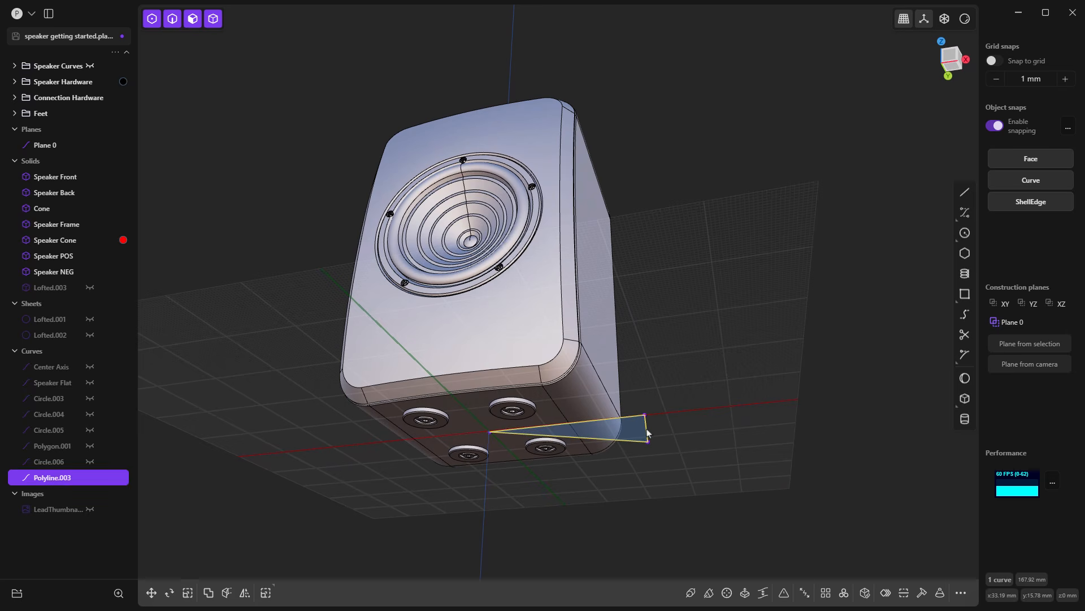
{"action": "key", "text": "Delete"}
{"action": "middle_click_drag", "start_coordinate": [645, 412], "coordinate": [592, 360]}
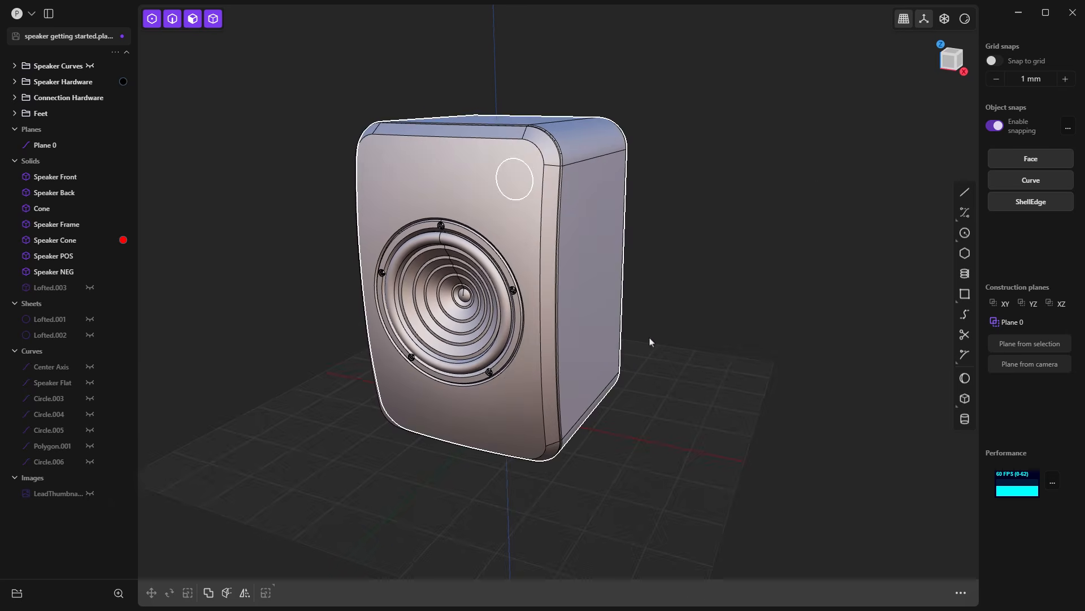
Step: Examine how the Line tool snaps to the speaker's side face without drawing, and collapse the object snap types
{"action": "left_click", "coordinate": [964, 194]}
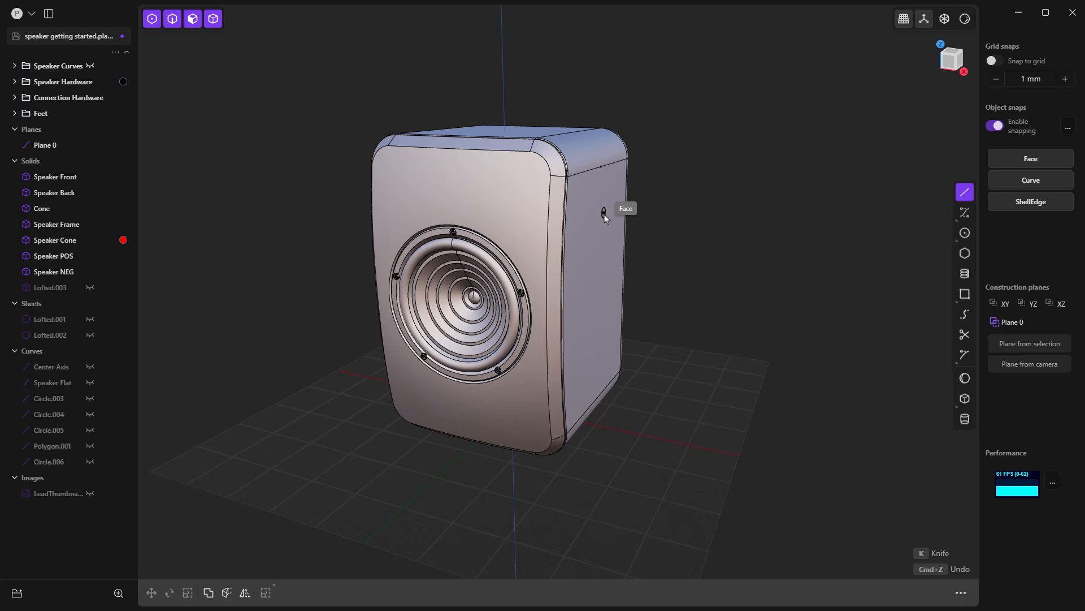
{"action": "middle_click_drag", "start_coordinate": [604, 215], "coordinate": [565, 225]}
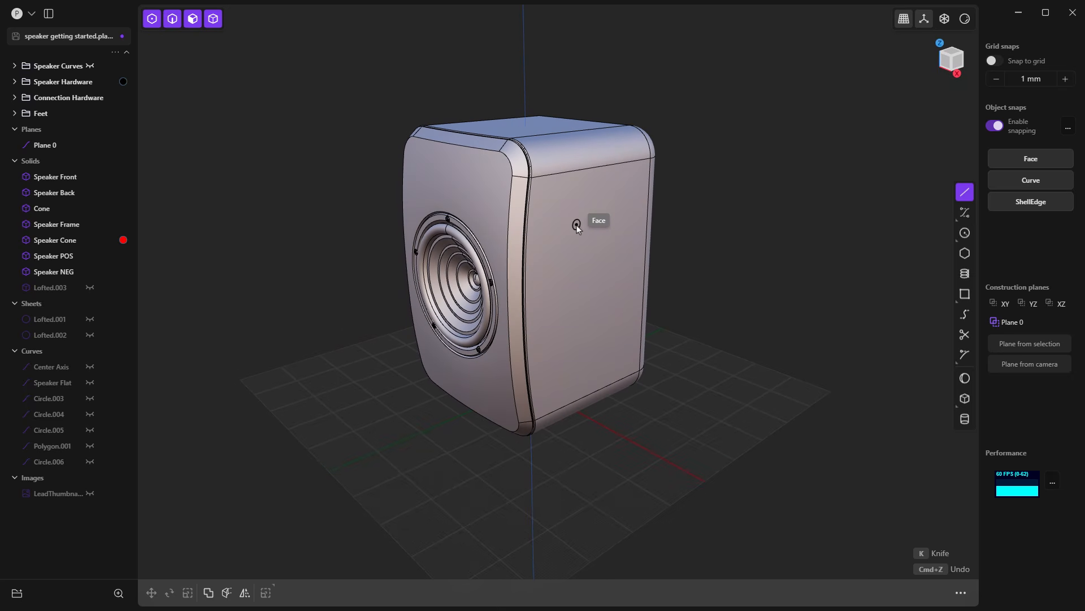
{"action": "middle_click_drag", "start_coordinate": [572, 231], "coordinate": [584, 166]}
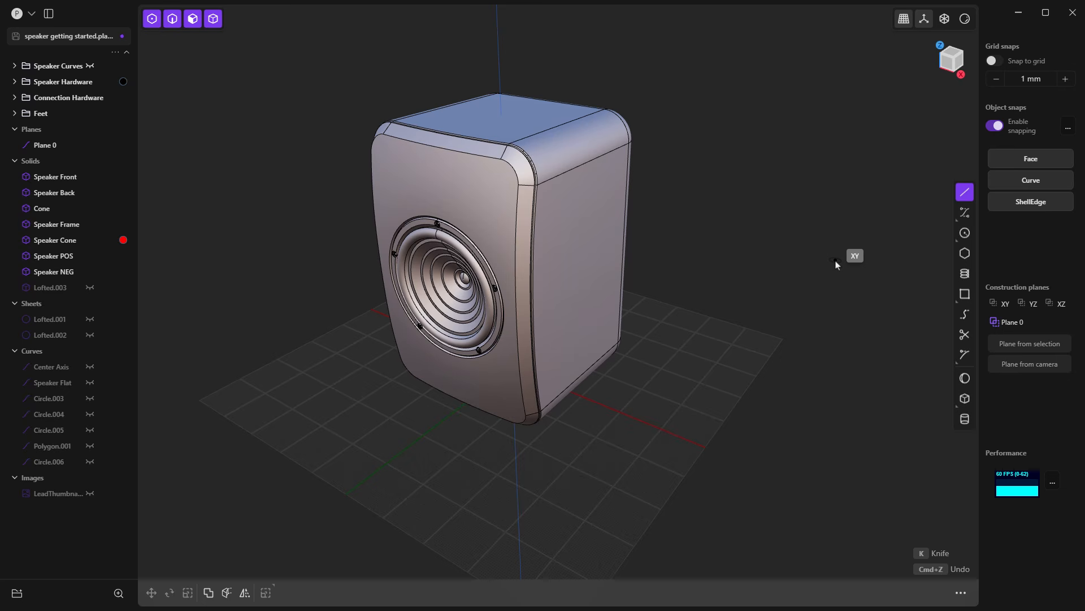
{"action": "key", "text": "Escape"}
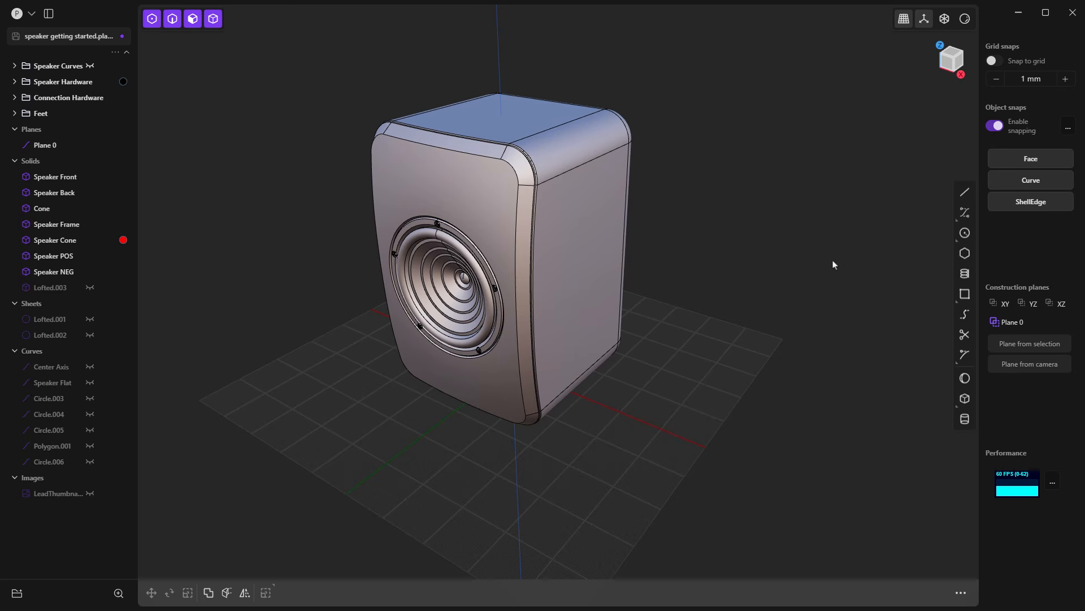
{"action": "left_click", "coordinate": [1068, 128]}
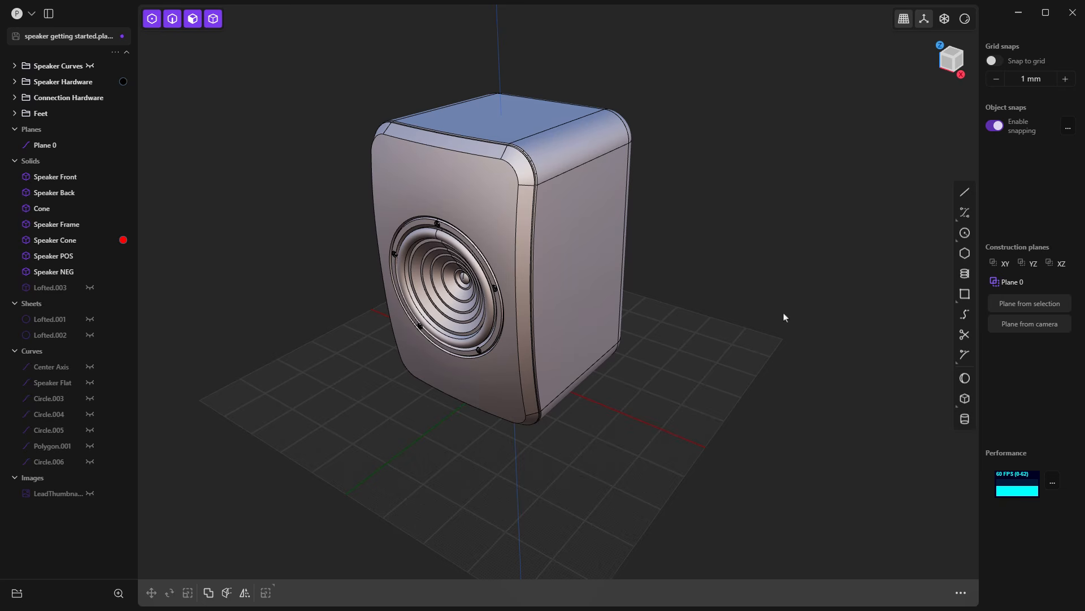
Step: Align the view to the XY construction plane, leave it and orbit to an angled view above the speaker
{"action": "left_click", "coordinate": [1000, 267]}
{"action": "left_click", "coordinate": [1002, 264]}
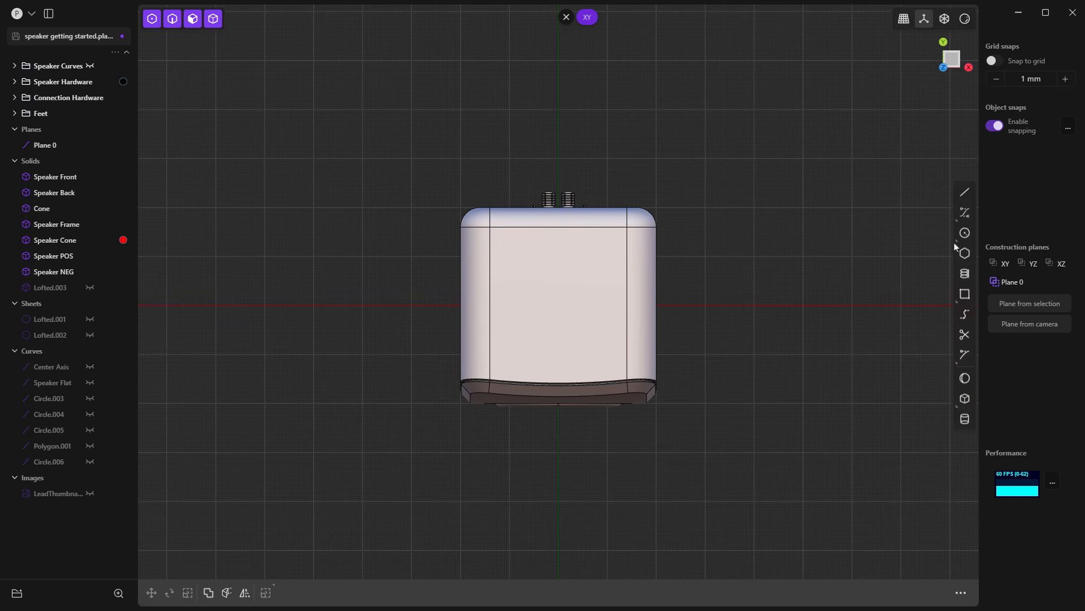
{"action": "left_click", "coordinate": [566, 17]}
{"action": "middle_click_drag", "start_coordinate": [626, 305], "coordinate": [602, 217]}
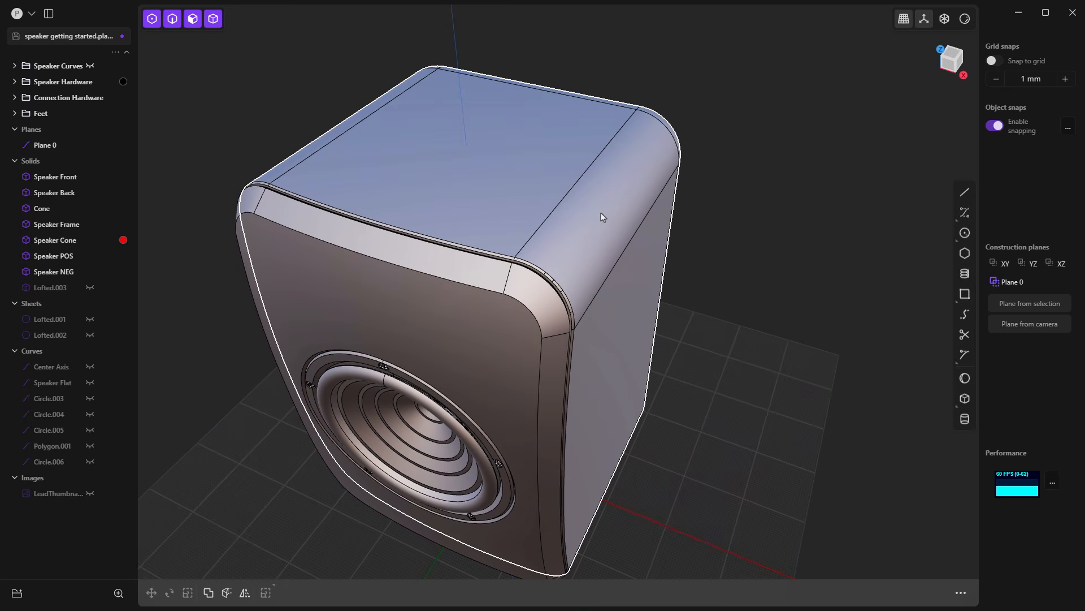
Step: Select Plane 0 in the outliner and clear the selection
{"action": "left_click", "coordinate": [45, 145]}
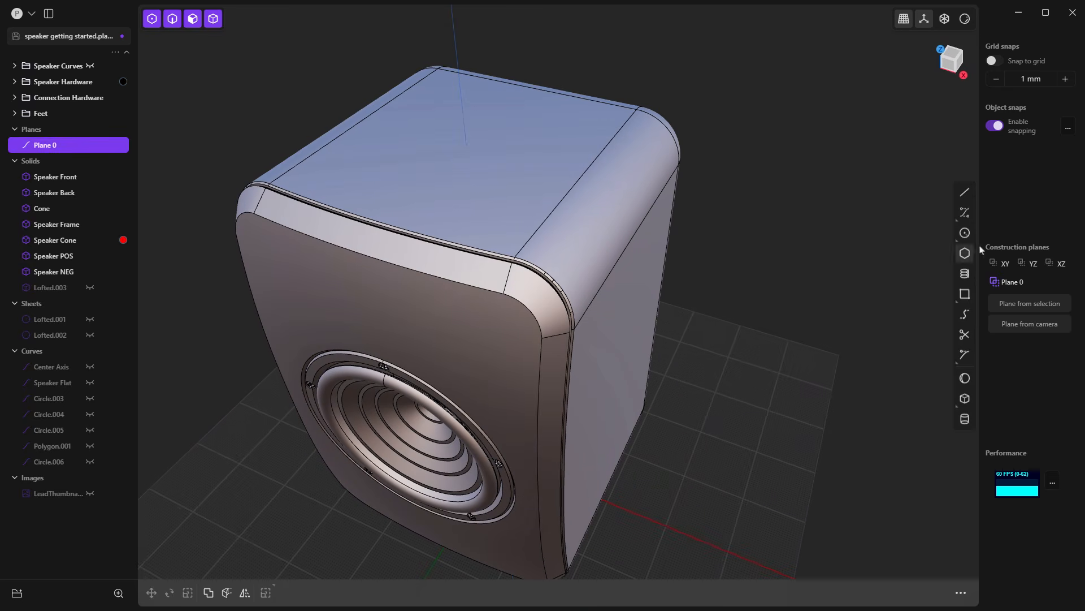
{"action": "left_click", "coordinate": [801, 349]}
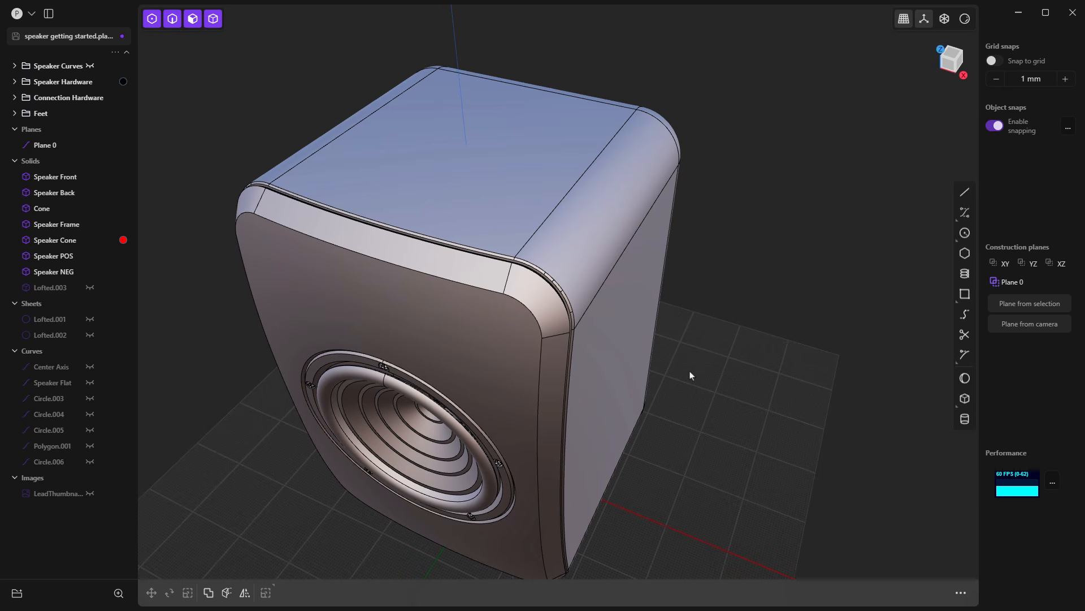
{"action": "middle_click_drag", "start_coordinate": [690, 373], "coordinate": [682, 360]}
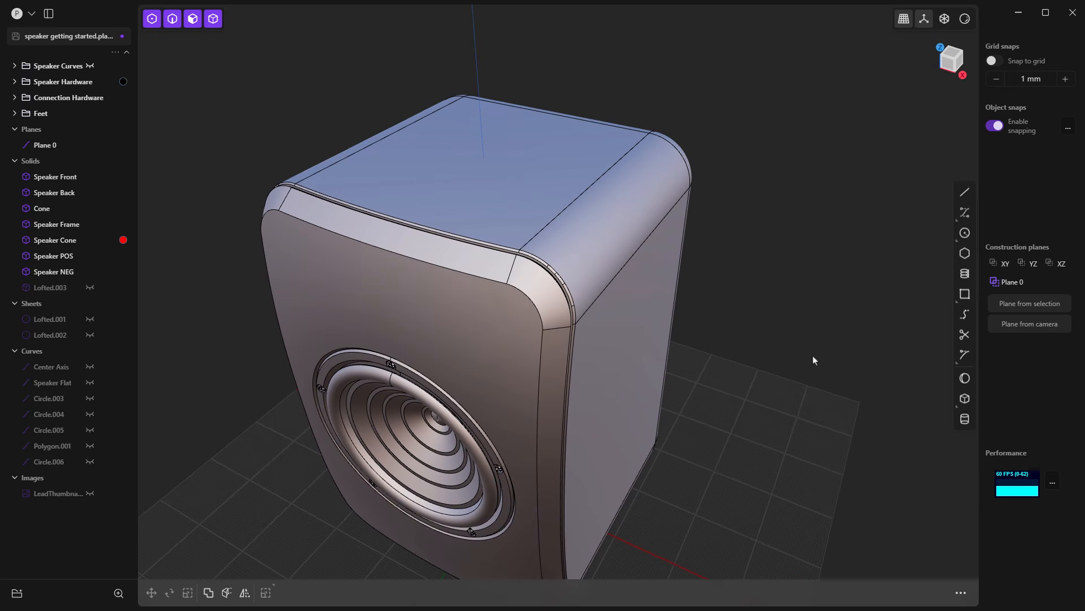
Step: Create a construction plane from the speaker's top face, save it as a custom plane and leave the plane view
{"action": "left_click", "coordinate": [557, 152]}
{"action": "key", "text": "o"}
{"action": "left_click", "coordinate": [1012, 304]}
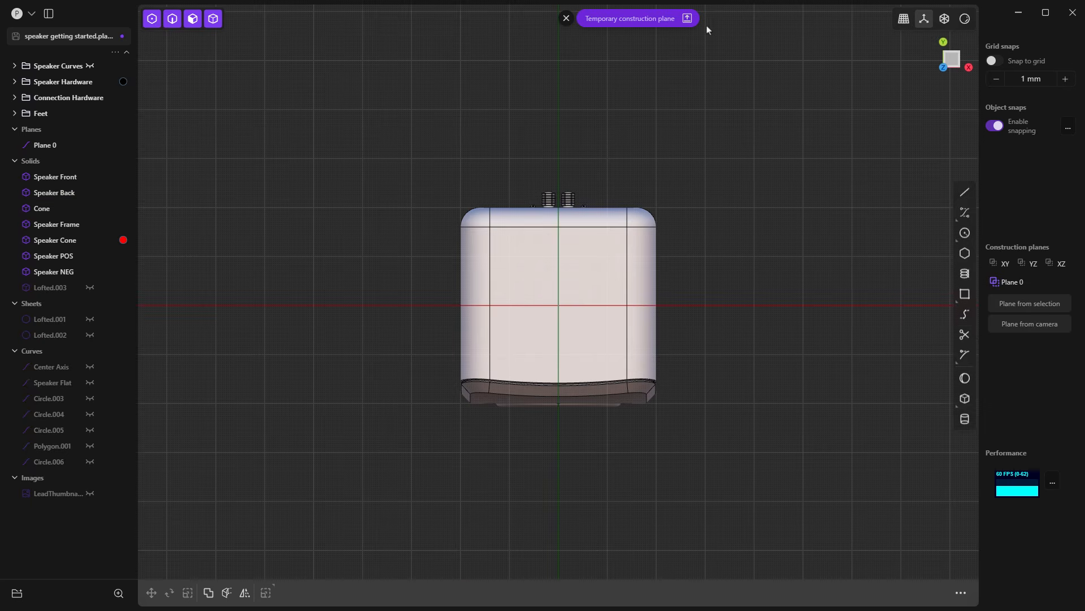
{"action": "left_click", "coordinate": [688, 18]}
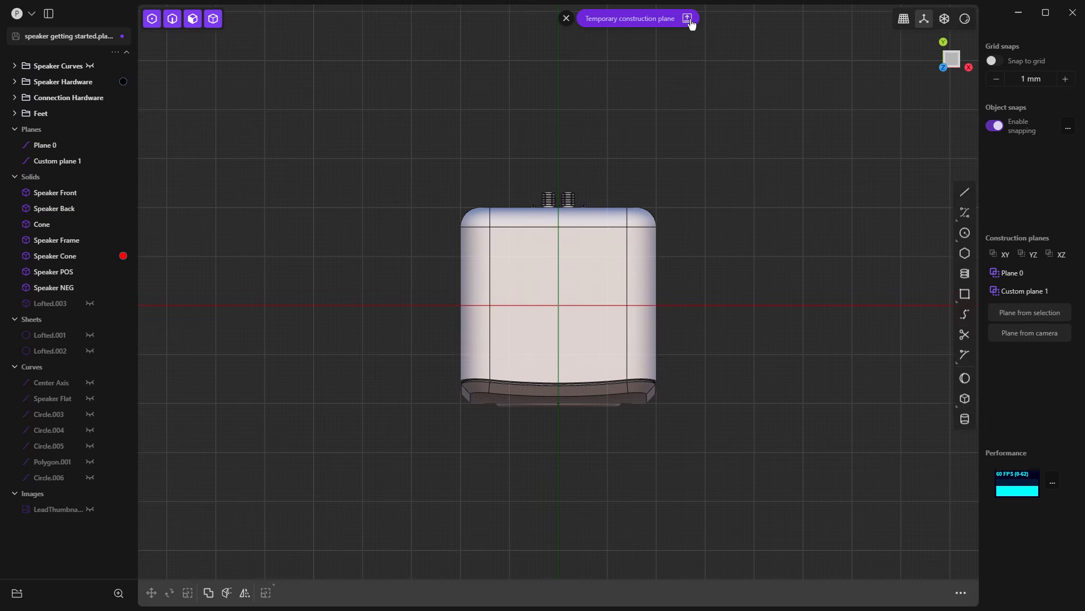
{"action": "left_click", "coordinate": [566, 19]}
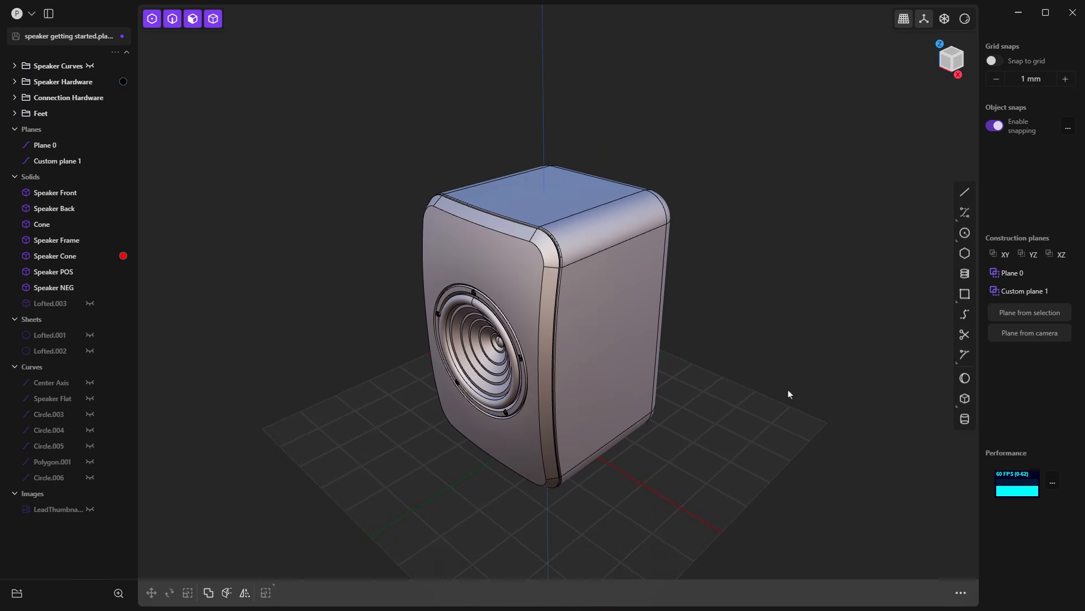
Step: Create a construction plane from the current camera angle, save it as a custom plane and leave the plane view
{"action": "left_click", "coordinate": [1031, 334]}
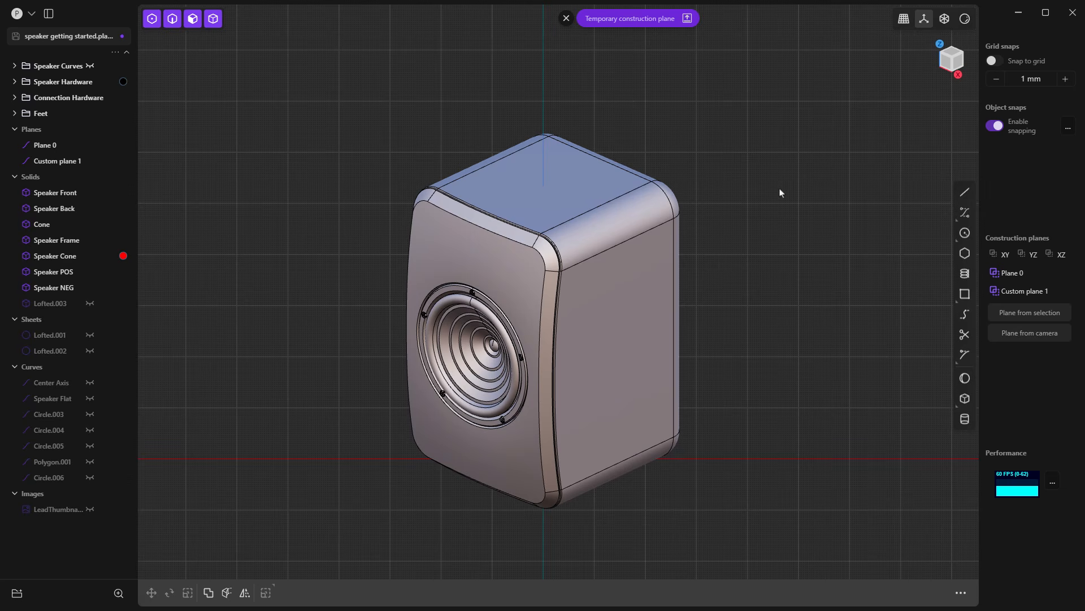
{"action": "left_click", "coordinate": [687, 18]}
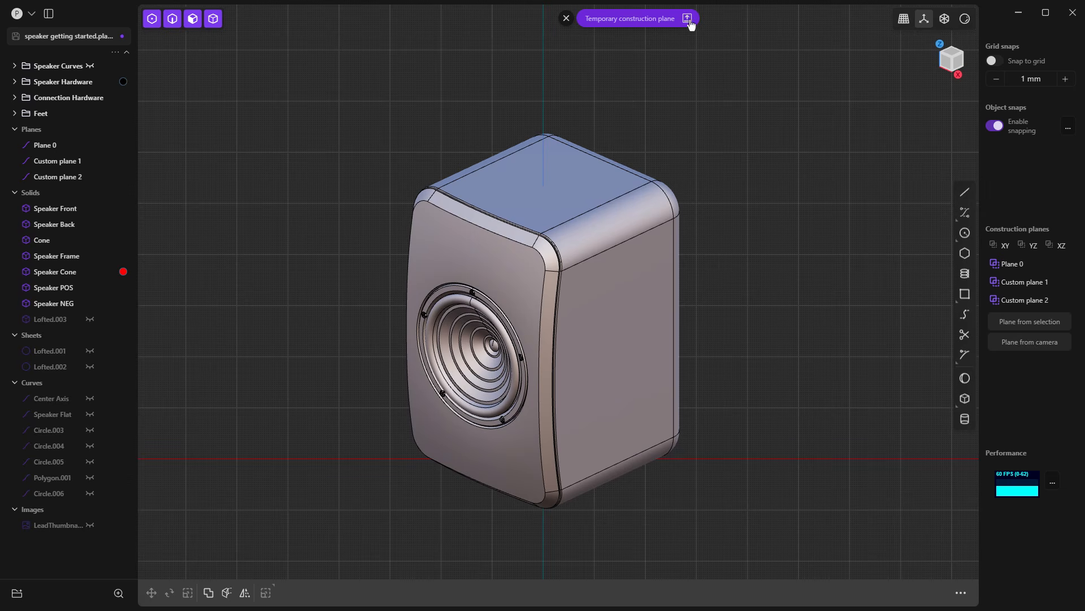
{"action": "left_click", "coordinate": [567, 19]}
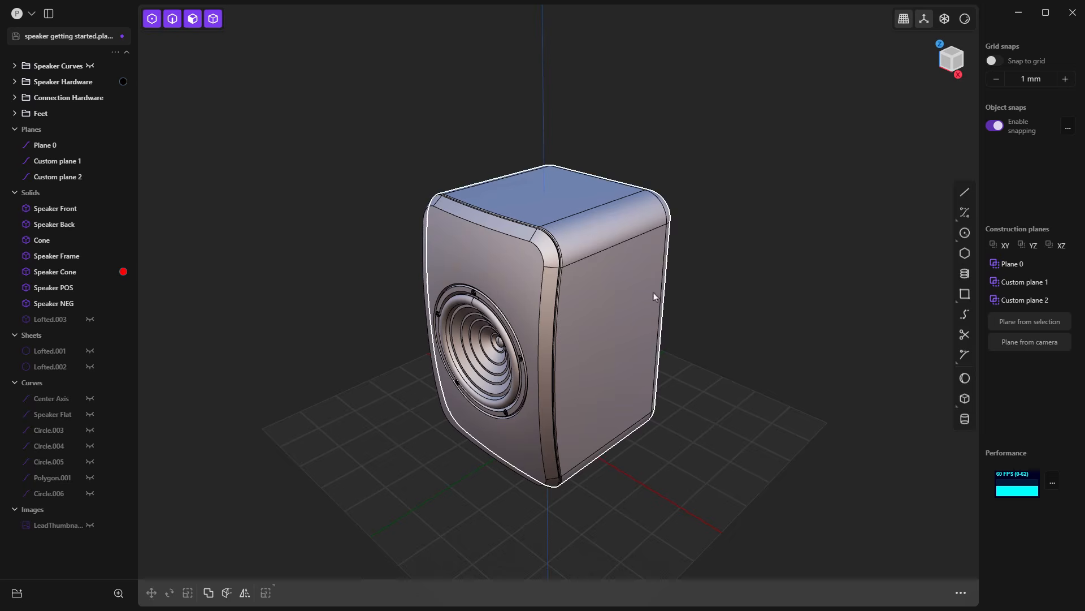
Step: Activate Custom plane 2 and align the view to it
{"action": "left_click", "coordinate": [1025, 300]}
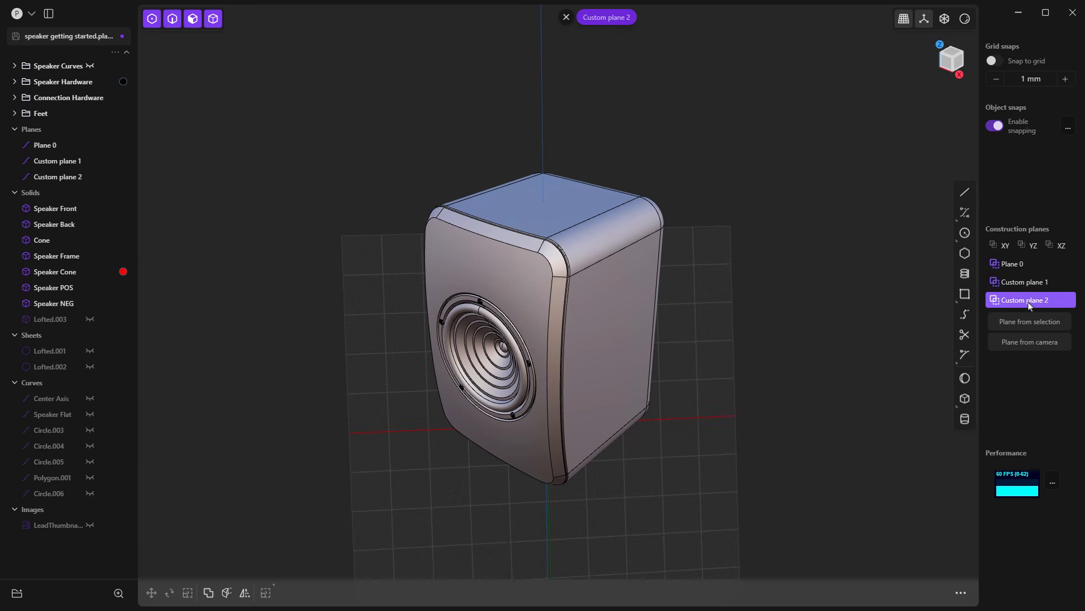
{"action": "left_click", "coordinate": [1027, 302]}
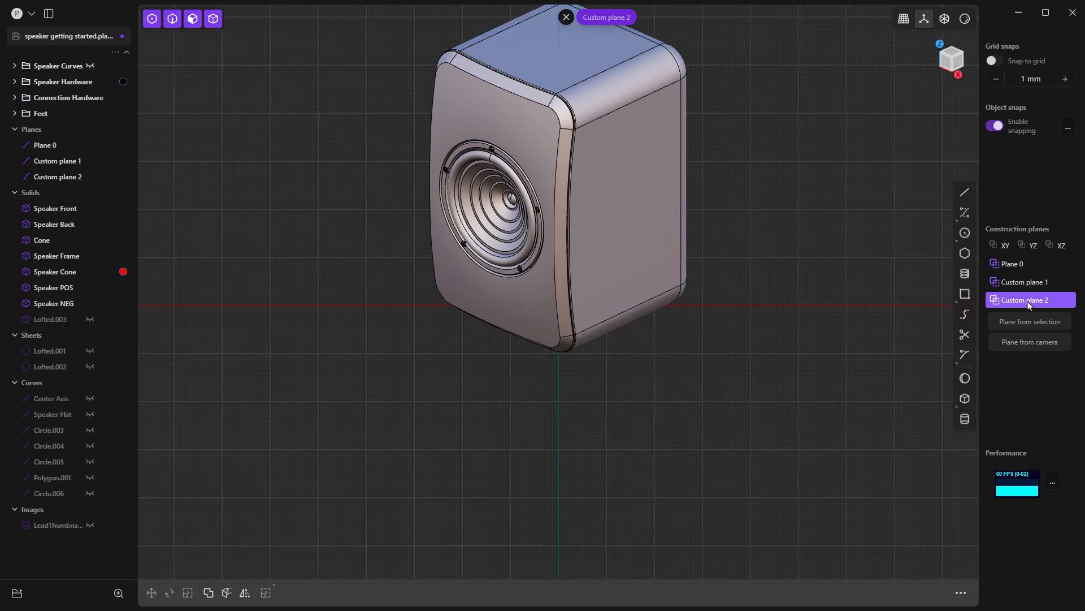
Step: Leave the Custom plane 2 view and bring the whole speaker back into a perspective view
{"action": "left_click", "coordinate": [566, 17]}
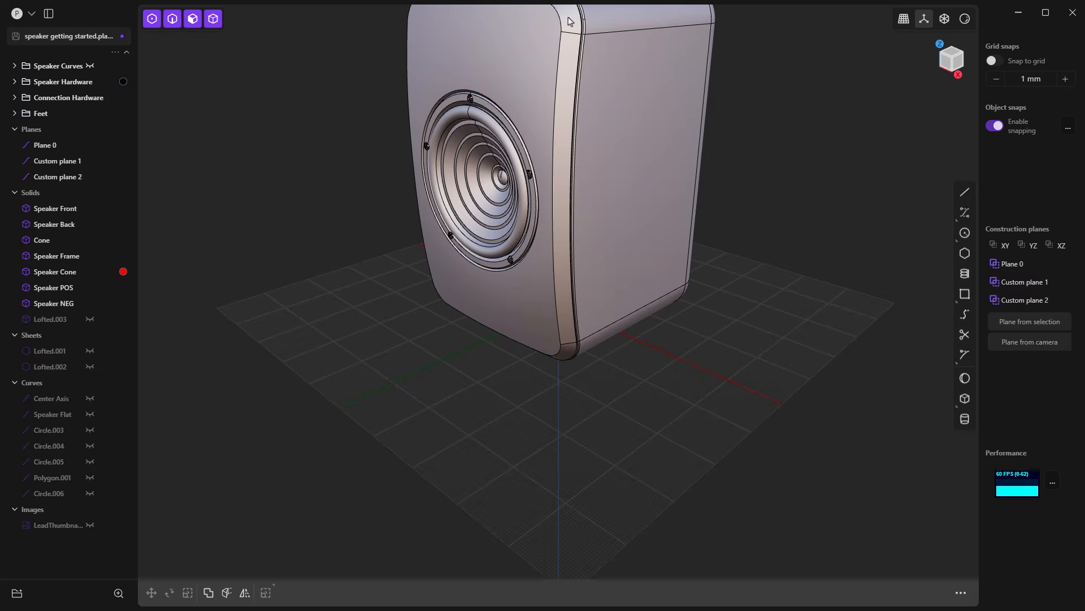
{"action": "middle_click_drag", "start_coordinate": [738, 216], "coordinate": [714, 346], "text": "shift"}
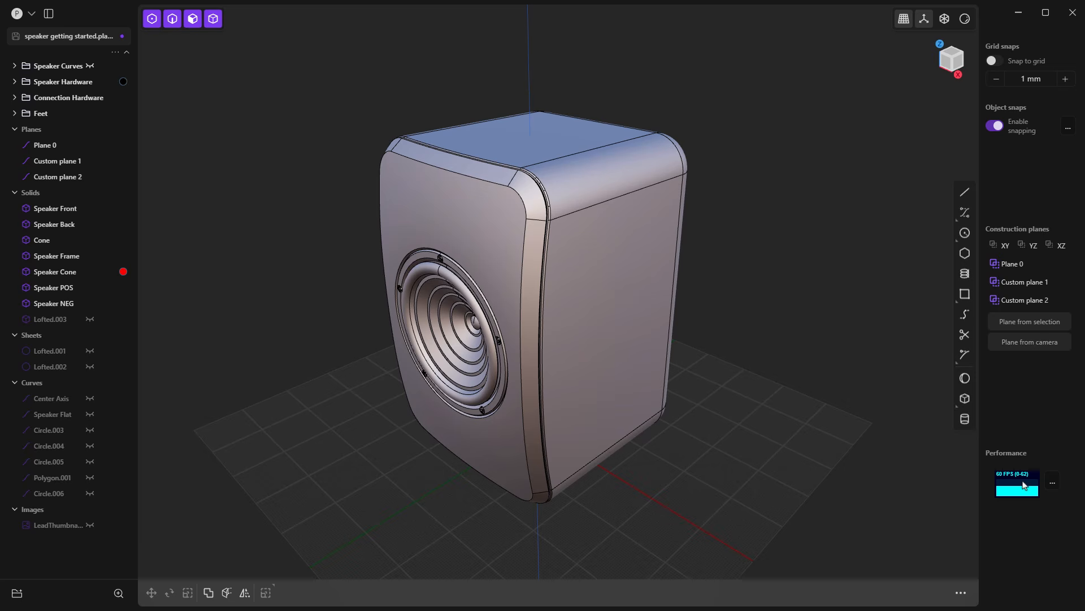
Step: Expand and collapse the performance graphs, and review the GPU rendering and CPU faceting quality options in the performance preferences
{"action": "left_click", "coordinate": [1054, 485]}
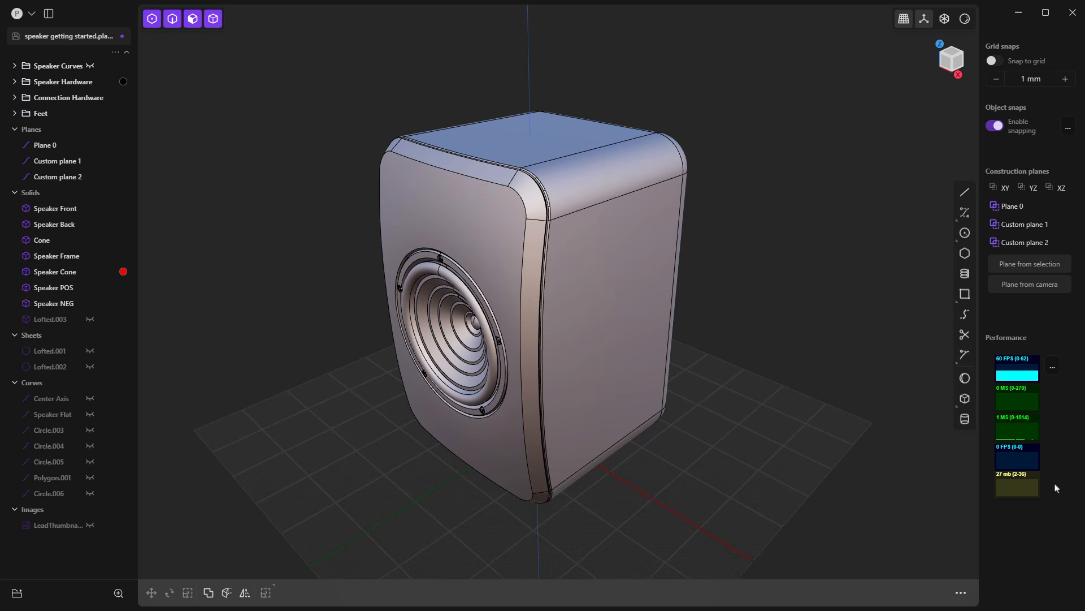
{"action": "left_click", "coordinate": [1054, 373]}
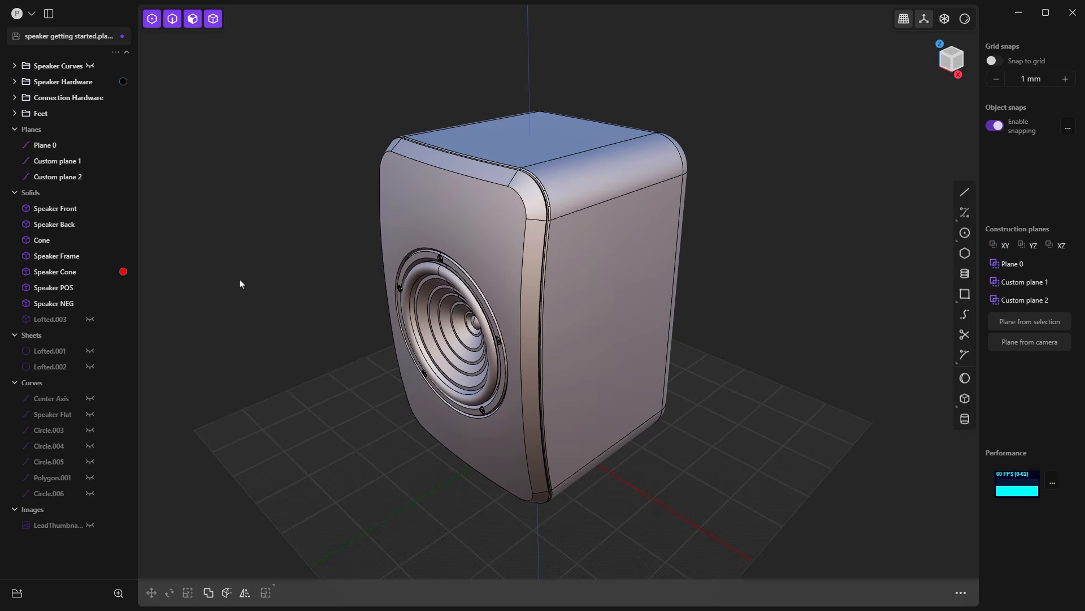
{"action": "left_click", "coordinate": [31, 13]}
{"action": "left_click", "coordinate": [99, 169]}
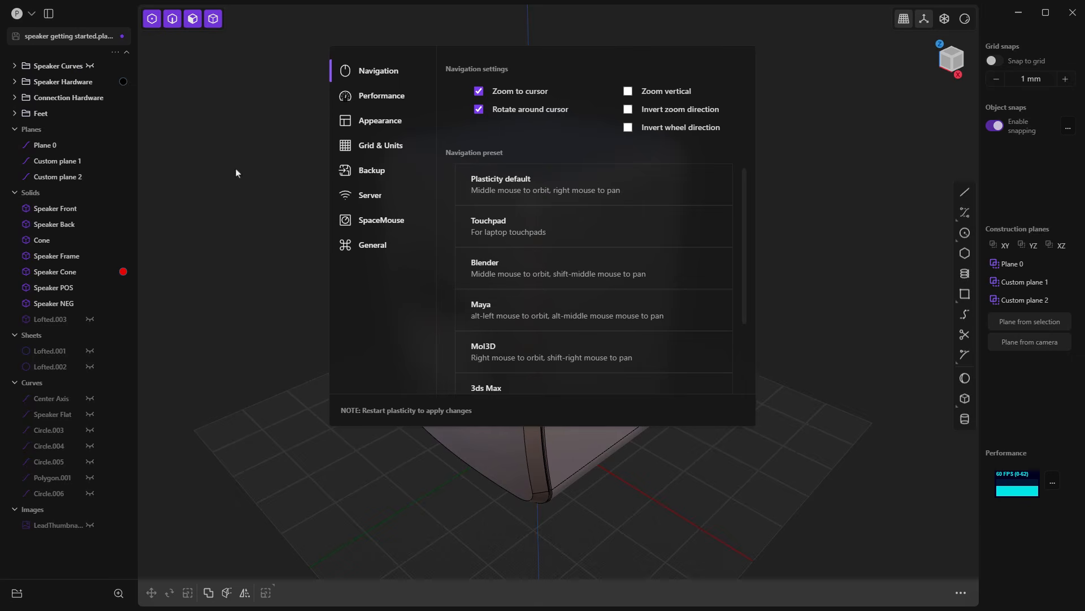
{"action": "left_click", "coordinate": [380, 97]}
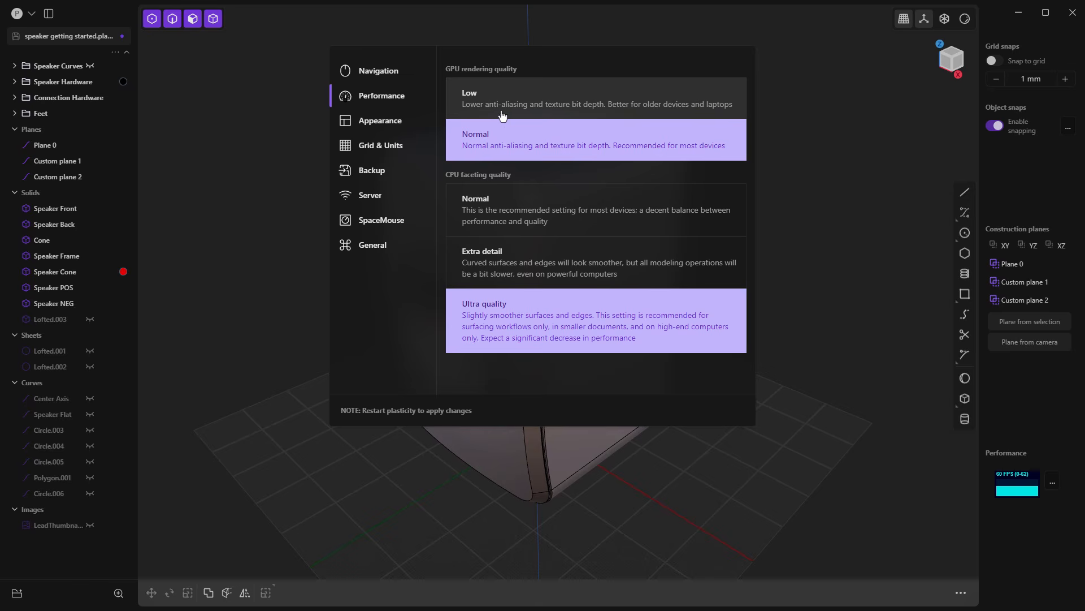
{"action": "left_click", "coordinate": [825, 169]}
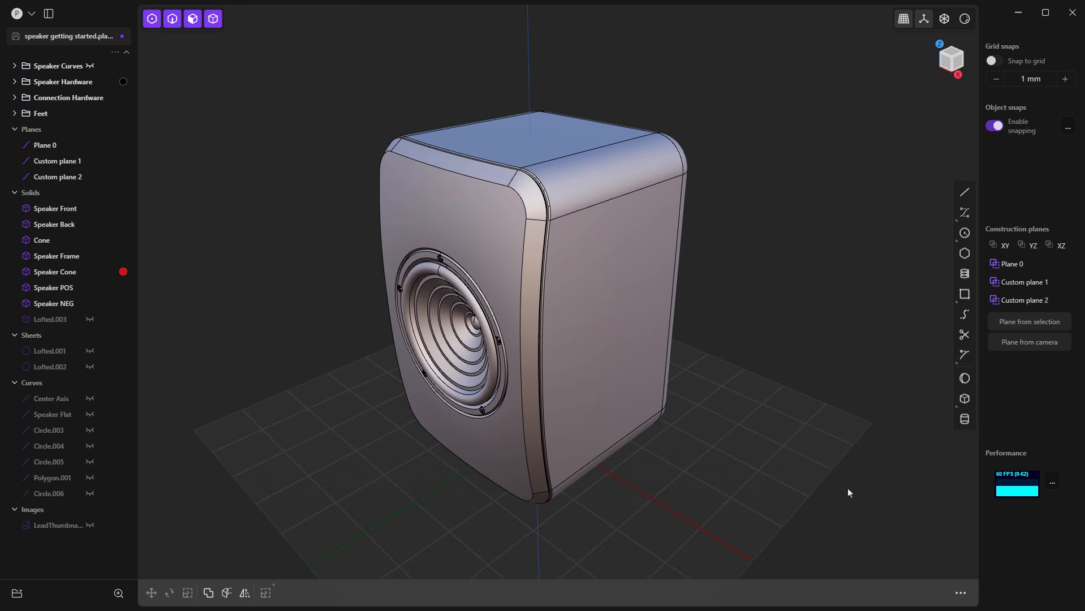
Step: Inspect the selection measurements of the Speaker Back solid, its upper side edge and its rounded upper face, and clear the selection
{"action": "left_click", "coordinate": [576, 310]}
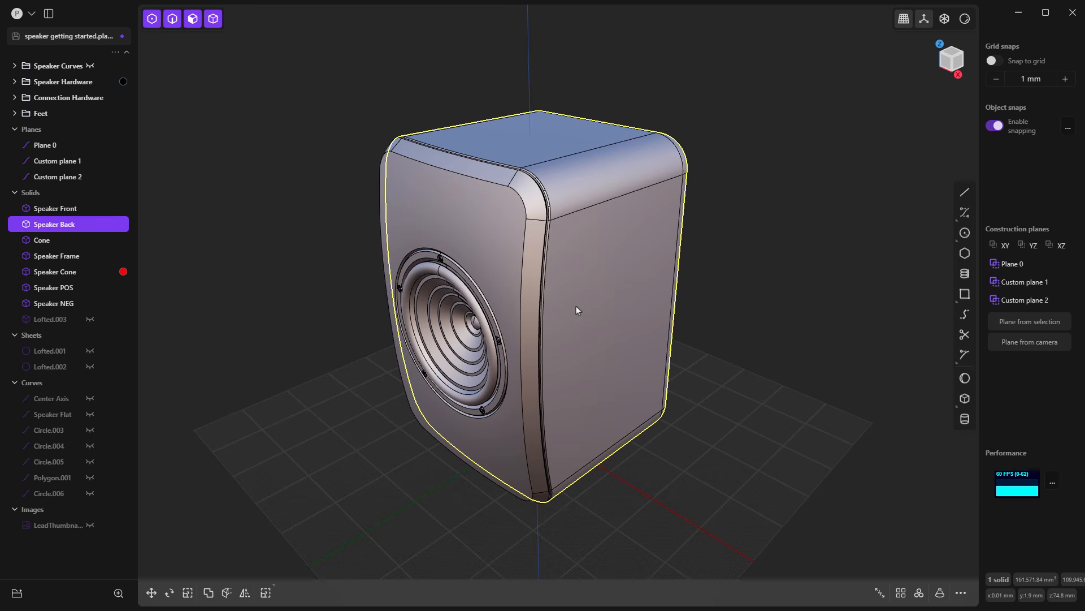
{"action": "left_click", "coordinate": [601, 202]}
{"action": "key", "text": "f"}
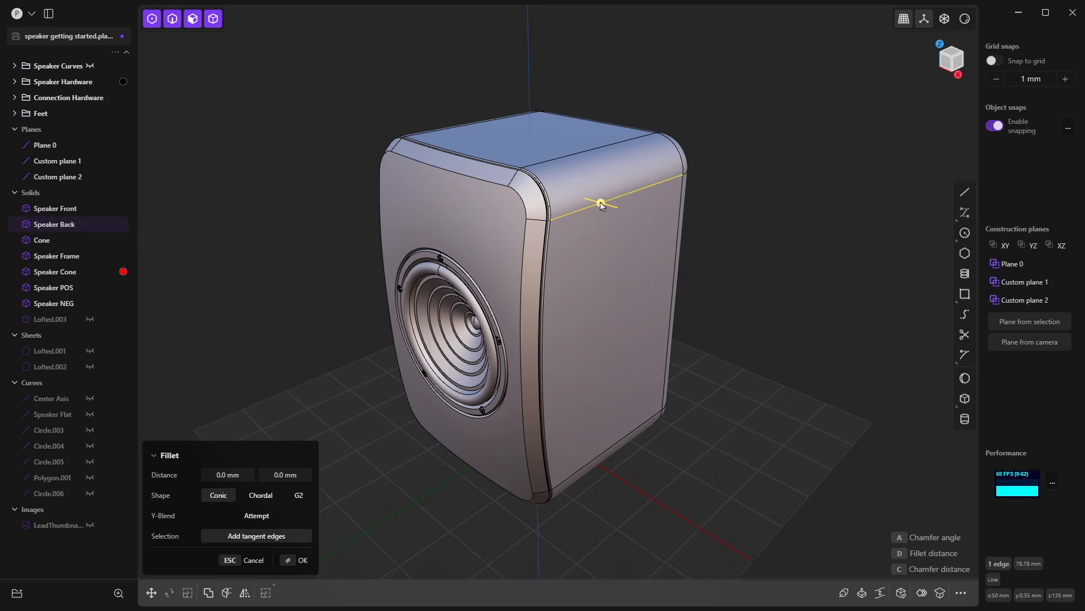
{"action": "left_click_drag", "start_coordinate": [600, 204], "coordinate": [571, 186]}
{"action": "key", "text": "Return"}
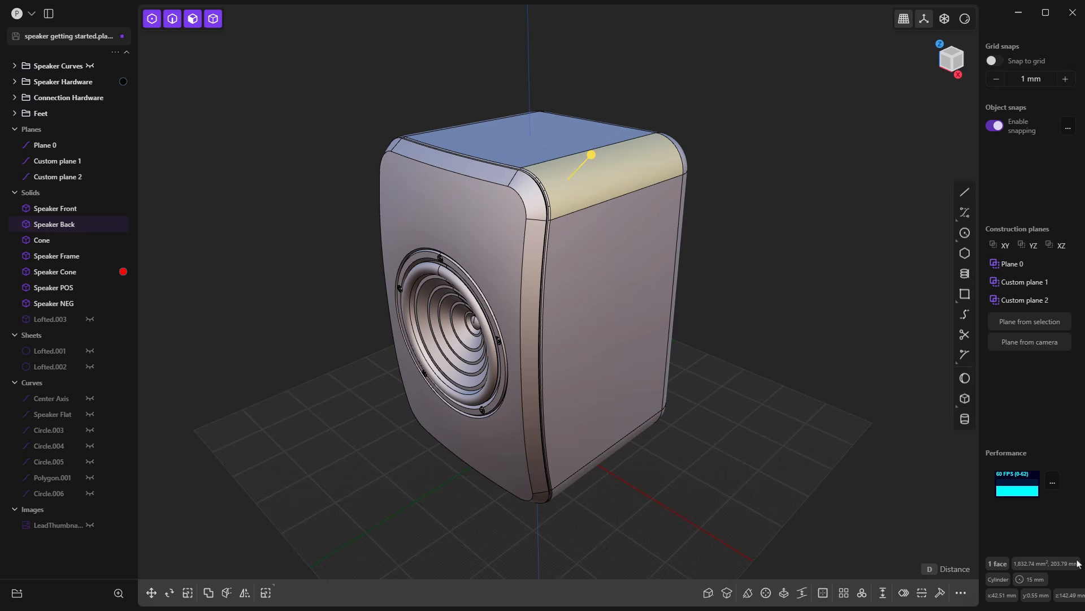
{"action": "mouse_move", "coordinate": [1066, 570]}
{"action": "mouse_move", "coordinate": [1045, 585]}
{"action": "left_click", "coordinate": [864, 242]}
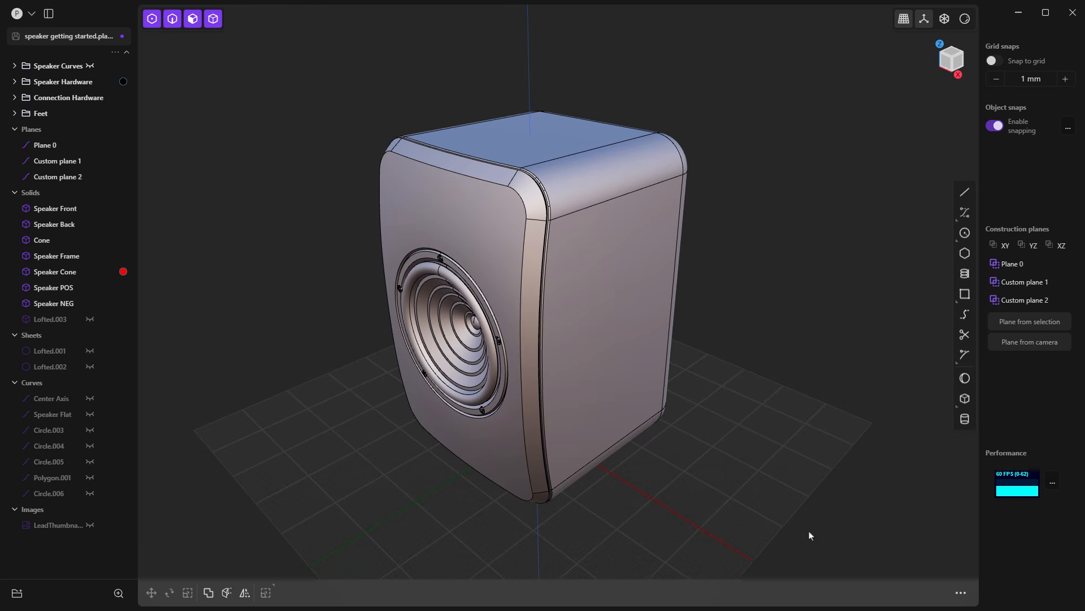
Step: Add the Polygon command to the favorites from the full command list and close the list
{"action": "left_click", "coordinate": [961, 593]}
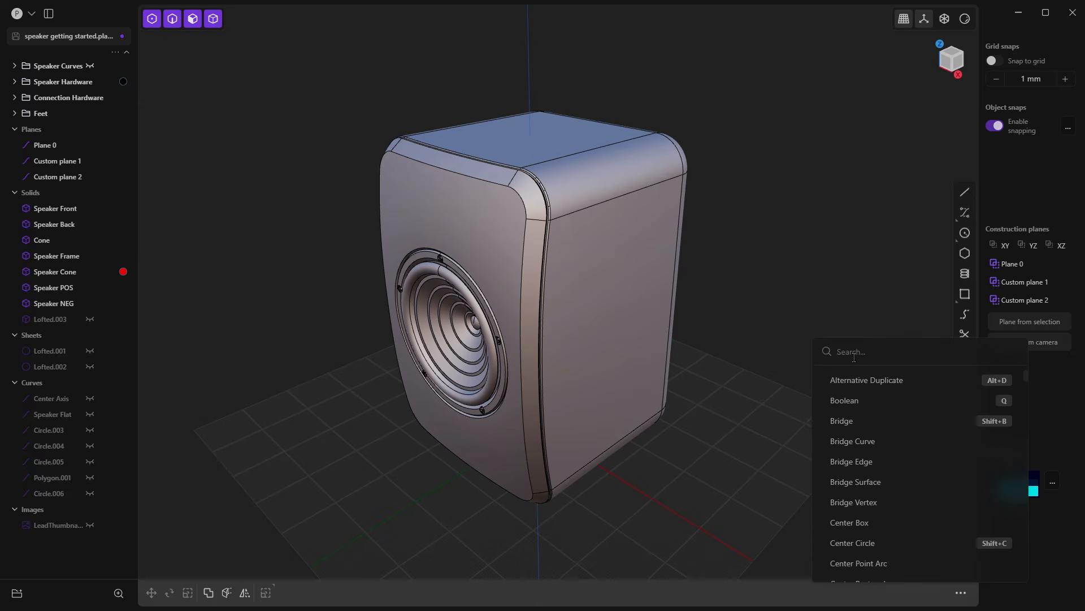
{"action": "scroll", "coordinate": [891, 430], "scroll_direction": "down", "scroll_amount": 10}
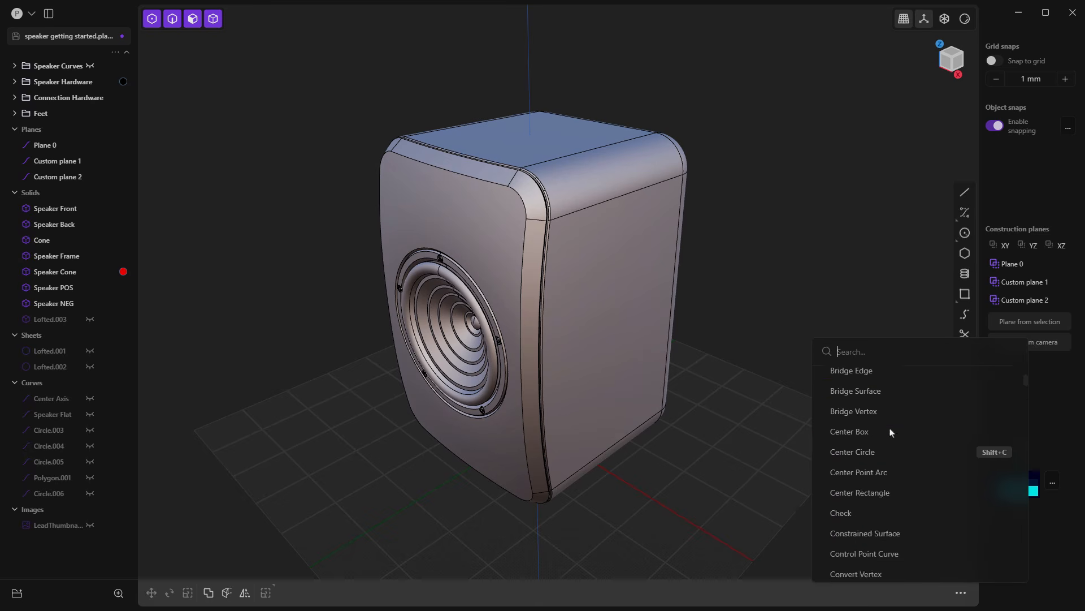
{"action": "scroll", "coordinate": [891, 435], "scroll_direction": "down", "scroll_amount": 5}
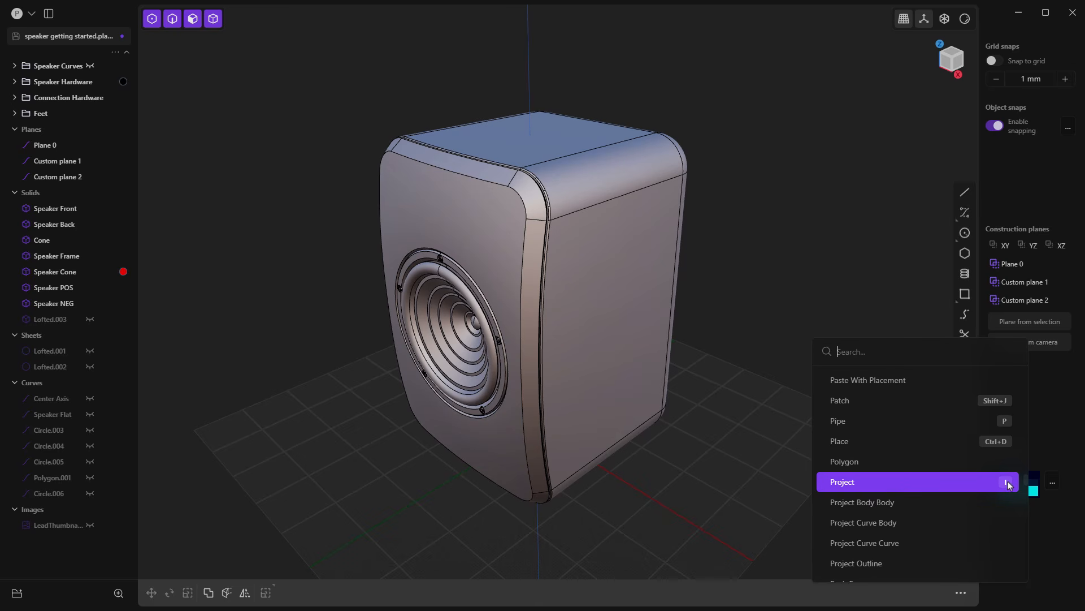
{"action": "right_click", "coordinate": [871, 462]}
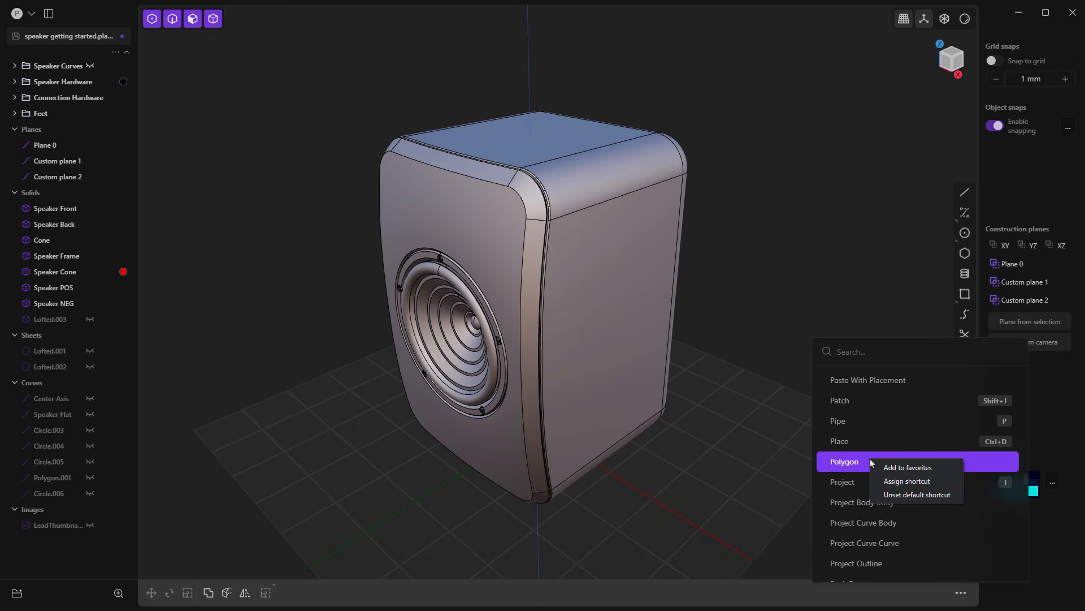
{"action": "left_click", "coordinate": [927, 474]}
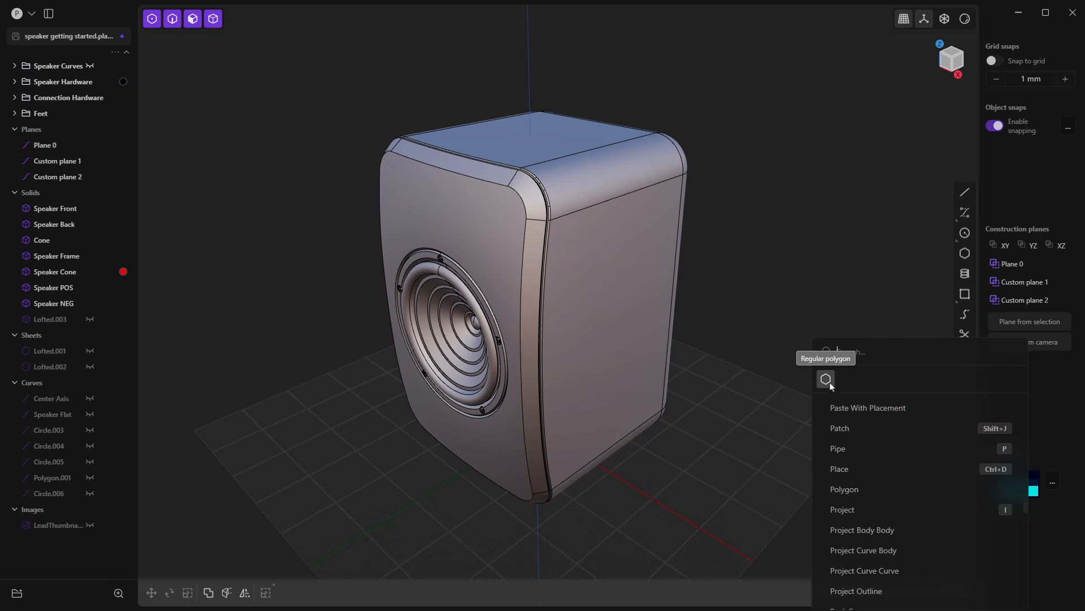
{"action": "left_click", "coordinate": [793, 232]}
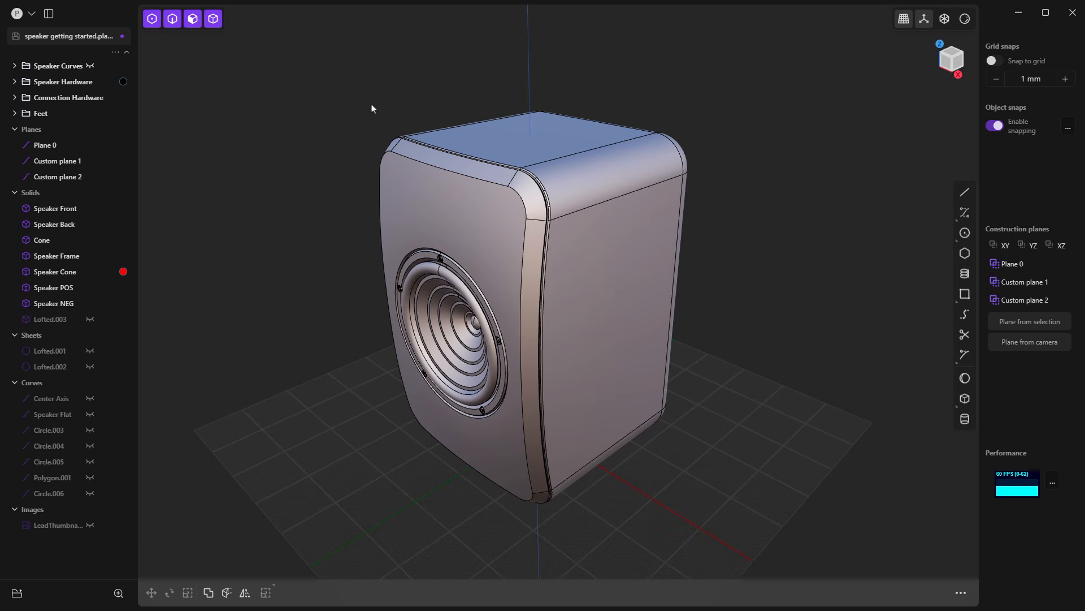
Step: Start Polygon from the favorites, draw a five-sided polygon on the ground grid beside the speaker, and extrude it upward into a solid
{"action": "key", "text": "f"}
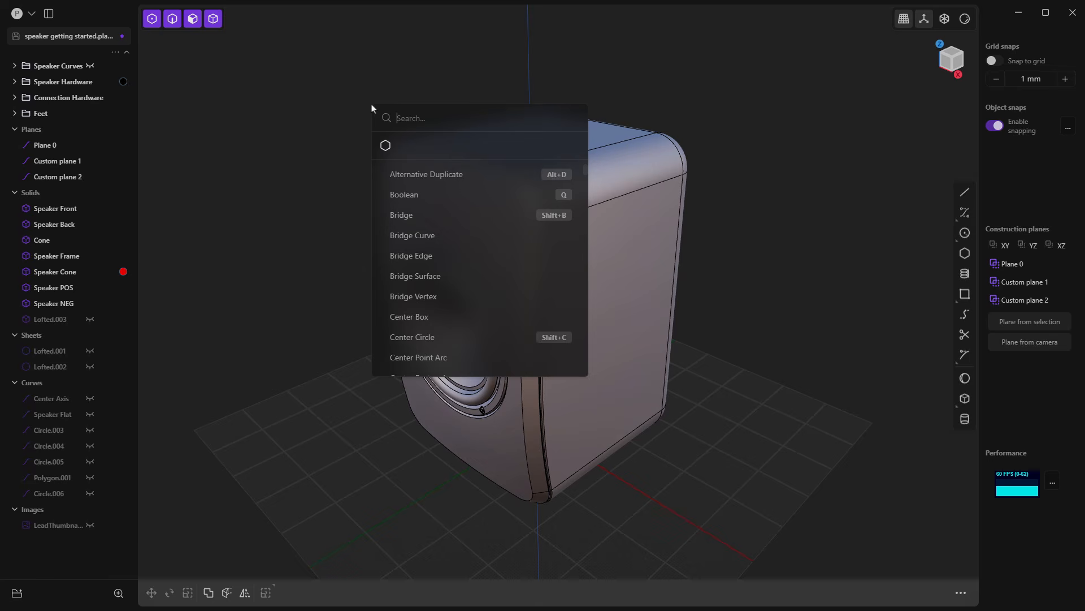
{"action": "left_click", "coordinate": [385, 146]}
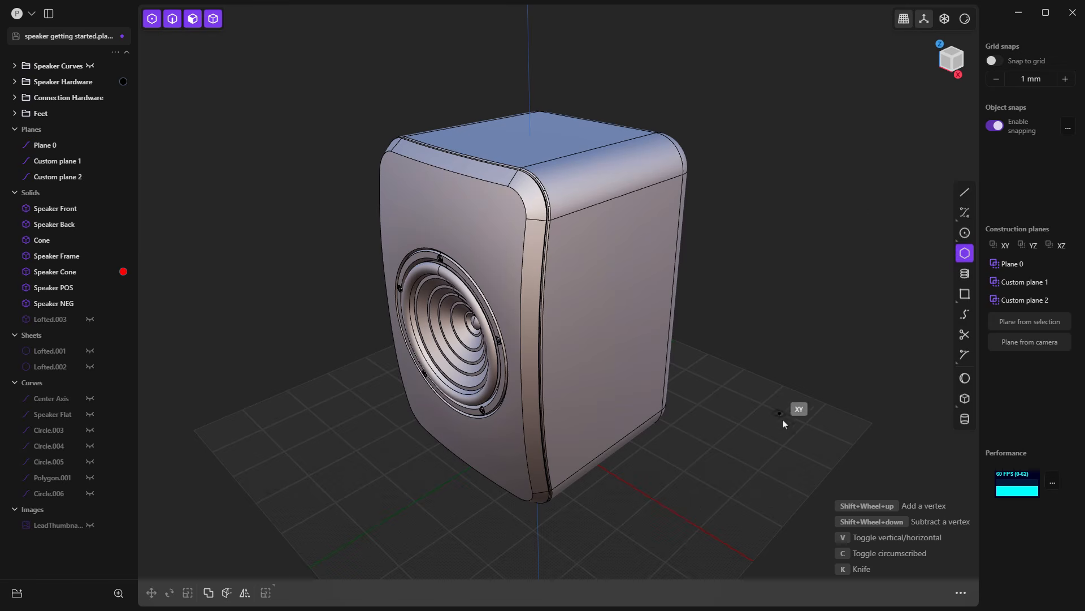
{"action": "left_click", "coordinate": [783, 421]}
{"action": "left_click", "coordinate": [762, 458]}
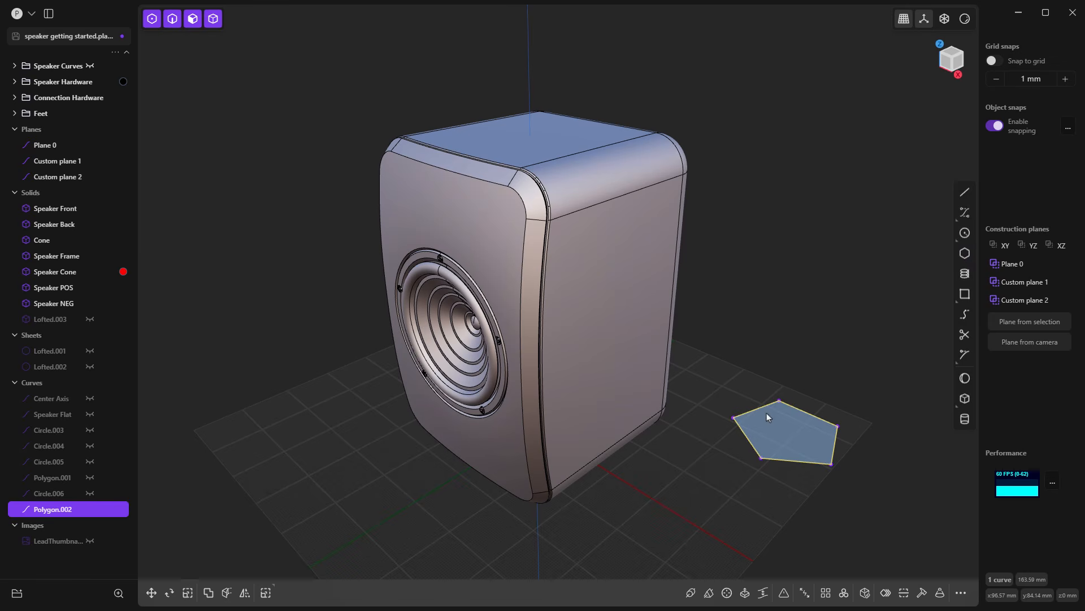
{"action": "key", "text": "e"}
{"action": "left_click_drag", "start_coordinate": [775, 368], "coordinate": [780, 339]}
{"action": "right_click", "coordinate": [831, 362]}
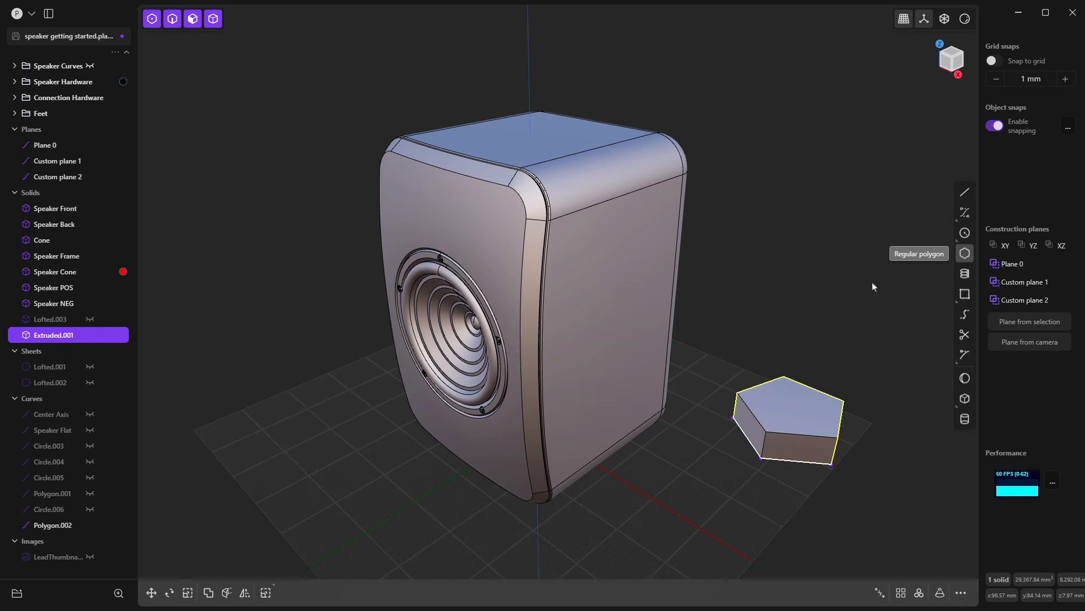
Step: Delete the extruded pentagon solid and its source polygon curve
{"action": "left_click", "coordinate": [802, 309]}
{"action": "left_click", "coordinate": [789, 389]}
{"action": "key", "text": "Delete"}
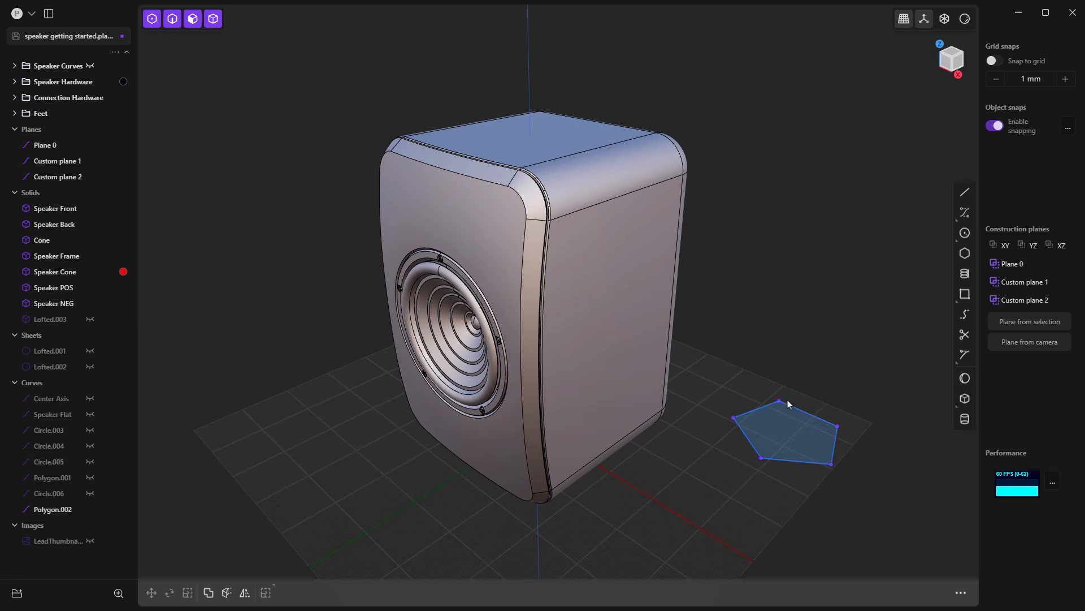
{"action": "key", "text": "Delete"}
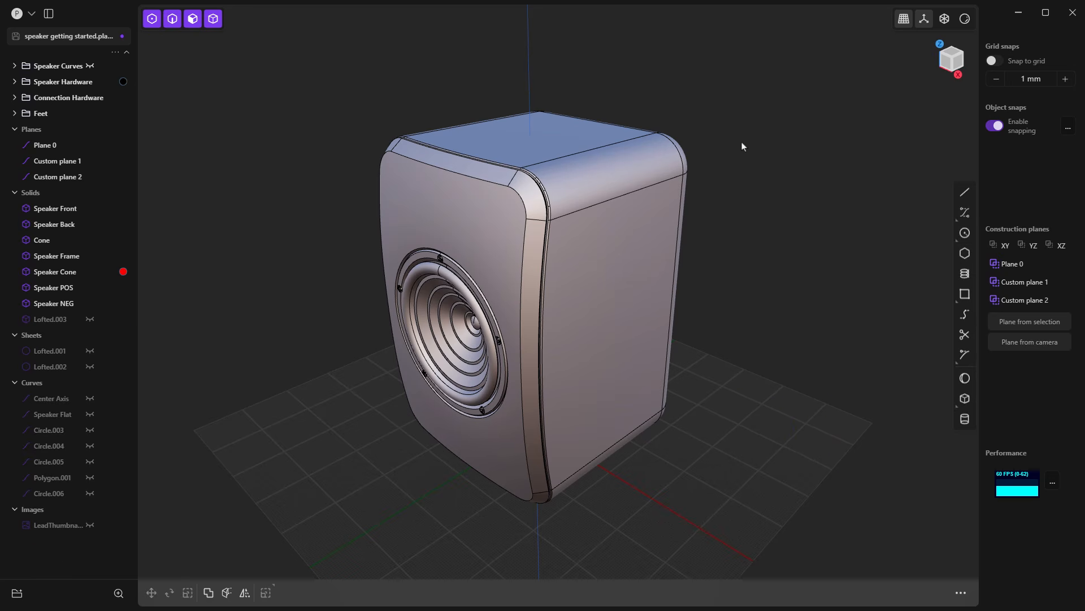
Step: Find "poly" in the command search, remove Polygon from the favorites, and recheck the full command list
{"action": "key", "text": "f"}
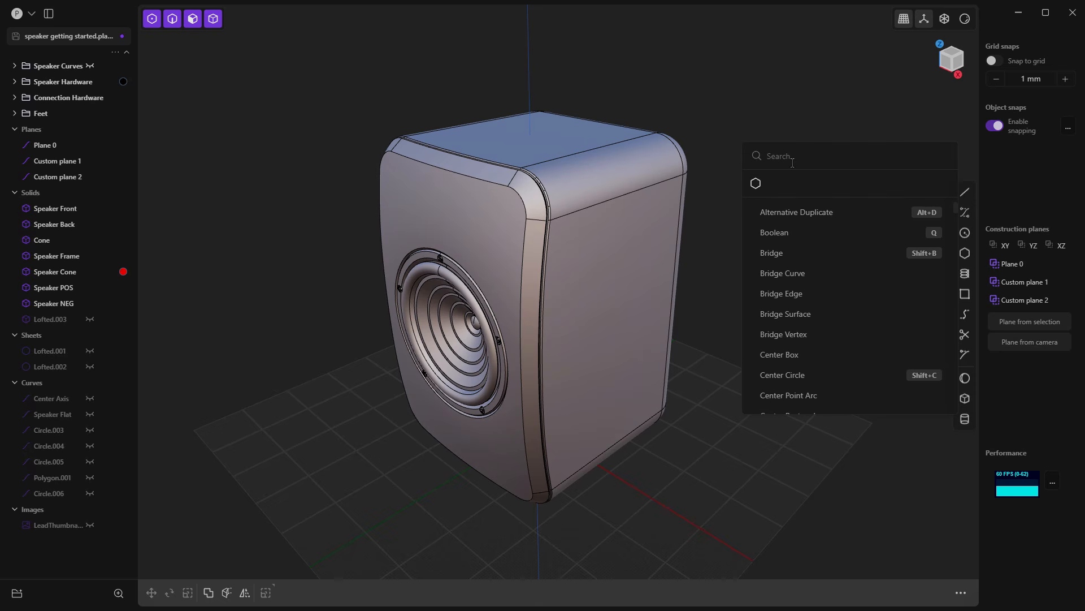
{"action": "type", "text": "poly"}
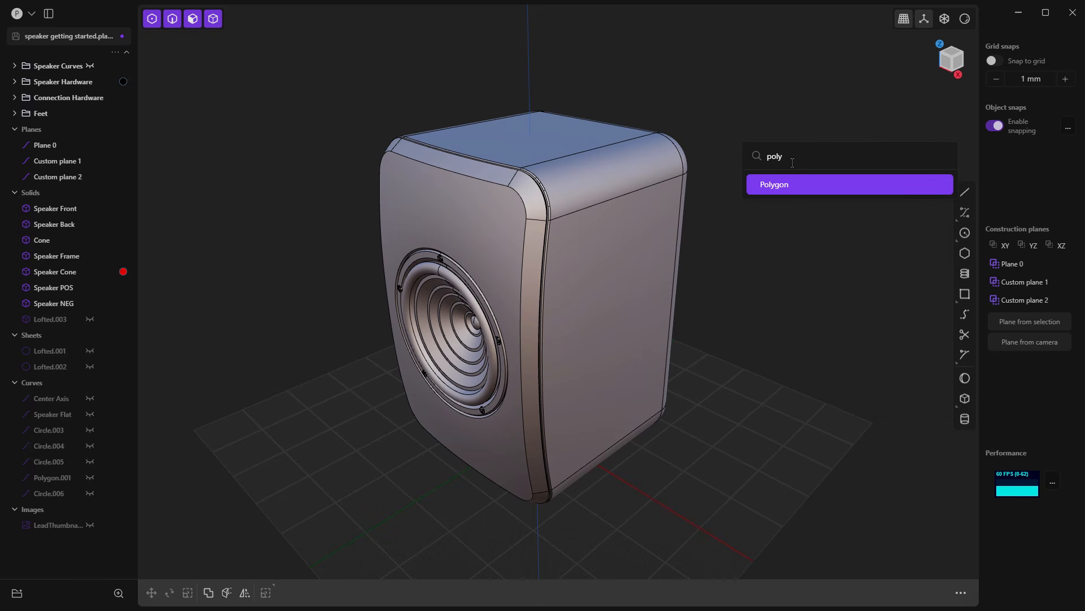
{"action": "right_click", "coordinate": [792, 183]}
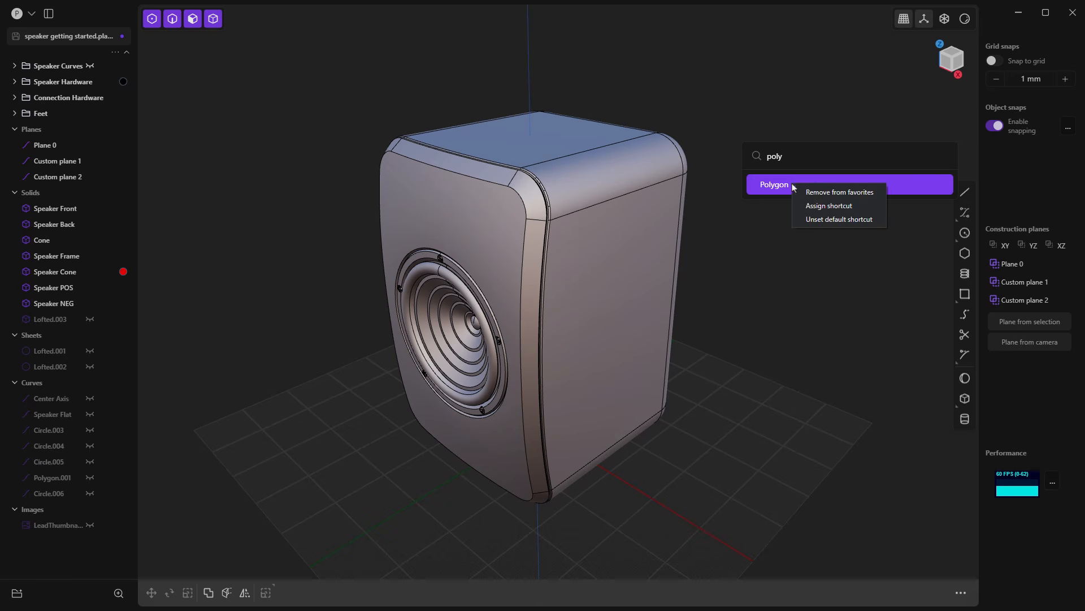
{"action": "left_click", "coordinate": [840, 202]}
{"action": "left_click", "coordinate": [832, 221]}
{"action": "key", "text": "f"}
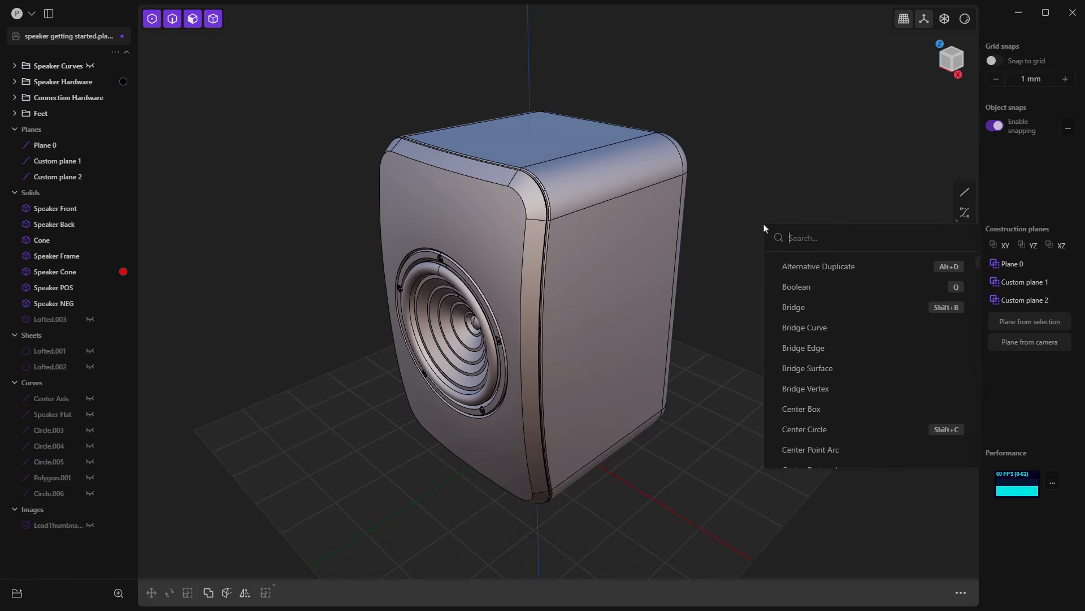
{"action": "left_click", "coordinate": [743, 238]}
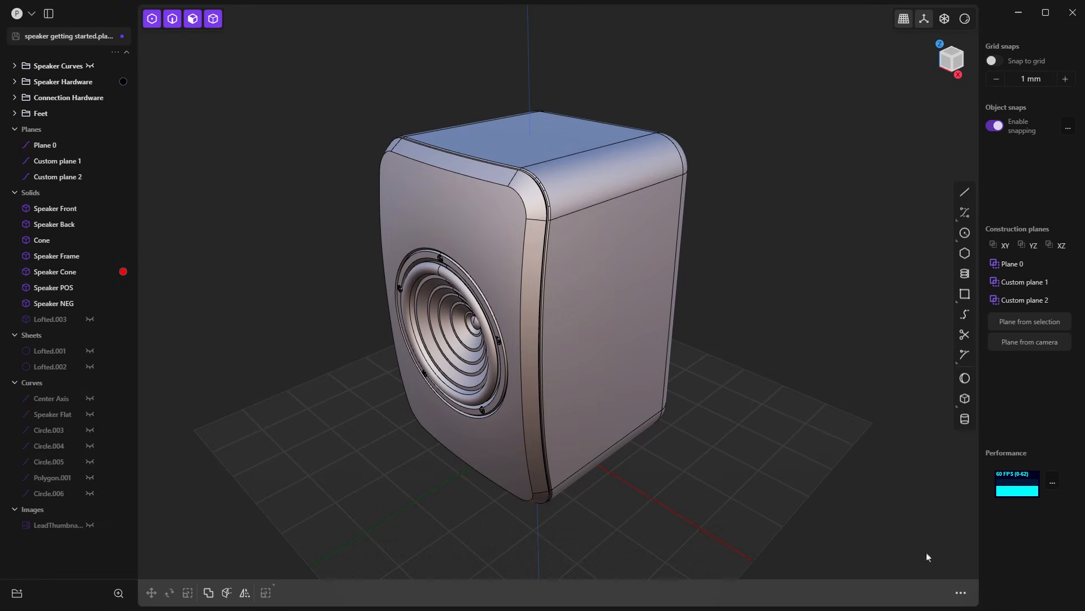
{"action": "left_click", "coordinate": [961, 593]}
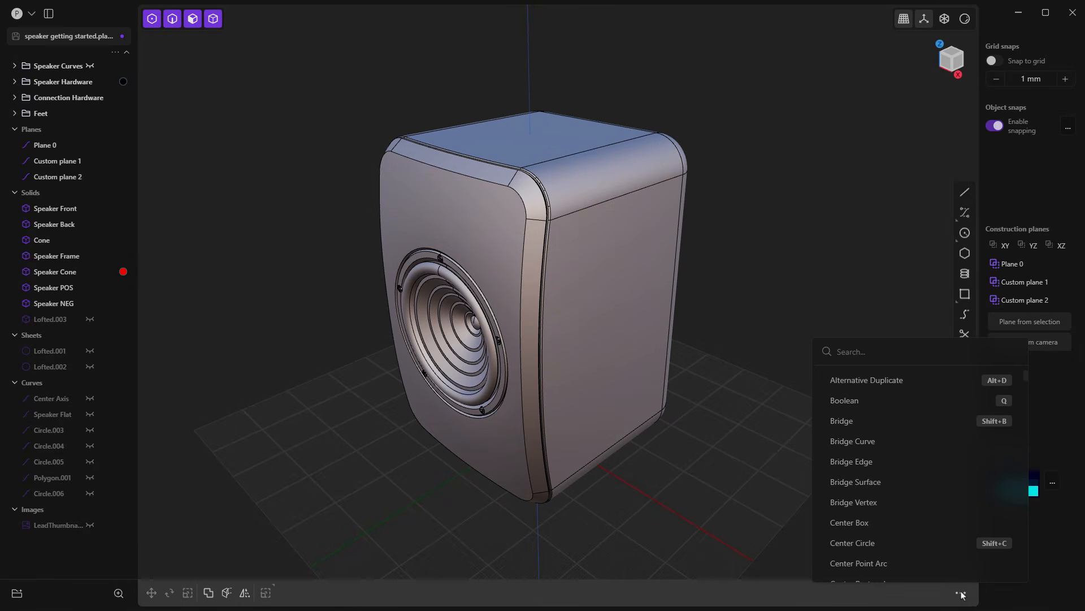
{"action": "left_click", "coordinate": [754, 465]}
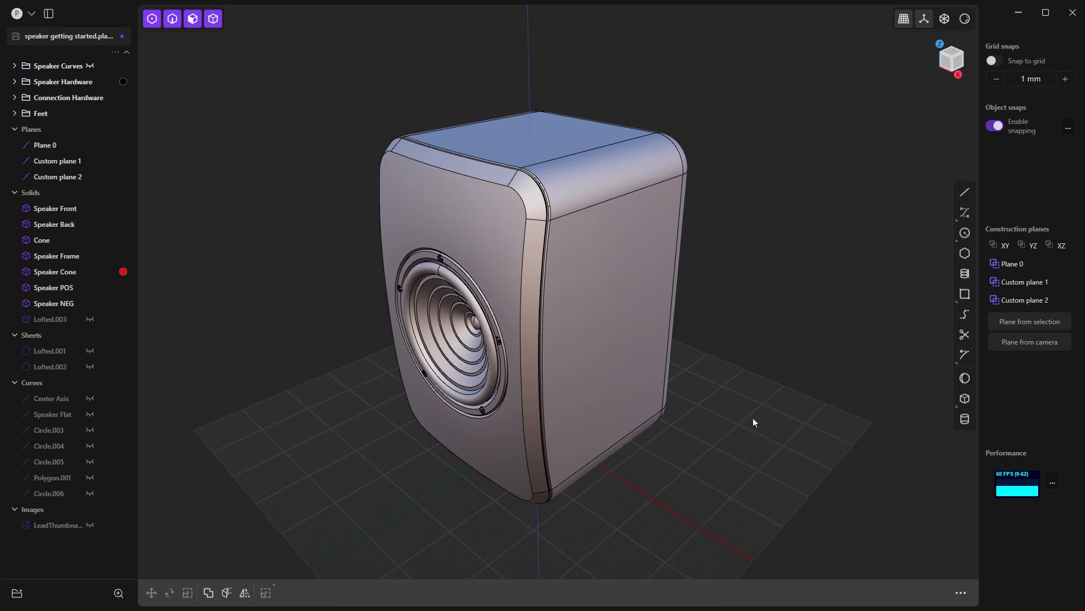
Step: Compare the contextual commands offered for the Speaker Back solid, its upper side edge and its rounded upper face, and clear the selection
{"action": "left_click", "coordinate": [643, 239]}
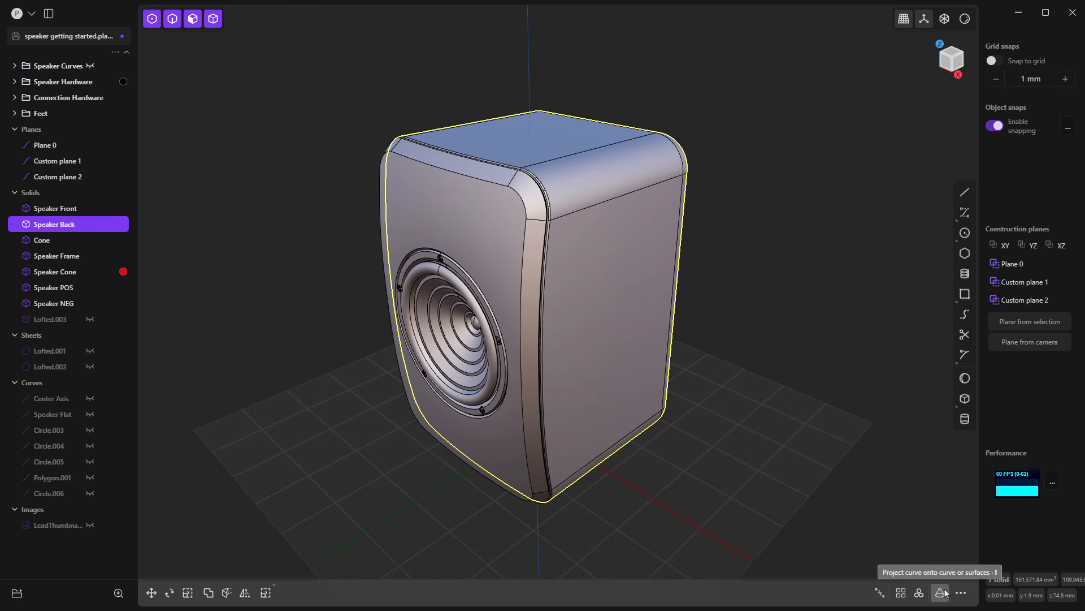
{"action": "left_click", "coordinate": [786, 317]}
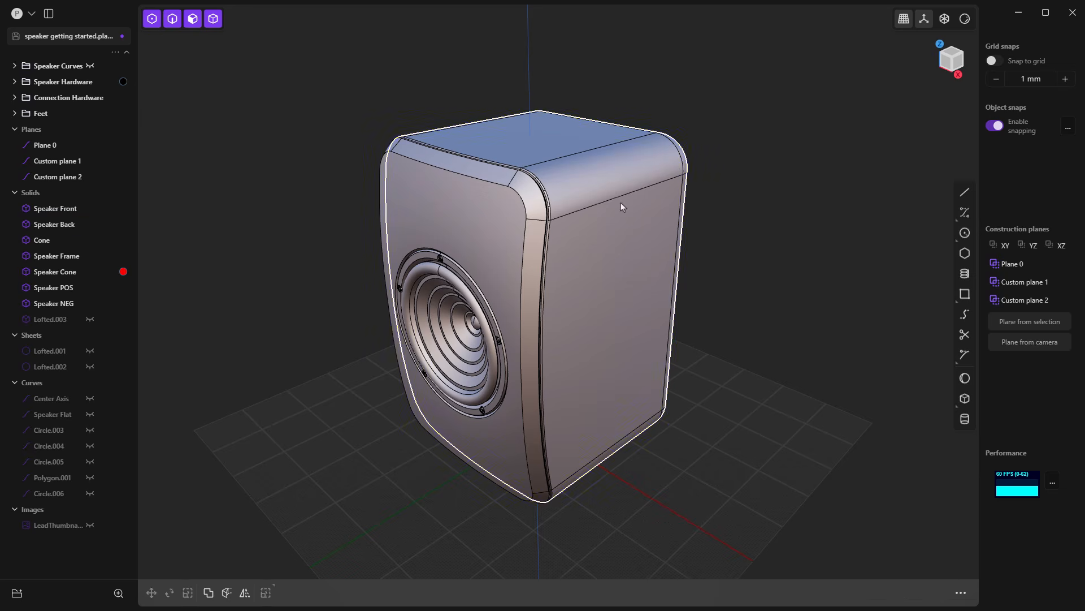
{"action": "left_click", "coordinate": [591, 189]}
{"action": "left_click", "coordinate": [592, 206]}
{"action": "key", "text": "f"}
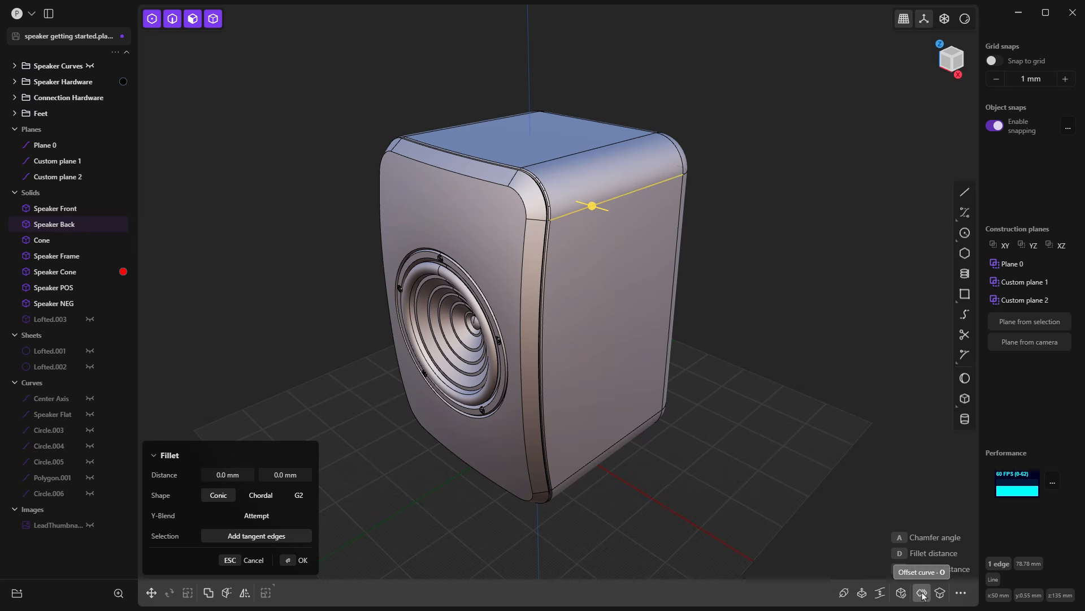
{"action": "left_click", "coordinate": [563, 178]}
{"action": "key", "text": "o"}
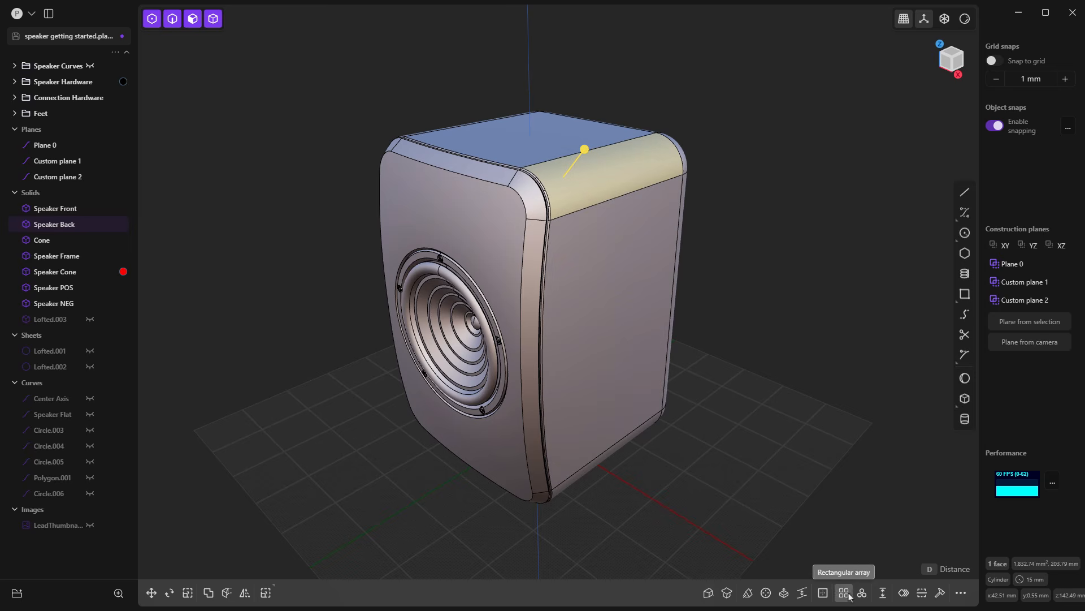
{"action": "left_click", "coordinate": [759, 316]}
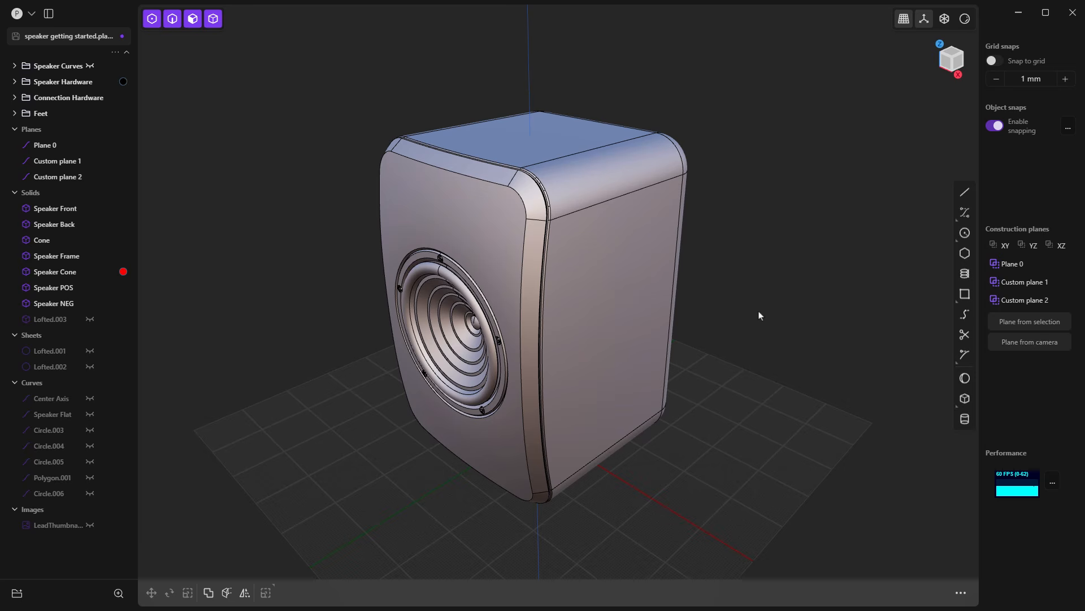
Step: Try the Offset Face gizmo on the flat top face of Speaker Back and clear the selection
{"action": "left_click", "coordinate": [549, 133]}
{"action": "left_click", "coordinate": [512, 135]}
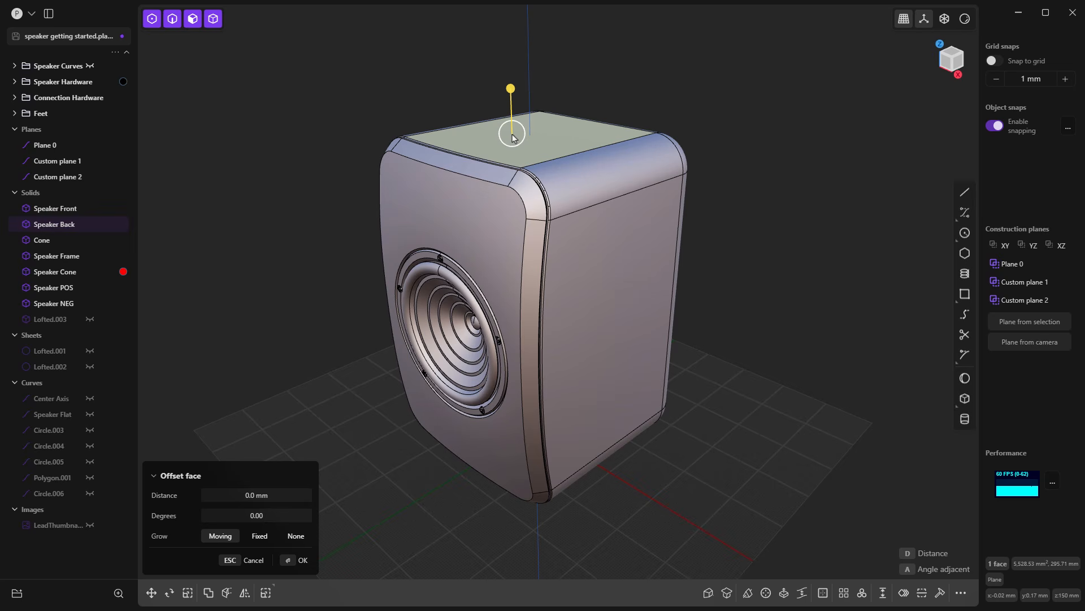
{"action": "left_click_drag", "start_coordinate": [511, 88], "coordinate": [512, 89]}
{"action": "left_click", "coordinate": [569, 124]}
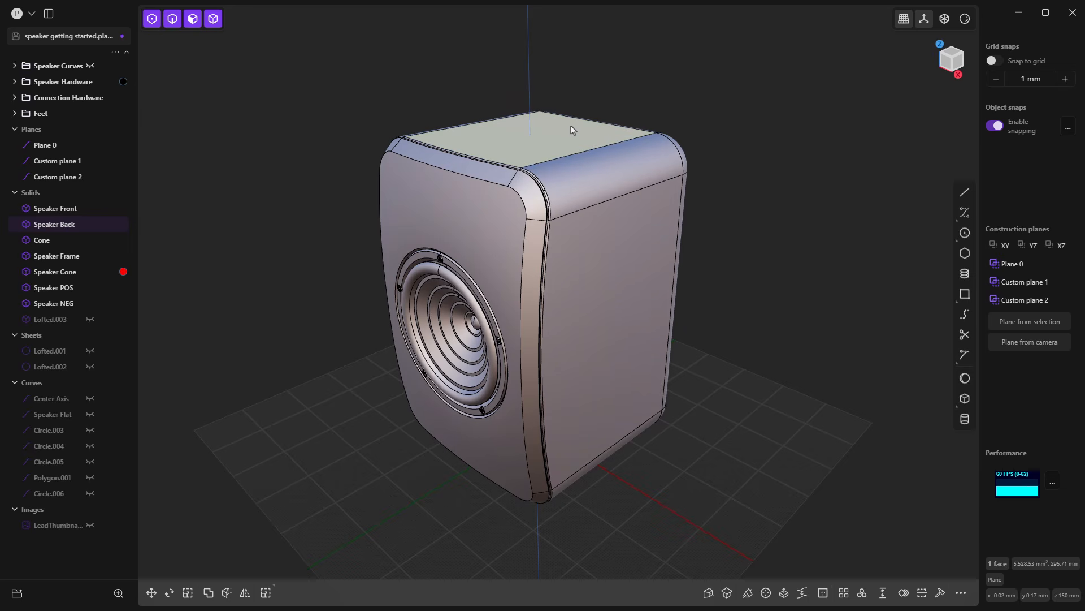
{"action": "left_click", "coordinate": [684, 103]}
Step: Try extruding the flat top face of Speaker Back upward by about 5.85 mm
{"action": "left_click", "coordinate": [566, 129]}
{"action": "left_click", "coordinate": [561, 131]}
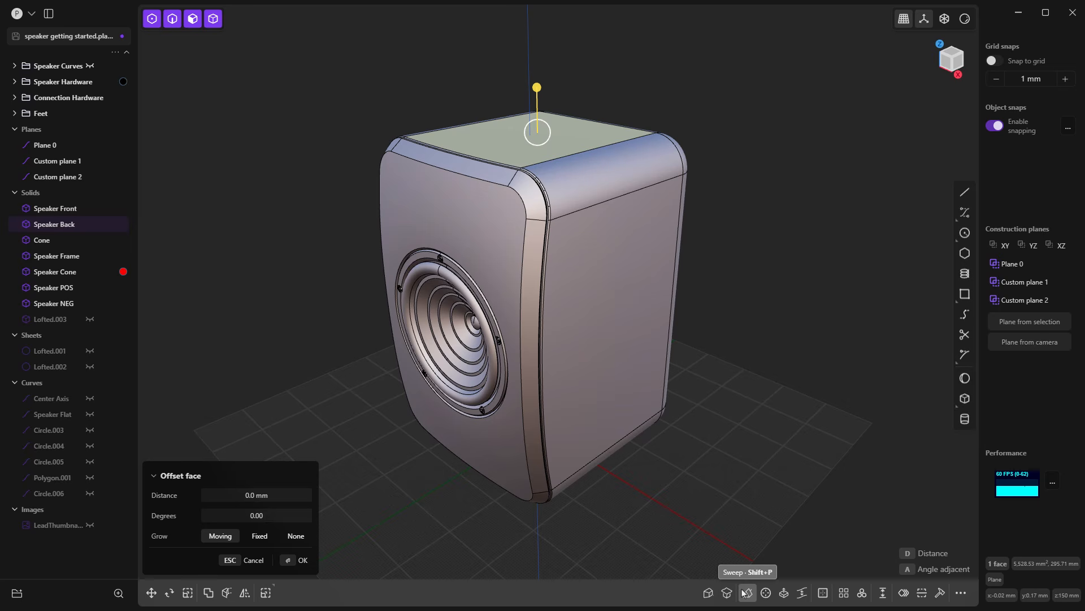
{"action": "left_click", "coordinate": [784, 592]}
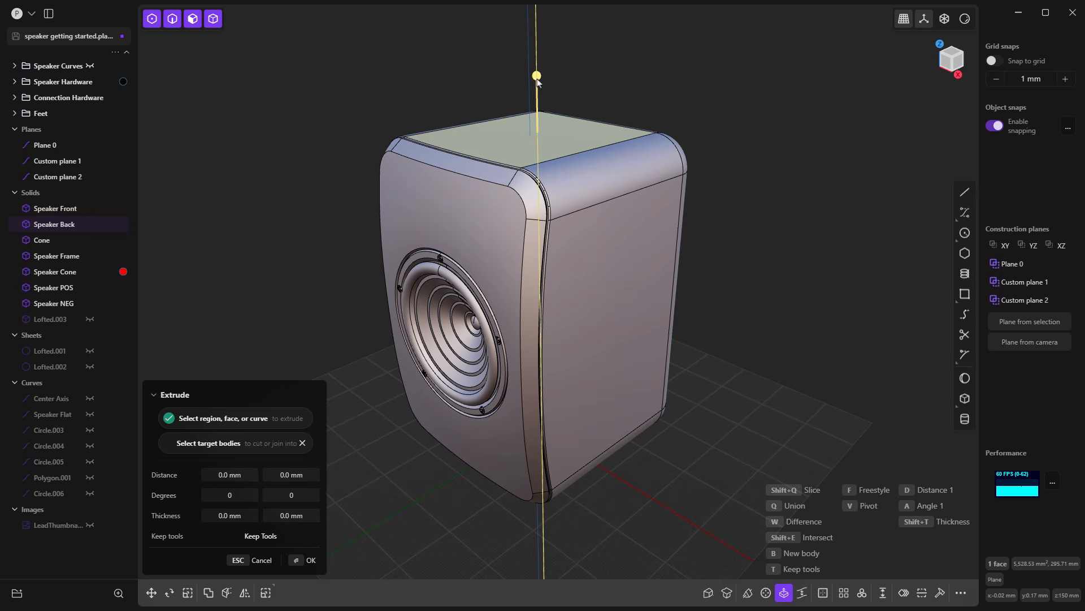
{"action": "left_click_drag", "start_coordinate": [536, 76], "coordinate": [537, 60]}
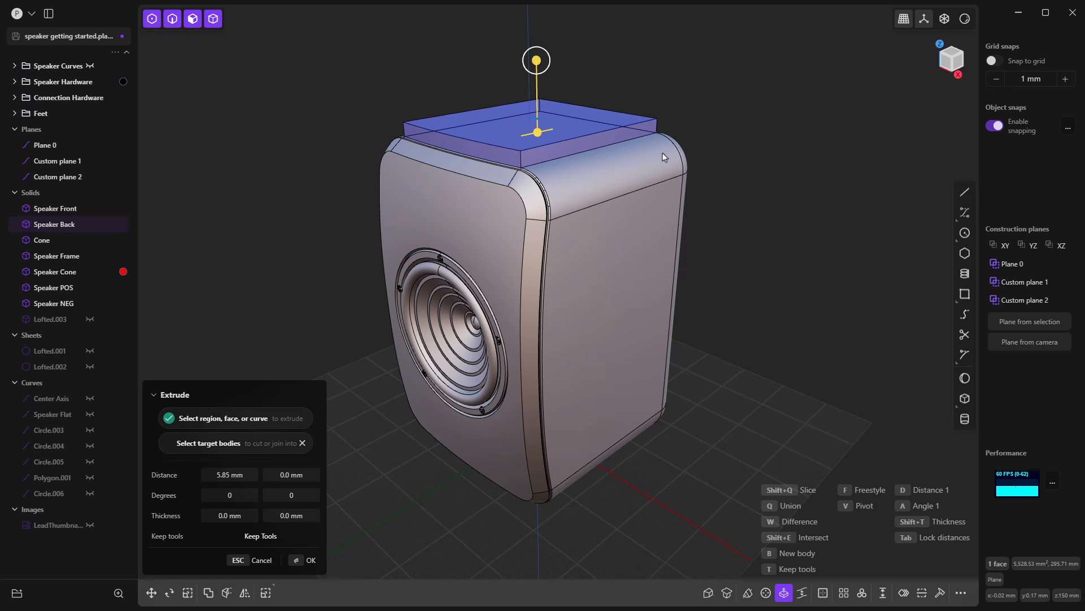
{"action": "key", "text": "Return"}
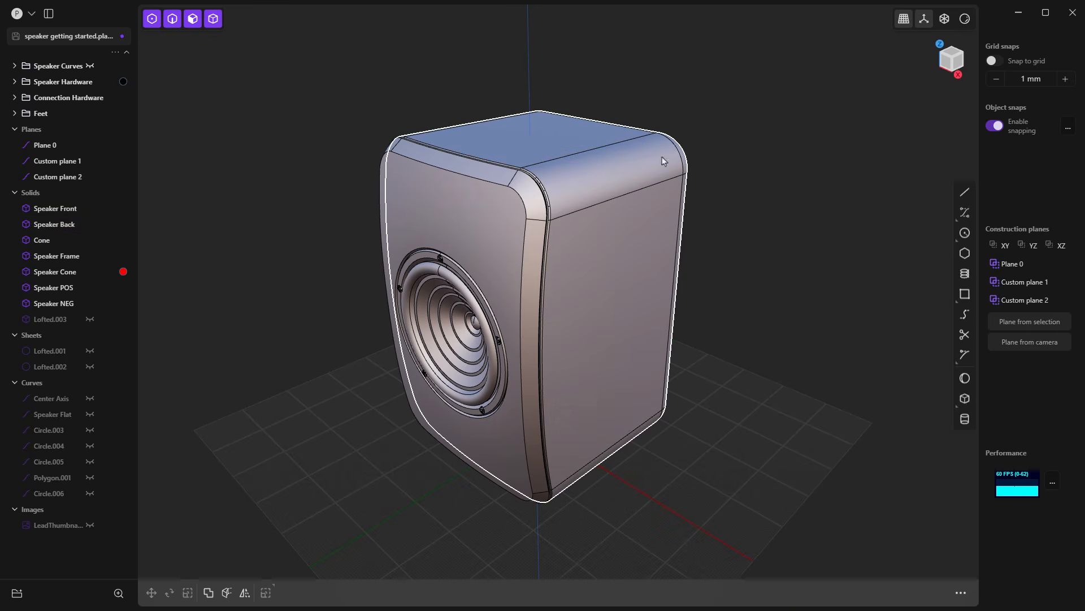
Step: Try a fillet of about 1.28 mm on the curved upper corner edge of Speaker Front
{"action": "left_click", "coordinate": [520, 201]}
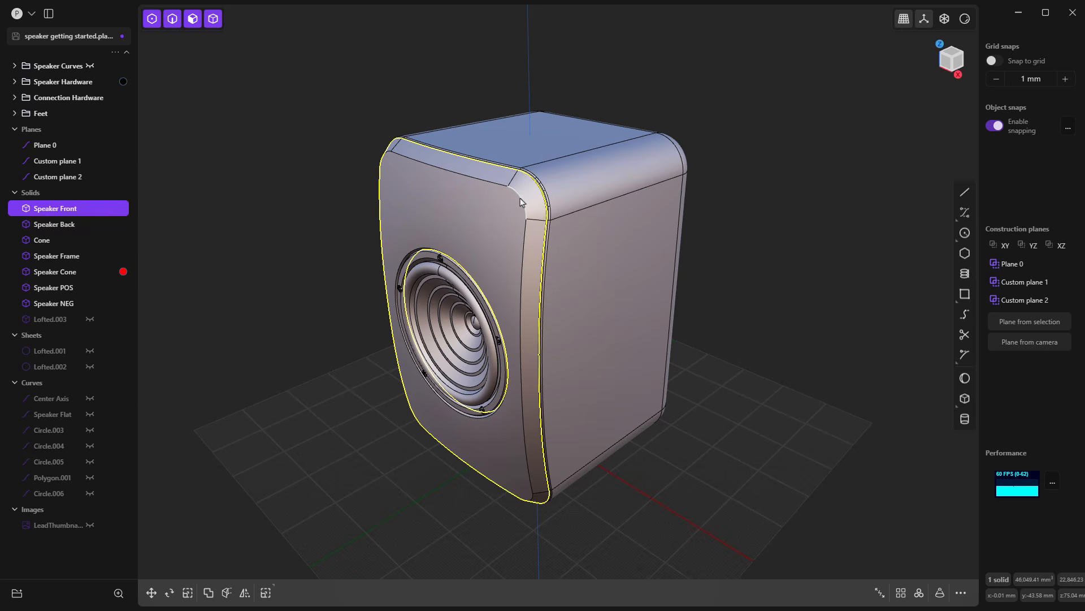
{"action": "left_click", "coordinate": [521, 202]}
{"action": "key", "text": "f"}
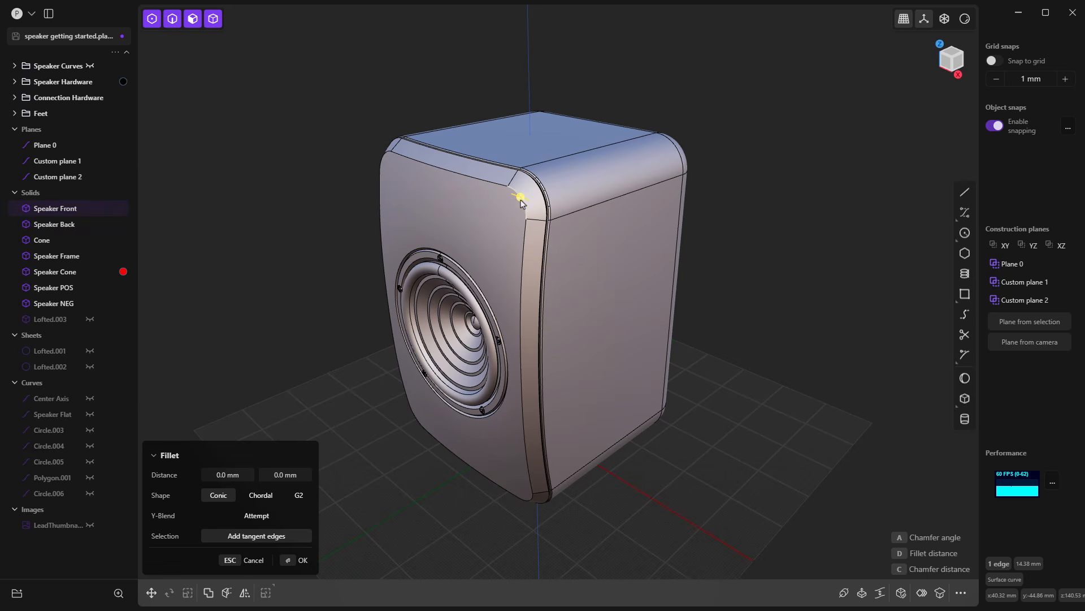
{"action": "left_click_drag", "start_coordinate": [521, 201], "coordinate": [519, 197]}
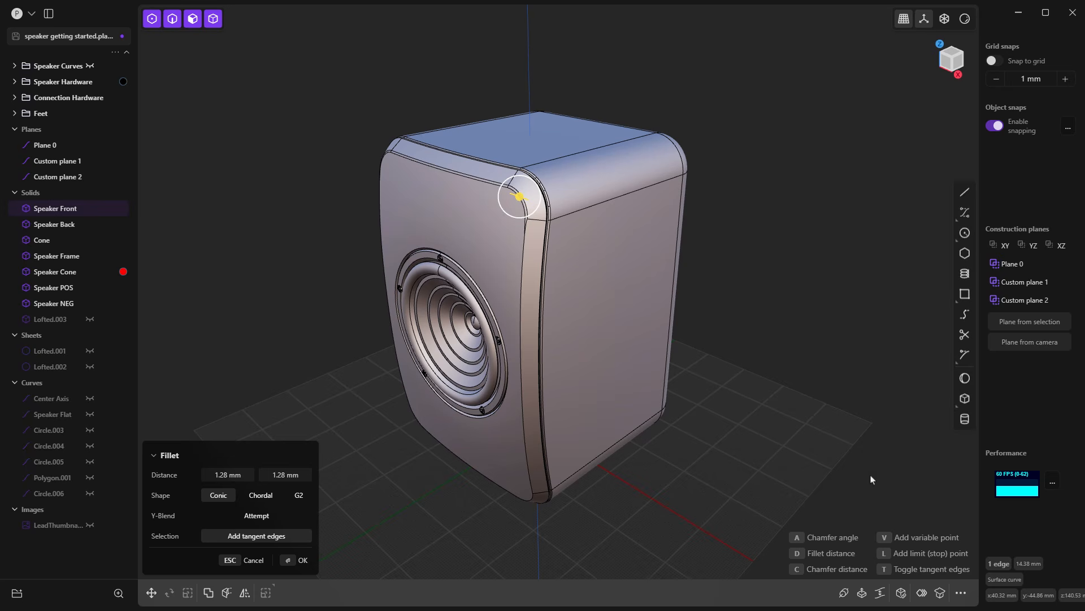
{"action": "key", "text": "Return"}
{"action": "left_click", "coordinate": [812, 288]}
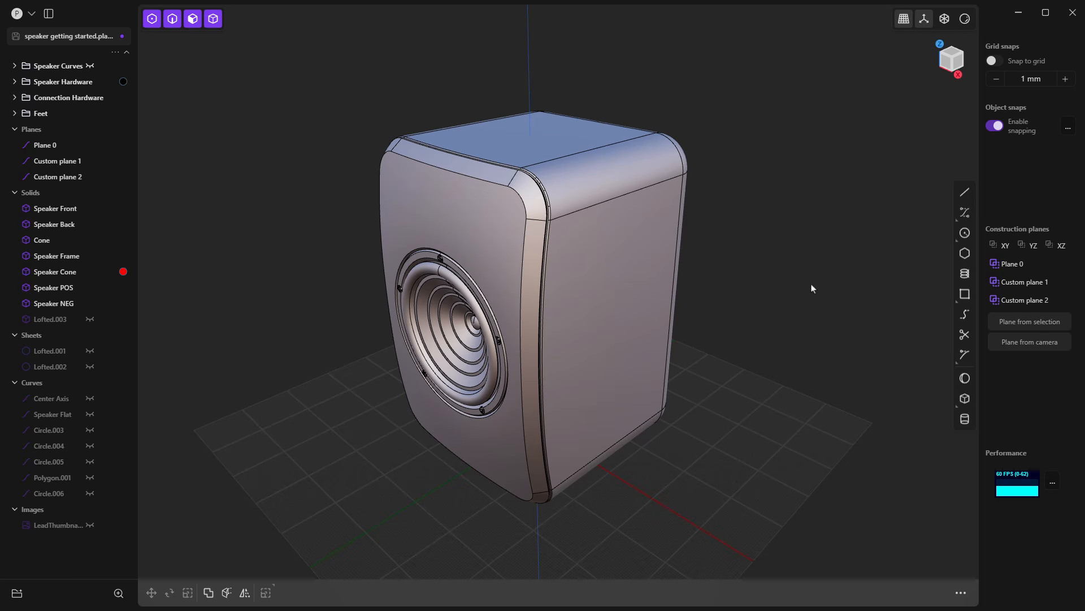
{"action": "middle_click_drag", "start_coordinate": [736, 310], "coordinate": [803, 298]}
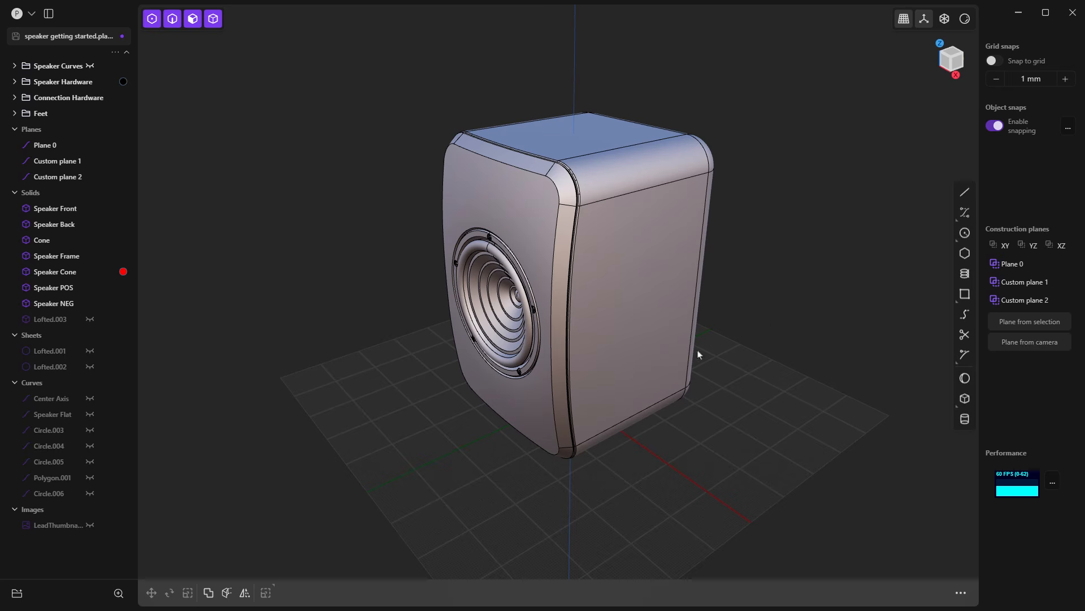
{"action": "mouse_move", "coordinate": [620, 314]}
{"action": "middle_mouse_down"}
{"action": "mouse_move", "coordinate": [620, 304]}
{"action": "mouse_move", "coordinate": [623, 317]}
{"action": "middle_mouse_up"}
{"action": "right_click_drag", "start_coordinate": [765, 396], "coordinate": [428, 248]}
{"action": "right_click_drag", "start_coordinate": [283, 156], "coordinate": [677, 280]}
{"action": "middle_click_drag", "start_coordinate": [677, 280], "coordinate": [806, 255]}
{"action": "middle_click_drag", "start_coordinate": [485, 277], "coordinate": [527, 304]}
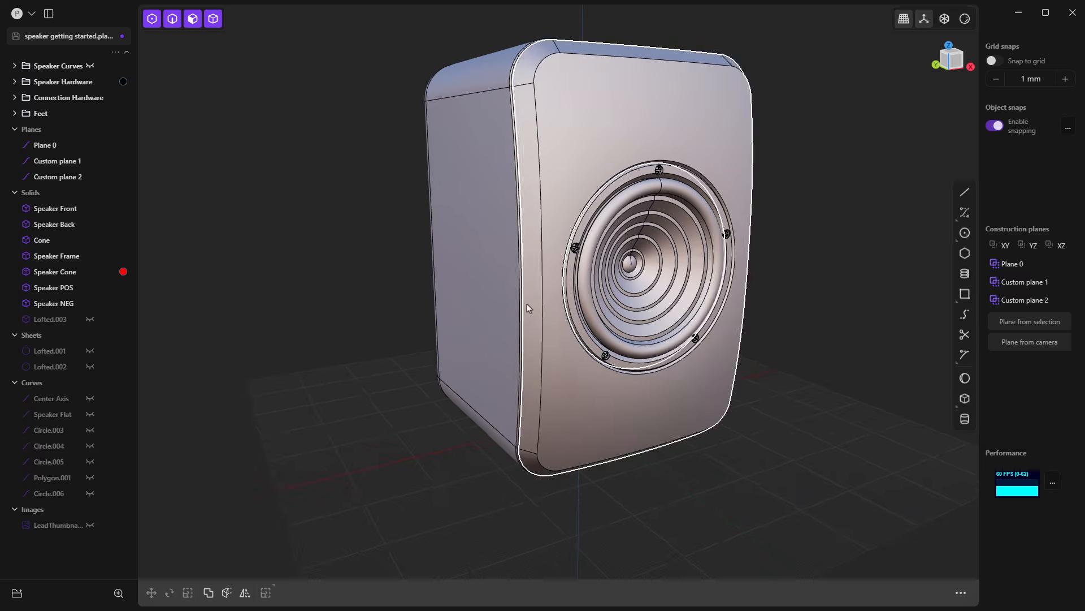
Step: Create a new file, leaving the speaker document
{"action": "left_click", "coordinate": [33, 14]}
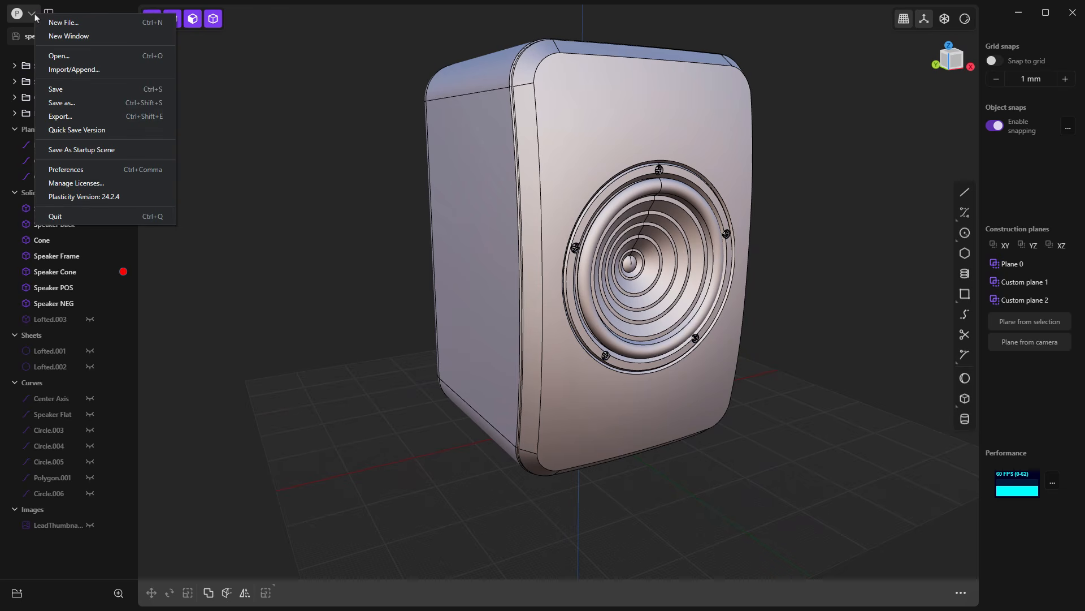
{"action": "left_click", "coordinate": [60, 27]}
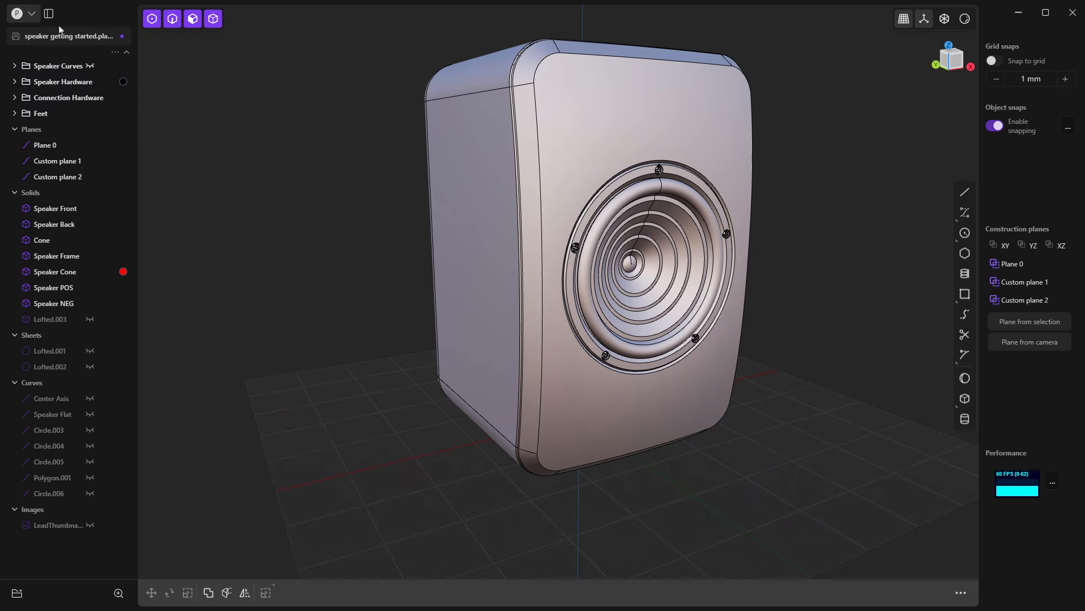
{"action": "left_click", "coordinate": [568, 313]}
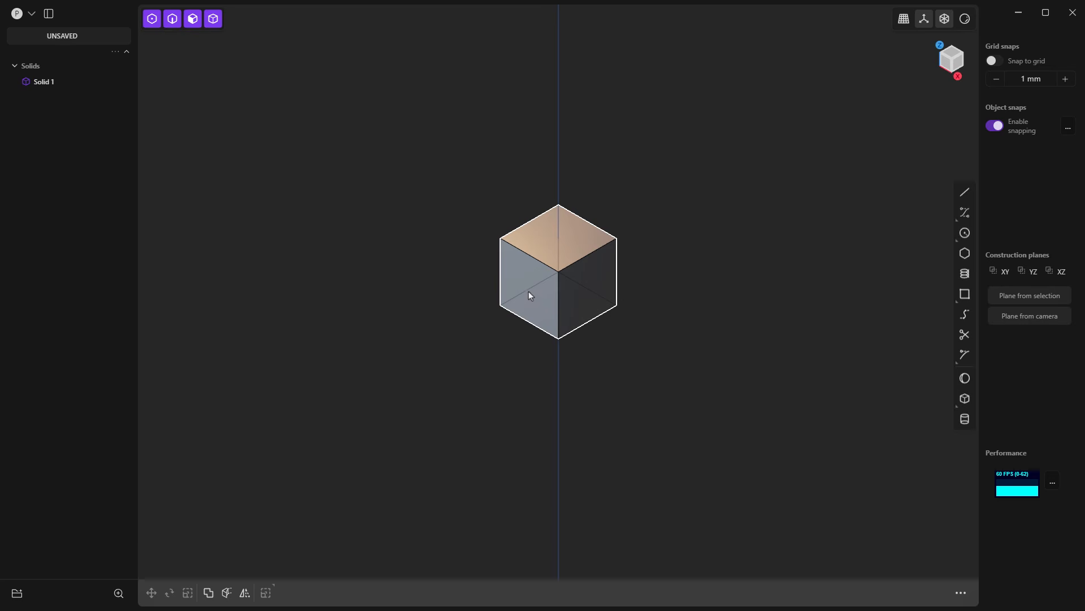
Step: Check the units, grid size and accented line spacing in the Grid & Units preferences, and close the preferences
{"action": "left_click", "coordinate": [31, 13]}
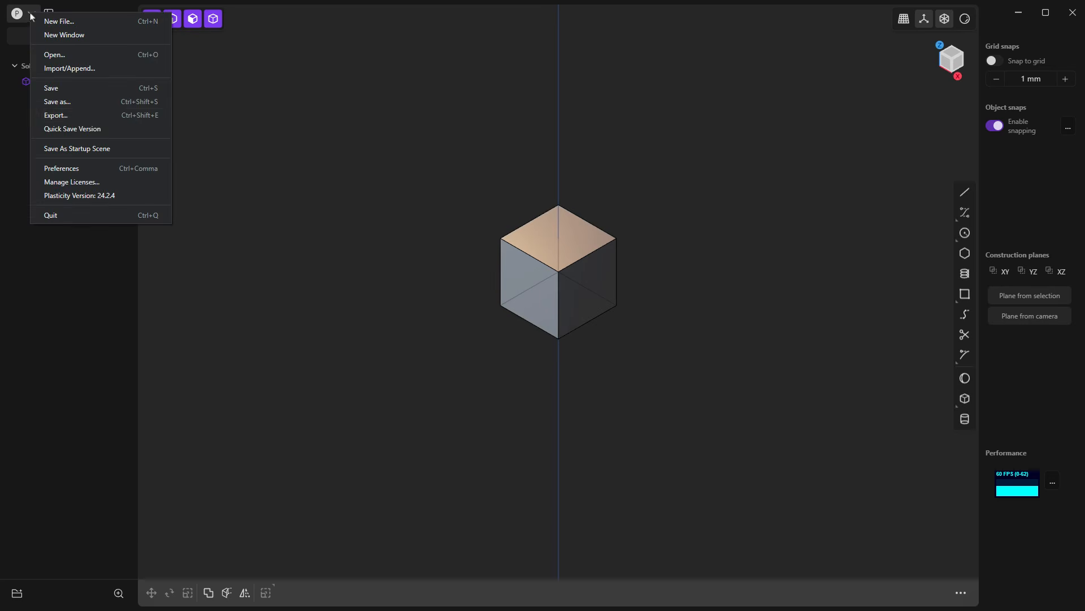
{"action": "left_click", "coordinate": [79, 168]}
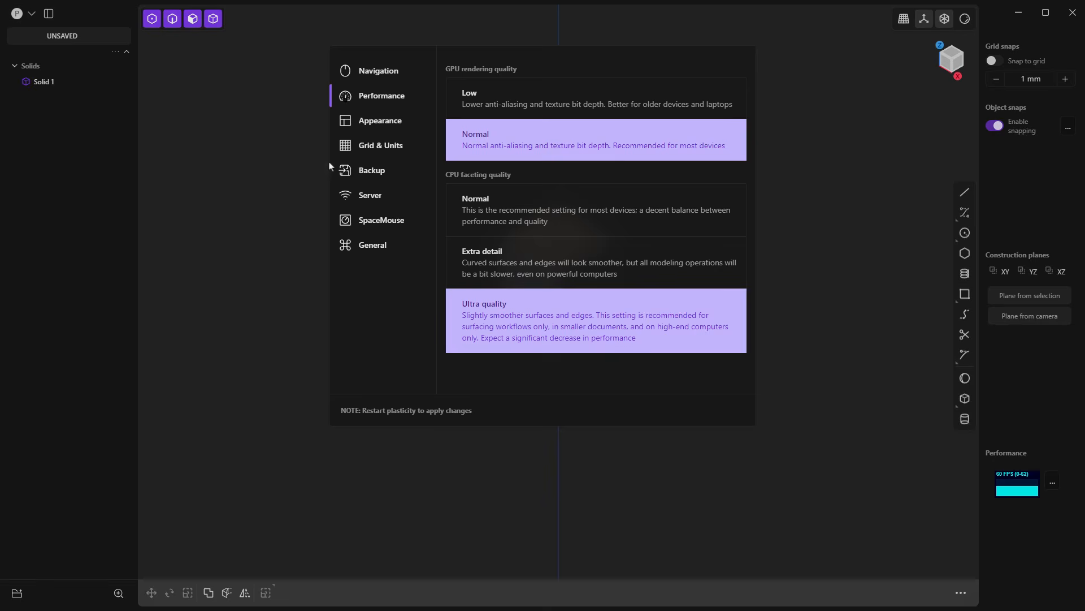
{"action": "left_click", "coordinate": [372, 148]}
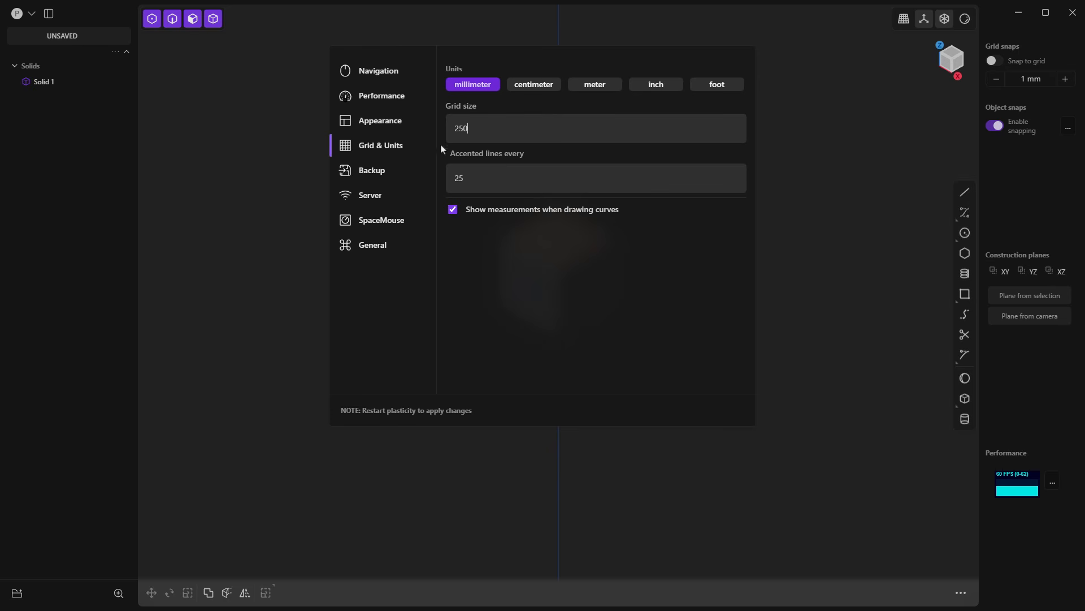
{"action": "left_click", "coordinate": [826, 280]}
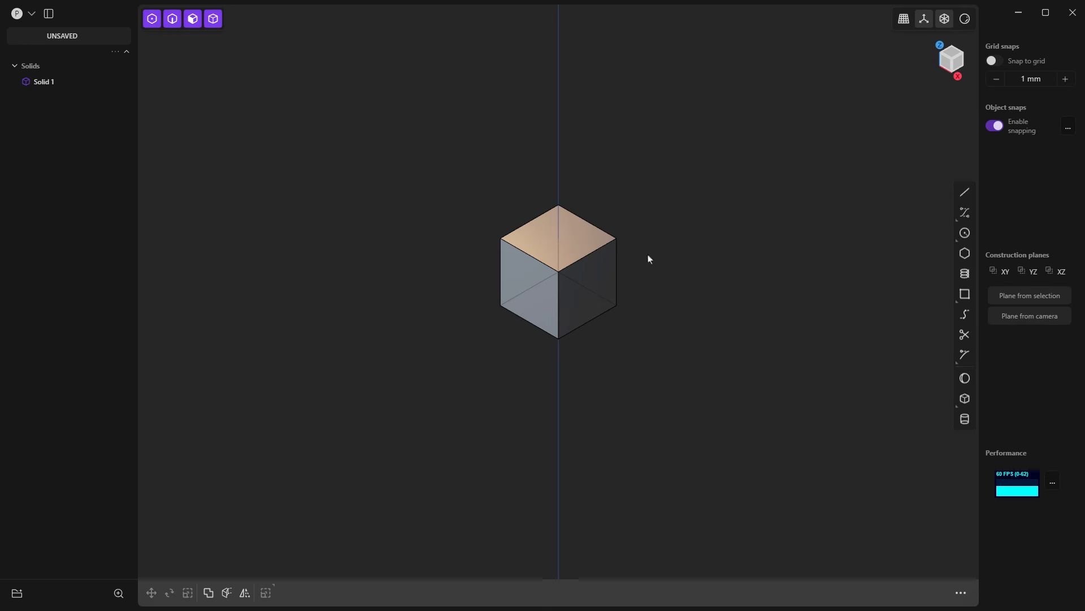
Step: Delete the default cube and frame the empty grid in the viewport
{"action": "left_click", "coordinate": [592, 238]}
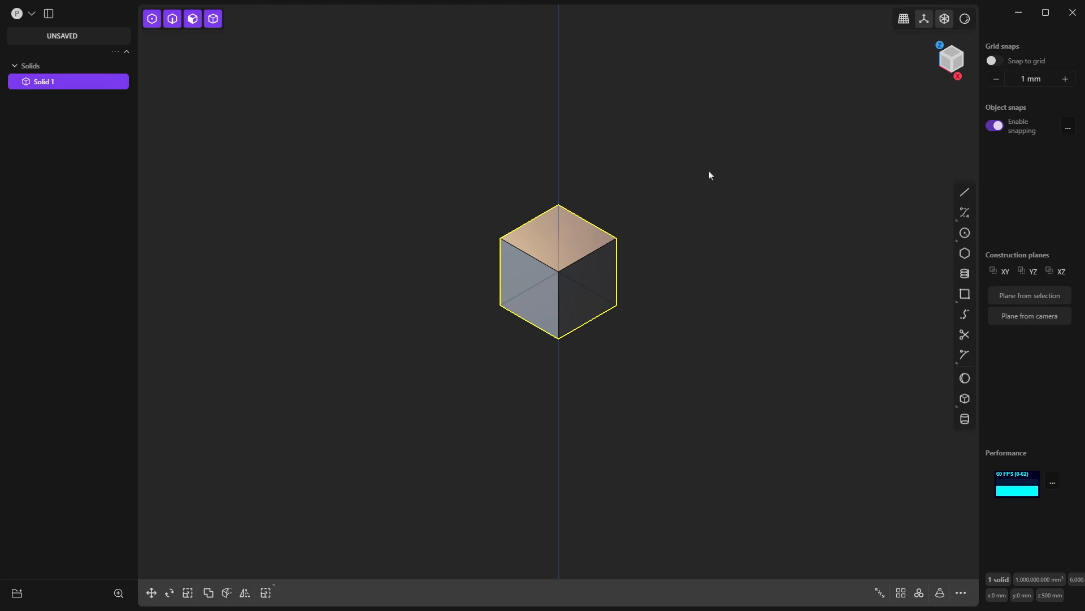
{"action": "key", "text": "Delete"}
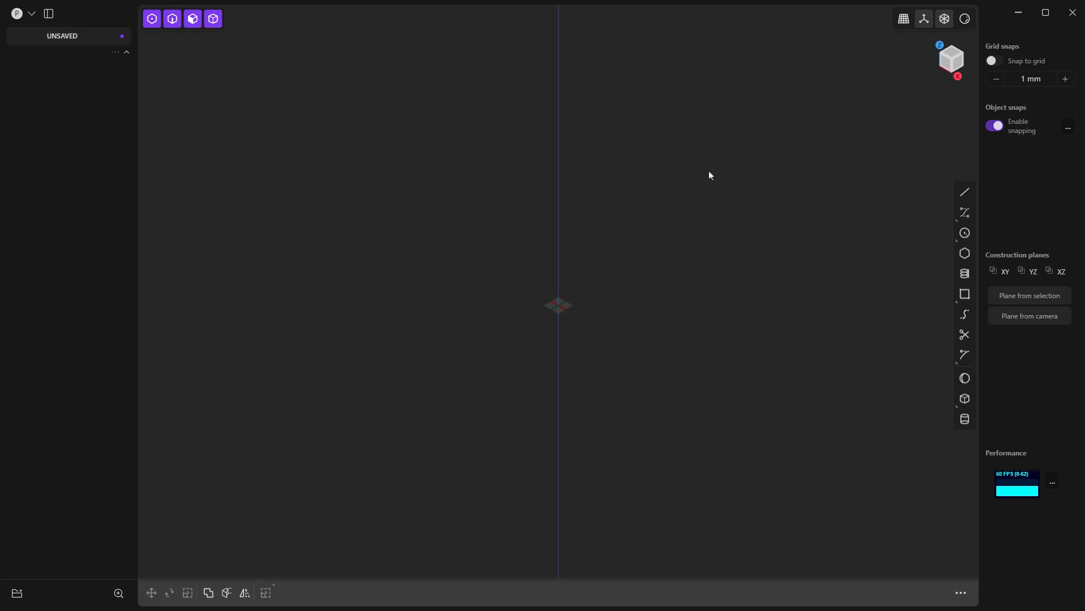
{"action": "key", "text": "slash"}
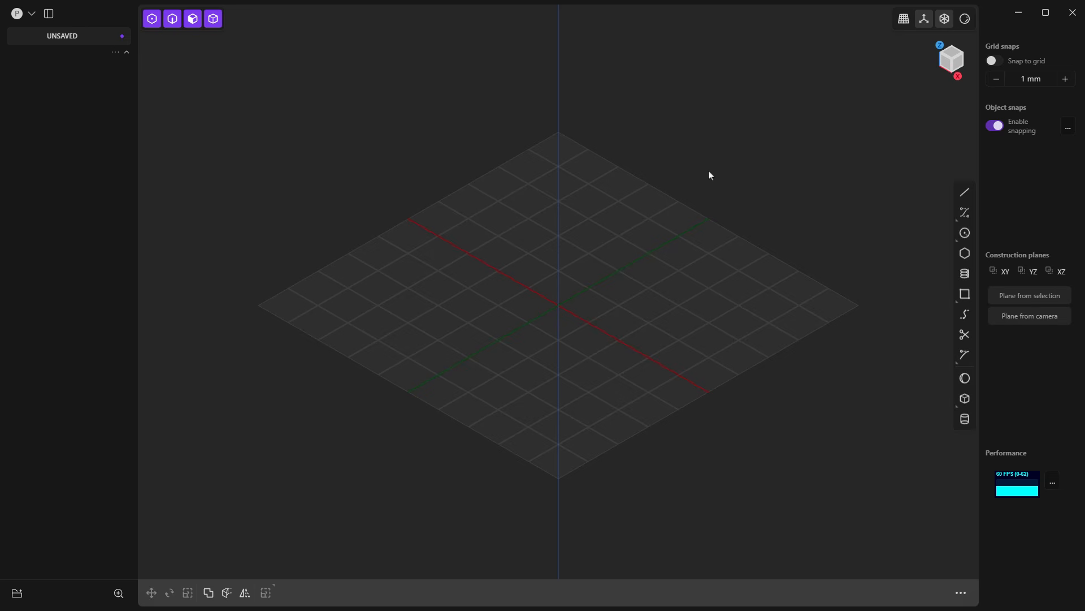
{"action": "key", "text": "slash"}
Step: Try toggling the individual selection modes off and on, and re-enable point, edge, face and solid selection together
{"action": "left_click", "coordinate": [152, 19]}
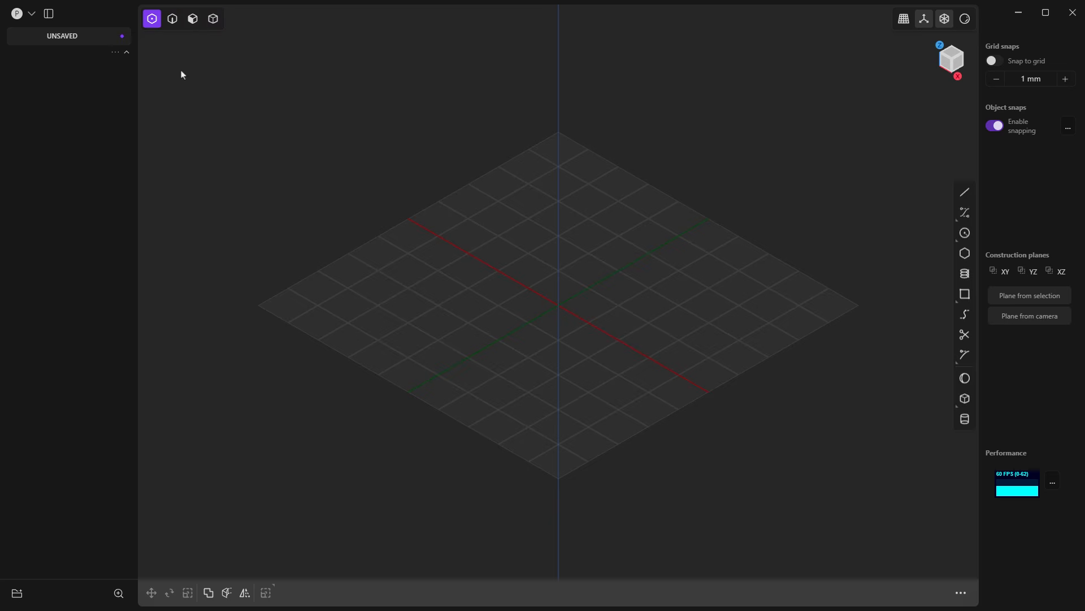
{"action": "left_click", "coordinate": [213, 18]}
{"action": "left_click", "coordinate": [175, 20]}
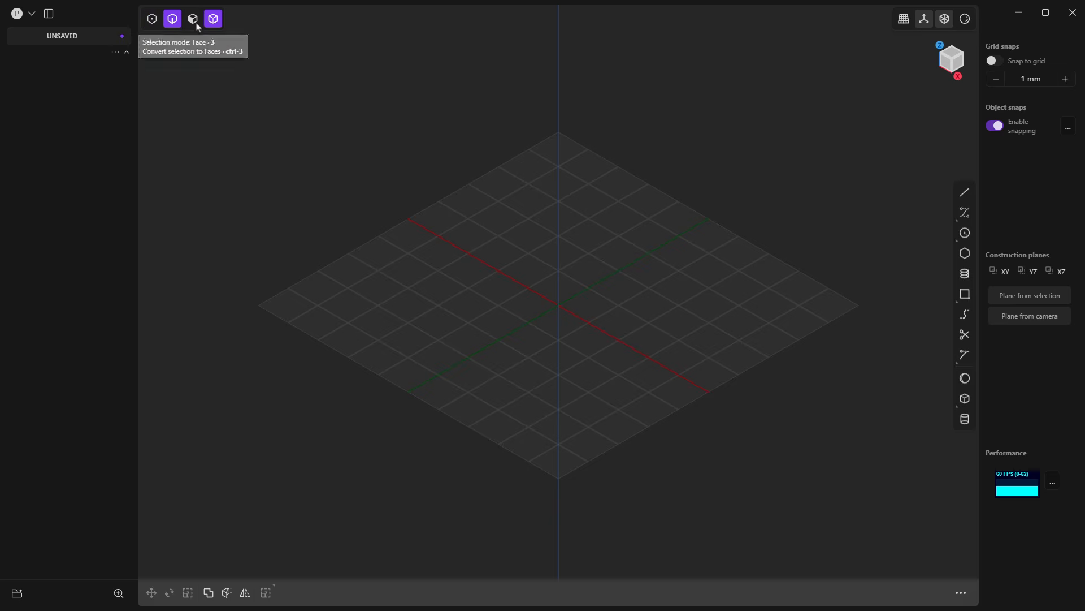
{"action": "left_click", "coordinate": [193, 21]}
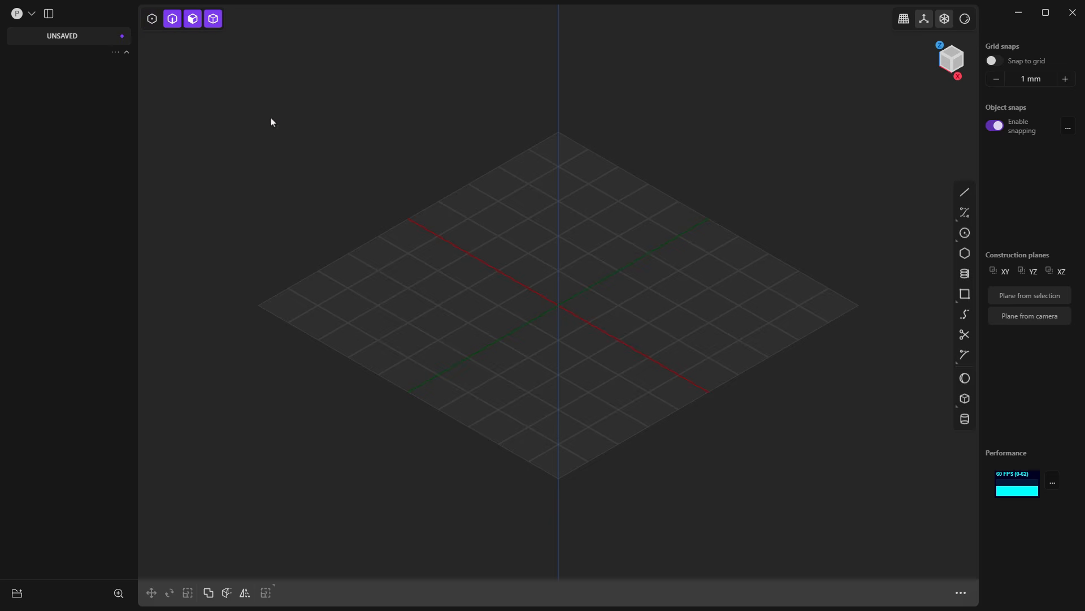
{"action": "key", "text": "5"}
{"action": "key", "text": "5"}
Step: Try a cylinder centred on the origin with a 100 mm diameter and 100 mm height, and cancel it
{"action": "left_click", "coordinate": [965, 418]}
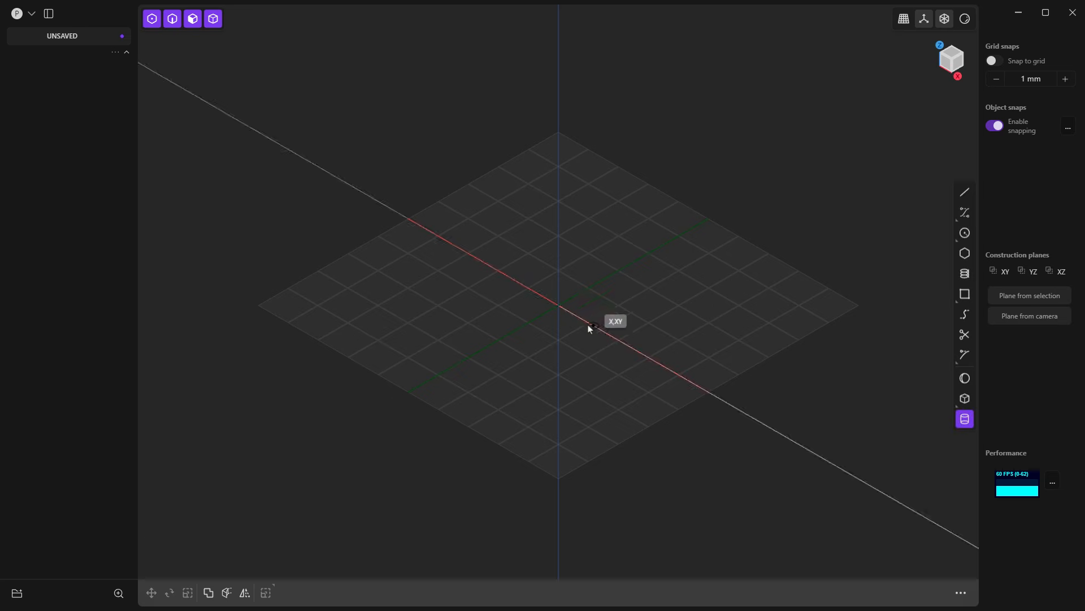
{"action": "left_click", "coordinate": [558, 306]}
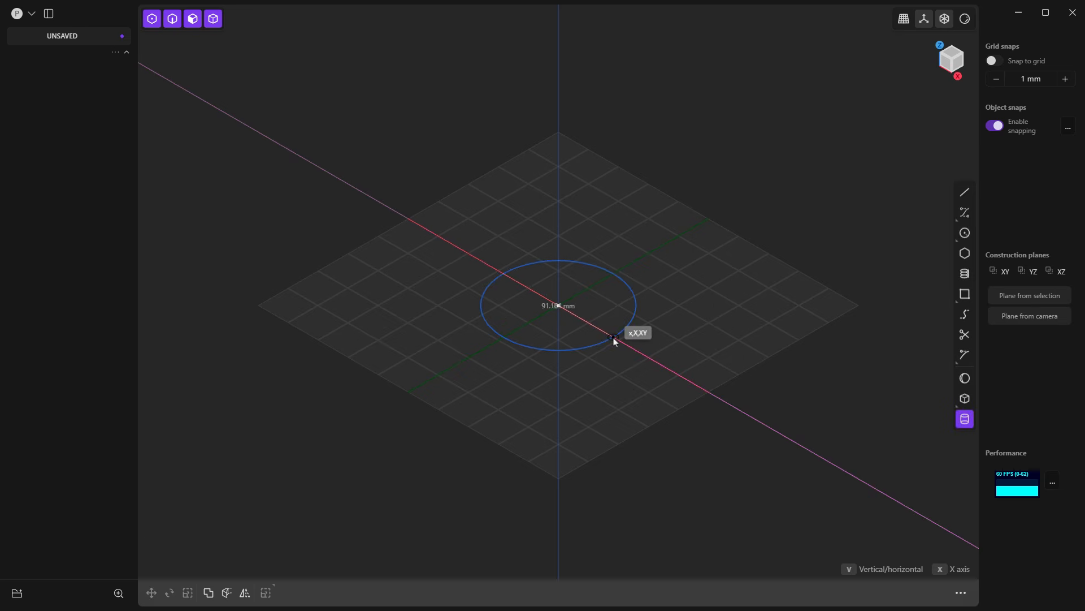
{"action": "key", "text": "Tab"}
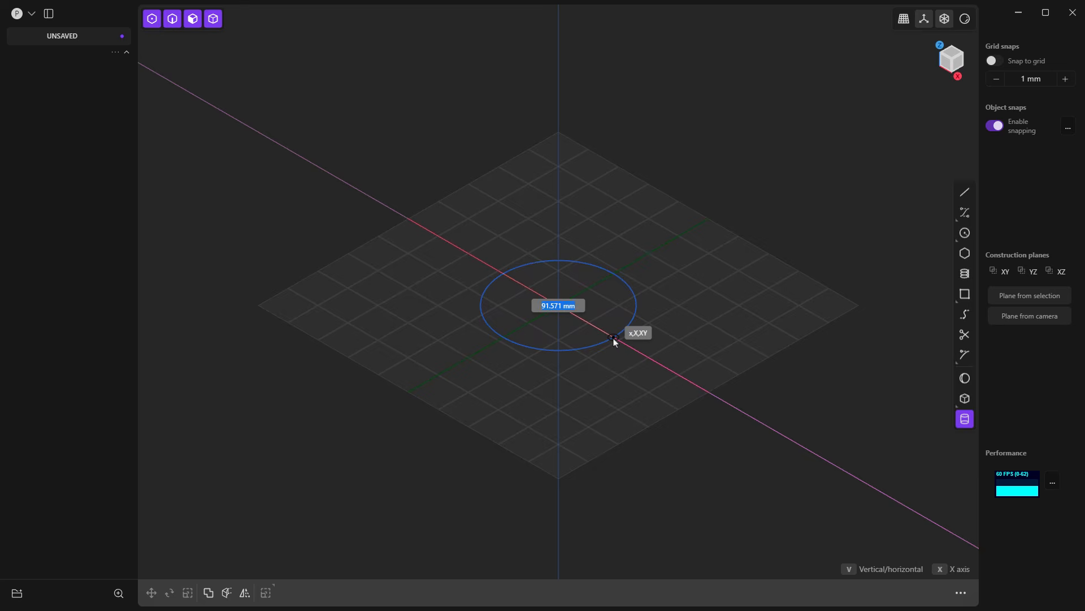
{"action": "key", "text": "Tab"}
{"action": "type", "text": "100"}
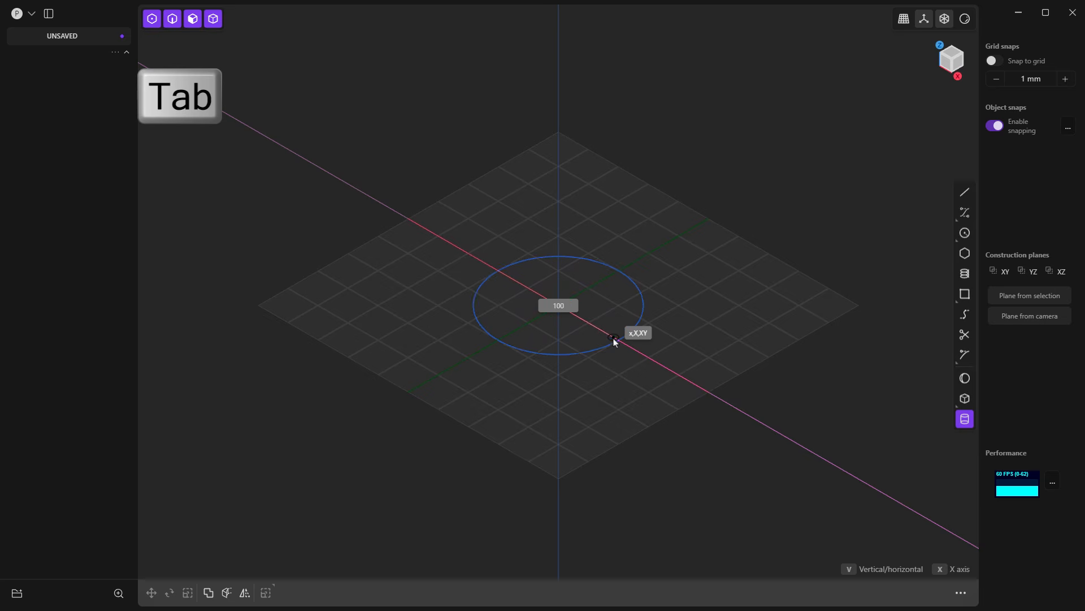
{"action": "left_click", "coordinate": [614, 342]}
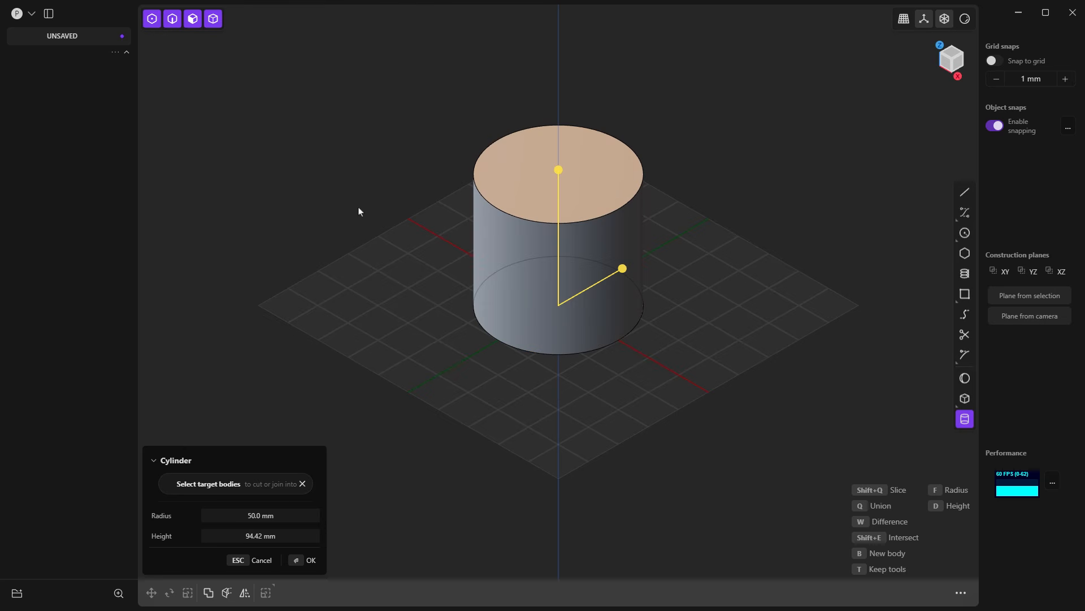
{"action": "left_click", "coordinate": [259, 538]}
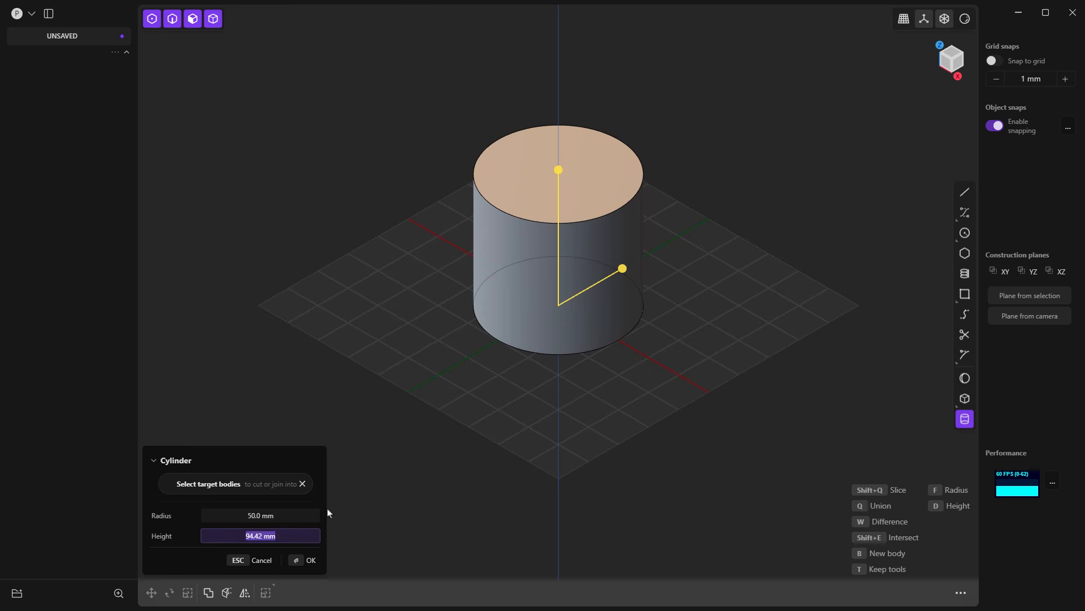
{"action": "type", "text": "100"}
{"action": "key", "text": "Return"}
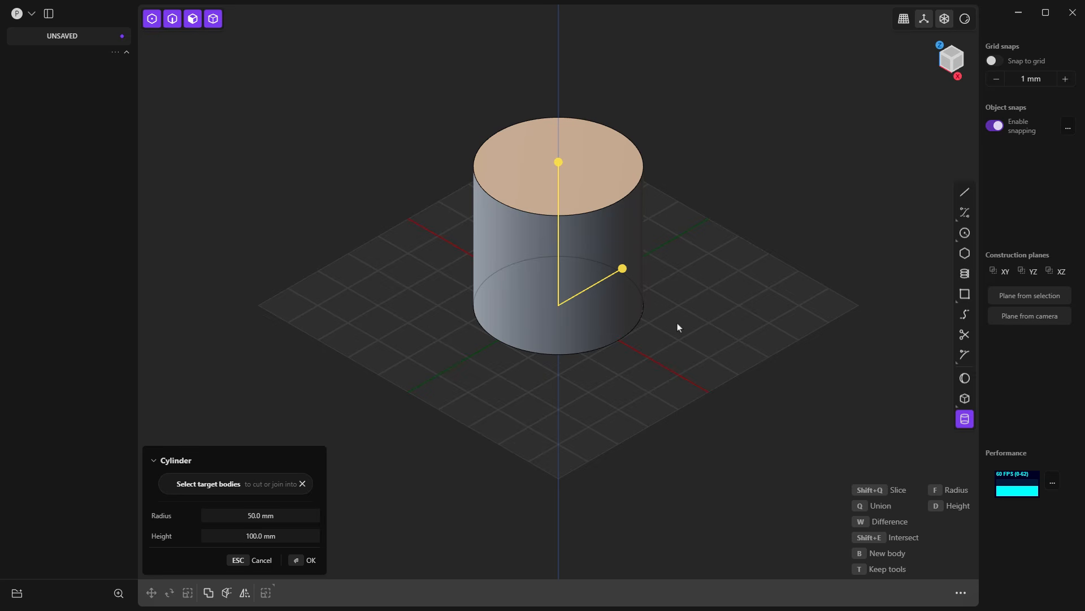
{"action": "key", "text": "Escape"}
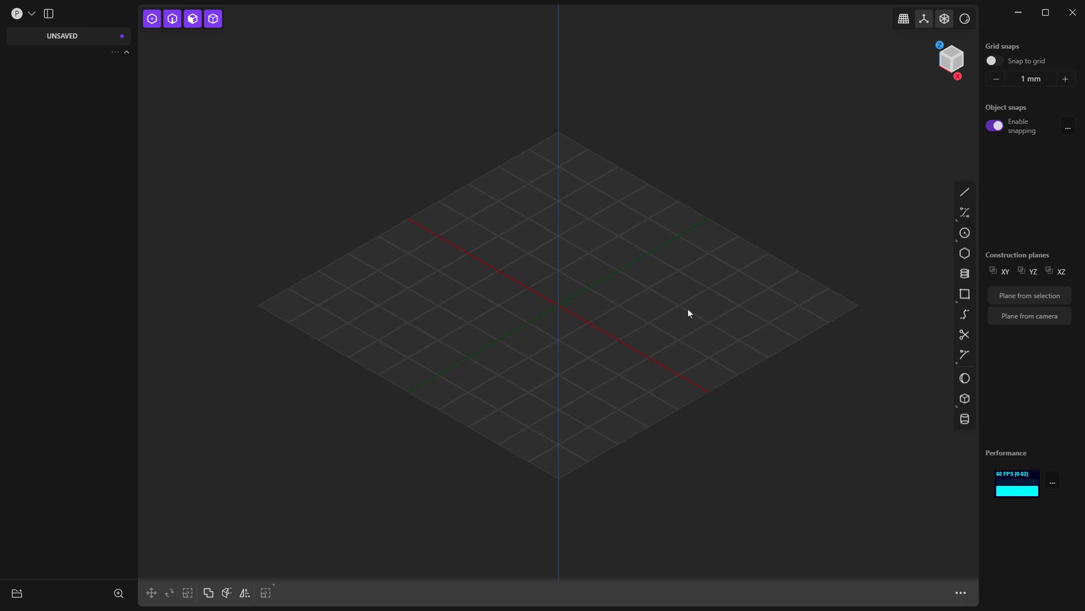
Step: In the Top view, draw a 100 mm line from the origin along the positive X axis
{"action": "key", "text": "7"}
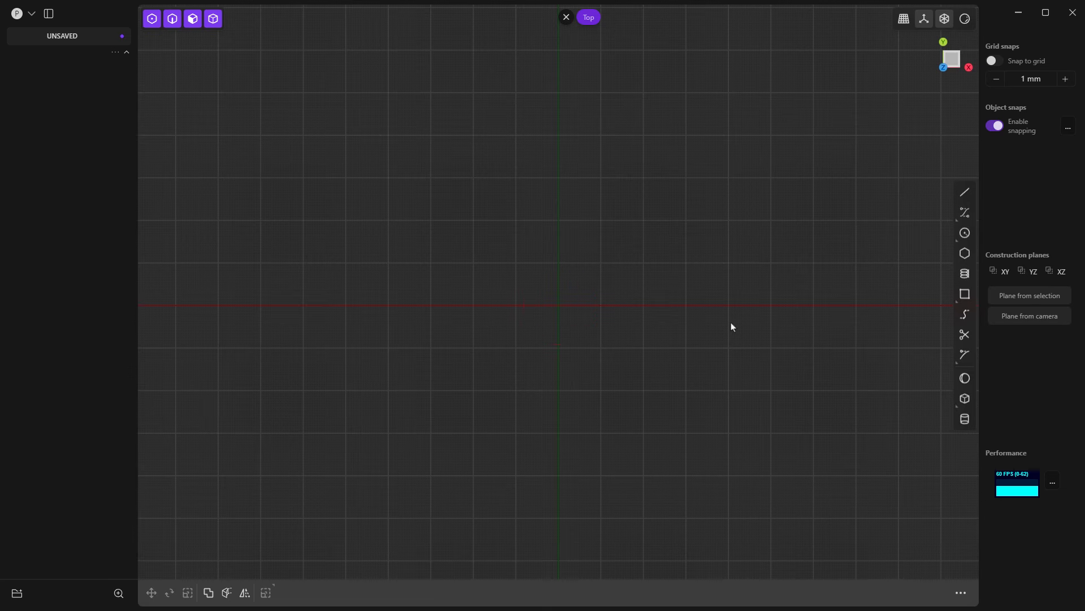
{"action": "left_click", "coordinate": [961, 193]}
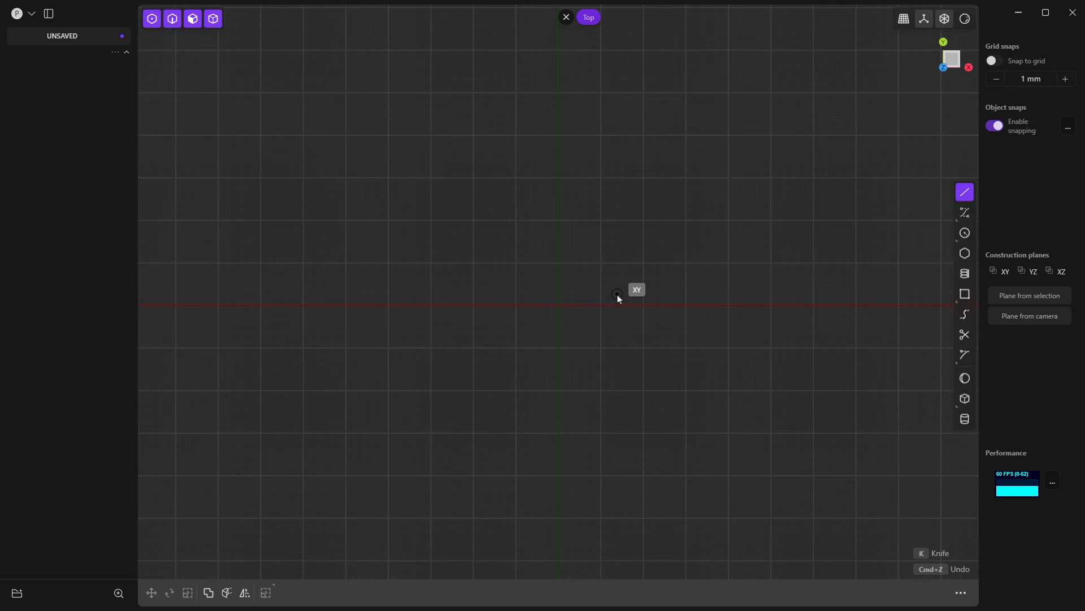
{"action": "left_click", "coordinate": [564, 310]}
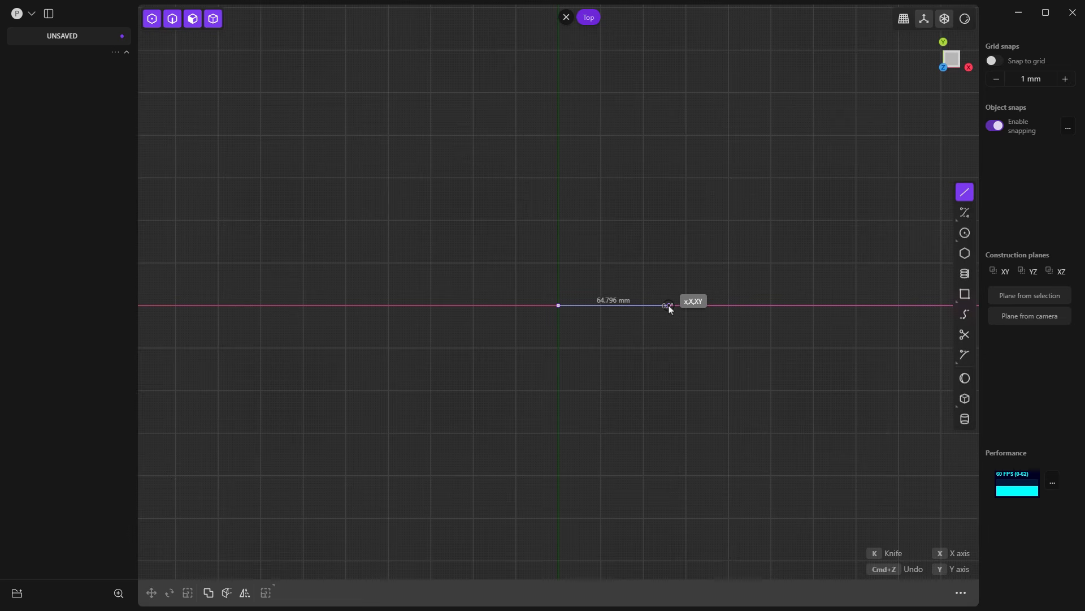
{"action": "key", "text": "Tab"}
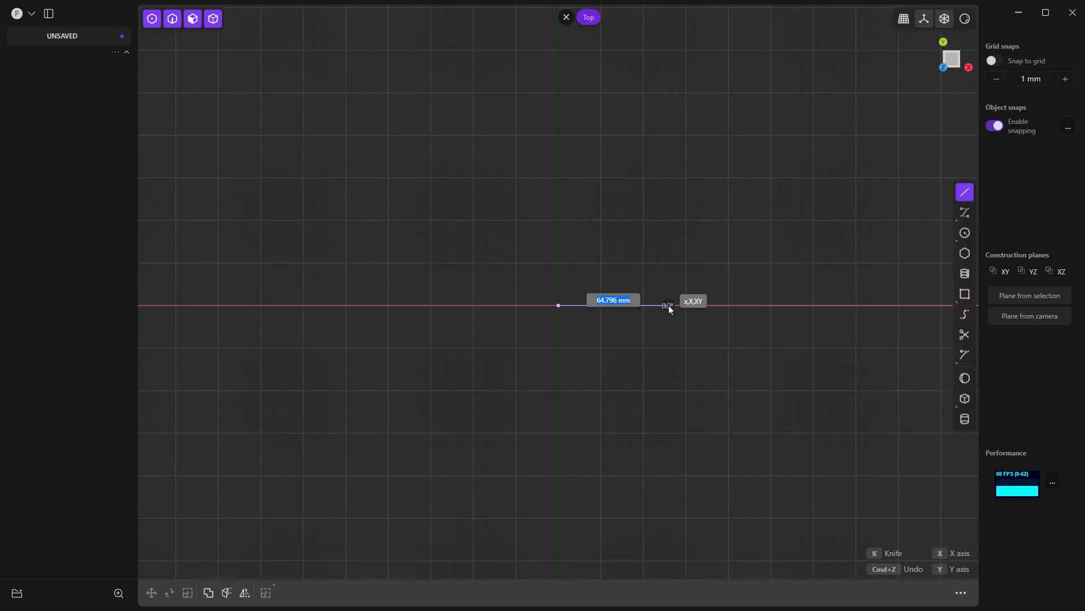
{"action": "type", "text": "100"}
{"action": "key", "text": "Return"}
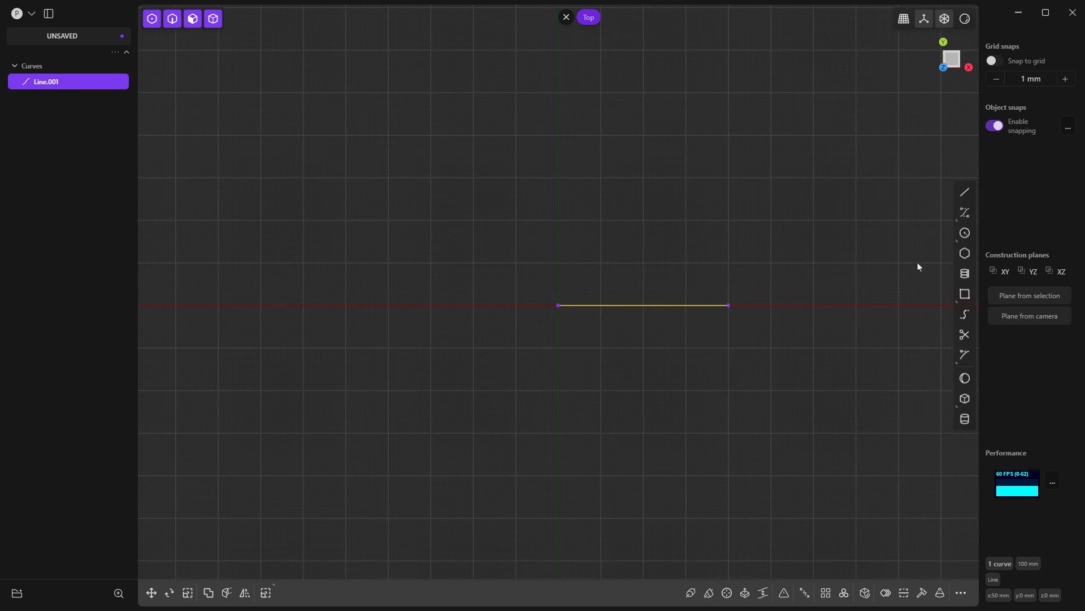
Step: Draw a 100 mm diameter circle centred on the line's far endpoint, away from the origin
{"action": "left_click", "coordinate": [965, 233]}
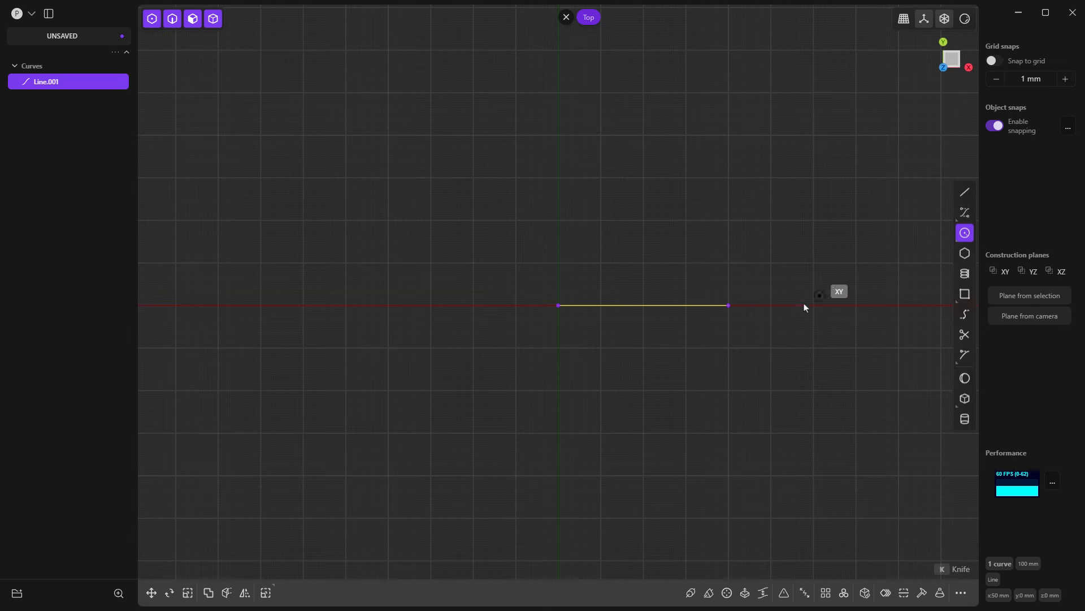
{"action": "left_click", "coordinate": [729, 305]}
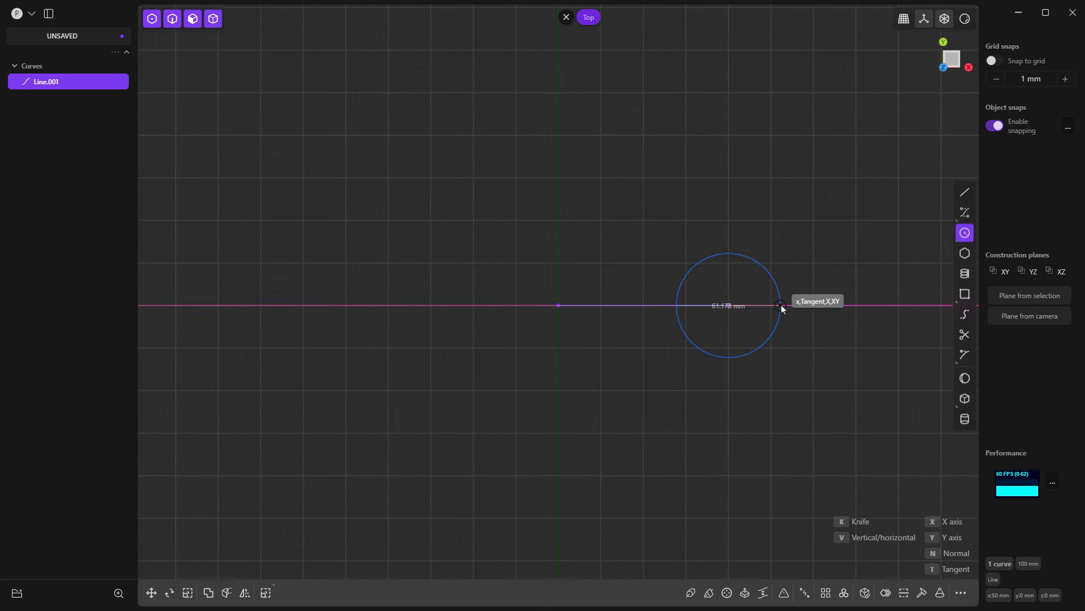
{"action": "key", "text": "Tab"}
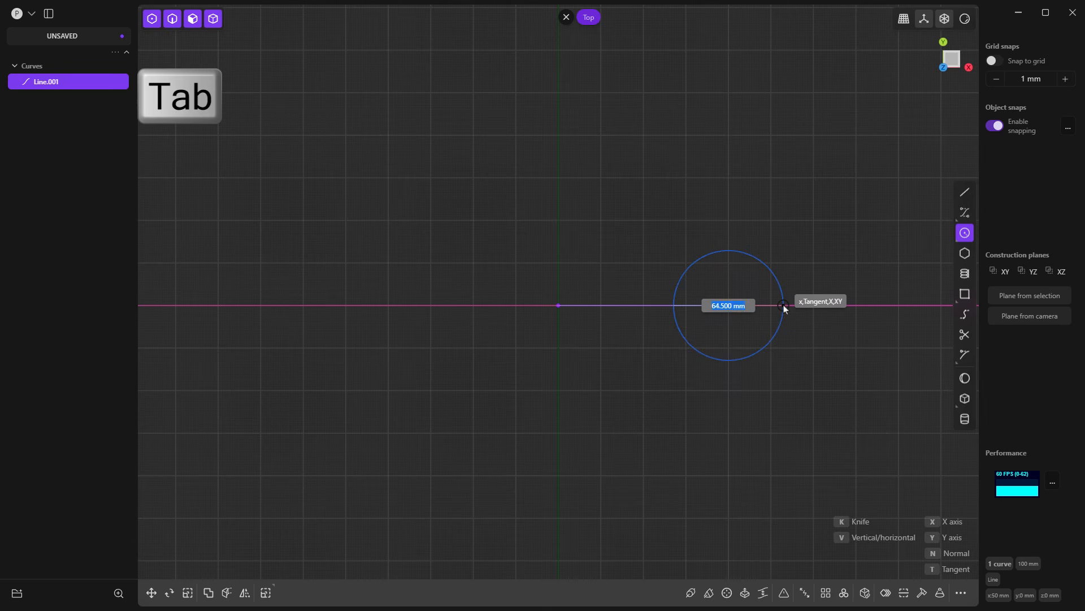
{"action": "type", "text": "100"}
{"action": "left_click", "coordinate": [784, 306]}
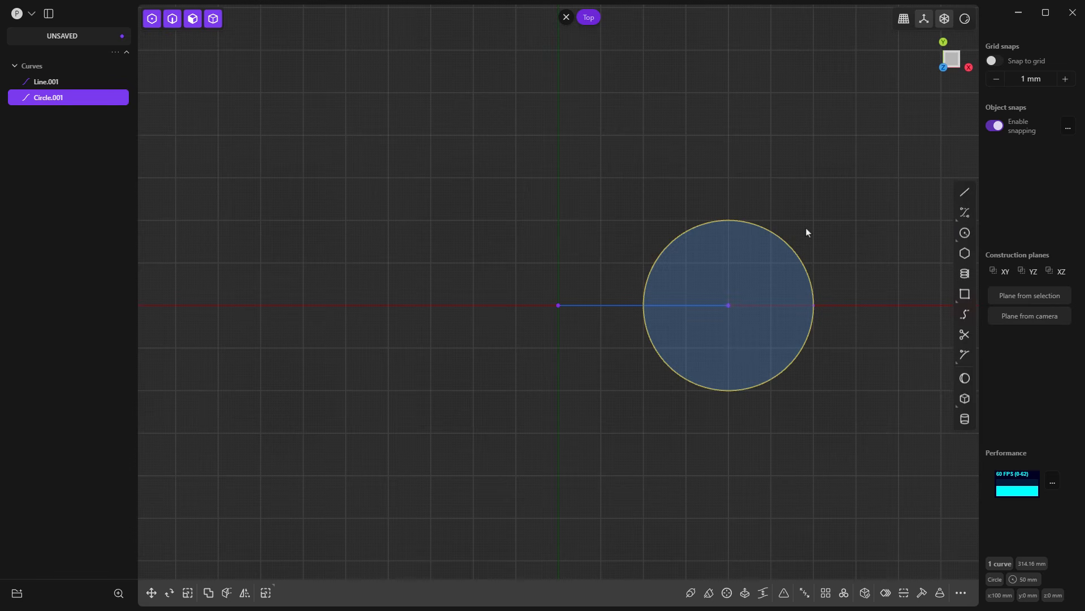
Step: Draw a 75 mm diameter circle centred on the line's endpoint at the origin
{"action": "left_click", "coordinate": [964, 233]}
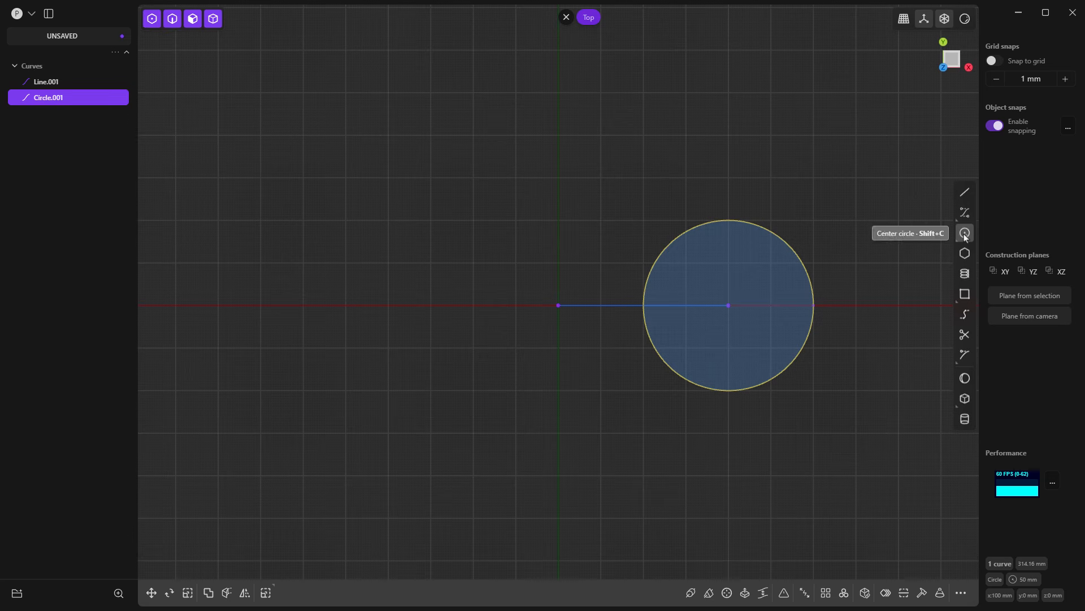
{"action": "left_click", "coordinate": [558, 306]}
{"action": "key", "text": "Tab"}
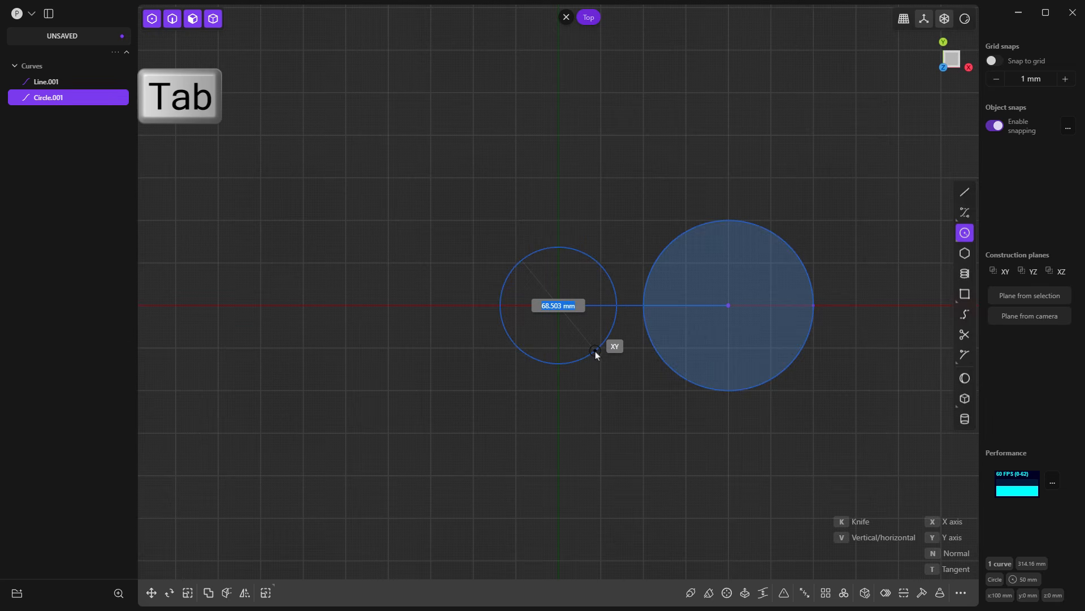
{"action": "type", "text": "75"}
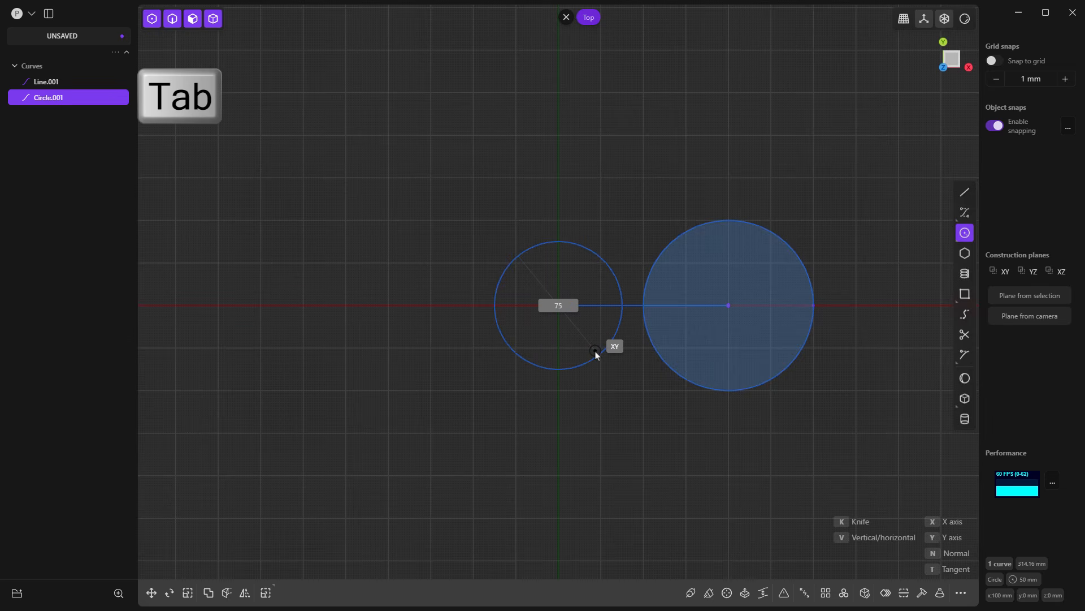
{"action": "left_click", "coordinate": [596, 354]}
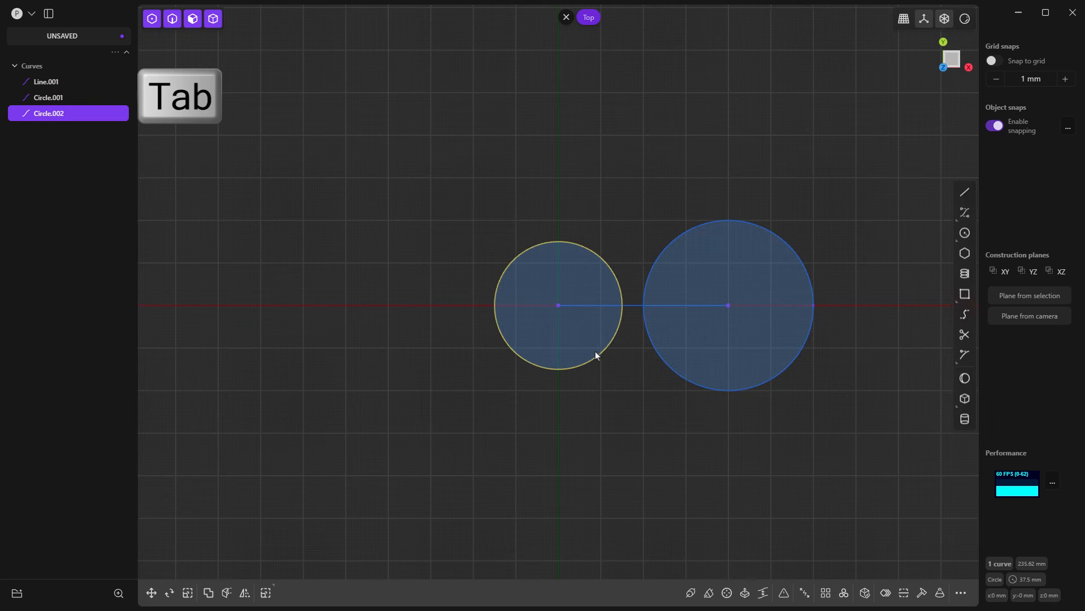
Step: Move the 75 mm diameter circle -75 mm along the X axis
{"action": "left_click", "coordinate": [153, 593]}
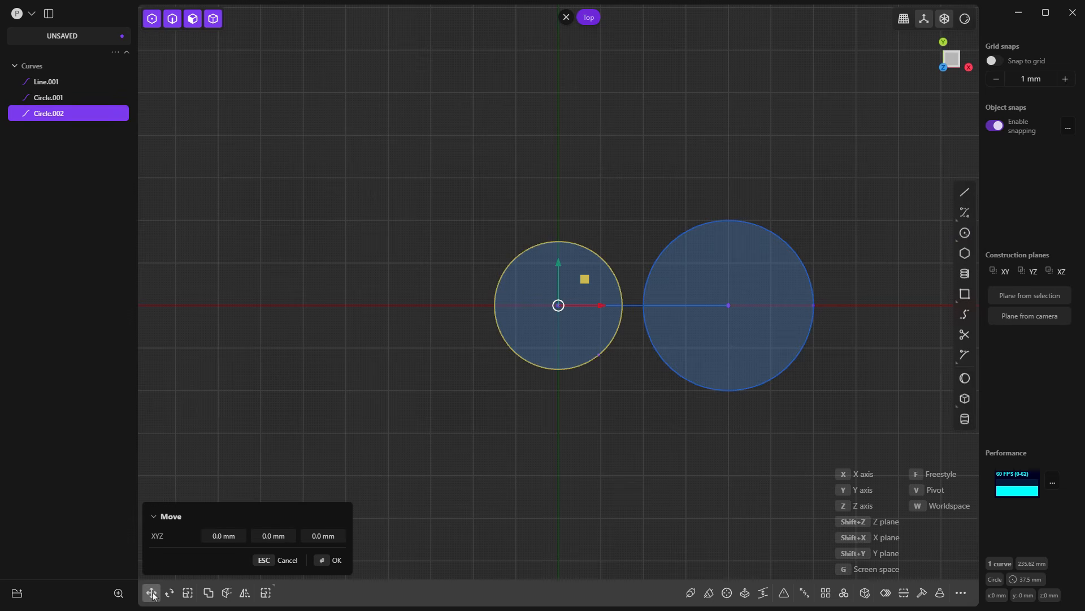
{"action": "left_click_drag", "start_coordinate": [230, 536], "coordinate": [223, 537]}
{"action": "left_click", "coordinate": [236, 536]}
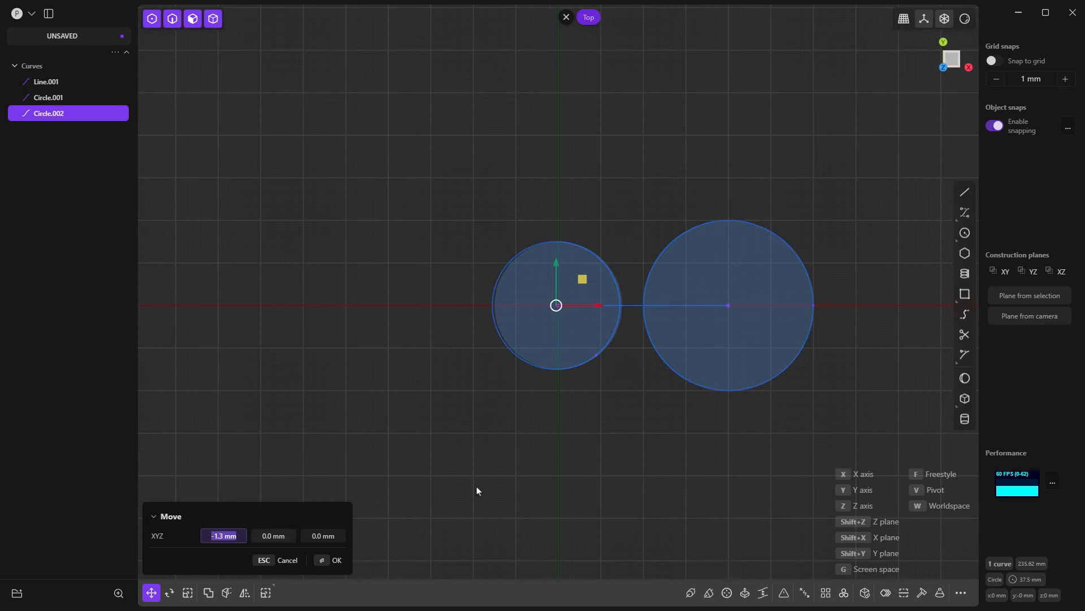
{"action": "key", "text": "BackSpace"}
{"action": "type", "text": "-75"}
{"action": "key", "text": "Return"}
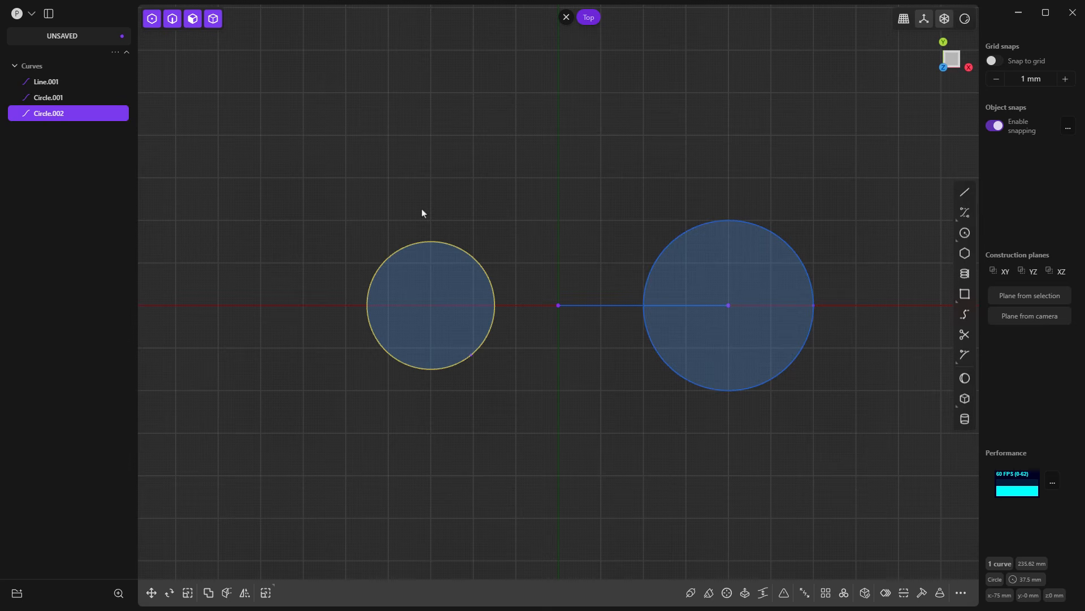
Step: Delete the line running from the origin to the centre of the 100 mm circle
{"action": "left_click", "coordinate": [742, 224]}
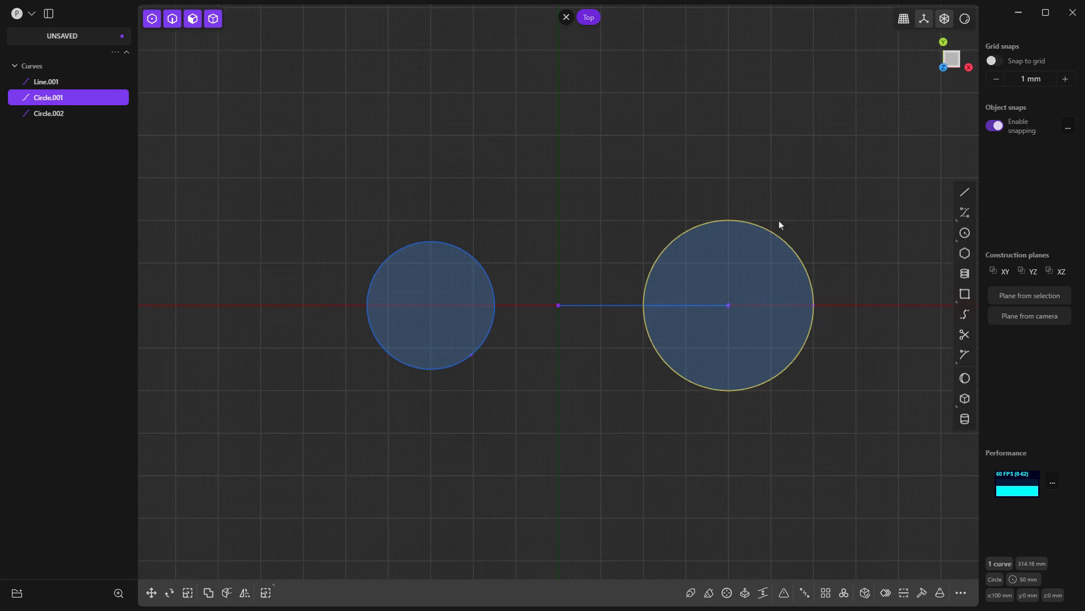
{"action": "left_click", "coordinate": [602, 305]}
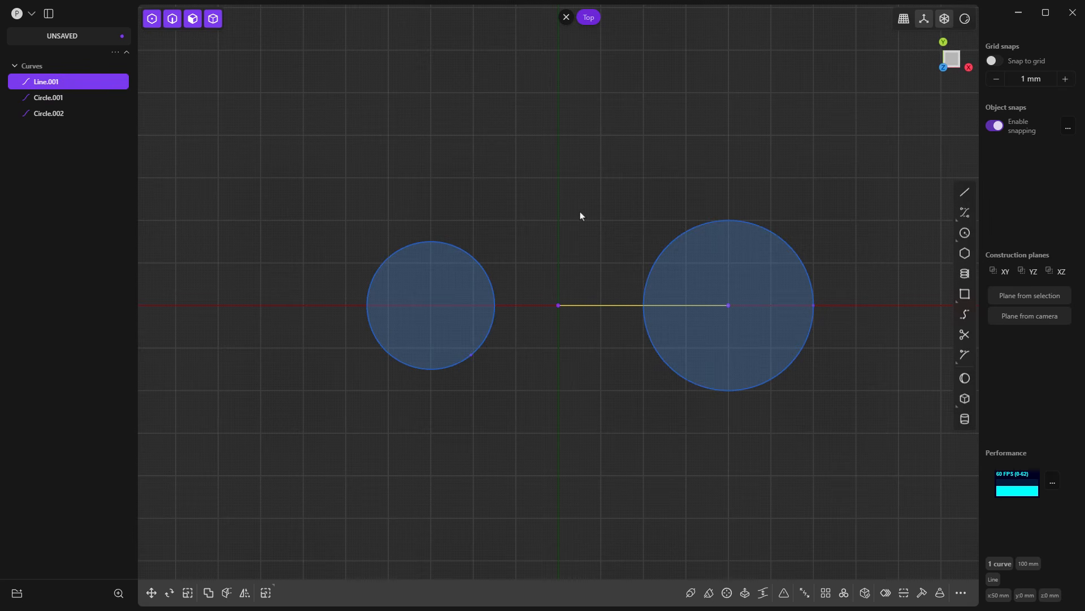
{"action": "key", "text": "Delete"}
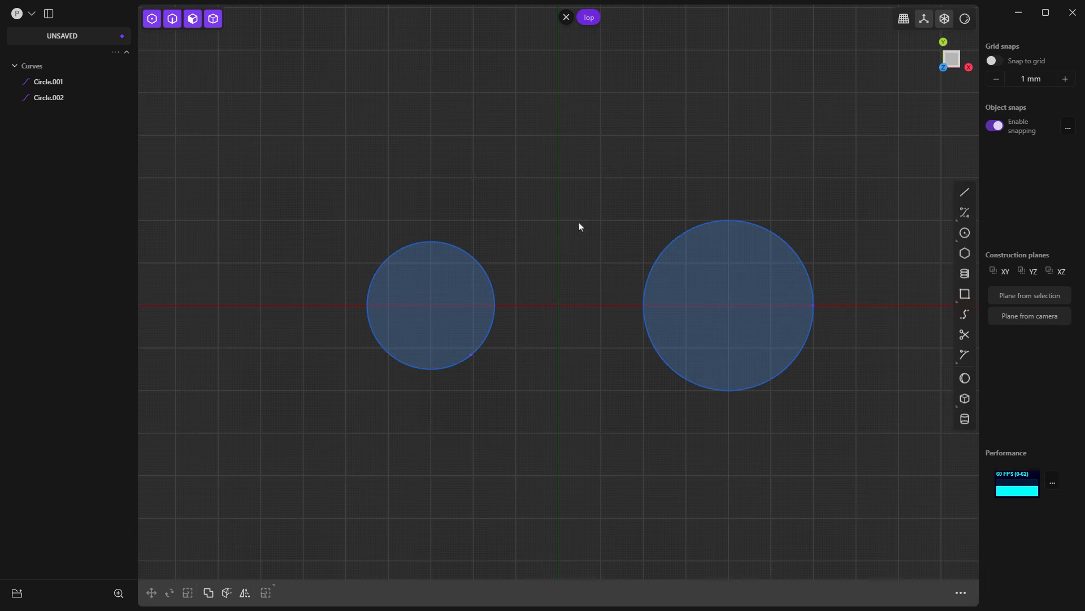
Step: Draw two separate lines tangent to both circles, one joining their upper sides and one joining their lower sides
{"action": "left_click", "coordinate": [965, 192]}
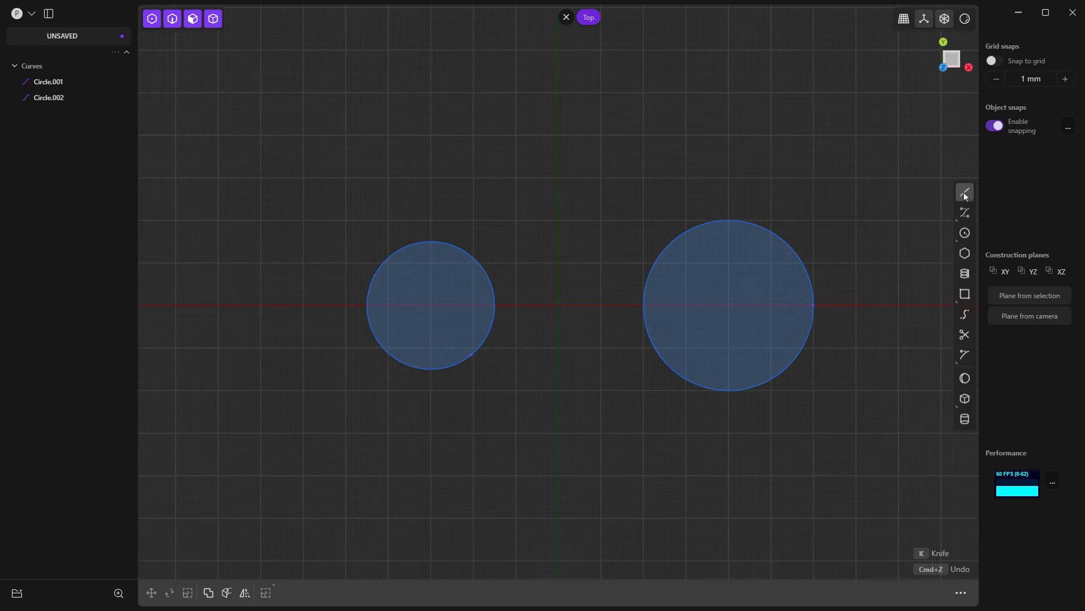
{"action": "left_click", "coordinate": [413, 243]}
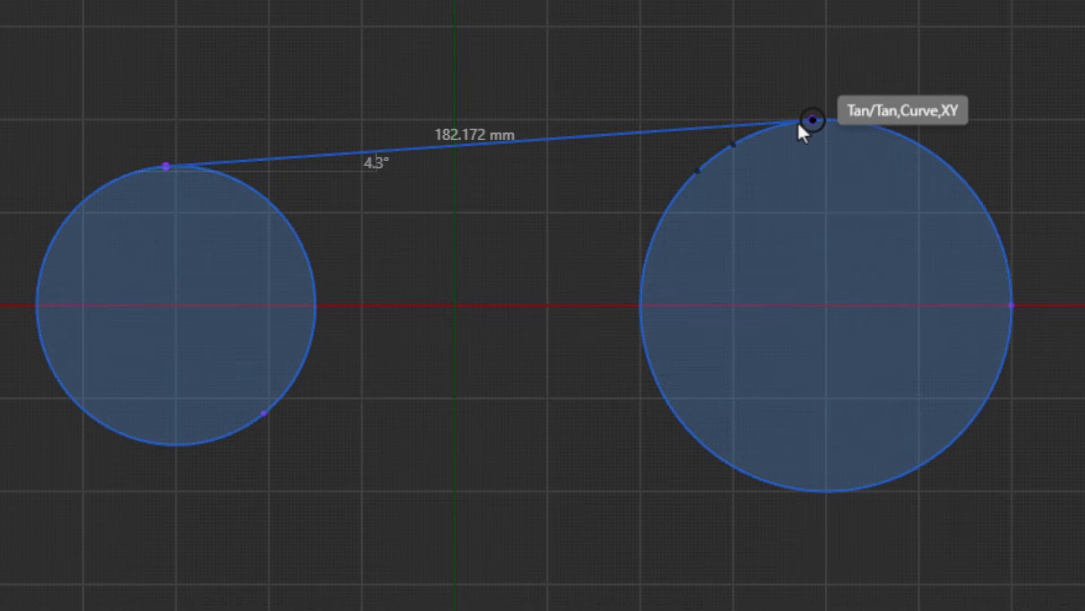
{"action": "left_click", "coordinate": [799, 126]}
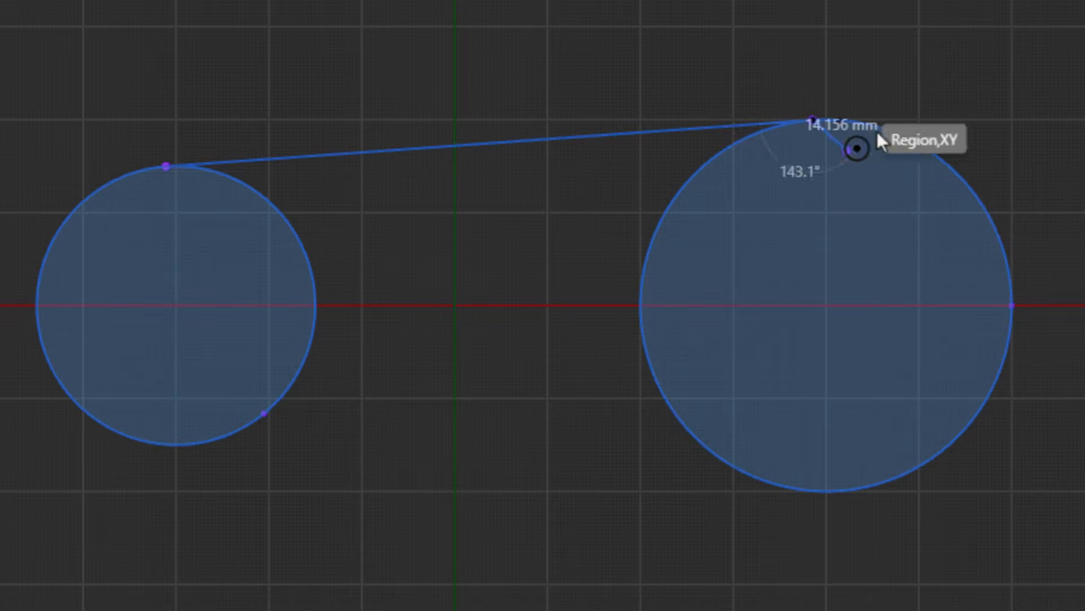
{"action": "key", "text": "Escape"}
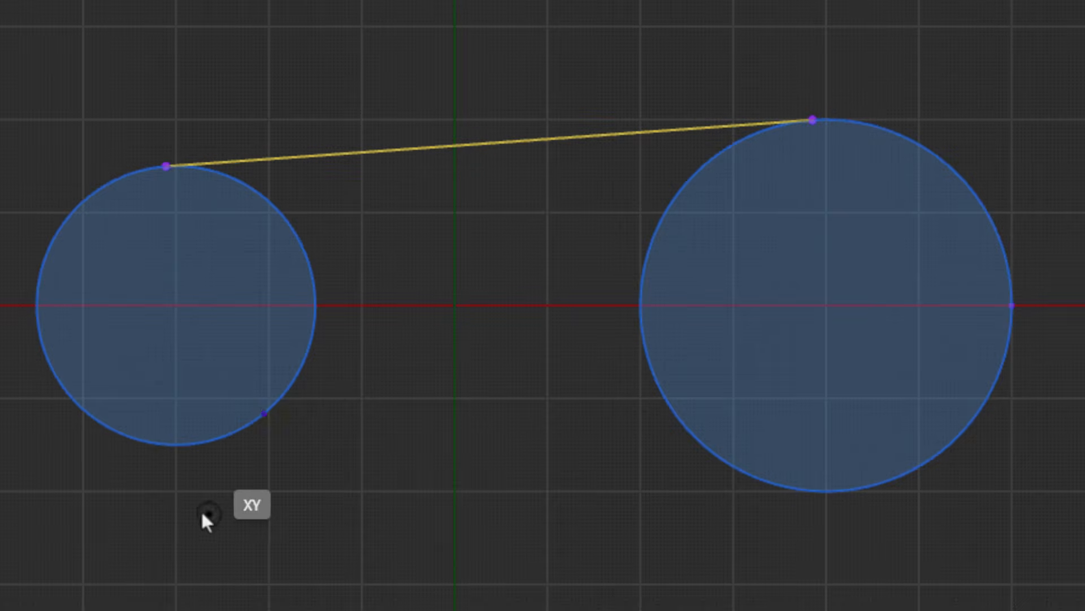
{"action": "left_click", "coordinate": [156, 443]}
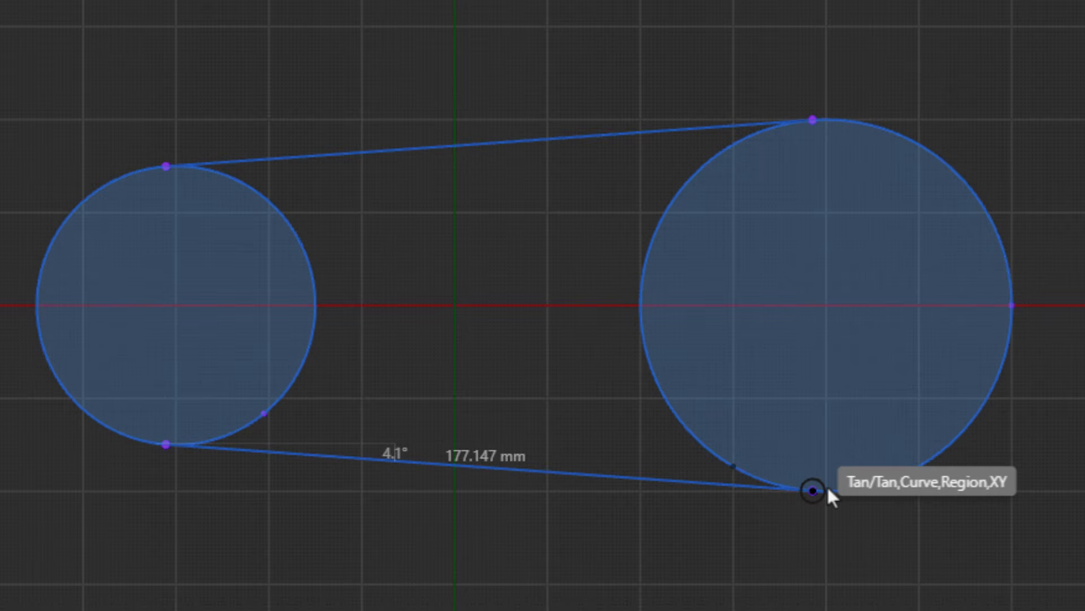
{"action": "left_click", "coordinate": [828, 490]}
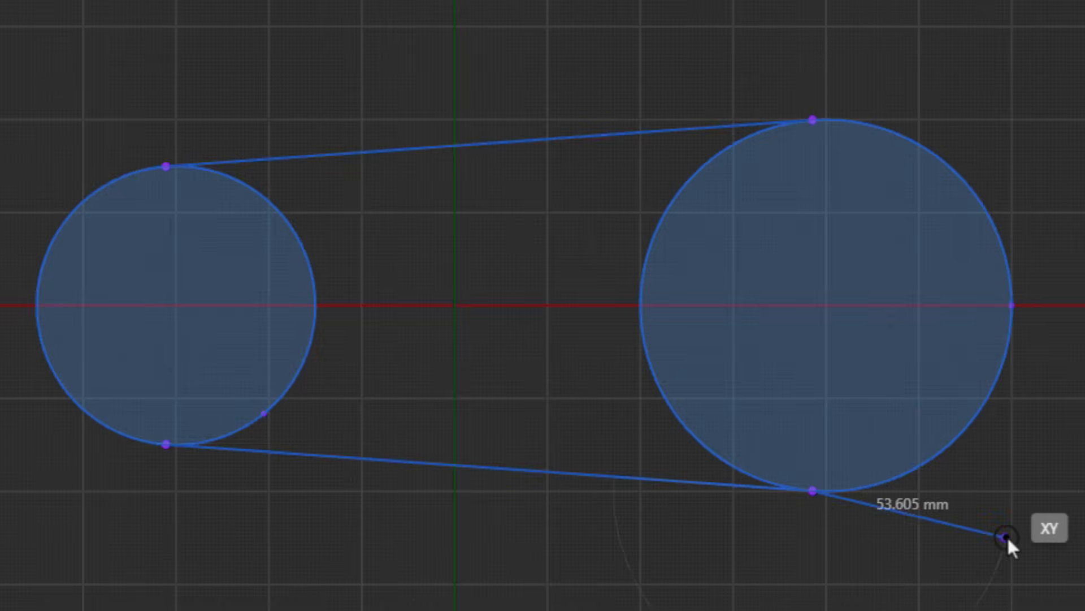
{"action": "key", "text": "Escape"}
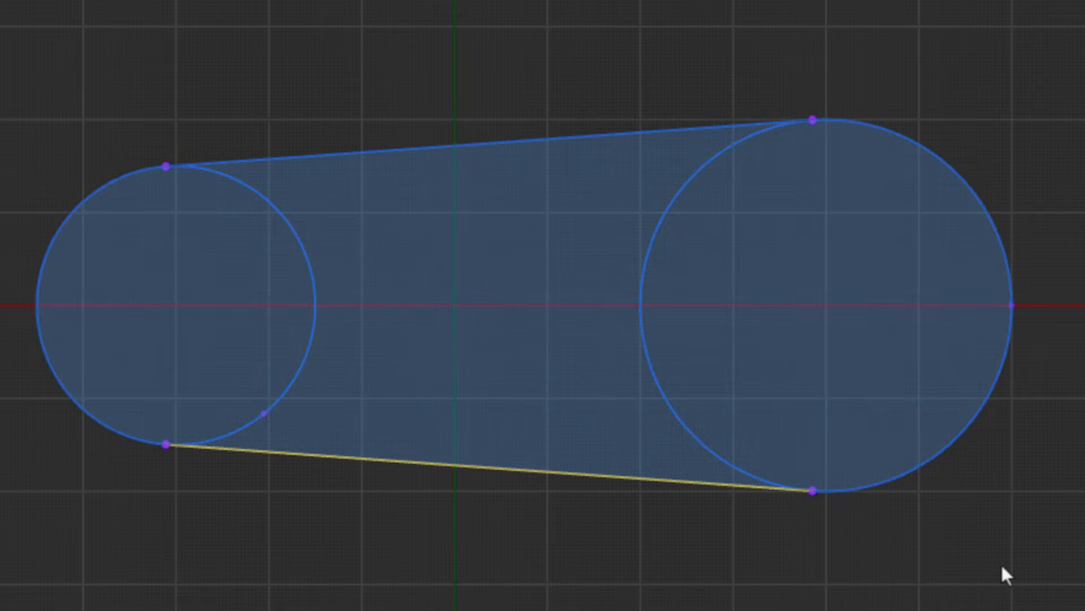
Step: Examine which closed regions and individual curves of the two-circle profile can be selected separately, and clear the selection
{"action": "left_click", "coordinate": [762, 318]}
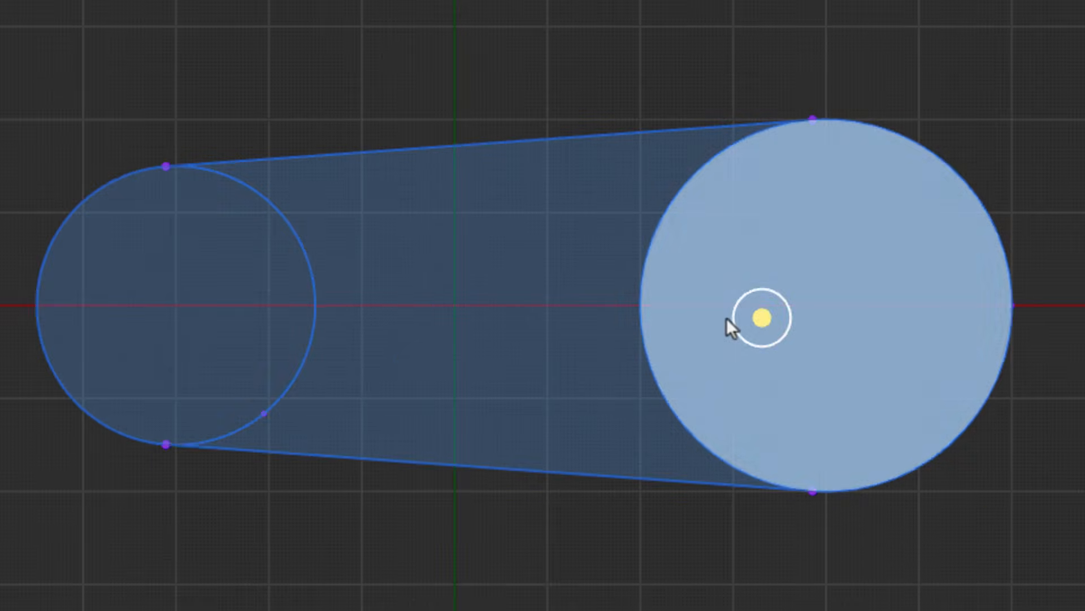
{"action": "left_click", "coordinate": [518, 266]}
{"action": "left_click", "coordinate": [168, 270]}
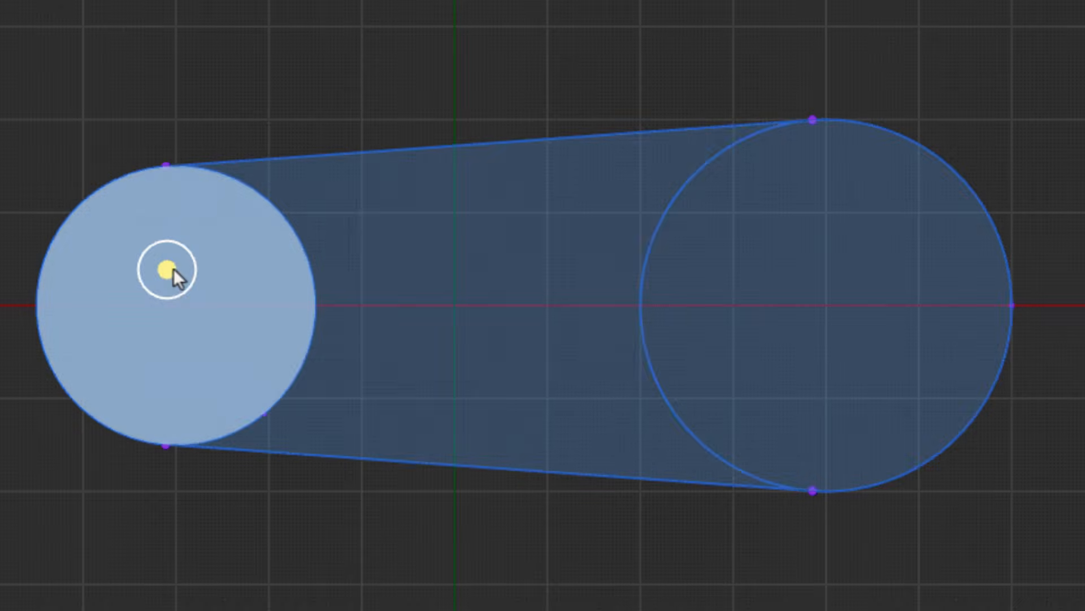
{"action": "left_click", "coordinate": [422, 201]}
{"action": "left_click", "coordinate": [788, 202]}
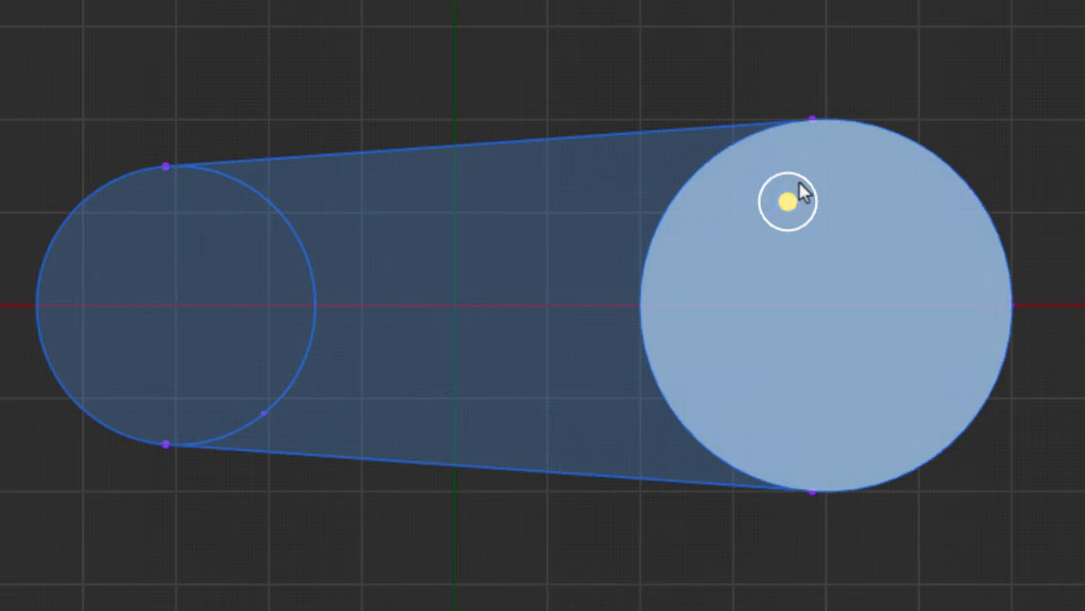
{"action": "left_click", "coordinate": [857, 124]}
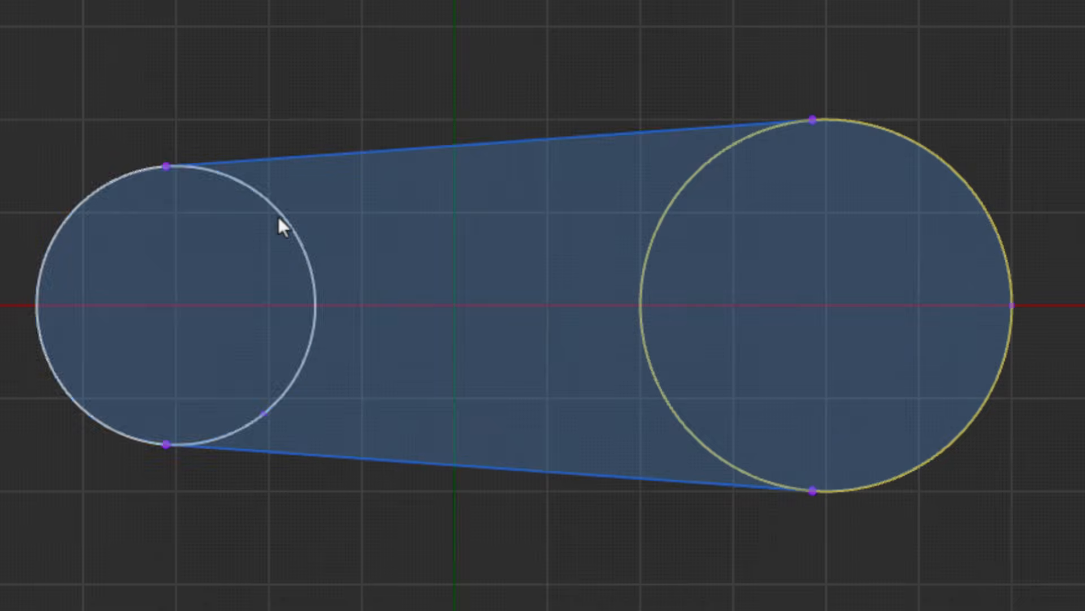
{"action": "left_click", "coordinate": [267, 204]}
{"action": "left_click", "coordinate": [396, 151]}
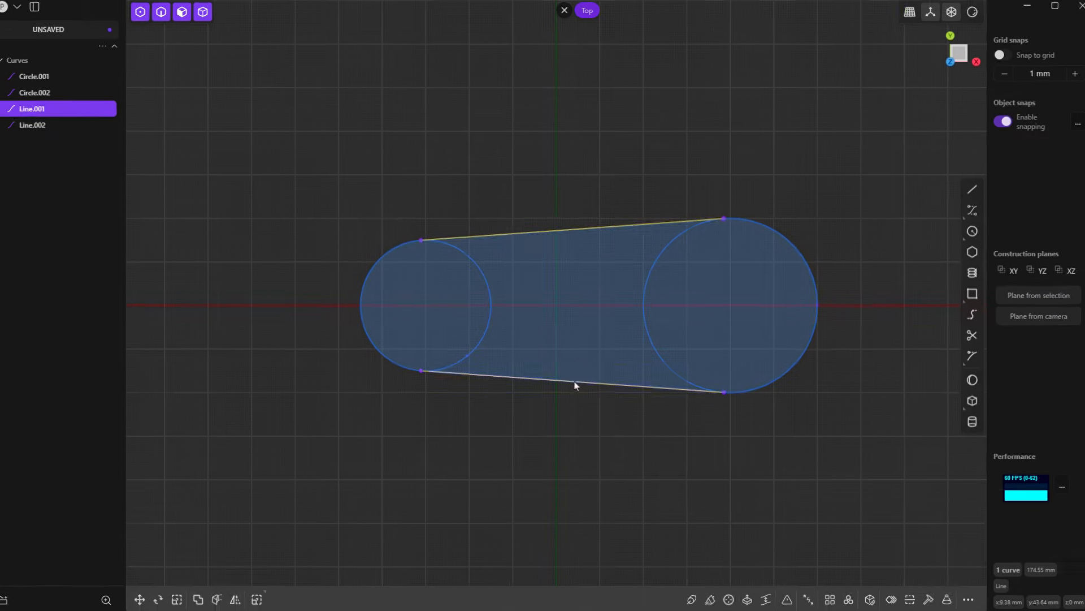
{"action": "left_click", "coordinate": [575, 384]}
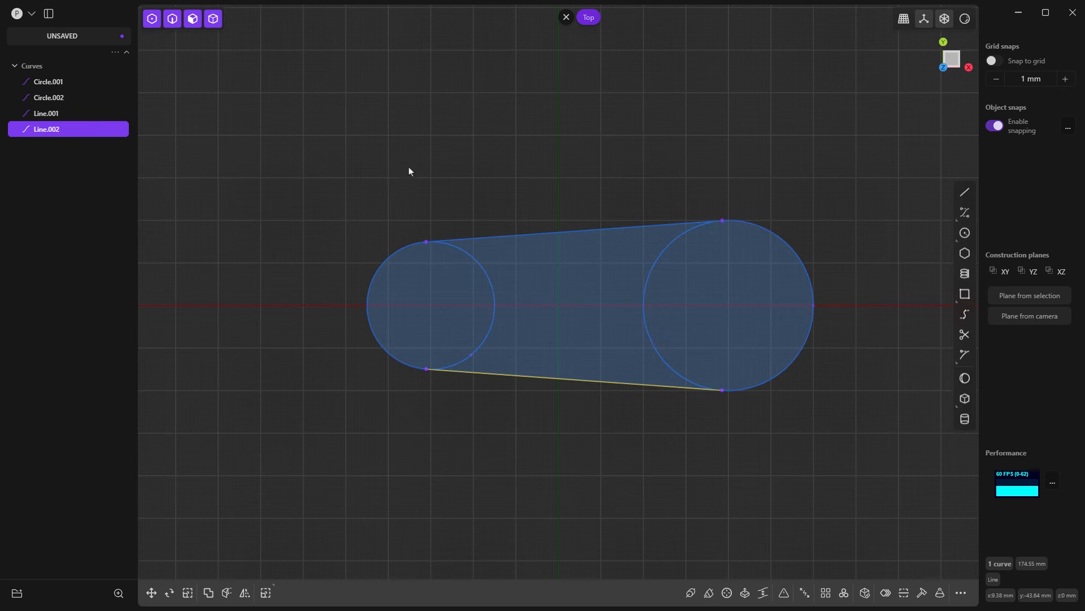
{"action": "left_click", "coordinate": [459, 199]}
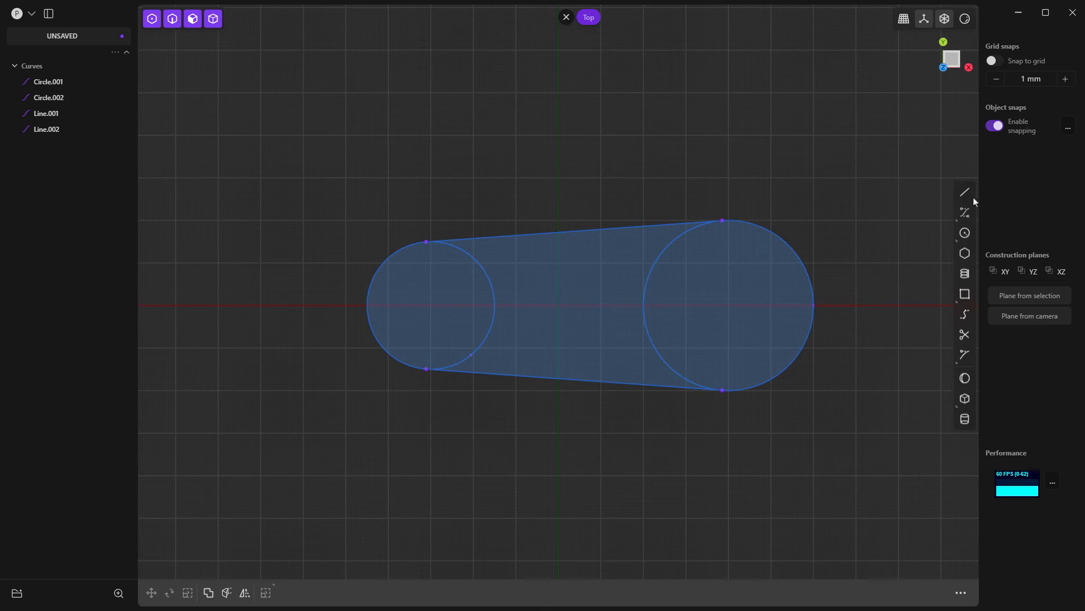
Step: Draw a 50 mm diameter circle concentric with the smaller end circle
{"action": "left_click", "coordinate": [965, 233]}
{"action": "left_click", "coordinate": [431, 305]}
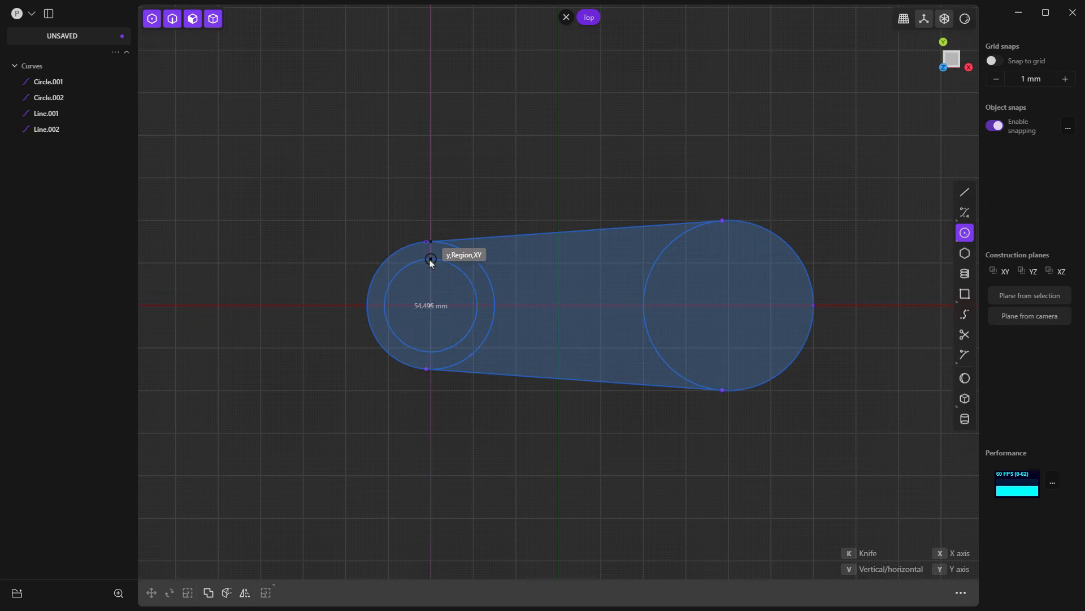
{"action": "key", "text": "Tab"}
{"action": "key", "text": "Tab"}
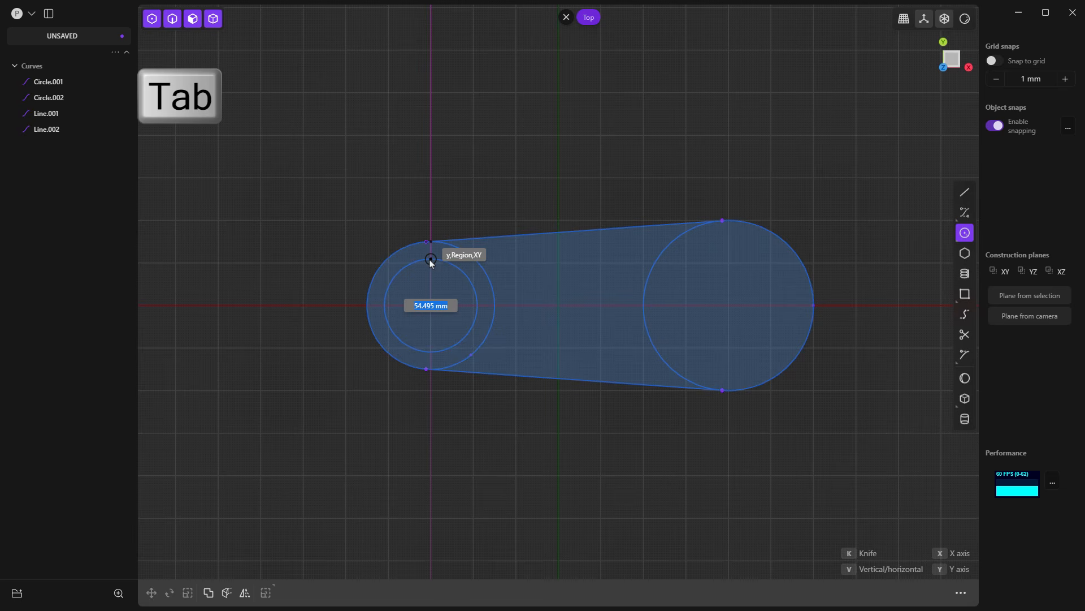
{"action": "type", "text": "50"}
{"action": "key", "text": "Return"}
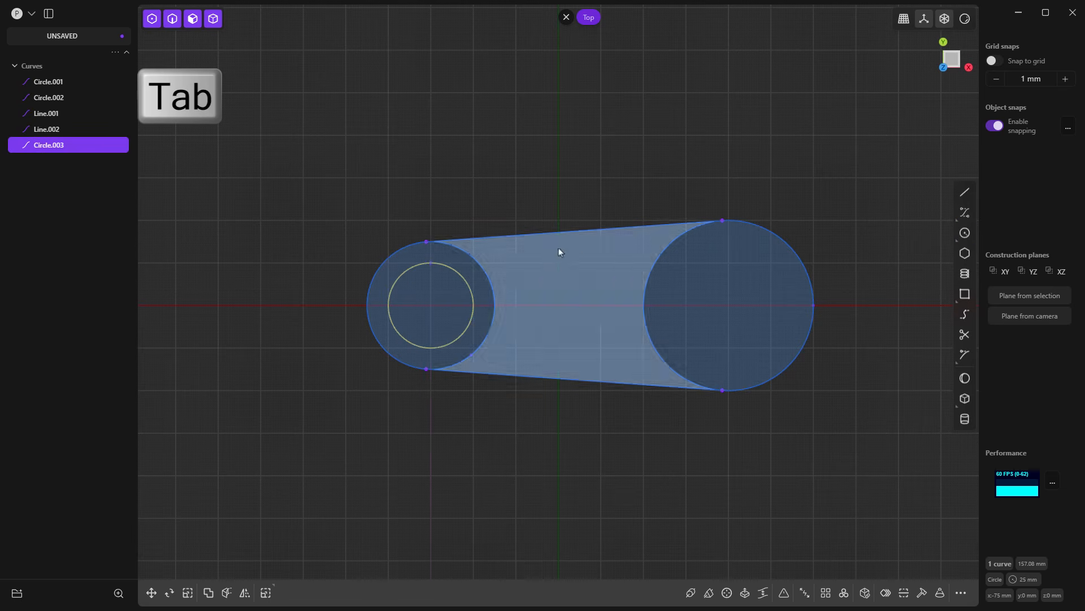
Step: Draw a 75 mm diameter circle concentric with the larger end circle
{"action": "left_click", "coordinate": [964, 233]}
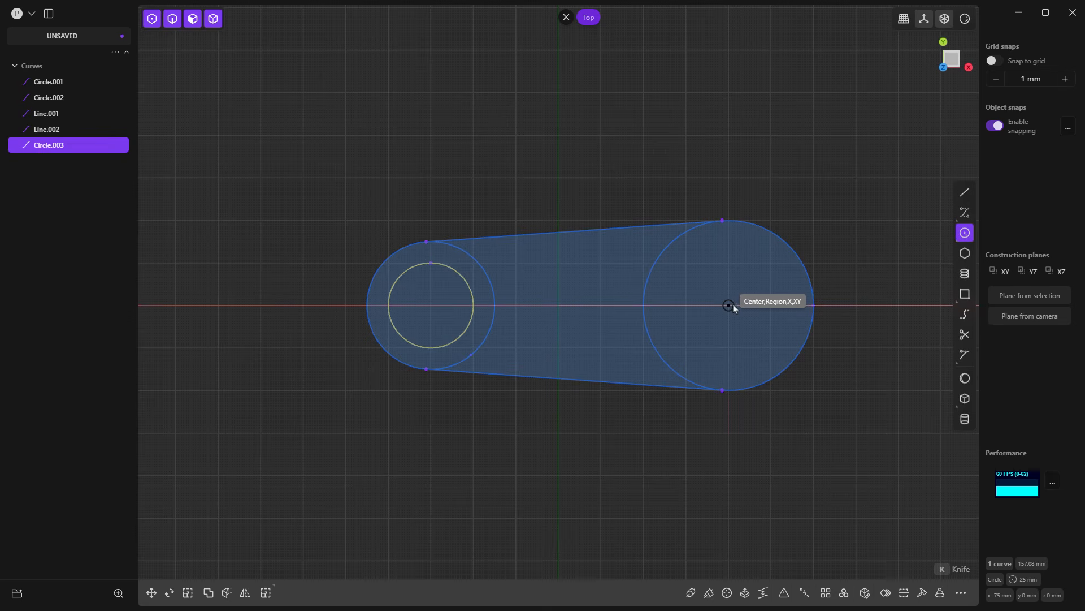
{"action": "left_click", "coordinate": [729, 305]}
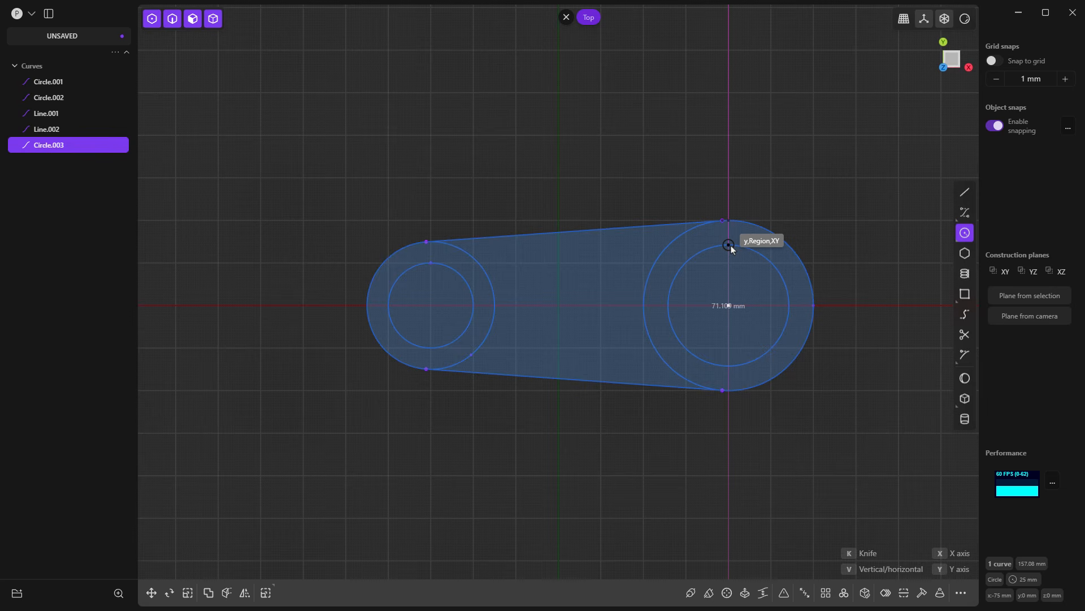
{"action": "key", "text": "Tab"}
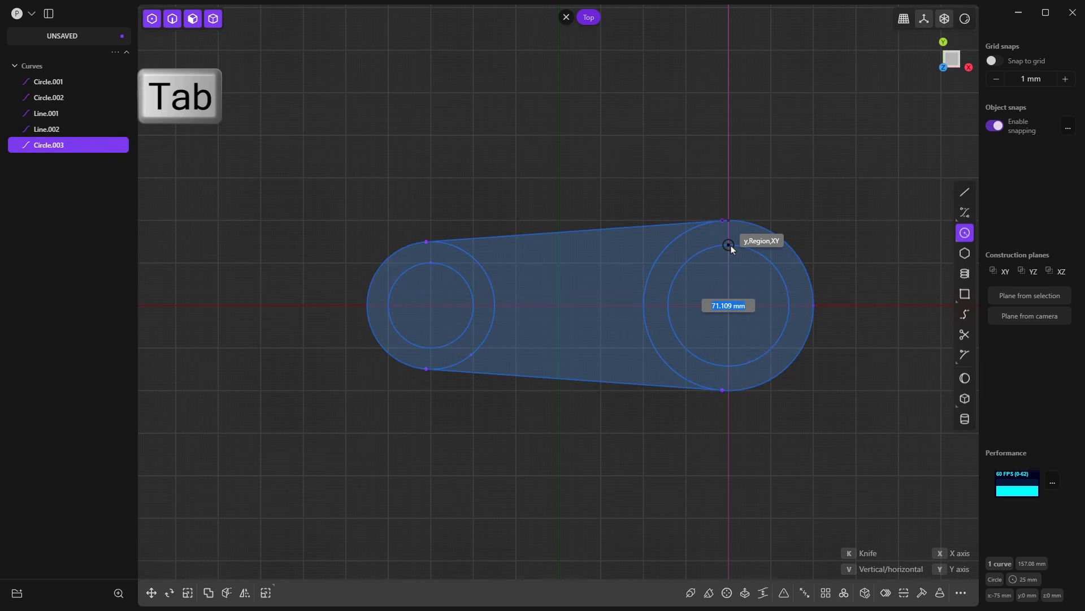
{"action": "type", "text": "75"}
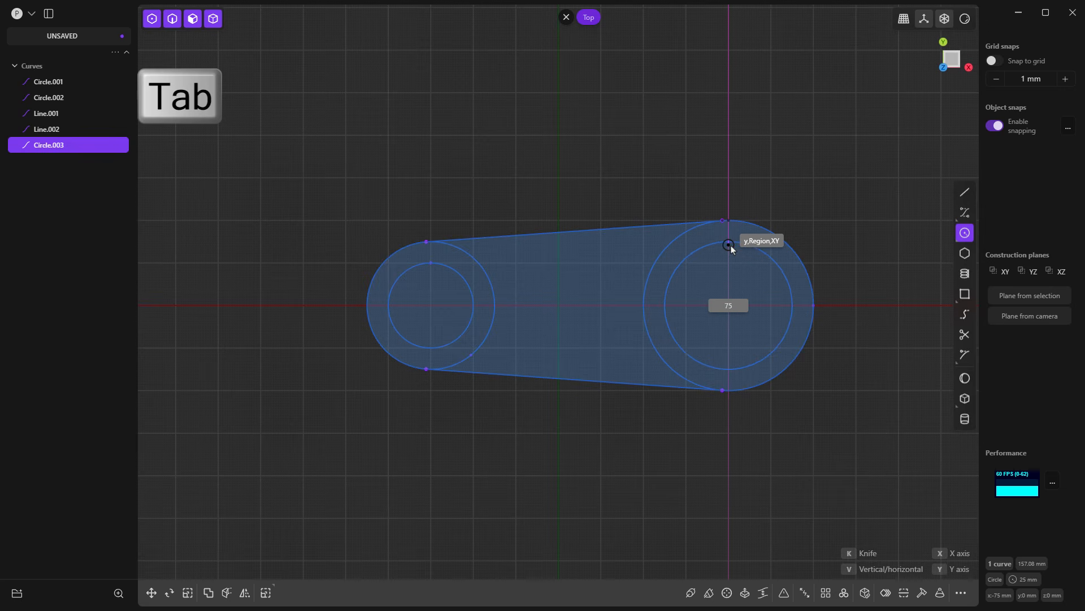
{"action": "key", "text": "Return"}
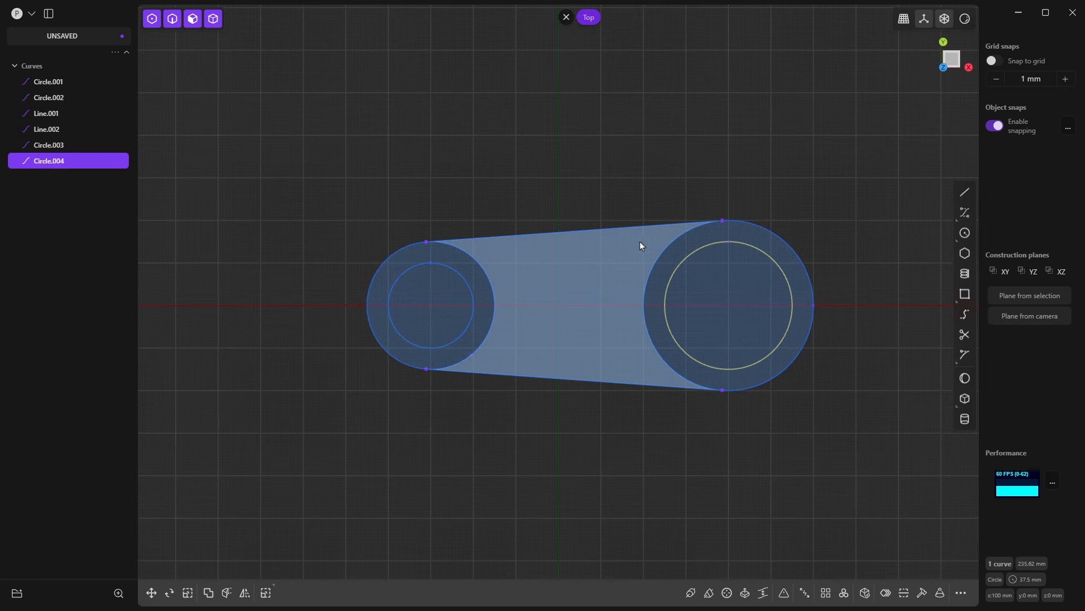
{"action": "left_click", "coordinate": [628, 270]}
{"action": "key", "text": "e"}
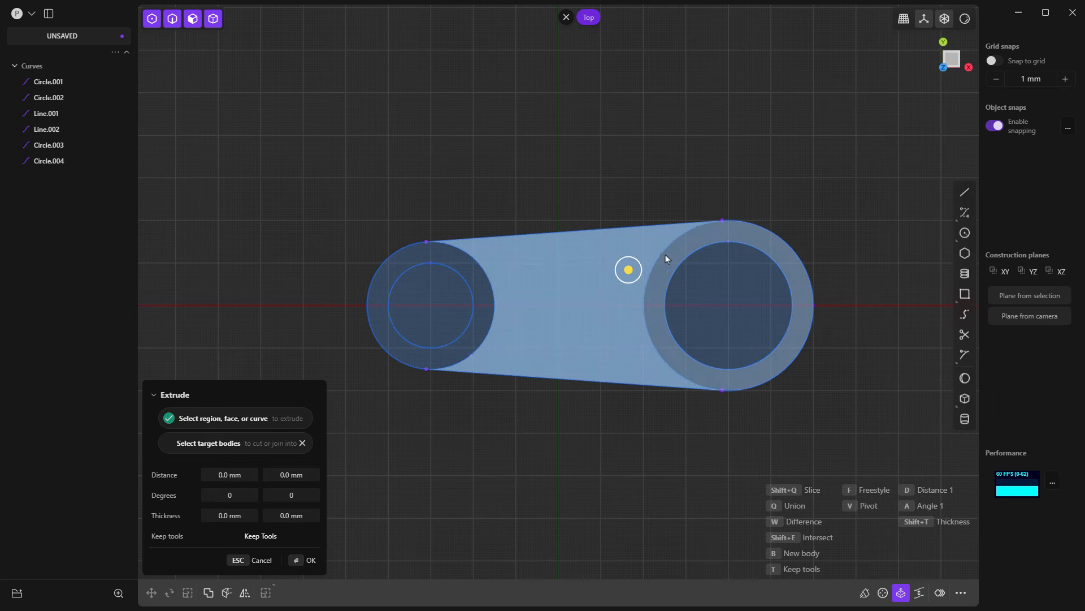
{"action": "key", "text": "Escape"}
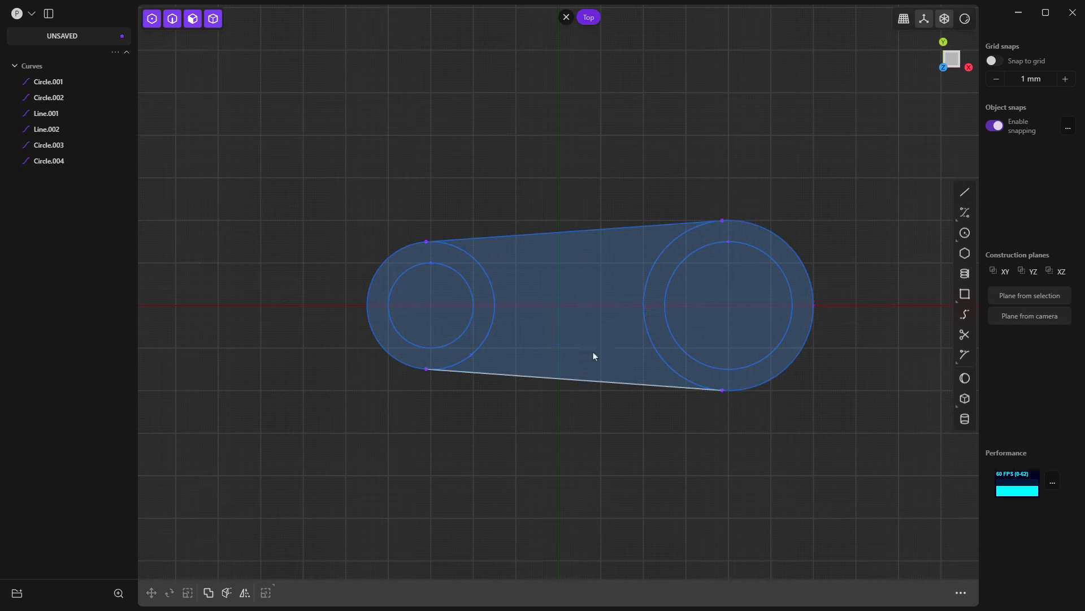
Step: Offset the middle region's boundary between the two end circles inward by 10 mm
{"action": "left_click", "coordinate": [587, 282]}
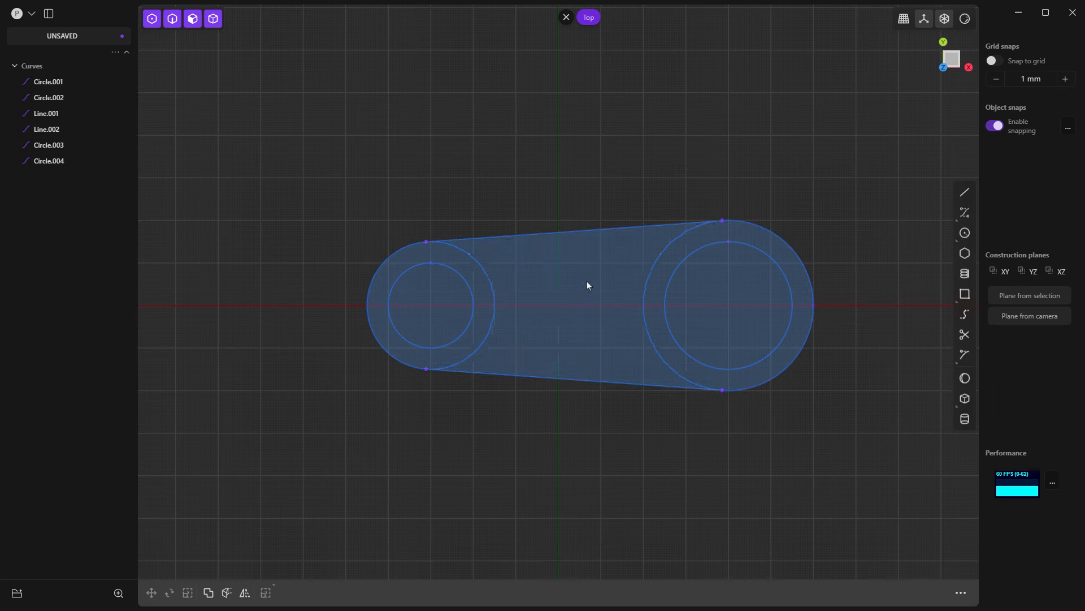
{"action": "key", "text": "e"}
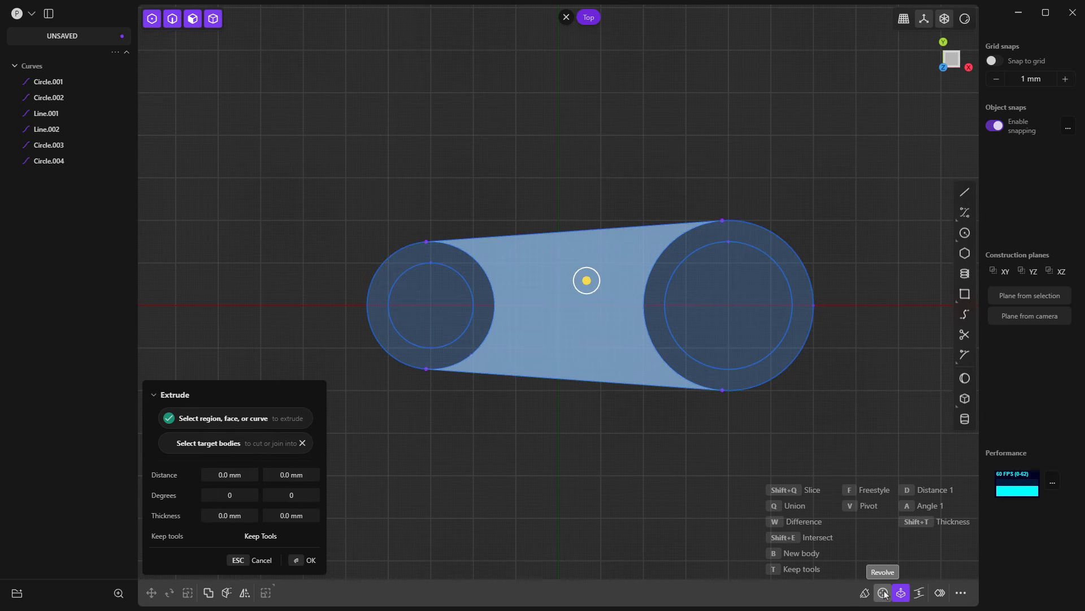
{"action": "left_click", "coordinate": [940, 593]}
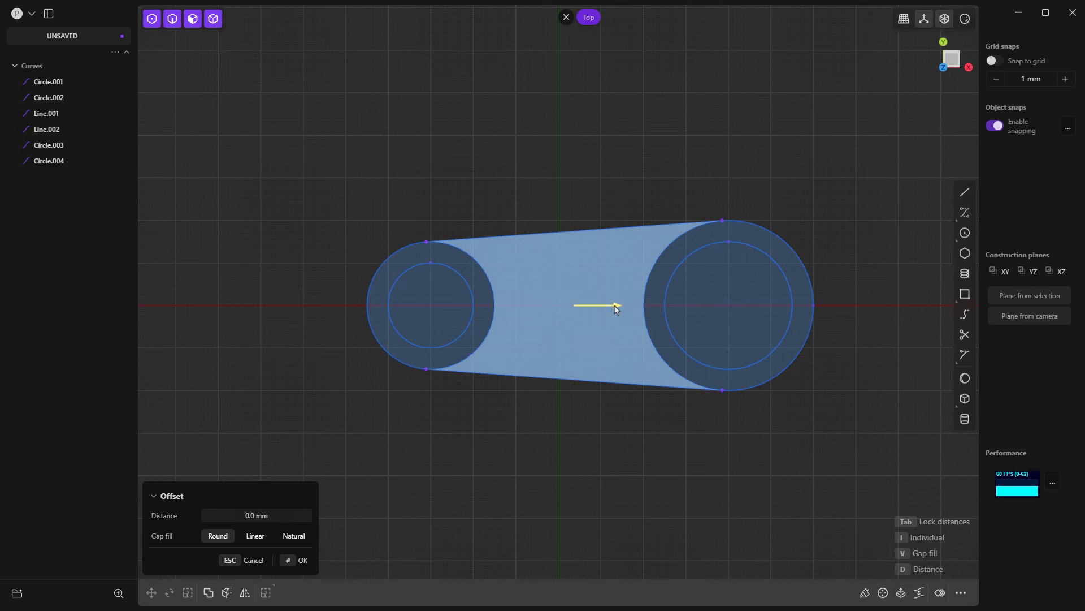
{"action": "mouse_move", "coordinate": [618, 305]}
{"action": "left_mouse_down"}
{"action": "mouse_move", "coordinate": [630, 306]}
{"action": "mouse_move", "coordinate": [601, 310]}
{"action": "mouse_move", "coordinate": [634, 312]}
{"action": "left_mouse_up"}
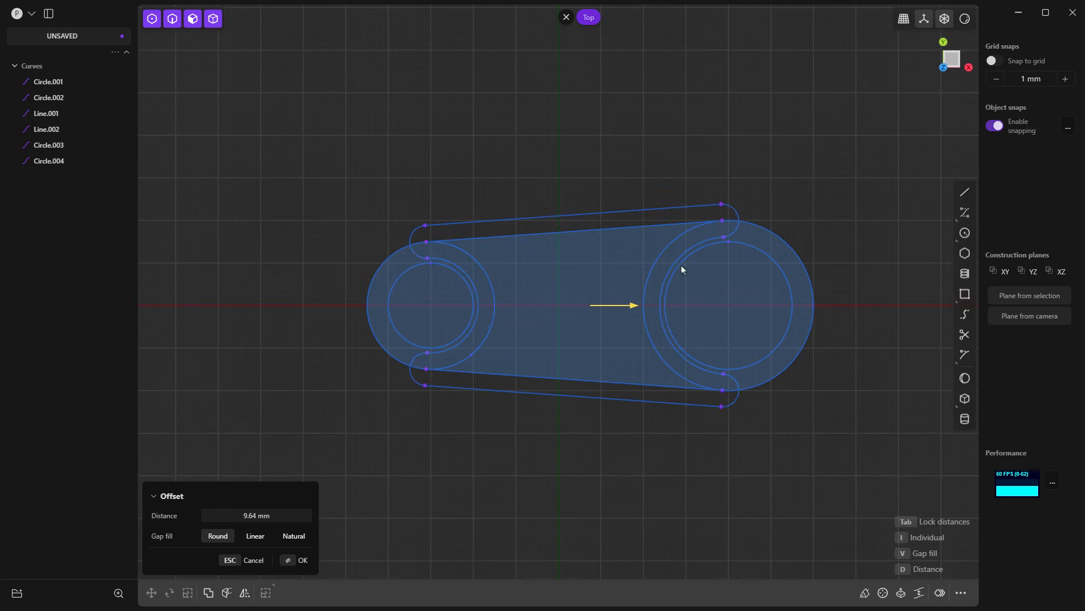
{"action": "left_click_drag", "start_coordinate": [634, 306], "coordinate": [597, 309]}
{"action": "left_click", "coordinate": [298, 512]}
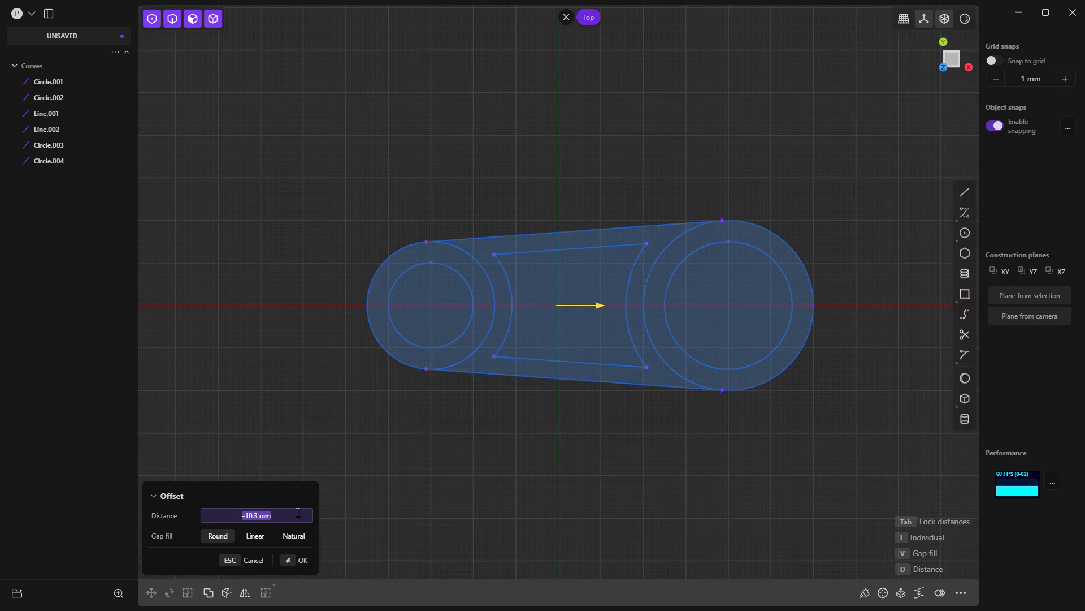
{"action": "type", "text": "-10"}
{"action": "key", "text": "Return"}
{"action": "key", "text": "Return"}
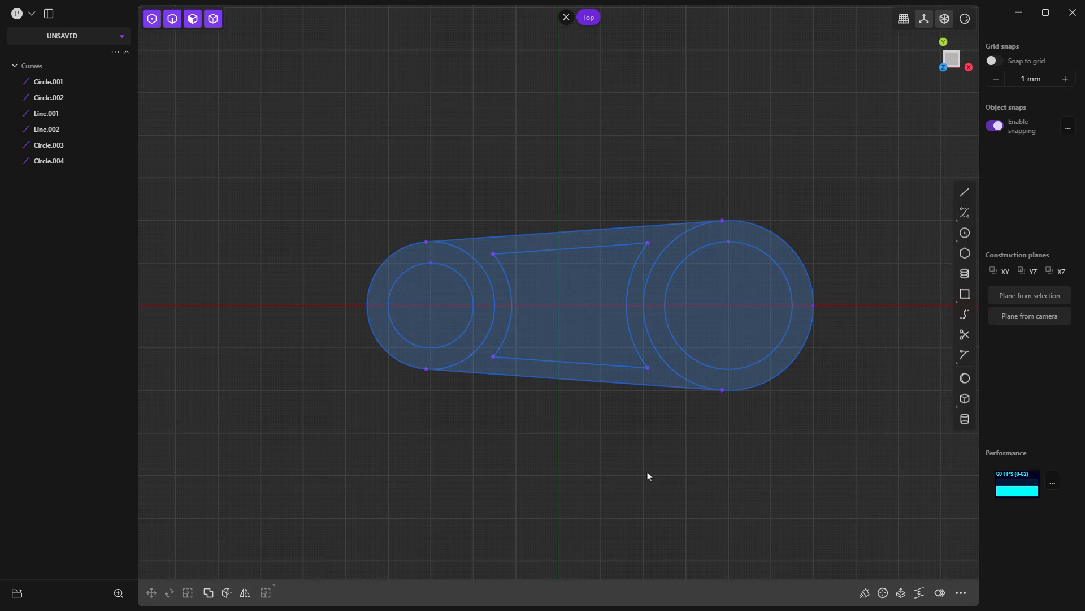
{"action": "left_click", "coordinate": [566, 302]}
{"action": "key", "text": "e"}
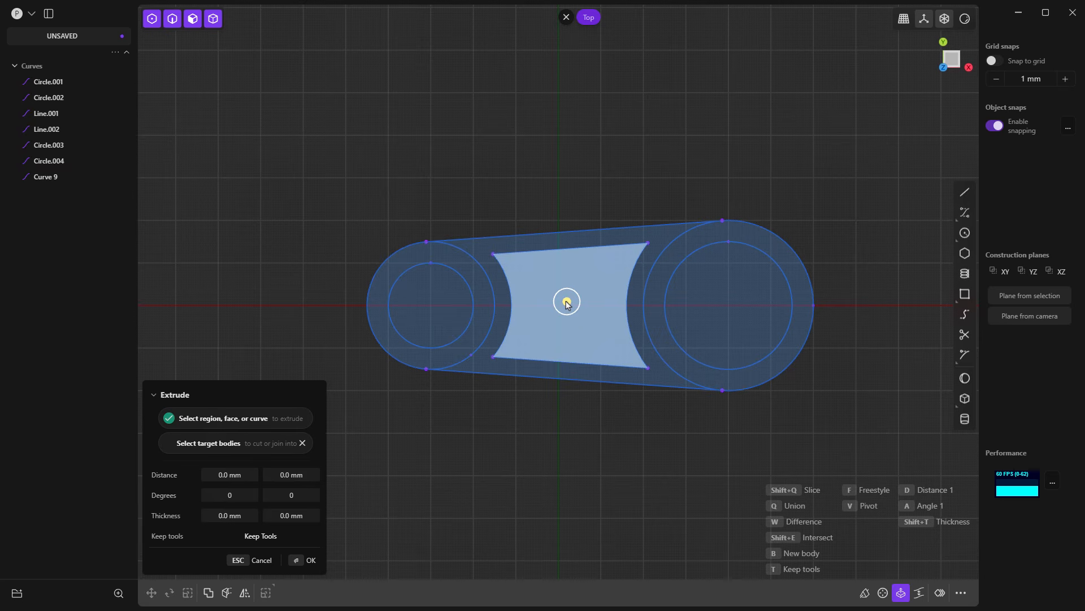
{"action": "left_click", "coordinate": [592, 423]}
{"action": "key", "text": "Escape"}
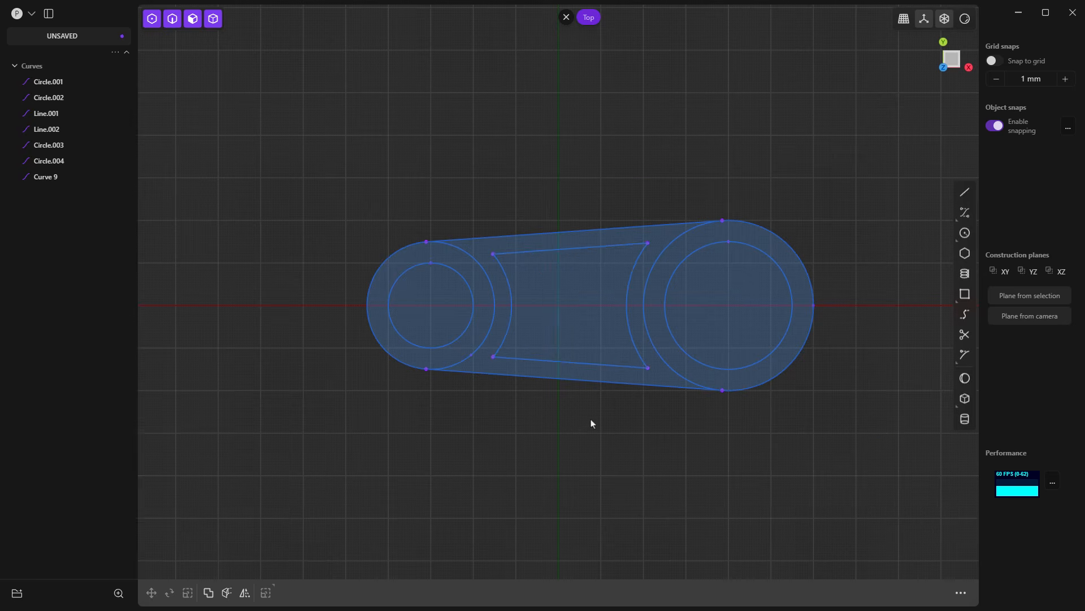
Step: Extrude the link profile, excluding both inner circles and the central offset region, 20 mm symmetrically in each direction
{"action": "middle_click_drag", "start_coordinate": [591, 423], "coordinate": [580, 327]}
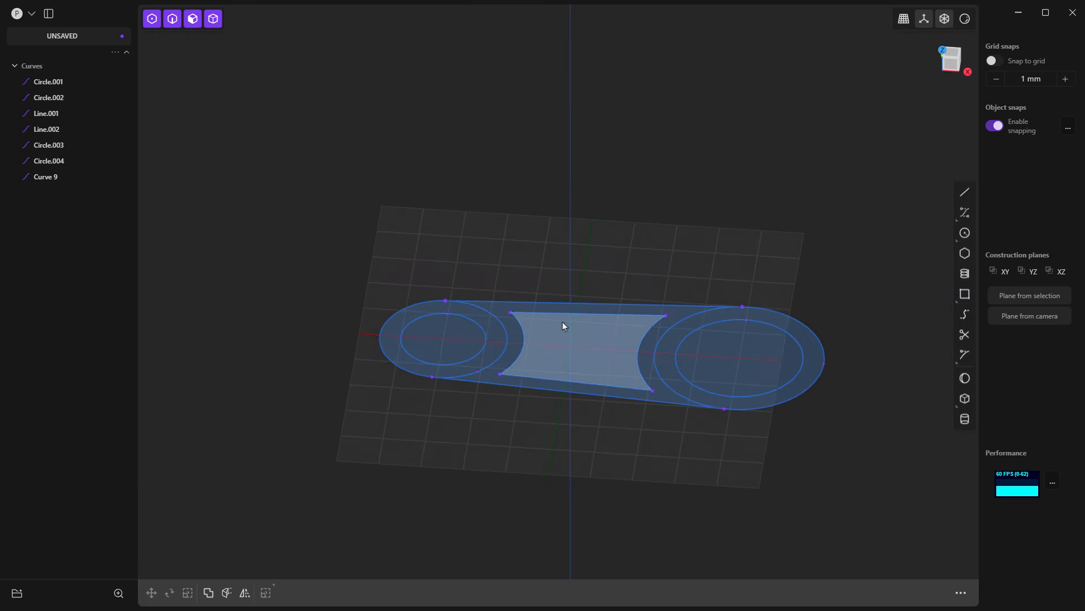
{"action": "left_click", "coordinate": [497, 330]}
{"action": "key", "text": "e"}
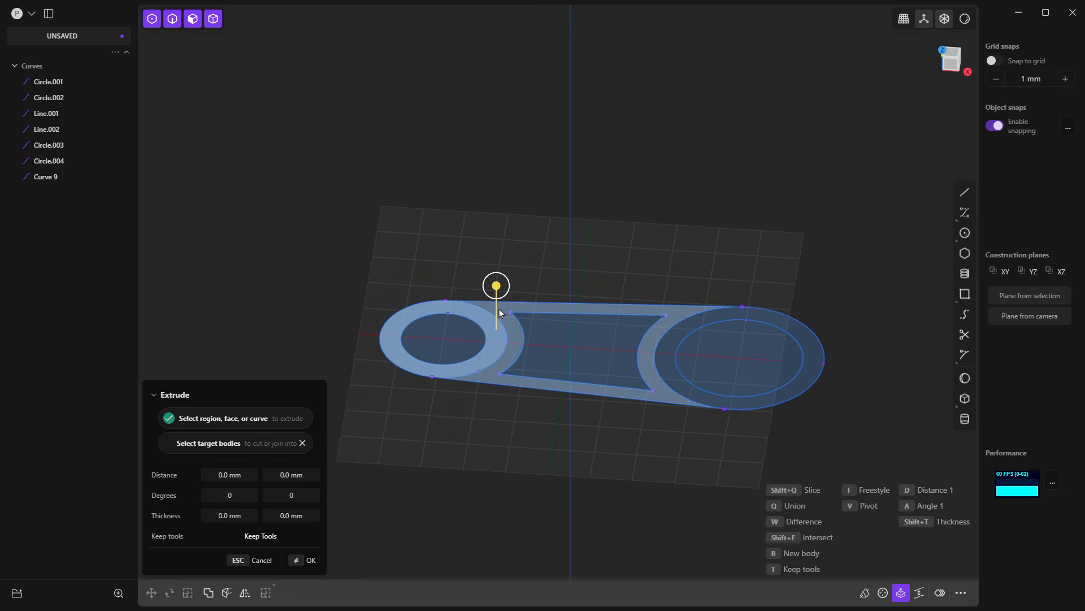
{"action": "left_click", "coordinate": [701, 321], "text": "shift"}
{"action": "left_click_drag", "start_coordinate": [700, 274], "coordinate": [701, 247]}
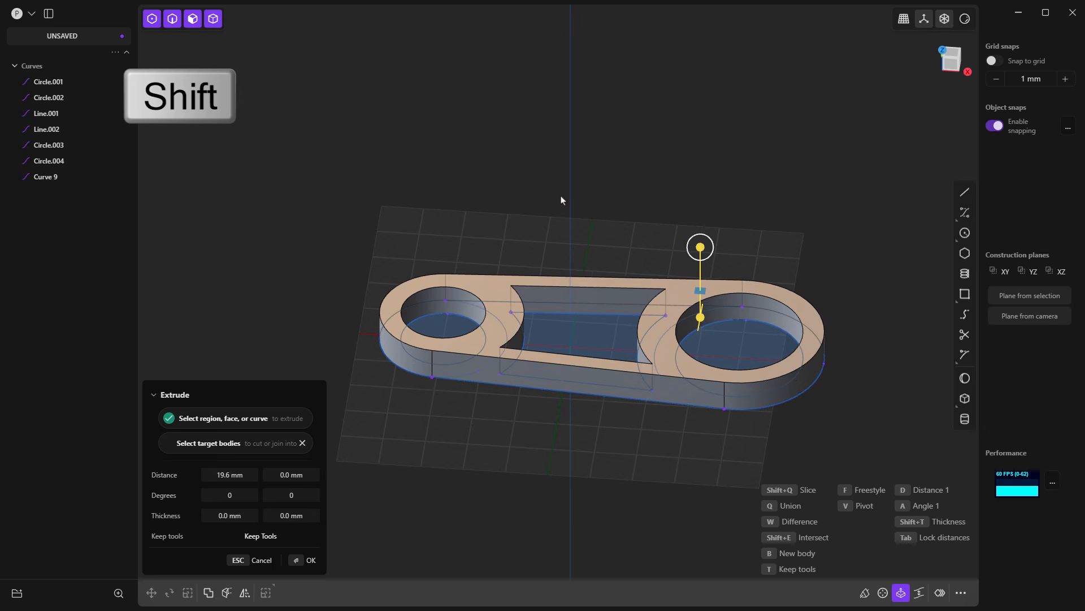
{"action": "key", "text": "Tab"}
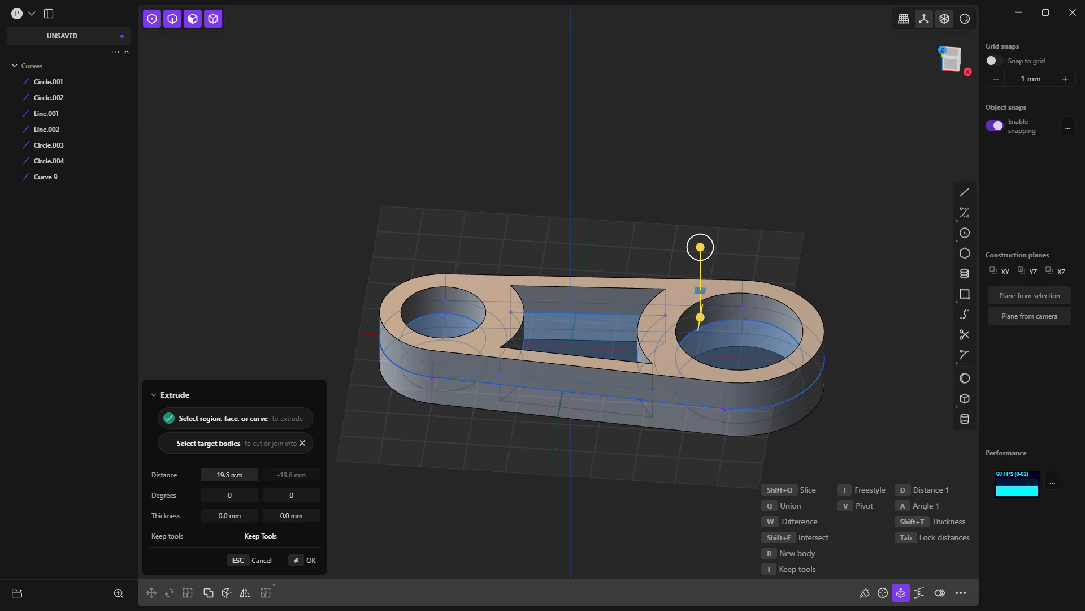
{"action": "left_click", "coordinate": [232, 475]}
{"action": "type", "text": "20"}
{"action": "key", "text": "Return"}
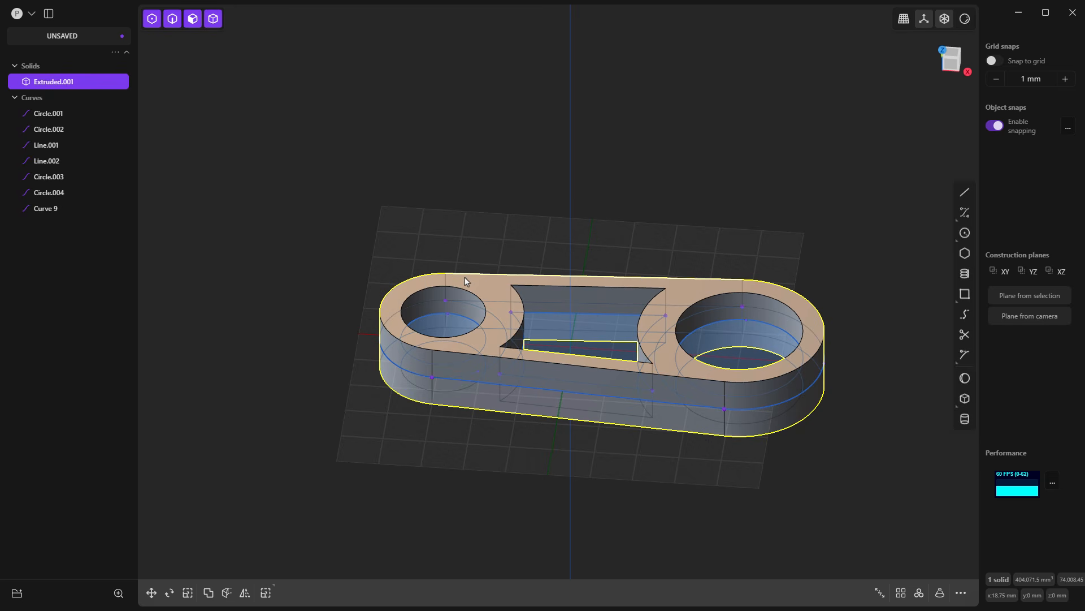
Step: Temporarily hide the link body and extrude both end rings 25 mm symmetrically in each direction as separate solids
{"action": "left_click", "coordinate": [90, 83]}
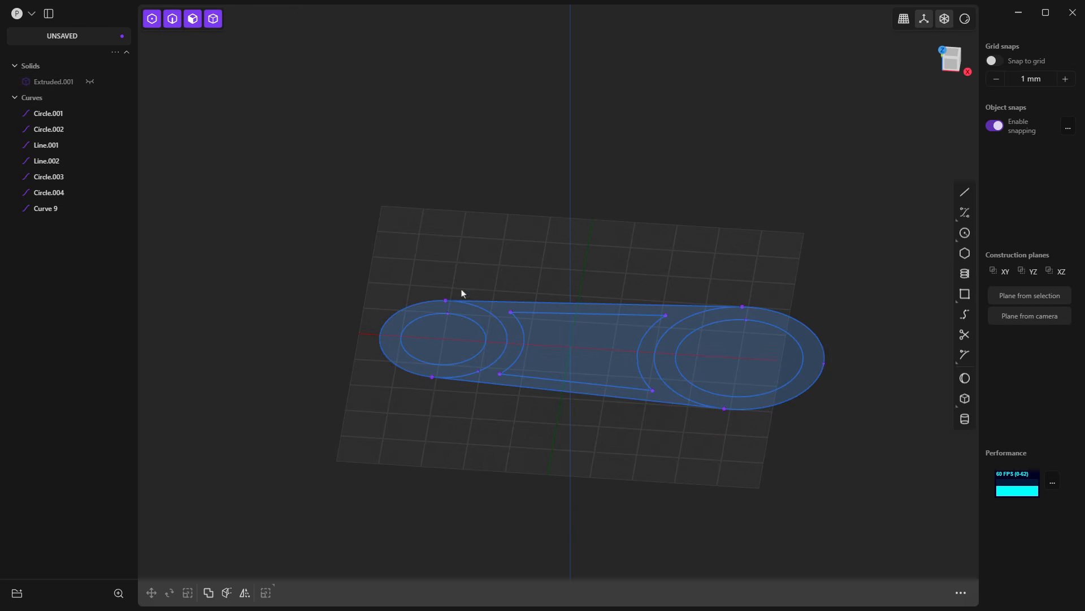
{"action": "left_click", "coordinate": [484, 323]}
{"action": "key", "text": "e"}
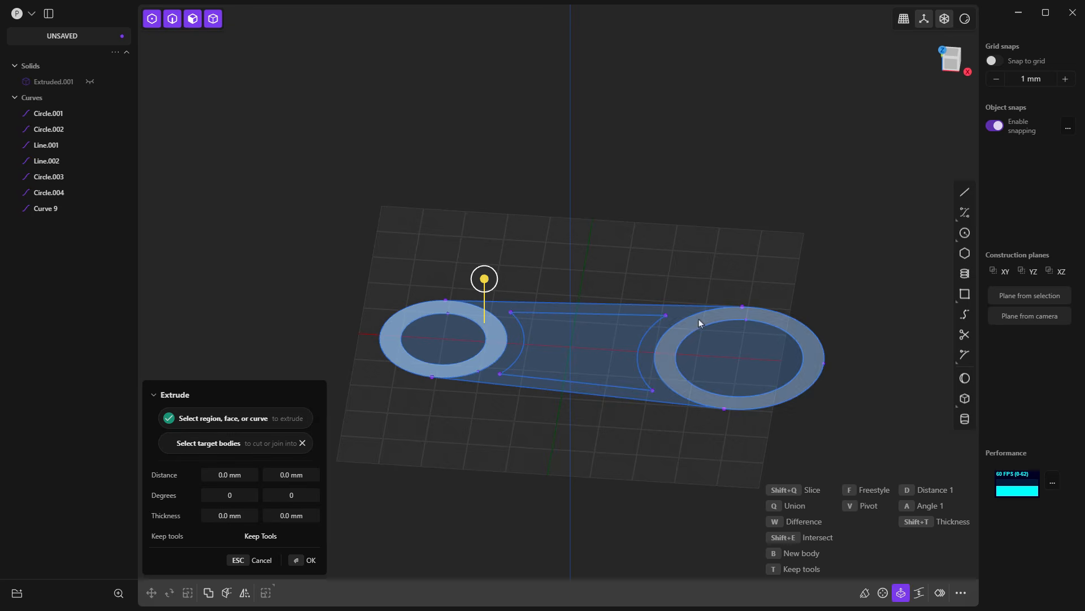
{"action": "left_click", "coordinate": [699, 320], "text": "shift"}
{"action": "left_click_drag", "start_coordinate": [699, 322], "coordinate": [701, 212]}
{"action": "key", "text": "Tab"}
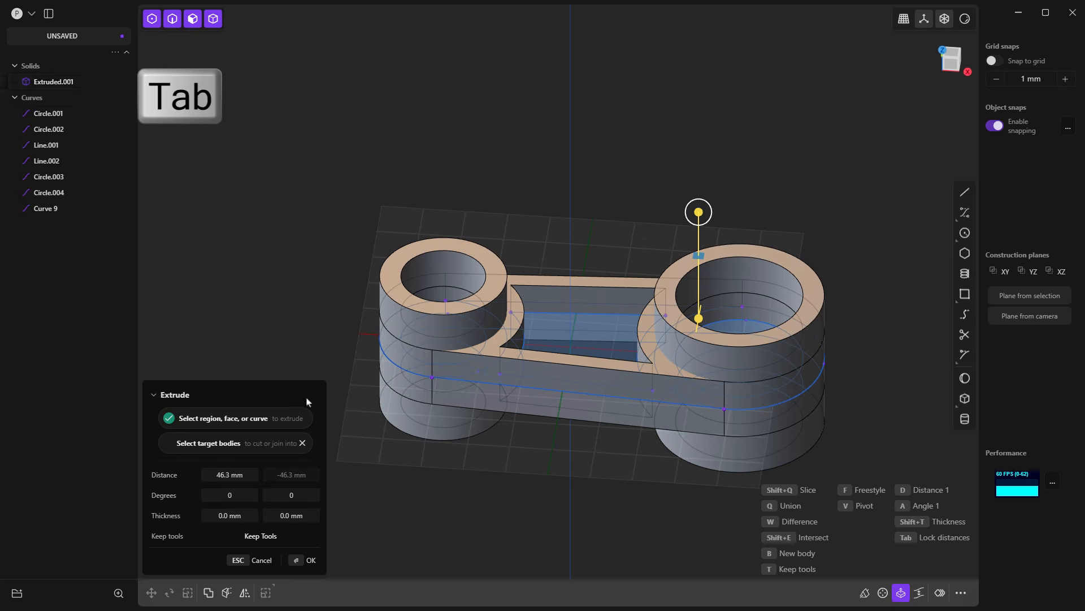
{"action": "left_click", "coordinate": [235, 474]}
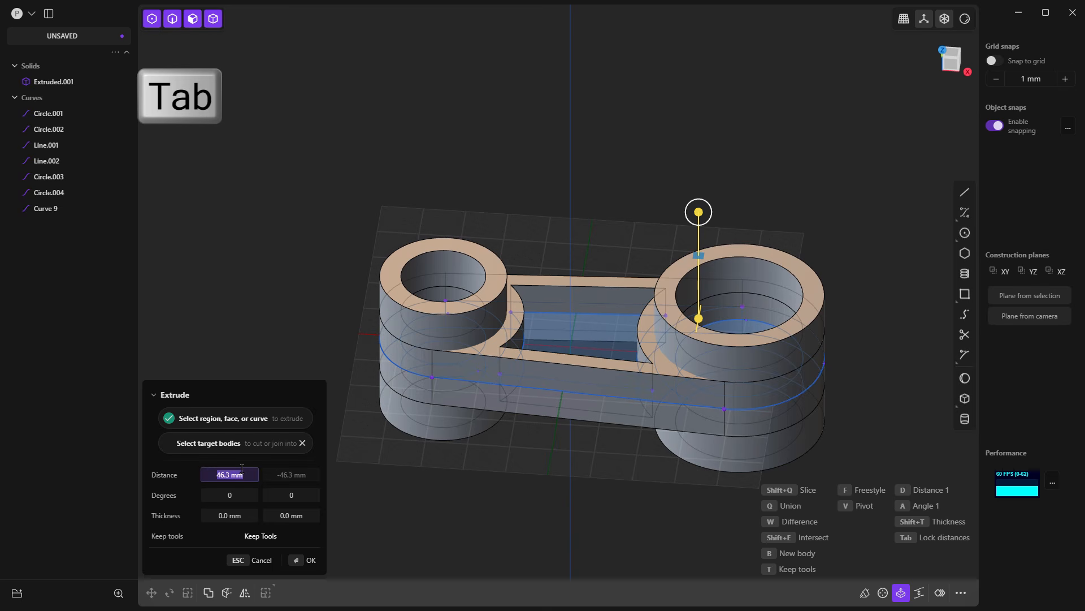
{"action": "type", "text": "2"}
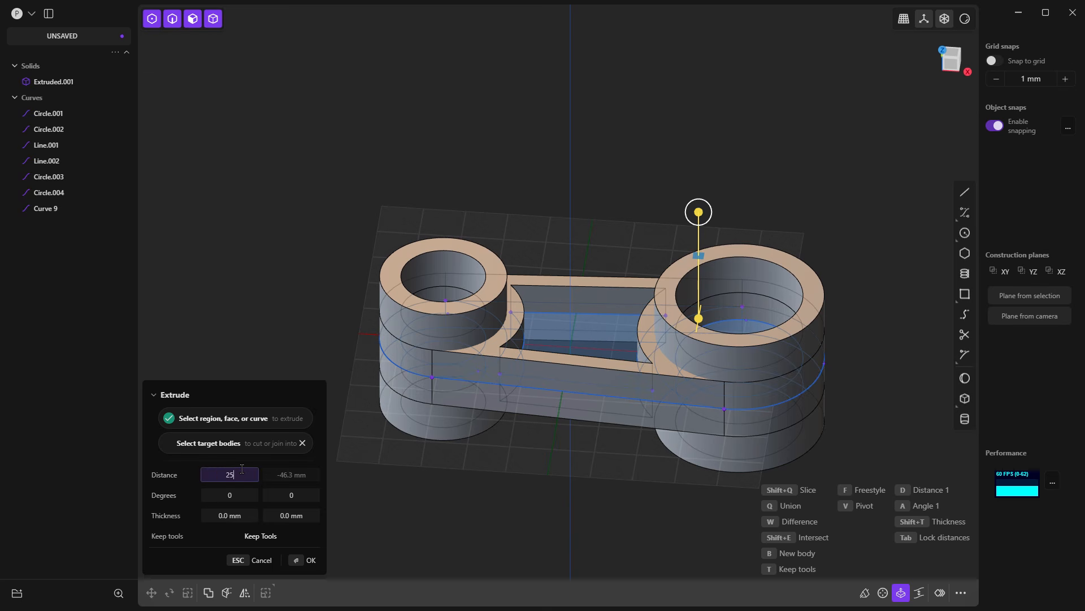
{"action": "type", "text": "5"}
{"action": "key", "text": "Return"}
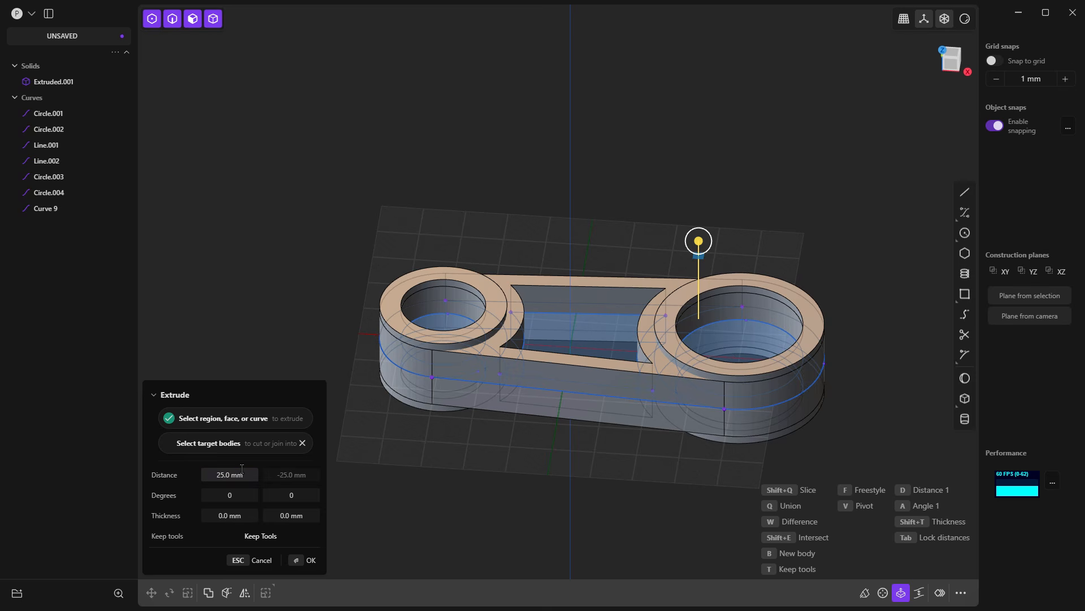
{"action": "key", "text": "Return"}
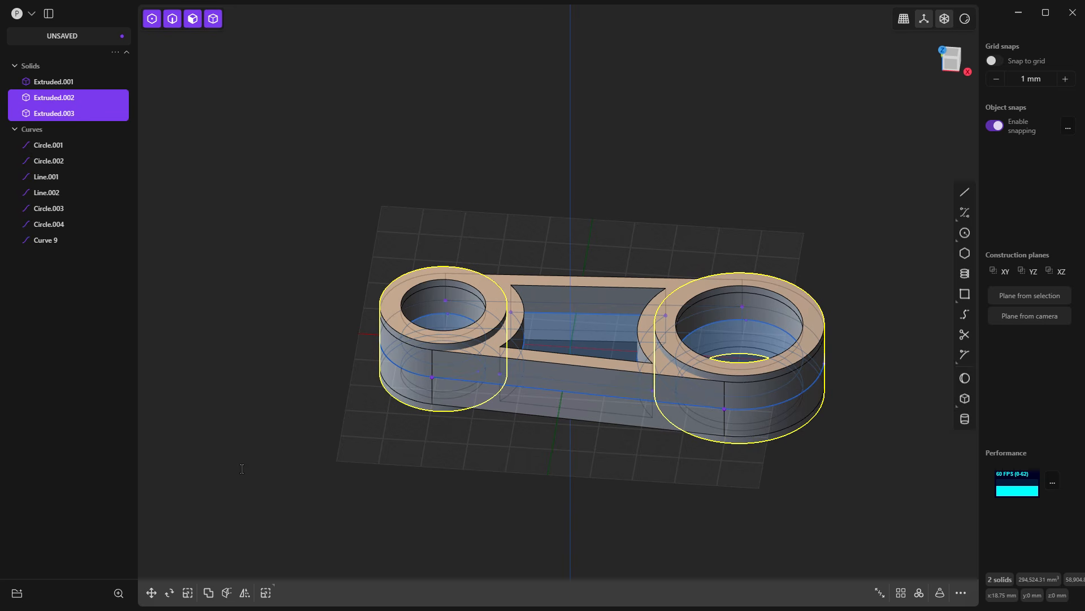
{"action": "left_click", "coordinate": [187, 235]}
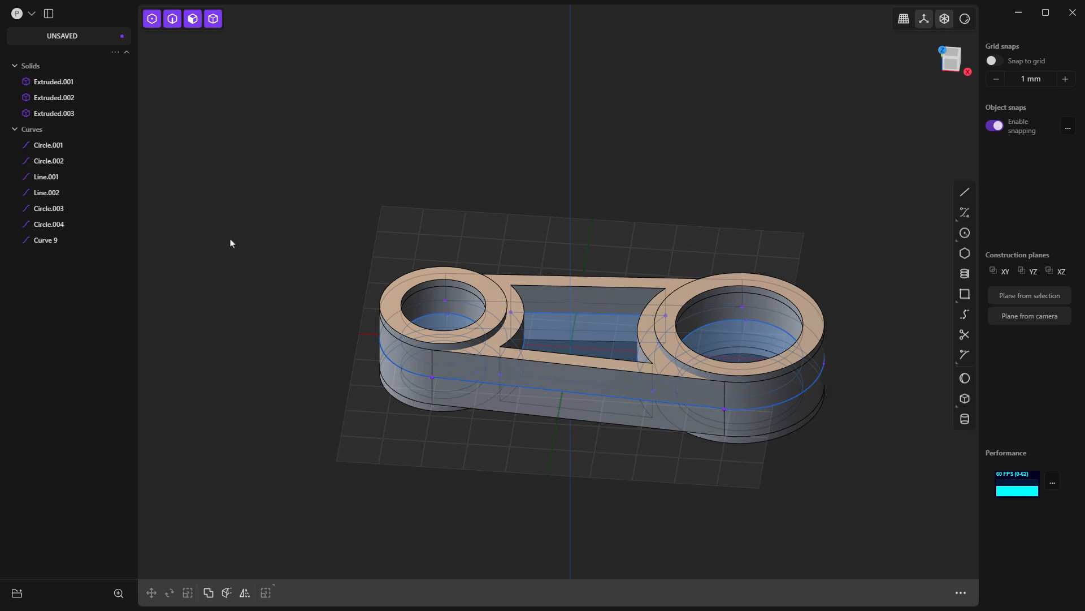
Step: Hide all the profile curves, from the first circle to the offset curve, leaving only the solids displayed
{"action": "left_click", "coordinate": [56, 145]}
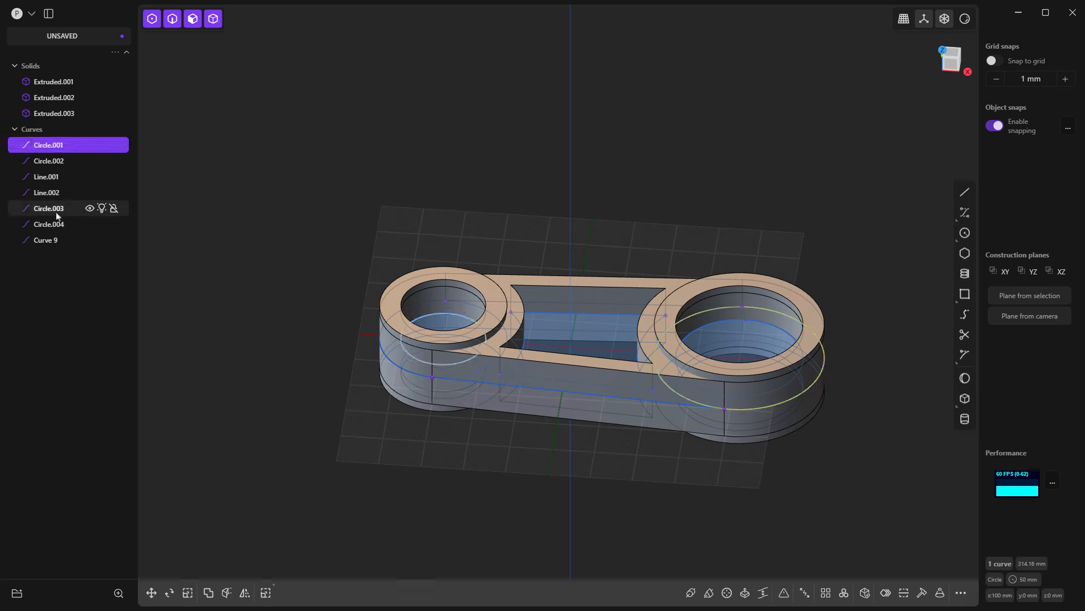
{"action": "left_click", "coordinate": [55, 241], "text": "shift"}
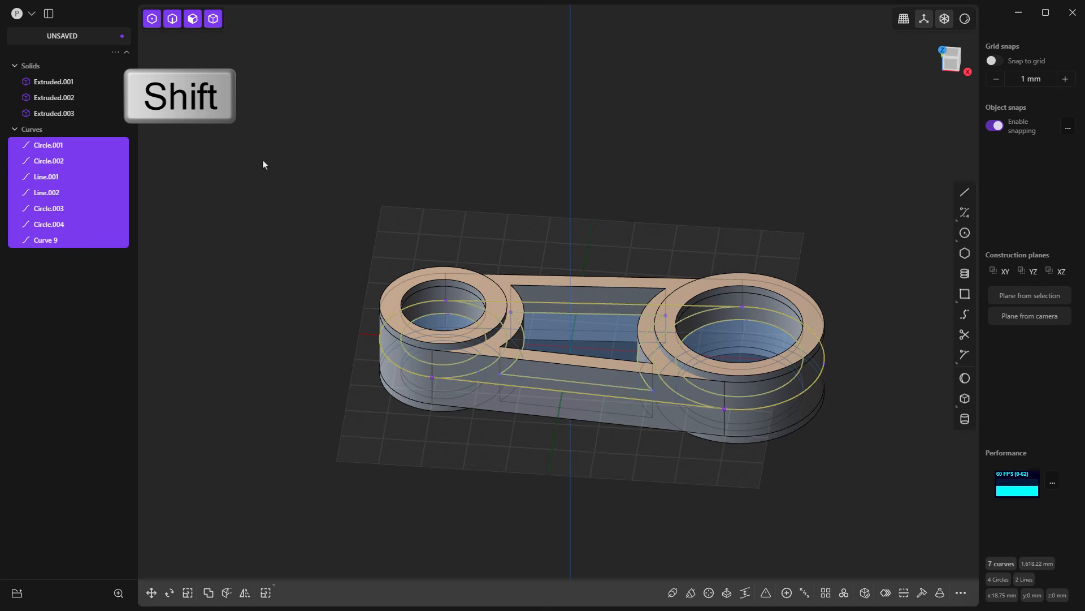
{"action": "key", "text": "h"}
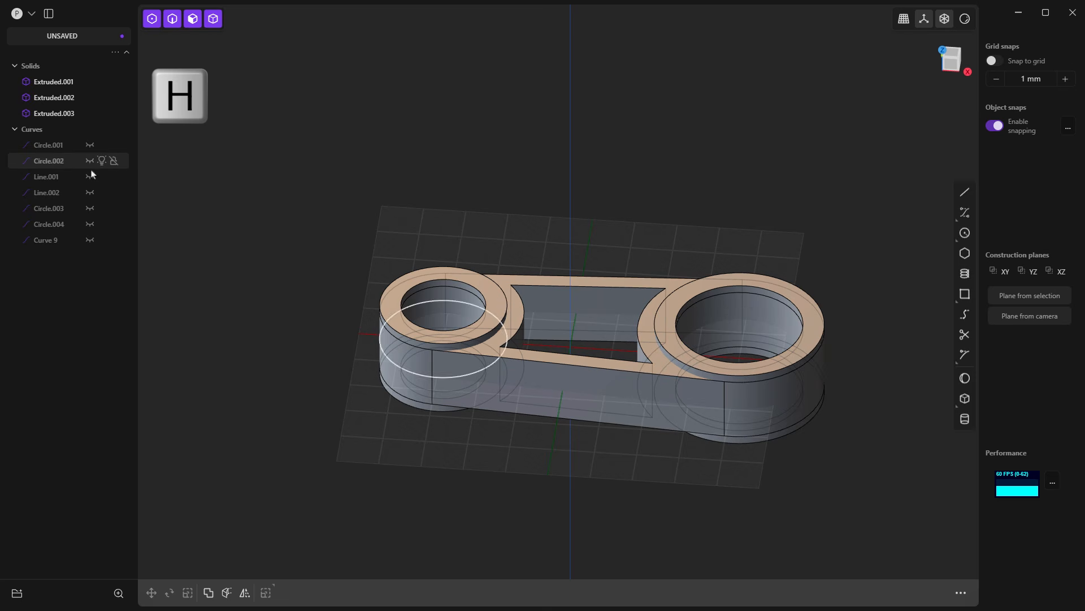
{"action": "left_click", "coordinate": [91, 145]}
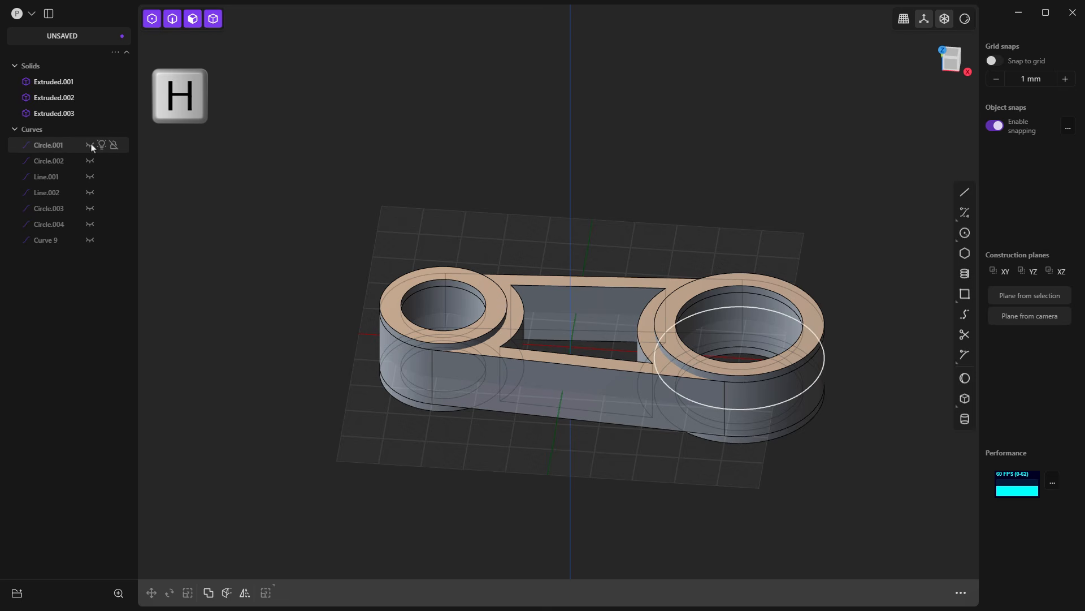
{"action": "left_click", "coordinate": [90, 145]}
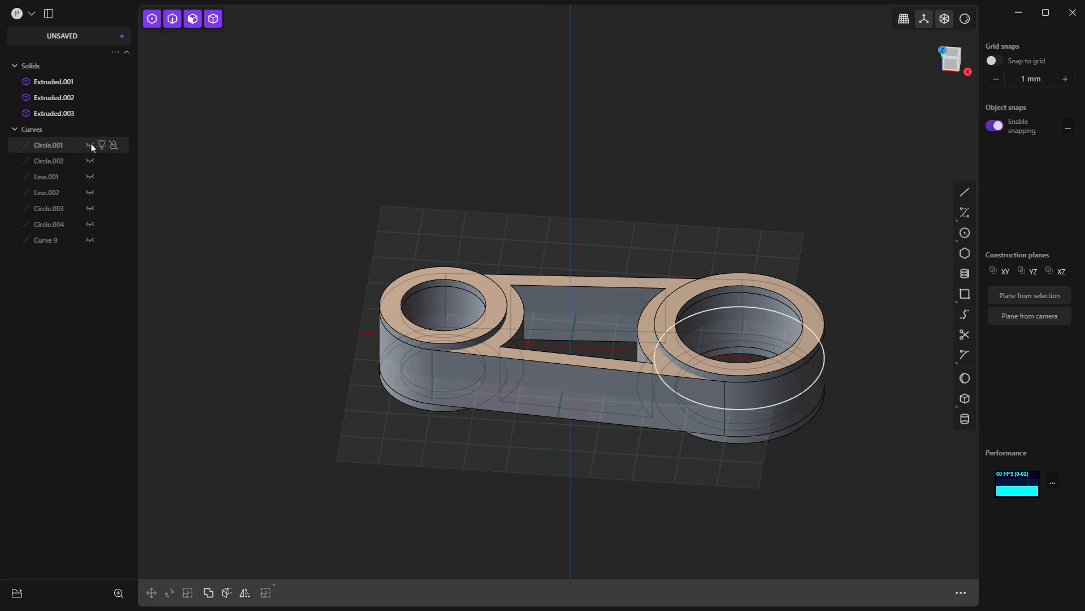
Step: Inspect the raised end rings from the side, check each of the three solids individually, and clear the selection
{"action": "middle_click_drag", "start_coordinate": [667, 324], "coordinate": [699, 267]}
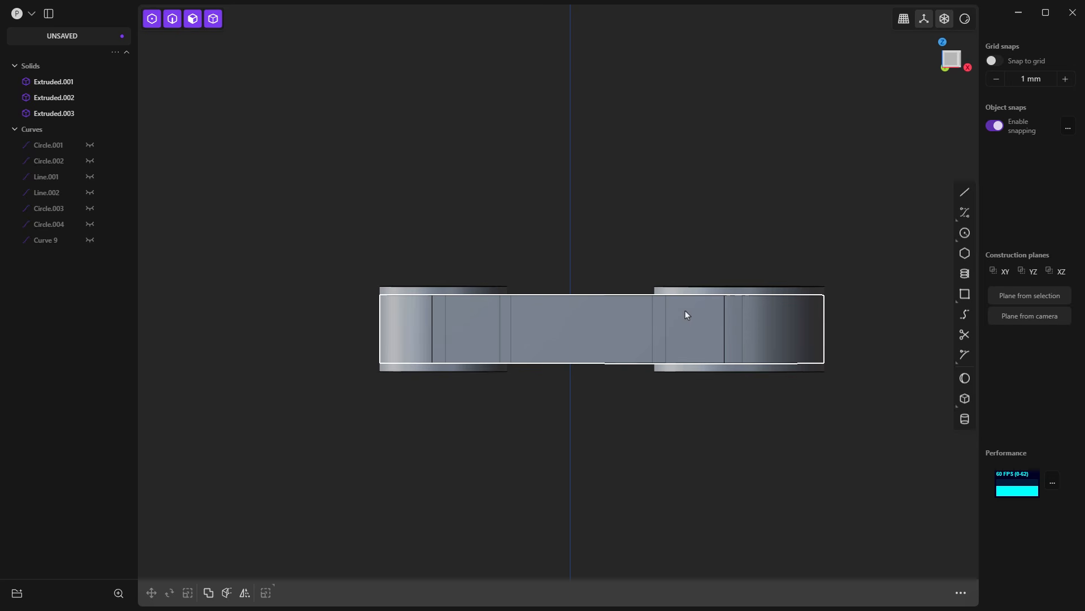
{"action": "middle_click_drag", "start_coordinate": [686, 314], "coordinate": [691, 358]}
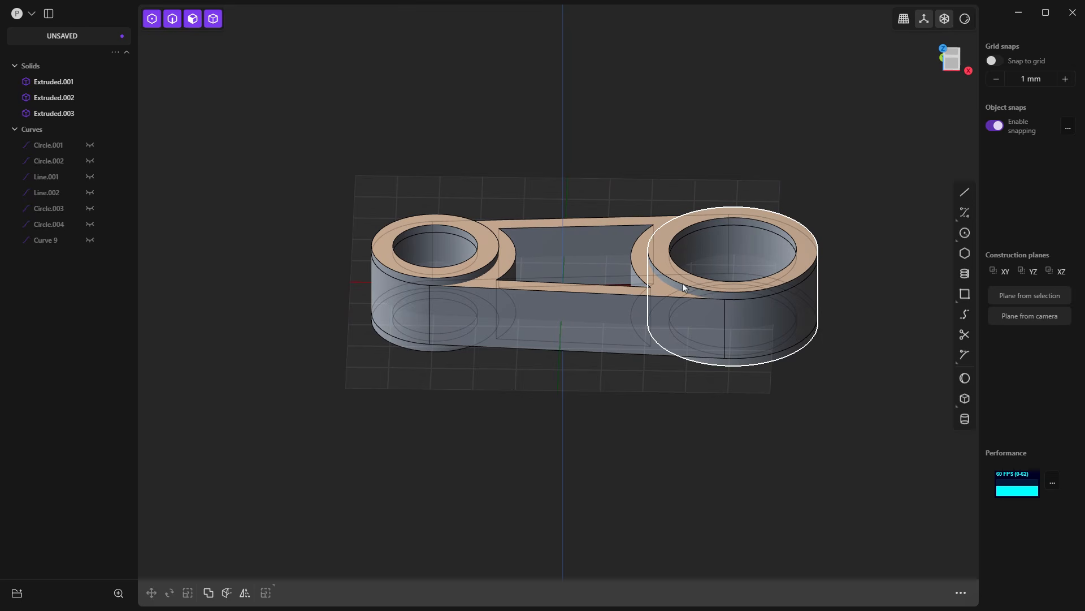
{"action": "left_click", "coordinate": [53, 82]}
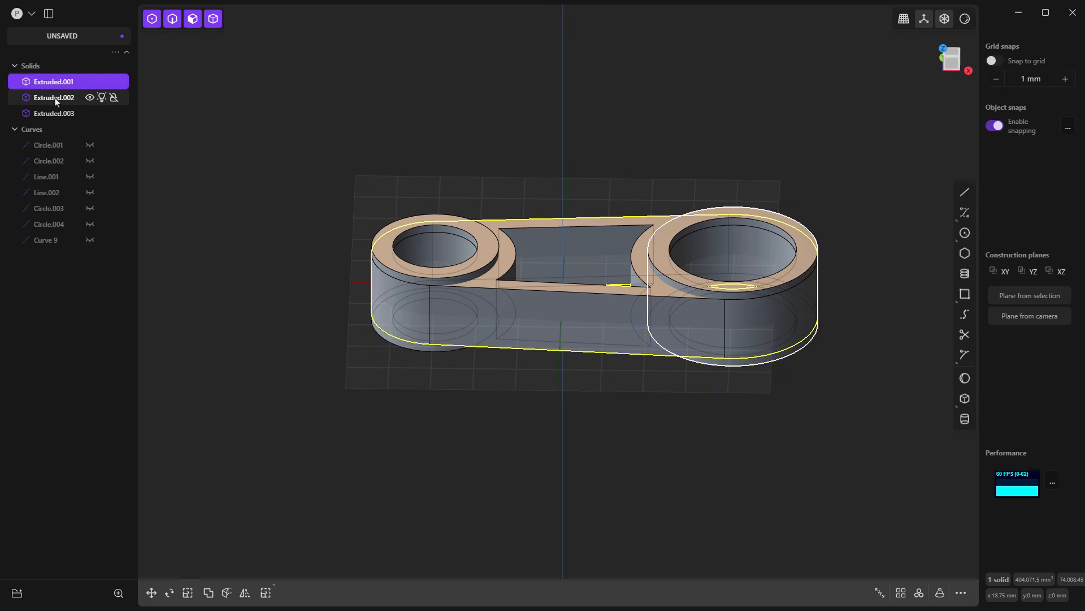
{"action": "left_click", "coordinate": [54, 97]}
{"action": "left_click", "coordinate": [53, 112]}
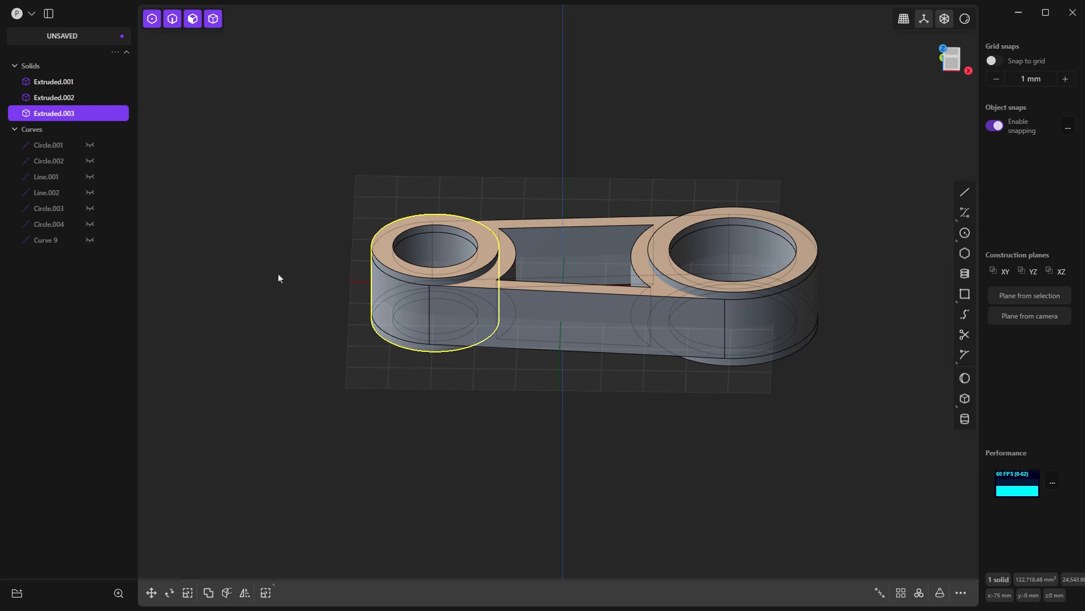
{"action": "left_click", "coordinate": [563, 415]}
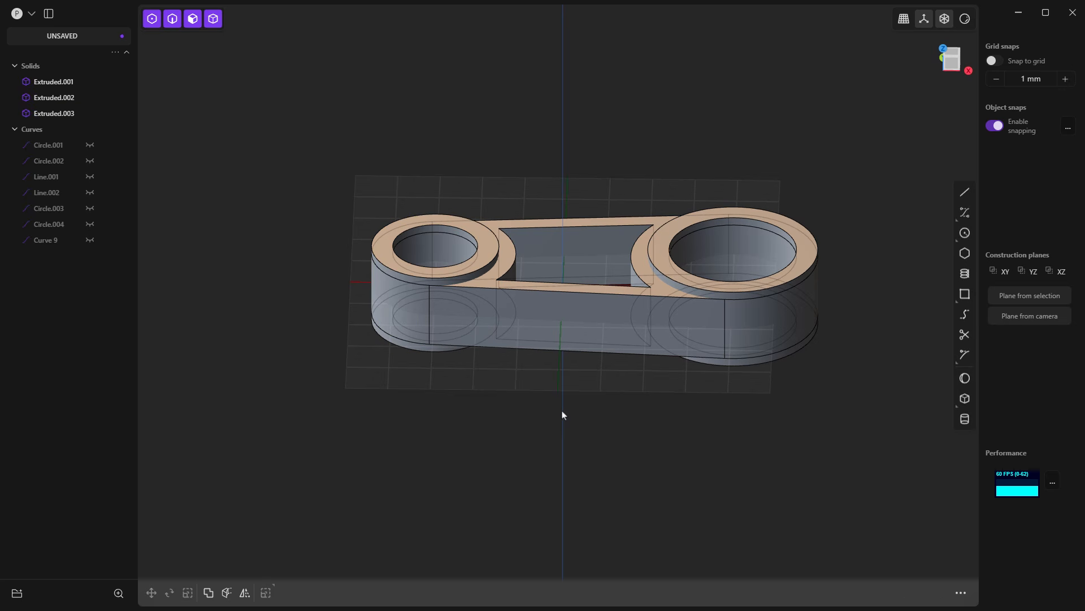
Step: Join both end rings to the link body with a Boolean Union, using the link as the target, and clear the selection
{"action": "left_click", "coordinate": [574, 338]}
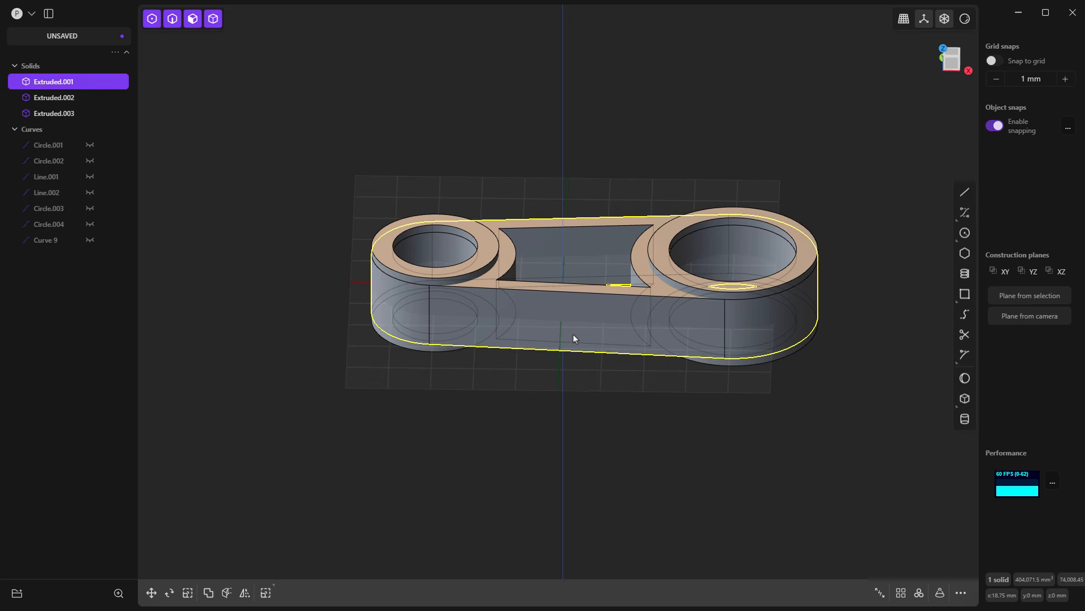
{"action": "left_click", "coordinate": [208, 594]}
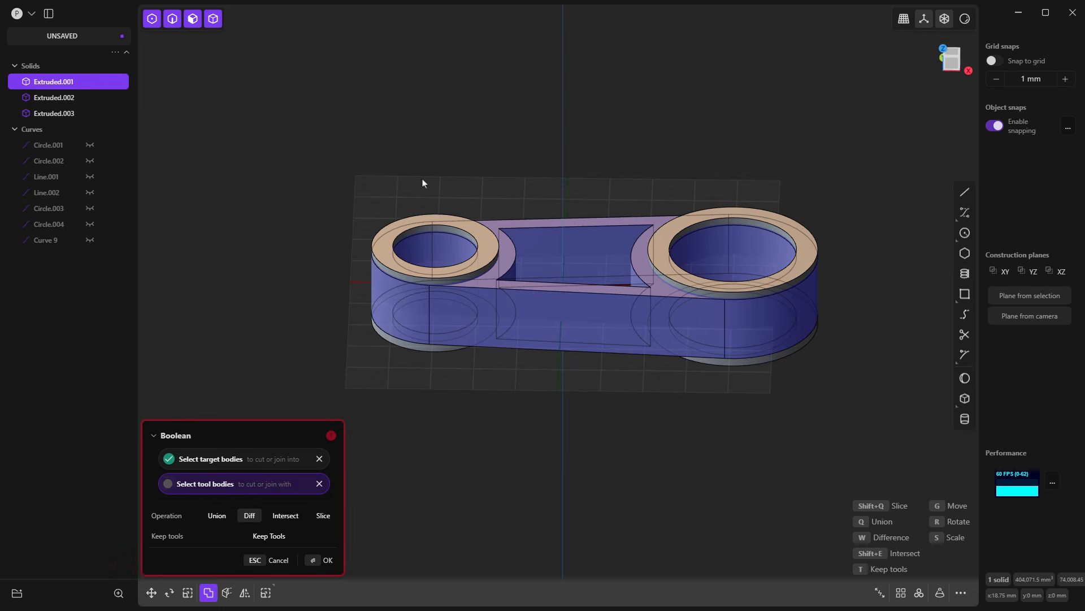
{"action": "left_click", "coordinate": [434, 221], "text": "shift"}
{"action": "left_click", "coordinate": [730, 214], "text": "shift"}
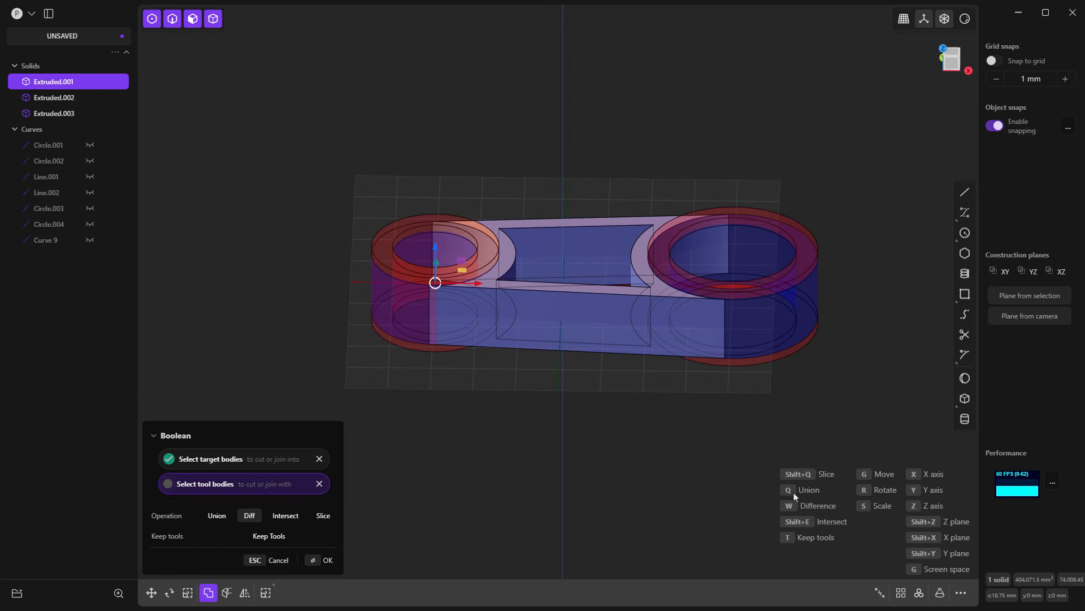
{"action": "left_click", "coordinate": [217, 516]}
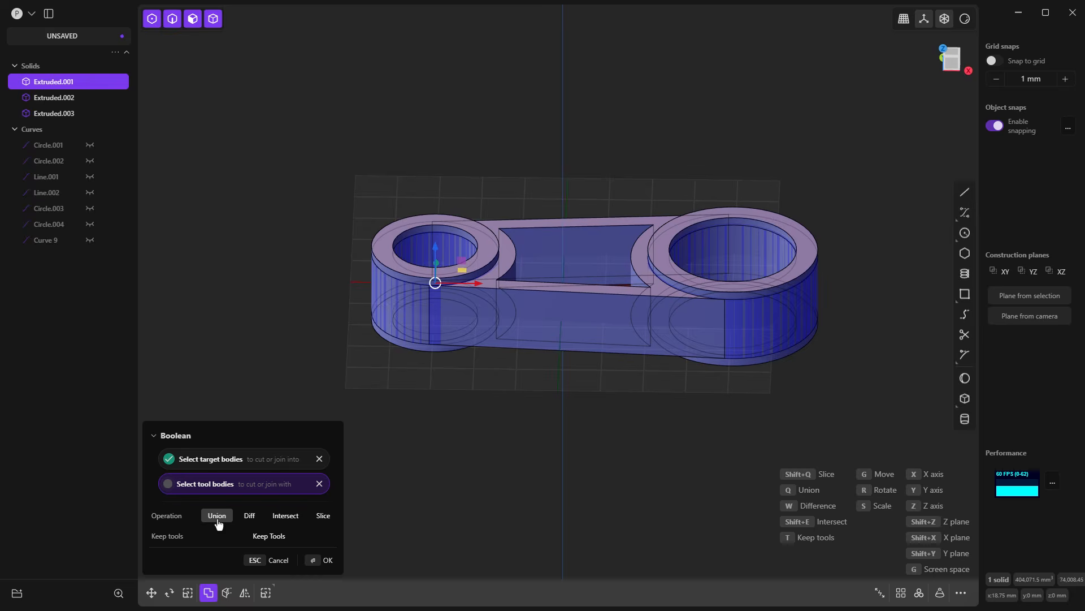
{"action": "key", "text": "Return"}
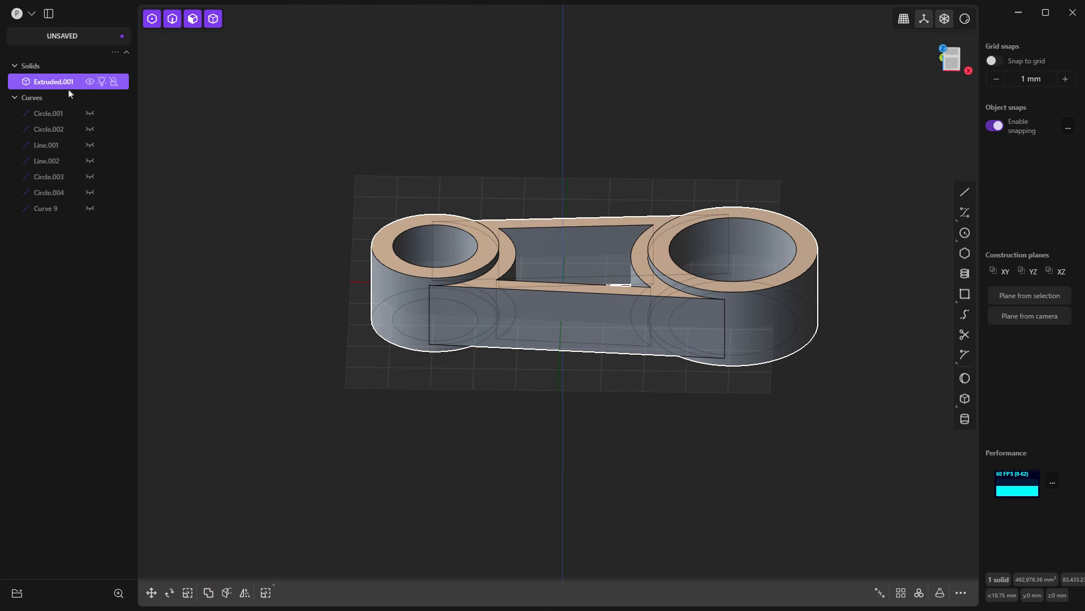
{"action": "left_click", "coordinate": [596, 137]}
Step: In the front view, draw a horizontal line about 189 mm long from the origin along the X axis, past the larger ring
{"action": "middle_click_drag", "start_coordinate": [624, 151], "coordinate": [615, 186]}
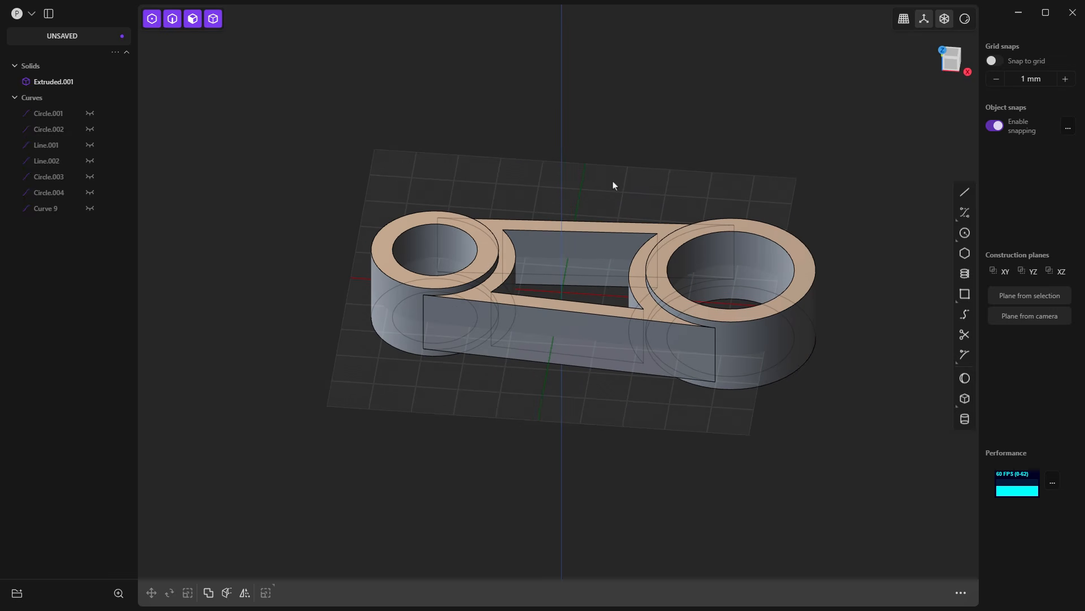
{"action": "middle_click_drag", "start_coordinate": [695, 362], "coordinate": [703, 308]}
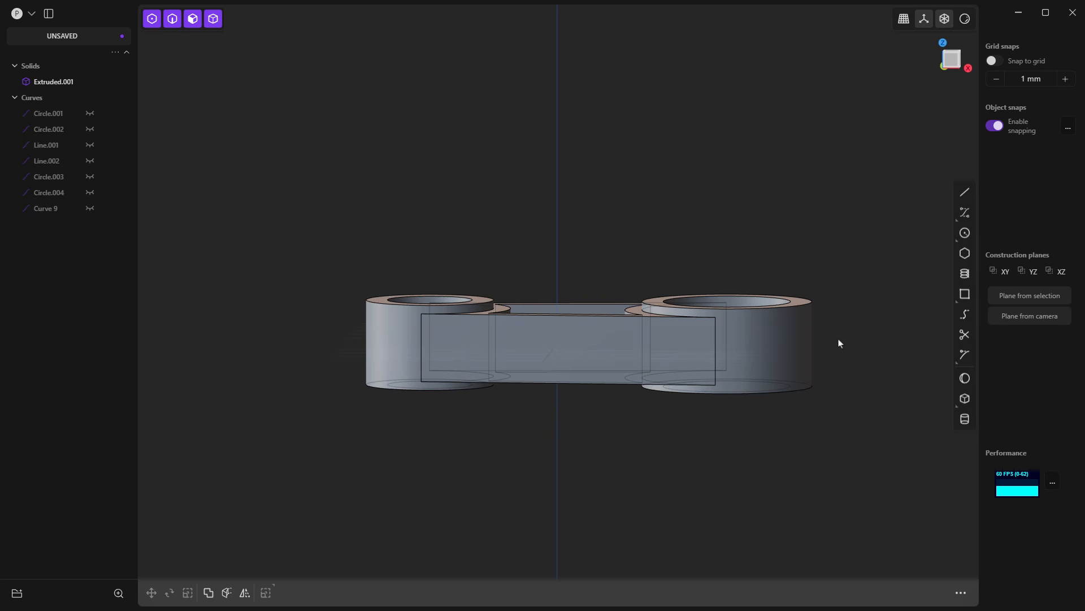
{"action": "key", "text": "KP_1"}
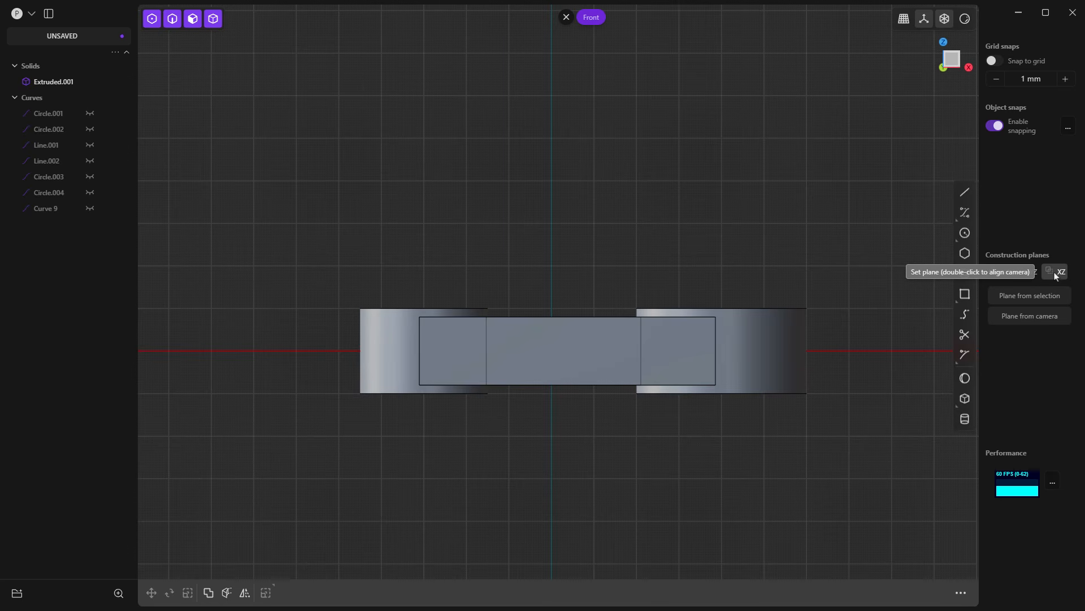
{"action": "middle_click_drag", "start_coordinate": [852, 406], "coordinate": [681, 330], "text": "shift"}
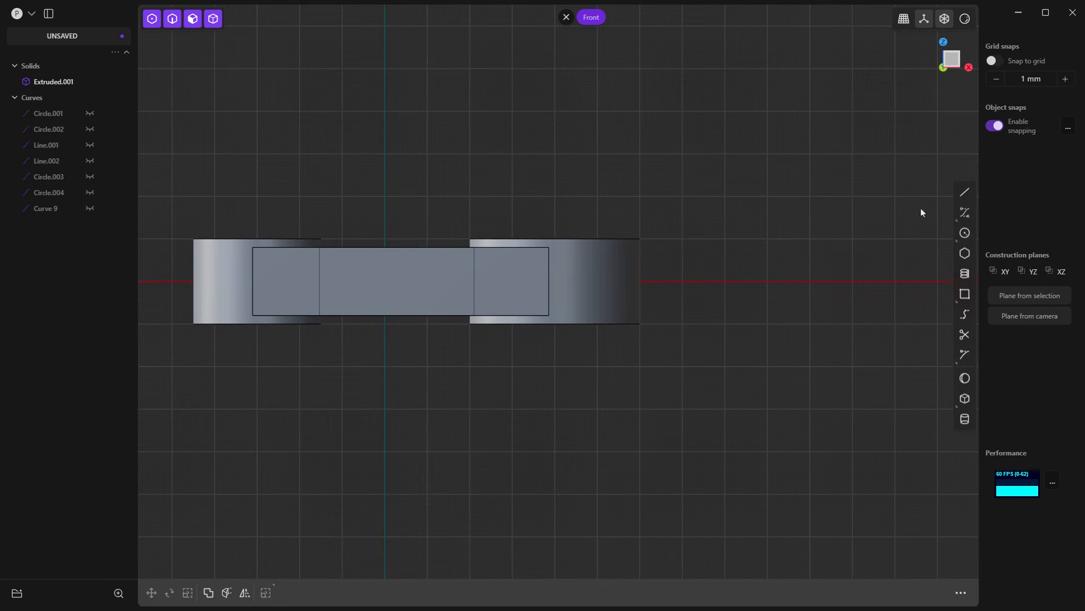
{"action": "left_click", "coordinate": [965, 191]}
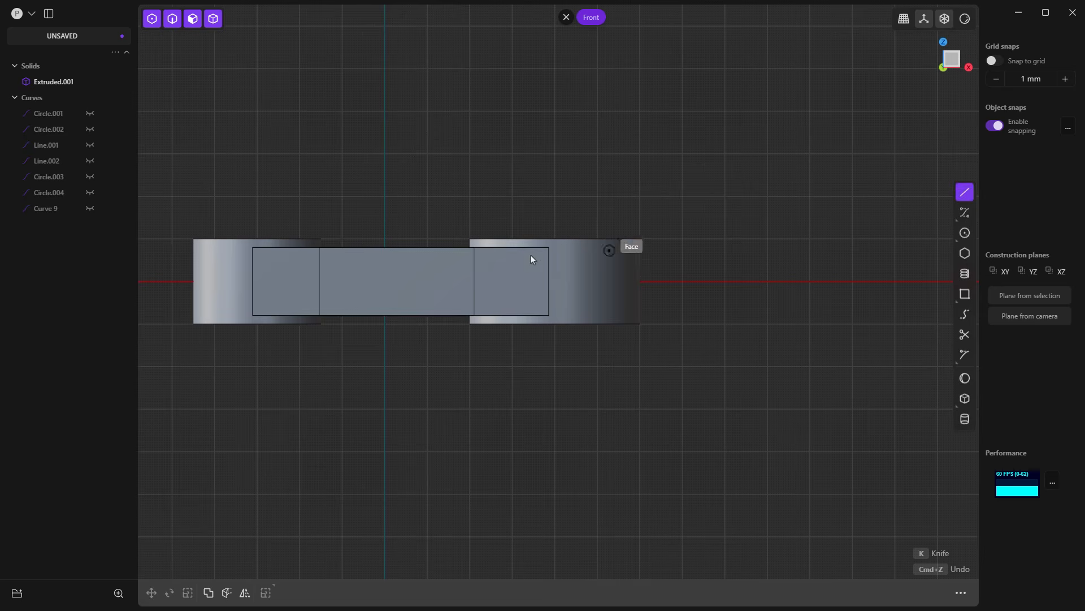
{"action": "left_click", "coordinate": [384, 281]}
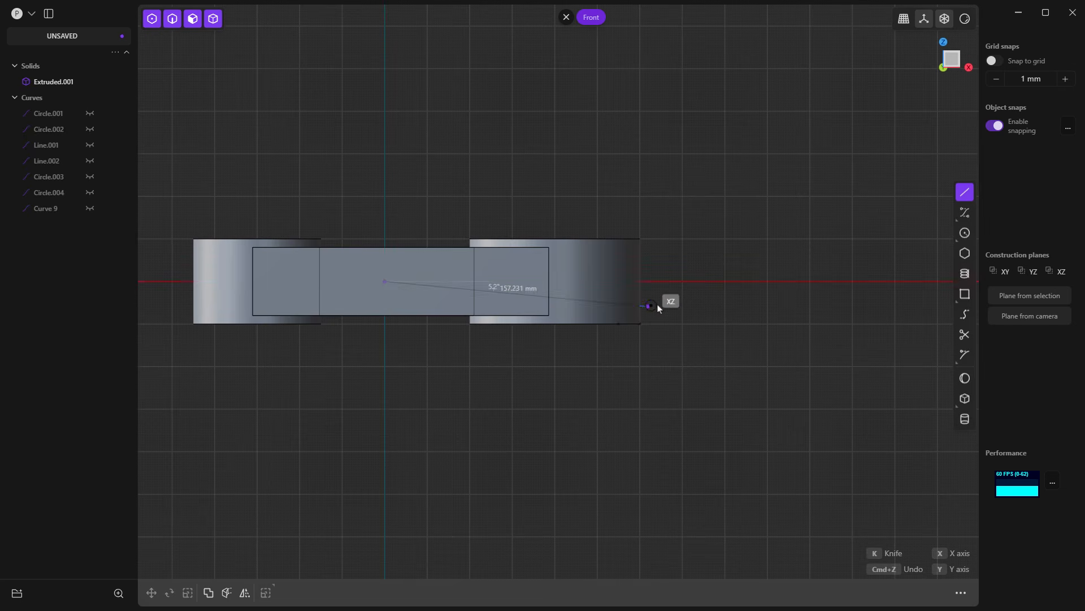
{"action": "left_click", "coordinate": [707, 281]}
Step: Inspect the new line in perspective and from the back and right views, and return to the front view
{"action": "right_click_drag", "start_coordinate": [515, 373], "coordinate": [806, 258]}
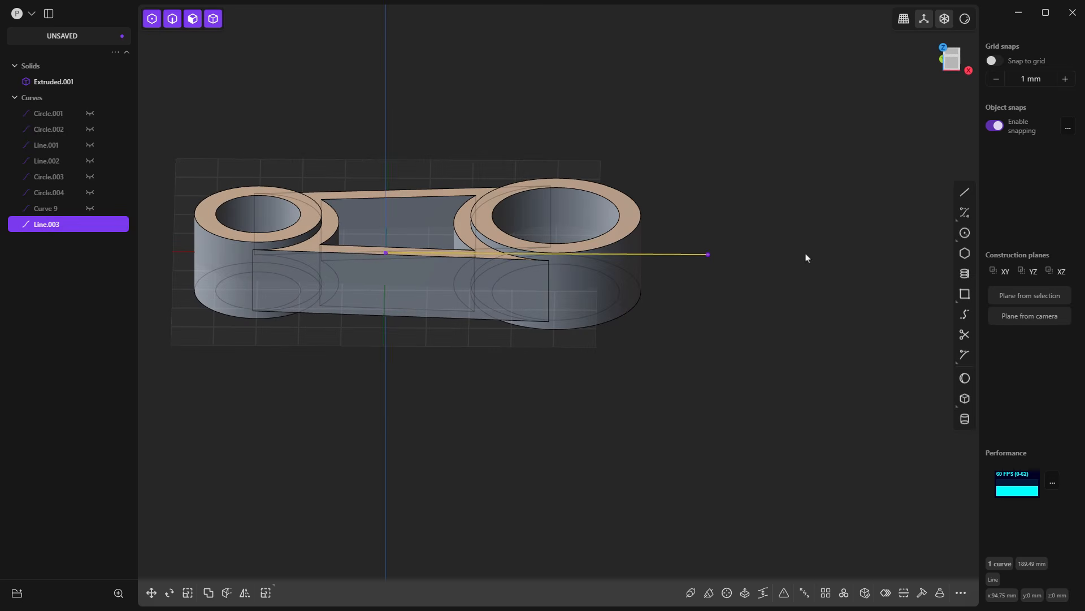
{"action": "left_click", "coordinate": [827, 233]}
{"action": "left_click", "coordinate": [944, 61]}
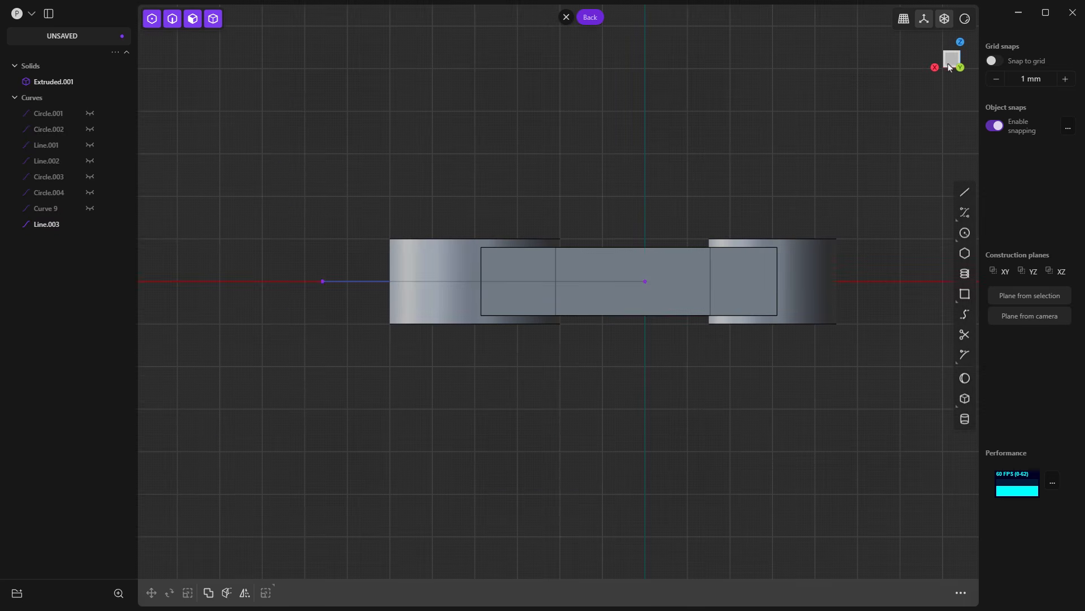
{"action": "left_click", "coordinate": [935, 68]}
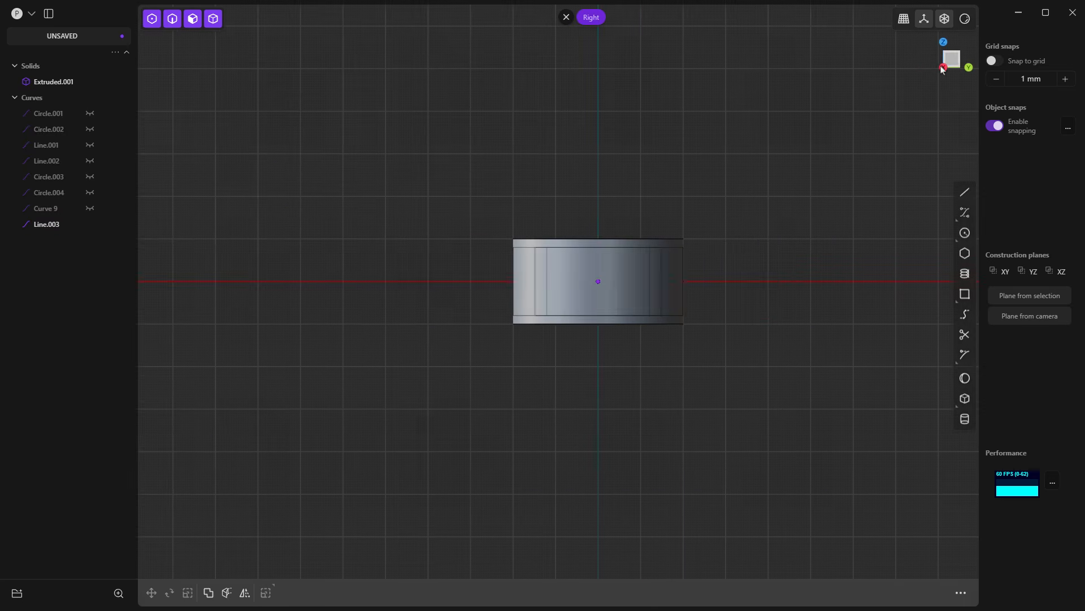
{"action": "left_click", "coordinate": [969, 68]}
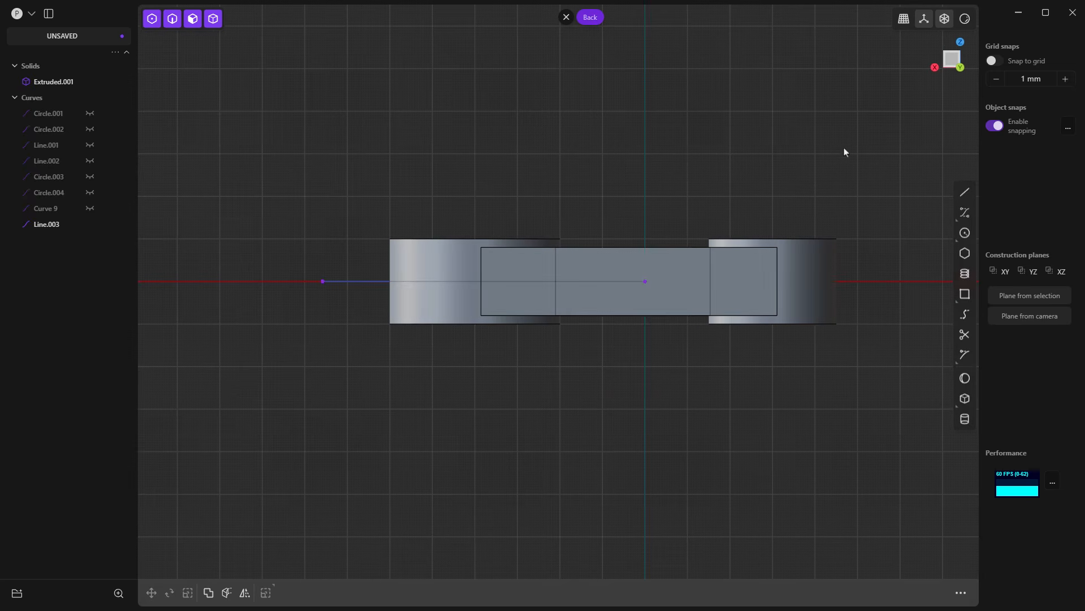
{"action": "key", "text": "1"}
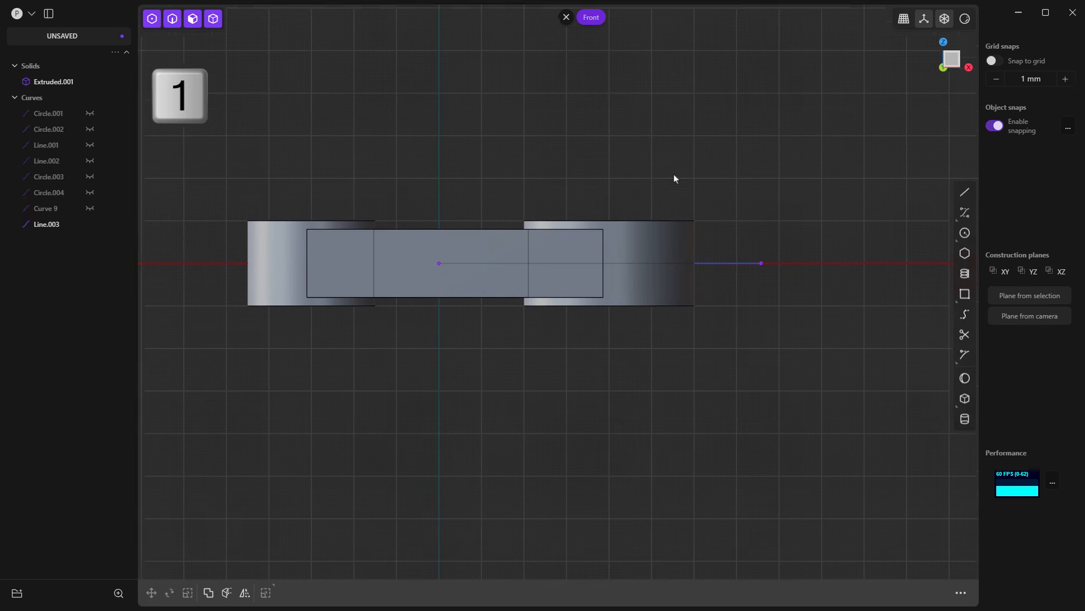
{"action": "middle_click_drag", "start_coordinate": [674, 175], "coordinate": [684, 171]}
Step: Move the new line 10 mm upward along the Z axis
{"action": "left_click", "coordinate": [727, 260]}
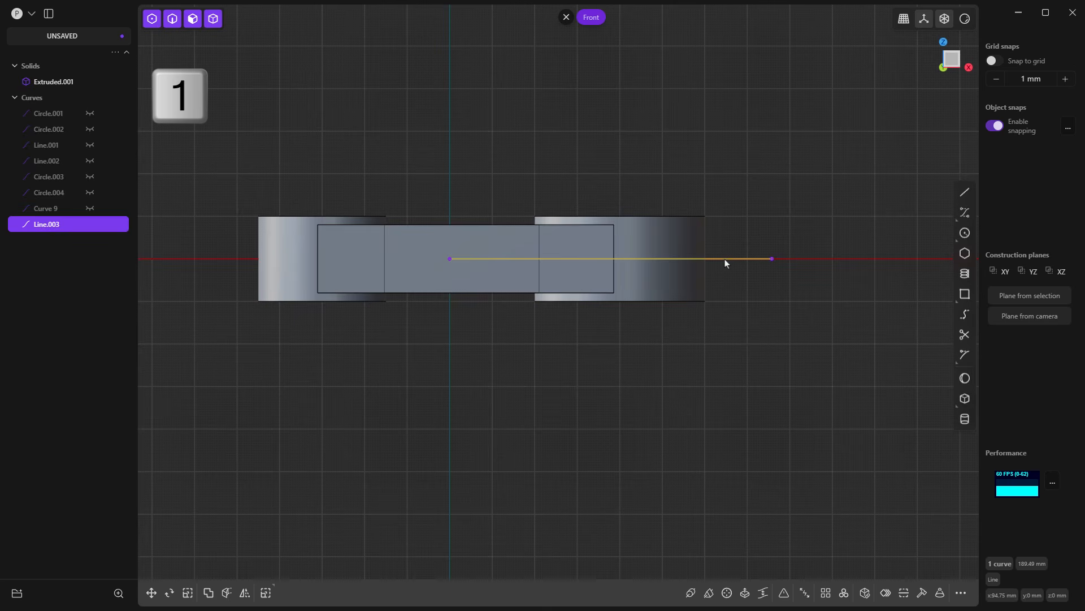
{"action": "left_click", "coordinate": [151, 592]}
{"action": "left_click_drag", "start_coordinate": [612, 215], "coordinate": [611, 193]}
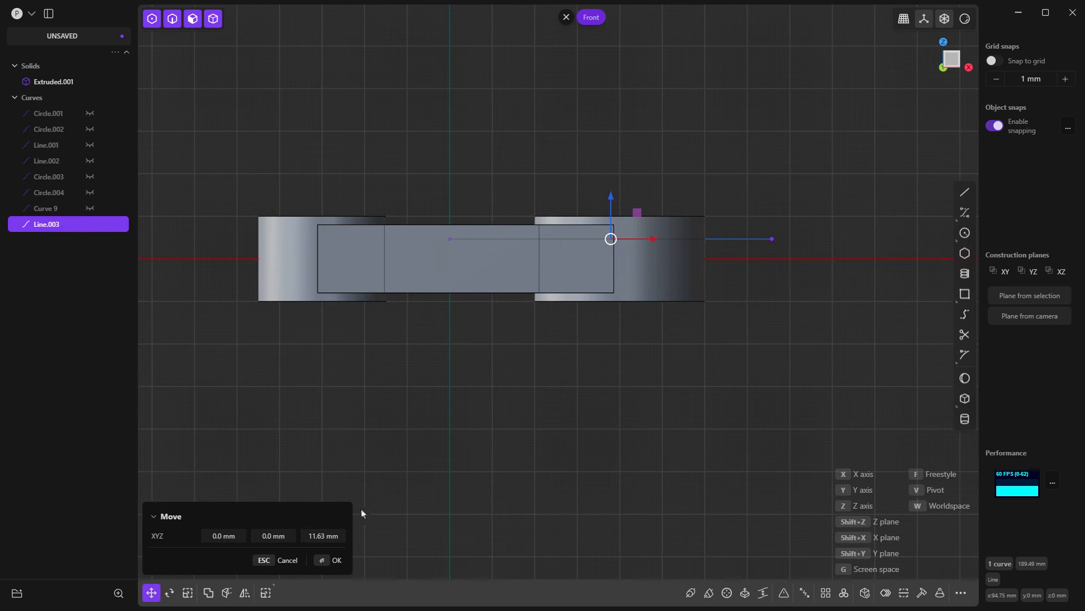
{"action": "left_click", "coordinate": [316, 536]}
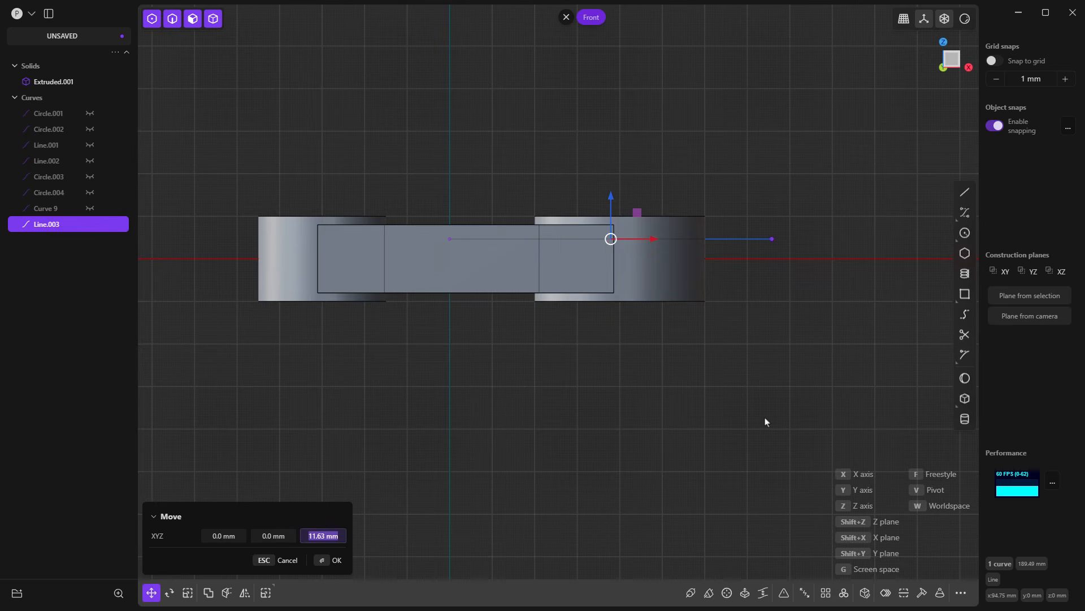
{"action": "type", "text": "10"}
{"action": "key", "text": "Return"}
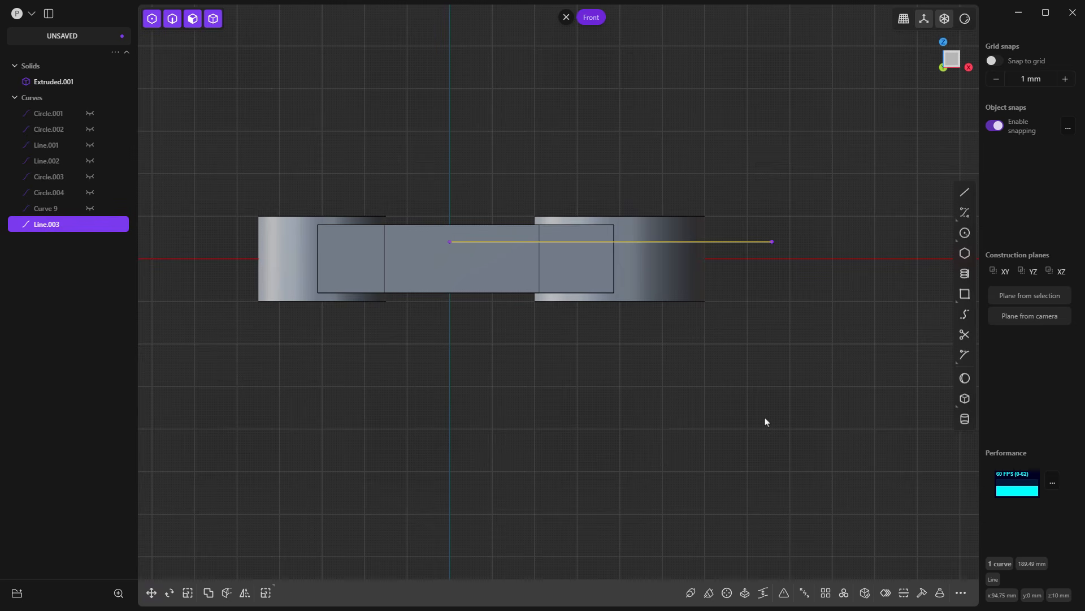
{"action": "key", "text": "g"}
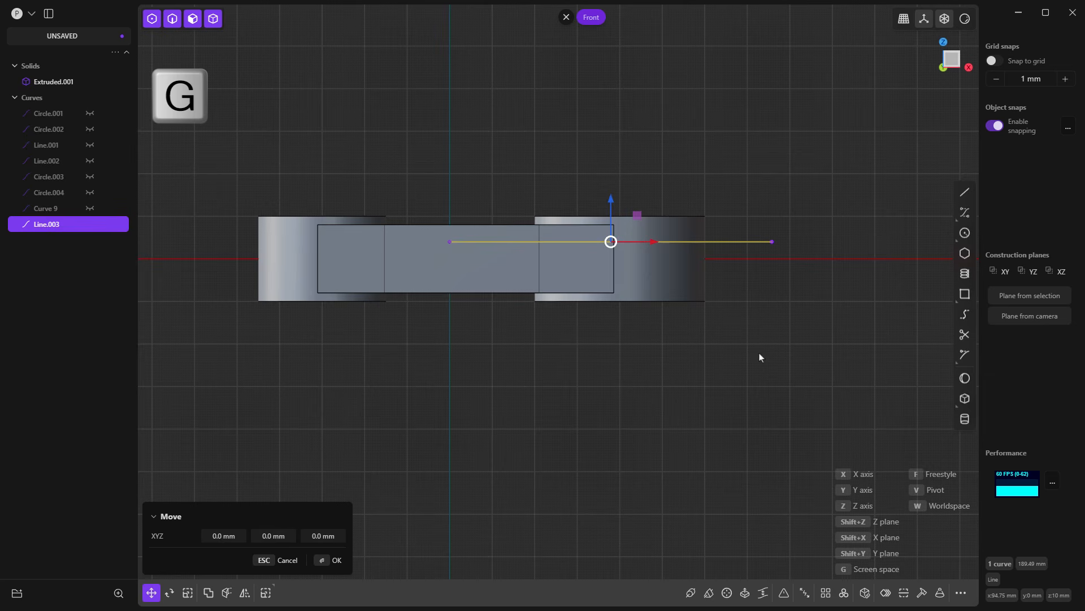
{"action": "key", "text": "z"}
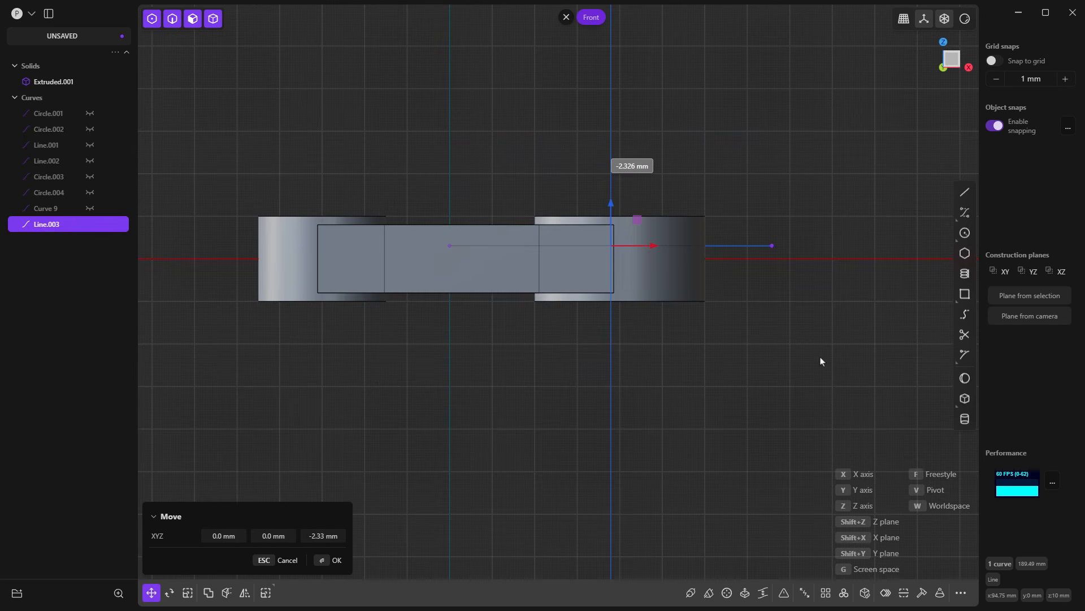
{"action": "key", "text": "Tab"}
{"action": "key", "text": "Tab"}
{"action": "key", "text": "Tab"}
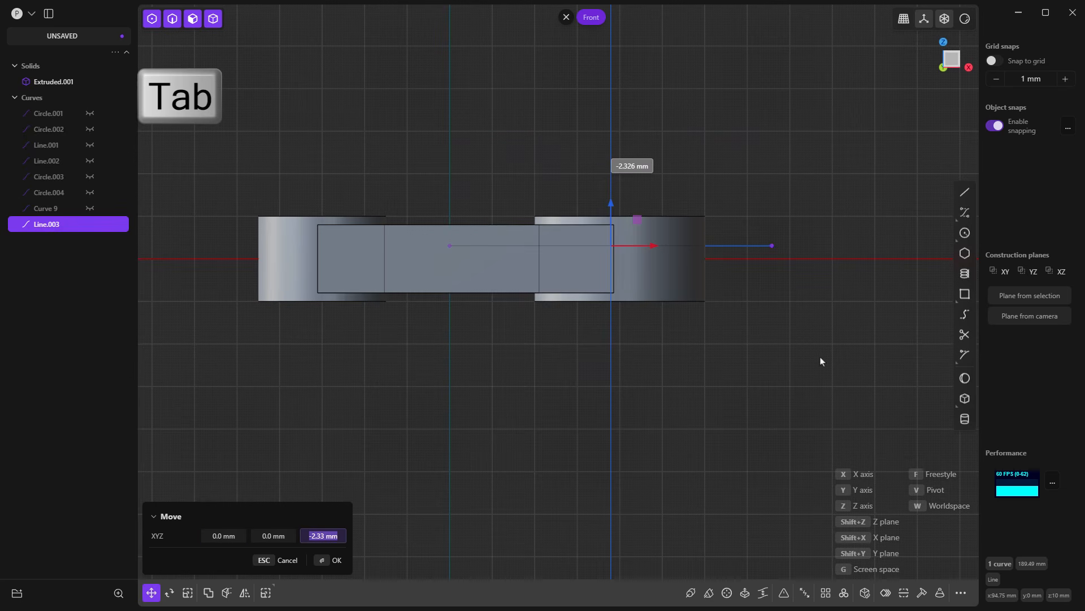
{"action": "key", "text": "Escape"}
{"action": "key", "text": "Escape"}
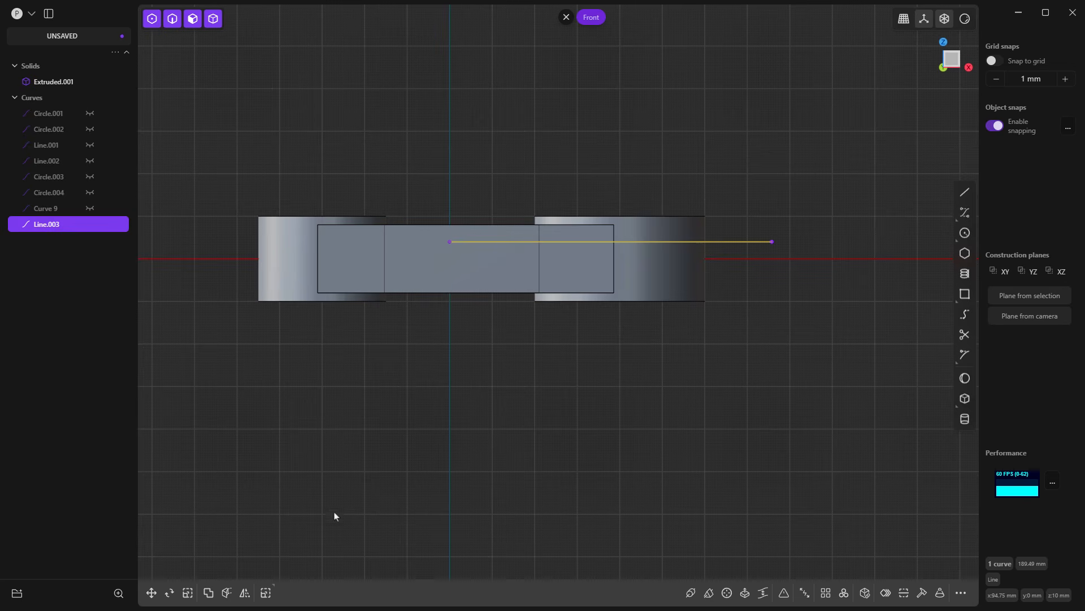
Step: Mirror the raised line to the underside of the X axis and hide the link solid
{"action": "left_click", "coordinate": [247, 592]}
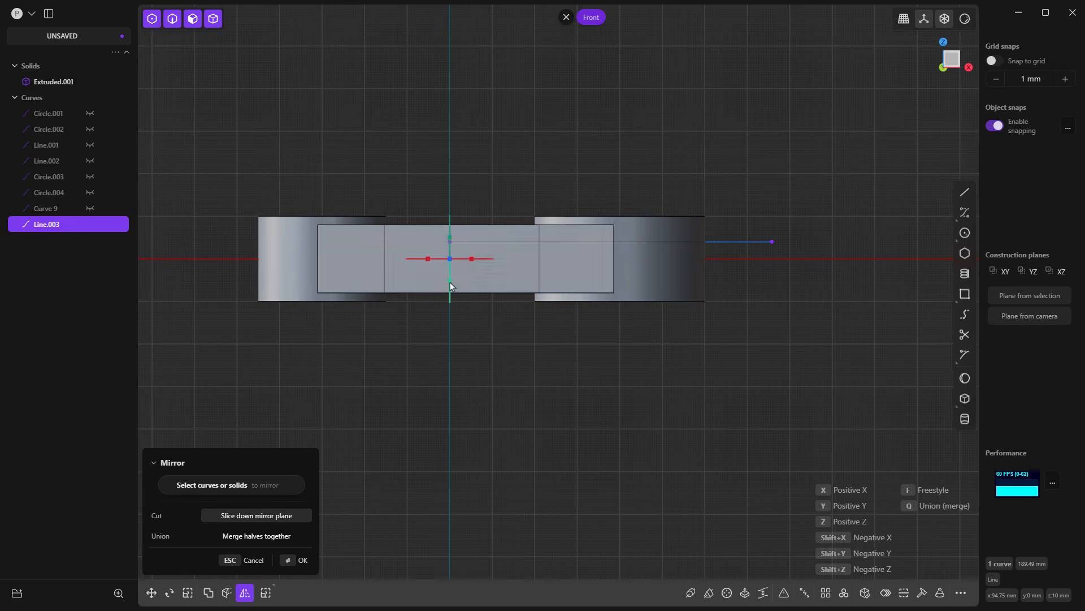
{"action": "key", "text": "y"}
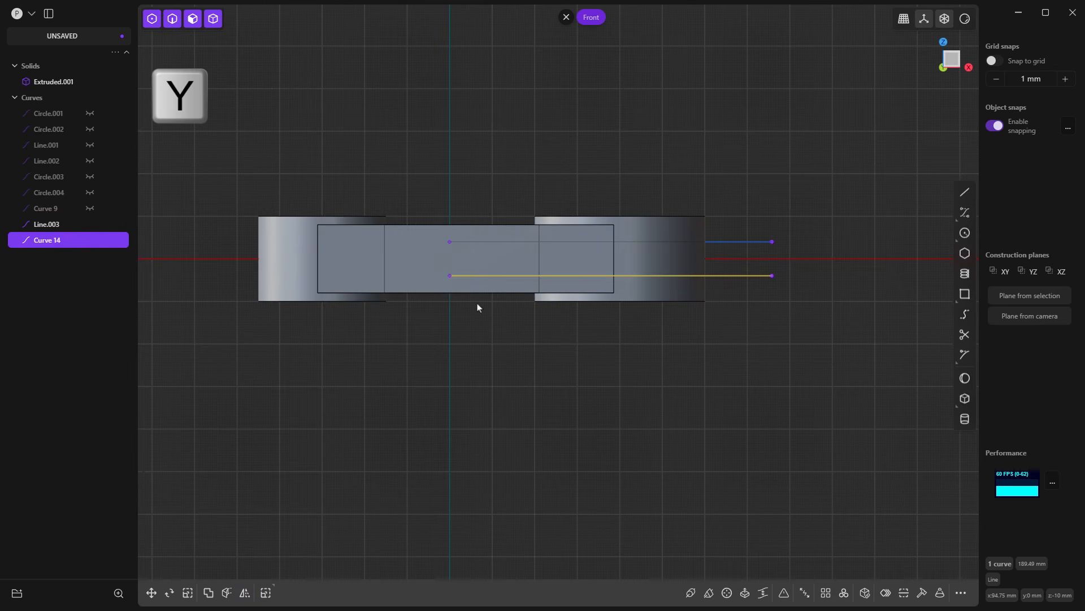
{"action": "left_click", "coordinate": [90, 82]}
{"action": "left_click", "coordinate": [539, 152]}
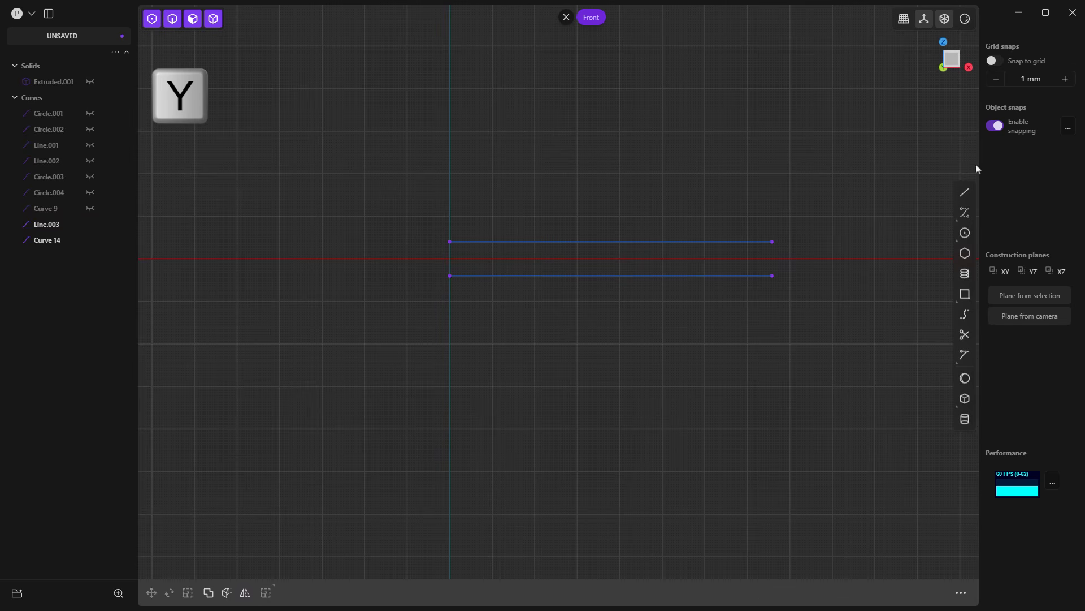
Step: Close the two parallel lines into a rectangle by drawing a vertical line between their endpoints at each end
{"action": "left_click", "coordinate": [965, 192]}
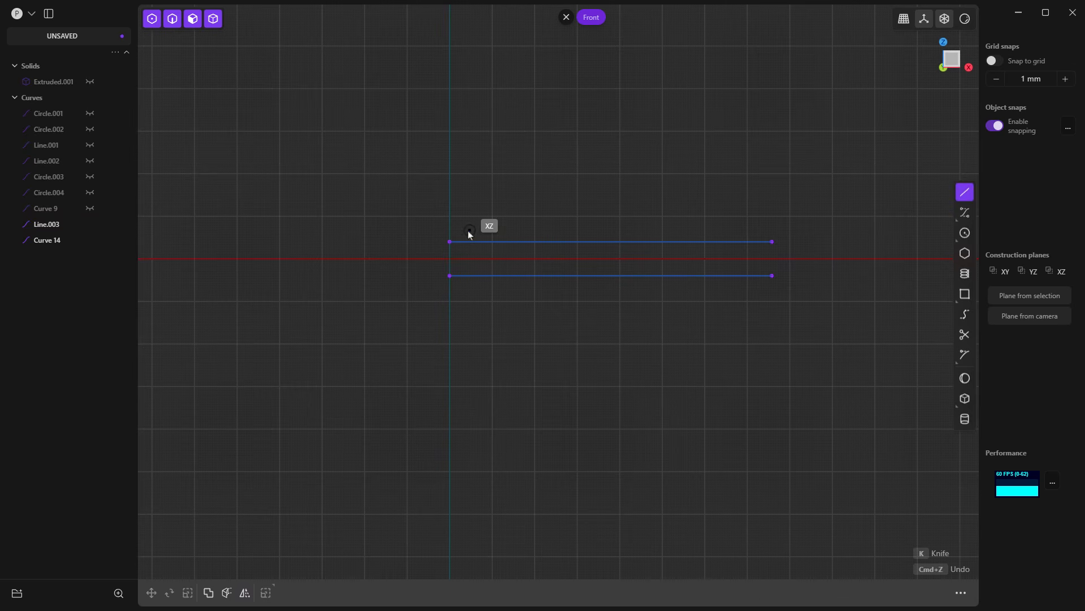
{"action": "left_click", "coordinate": [449, 242]}
{"action": "left_click", "coordinate": [449, 275]}
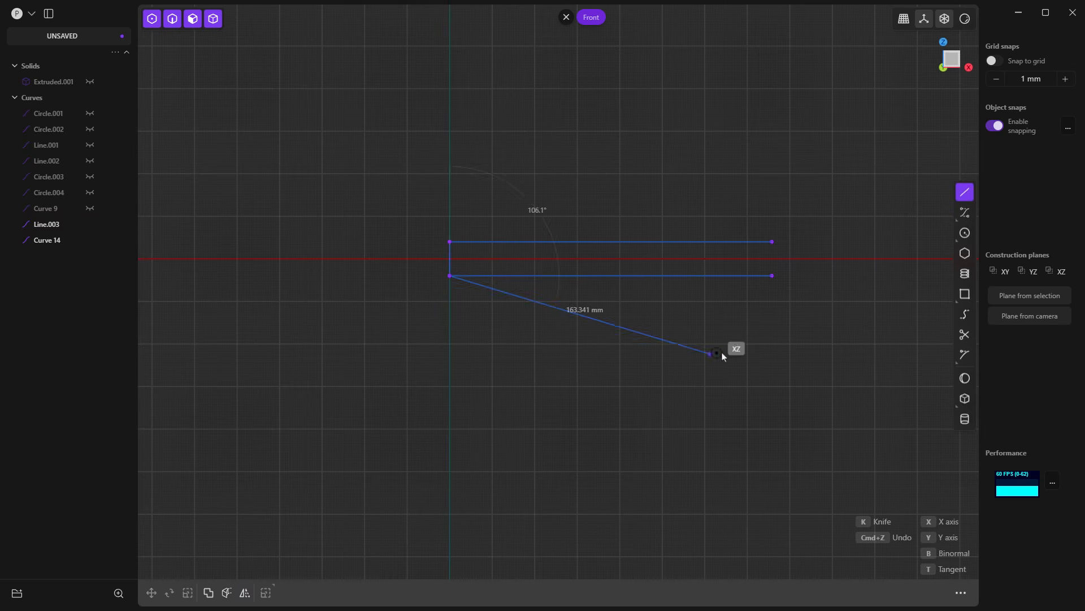
{"action": "right_click", "coordinate": [751, 346]}
{"action": "left_click", "coordinate": [965, 192]}
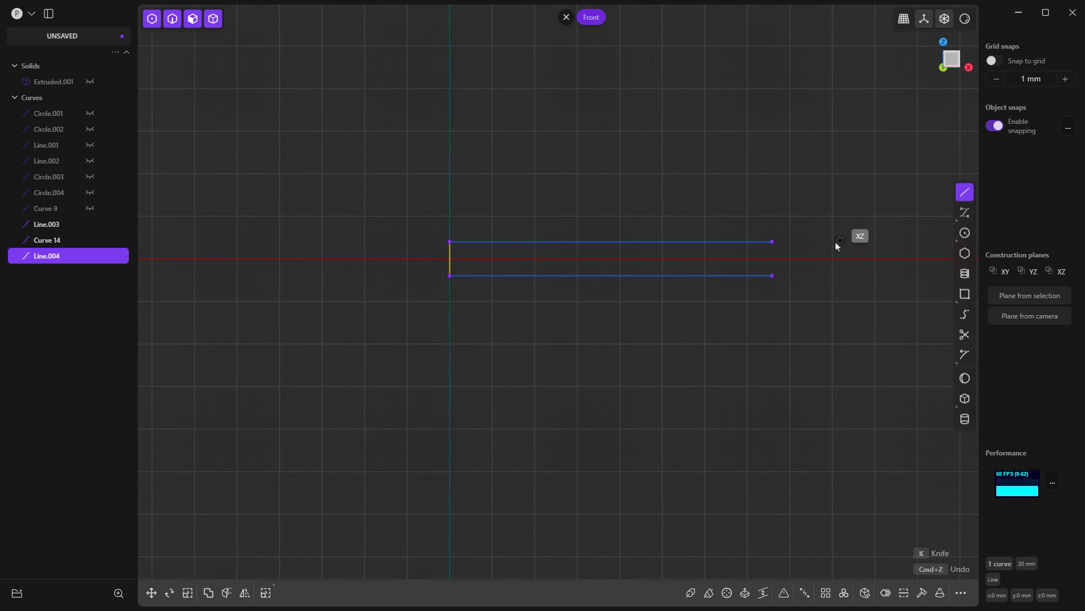
{"action": "left_click", "coordinate": [772, 241]}
{"action": "left_click", "coordinate": [772, 275]}
{"action": "right_click", "coordinate": [814, 333]}
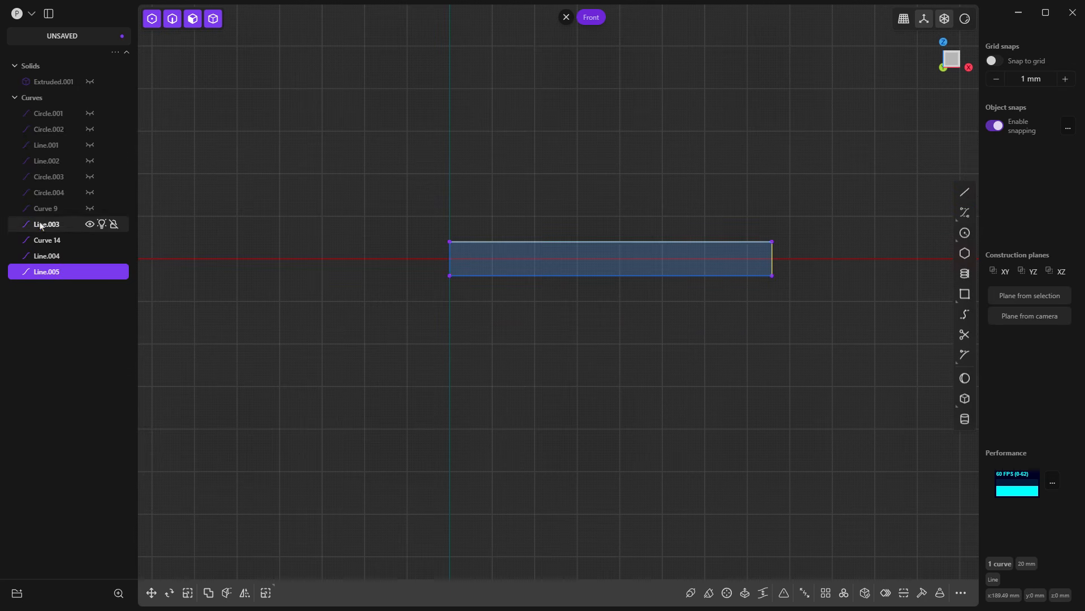
{"action": "mouse_move", "coordinate": [373, 160]}
{"action": "left_mouse_down"}
{"action": "mouse_move", "coordinate": [487, 209]}
{"action": "mouse_move", "coordinate": [854, 310]}
{"action": "left_mouse_up"}
{"action": "key", "text": "x"}
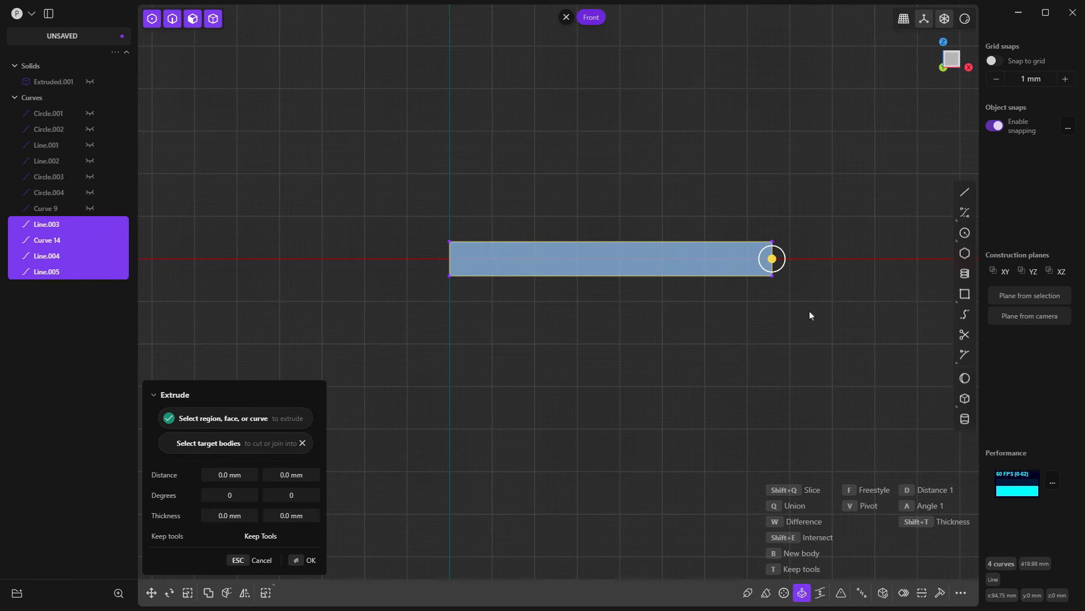
{"action": "key", "text": "Escape"}
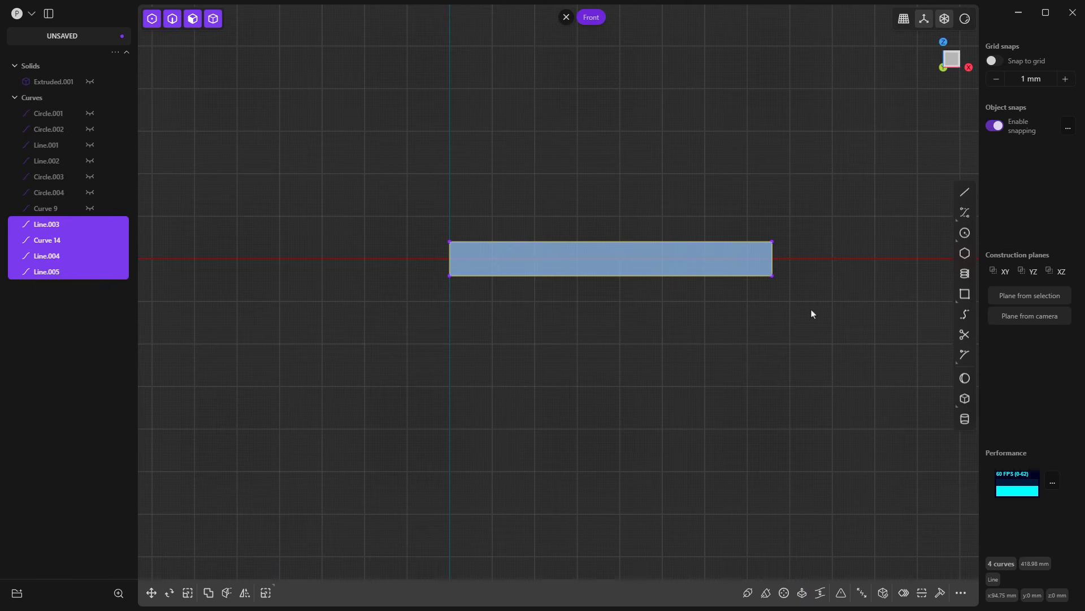
Step: Join the rectangle's four lines into one closed curve and unhide the link solid
{"action": "left_click", "coordinate": [734, 300]}
{"action": "left_click", "coordinate": [739, 275]}
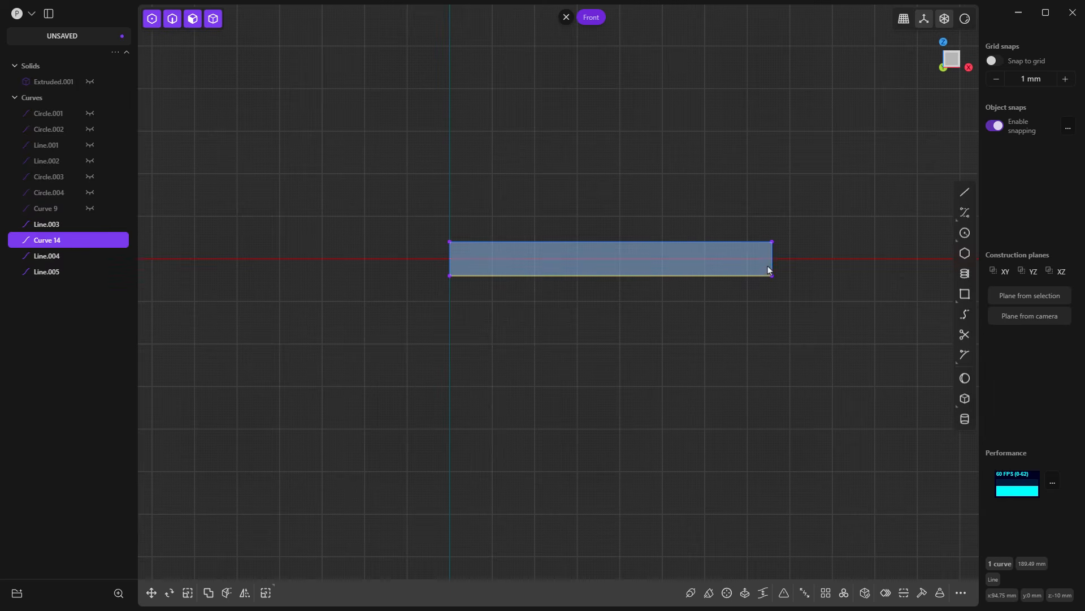
{"action": "left_click", "coordinate": [453, 252], "text": "shift"}
{"action": "left_click", "coordinate": [467, 243], "text": "shift"}
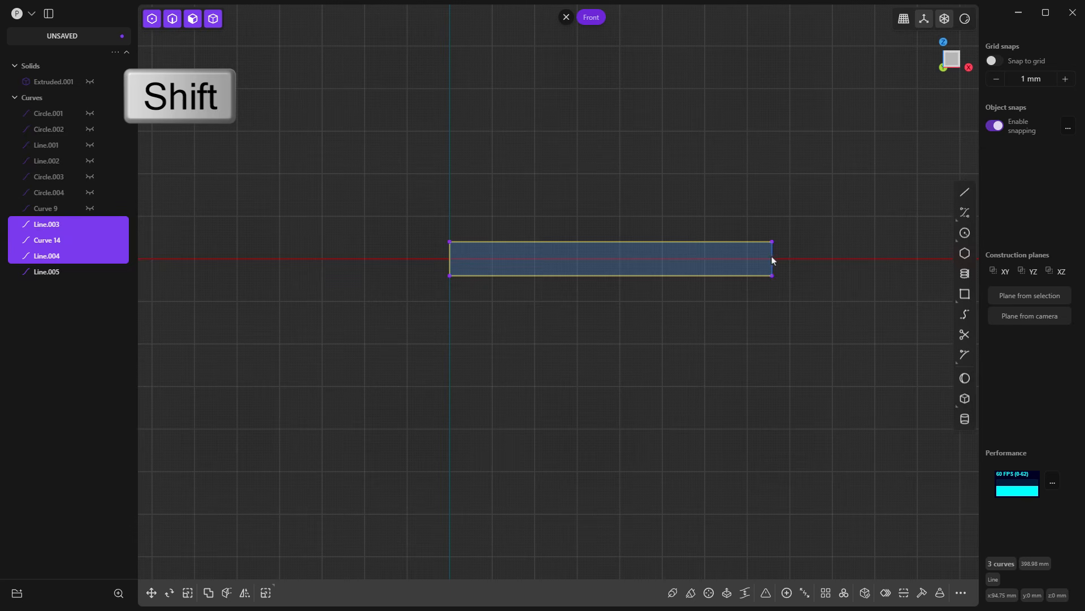
{"action": "left_click", "coordinate": [772, 260], "text": "shift"}
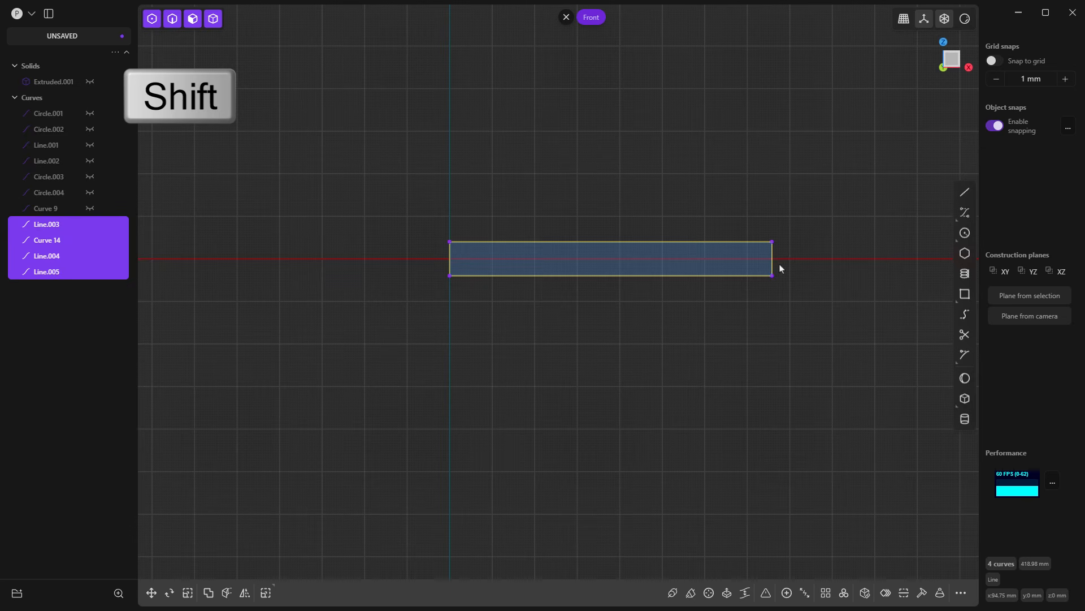
{"action": "left_click", "coordinate": [787, 592]}
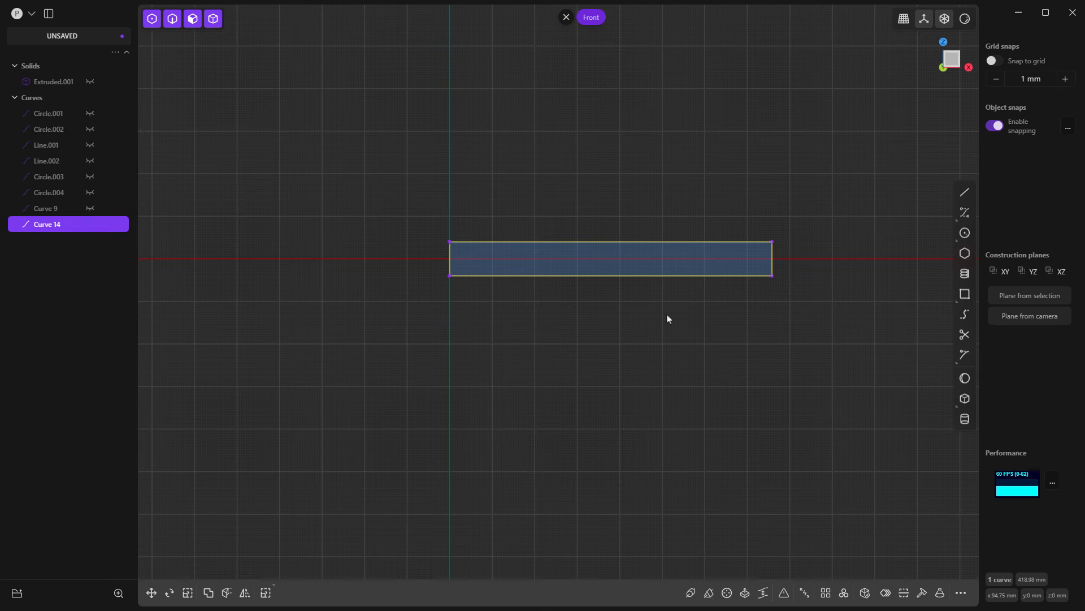
{"action": "left_click", "coordinate": [89, 81]}
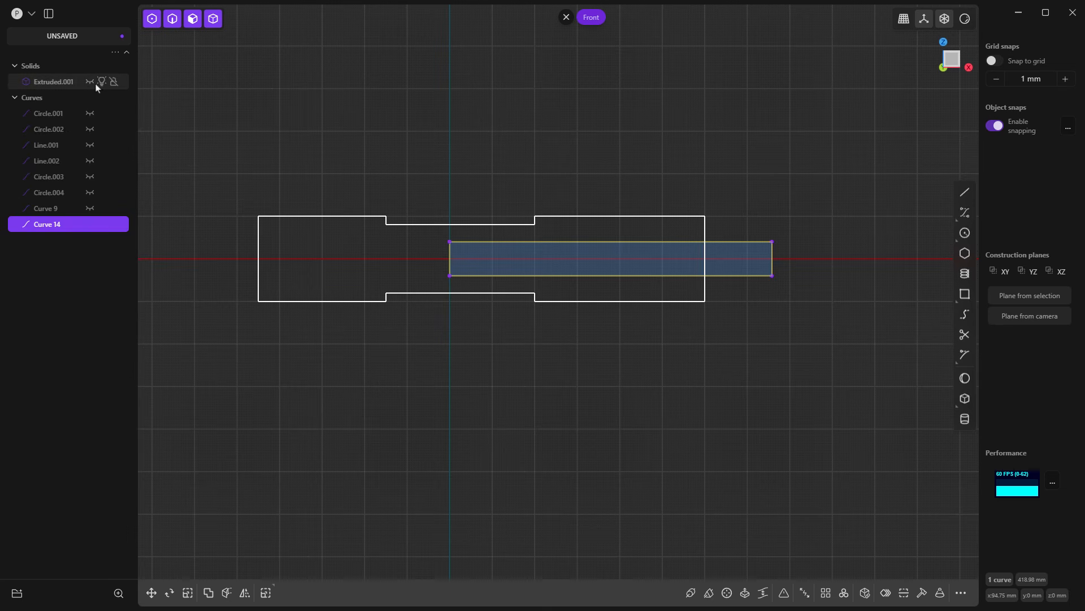
Step: Cut a slot through the link by extruding the rectangle symmetrically about 91 mm each way with Difference, and hide the profile curve
{"action": "left_click", "coordinate": [740, 261]}
{"action": "key", "text": "e"}
{"action": "middle_click_drag", "start_coordinate": [738, 344], "coordinate": [660, 367]}
{"action": "left_click_drag", "start_coordinate": [759, 218], "coordinate": [847, 243]}
{"action": "key", "text": "Tab"}
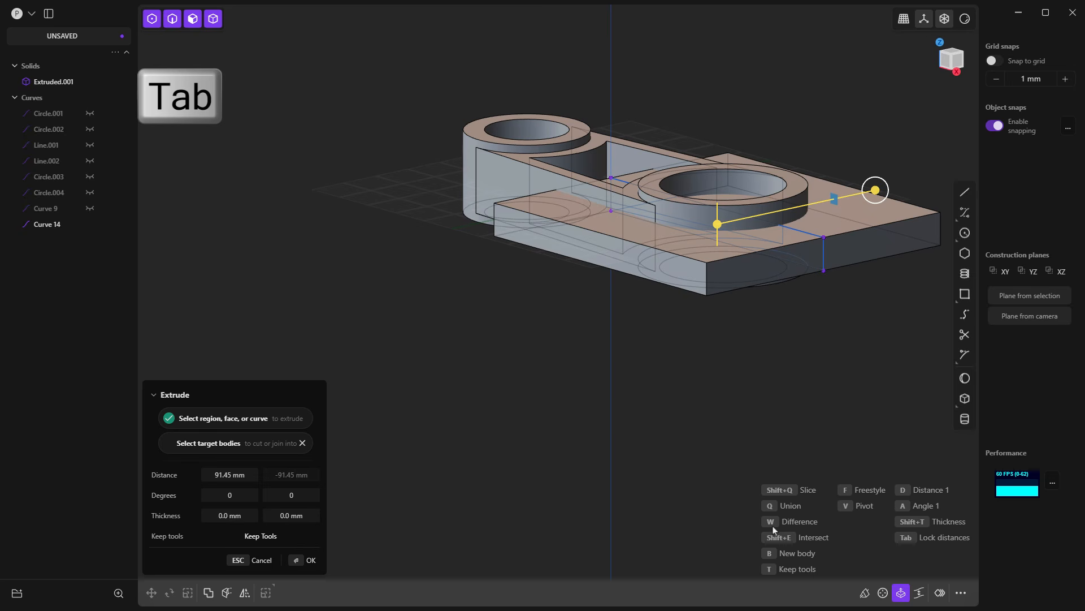
{"action": "key", "text": "shift"}
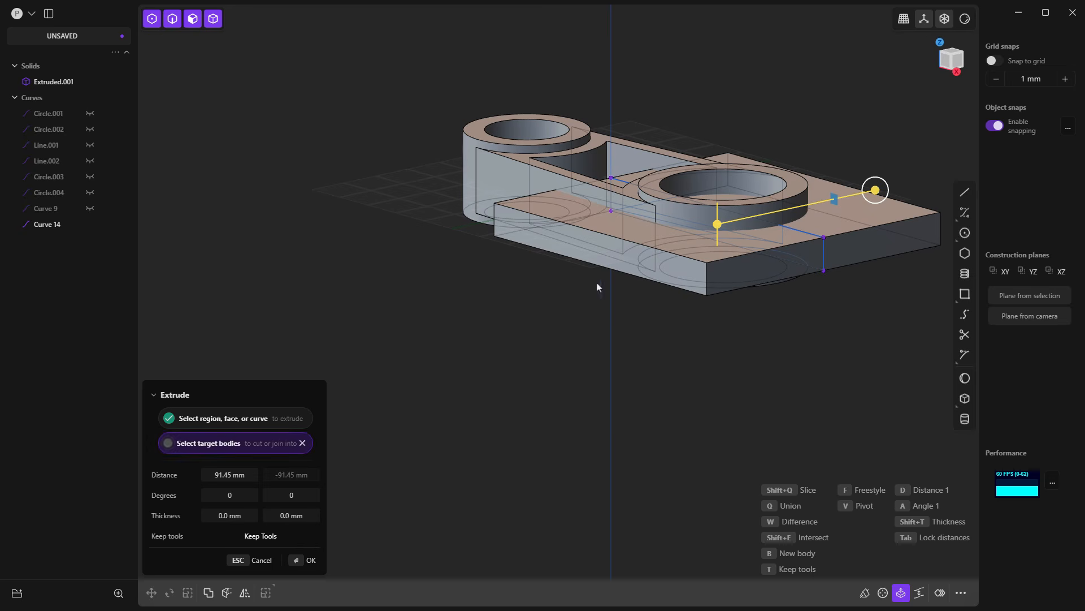
{"action": "key", "text": "w"}
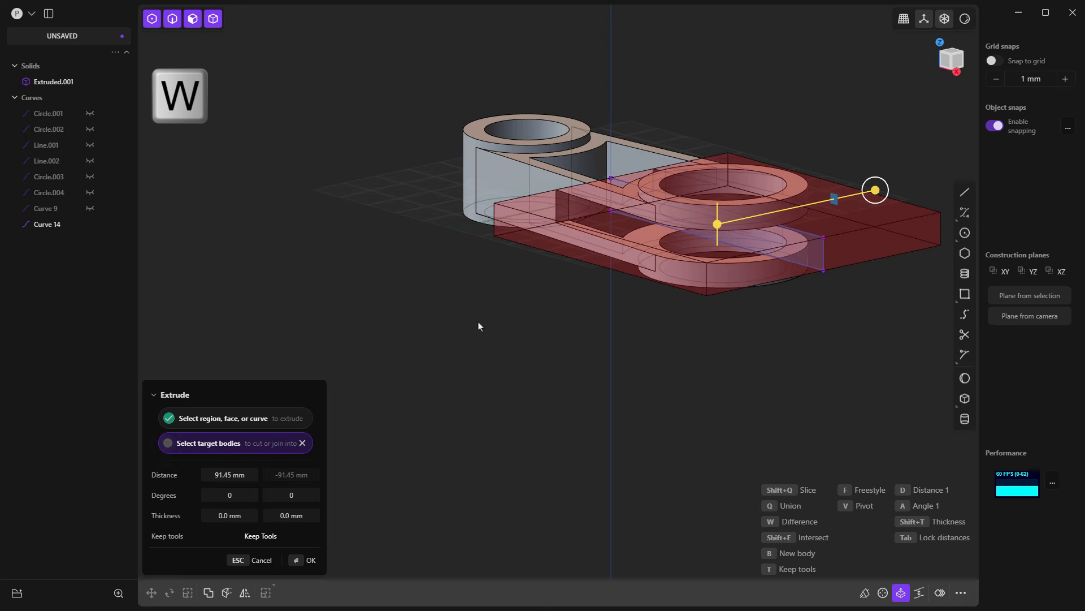
{"action": "key", "text": "Return"}
{"action": "left_click", "coordinate": [745, 362]}
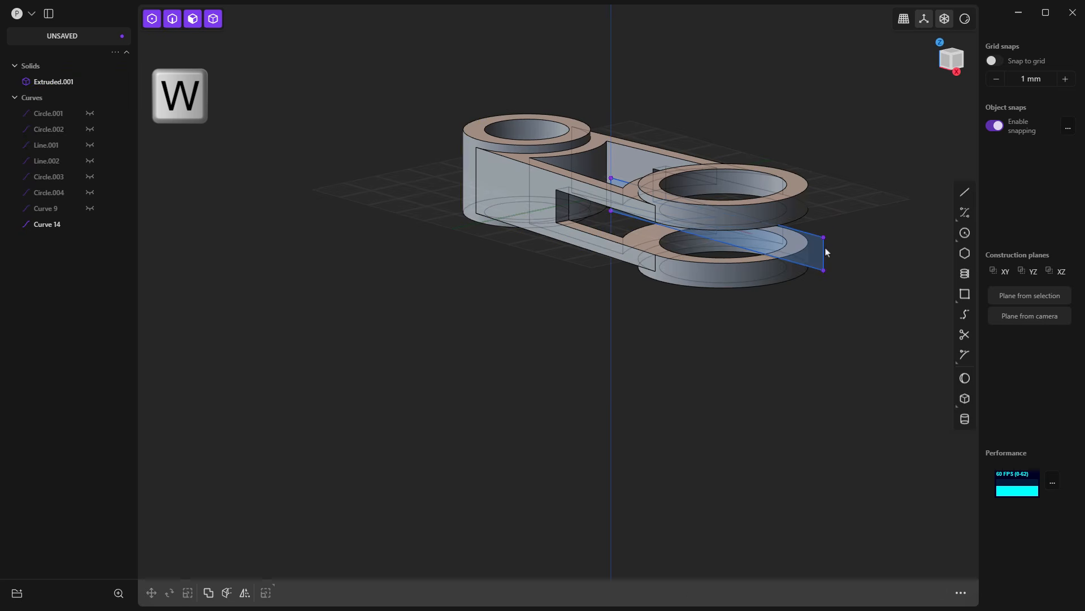
{"action": "left_click", "coordinate": [90, 224]}
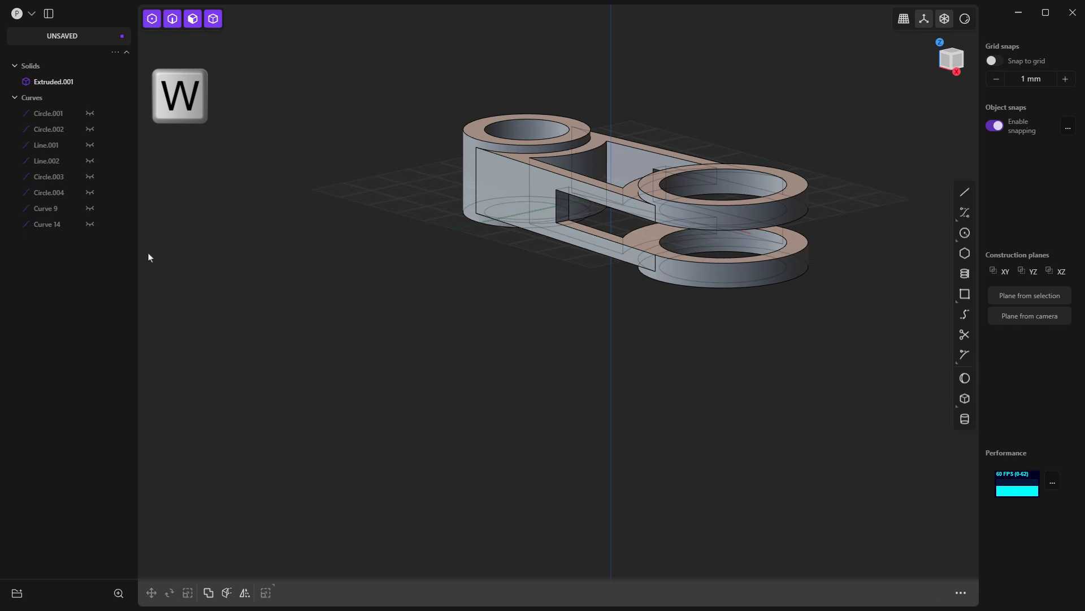
Step: In the front view, draw a slanted line about 43 mm long from the Z axis above the link down onto its face
{"action": "right_click_drag", "start_coordinate": [588, 346], "coordinate": [642, 331]}
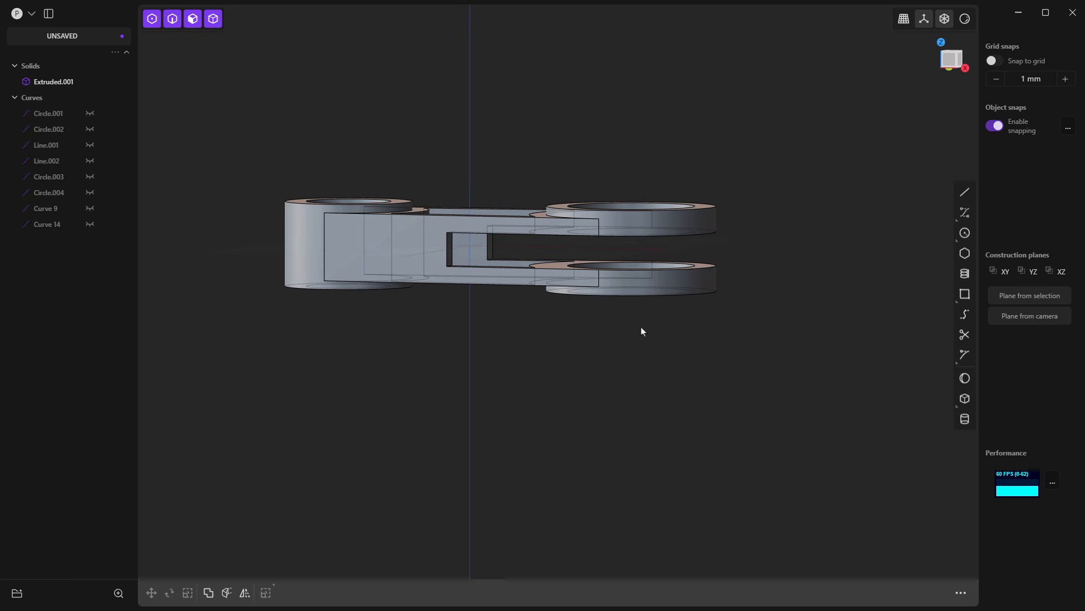
{"action": "right_click_drag", "start_coordinate": [463, 253], "coordinate": [493, 291]}
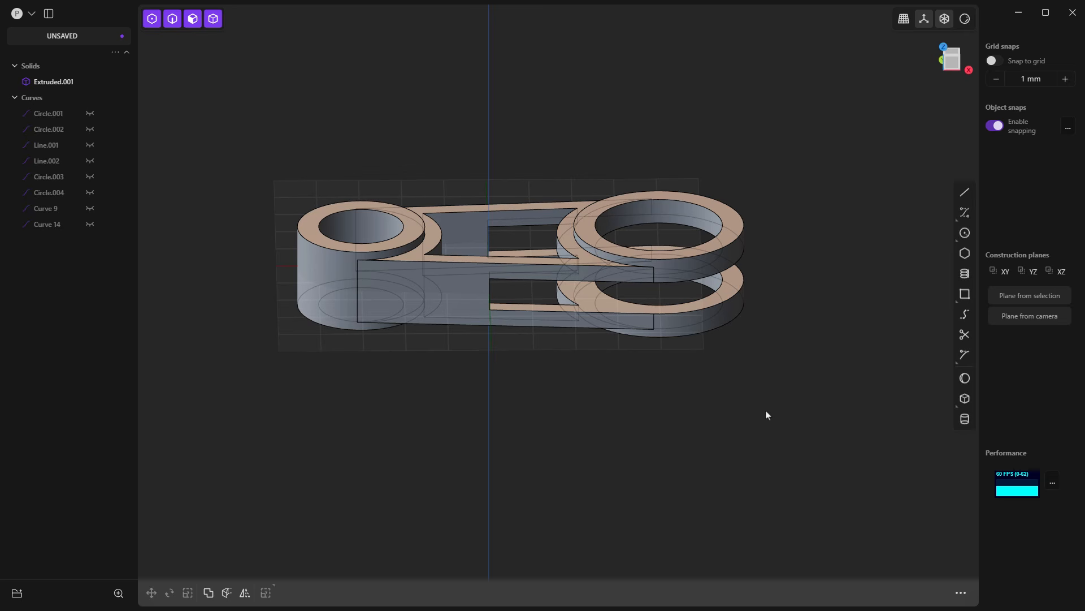
{"action": "left_click", "coordinate": [950, 71]}
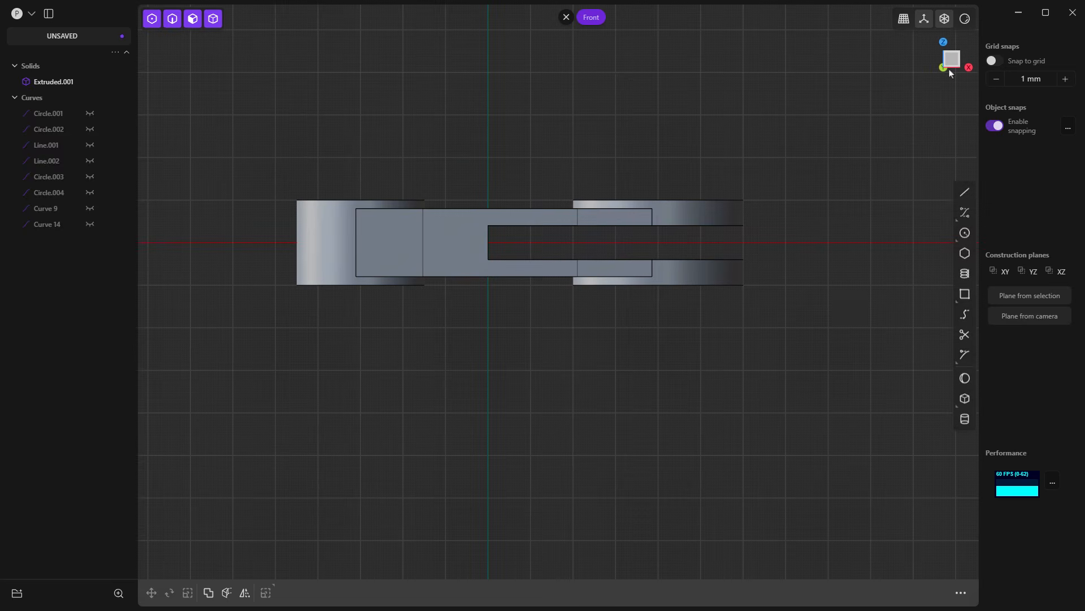
{"action": "left_click", "coordinate": [965, 192]}
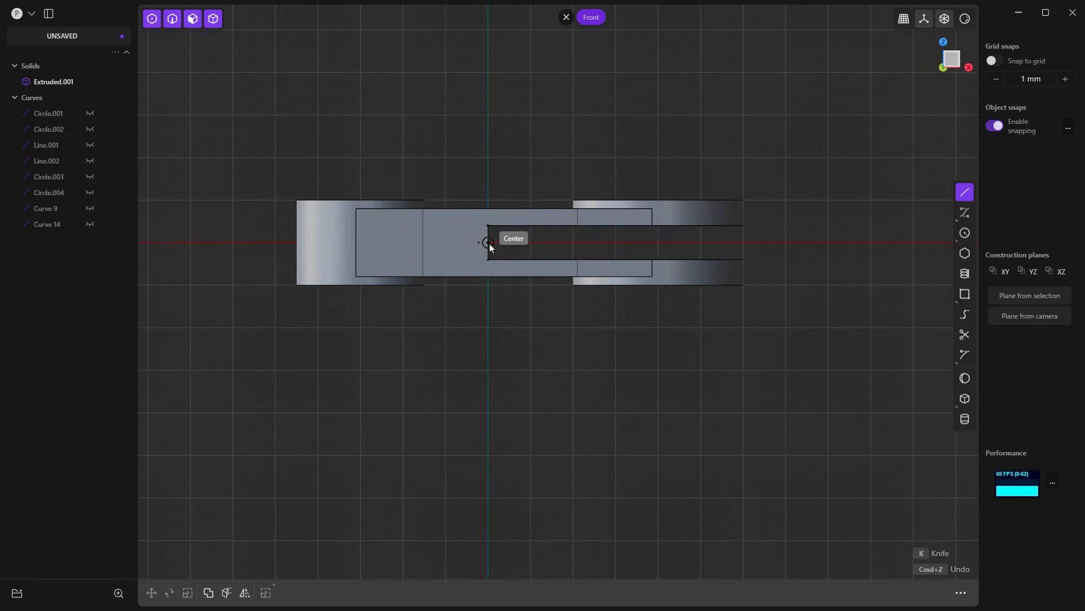
{"action": "left_click", "coordinate": [482, 190]}
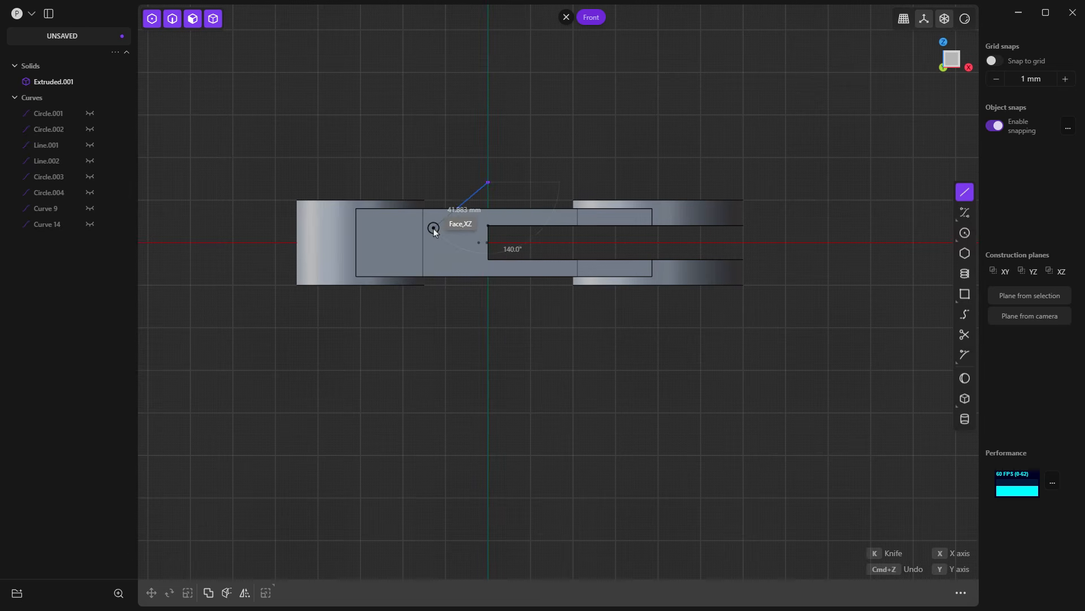
{"action": "left_click", "coordinate": [434, 232]}
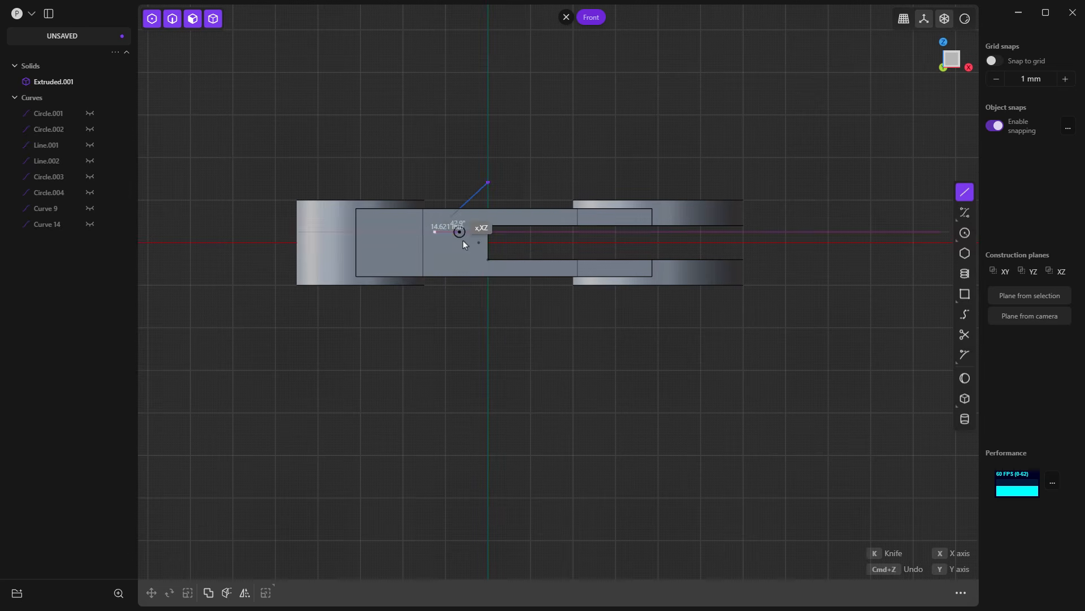
{"action": "right_click", "coordinate": [525, 334]}
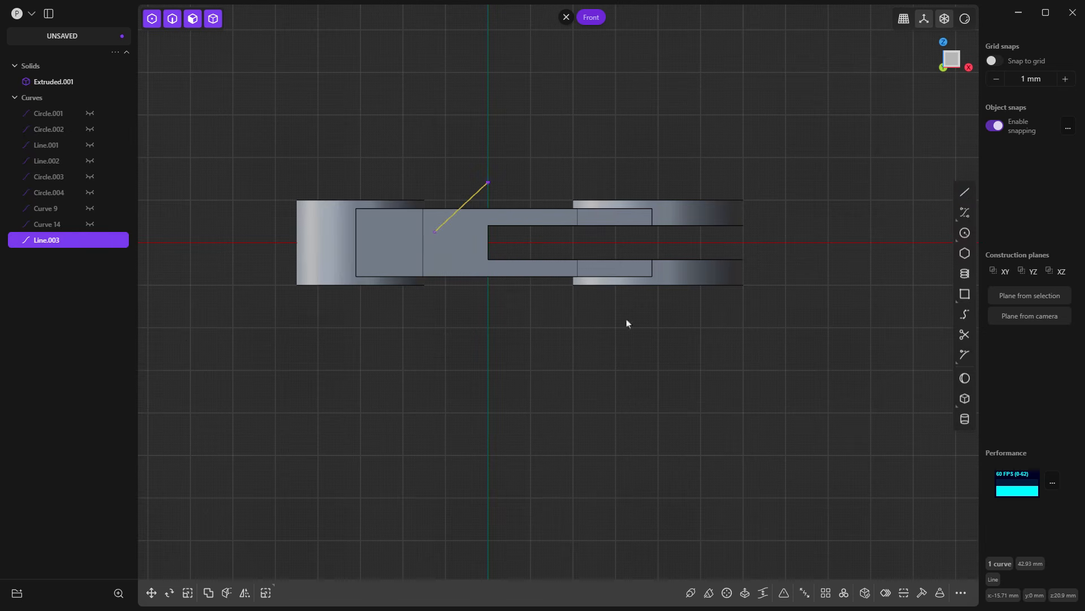
Step: Draw a line about 143 mm long from the middle of the slot's closed end along the negative X axis
{"action": "left_click", "coordinate": [965, 193]}
{"action": "scroll", "coordinate": [490, 249], "scroll_direction": "up", "scroll_amount": 2}
{"action": "left_click", "coordinate": [490, 241]}
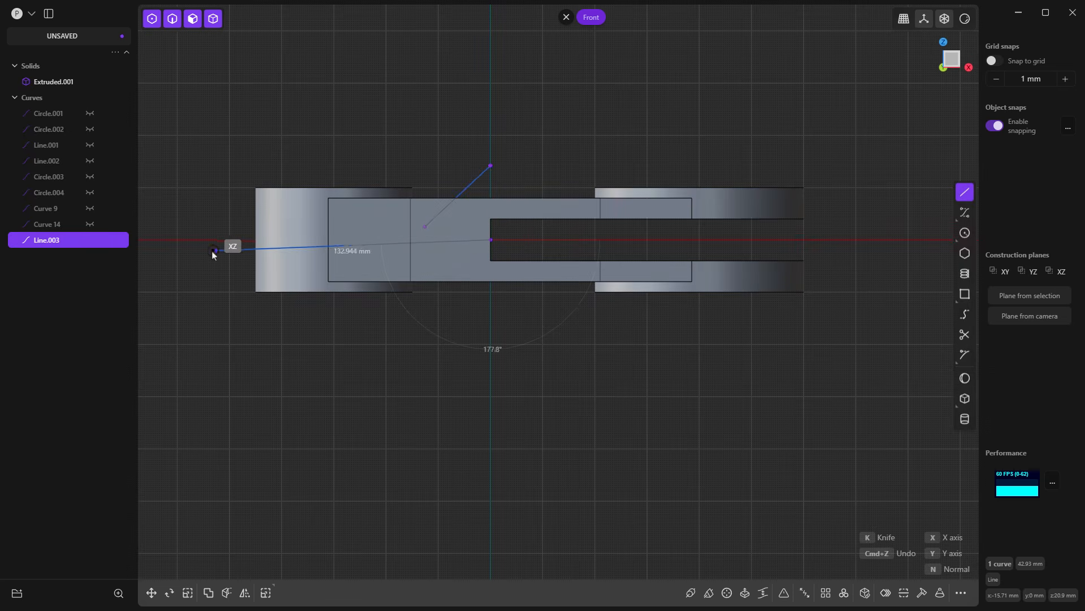
{"action": "left_click", "coordinate": [192, 240]}
{"action": "right_click", "coordinate": [357, 348]}
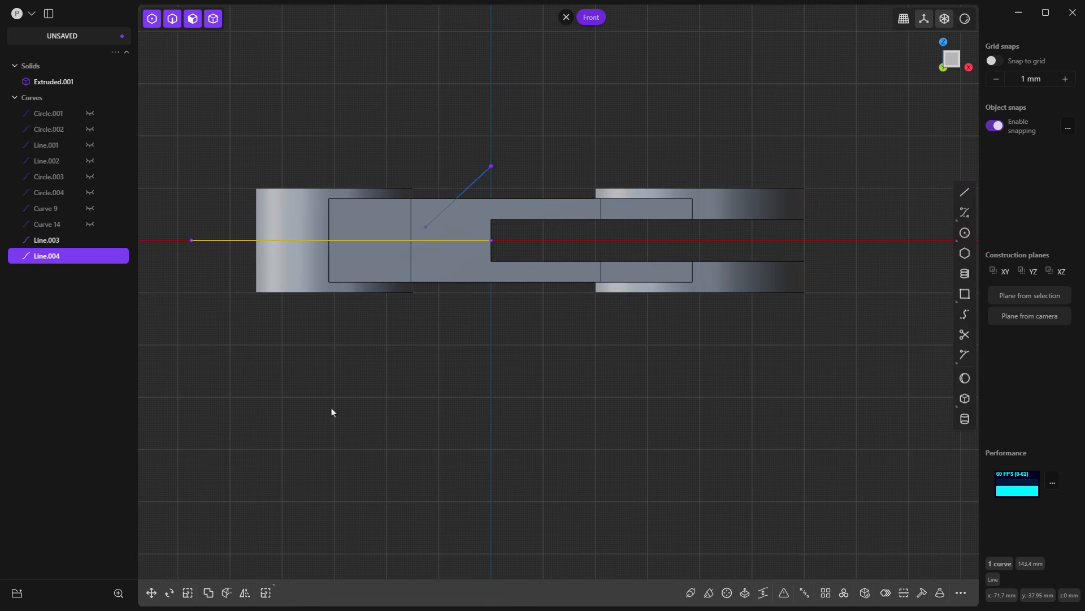
Step: Move the new horizontal line 10 mm upward along the Z axis and hide the link solid
{"action": "left_click", "coordinate": [151, 593]}
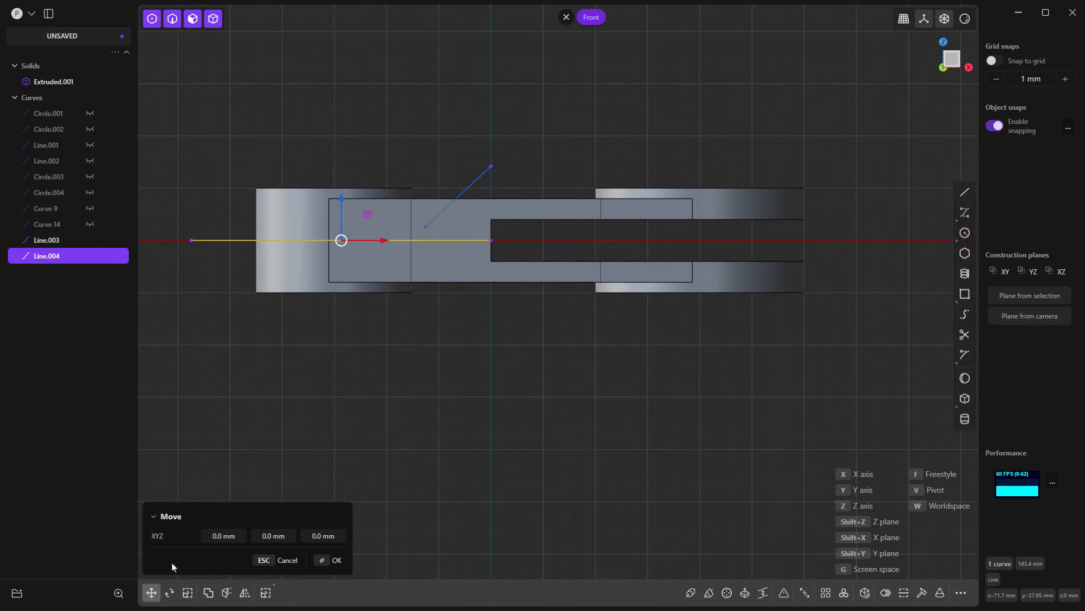
{"action": "left_click_drag", "start_coordinate": [337, 195], "coordinate": [341, 177]}
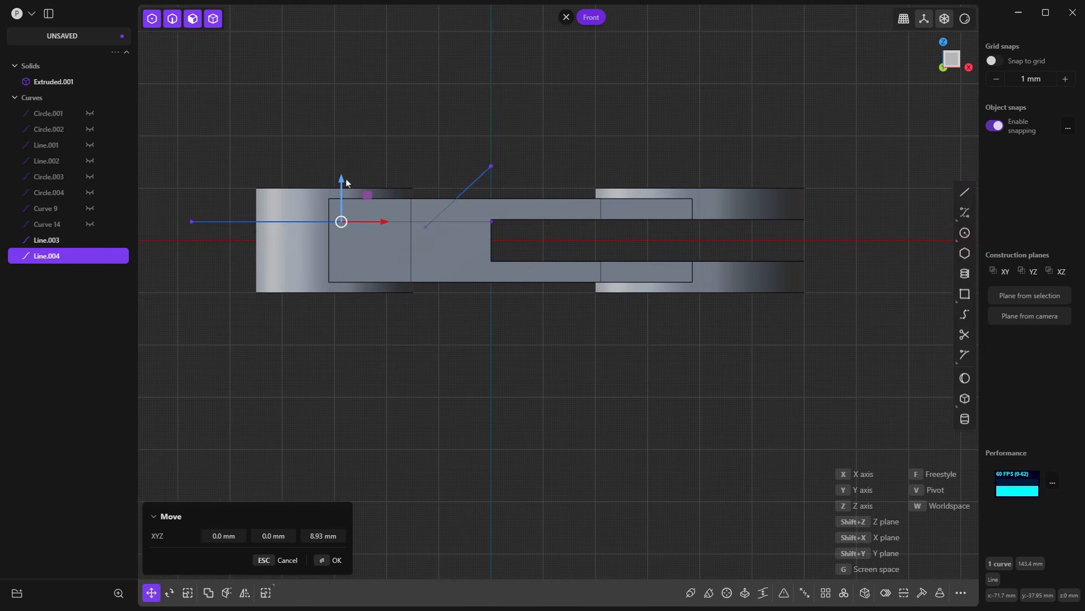
{"action": "left_click", "coordinate": [315, 535]}
{"action": "type", "text": "10"}
{"action": "key", "text": "Return"}
{"action": "key", "text": "Return"}
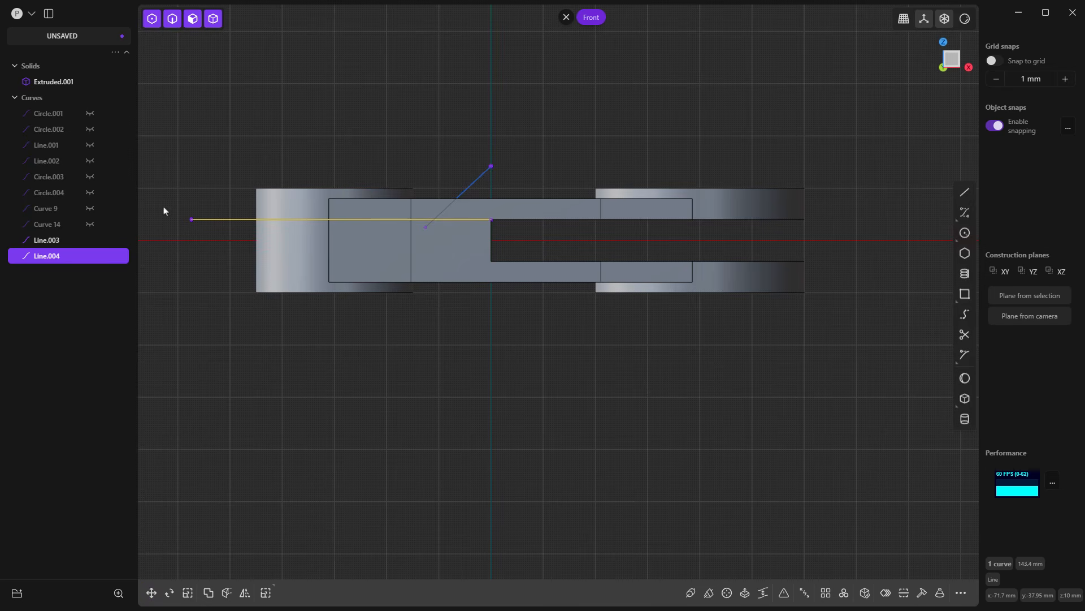
{"action": "left_click", "coordinate": [91, 83]}
{"action": "left_click", "coordinate": [501, 126]}
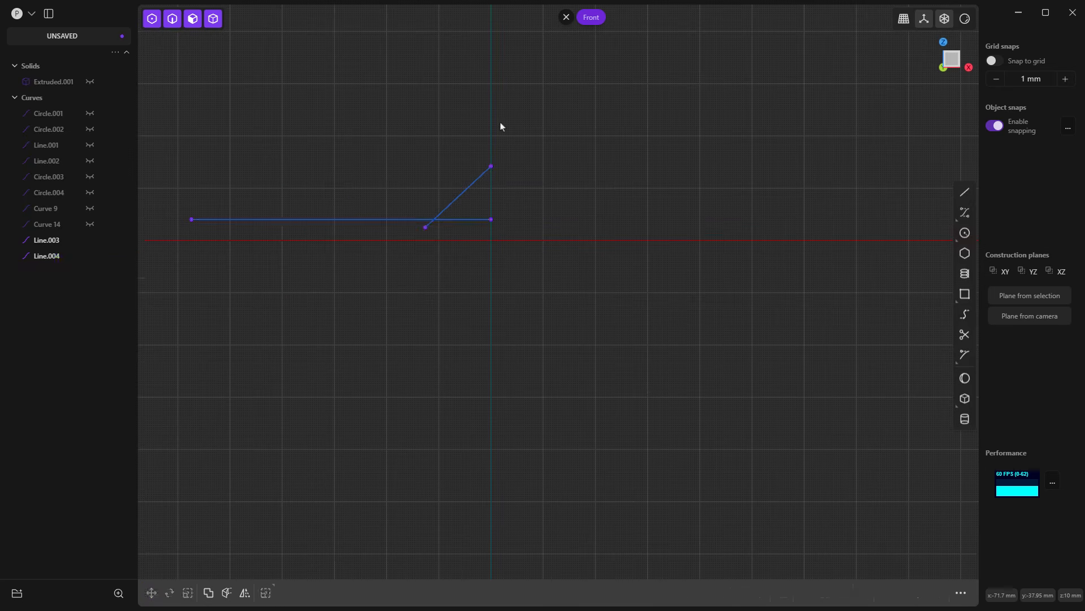
Step: Try to trim the short end of the horizontal line where the slanted line appears to cross it
{"action": "left_click", "coordinate": [965, 334]}
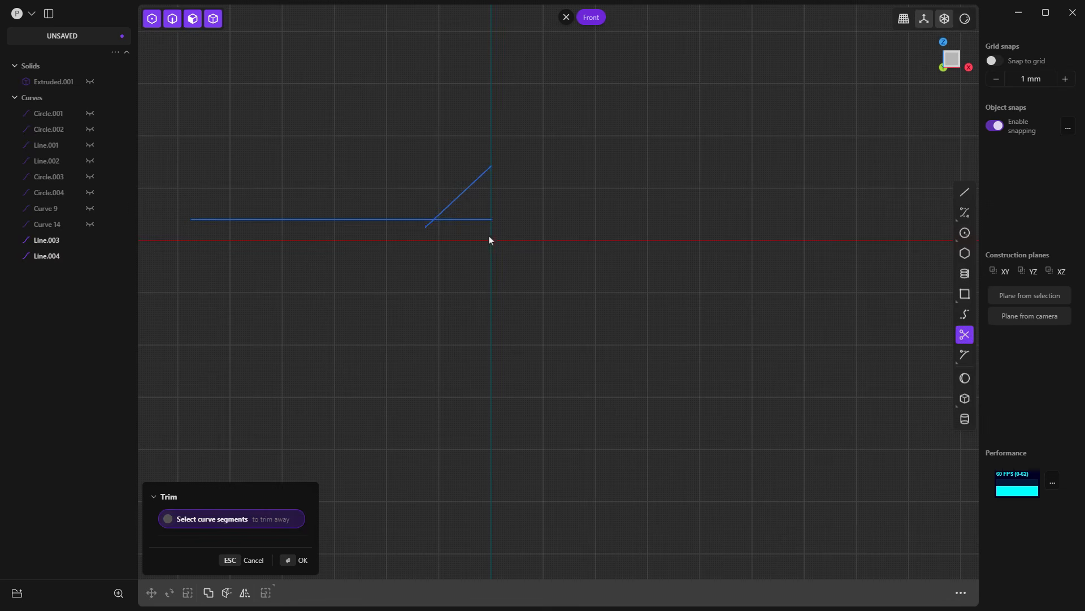
{"action": "left_click", "coordinate": [458, 219]}
{"action": "key", "text": "ctrl+z"}
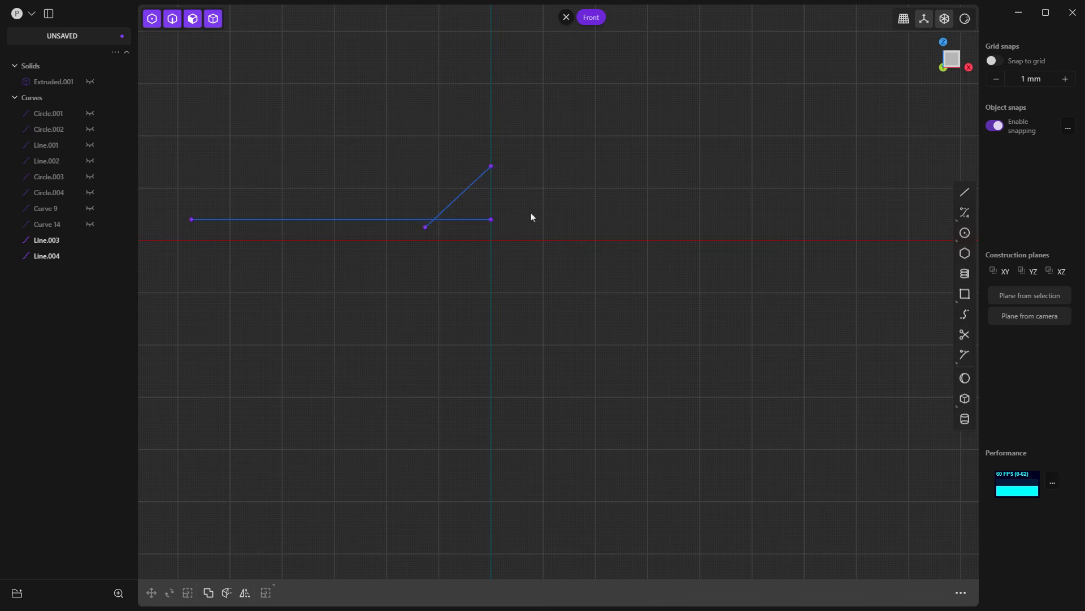
Step: Flatten the horizontal line onto the XZ plane by scaling it to 0 along Y with the pivot at the origin
{"action": "middle_click_drag", "start_coordinate": [531, 217], "coordinate": [532, 325]}
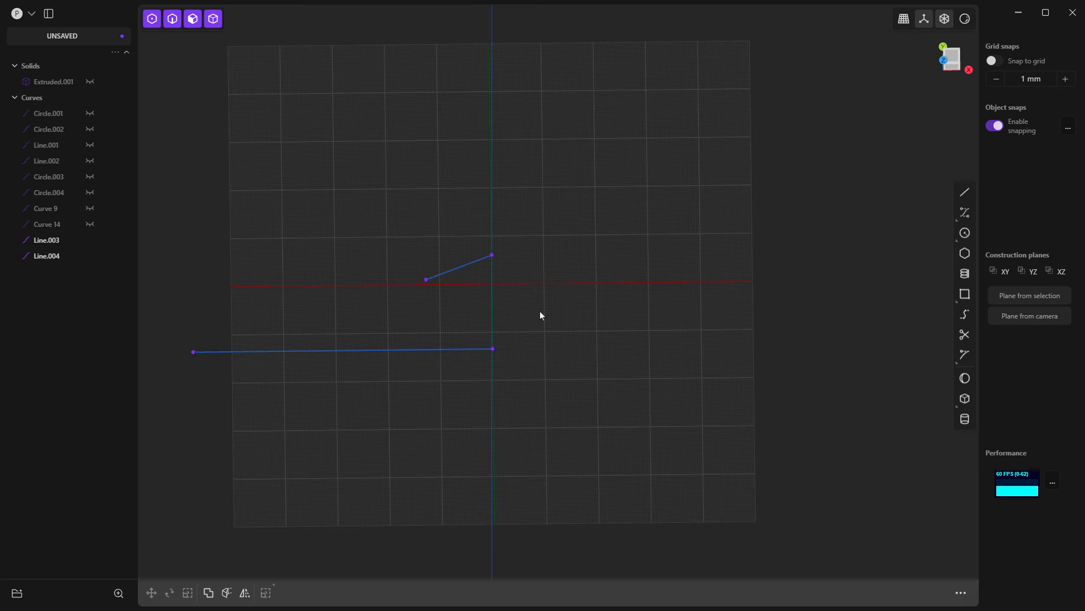
{"action": "left_click", "coordinate": [461, 350]}
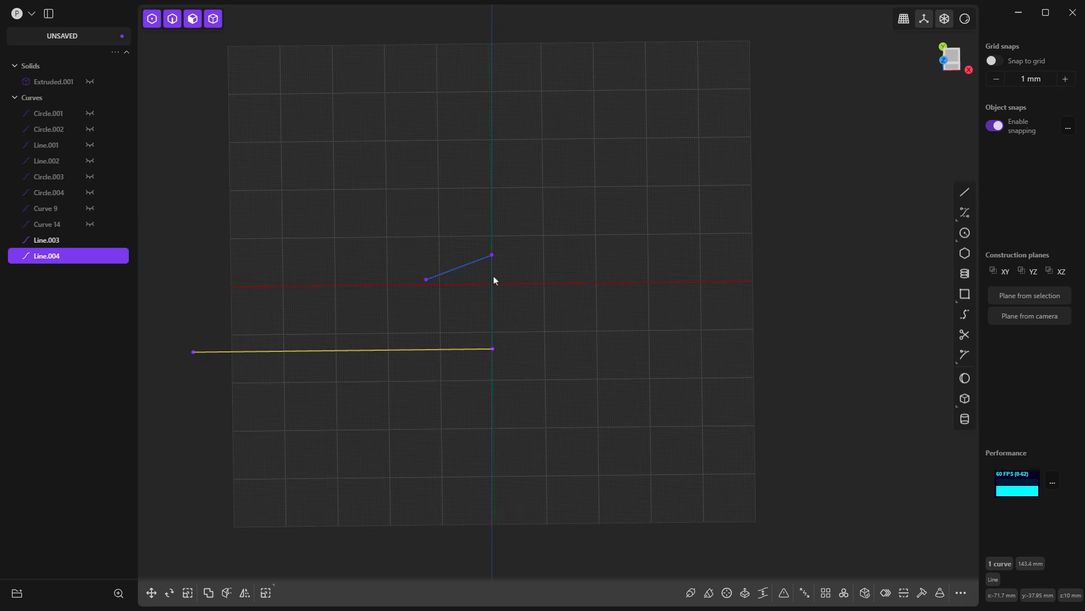
{"action": "middle_click_drag", "start_coordinate": [493, 280], "coordinate": [495, 331]}
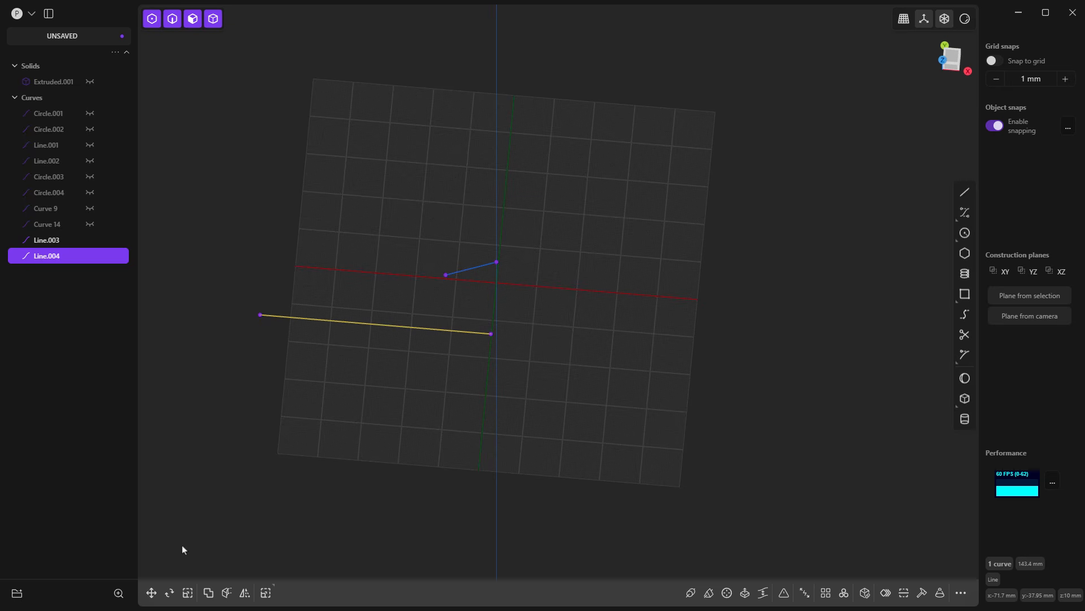
{"action": "left_click", "coordinate": [188, 592]}
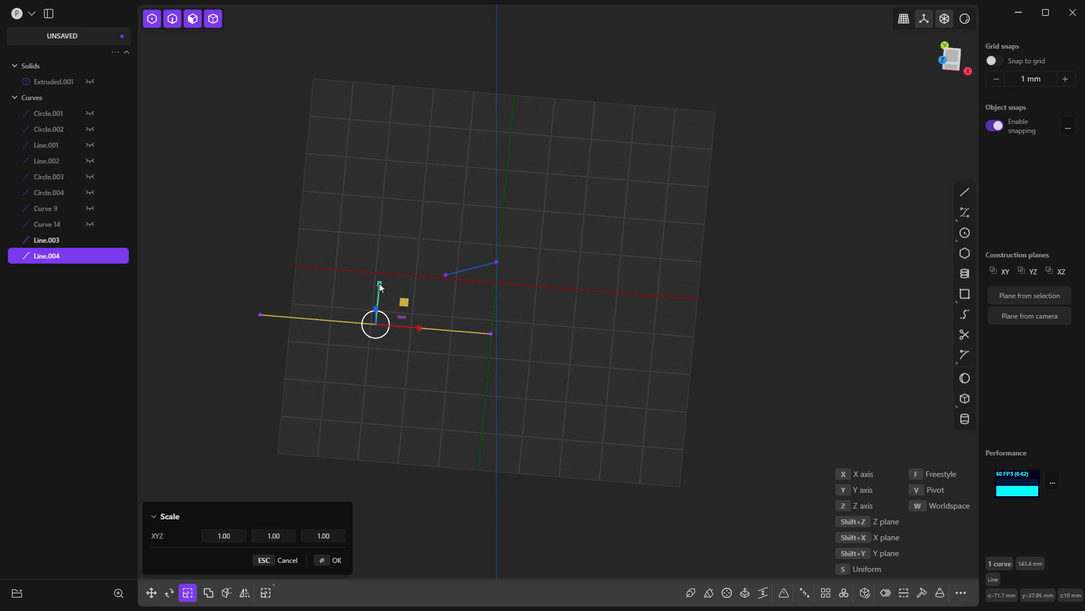
{"action": "middle_click_drag", "start_coordinate": [444, 308], "coordinate": [479, 305]}
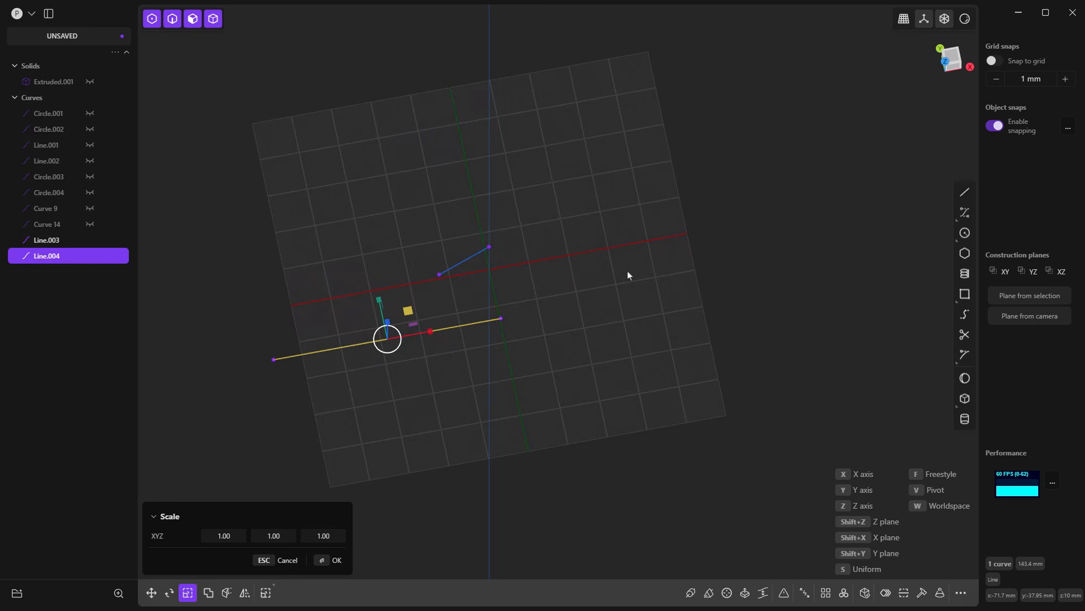
{"action": "key", "text": "v"}
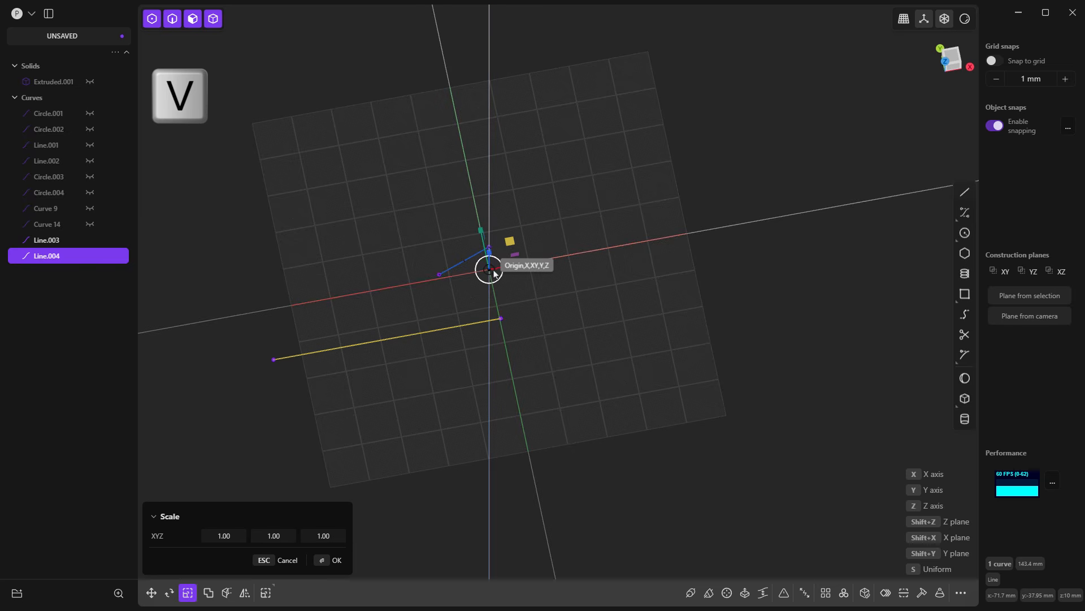
{"action": "left_click", "coordinate": [491, 271]}
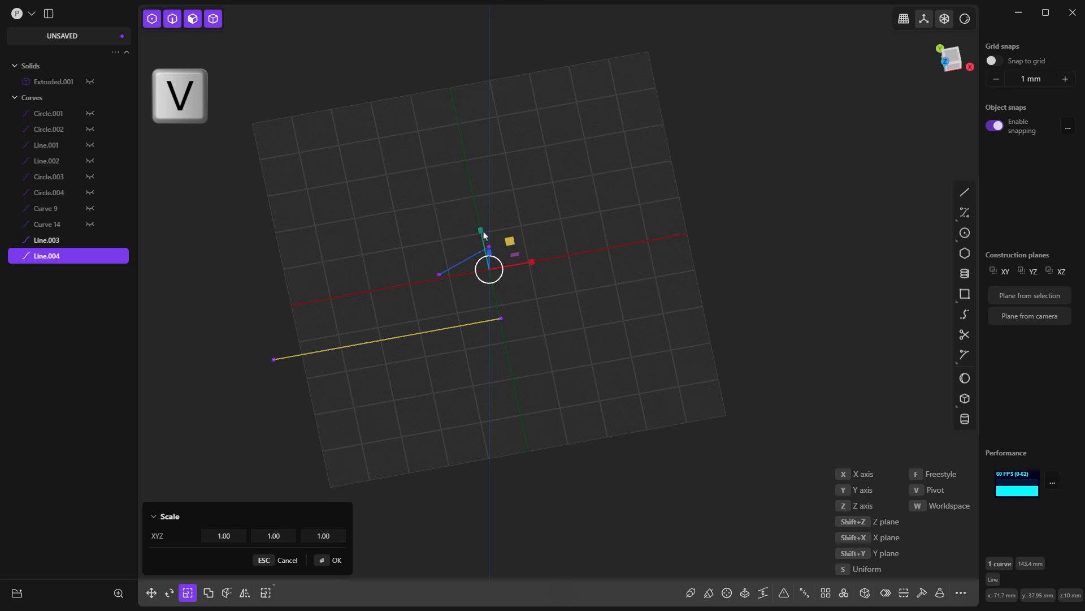
{"action": "left_click_drag", "start_coordinate": [480, 230], "coordinate": [497, 283]}
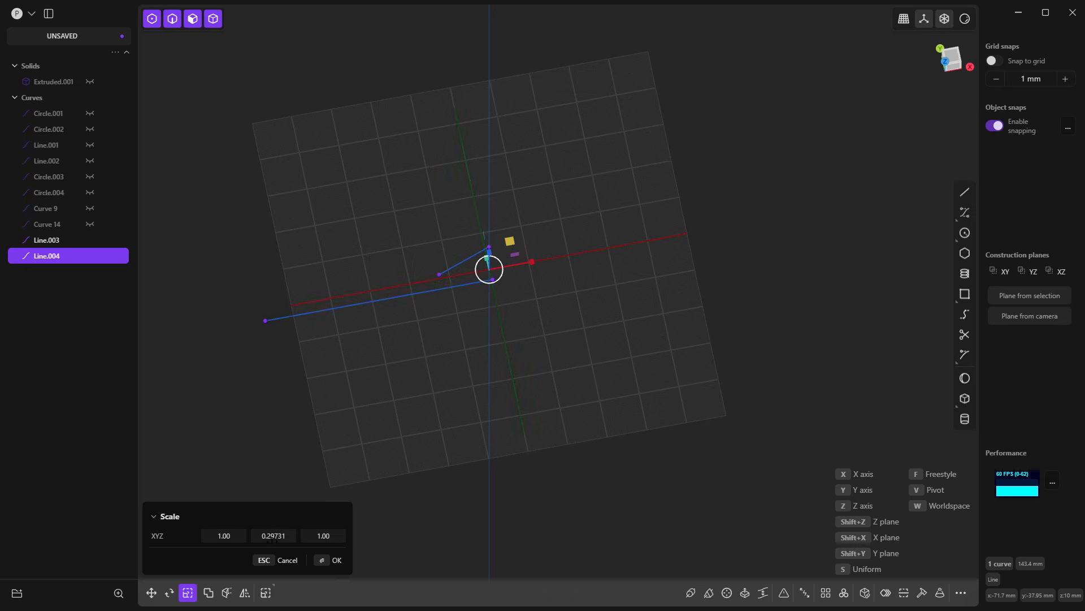
{"action": "left_click", "coordinate": [285, 536]}
{"action": "type", "text": "0"}
{"action": "key", "text": "Return"}
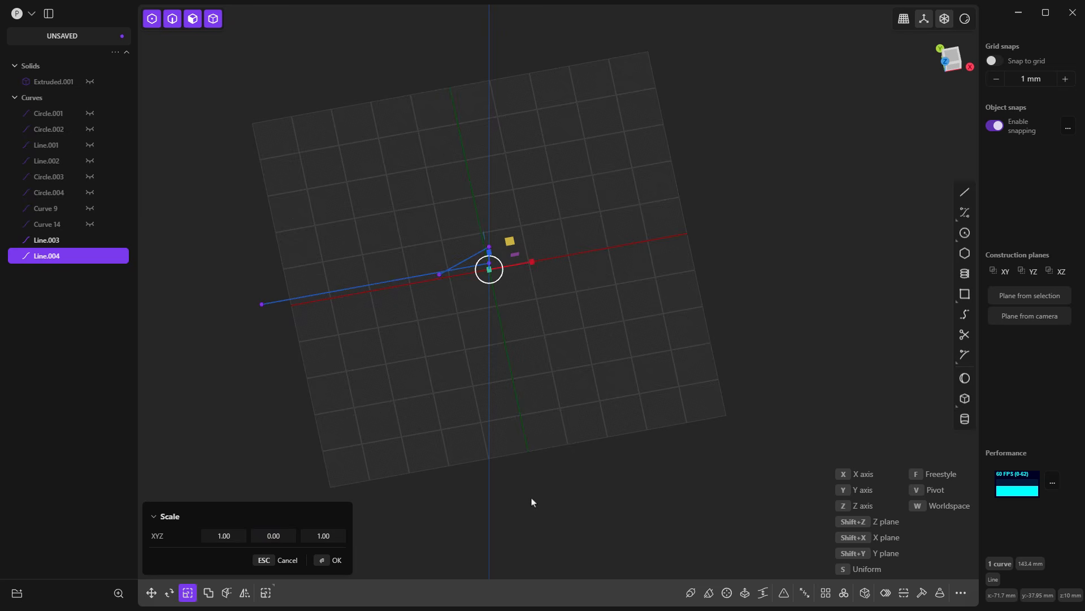
{"action": "key", "text": "Return"}
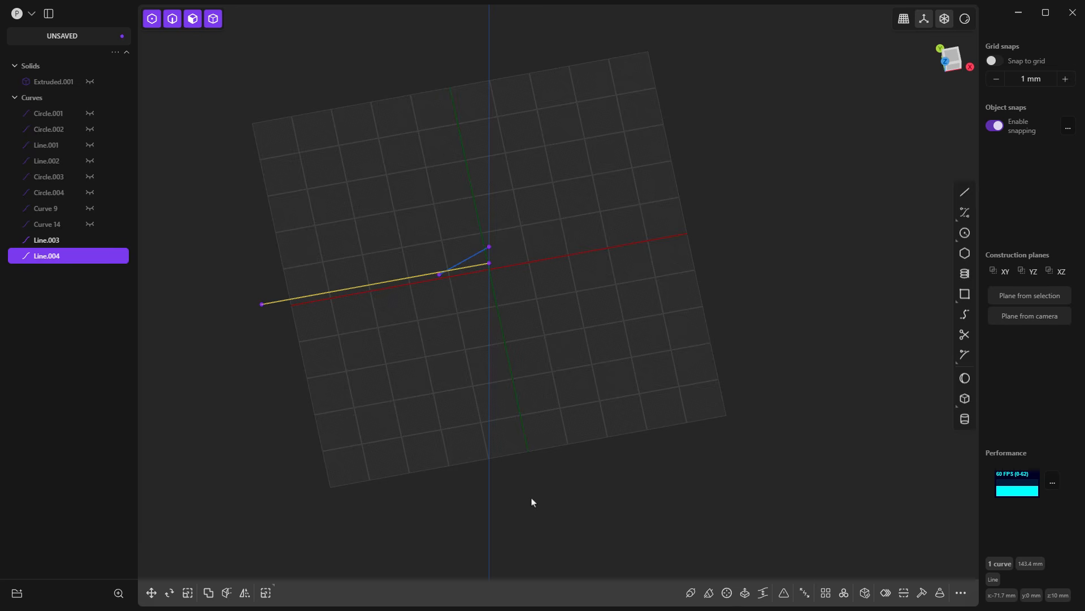
Step: Trim away the overhanging ends of the slanted and horizontal lines at their crossing, working in the front view
{"action": "left_click", "coordinate": [738, 390]}
{"action": "mouse_move", "coordinate": [798, 334]}
{"action": "middle_mouse_down"}
{"action": "mouse_move", "coordinate": [703, 298]}
{"action": "mouse_move", "coordinate": [870, 136]}
{"action": "middle_mouse_up"}
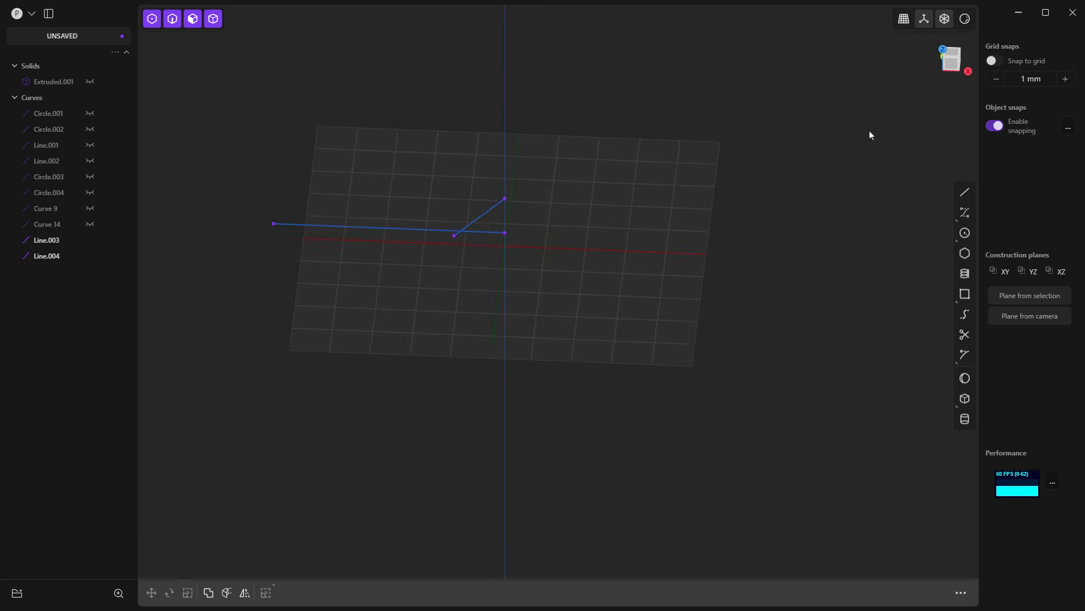
{"action": "left_click", "coordinate": [952, 58]}
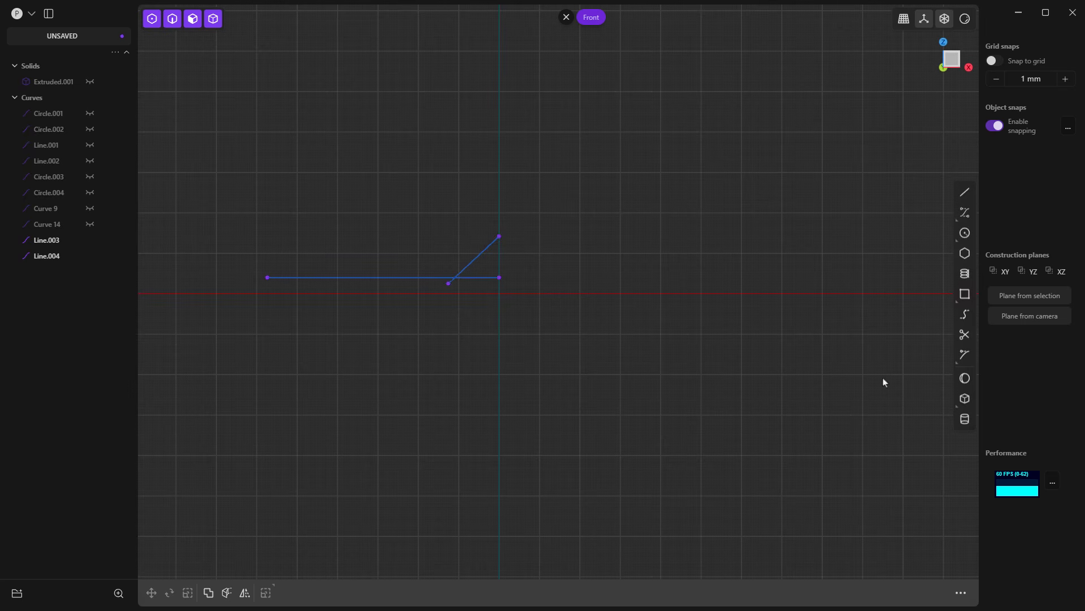
{"action": "left_click", "coordinate": [965, 334]}
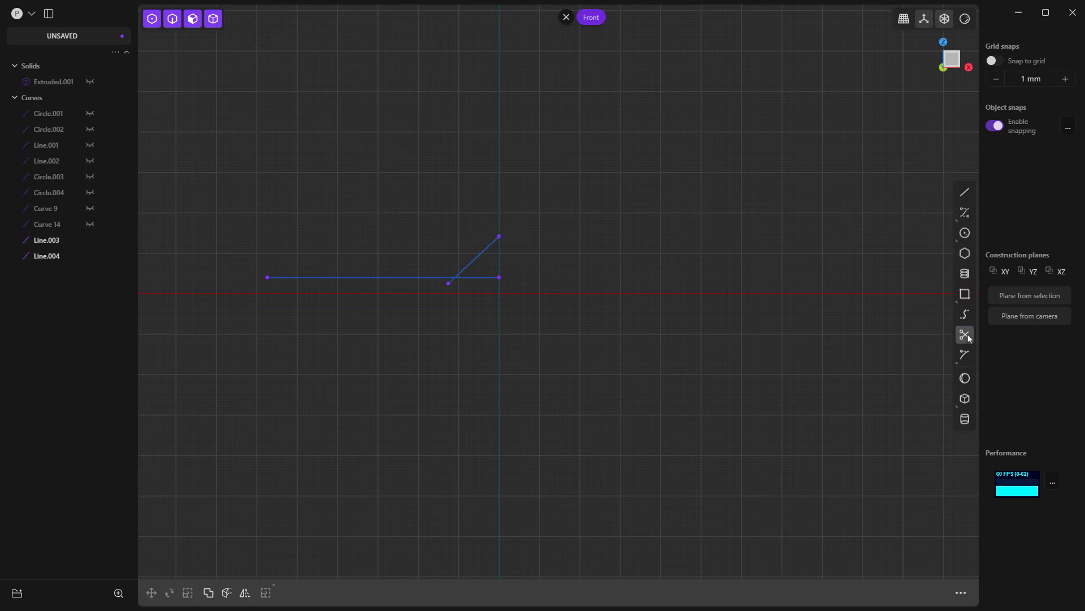
{"action": "left_click", "coordinate": [485, 278]}
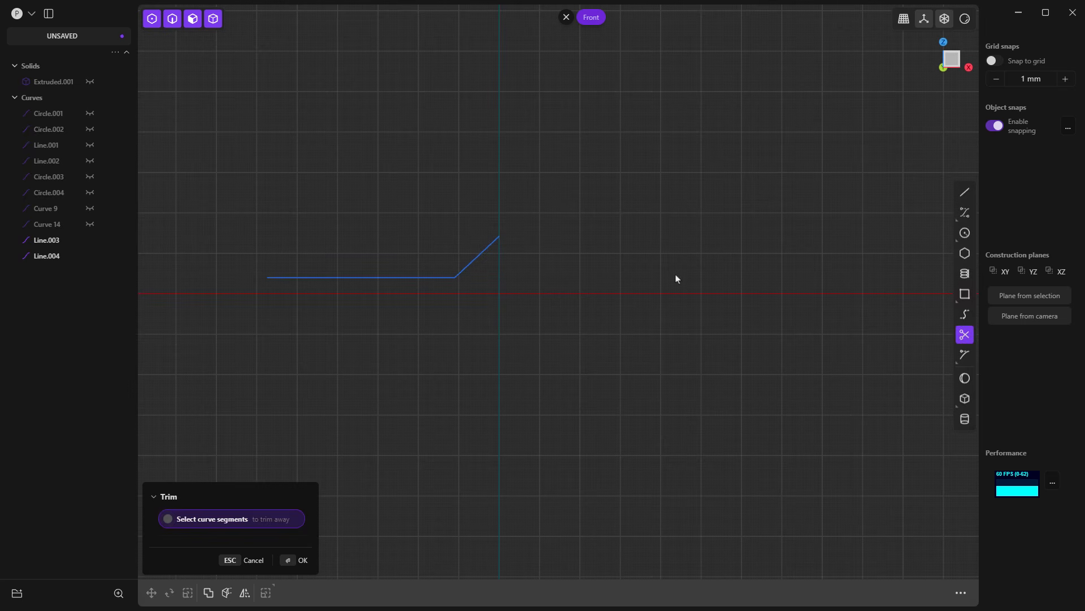
{"action": "key", "text": "Return"}
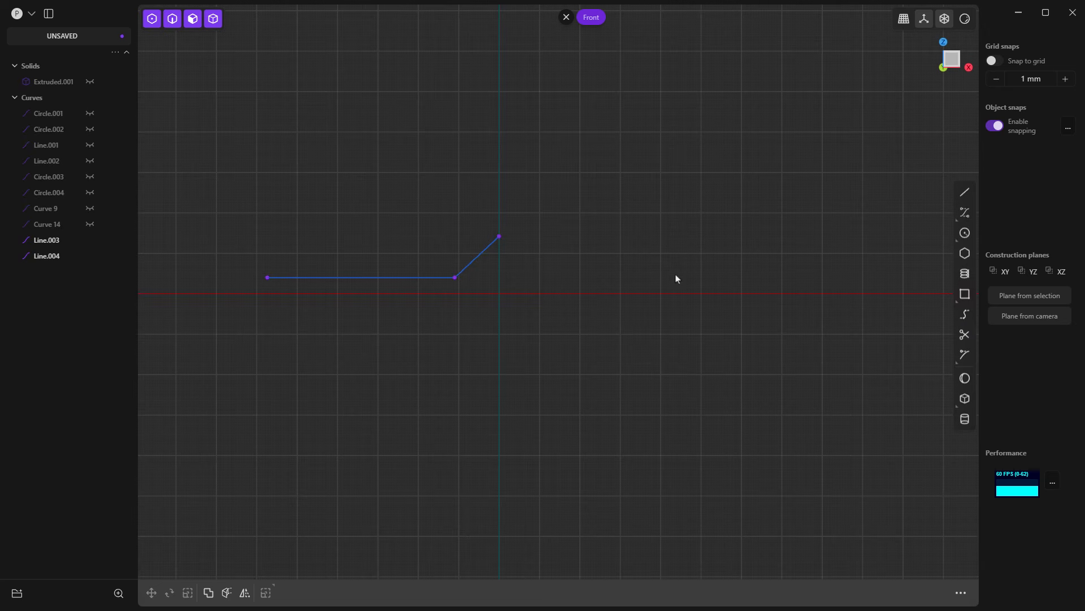
Step: Join the slanted and horizontal lines into one curve and show the link solid again
{"action": "left_click", "coordinate": [466, 266]}
{"action": "left_click", "coordinate": [435, 279]}
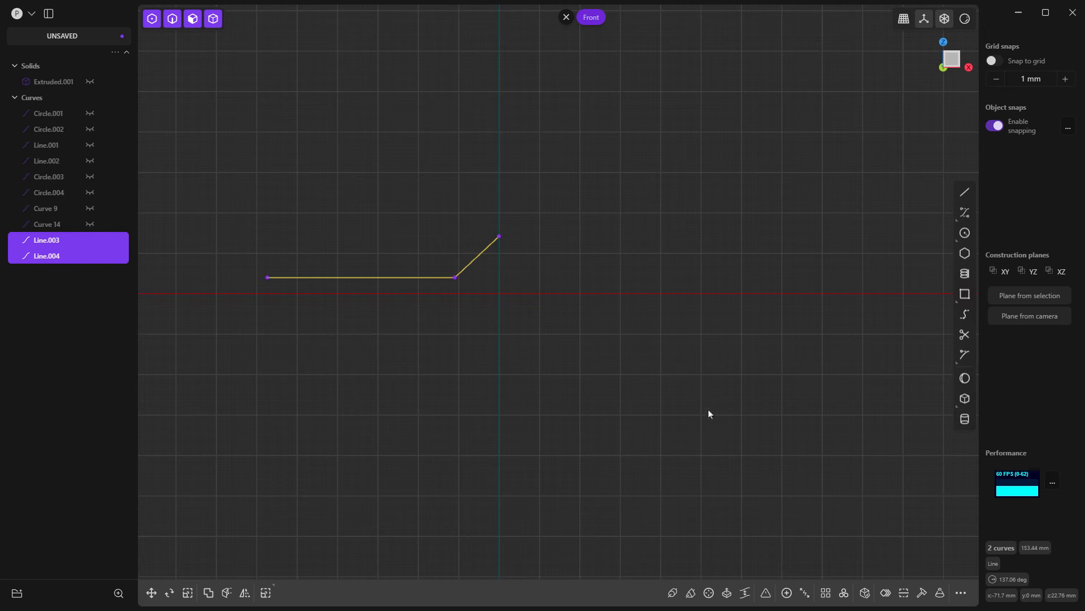
{"action": "left_click", "coordinate": [791, 594]}
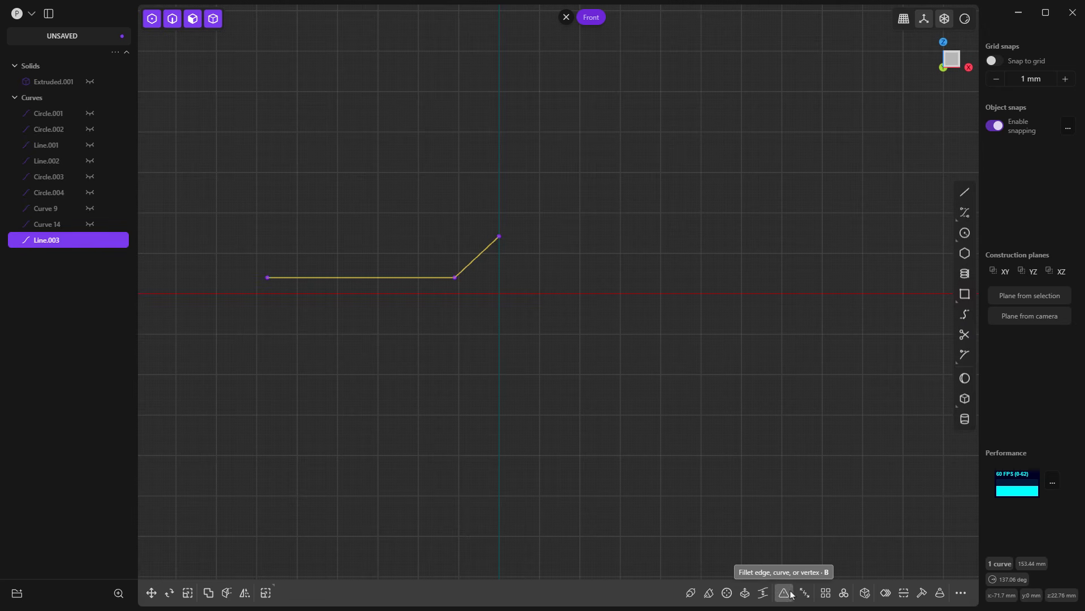
{"action": "left_click", "coordinate": [568, 295]}
{"action": "scroll", "coordinate": [568, 296], "scroll_direction": "down", "scroll_amount": 1}
{"action": "scroll", "coordinate": [568, 295], "scroll_direction": "down", "scroll_amount": 3}
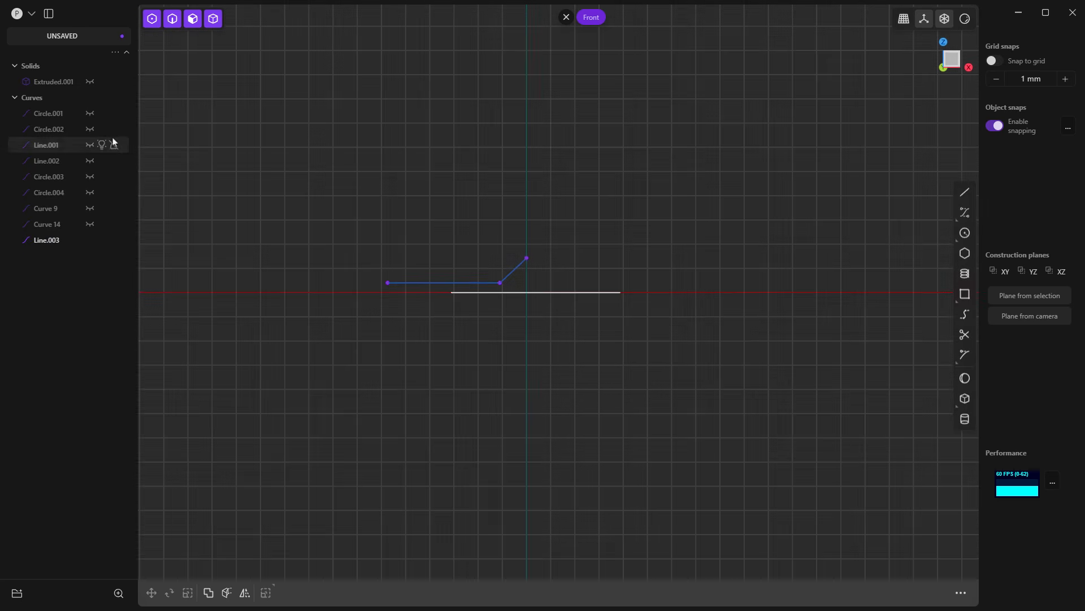
{"action": "left_click", "coordinate": [90, 82]}
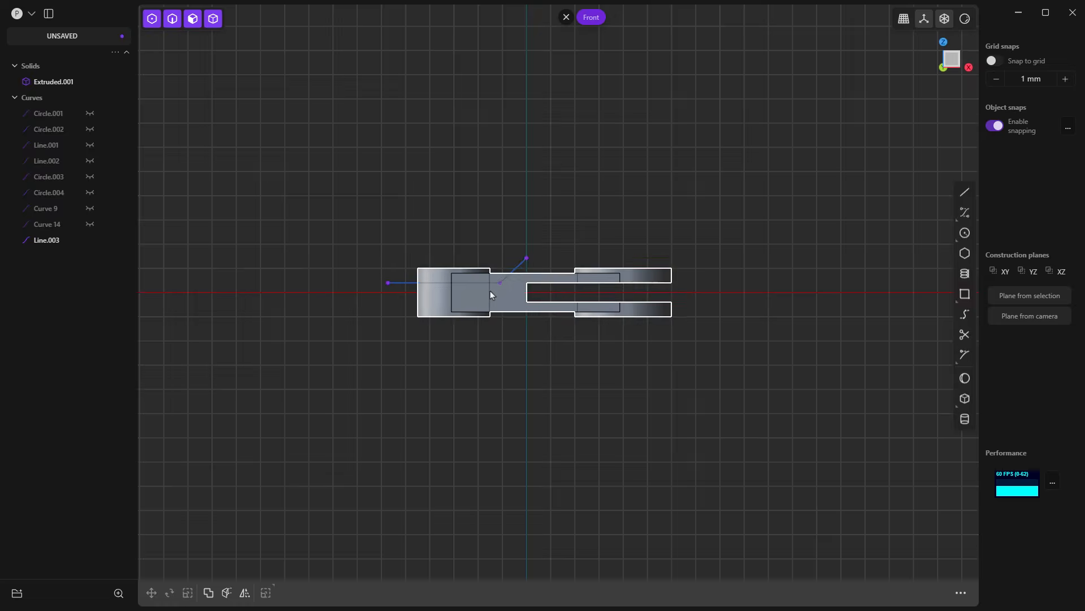
{"action": "scroll", "coordinate": [490, 290], "scroll_direction": "up", "scroll_amount": 2}
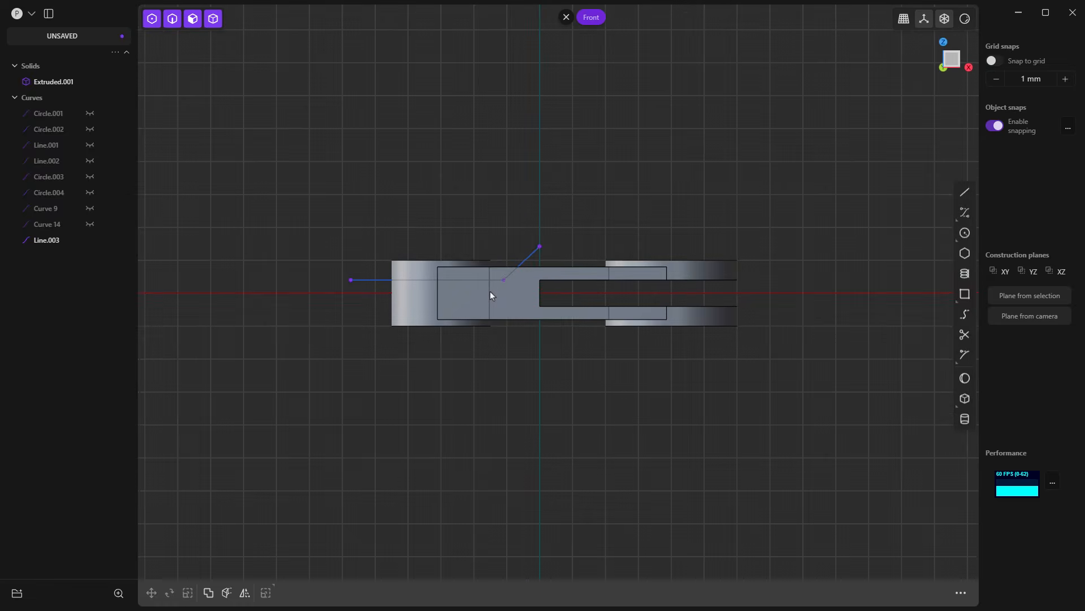
Step: Draw a polyline from the slanted line's upper end about 143 mm along negative X, then down to the horizontal line's free end
{"action": "left_click", "coordinate": [534, 256]}
{"action": "left_click", "coordinate": [967, 193]}
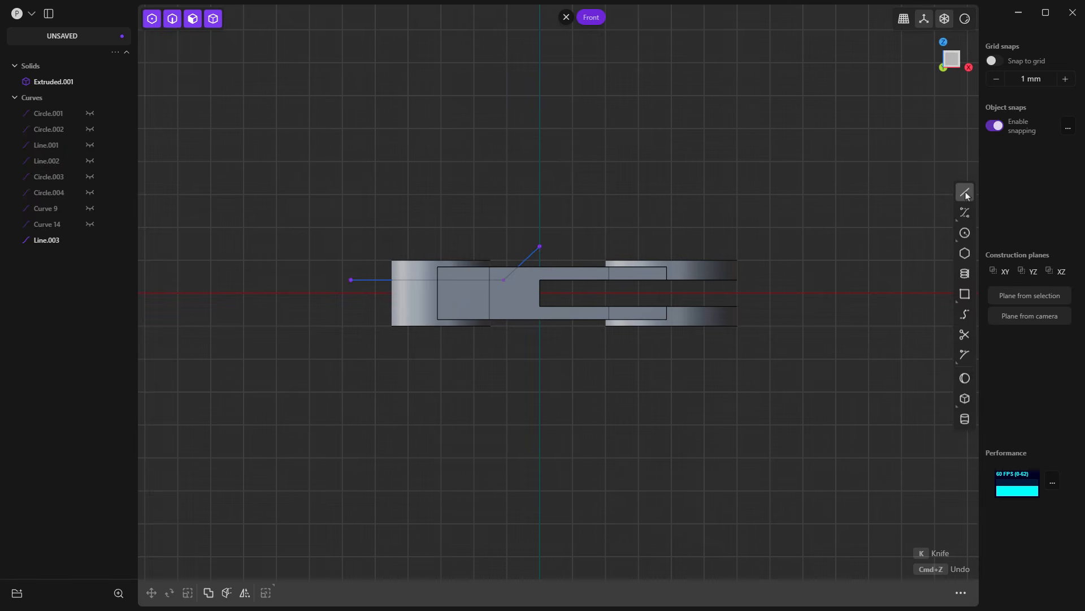
{"action": "left_click", "coordinate": [540, 247]}
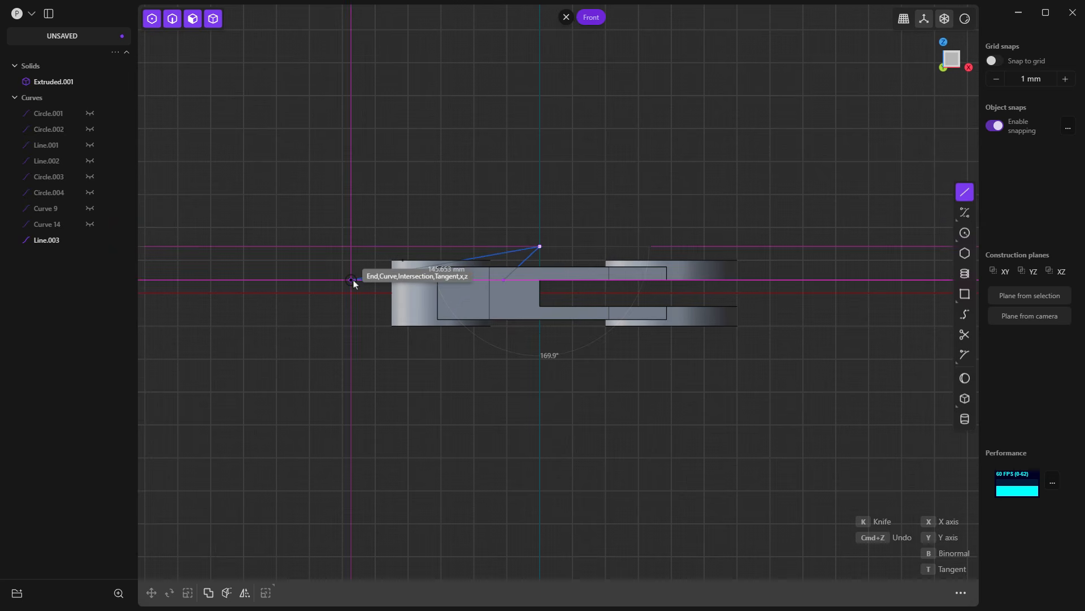
{"action": "key", "text": "shift"}
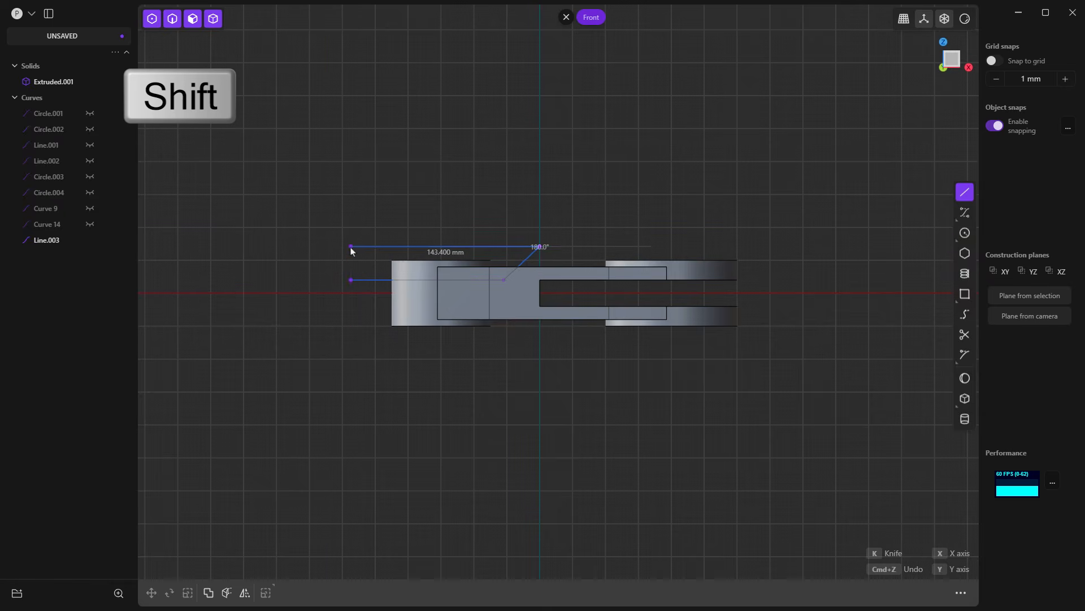
{"action": "left_click", "coordinate": [351, 246]}
{"action": "left_click", "coordinate": [351, 279]}
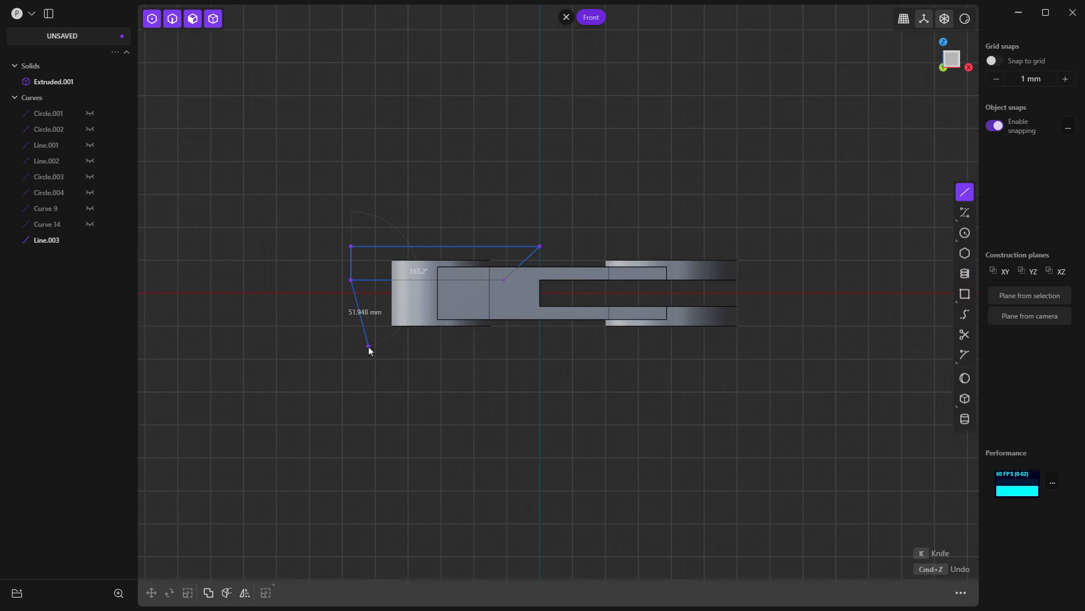
{"action": "key", "text": "Return"}
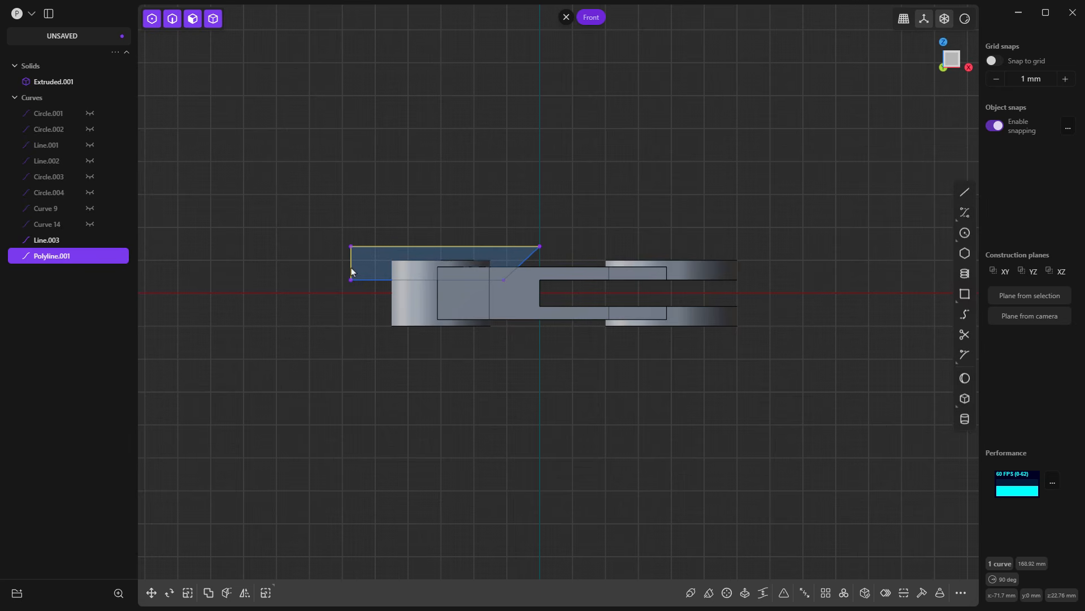
Step: Join the polyline and the bent line into one closed profile and mirror it downward across the XY plane
{"action": "left_click", "coordinate": [382, 280], "text": "shift"}
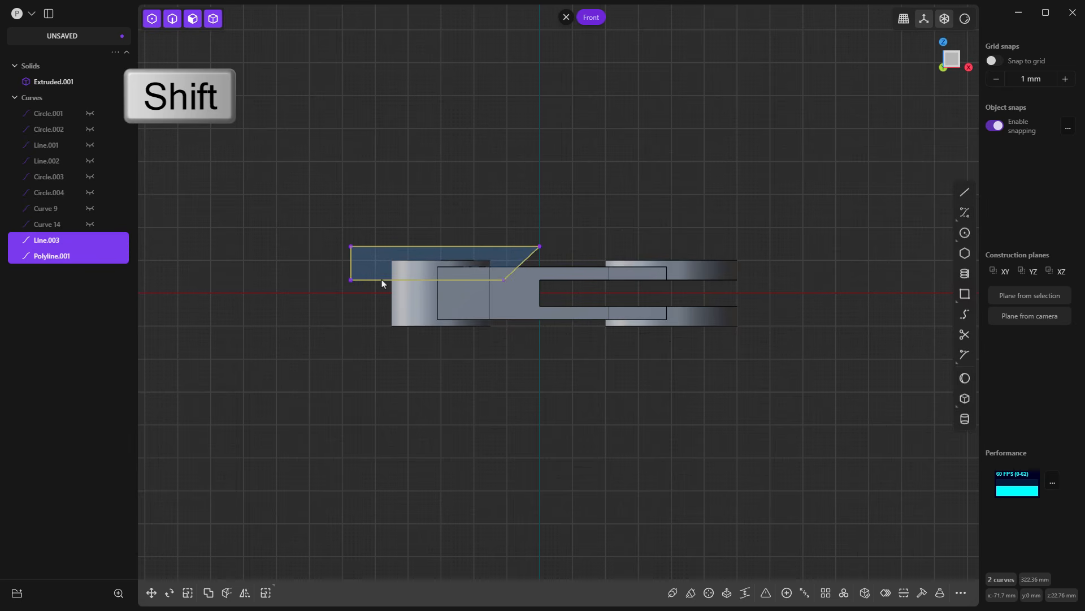
{"action": "left_click", "coordinate": [787, 590]}
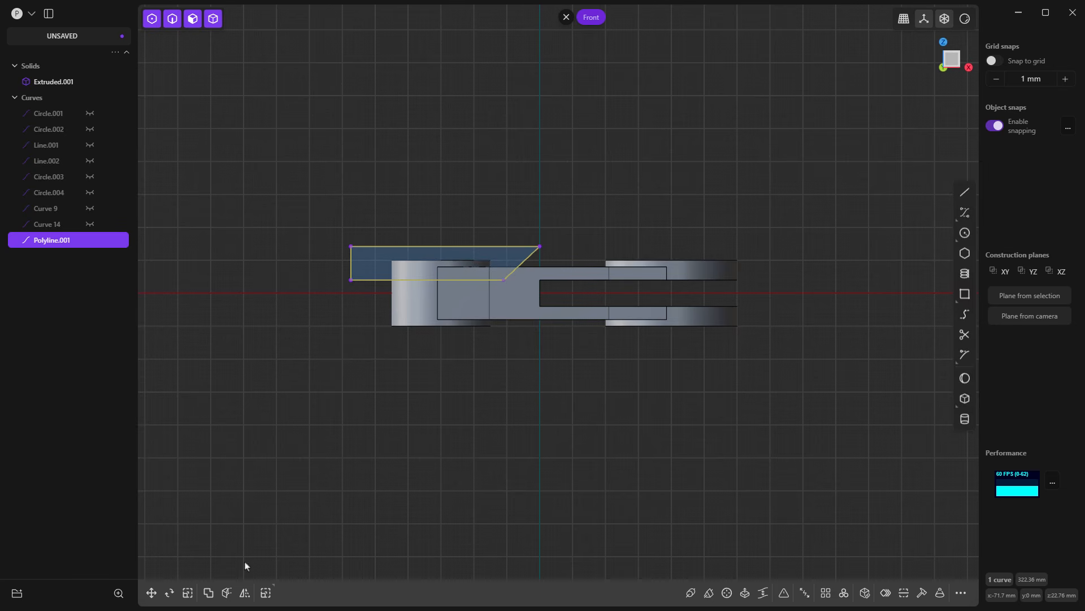
{"action": "left_click", "coordinate": [242, 595]}
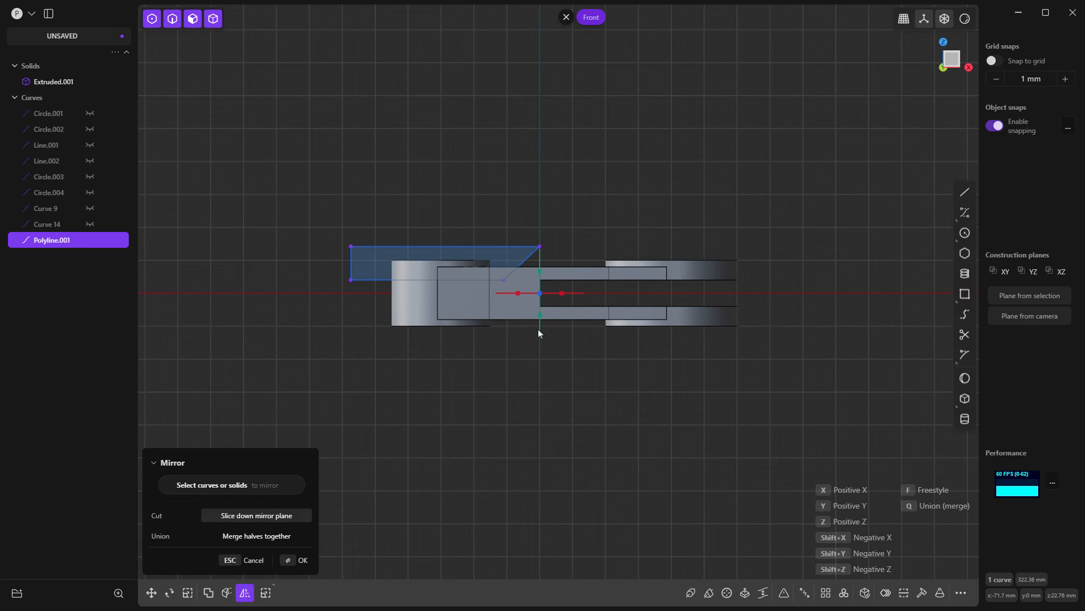
{"action": "left_click", "coordinate": [540, 322]}
{"action": "right_click", "coordinate": [553, 389]}
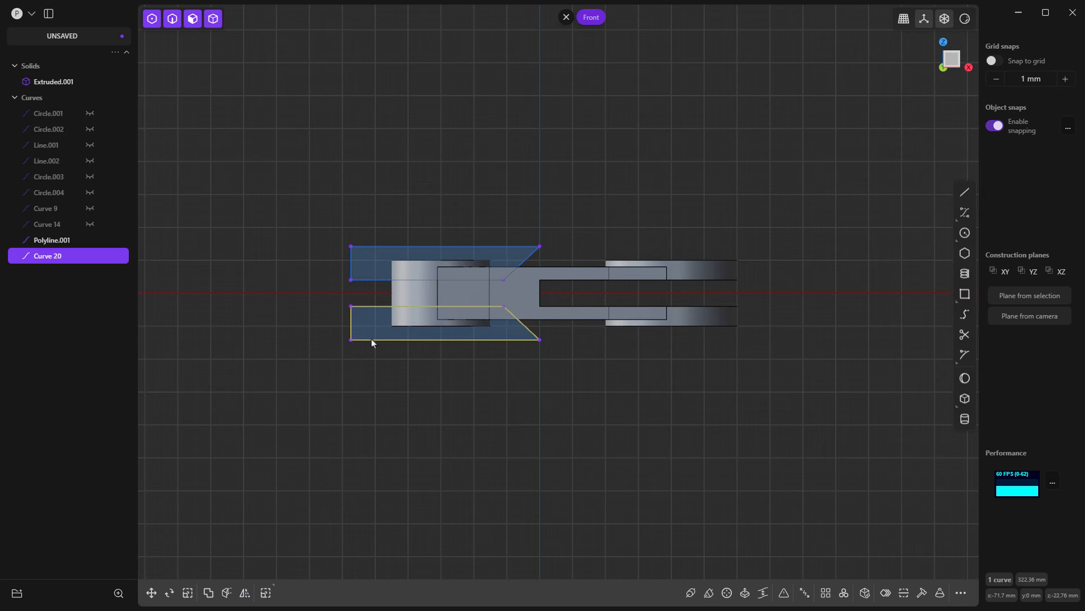
Step: Extrude both profiles symmetrically about 122 mm to each side and subtract them from the link solid
{"action": "left_click", "coordinate": [368, 324]}
{"action": "left_click", "coordinate": [369, 264], "text": "shift"}
{"action": "middle_click_drag", "start_coordinate": [344, 403], "coordinate": [417, 417]}
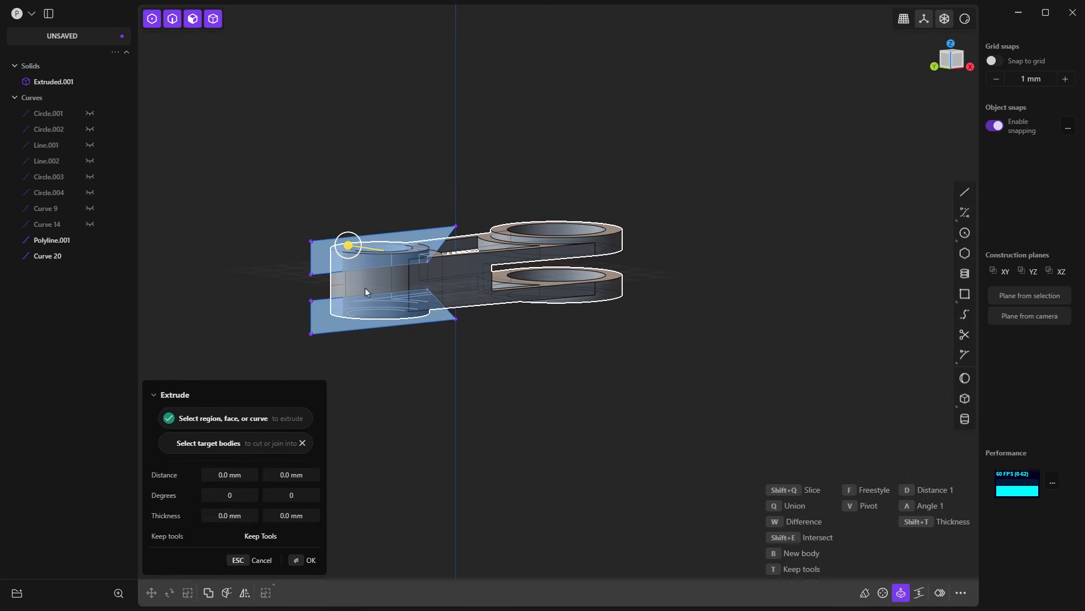
{"action": "left_click_drag", "start_coordinate": [347, 245], "coordinate": [450, 260]}
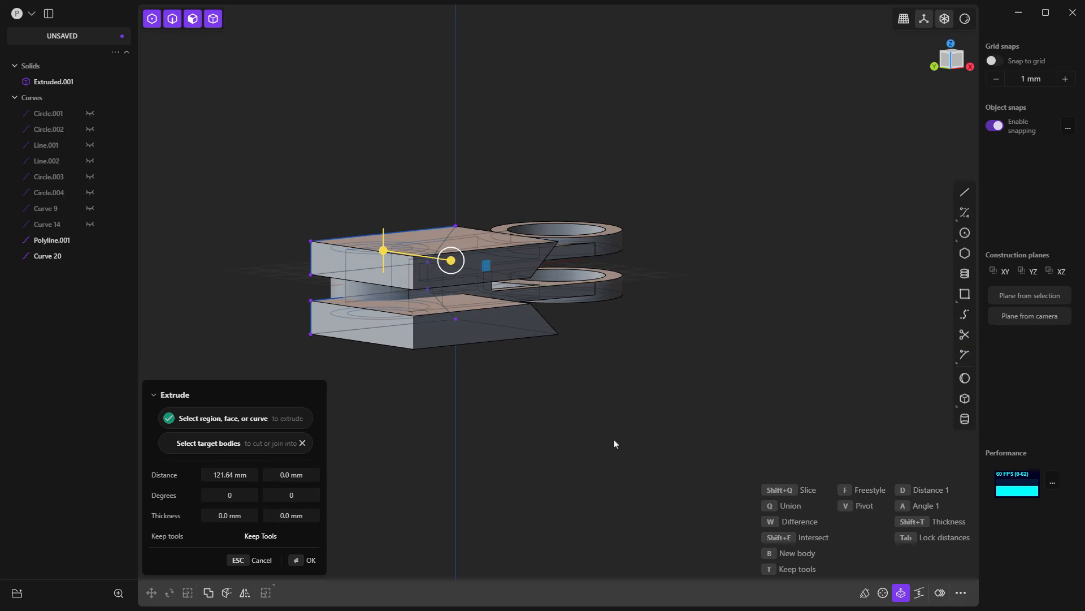
{"action": "key", "text": "Tab"}
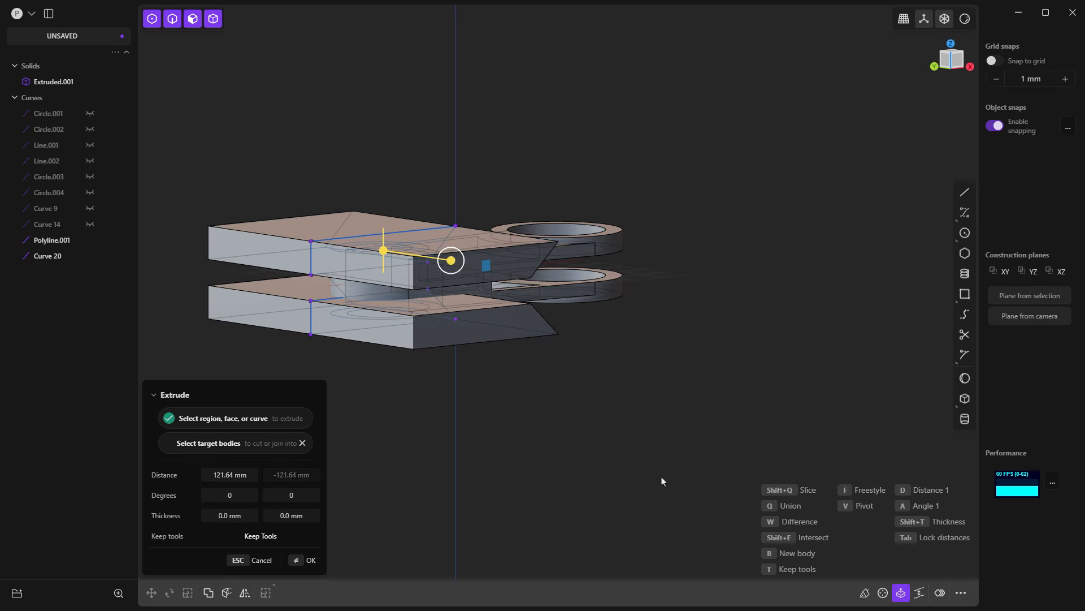
{"action": "key", "text": "Tab"}
{"action": "left_click", "coordinate": [595, 283]}
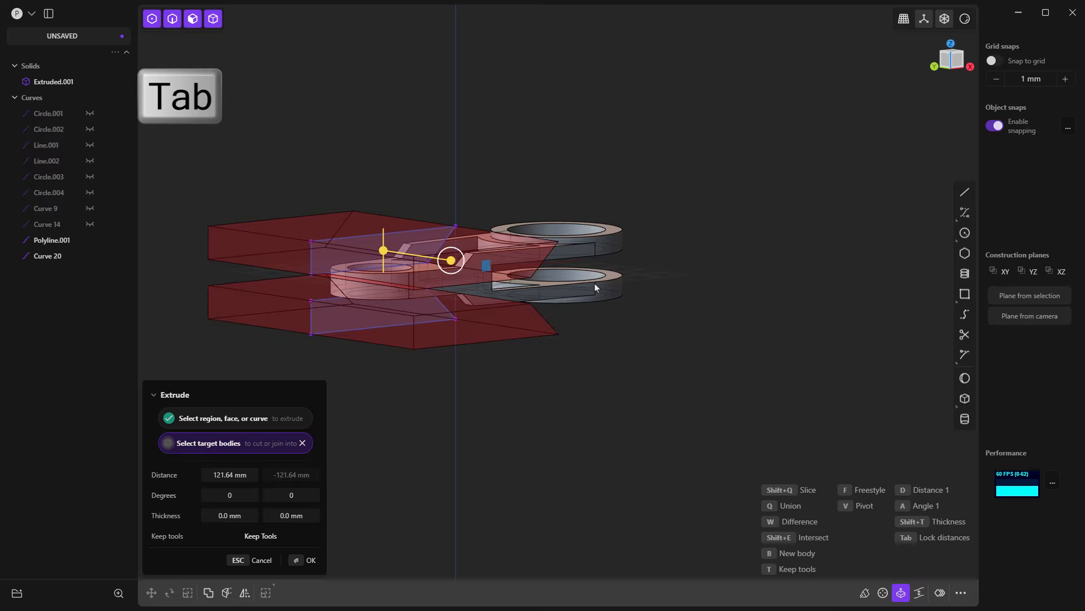
{"action": "left_click", "coordinate": [632, 360]}
{"action": "key", "text": "w"}
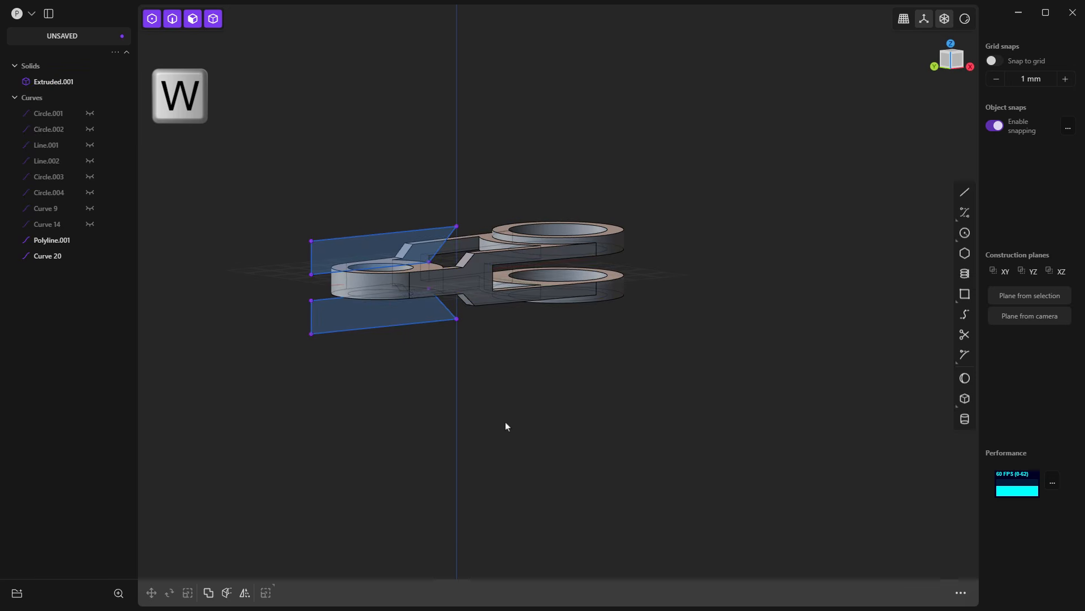
Step: Hide the two closed profile curves used for the cut
{"action": "left_click", "coordinate": [382, 328]}
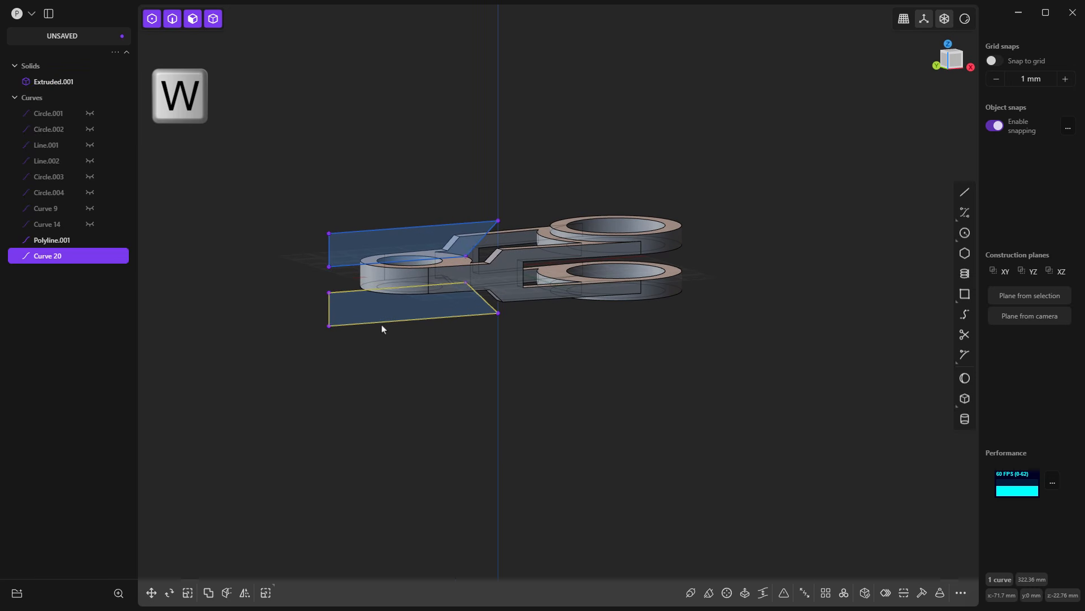
{"action": "key", "text": "h"}
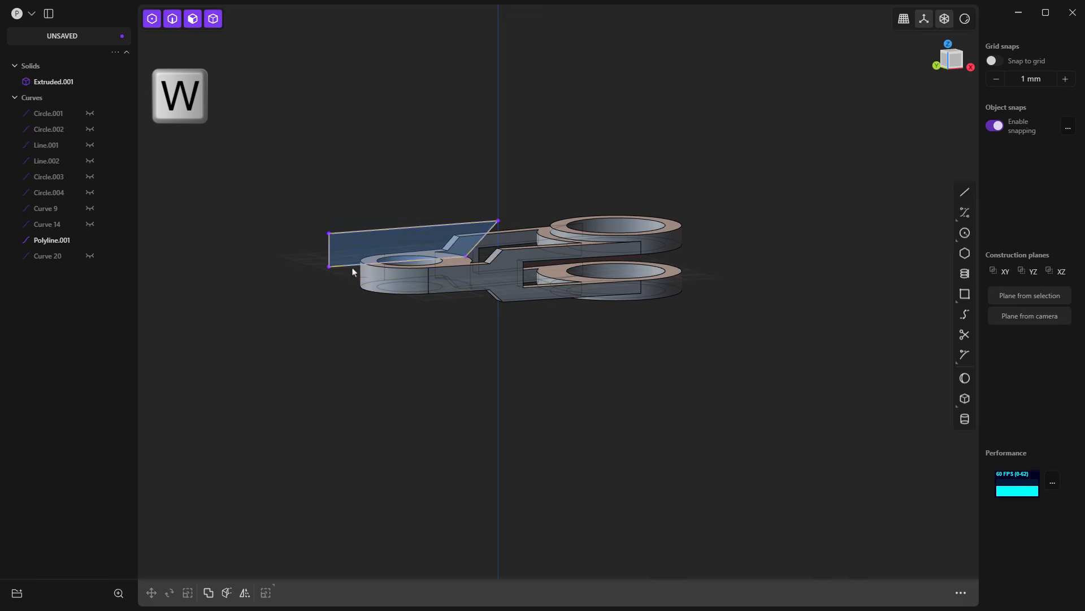
{"action": "left_click", "coordinate": [340, 266]}
{"action": "left_click", "coordinate": [90, 240]}
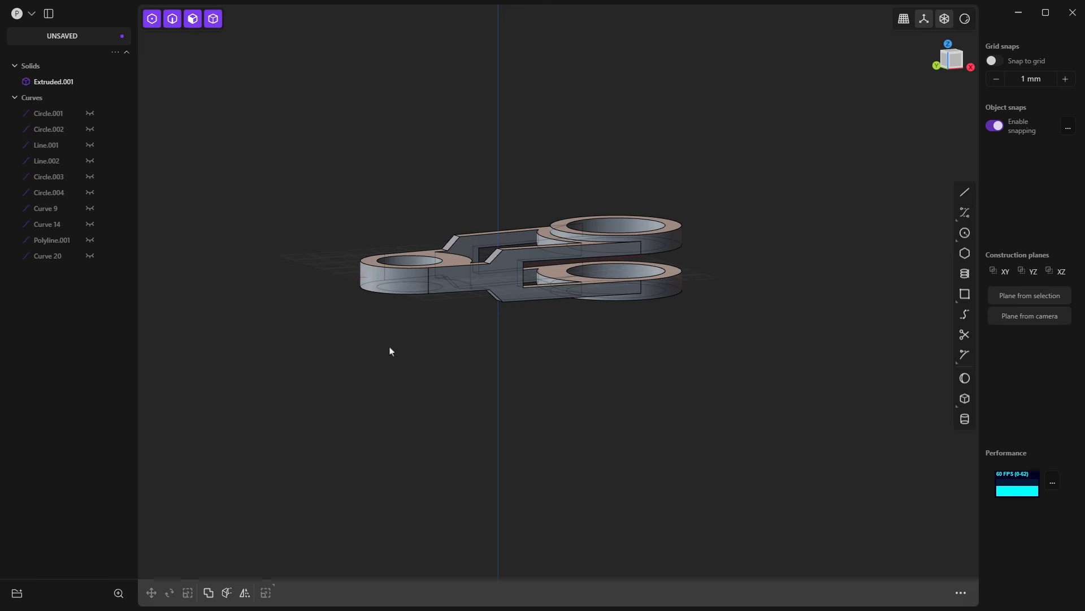
Step: Show the 37.5 mm radius circle around the small eye's hole, leaving the inner hole circle hidden
{"action": "middle_click_drag", "start_coordinate": [477, 332], "coordinate": [458, 266]}
{"action": "scroll", "coordinate": [456, 246], "scroll_direction": "up", "scroll_amount": 5}
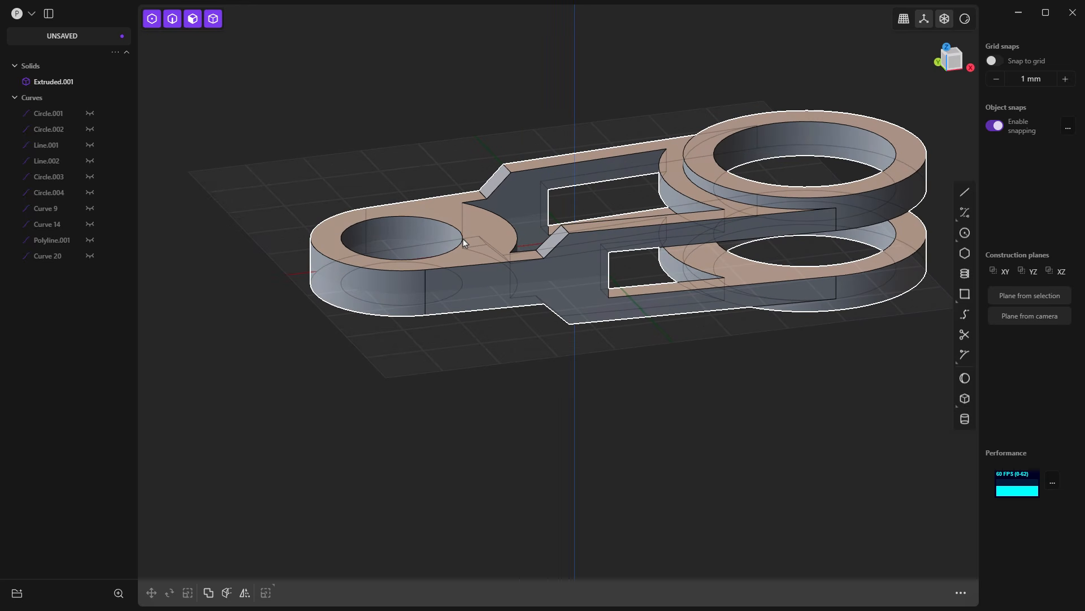
{"action": "middle_click_drag", "start_coordinate": [474, 242], "coordinate": [478, 299]}
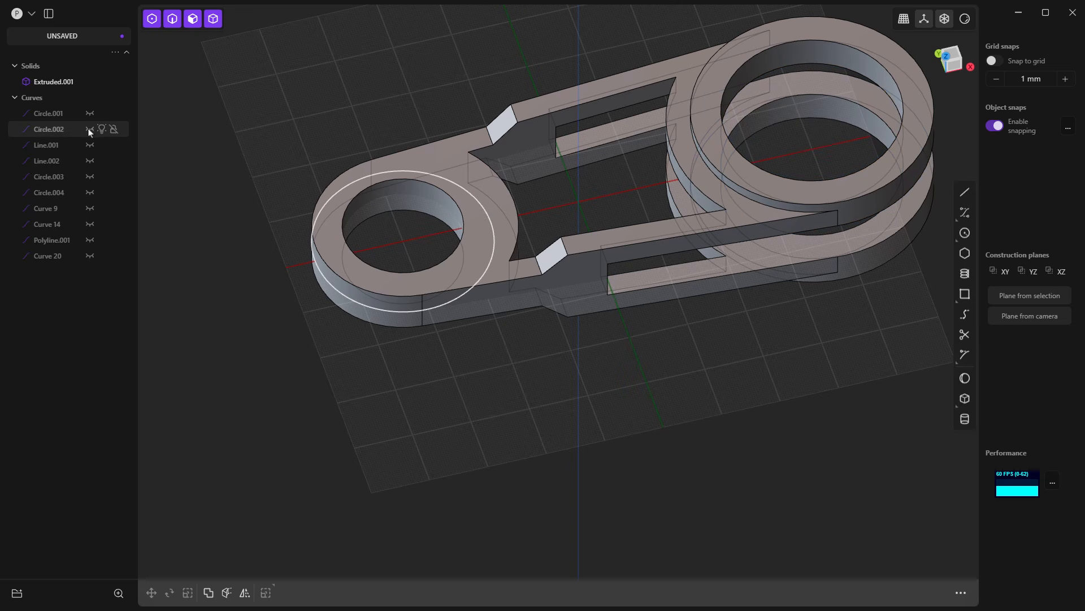
{"action": "left_click", "coordinate": [90, 177]}
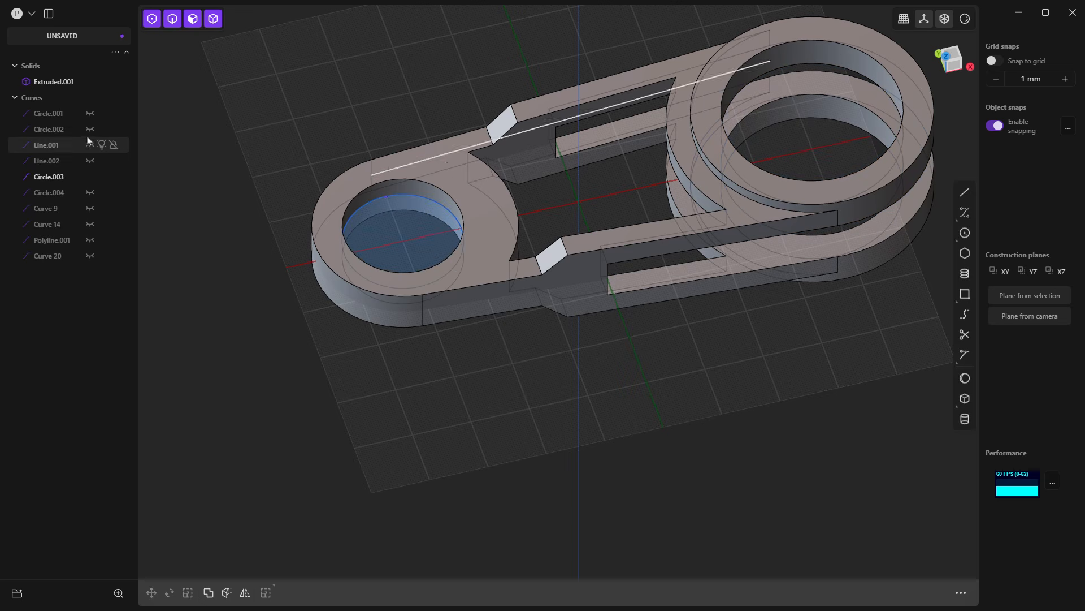
{"action": "left_click", "coordinate": [89, 130]}
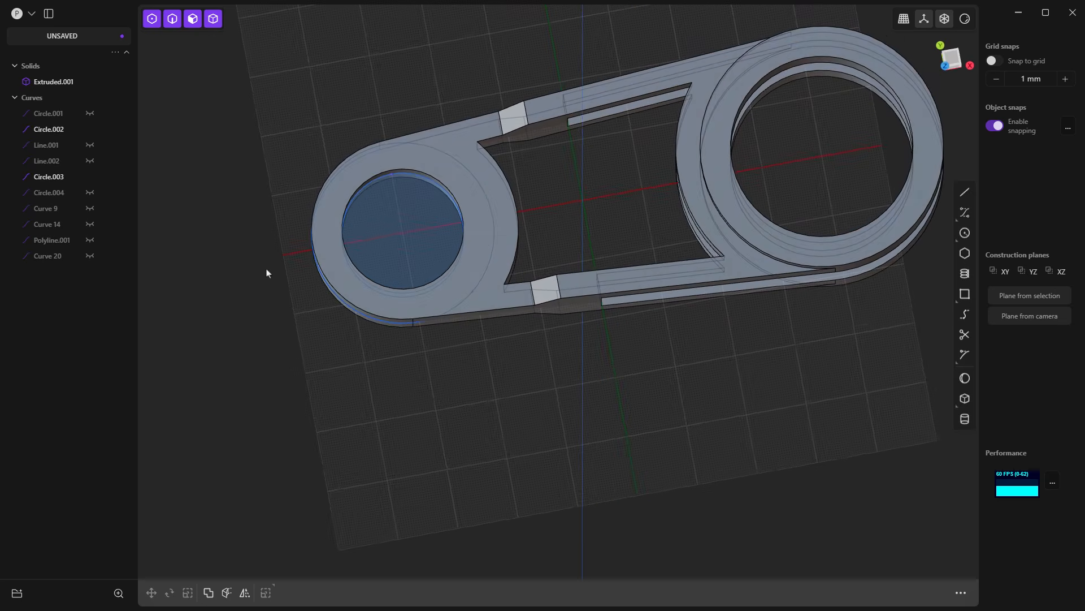
{"action": "left_click", "coordinate": [460, 170]}
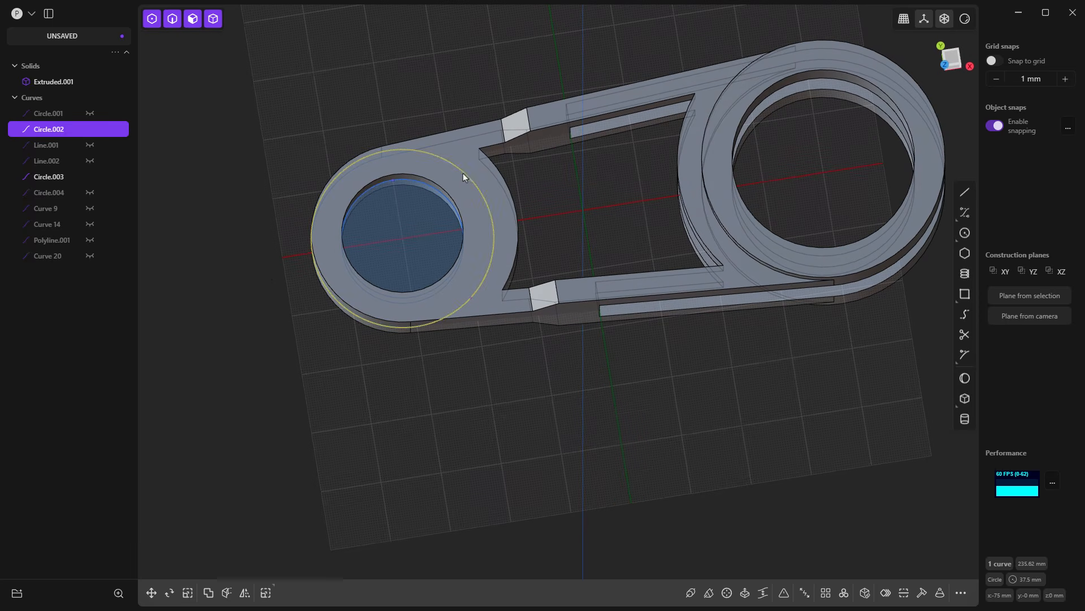
{"action": "middle_click_drag", "start_coordinate": [508, 250], "coordinate": [467, 175]}
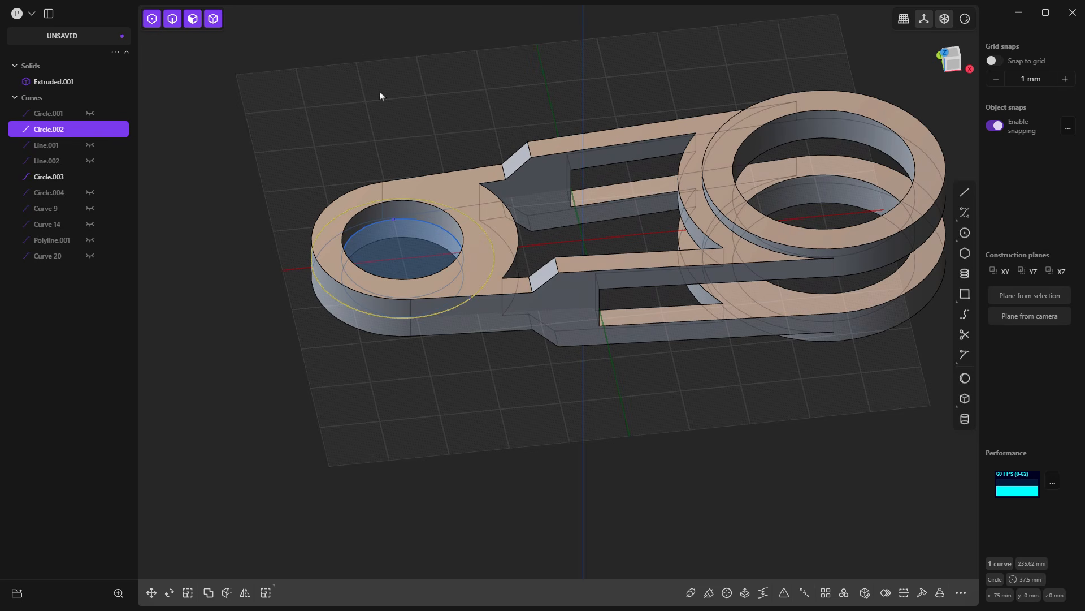
{"action": "left_click", "coordinate": [90, 177]}
{"action": "left_click", "coordinate": [153, 164]}
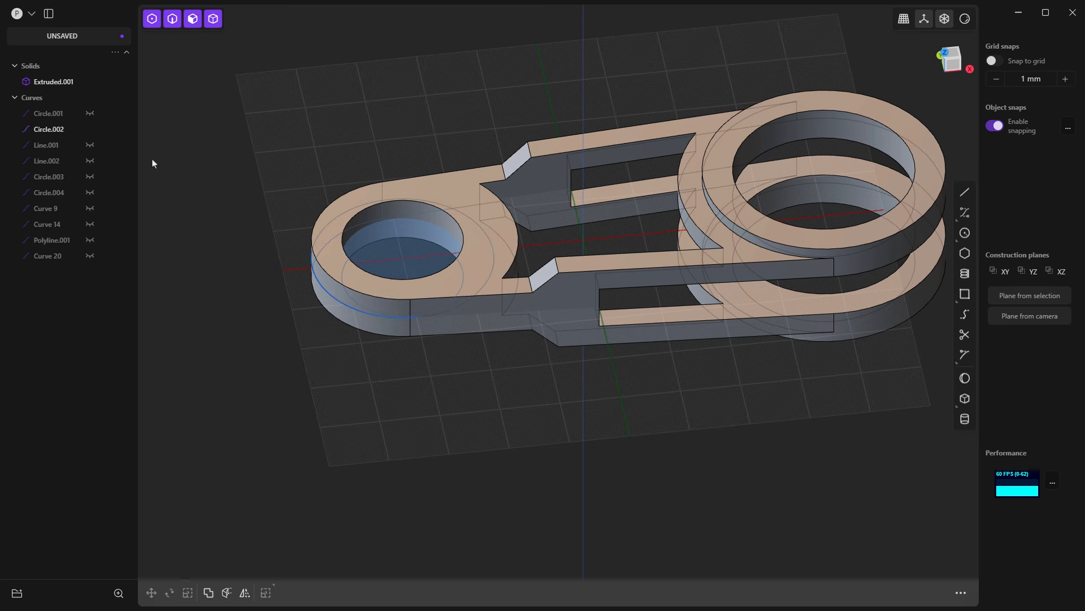
Step: Imprint the 37.5 mm radius circle onto the link solid bidirectionally along the Z vector, and hide the circle curve
{"action": "left_click", "coordinate": [477, 222]}
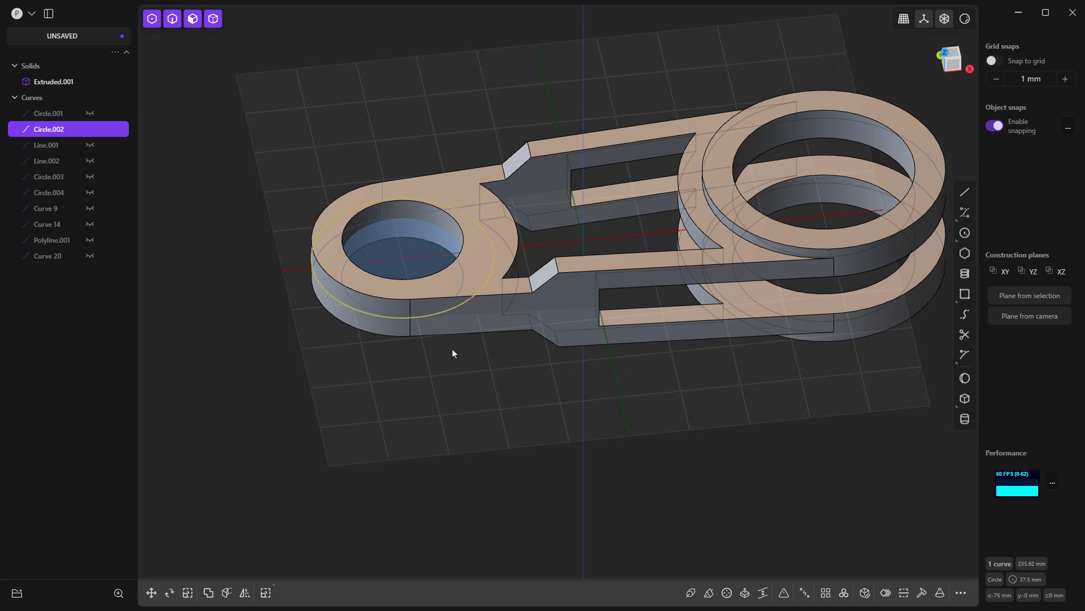
{"action": "key", "text": "shift+i"}
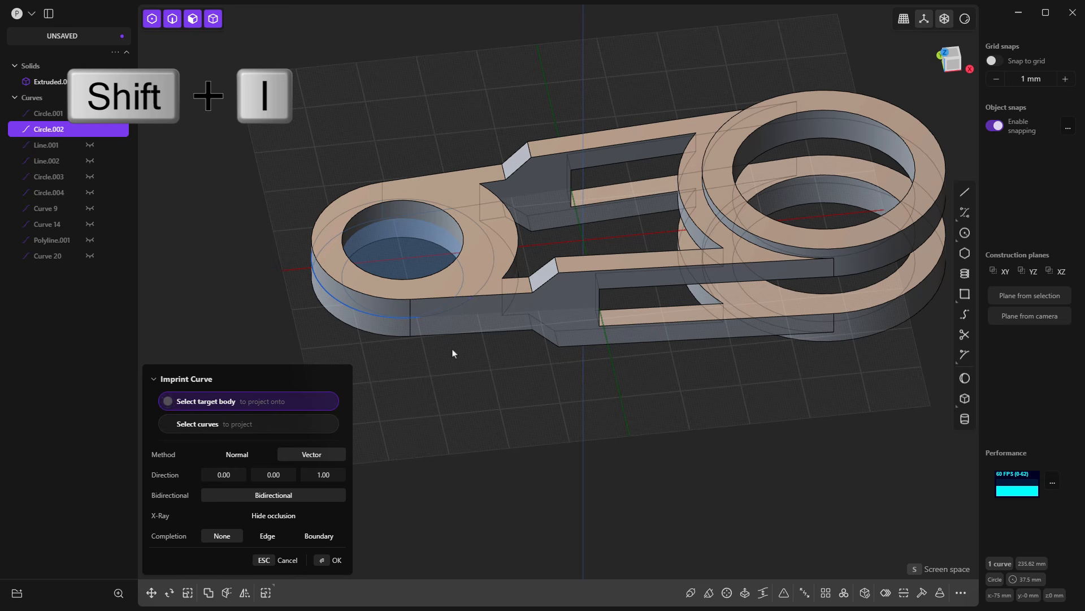
{"action": "left_click", "coordinate": [460, 184]}
{"action": "left_click", "coordinate": [499, 273]}
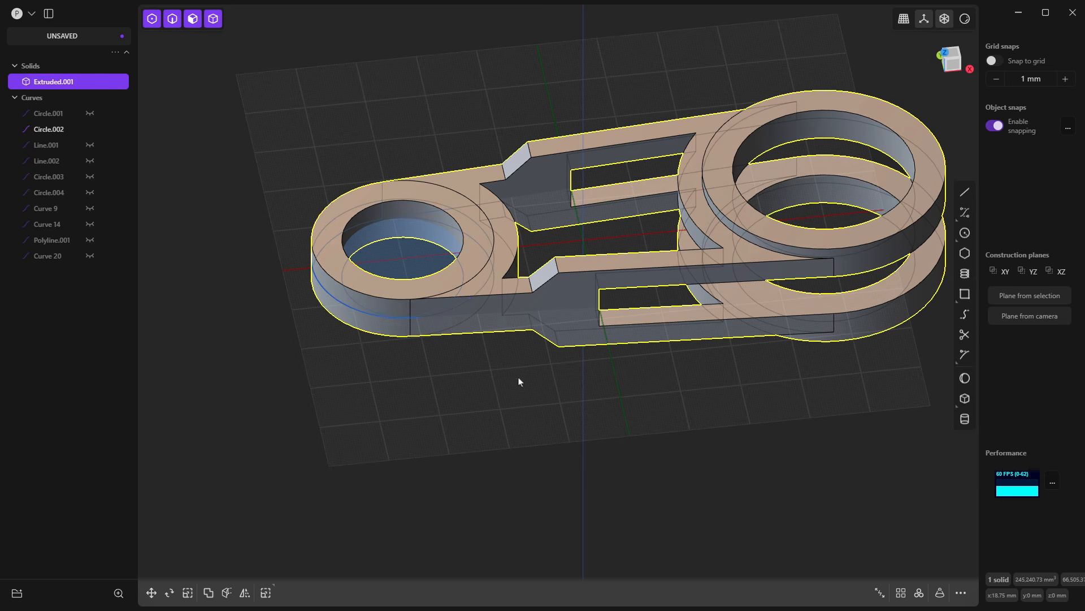
{"action": "left_click", "coordinate": [90, 130]}
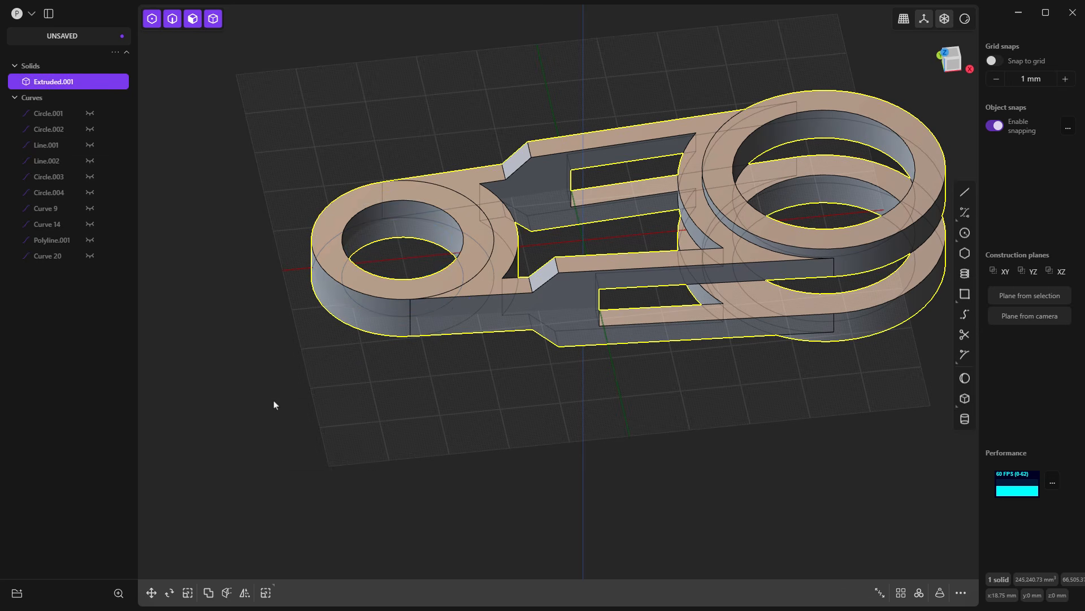
{"action": "left_click", "coordinate": [518, 401]}
Step: Offset the ring-shaped faces on both sides of the small eye outward together by about 3.86 mm
{"action": "middle_click_drag", "start_coordinate": [500, 248], "coordinate": [499, 285]}
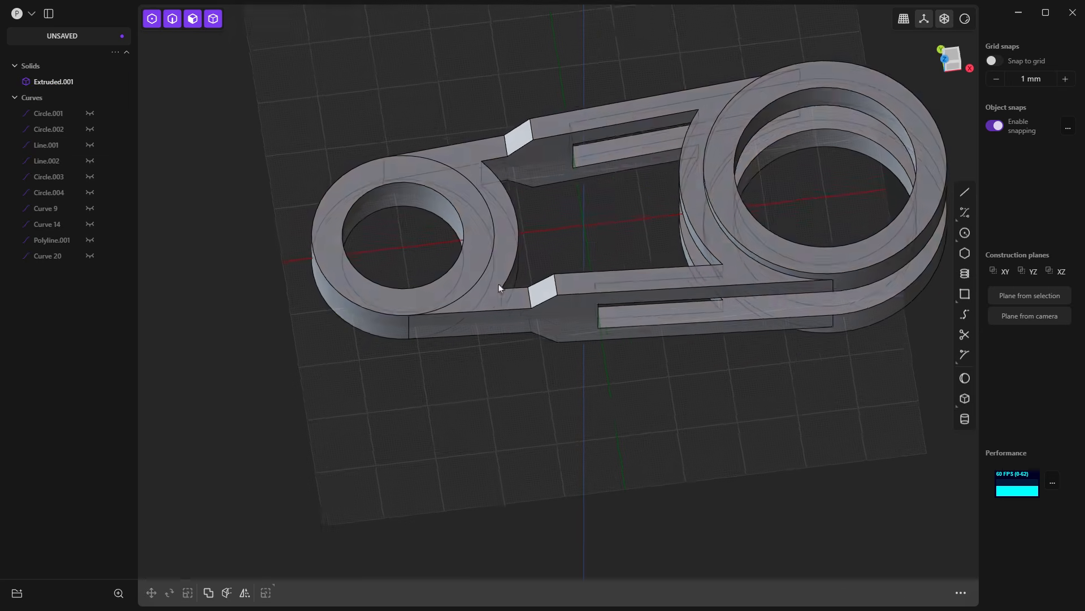
{"action": "left_click", "coordinate": [451, 182]}
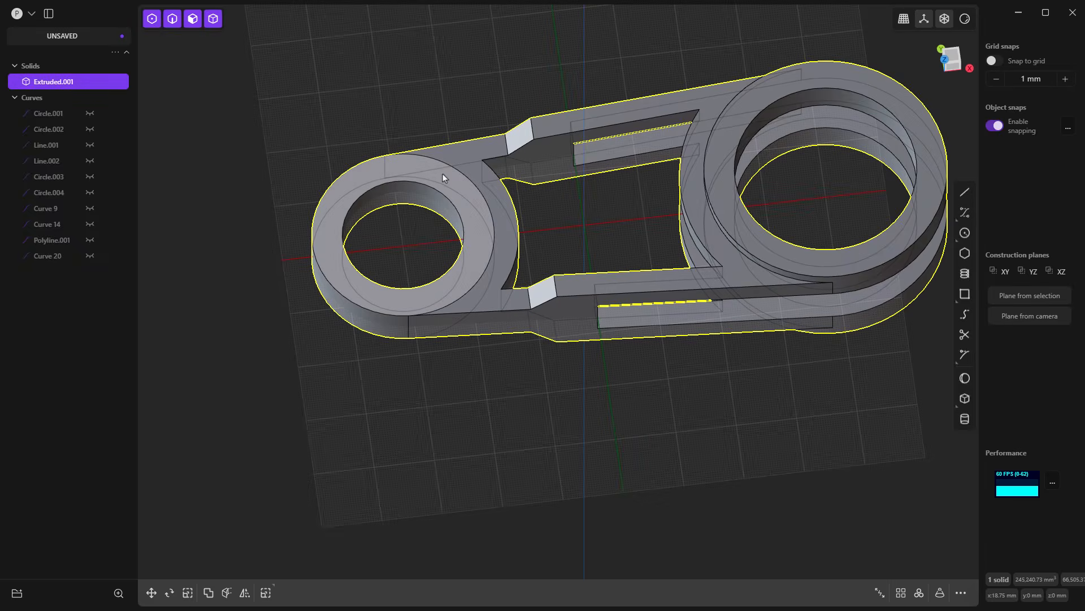
{"action": "left_click", "coordinate": [439, 173]}
{"action": "key", "text": "o"}
{"action": "middle_click_drag", "start_coordinate": [558, 404], "coordinate": [494, 454]}
{"action": "left_click", "coordinate": [481, 427]}
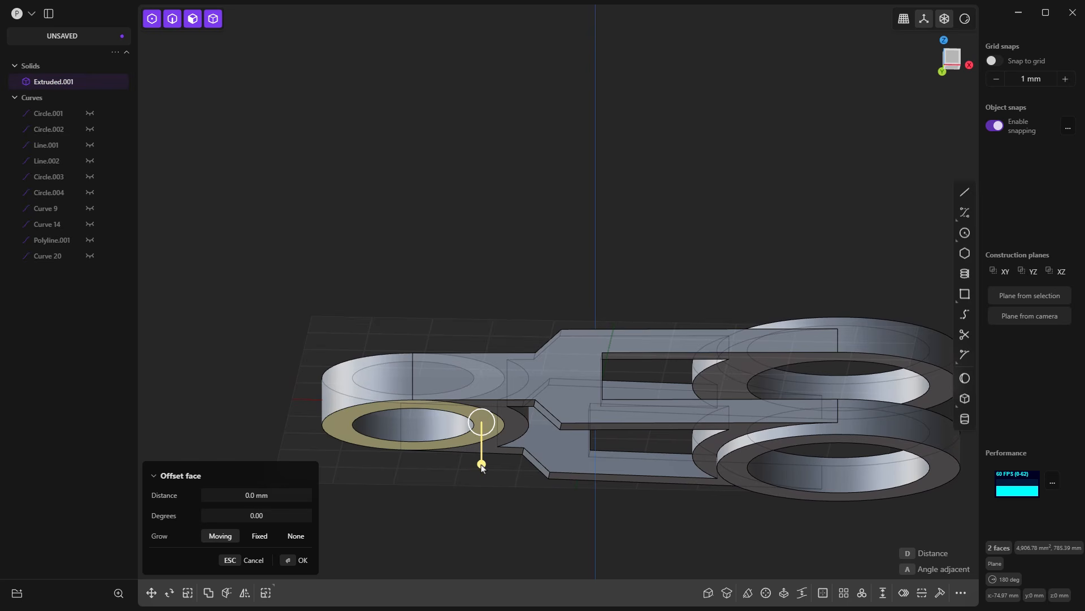
{"action": "left_click_drag", "start_coordinate": [481, 456], "coordinate": [482, 481]}
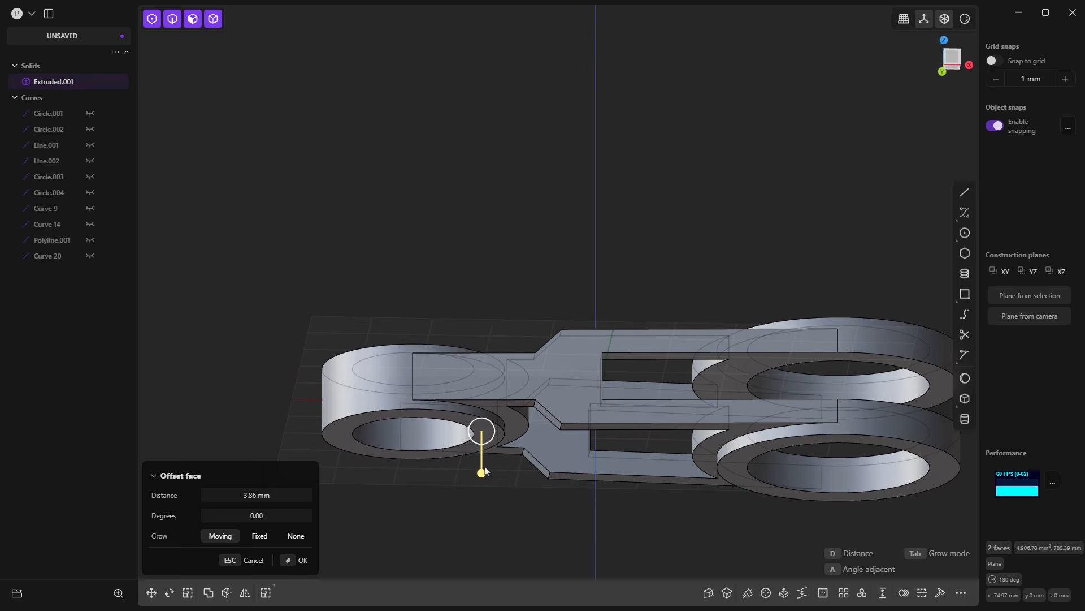
Step: Replace the offset distance of the small eye's two ring faces with a slightly larger value and apply it
{"action": "middle_click_drag", "start_coordinate": [570, 408], "coordinate": [566, 471]}
{"action": "left_click", "coordinate": [268, 493]}
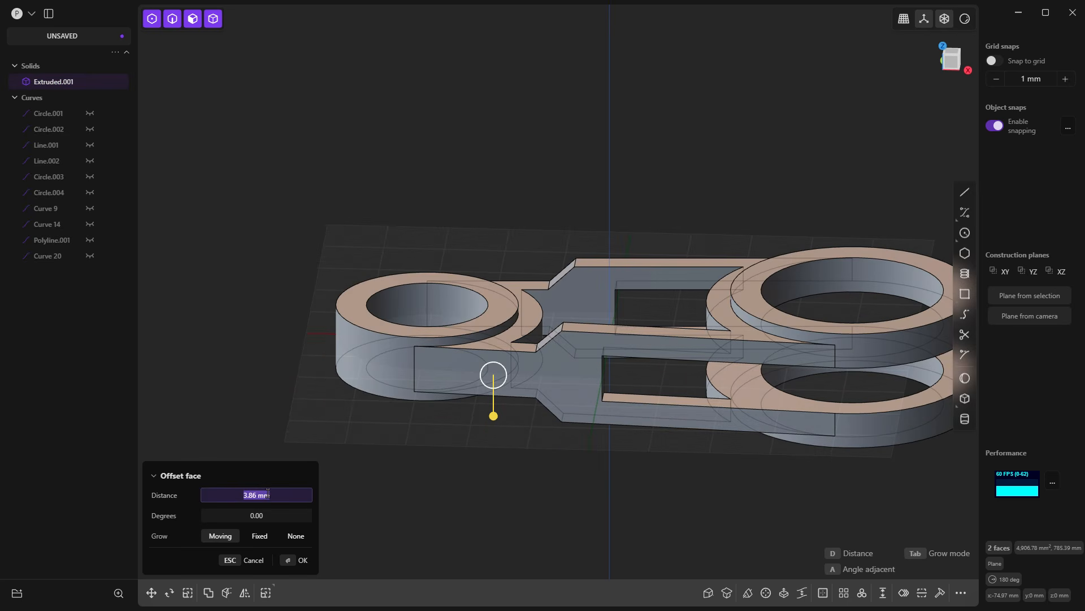
{"action": "type", "text": "0"}
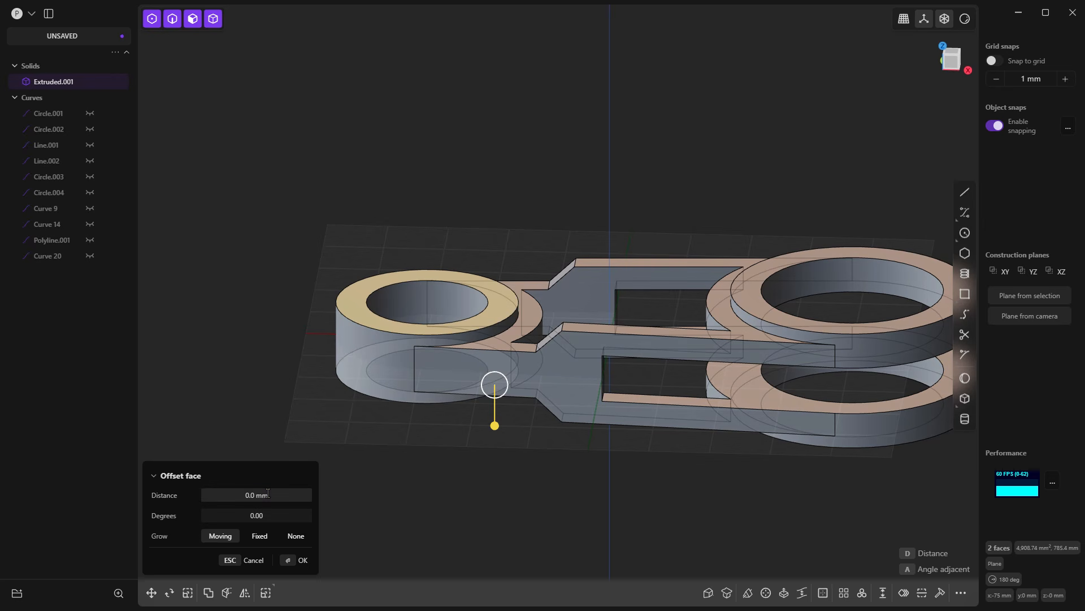
{"action": "key", "text": "Escape"}
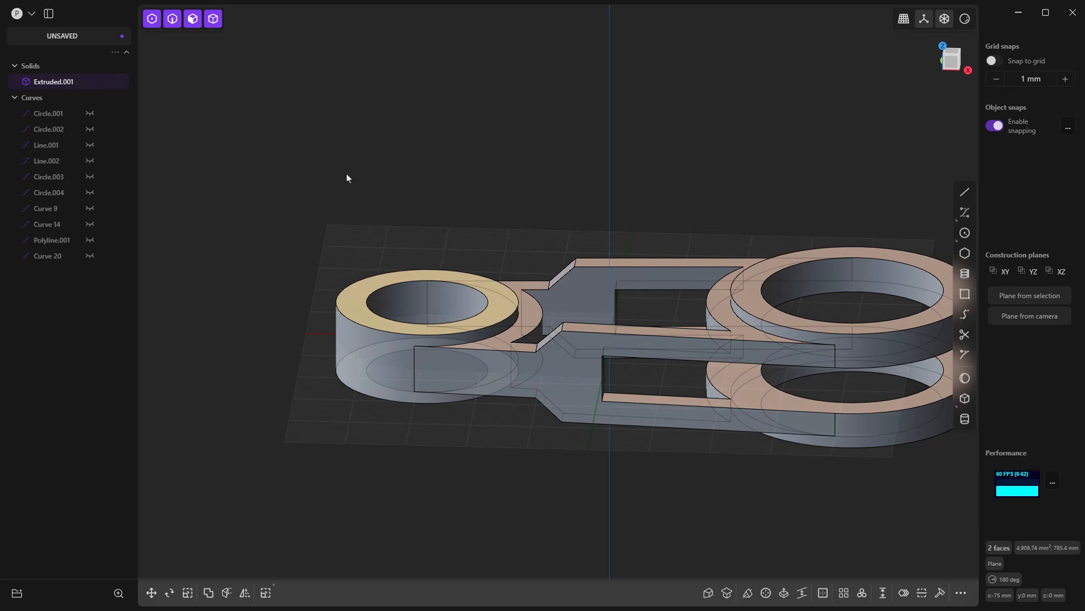
{"action": "key", "text": "Escape"}
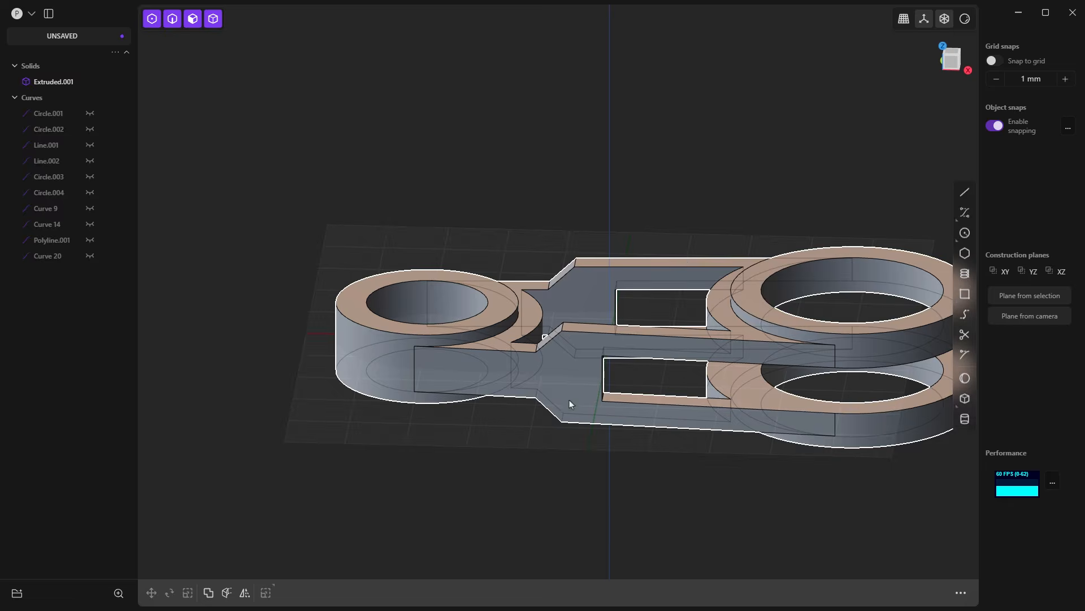
{"action": "middle_click_drag", "start_coordinate": [568, 399], "coordinate": [602, 416]}
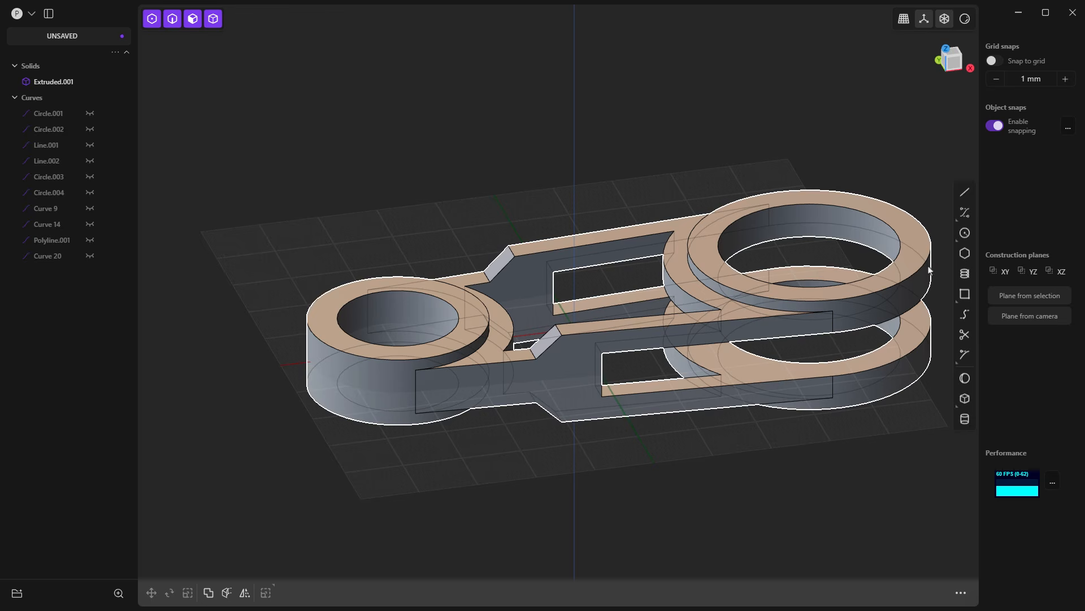
{"action": "key", "text": "l"}
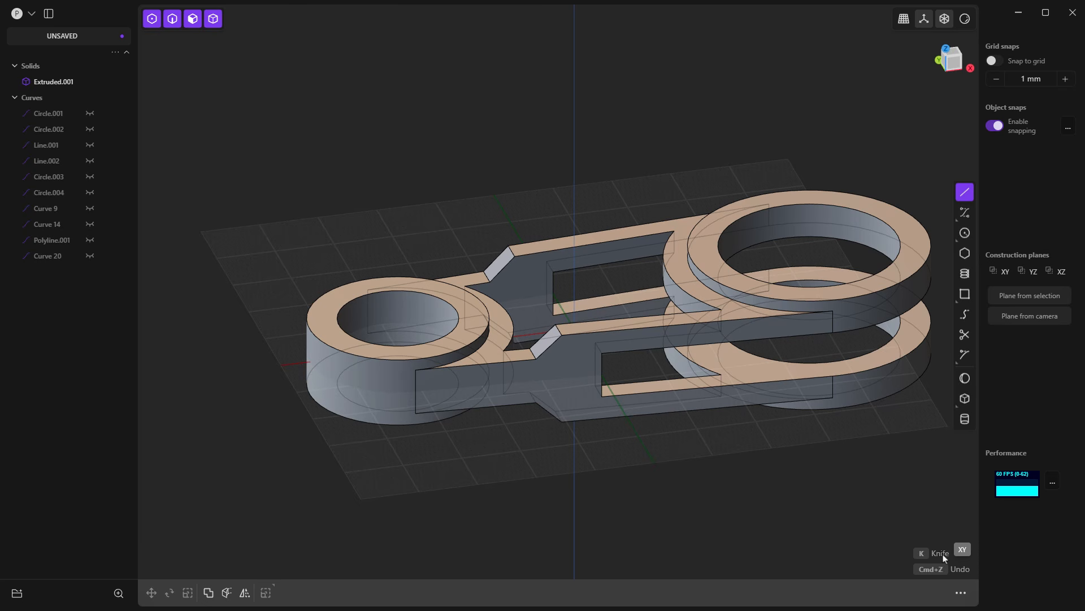
{"action": "key", "text": "Escape"}
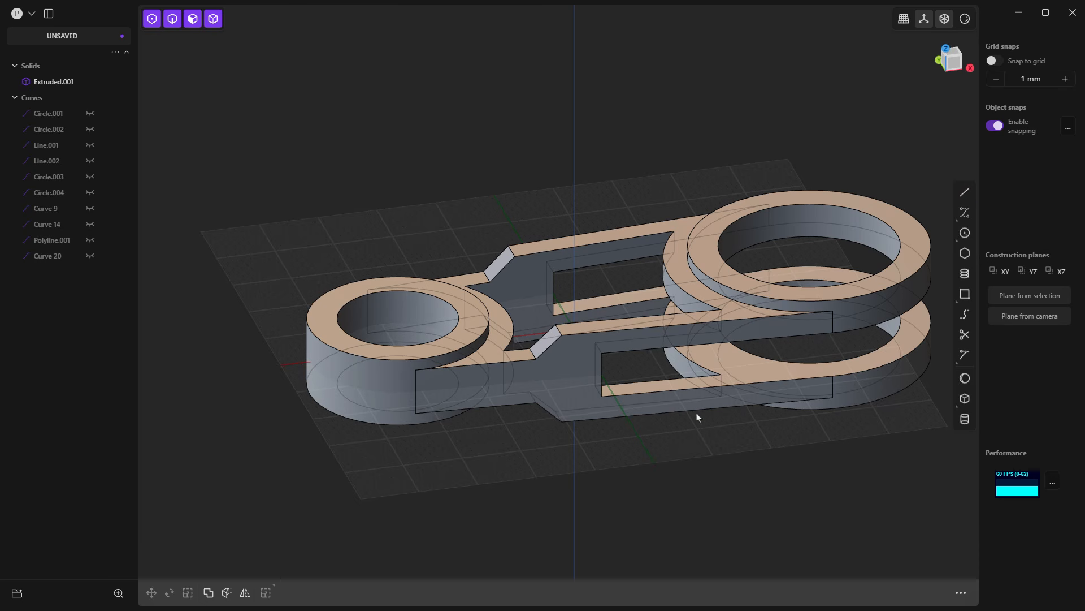
{"action": "scroll", "coordinate": [421, 339], "scroll_direction": "up", "scroll_amount": 5}
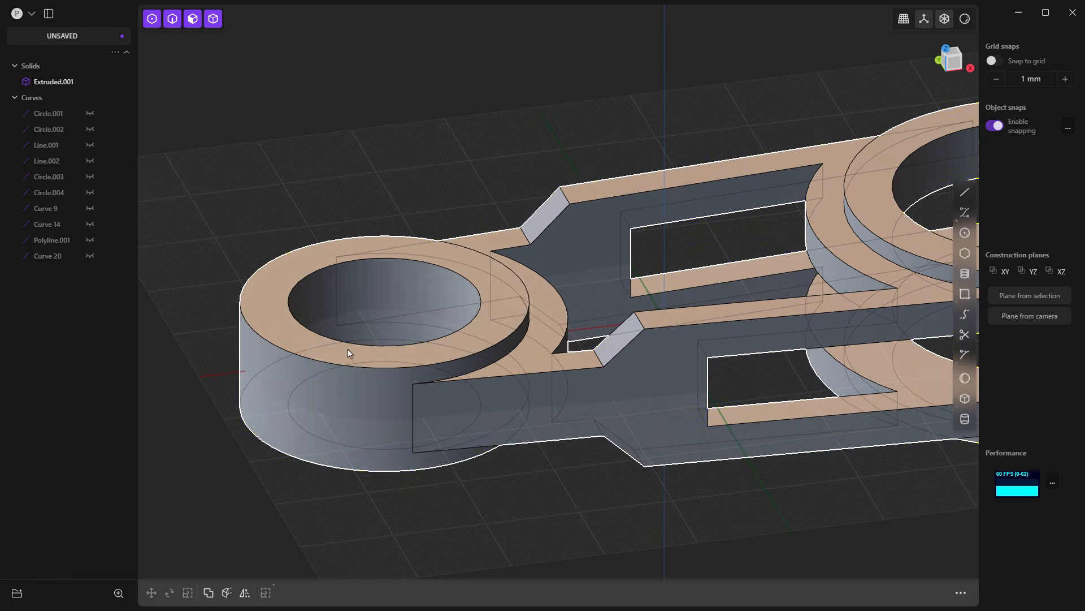
{"action": "left_click", "coordinate": [303, 346]}
{"action": "left_click", "coordinate": [298, 344]}
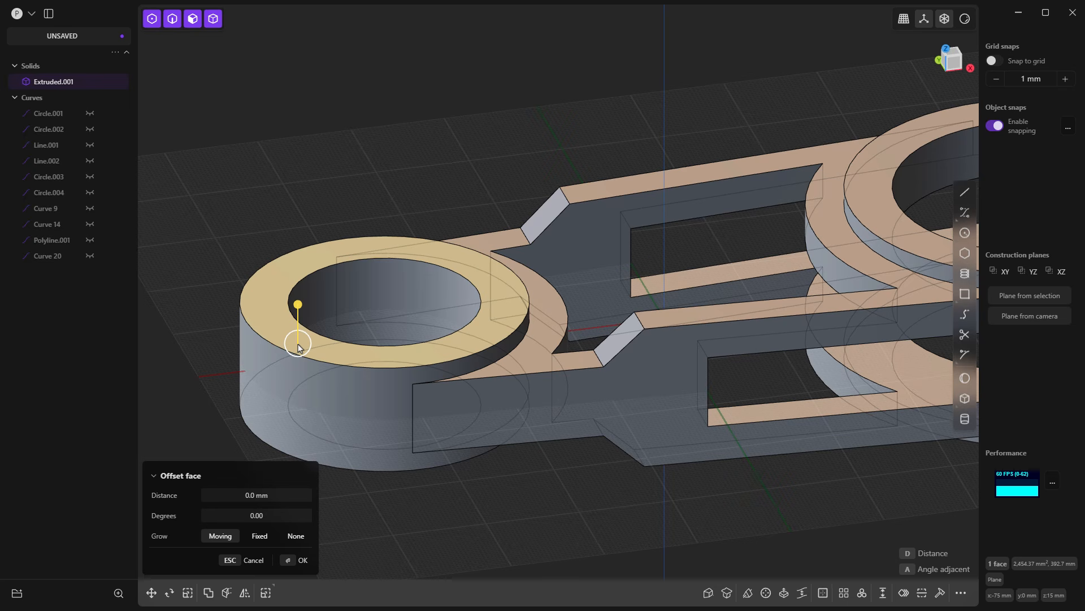
{"action": "key", "text": "o"}
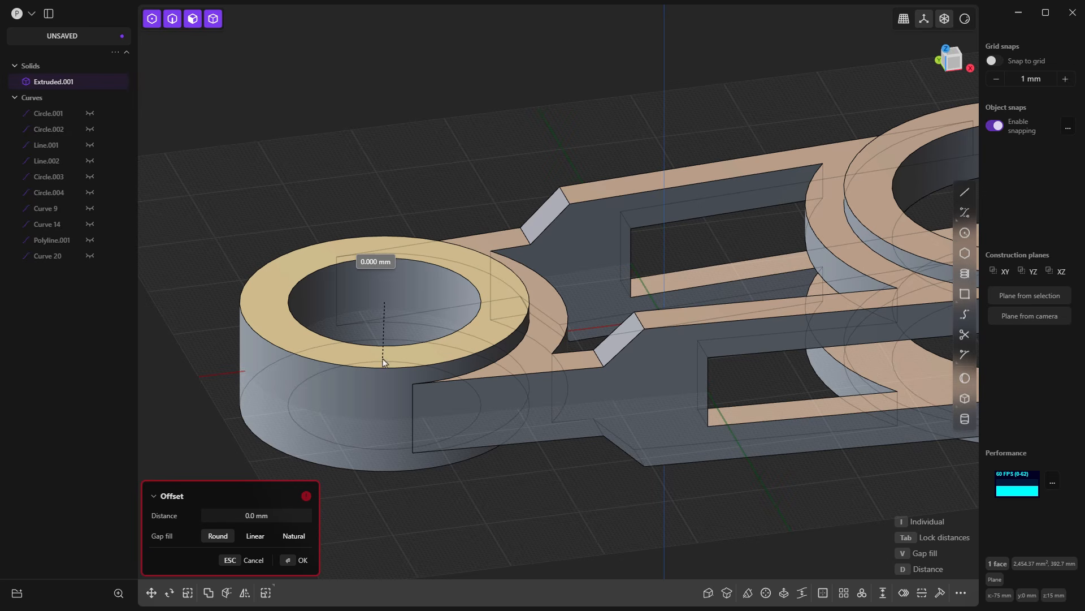
{"action": "key", "text": "Escape"}
Step: Offset the outline of the link's flat side face inward by about 2.6 mm and select the resulting inner face
{"action": "middle_click_drag", "start_coordinate": [617, 390], "coordinate": [540, 279]}
{"action": "left_click", "coordinate": [661, 378]}
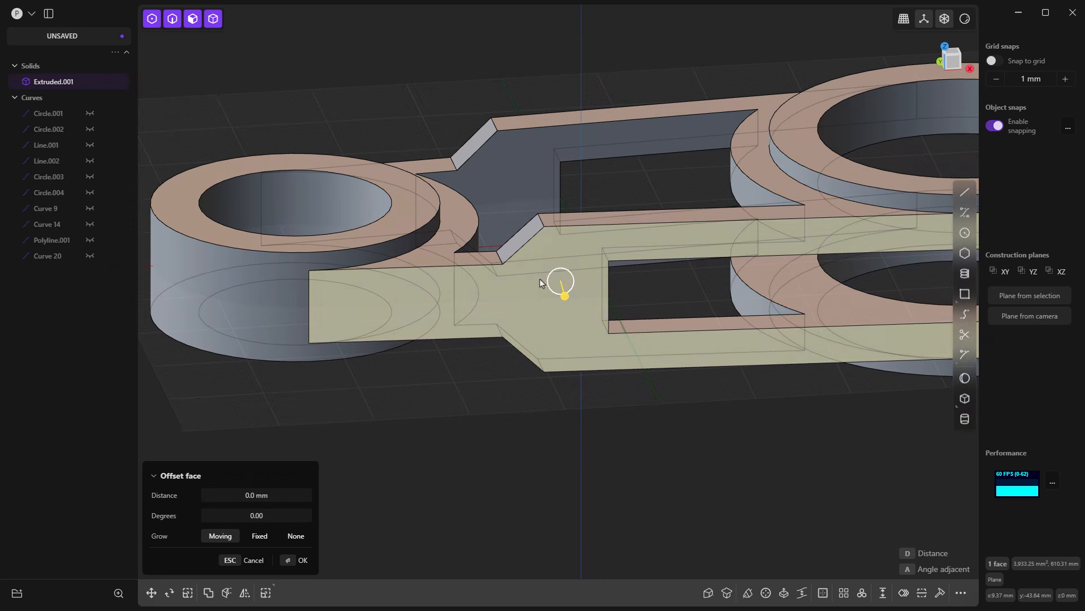
{"action": "key", "text": "o"}
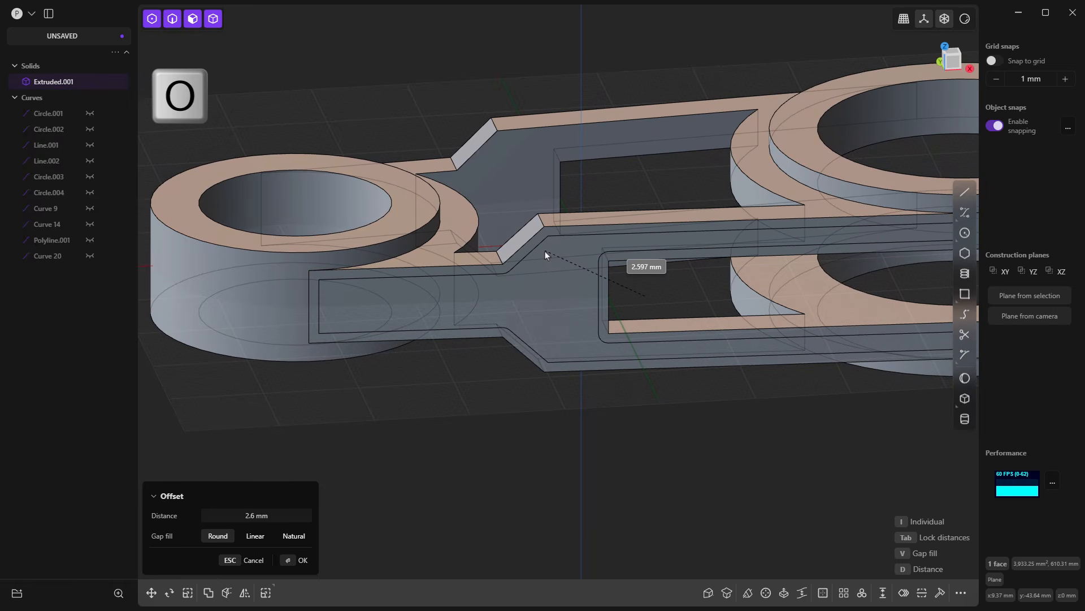
{"action": "left_click", "coordinate": [545, 252]}
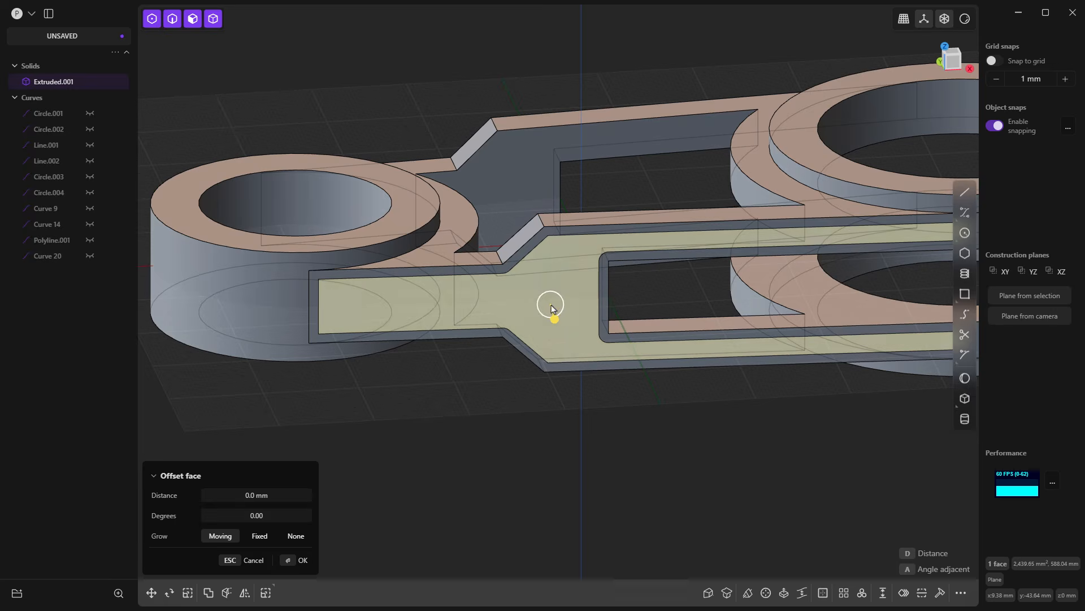
{"action": "left_click_drag", "start_coordinate": [553, 318], "coordinate": [561, 326]}
{"action": "left_click", "coordinate": [639, 412]}
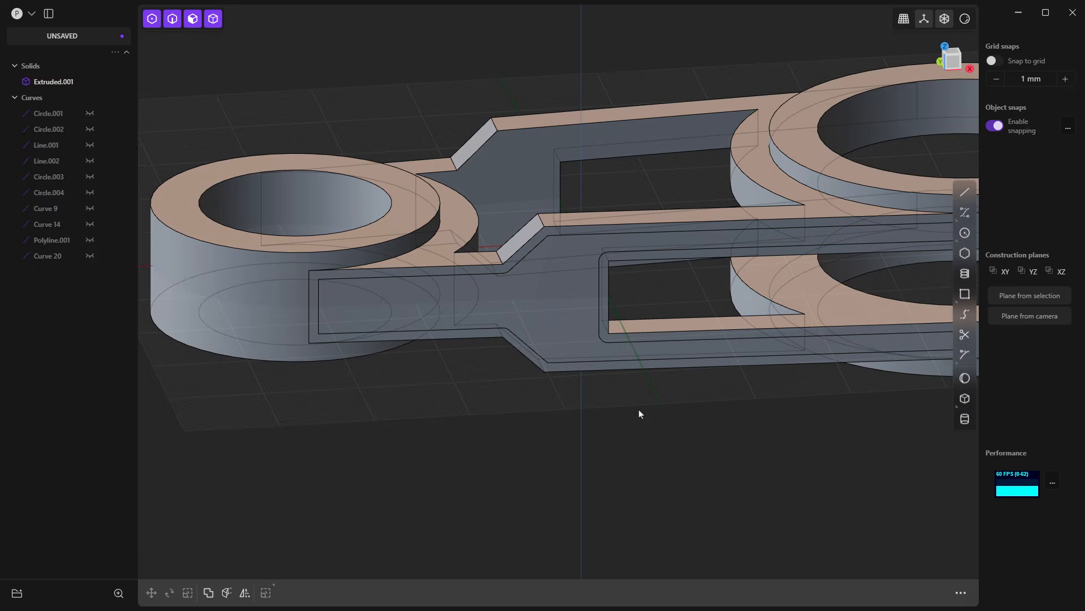
Step: Undo the outline offset on the link's side face and clear the selection
{"action": "key", "text": "ctrl+z"}
{"action": "key", "text": "ctrl+z"}
{"action": "key", "text": "ctrl+z"}
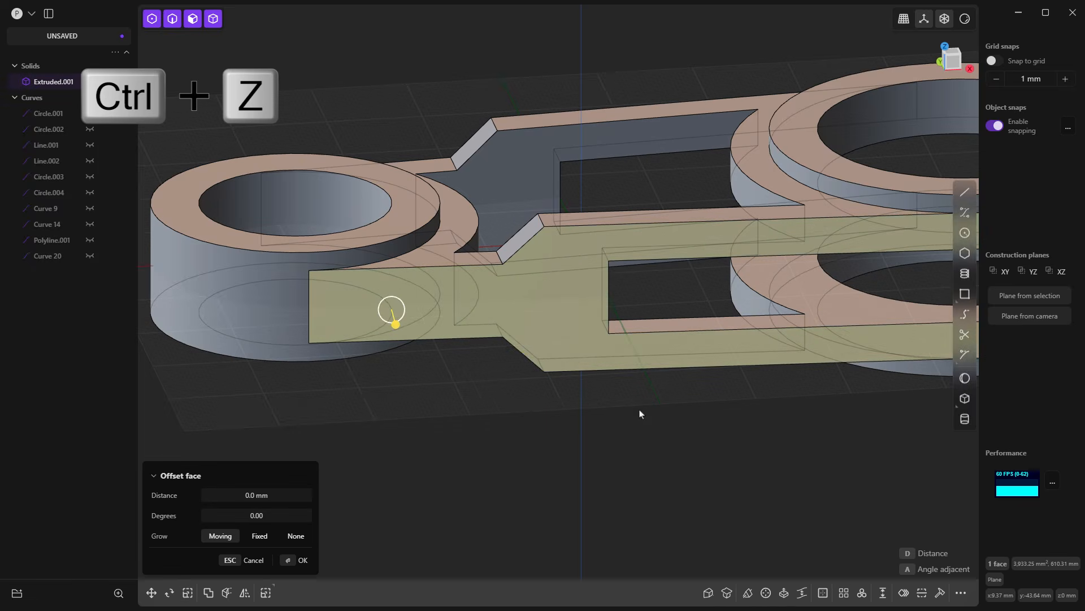
{"action": "left_click", "coordinate": [505, 409]}
Step: With only edges selectable, fillet the vertical inner corner where one arm meets the upper large eye, using 12 mm for both distances
{"action": "scroll", "coordinate": [355, 358], "scroll_direction": "down", "scroll_amount": 10}
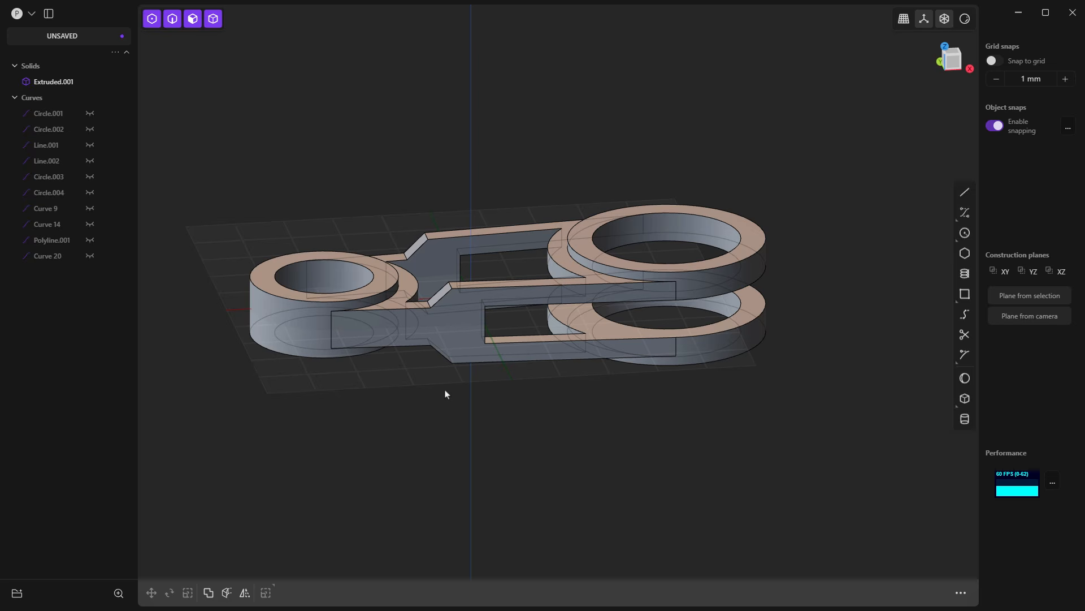
{"action": "left_click", "coordinate": [173, 19]}
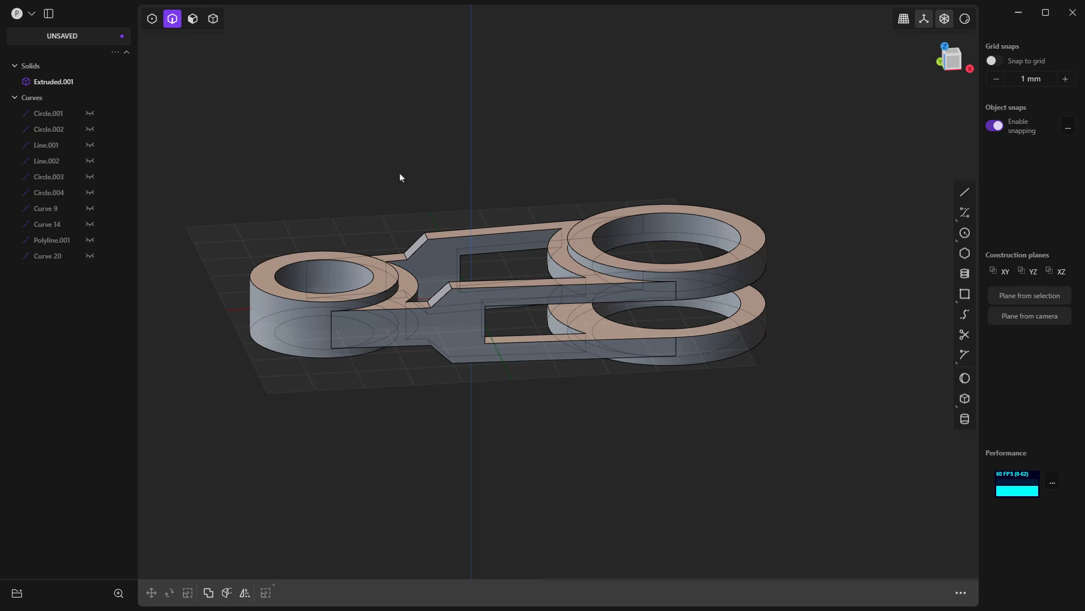
{"action": "right_click_drag", "start_coordinate": [402, 175], "coordinate": [441, 198]}
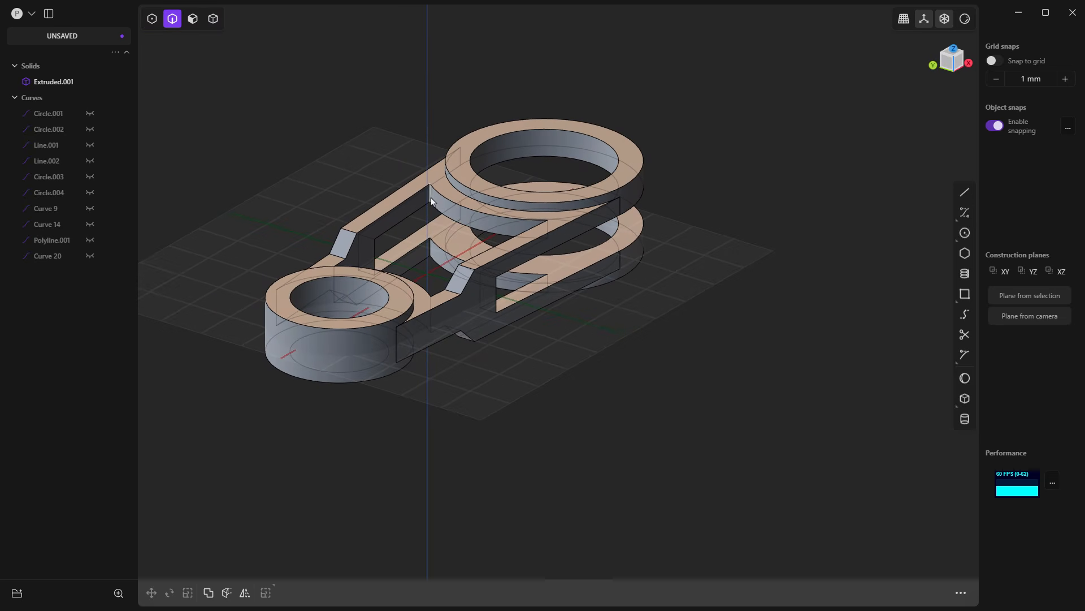
{"action": "left_click", "coordinate": [429, 197]}
{"action": "key", "text": "f"}
{"action": "left_click_drag", "start_coordinate": [429, 199], "coordinate": [431, 212]}
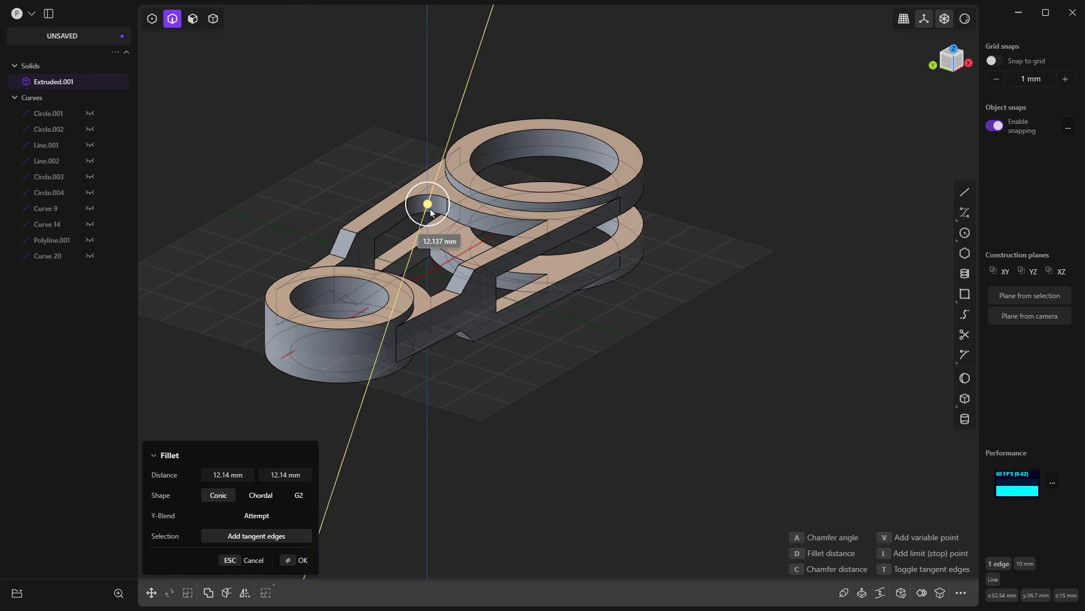
{"action": "left_click", "coordinate": [237, 475]}
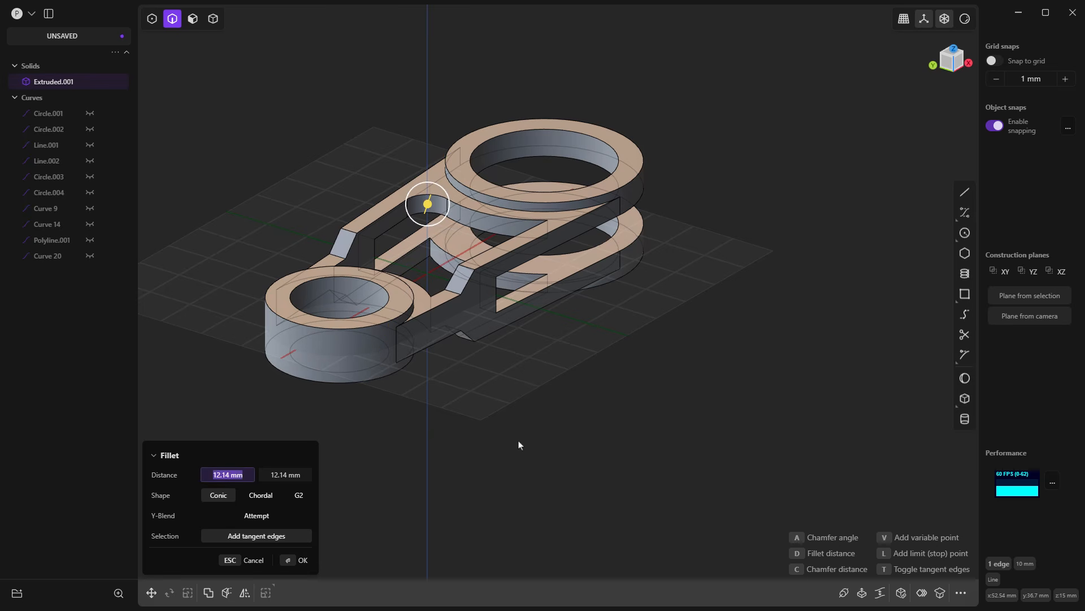
{"action": "type", "text": "1"}
{"action": "key", "text": "Tab"}
{"action": "type", "text": "1"}
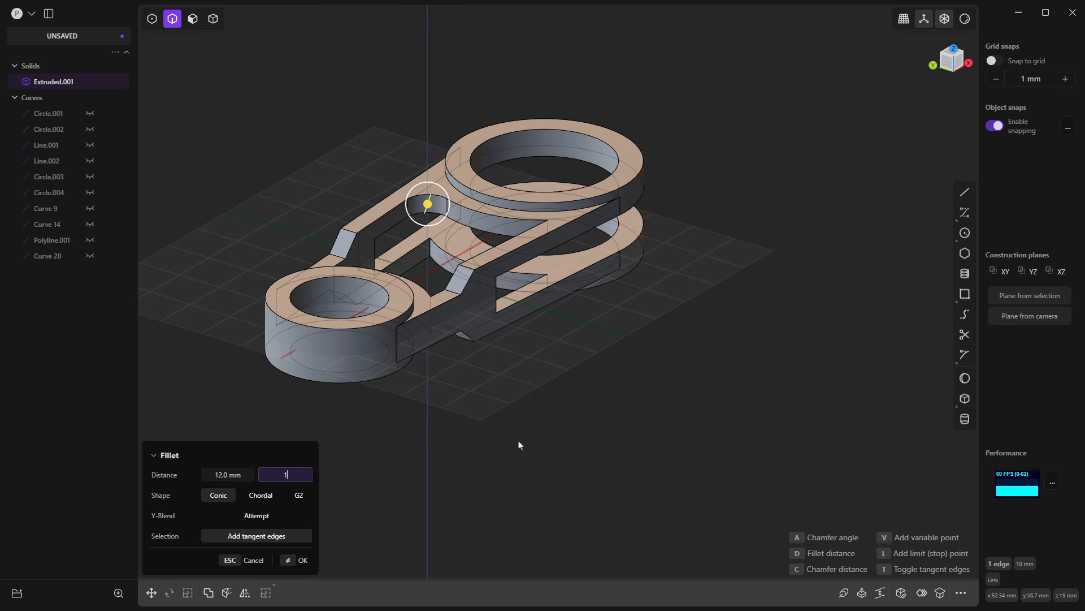
{"action": "type", "text": "2"}
{"action": "key", "text": "Return"}
Step: Add the remaining vertical inner corners beside the upper and lower large eyes and the small eye to the fillet, and apply it
{"action": "left_click", "coordinate": [548, 233], "text": "ctrl"}
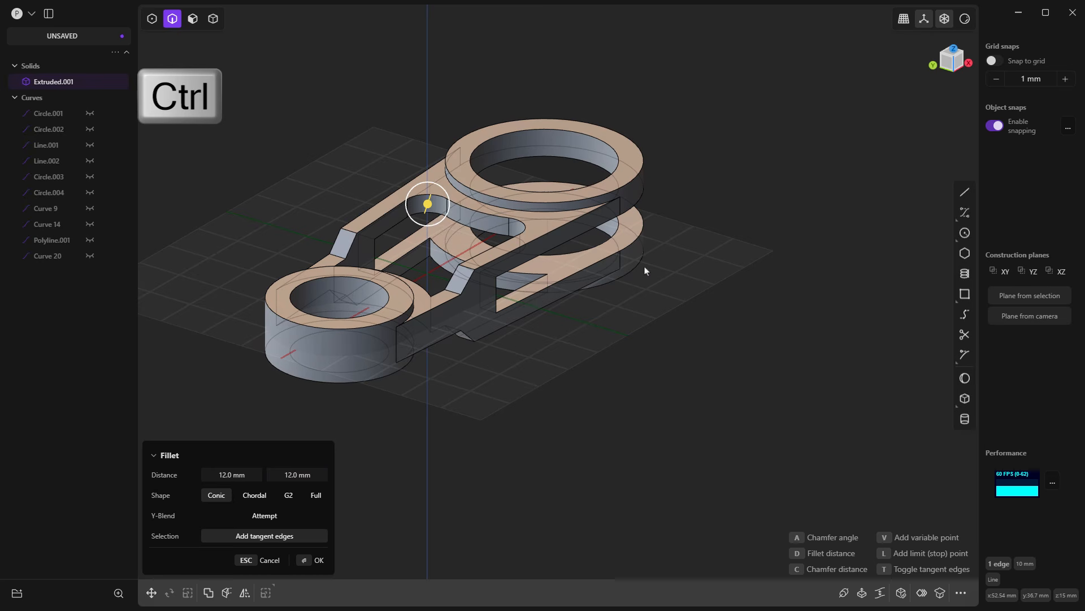
{"action": "scroll", "coordinate": [428, 204], "scroll_direction": "up", "scroll_amount": 5}
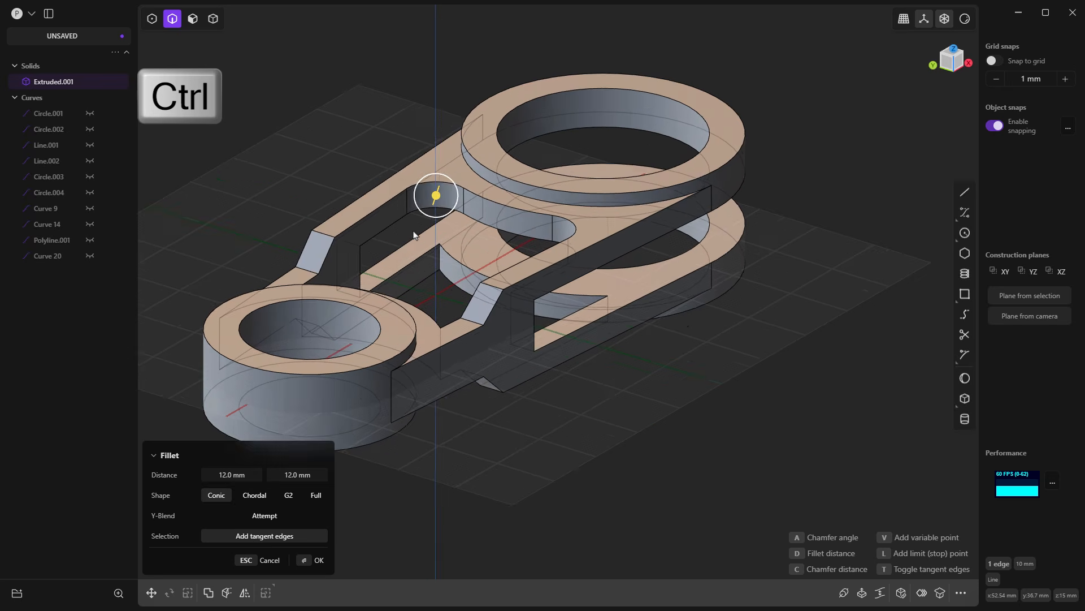
{"action": "key", "text": "ctrl"}
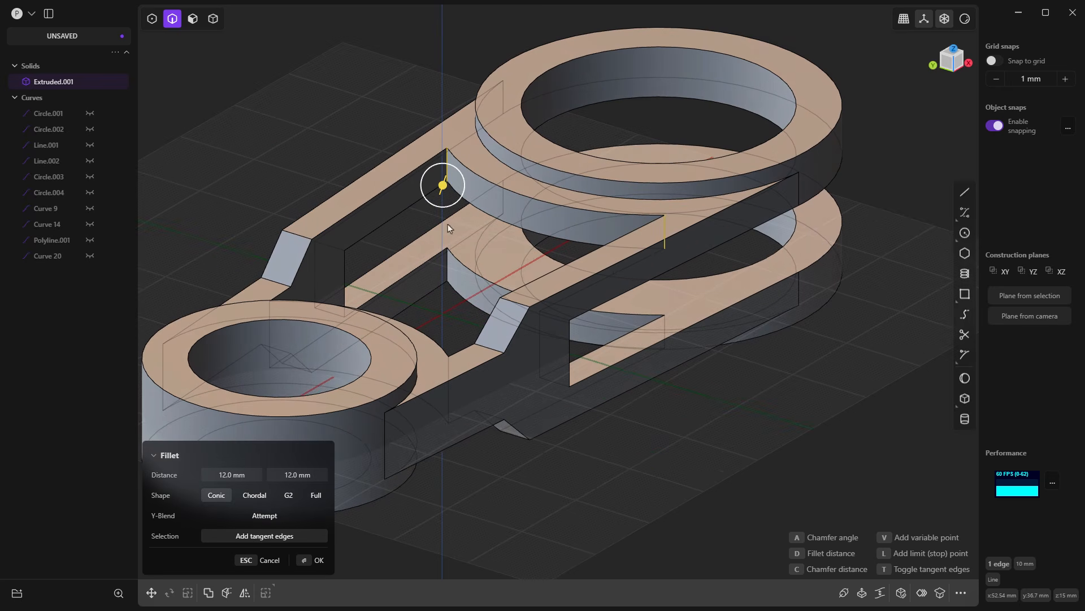
{"action": "left_click", "coordinate": [448, 277]}
{"action": "left_click", "coordinate": [666, 325]}
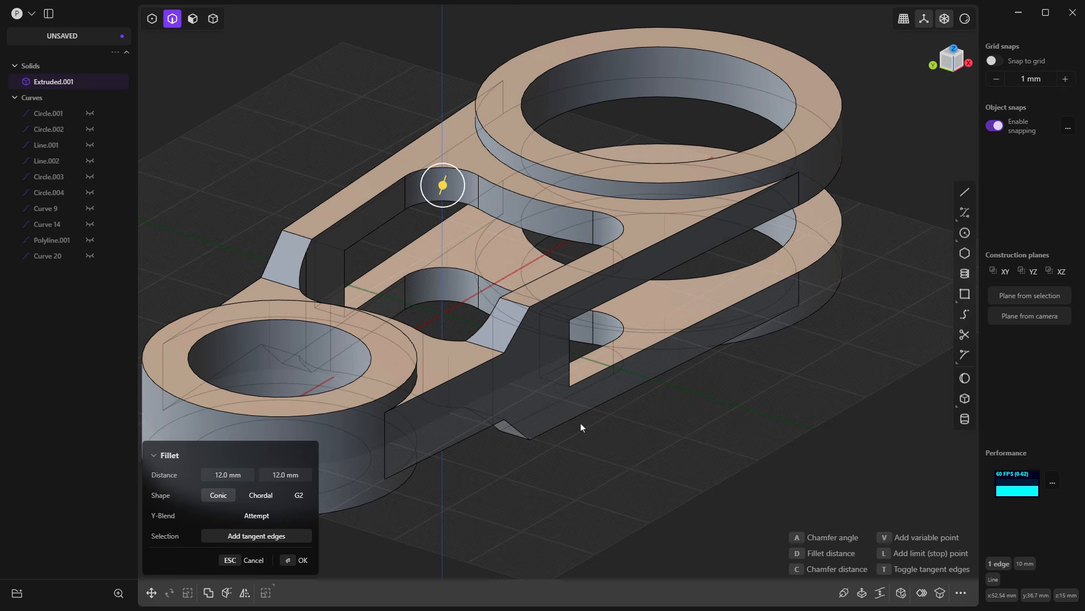
{"action": "middle_click_drag", "start_coordinate": [576, 425], "coordinate": [539, 417]}
{"action": "key", "text": "ctrl"}
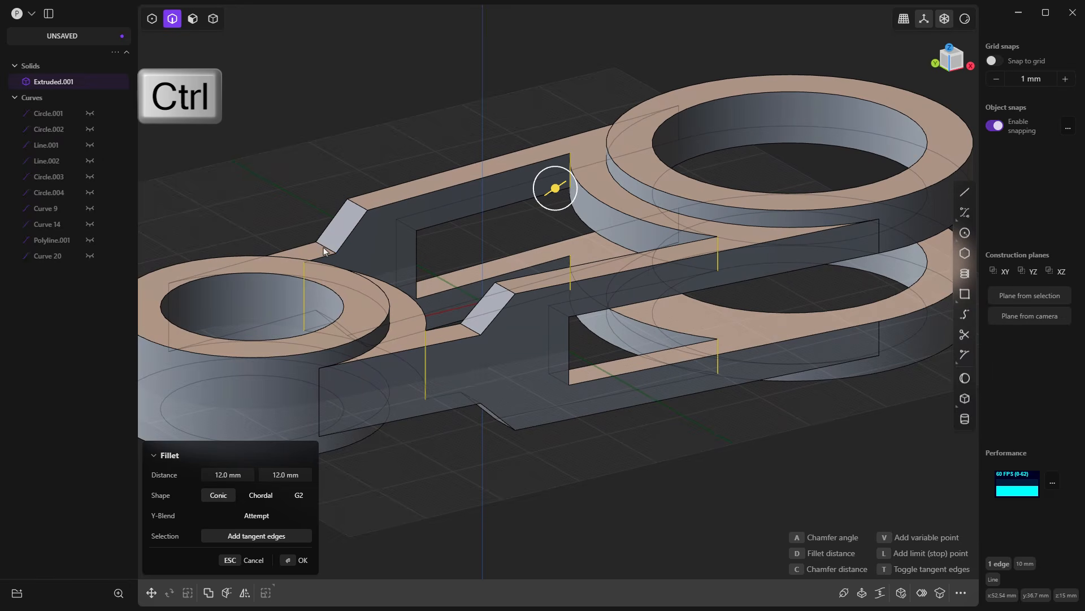
{"action": "left_click", "coordinate": [326, 245], "text": "ctrl"}
{"action": "left_click", "coordinate": [473, 332], "text": "ctrl"}
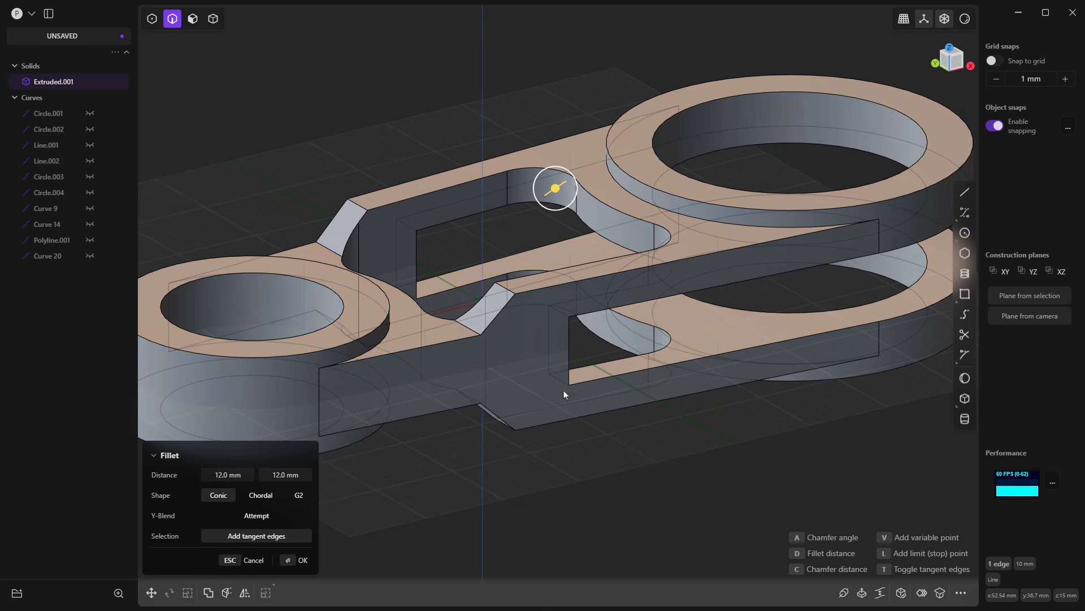
{"action": "key", "text": "Return"}
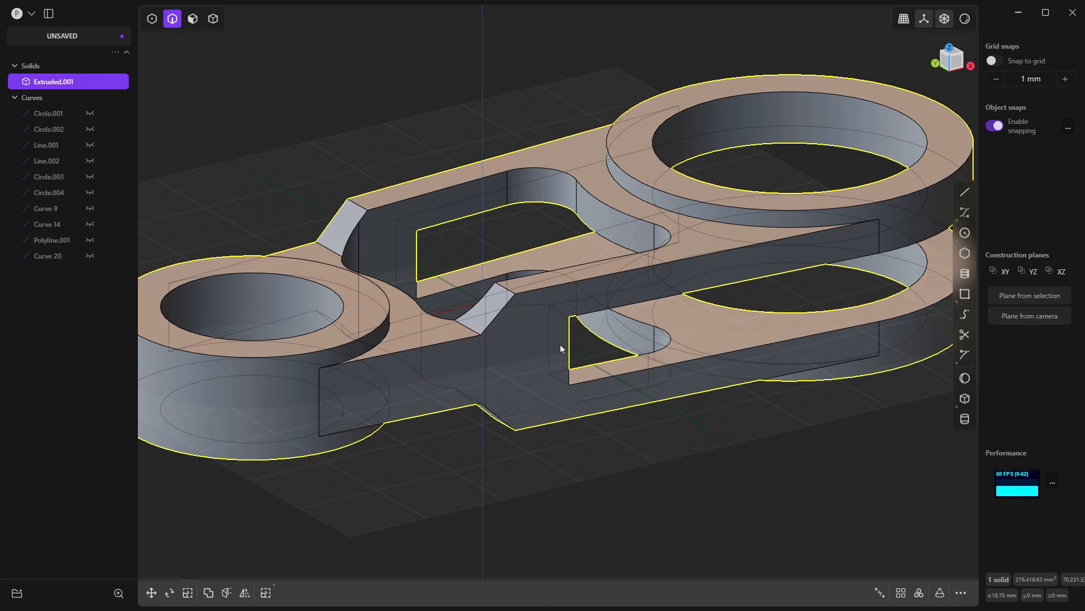
Step: Fillet the lower edge of one arm's sloped step with 10 mm for both distances
{"action": "left_click", "coordinate": [468, 334]}
{"action": "key", "text": "f"}
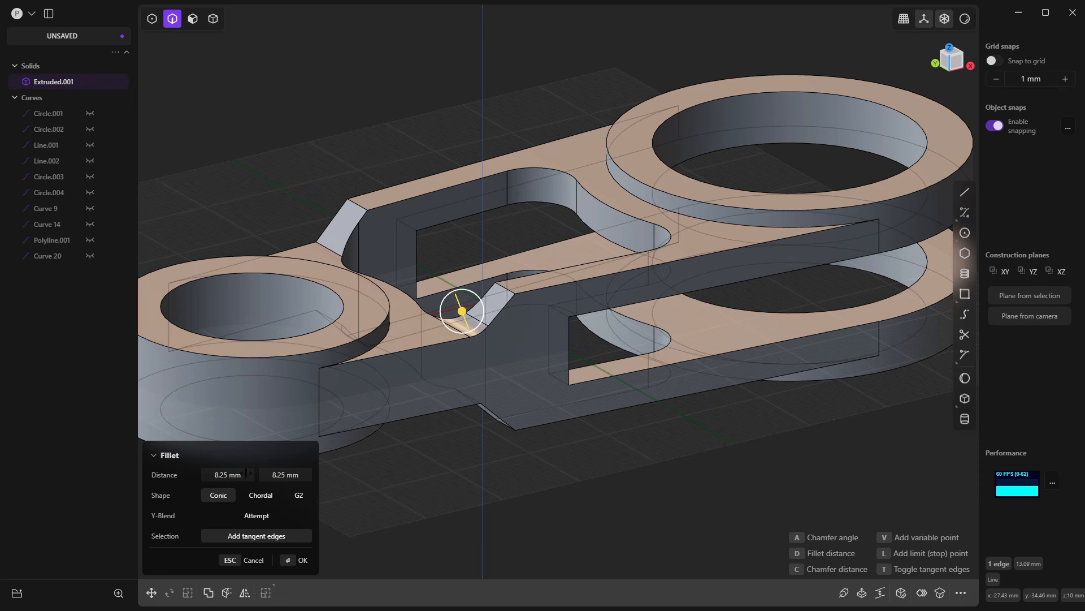
{"action": "left_click", "coordinate": [227, 476]}
{"action": "type", "text": "10"}
{"action": "key", "text": "Tab"}
{"action": "type", "text": "1"}
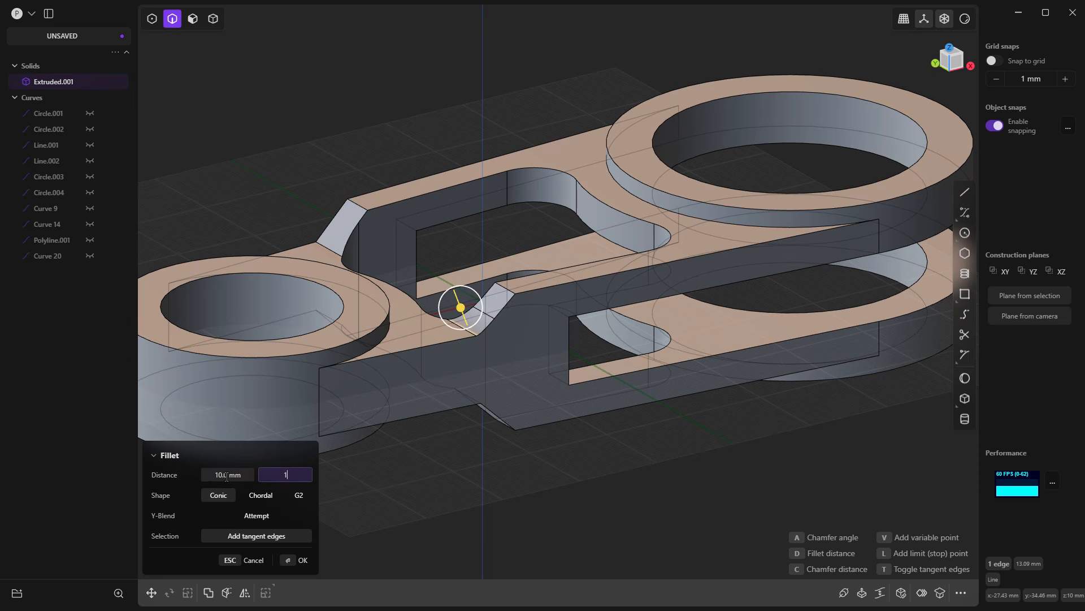
Step: Add the other sloped-step edges on both arms and both sides of the link to the fillet, and apply it
{"action": "left_click", "coordinate": [325, 246], "text": "ctrl"}
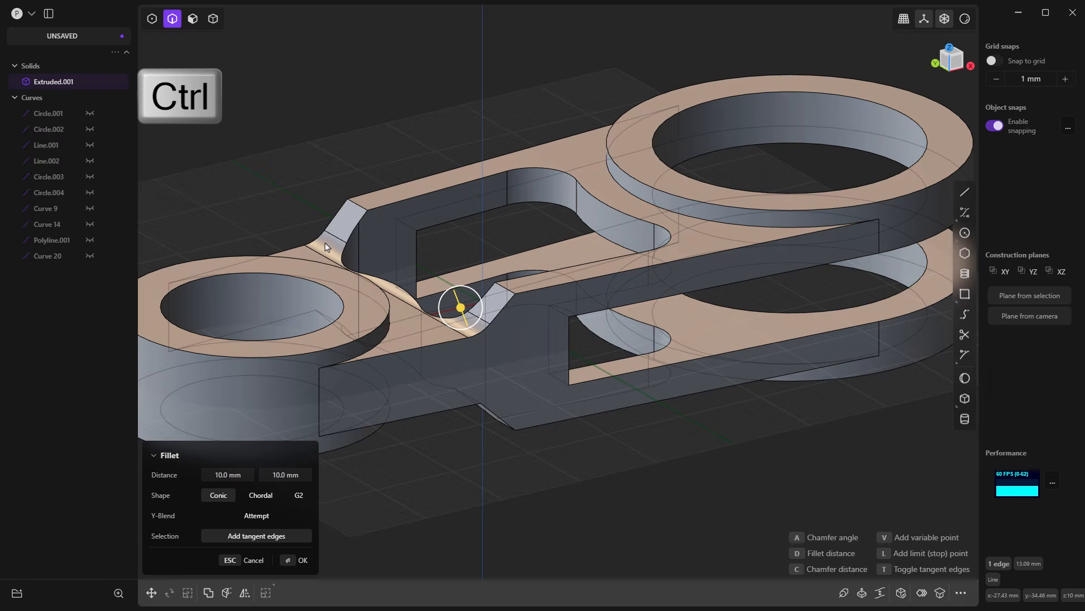
{"action": "left_click", "coordinate": [327, 249], "text": "ctrl"}
{"action": "left_click", "coordinate": [470, 396], "text": "ctrl"}
{"action": "scroll", "coordinate": [562, 391], "scroll_direction": "down", "scroll_amount": 3}
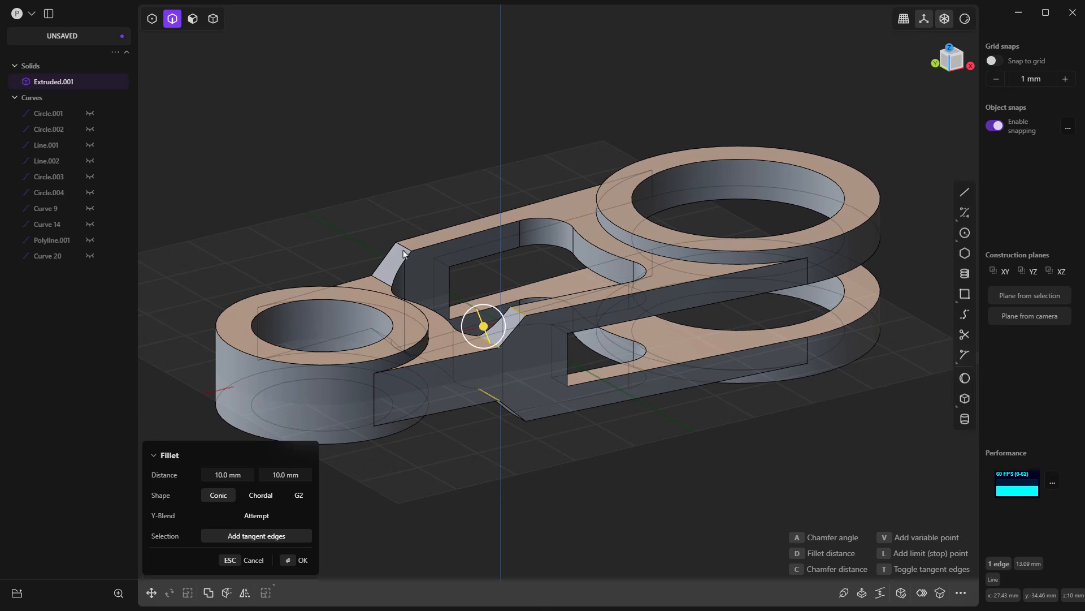
{"action": "mouse_move", "coordinate": [429, 252]}
{"action": "middle_mouse_down"}
{"action": "mouse_move", "coordinate": [601, 364]}
{"action": "mouse_move", "coordinate": [545, 402]}
{"action": "middle_mouse_up"}
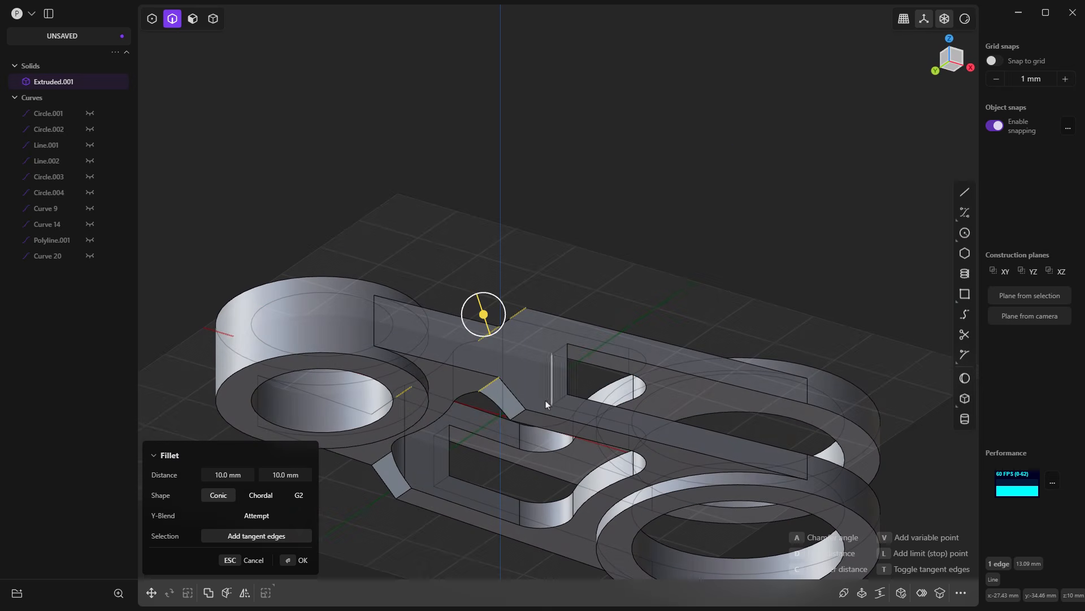
{"action": "left_click", "coordinate": [517, 416]}
{"action": "middle_click_drag", "start_coordinate": [555, 449], "coordinate": [590, 316], "text": "shift"}
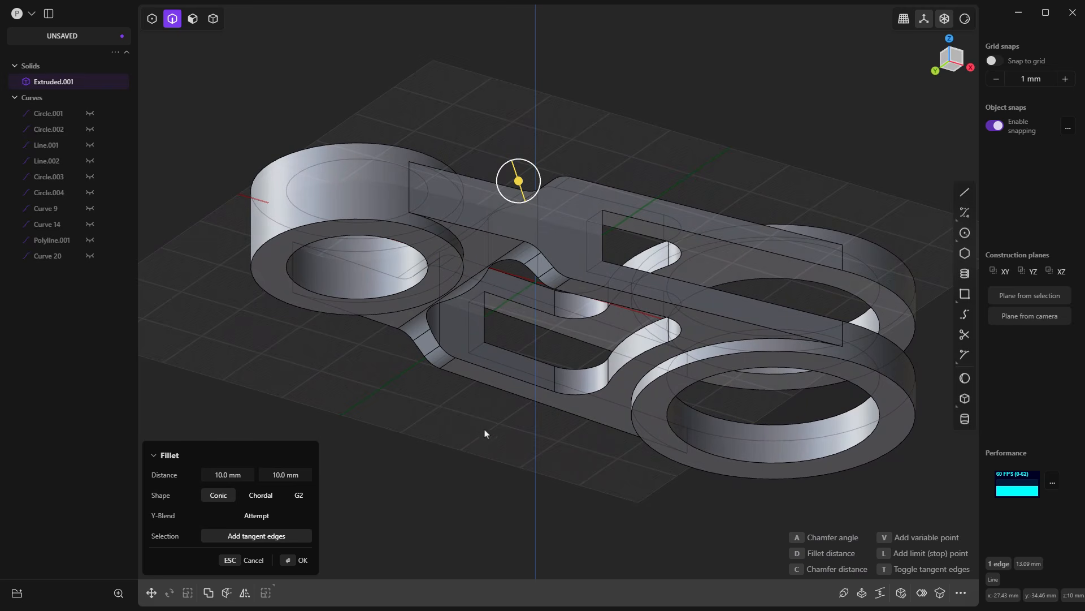
{"action": "key", "text": "Return"}
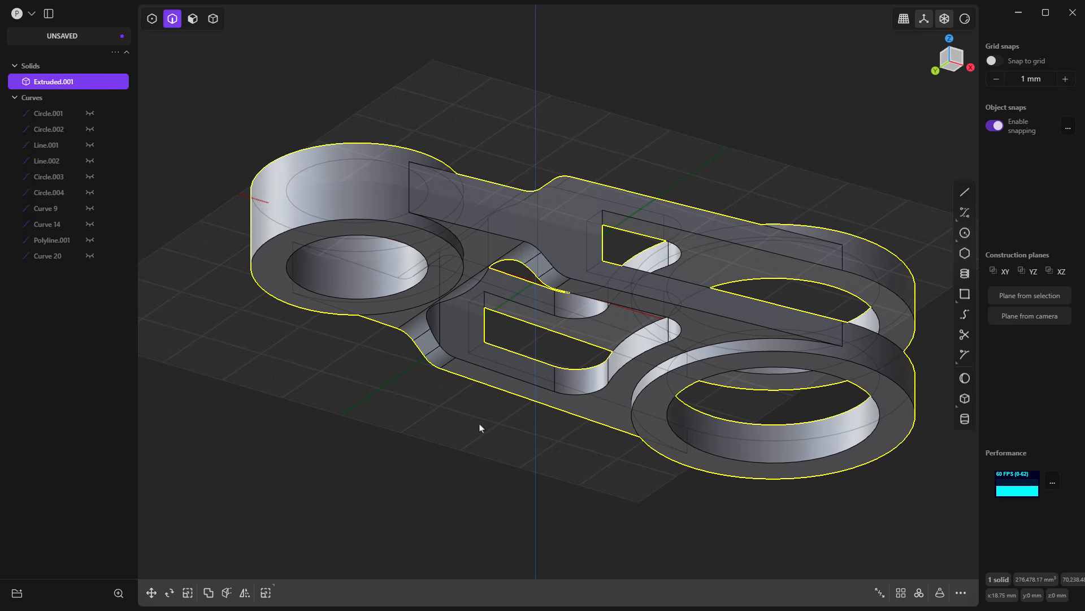
{"action": "left_click", "coordinate": [501, 425]}
Step: Fillet the inner end corners of the slots in both arms by about 6.78 mm
{"action": "middle_click_drag", "start_coordinate": [658, 218], "coordinate": [531, 242]}
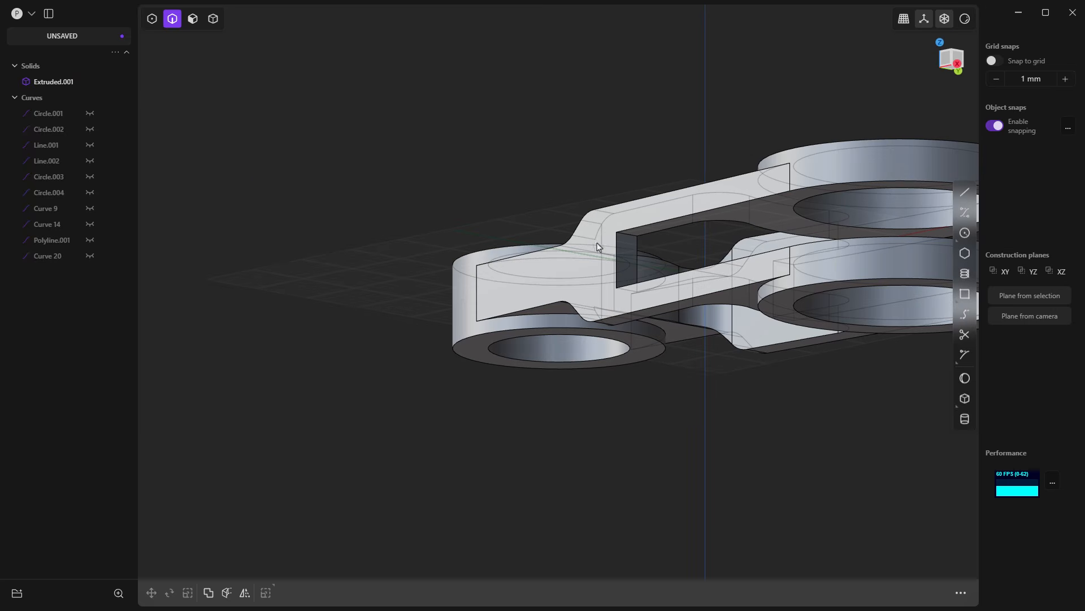
{"action": "left_click", "coordinate": [626, 236]}
{"action": "left_click_drag", "start_coordinate": [628, 238], "coordinate": [634, 266]}
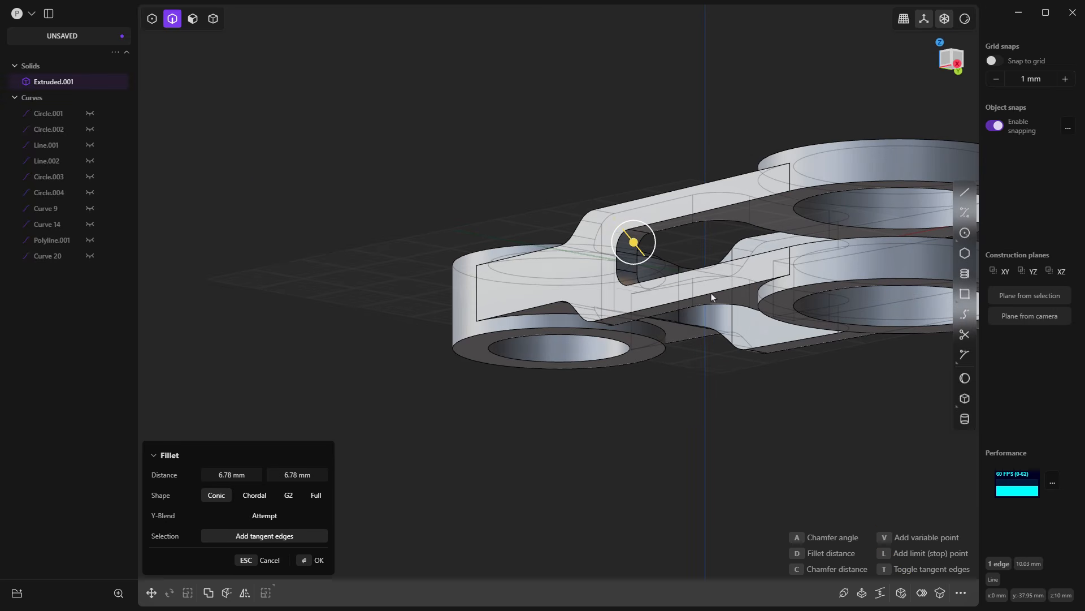
{"action": "middle_click_drag", "start_coordinate": [713, 297], "coordinate": [548, 303]}
{"action": "middle_click_drag", "start_coordinate": [778, 282], "coordinate": [344, 289], "text": "shift"}
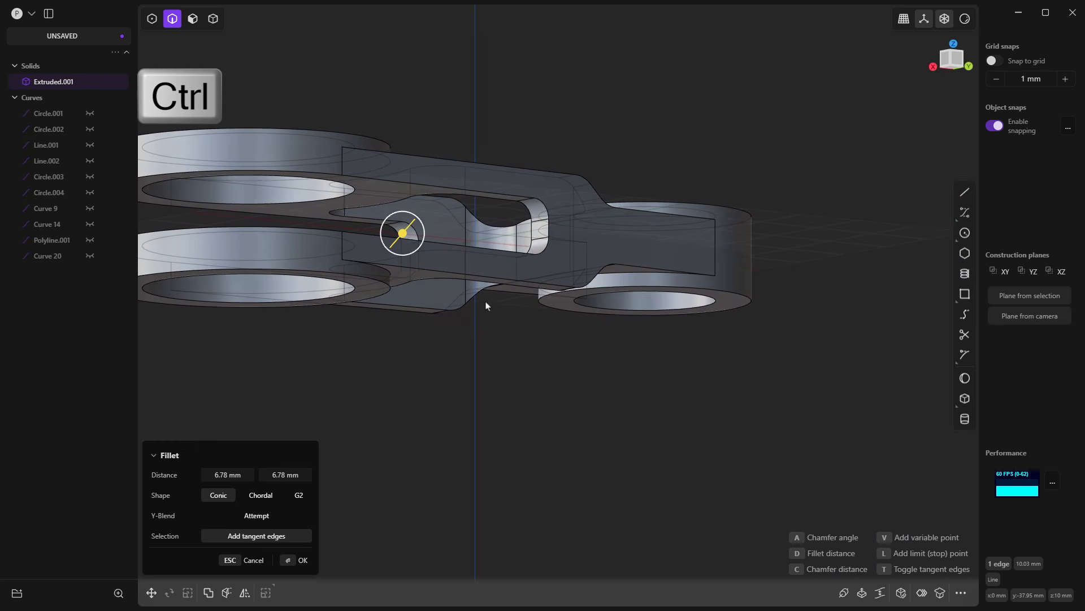
{"action": "middle_click_drag", "start_coordinate": [487, 306], "coordinate": [563, 390]}
{"action": "key", "text": "Return"}
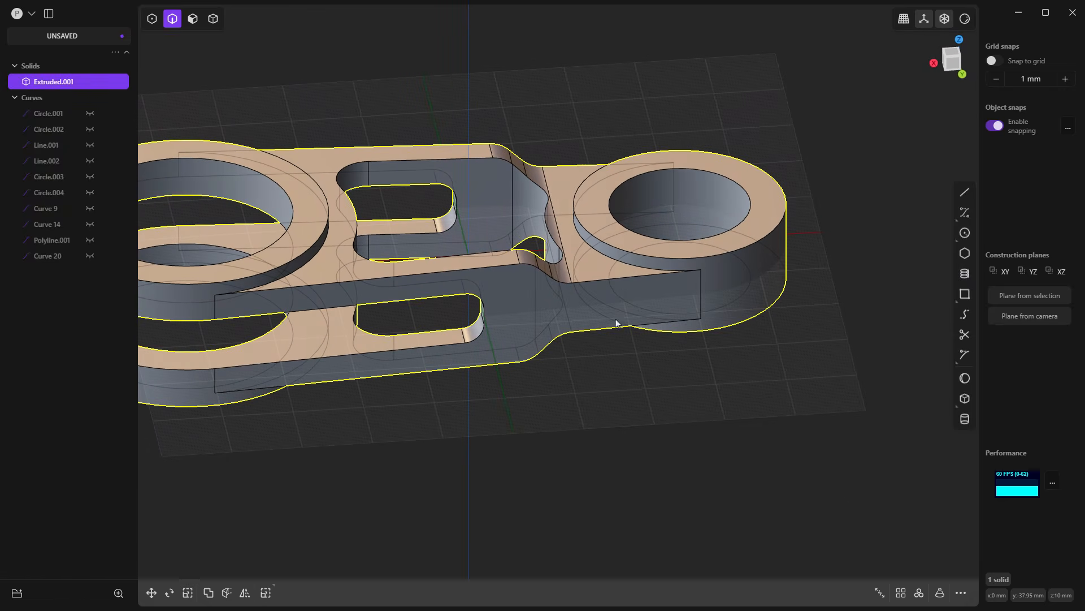
Step: Fillet the base edge of the small eye's raised ring by about 4.16 mm
{"action": "left_click", "coordinate": [609, 256]}
{"action": "key", "text": "b"}
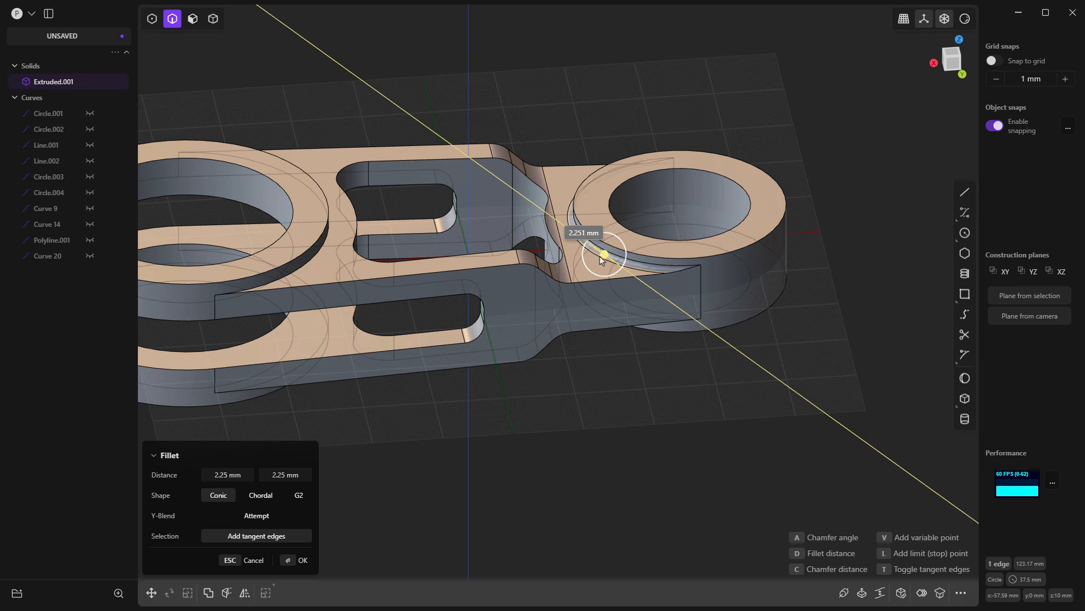
{"action": "left_click", "coordinate": [598, 256]}
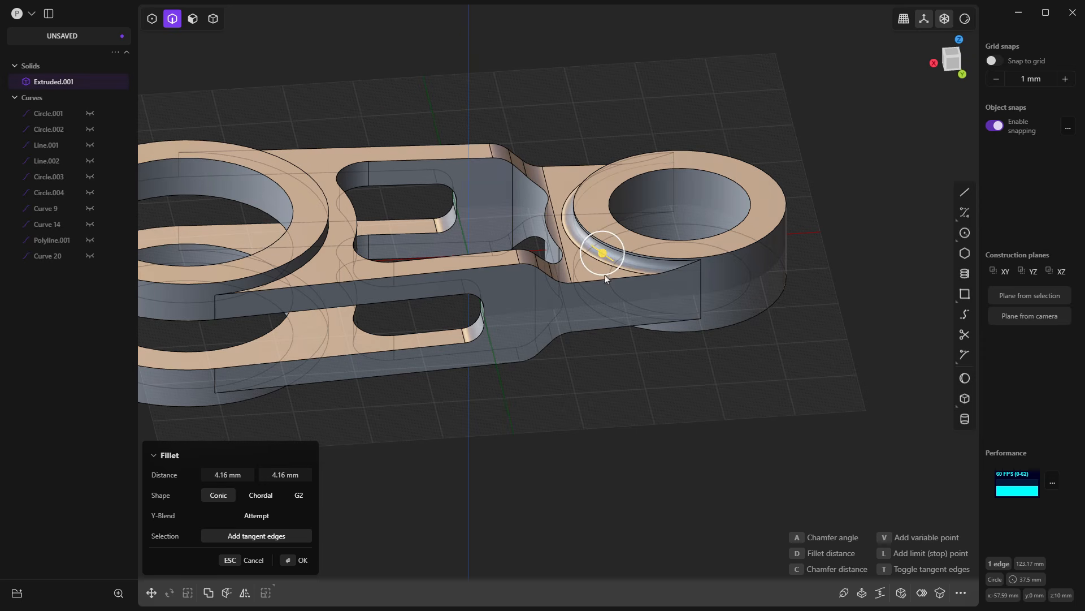
Step: Add the other raised-ring base edges on the small eye and both large eyes to the fillet, and apply it
{"action": "left_click", "coordinate": [627, 314], "text": "ctrl"}
{"action": "middle_click_drag", "start_coordinate": [616, 352], "coordinate": [630, 344]}
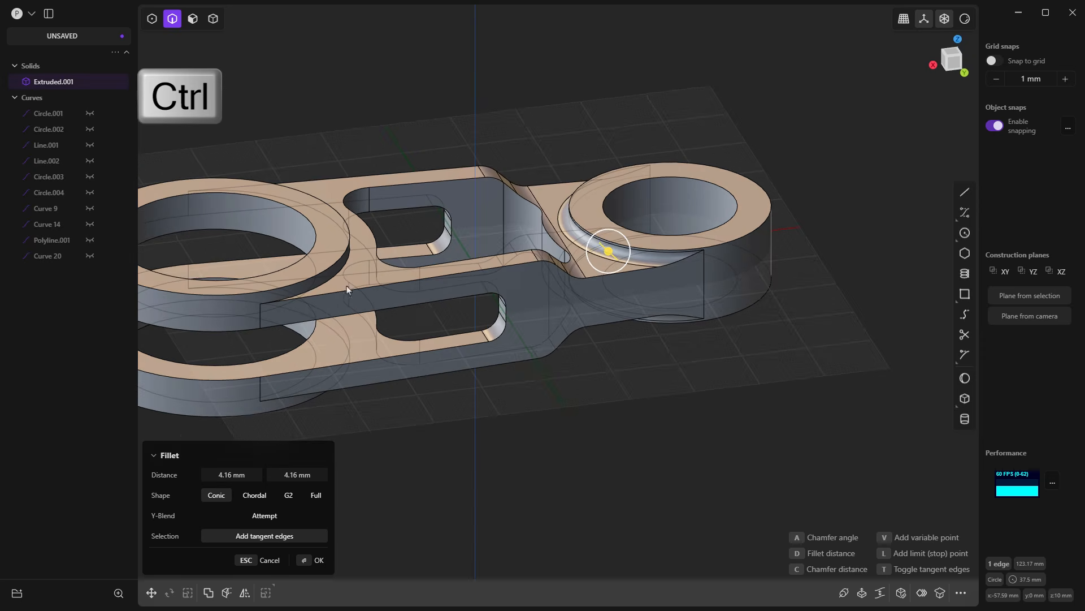
{"action": "left_click", "coordinate": [340, 275], "text": "ctrl"}
{"action": "middle_click_drag", "start_coordinate": [341, 274], "coordinate": [333, 394]}
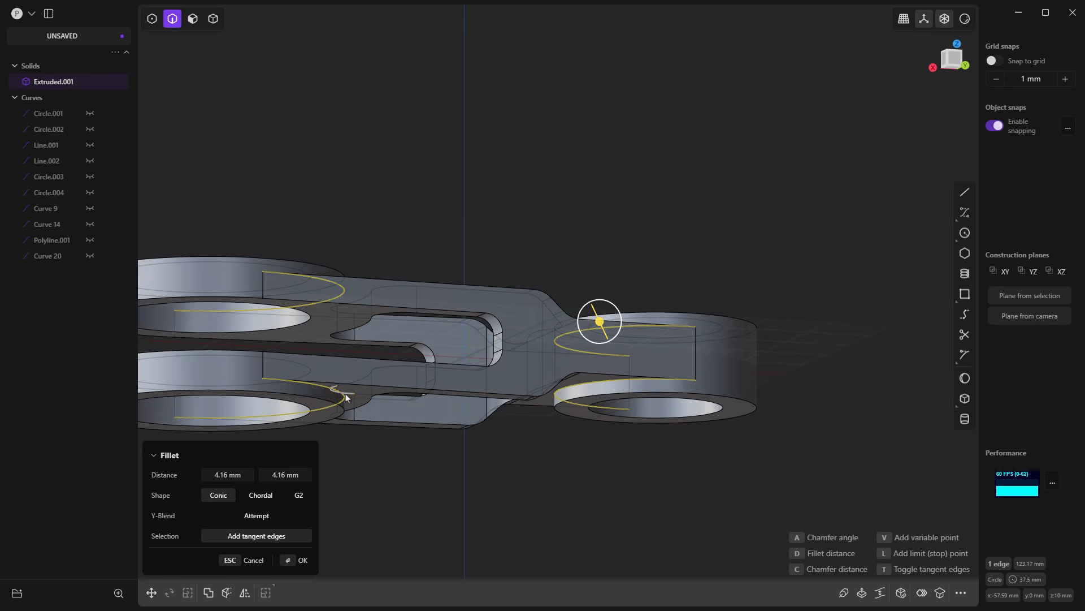
{"action": "middle_click_drag", "start_coordinate": [389, 419], "coordinate": [565, 274]}
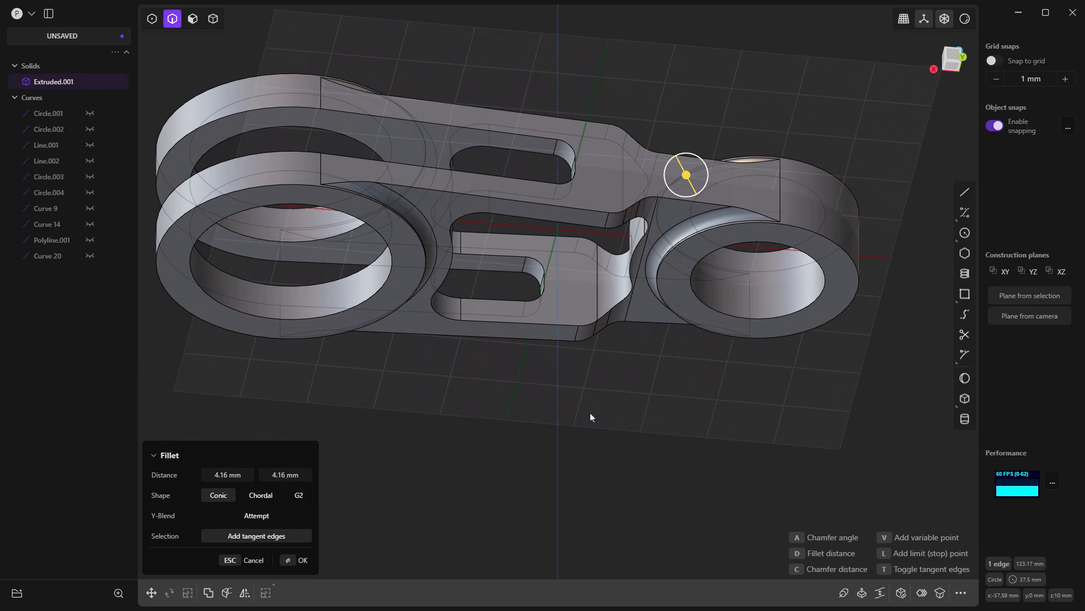
{"action": "key", "text": "Return"}
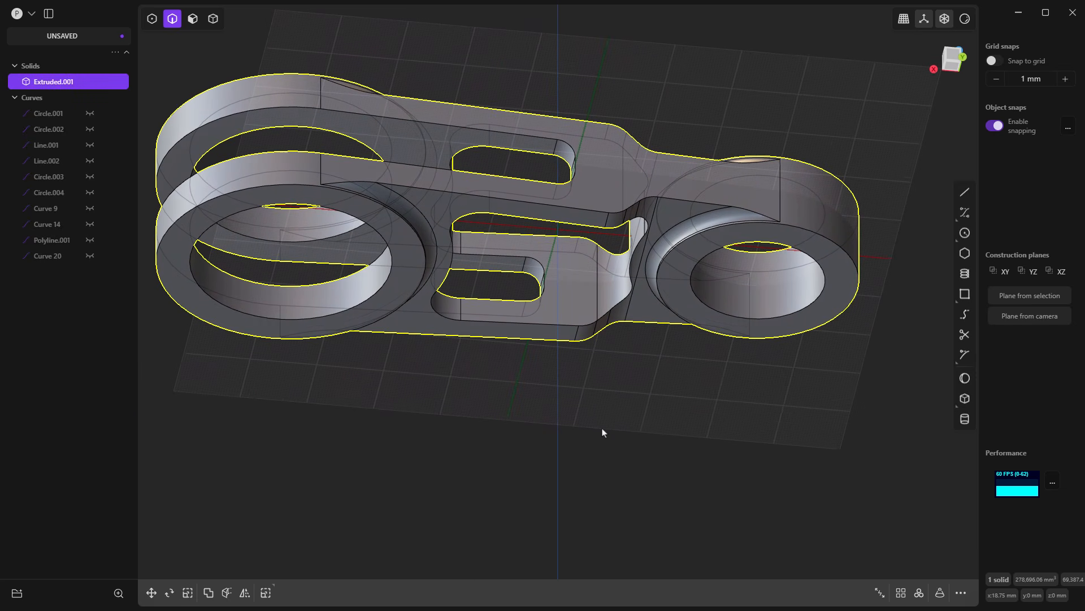
Step: Chamfer the lower bore edge of the small eye by about 3.62 mm
{"action": "left_click", "coordinate": [754, 320]}
{"action": "key", "text": "f"}
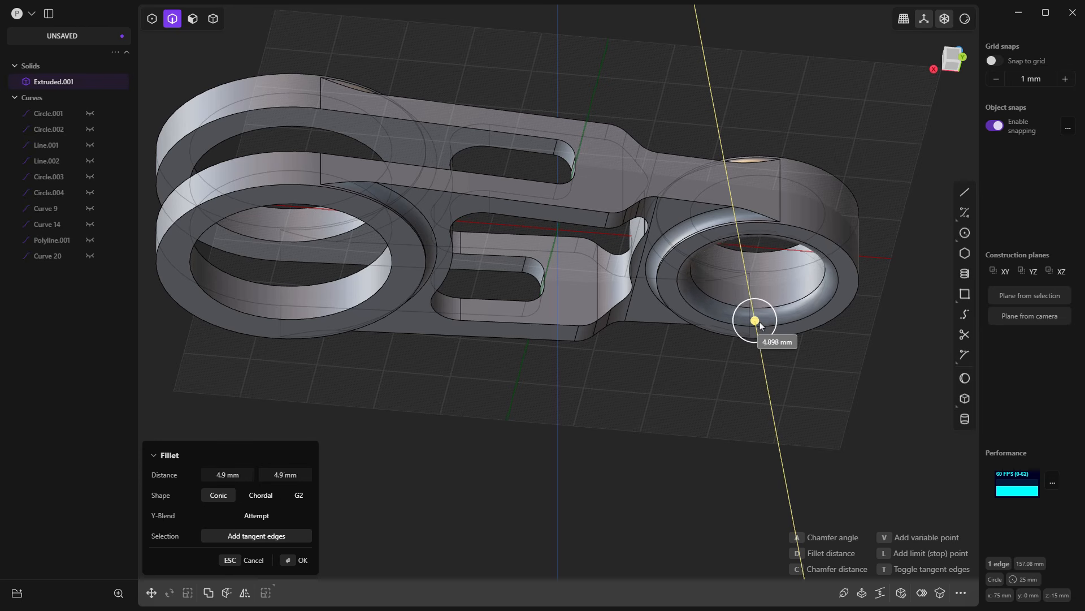
{"action": "left_click_drag", "start_coordinate": [758, 320], "coordinate": [757, 317]}
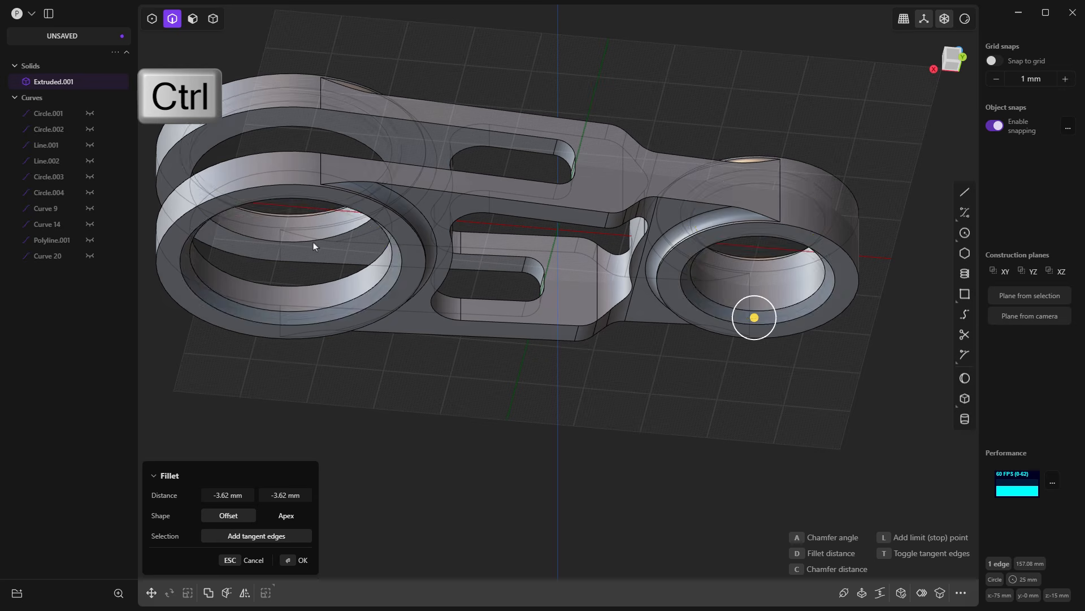
Step: Add the remaining bore edges of the small eye and both large eyes to the chamfer, and apply it
{"action": "scroll", "coordinate": [319, 290], "scroll_direction": "down", "scroll_amount": 5}
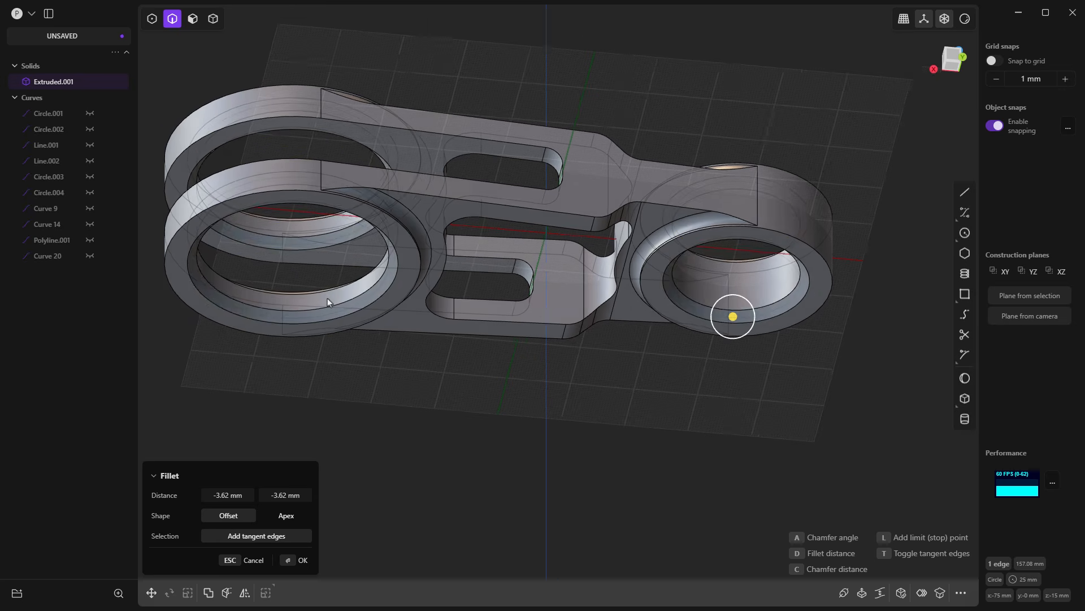
{"action": "middle_click_drag", "start_coordinate": [450, 311], "coordinate": [511, 317]}
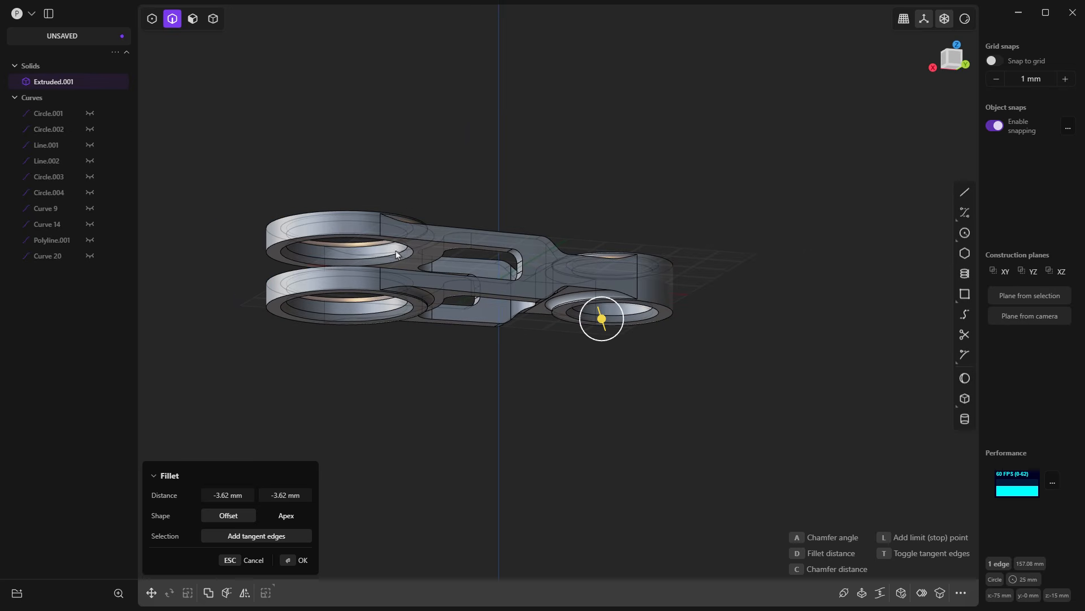
{"action": "scroll", "coordinate": [411, 248], "scroll_direction": "up", "scroll_amount": 3}
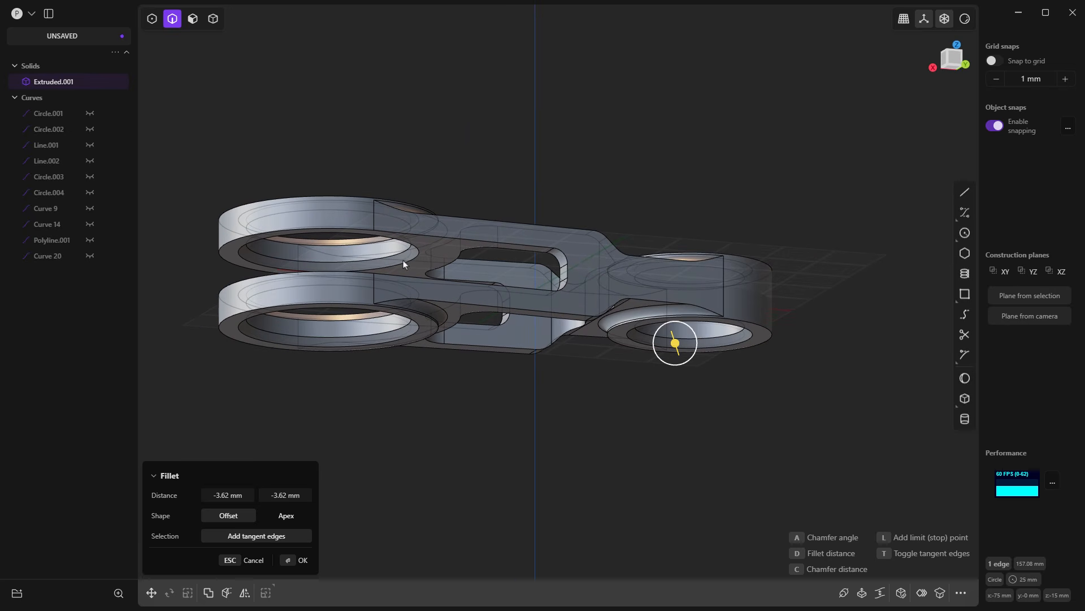
{"action": "middle_click_drag", "start_coordinate": [403, 263], "coordinate": [605, 341]}
{"action": "key", "text": "Return"}
Step: Fillet the upper outer edge of the lower arm by about 1.98 mm
{"action": "scroll", "coordinate": [541, 296], "scroll_direction": "up", "scroll_amount": 4}
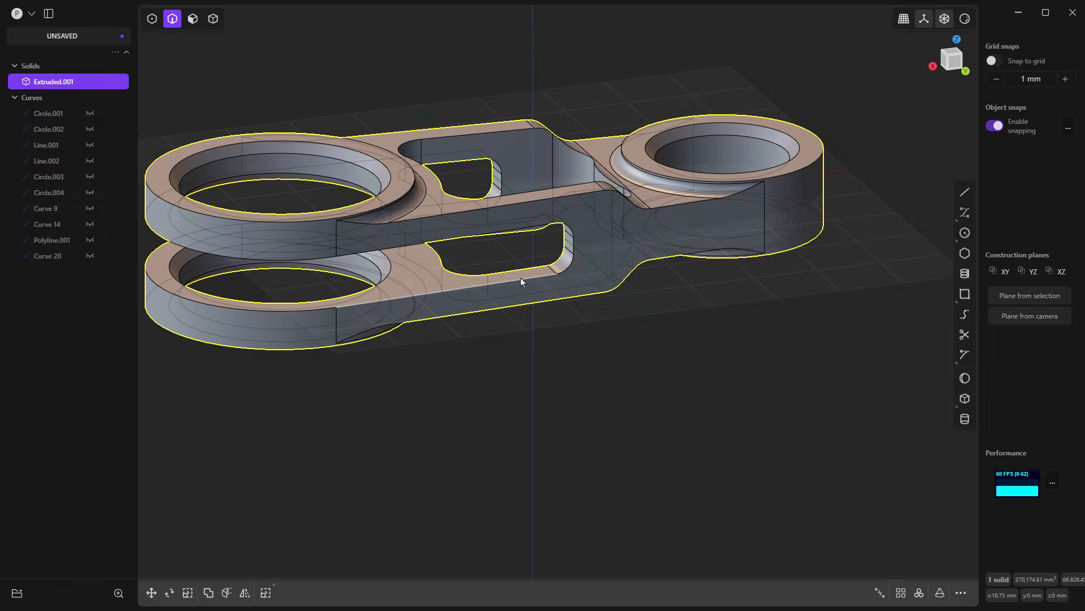
{"action": "left_click", "coordinate": [519, 278]}
{"action": "key", "text": "b"}
{"action": "left_click_drag", "start_coordinate": [525, 286], "coordinate": [522, 274]}
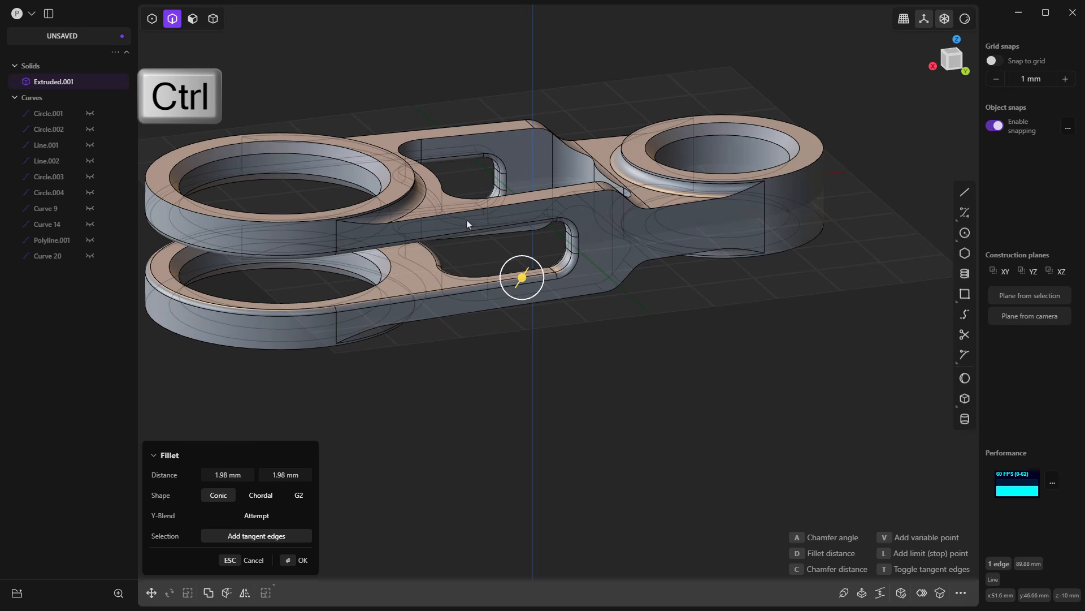
Step: Add the central cutout's edges, further arm edges and the small eye's outer rims to the fillet
{"action": "scroll", "coordinate": [619, 260], "scroll_direction": "down", "scroll_amount": 2}
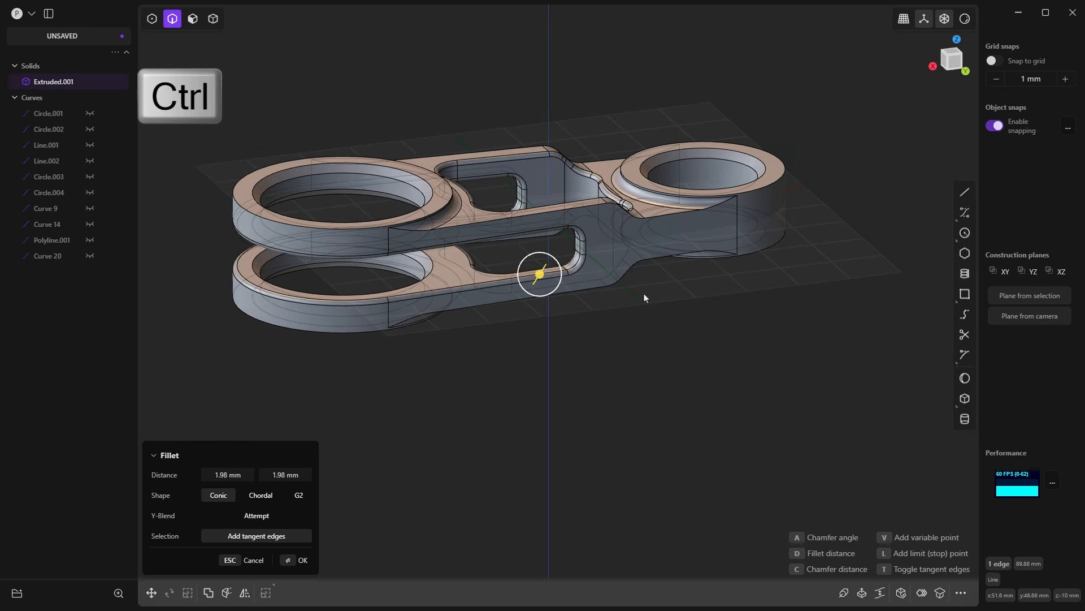
{"action": "key", "text": "ctrl"}
{"action": "middle_click_drag", "start_coordinate": [638, 295], "coordinate": [568, 289]}
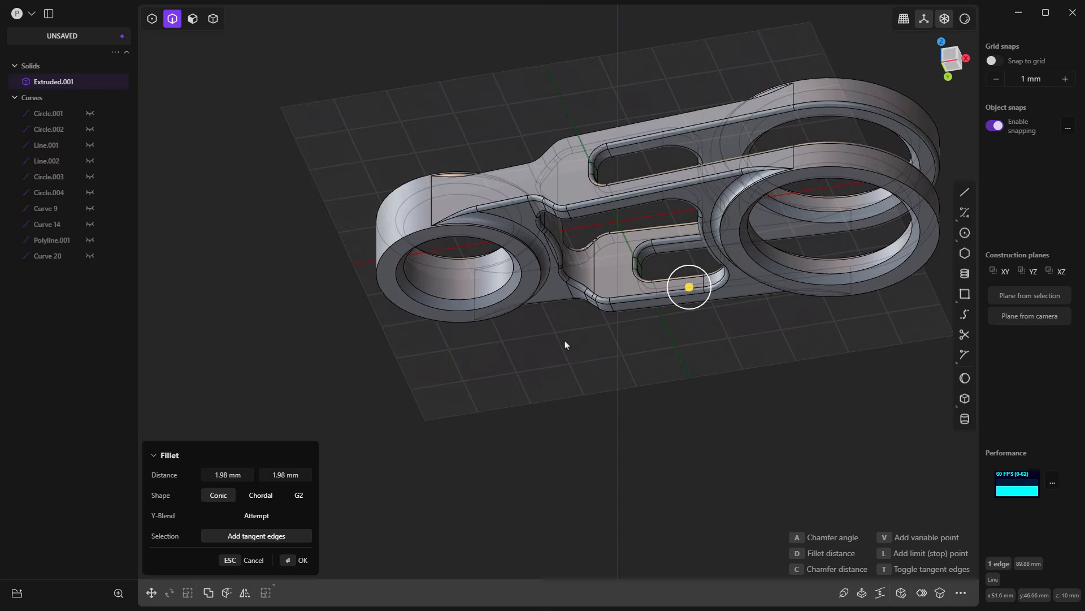
{"action": "middle_click_drag", "start_coordinate": [564, 342], "coordinate": [519, 310]}
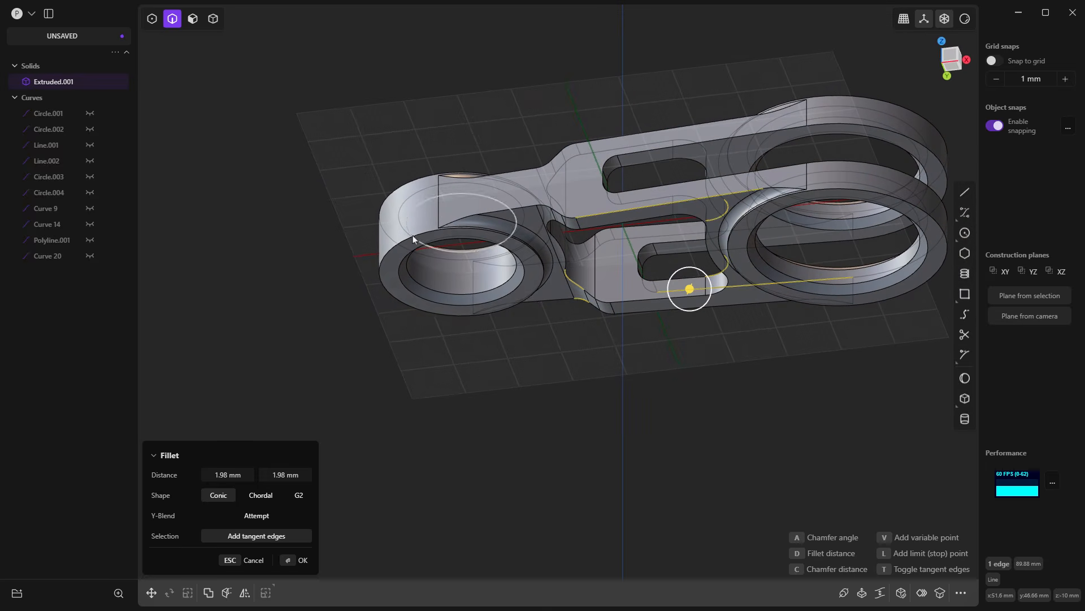
{"action": "left_click", "coordinate": [414, 180]}
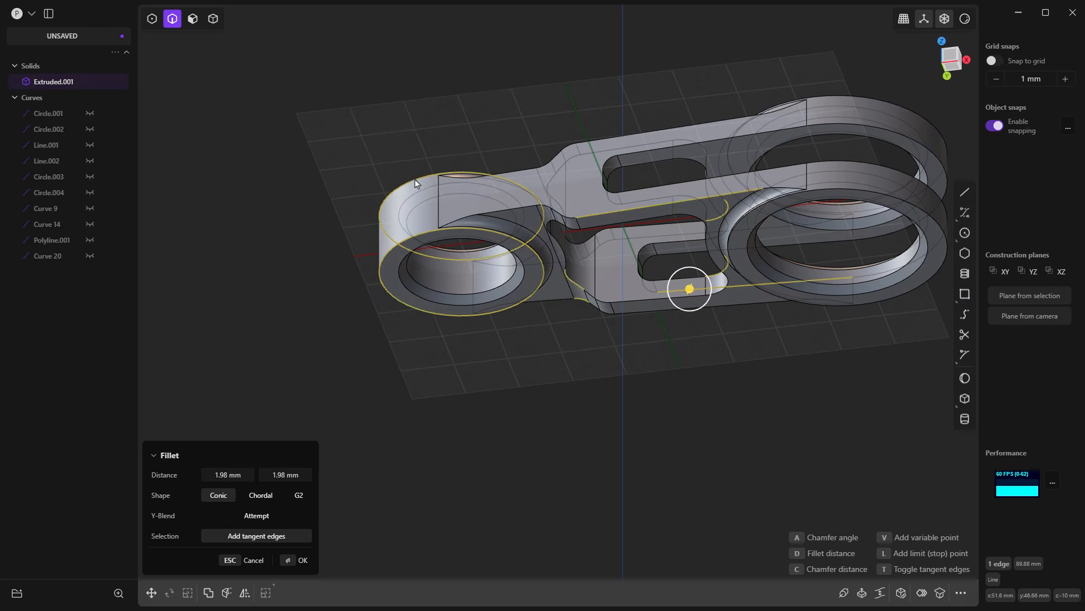
{"action": "middle_click_drag", "start_coordinate": [551, 163], "coordinate": [567, 157]}
Step: Try to add the raised outer rims of the large eyes to the same fillet
{"action": "left_click", "coordinate": [827, 181]}
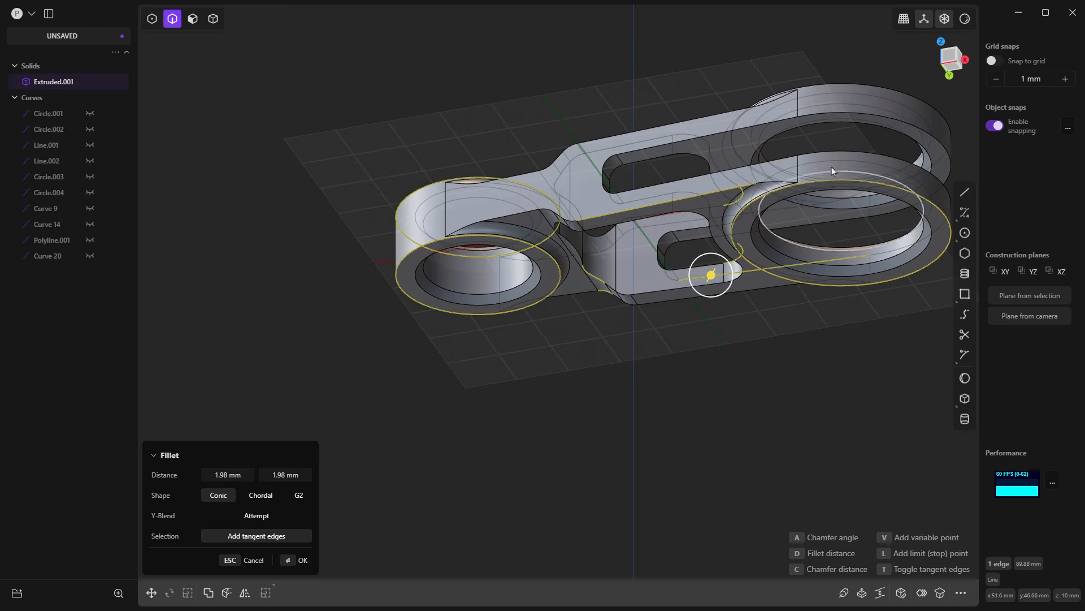
{"action": "left_click", "coordinate": [854, 83]}
{"action": "scroll", "coordinate": [576, 160], "scroll_direction": "down", "scroll_amount": 1}
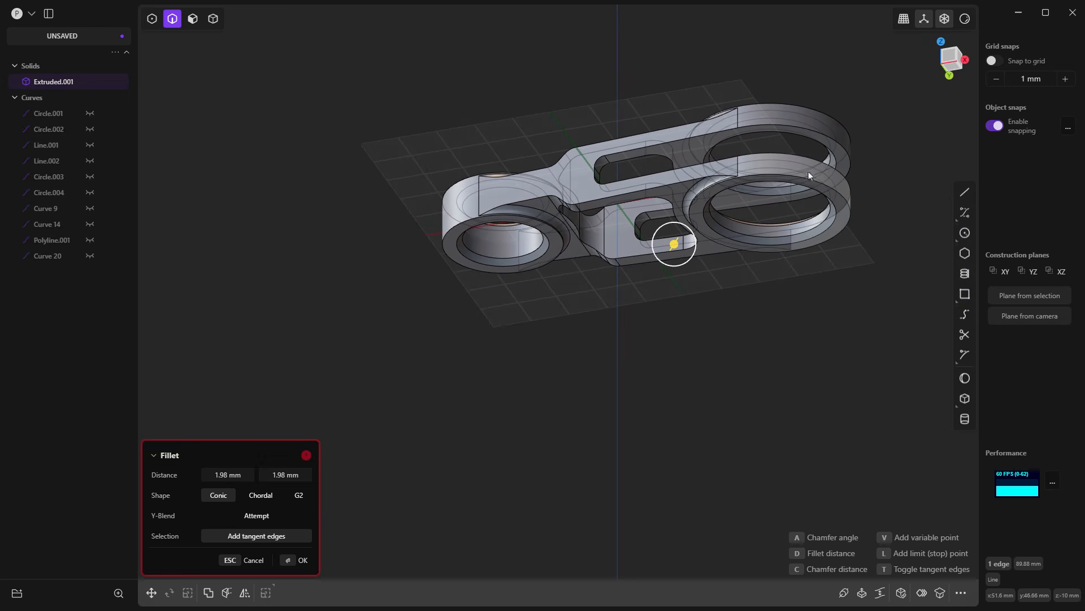
{"action": "scroll", "coordinate": [735, 186], "scroll_direction": "up", "scroll_amount": 2}
{"action": "scroll", "coordinate": [714, 201], "scroll_direction": "up", "scroll_amount": 3}
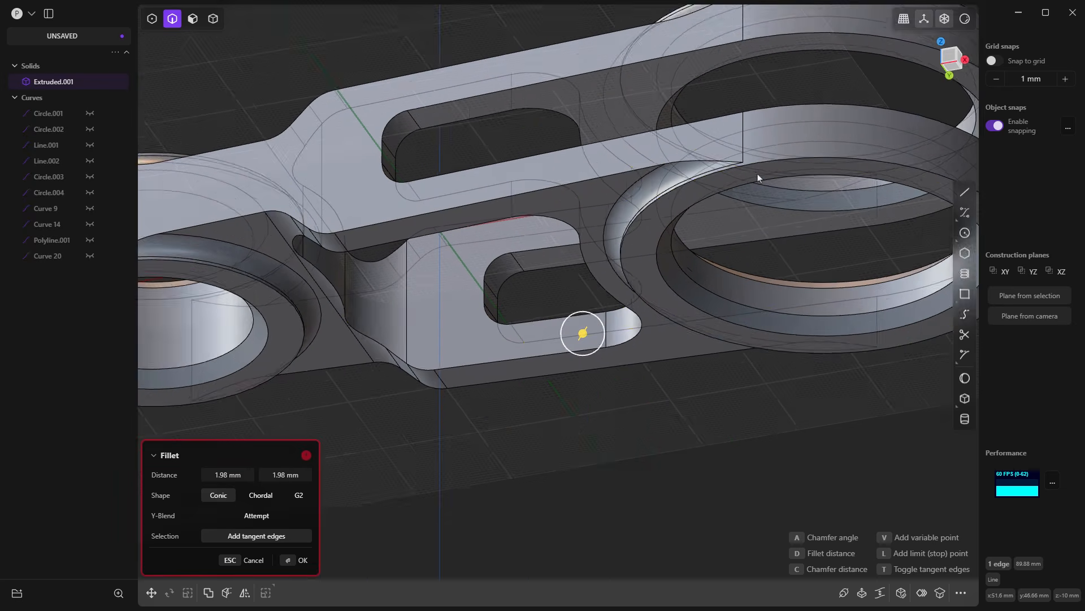
{"action": "scroll", "coordinate": [756, 219], "scroll_direction": "down", "scroll_amount": 3}
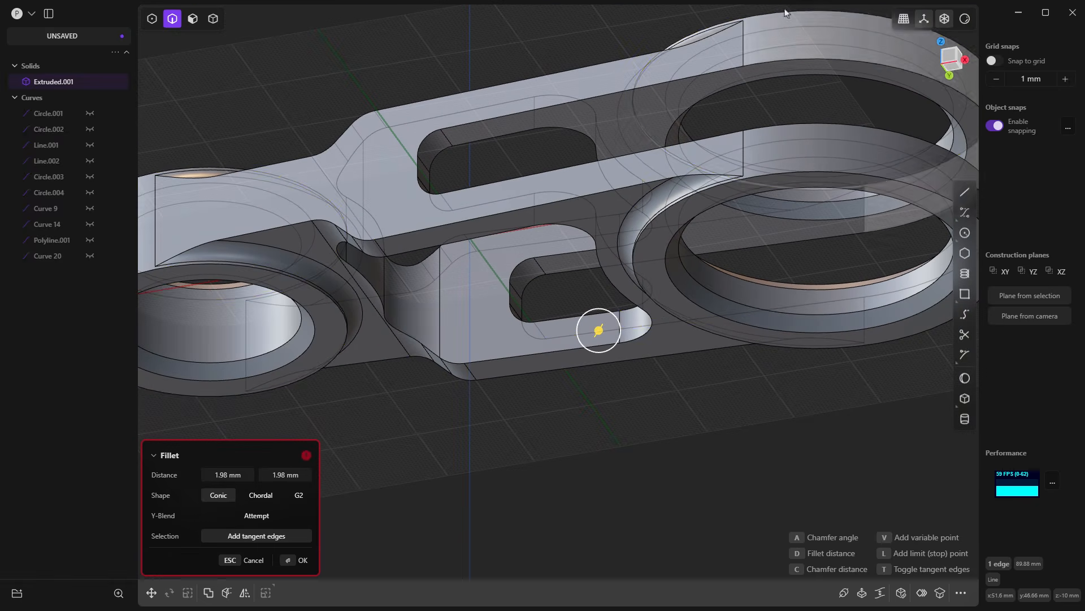
Step: Leave the large eyes' raised rims out of the fillet and apply it to the selected arm and small-eye edges
{"action": "middle_click_drag", "start_coordinate": [686, 132], "coordinate": [679, 203]}
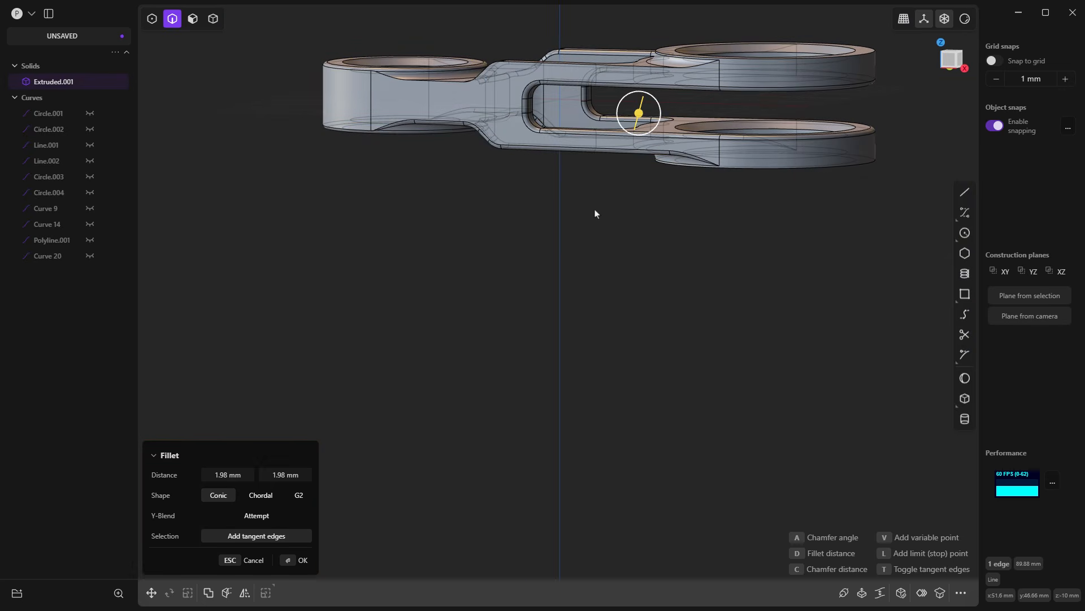
{"action": "middle_click_drag", "start_coordinate": [595, 213], "coordinate": [545, 252]}
{"action": "key", "text": "Return"}
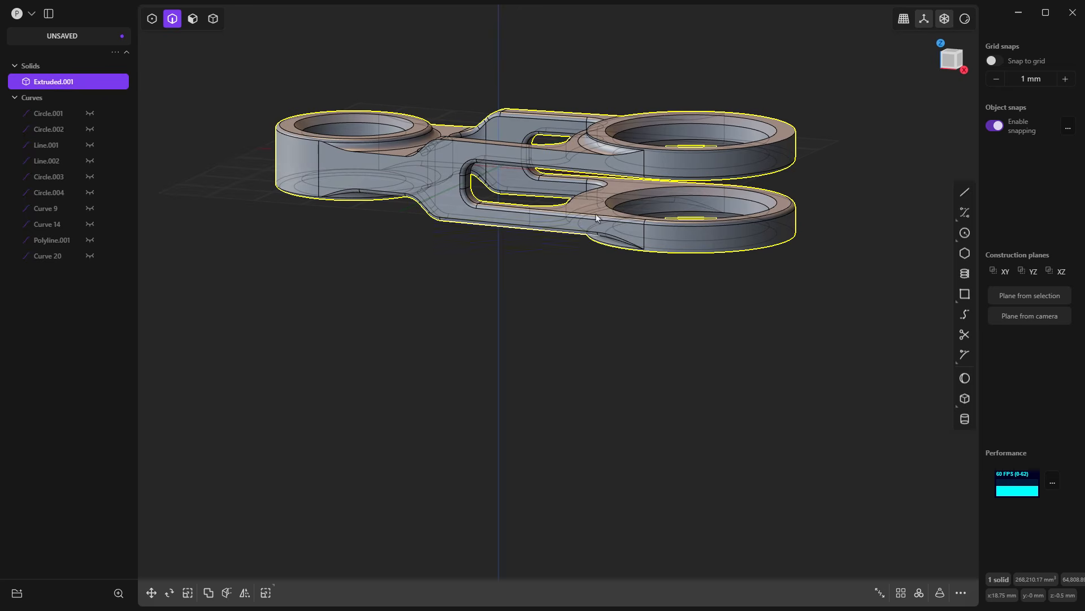
Step: Fillet the upper outer edge of the upper arm by about 1.99 mm, leaving out the large eye's raised rim
{"action": "scroll", "coordinate": [716, 165], "scroll_direction": "up", "scroll_amount": 10}
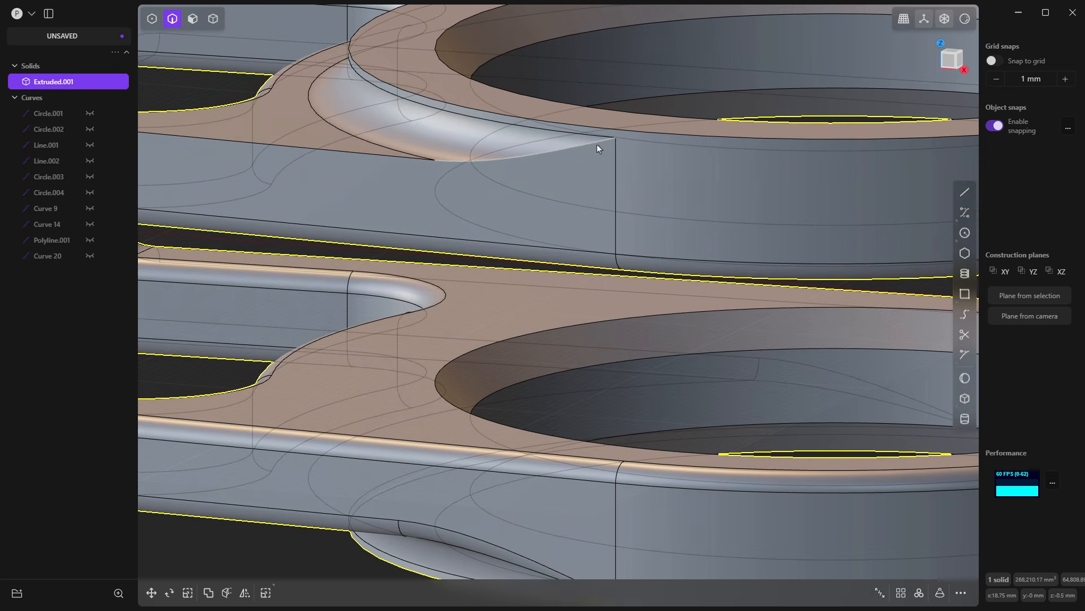
{"action": "scroll", "coordinate": [597, 148], "scroll_direction": "down", "scroll_amount": 3}
{"action": "left_click", "coordinate": [384, 150]}
{"action": "key", "text": "f"}
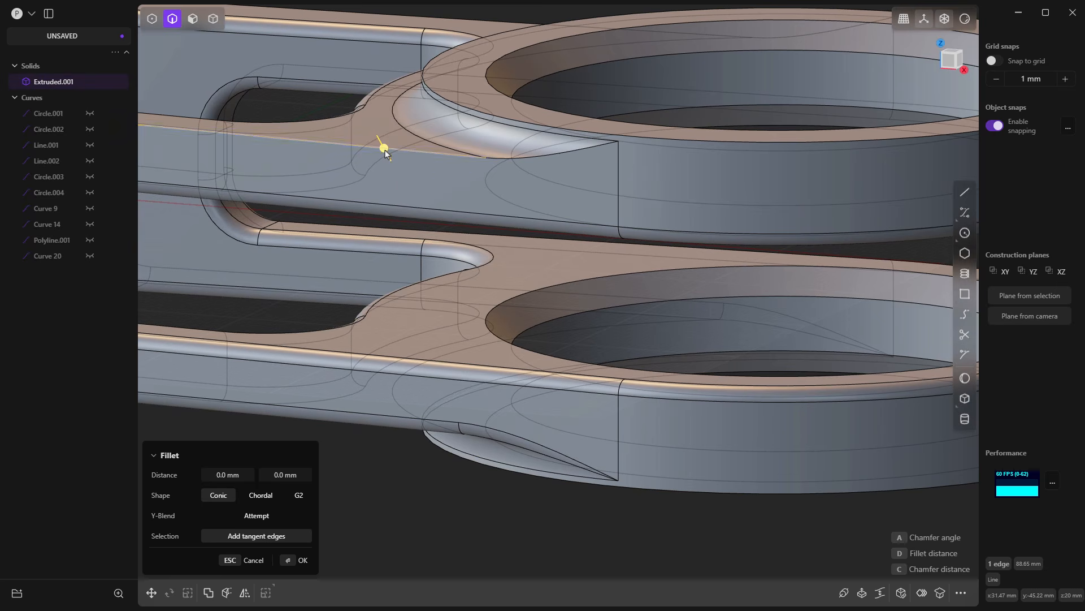
{"action": "left_click_drag", "start_coordinate": [385, 152], "coordinate": [384, 142]}
{"action": "left_click", "coordinate": [601, 135], "text": "shift"}
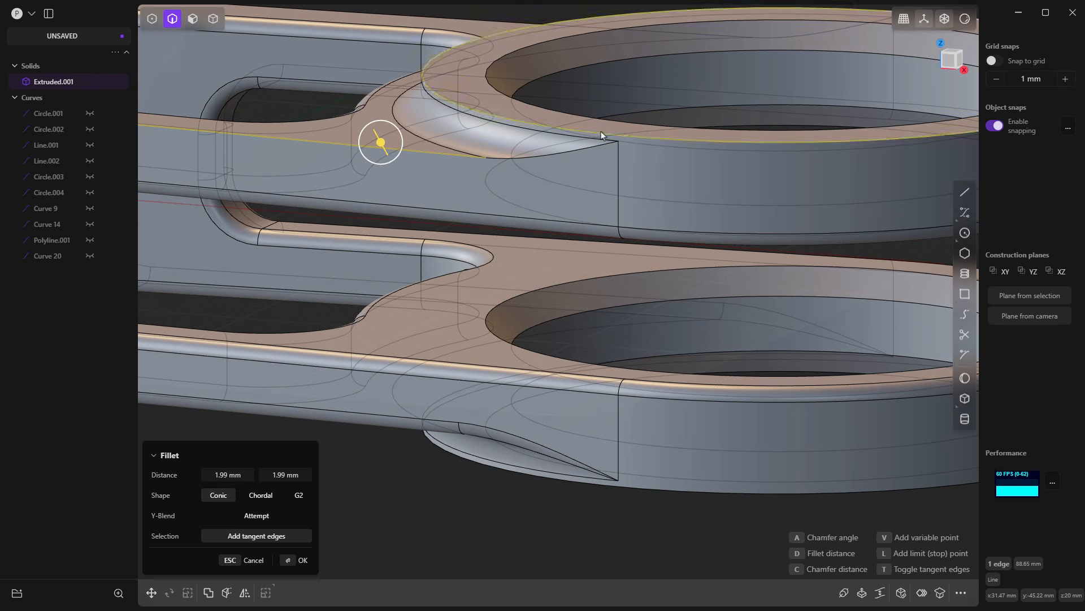
{"action": "left_click", "coordinate": [609, 134], "text": "ctrl"}
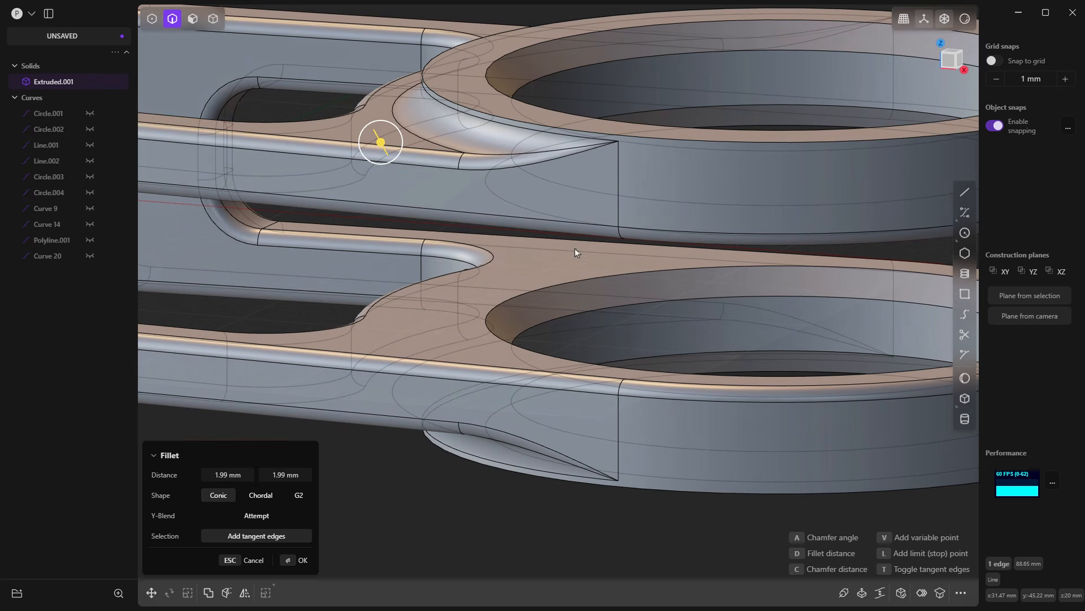
Step: Fillet the raised outer rims of the upper and lower large eyes by about 3.15 mm, and apply it
{"action": "left_click", "coordinate": [557, 129]}
{"action": "left_click_drag", "start_coordinate": [557, 129], "coordinate": [552, 111]}
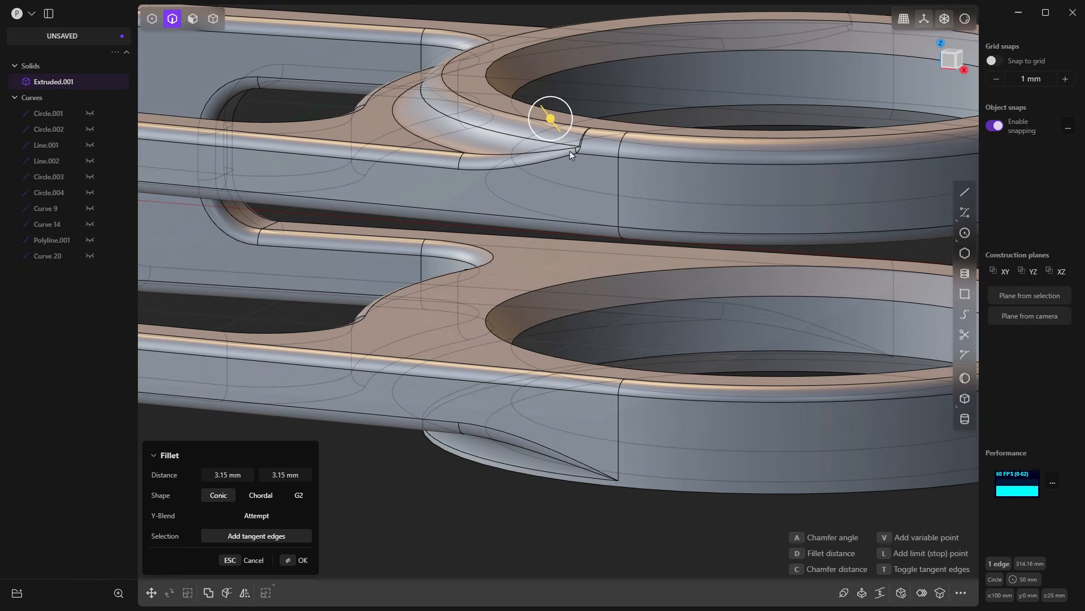
{"action": "key", "text": "ctrl"}
{"action": "left_click", "coordinate": [638, 486], "text": "ctrl"}
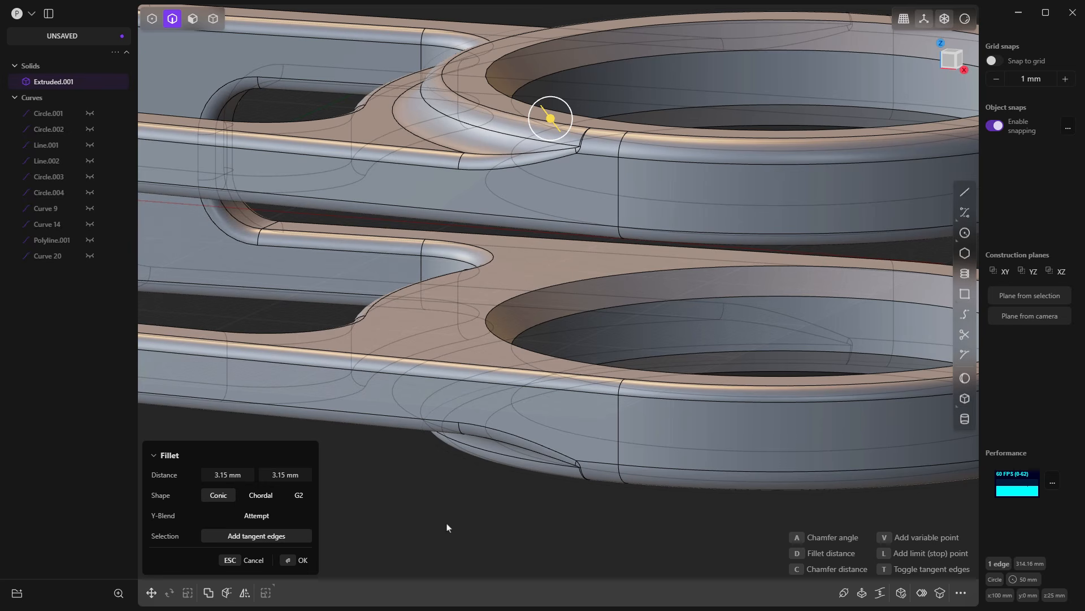
{"action": "key", "text": "Return"}
Step: Deselect the finished link and turn off the X-ray display
{"action": "scroll", "coordinate": [446, 527], "scroll_direction": "down", "scroll_amount": 10}
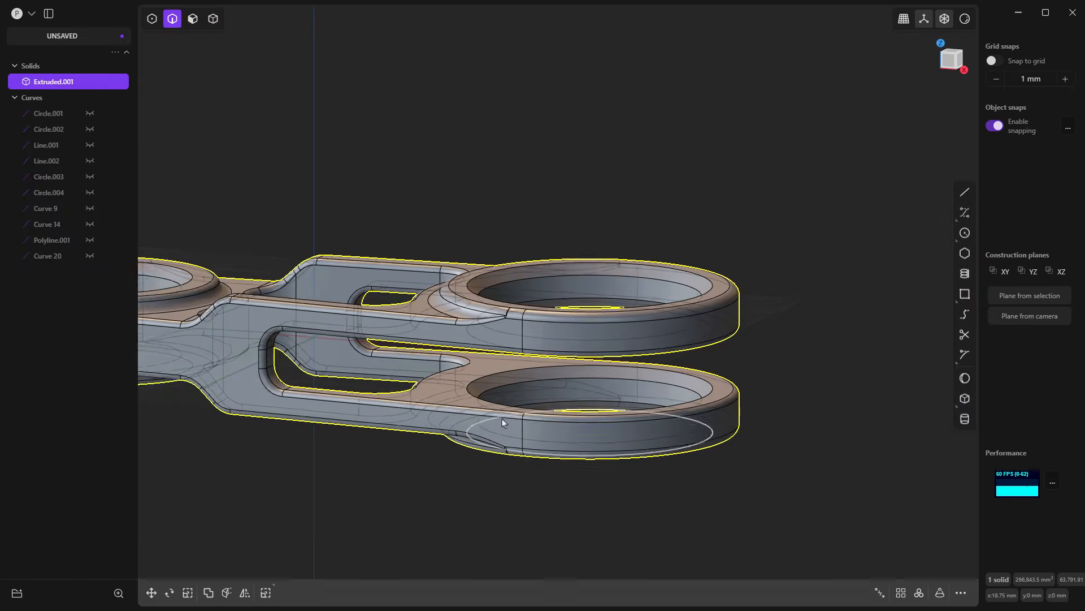
{"action": "middle_click_drag", "start_coordinate": [520, 422], "coordinate": [566, 379]}
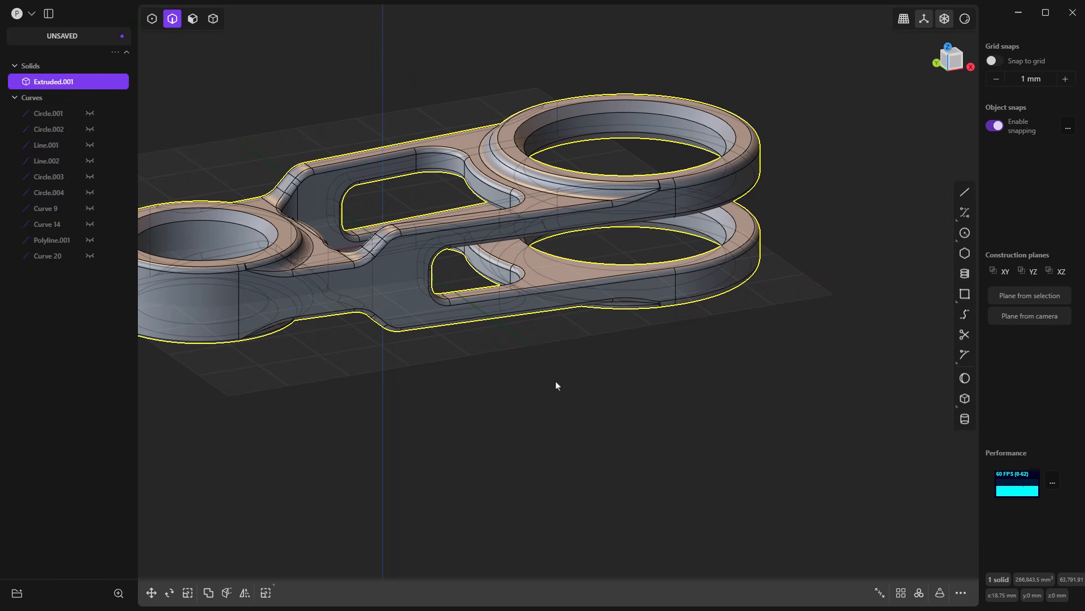
{"action": "left_click", "coordinate": [550, 402]}
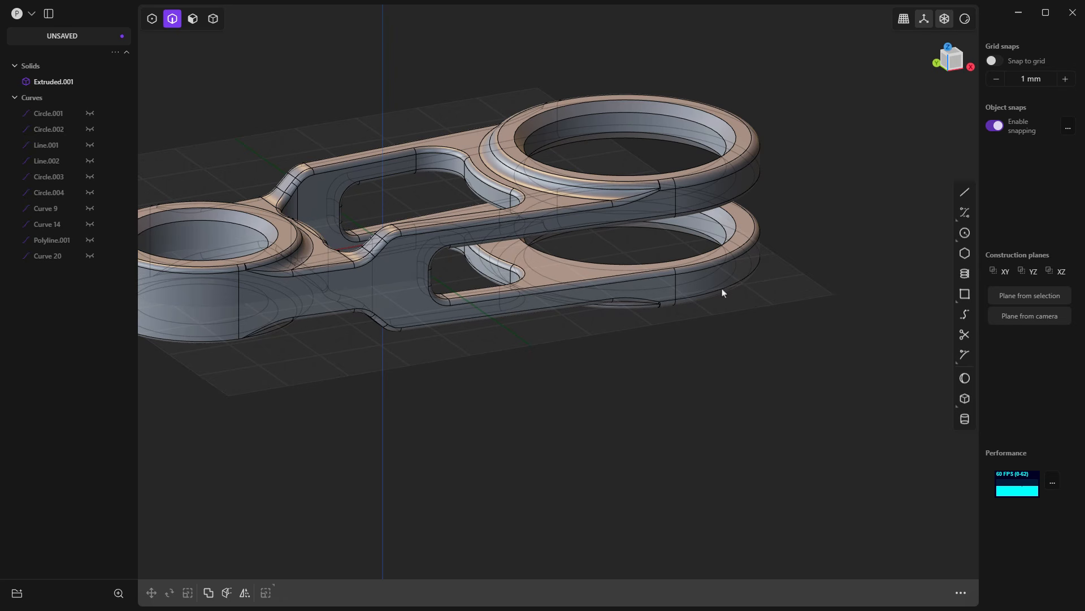
{"action": "left_click", "coordinate": [944, 20]}
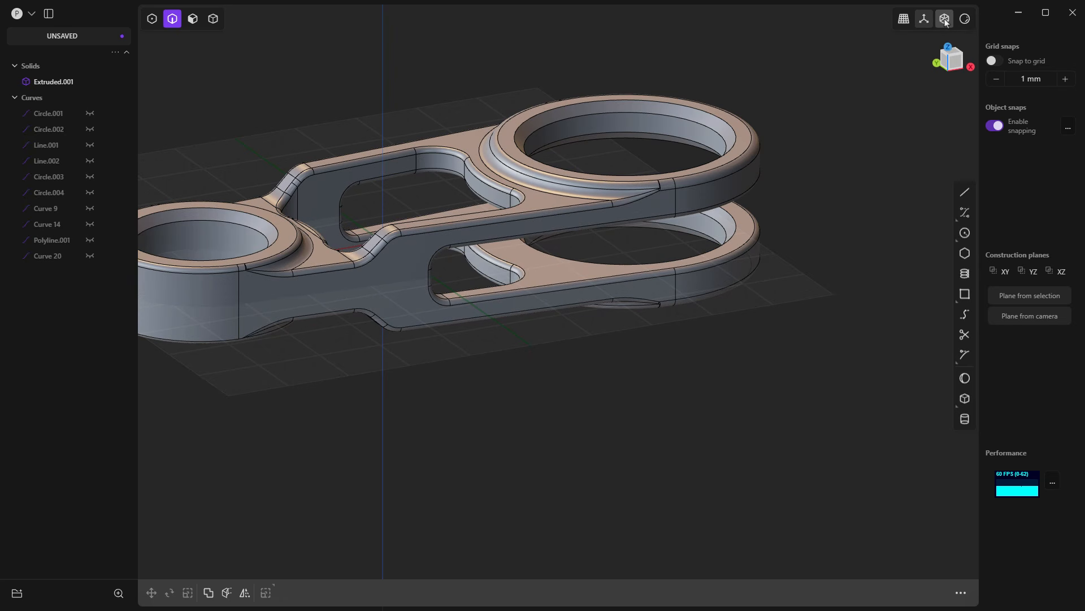
Step: Hide the model's edges in the viewport shading options
{"action": "middle_click_drag", "start_coordinate": [606, 253], "coordinate": [726, 247], "text": "shift"}
{"action": "left_click", "coordinate": [965, 19]}
{"action": "left_click", "coordinate": [965, 20]}
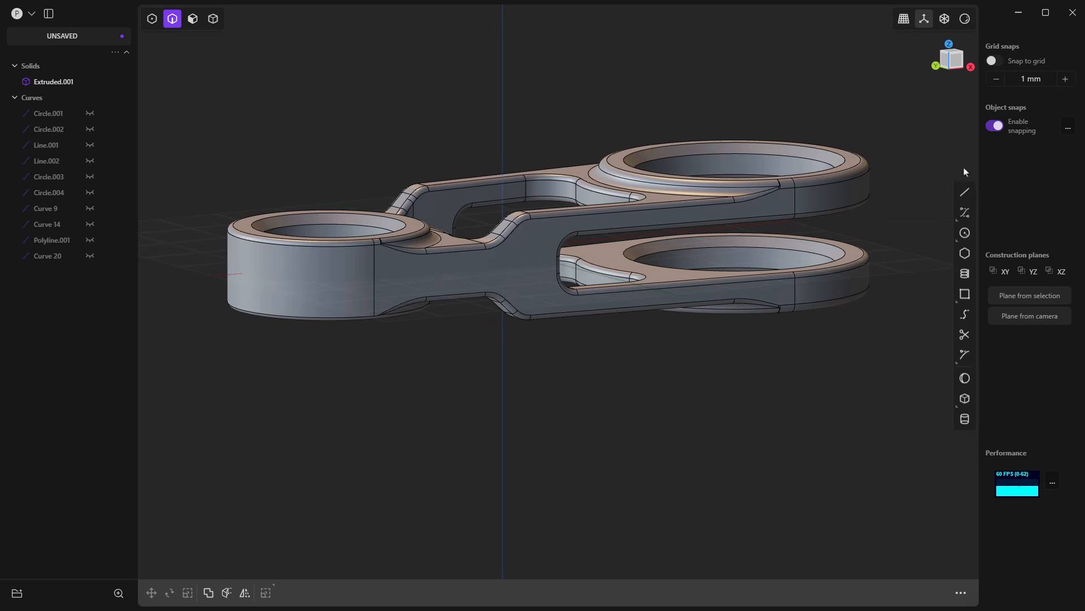
{"action": "left_click", "coordinate": [966, 20]}
{"action": "left_click", "coordinate": [910, 202]}
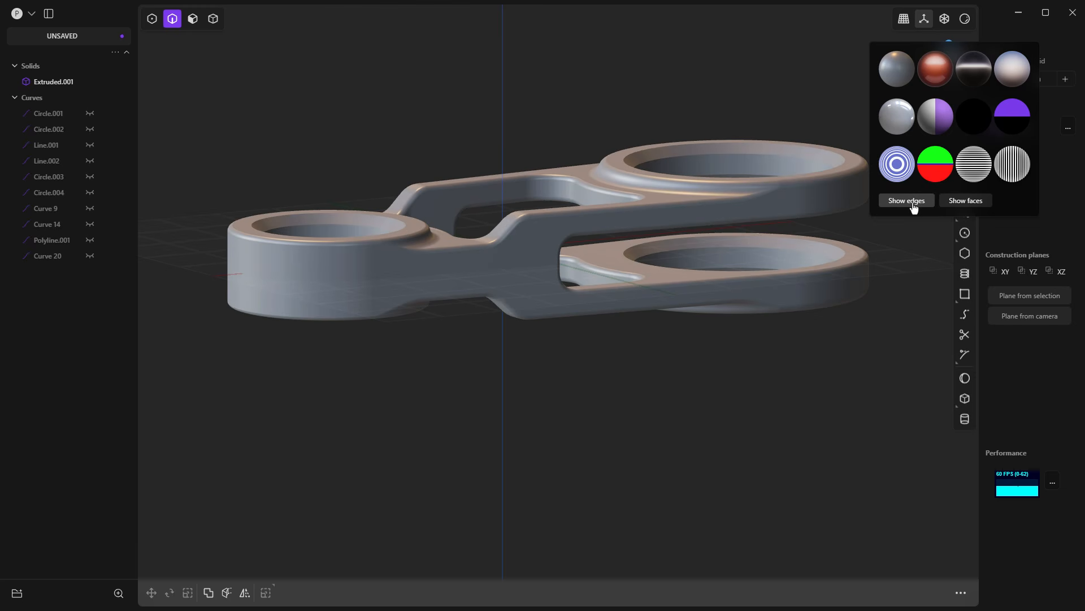
Step: Apply the pale blue-and-beige matcap to the viewport and inspect the shaded link from several angles
{"action": "left_click", "coordinate": [1022, 75]}
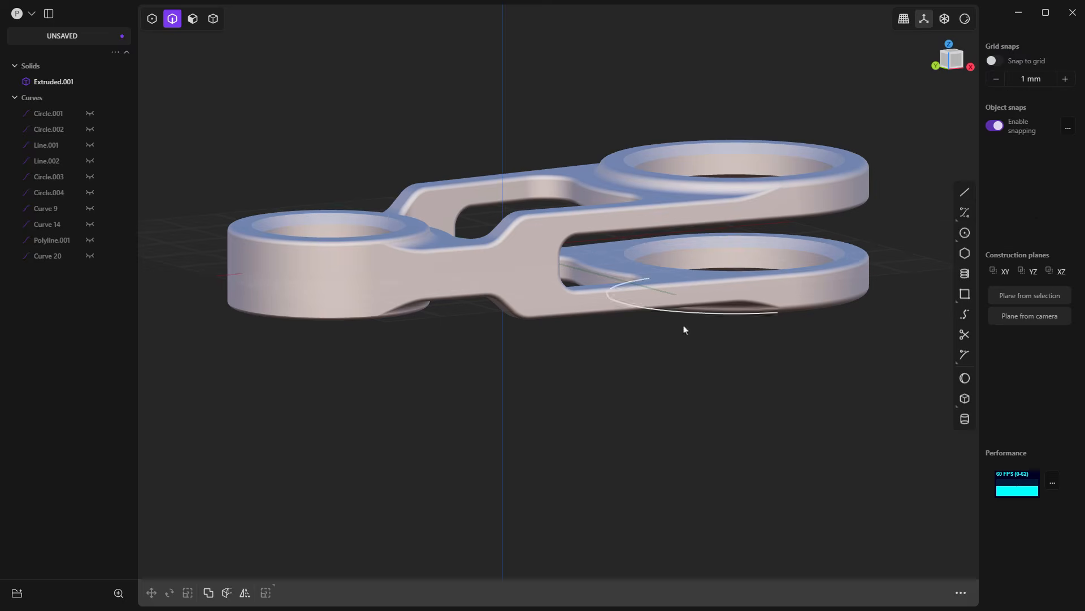
{"action": "middle_click_drag", "start_coordinate": [684, 327], "coordinate": [741, 379]}
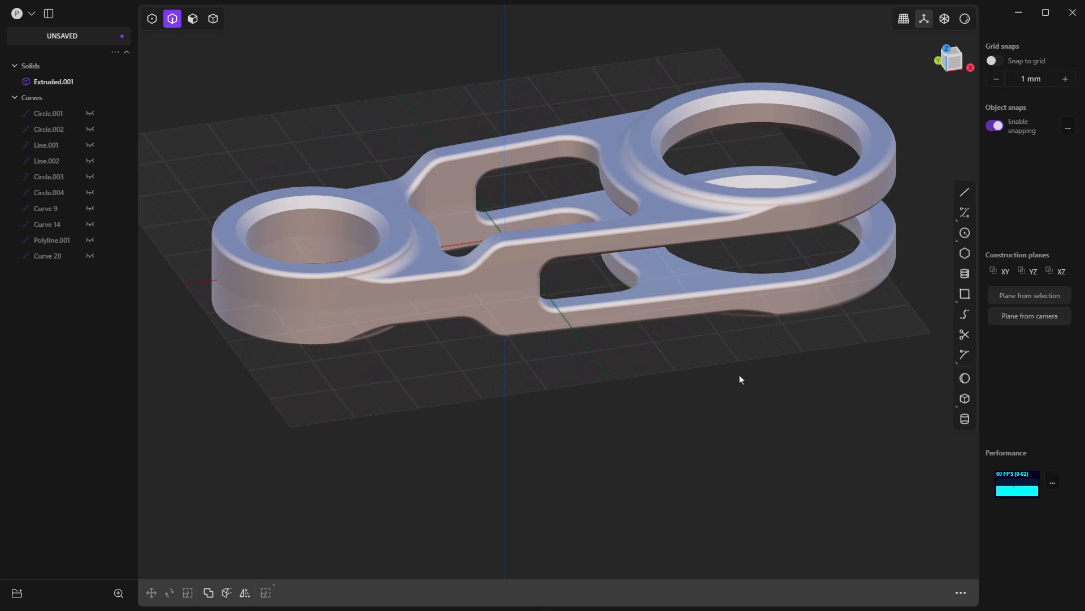
{"action": "middle_click_drag", "start_coordinate": [766, 199], "coordinate": [684, 277]}
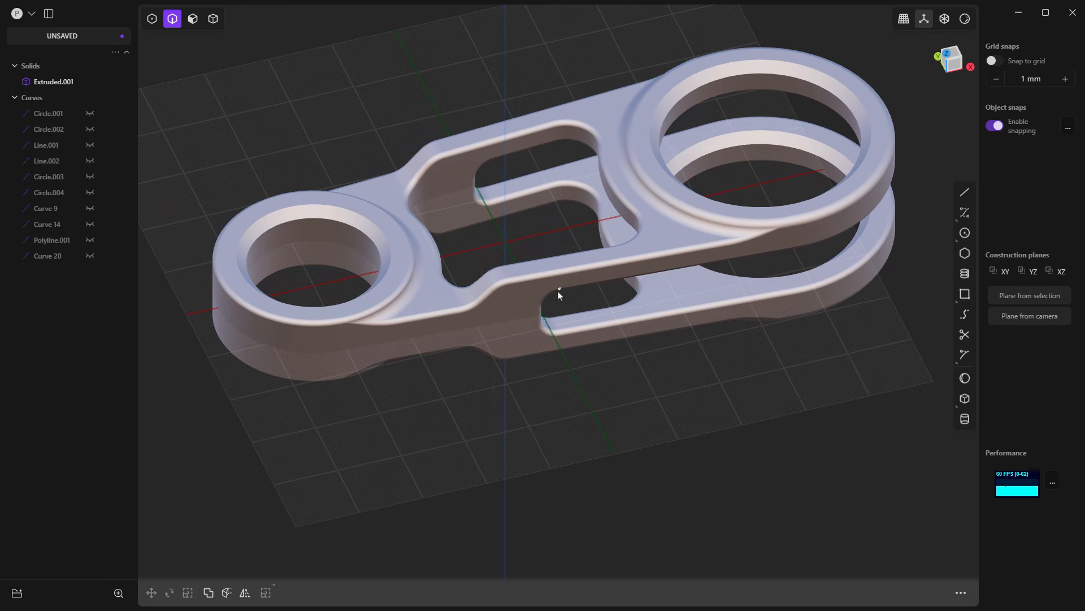
{"action": "scroll", "coordinate": [555, 296], "scroll_direction": "down", "scroll_amount": 3}
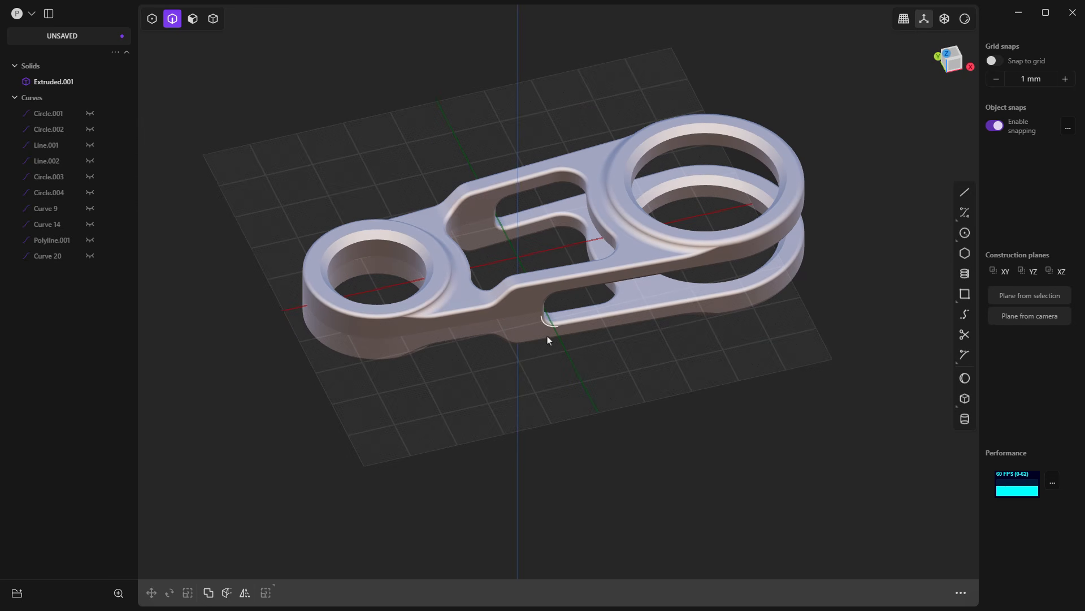
Step: Switch the viewport to perspective projection, clear the accidental edge selection, and enable all four selection modes
{"action": "left_click", "coordinate": [903, 20]}
{"action": "left_click_drag", "start_coordinate": [662, 282], "coordinate": [685, 320]}
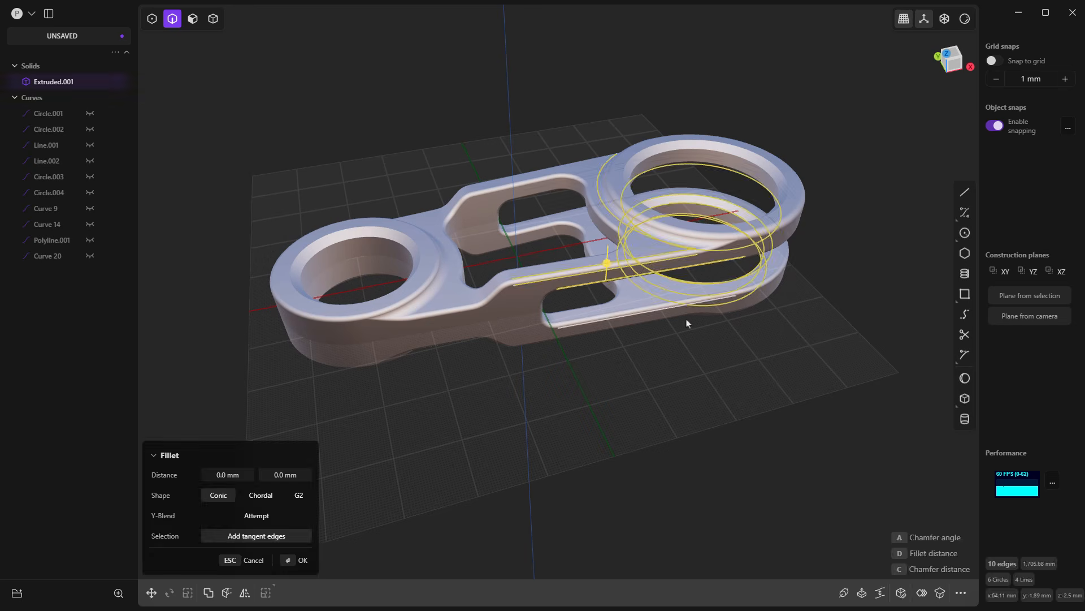
{"action": "left_click", "coordinate": [693, 371]}
{"action": "middle_click_drag", "start_coordinate": [693, 372], "coordinate": [693, 357]}
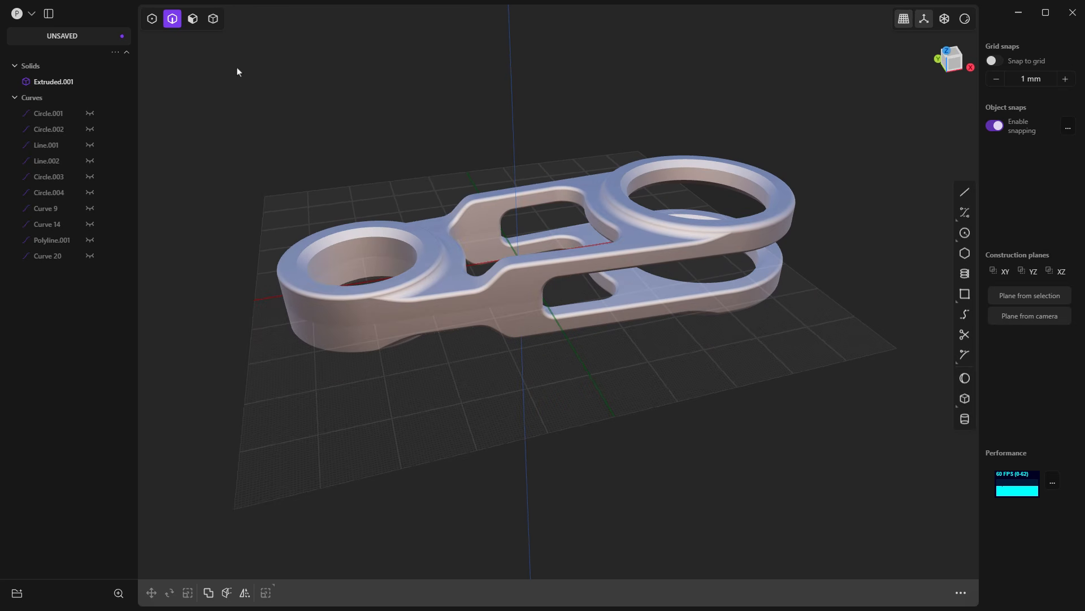
{"action": "key", "text": "5"}
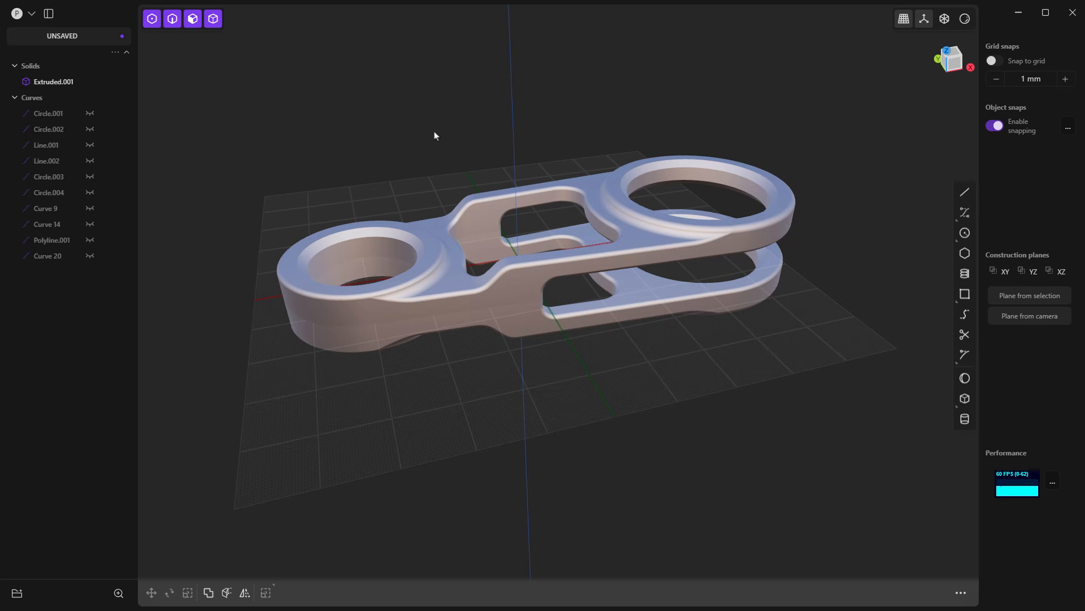
{"action": "middle_click_drag", "start_coordinate": [542, 136], "coordinate": [561, 113]}
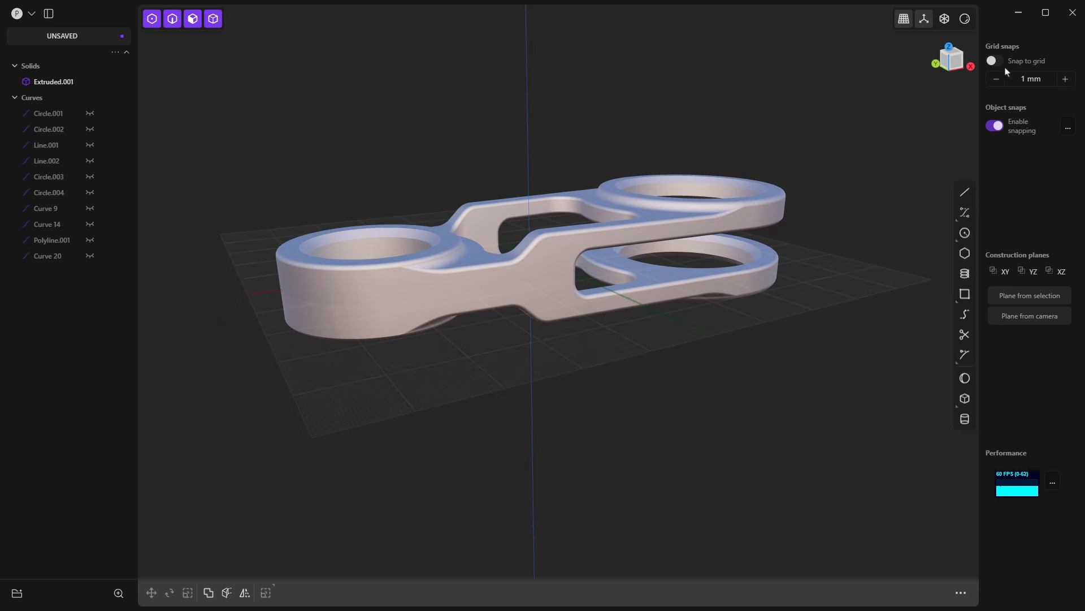
Step: Apply the glossy red matcap to the model and hide the viewport overlays such as the grid and axes
{"action": "left_click", "coordinate": [965, 19]}
{"action": "left_click", "coordinate": [936, 64]}
{"action": "middle_click_drag", "start_coordinate": [734, 386], "coordinate": [726, 371]}
{"action": "left_click", "coordinate": [925, 23]}
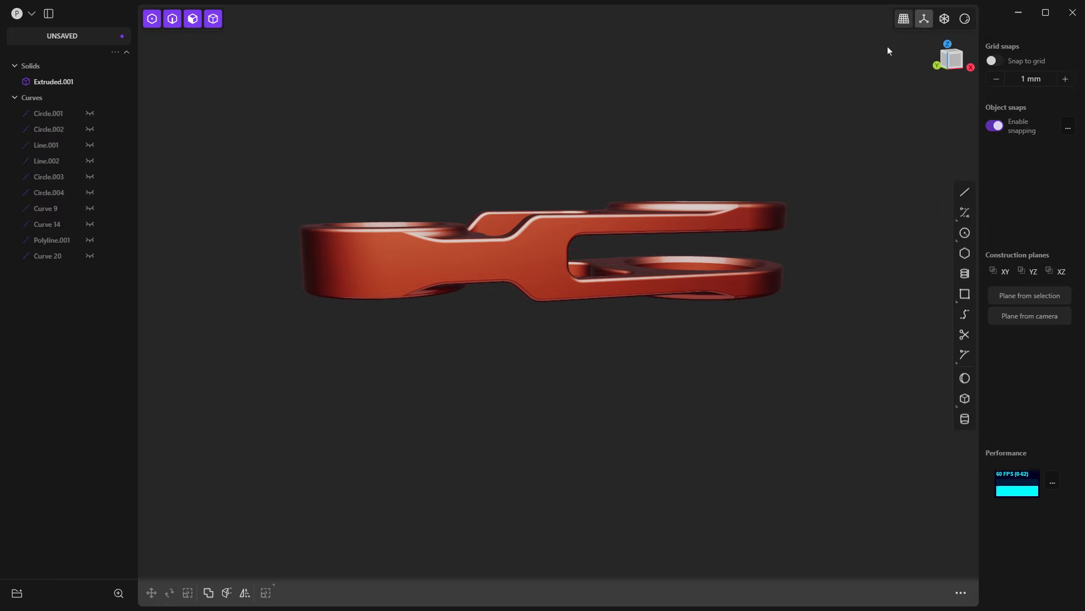
{"action": "mouse_move", "coordinate": [635, 198]}
{"action": "middle_mouse_down"}
{"action": "mouse_move", "coordinate": [647, 333]}
{"action": "mouse_move", "coordinate": [634, 211]}
{"action": "middle_mouse_up"}
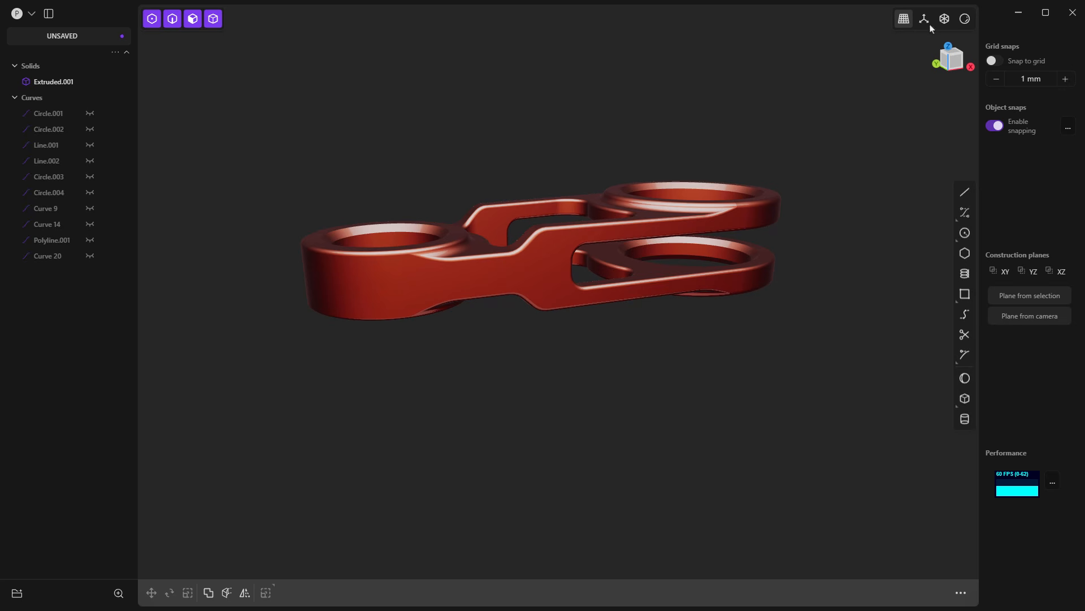
Step: Show the model's edges again and change the shading to the pale blue-and-beige matcap
{"action": "left_click", "coordinate": [965, 18]}
{"action": "left_click", "coordinate": [910, 202]}
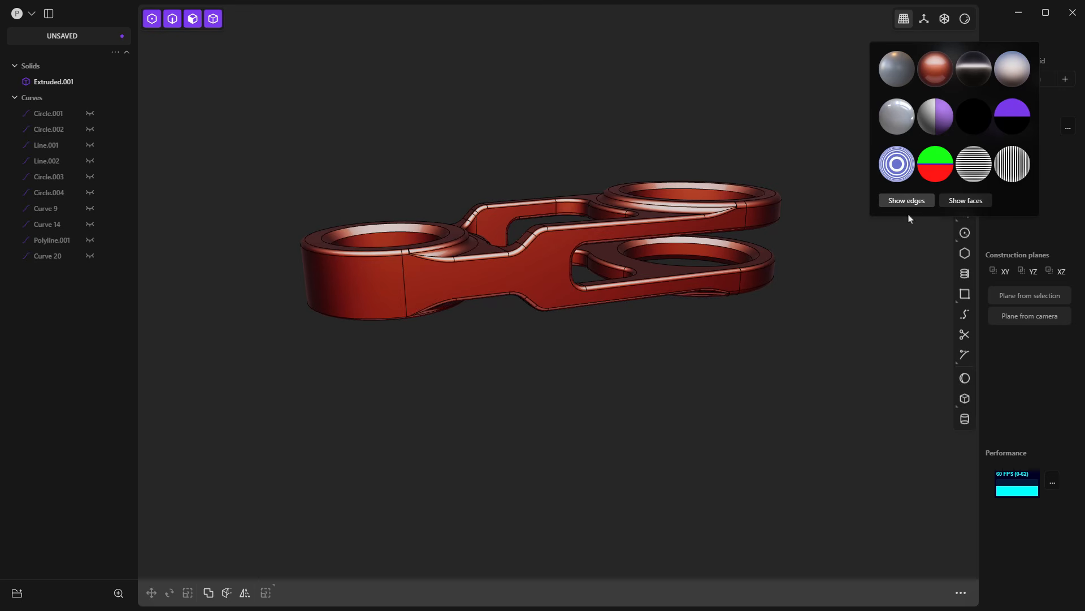
{"action": "left_click", "coordinate": [966, 19]}
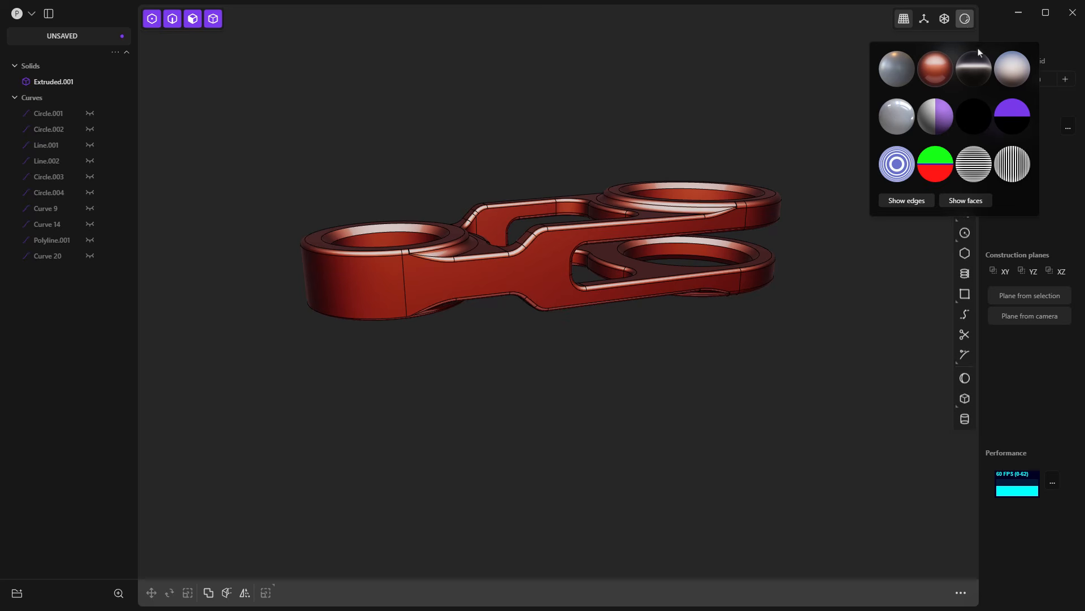
{"action": "left_click", "coordinate": [1012, 69]}
{"action": "right_click_drag", "start_coordinate": [594, 315], "coordinate": [595, 378]}
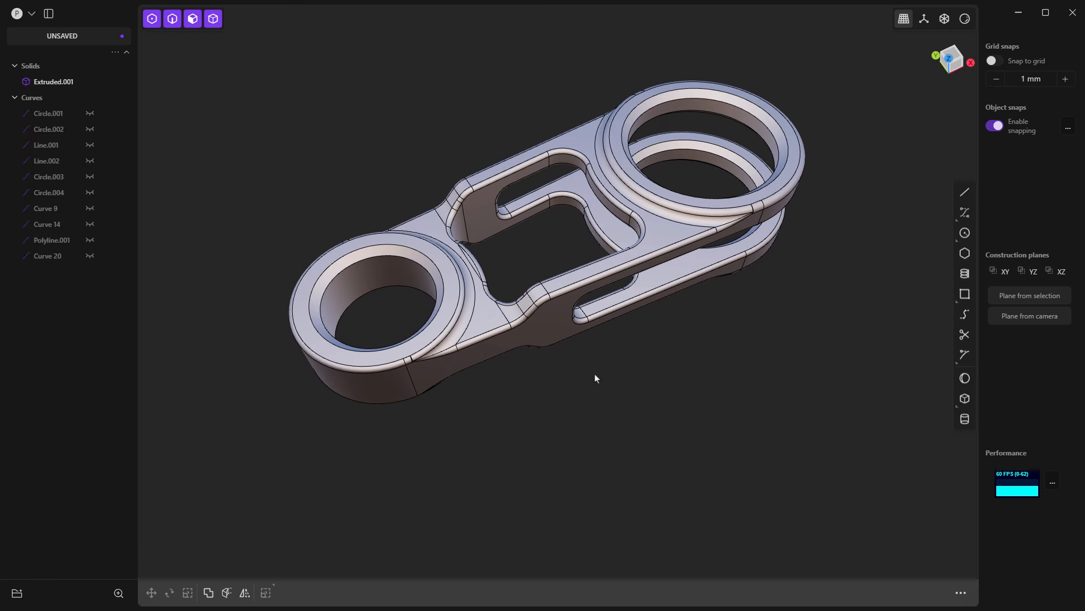
Step: Set the diameter of the small eye's cylindrical bore to 48.5 mm with a dimension
{"action": "left_click", "coordinate": [373, 281]}
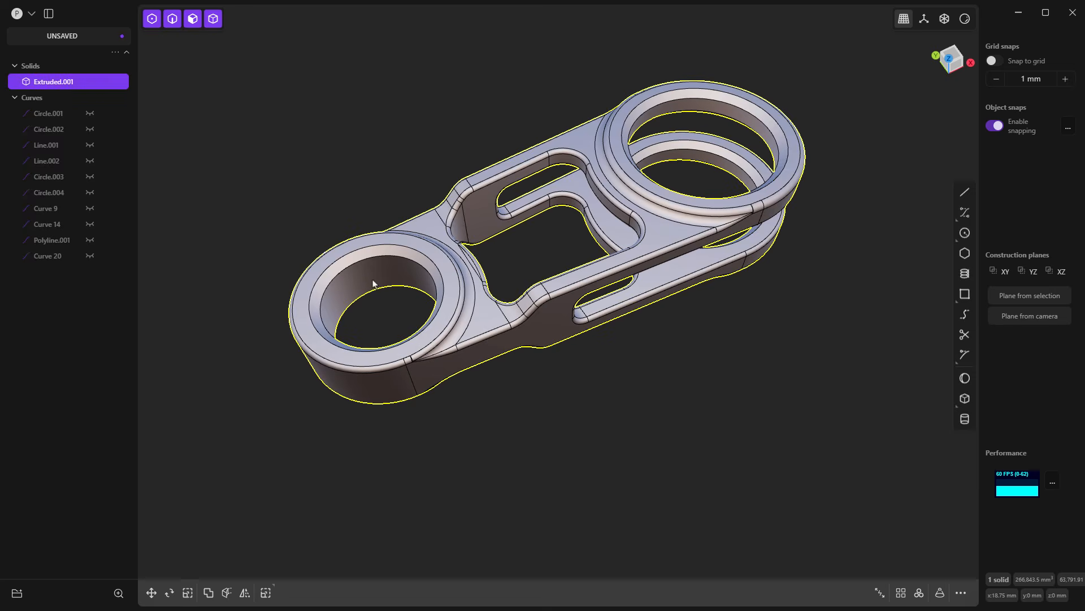
{"action": "left_click", "coordinate": [373, 278]}
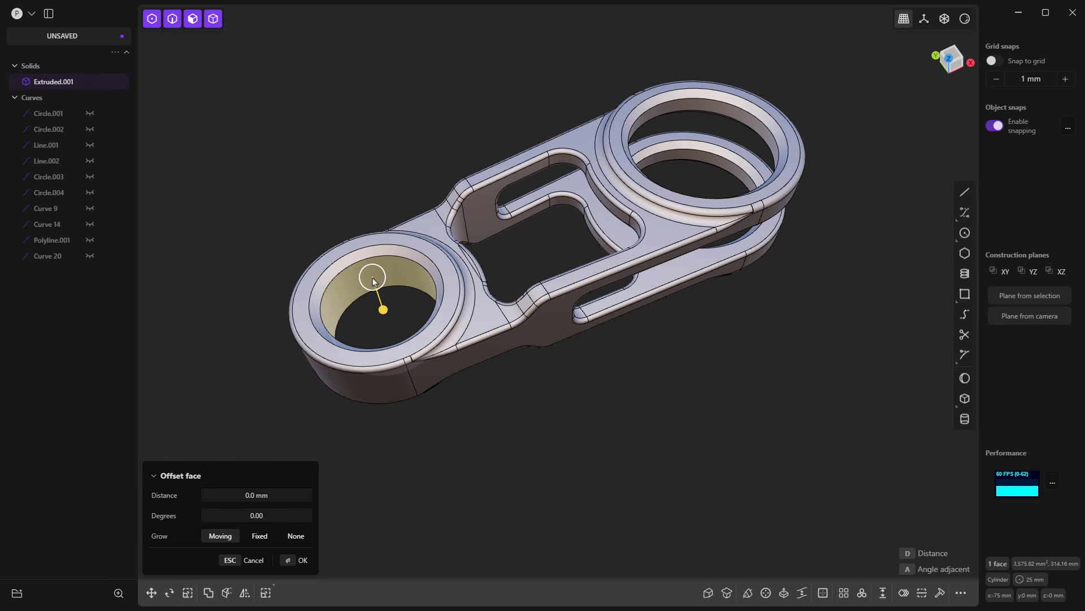
{"action": "key", "text": "equal"}
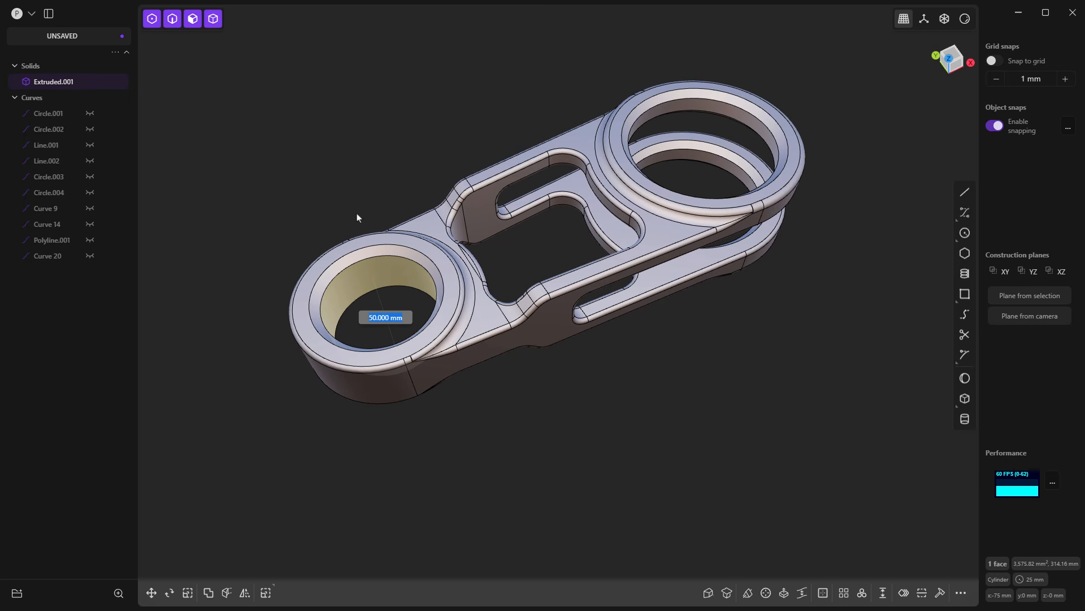
{"action": "type", "text": "48.5"}
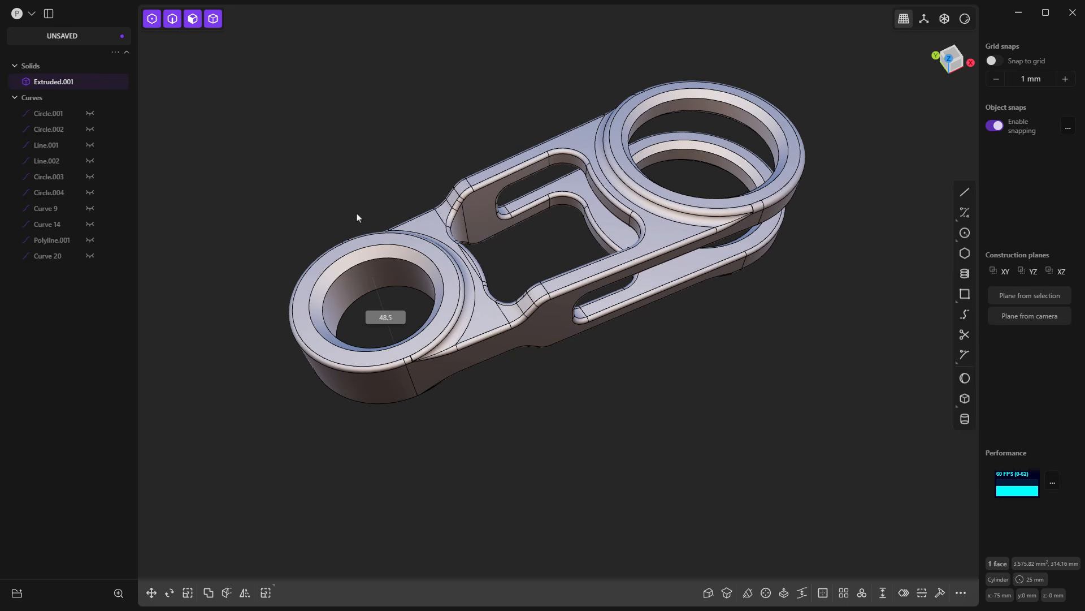
{"action": "key", "text": "Return"}
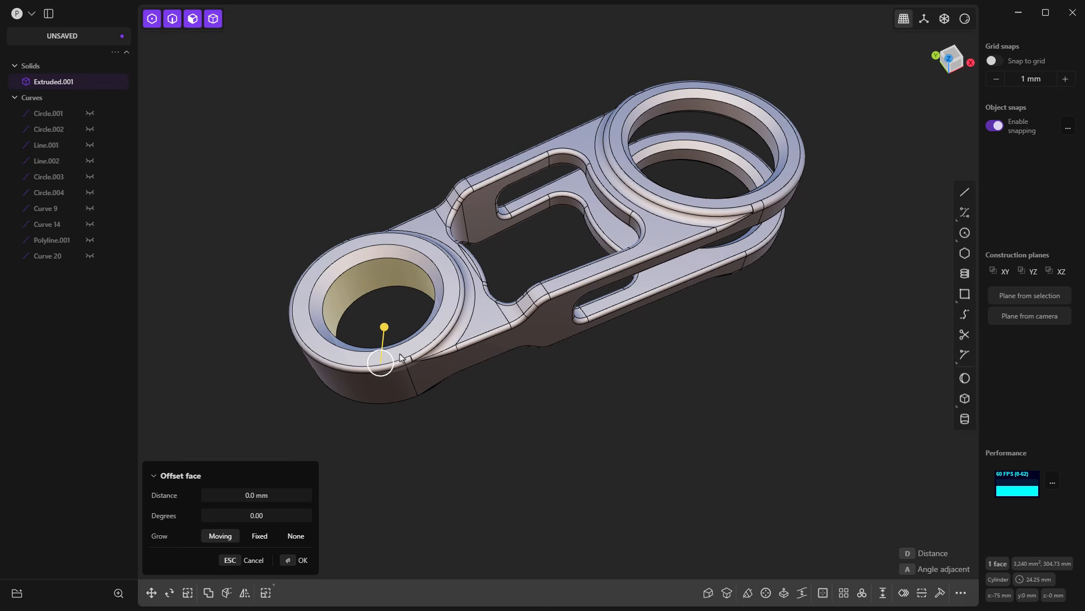
Step: Offset the small eye's bore face inward by about 0.33 mm and deselect it
{"action": "left_click_drag", "start_coordinate": [384, 331], "coordinate": [384, 331]}
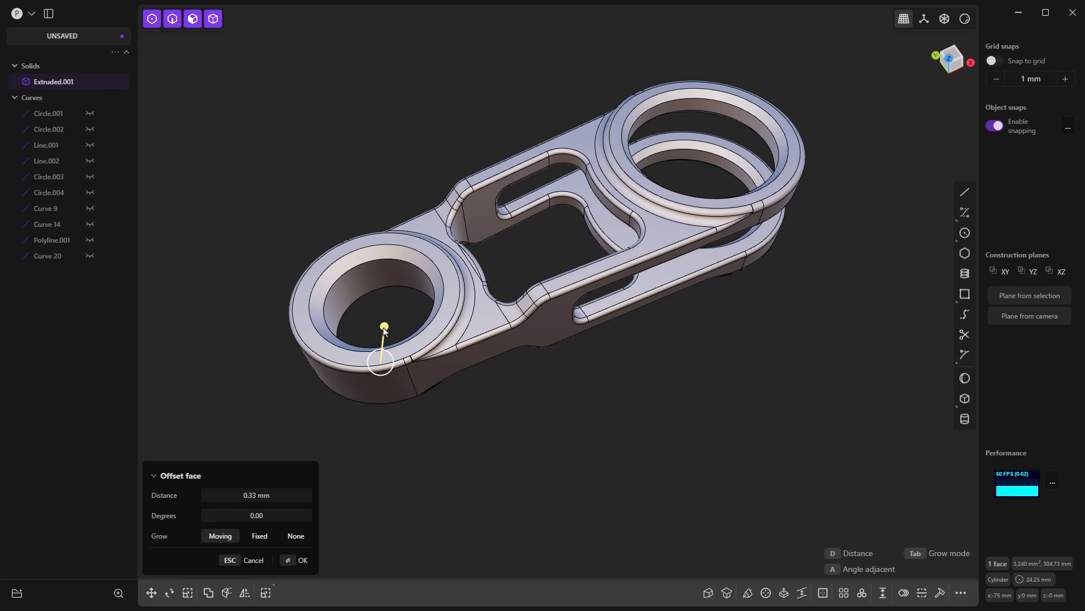
{"action": "right_click", "coordinate": [404, 305]}
{"action": "left_click", "coordinate": [397, 309]}
Step: Dimension the small eye's bore face to a diameter of 50 mm and apply it
{"action": "left_click", "coordinate": [389, 281]}
{"action": "left_click", "coordinate": [389, 274]}
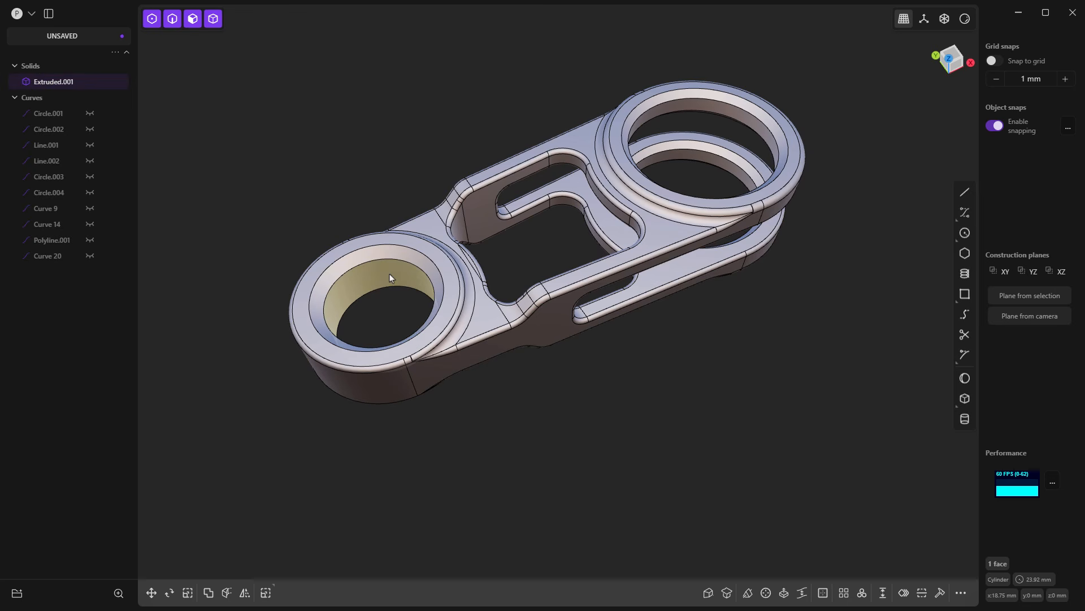
{"action": "key", "text": "o"}
{"action": "key", "text": "equal"}
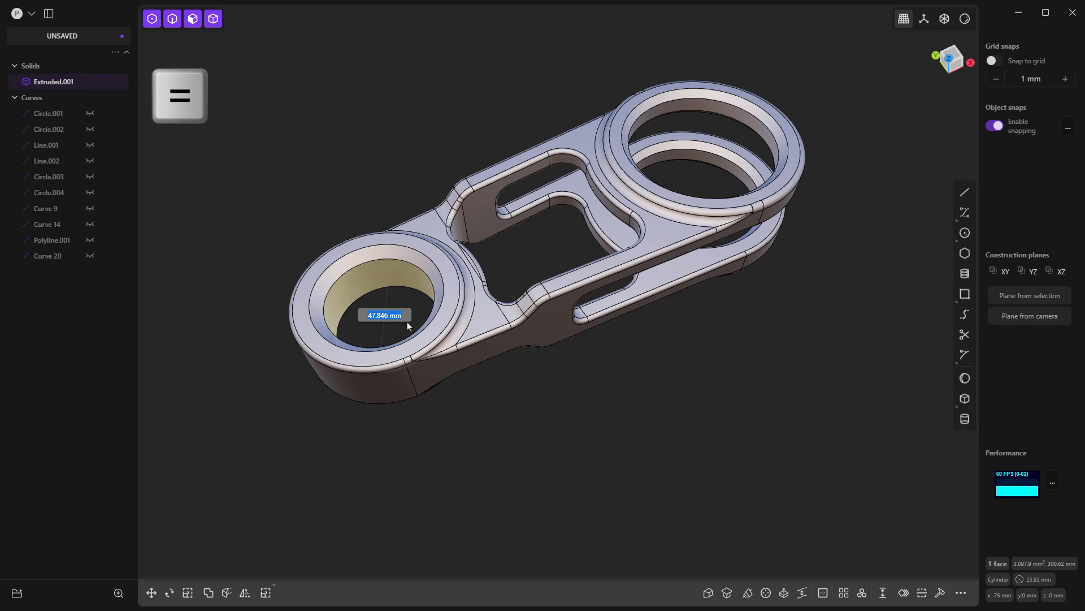
{"action": "type", "text": "50"}
{"action": "key", "text": "Return"}
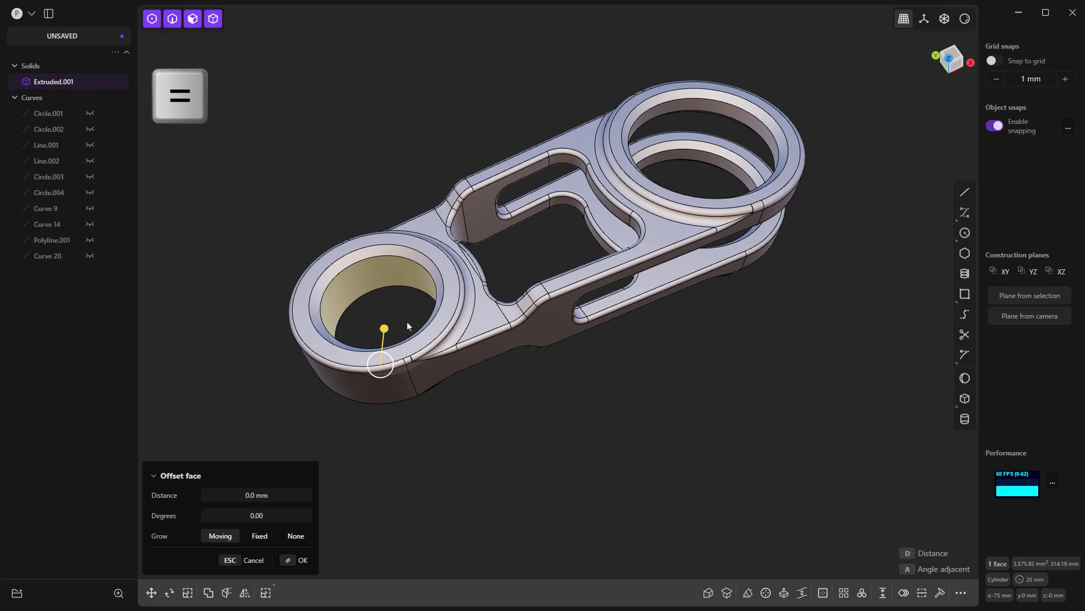
{"action": "key", "text": "Return"}
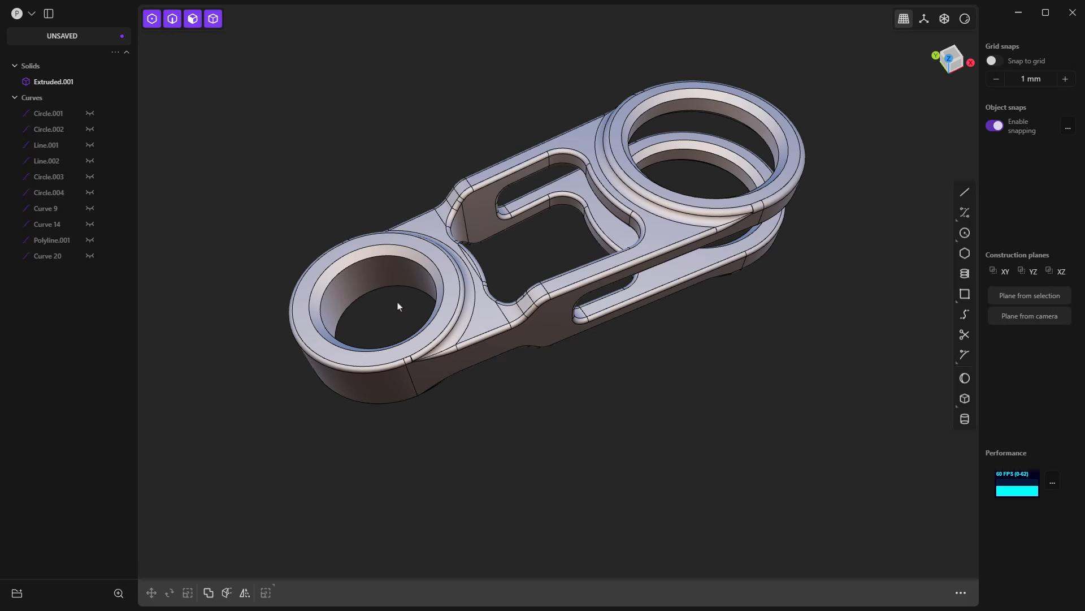
Step: Look up the Dimension and Measure commands in the command search
{"action": "type", "text": "fdim"}
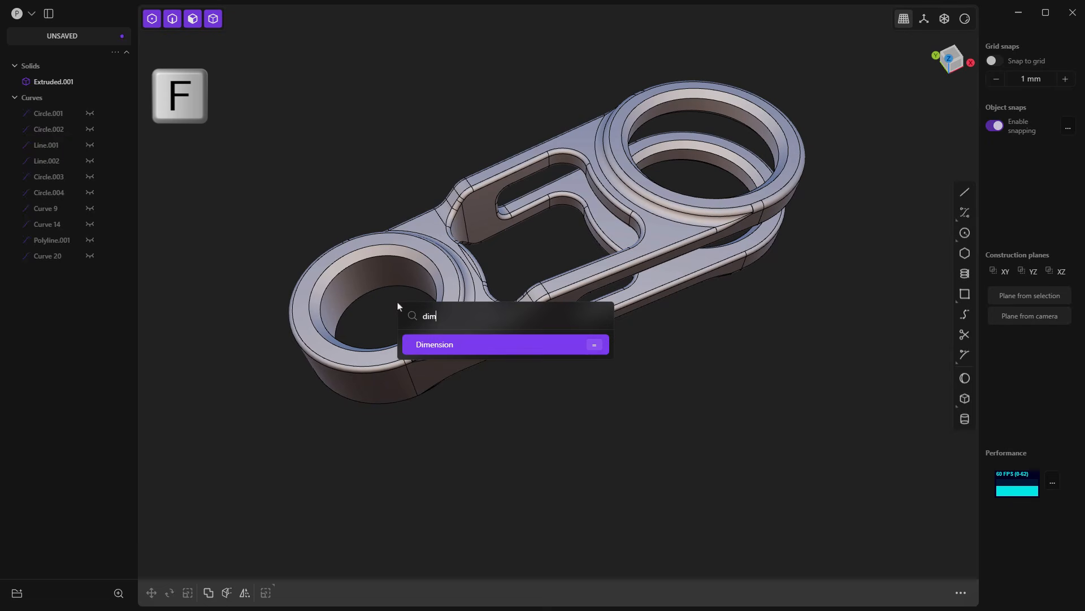
{"action": "key", "text": "BackSpace"}
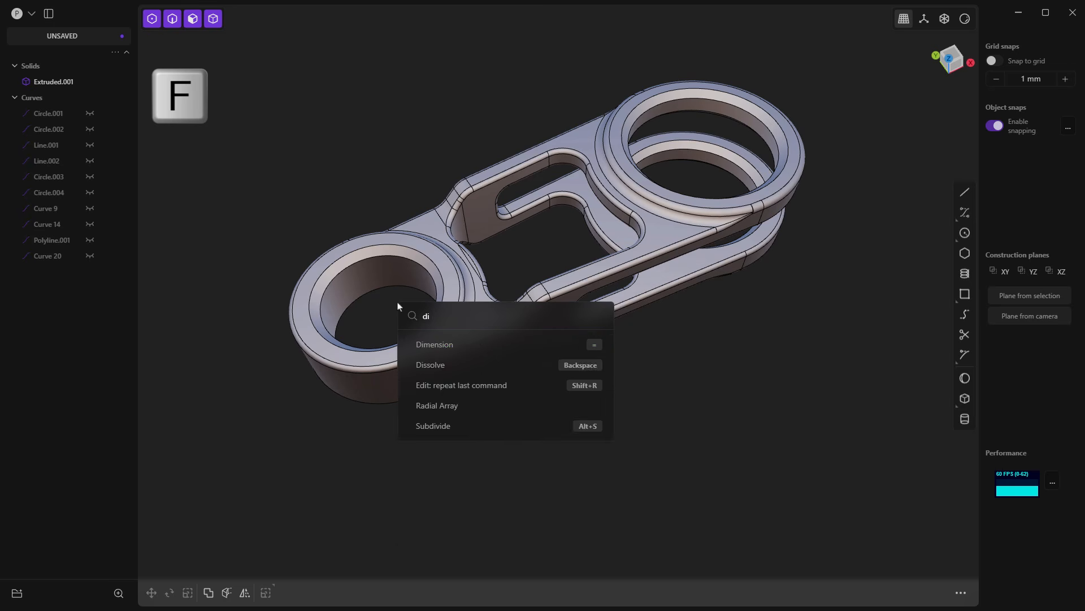
{"action": "key", "text": "BackSpace"}
{"action": "key", "text": "BackSpace"}
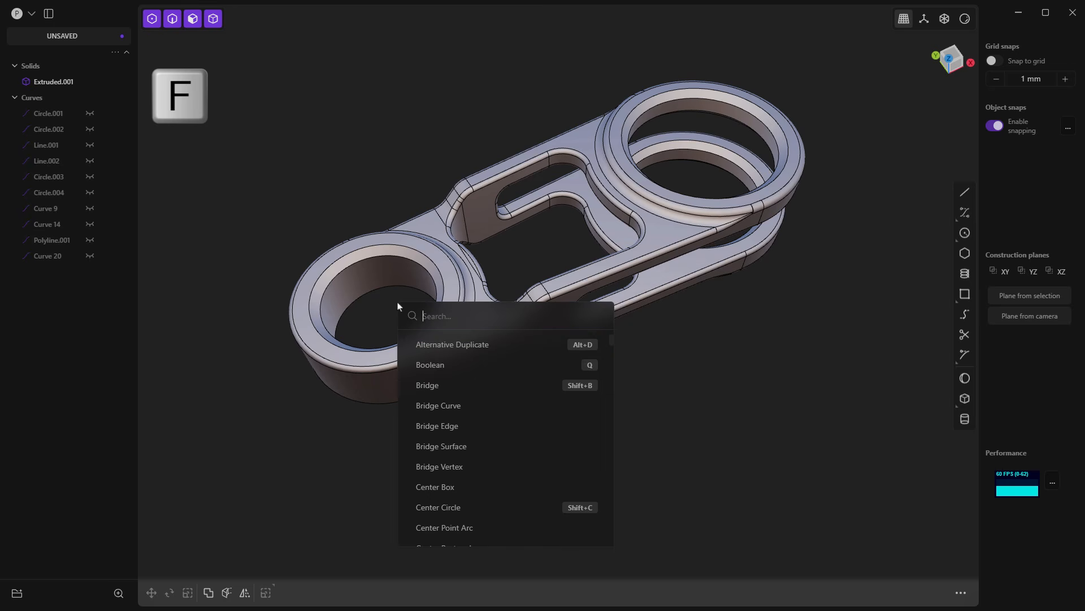
{"action": "type", "text": "meas"}
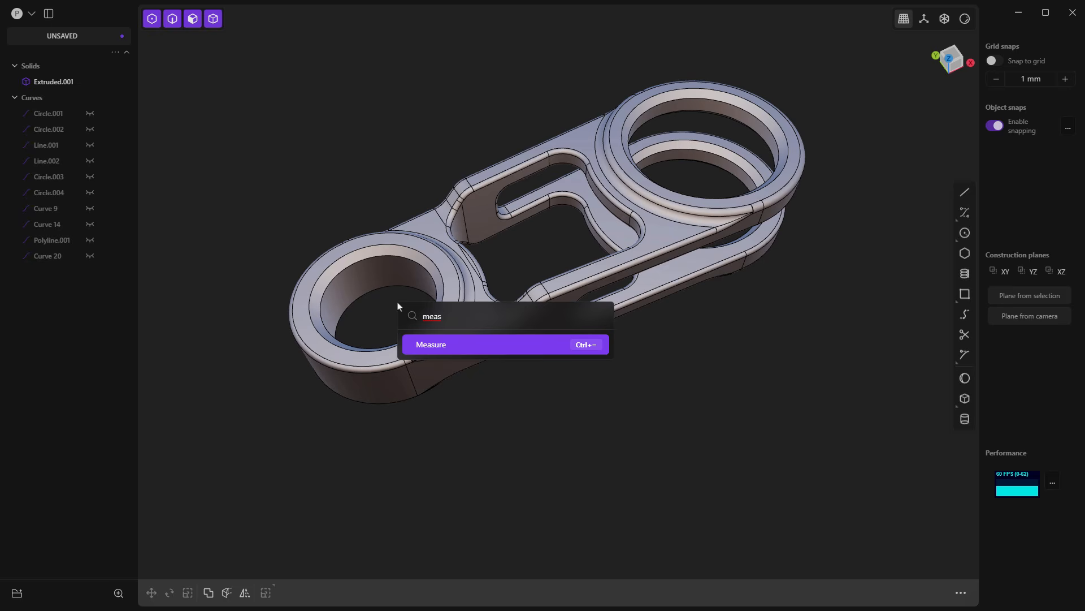
{"action": "key", "text": "Return"}
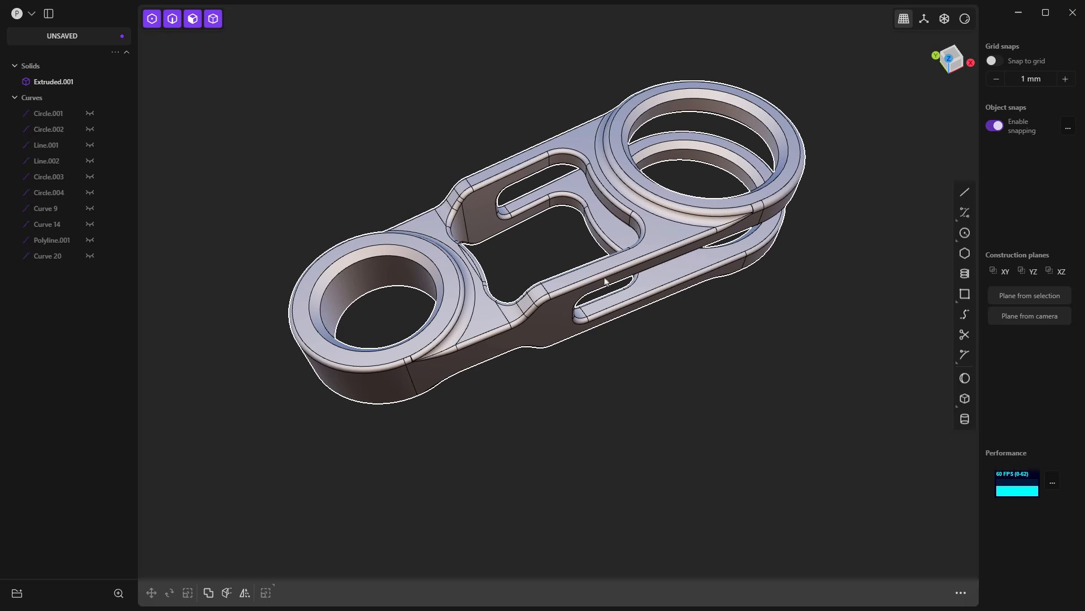
Step: Draw a box of about 31.33 by 31.33 by 31.9 mm in the free space beside the link
{"action": "left_click", "coordinate": [965, 398]}
{"action": "left_click", "coordinate": [625, 407]}
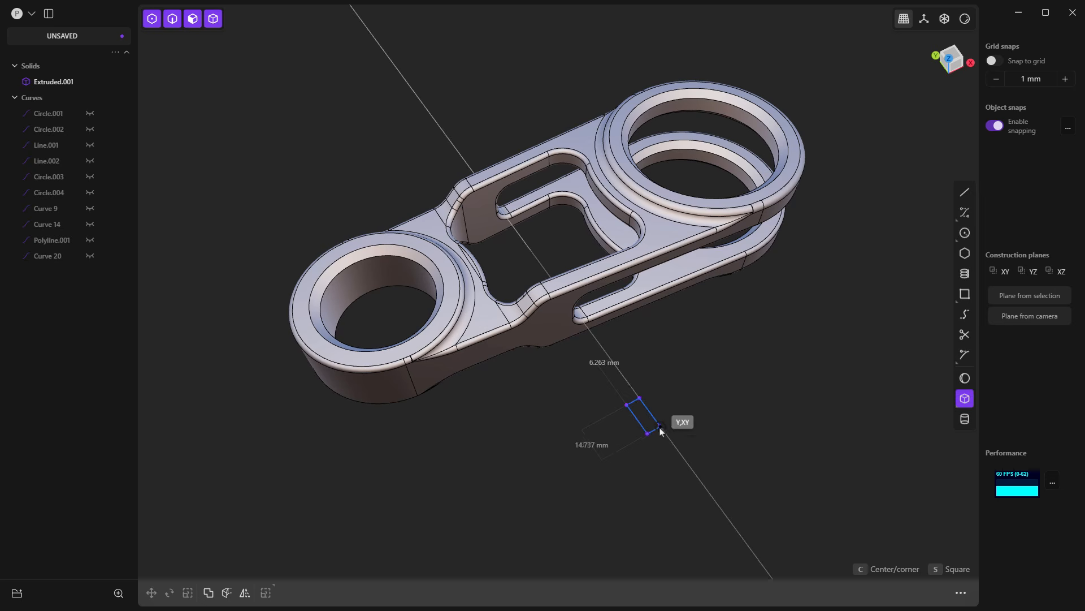
{"action": "left_click", "coordinate": [726, 433]}
{"action": "left_click", "coordinate": [740, 389]}
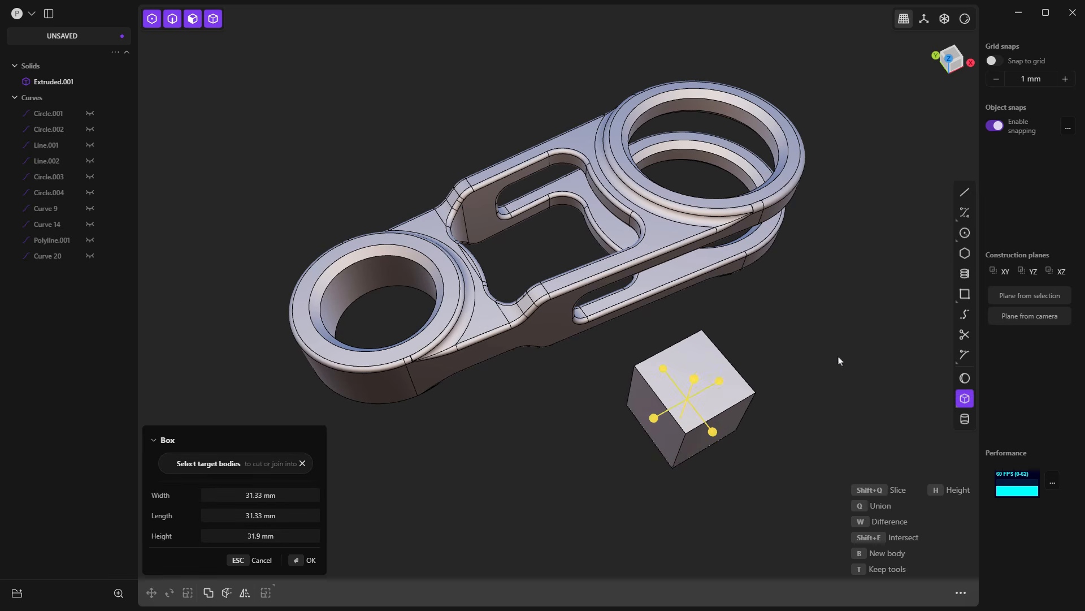
Step: Add a raised box of about 15.66 by 15.66 mm from the first box's top-face centre to its corner, joined to it
{"action": "left_click", "coordinate": [965, 398]}
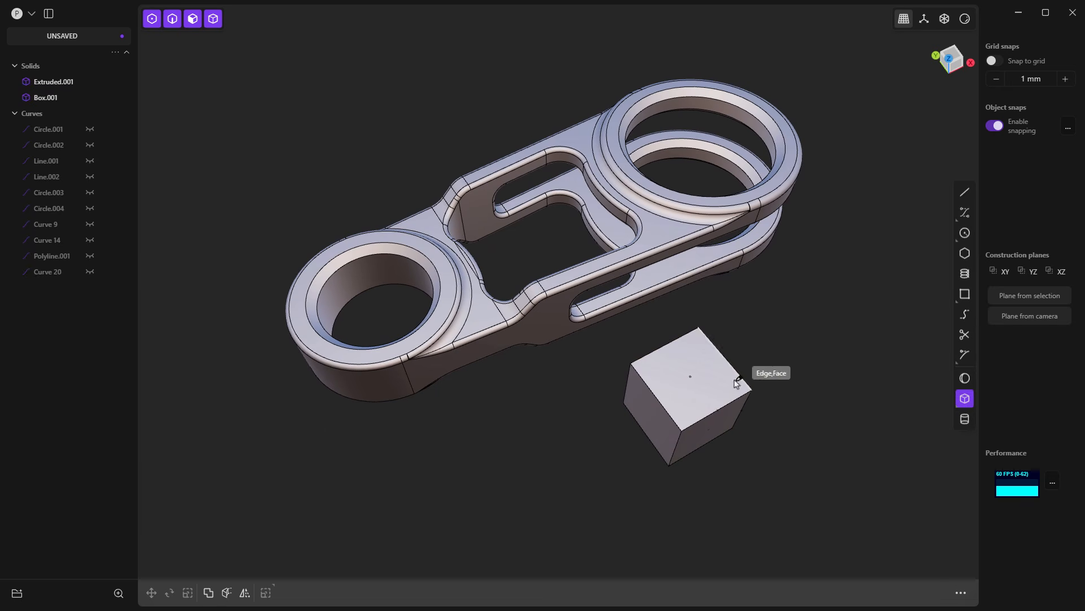
{"action": "left_click", "coordinate": [691, 375]}
{"action": "left_click", "coordinate": [749, 390]}
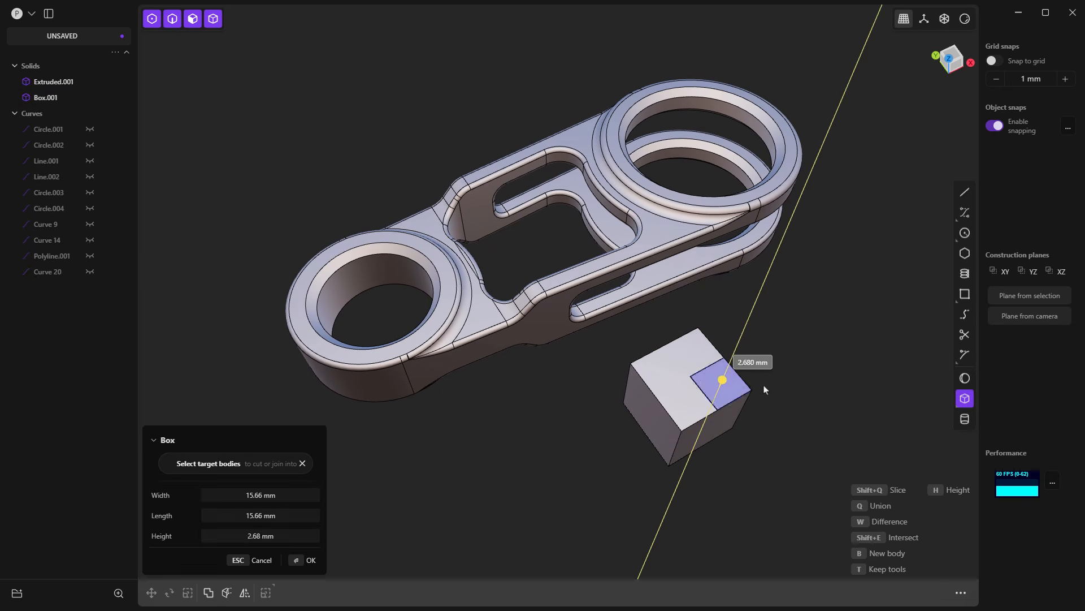
{"action": "left_click", "coordinate": [730, 360]}
Step: Measure the distance between the stepped box's outer lower-ledge edge and the parallel side face of its raised block
{"action": "middle_click_drag", "start_coordinate": [767, 458], "coordinate": [761, 426]}
{"action": "scroll", "coordinate": [703, 333], "scroll_direction": "up", "scroll_amount": 8}
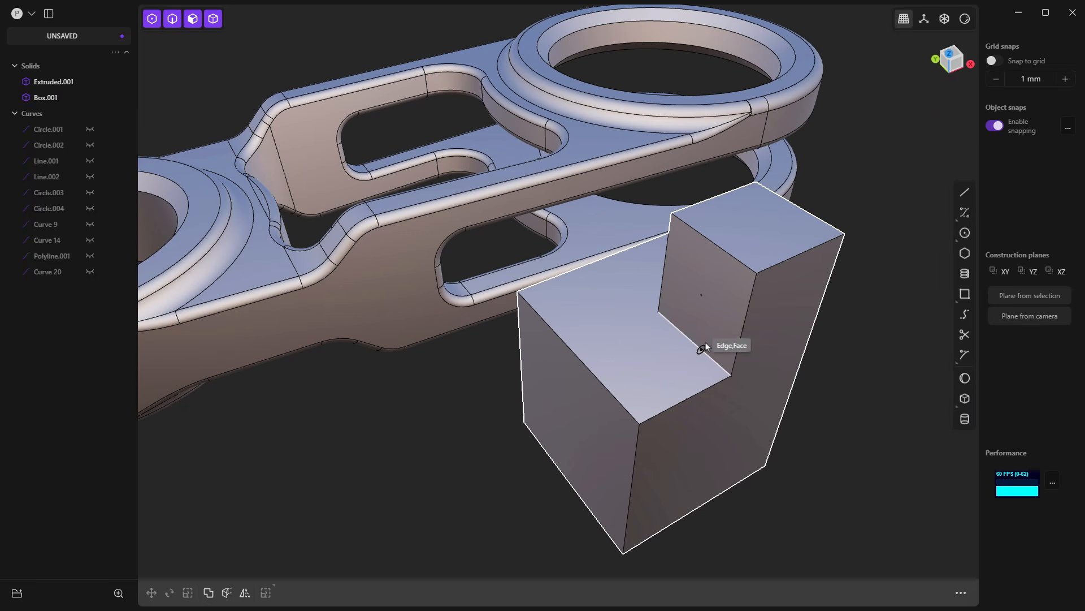
{"action": "left_click", "coordinate": [612, 395]}
{"action": "left_click", "coordinate": [611, 395]}
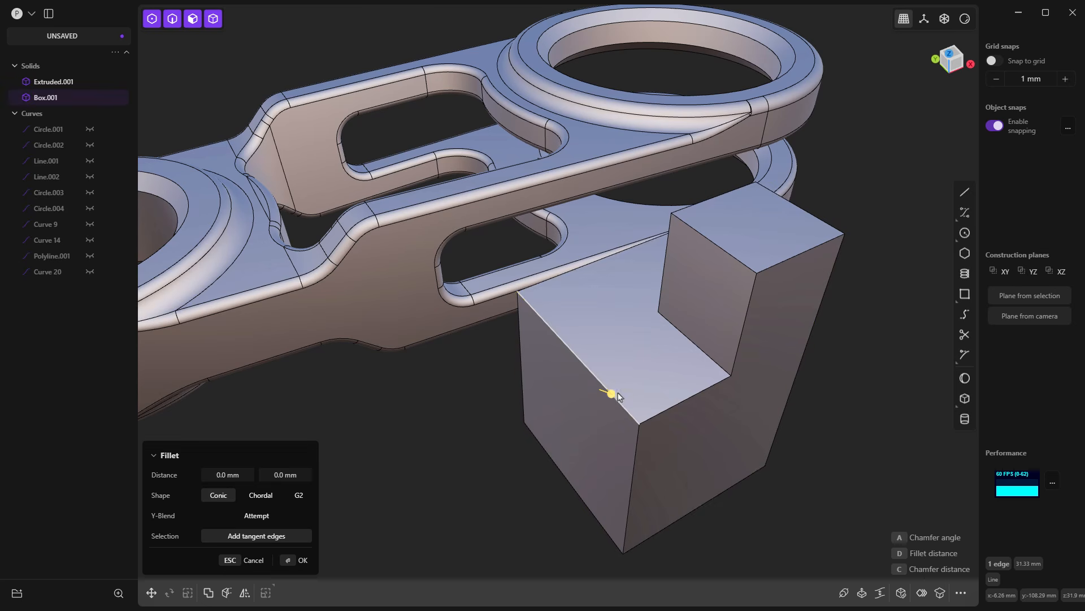
{"action": "left_click", "coordinate": [715, 340], "text": "shift"}
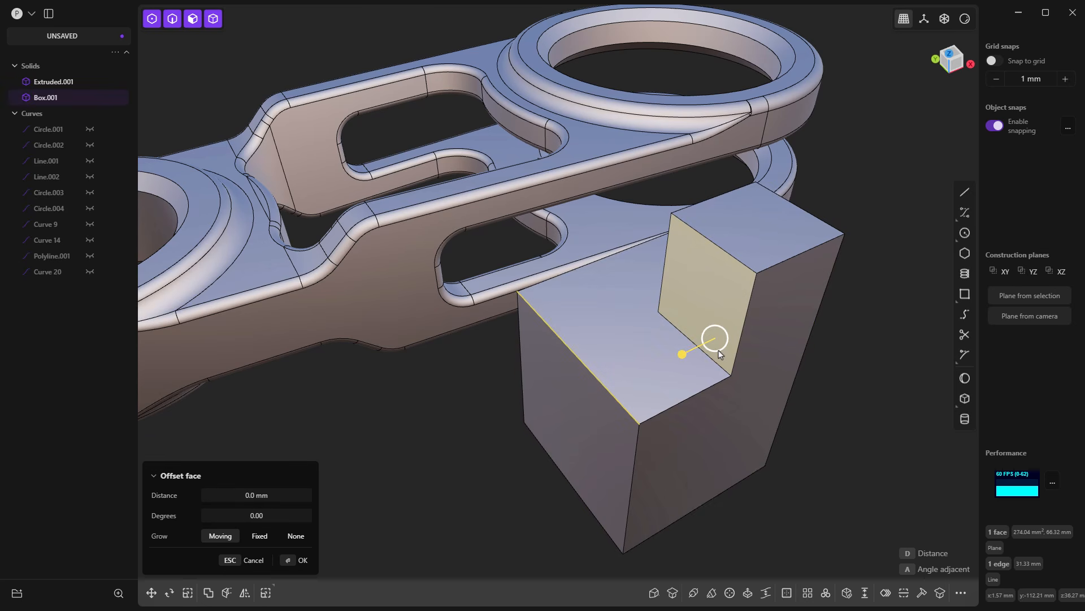
{"action": "key", "text": "Escape"}
{"action": "key", "text": "ctrl+equal"}
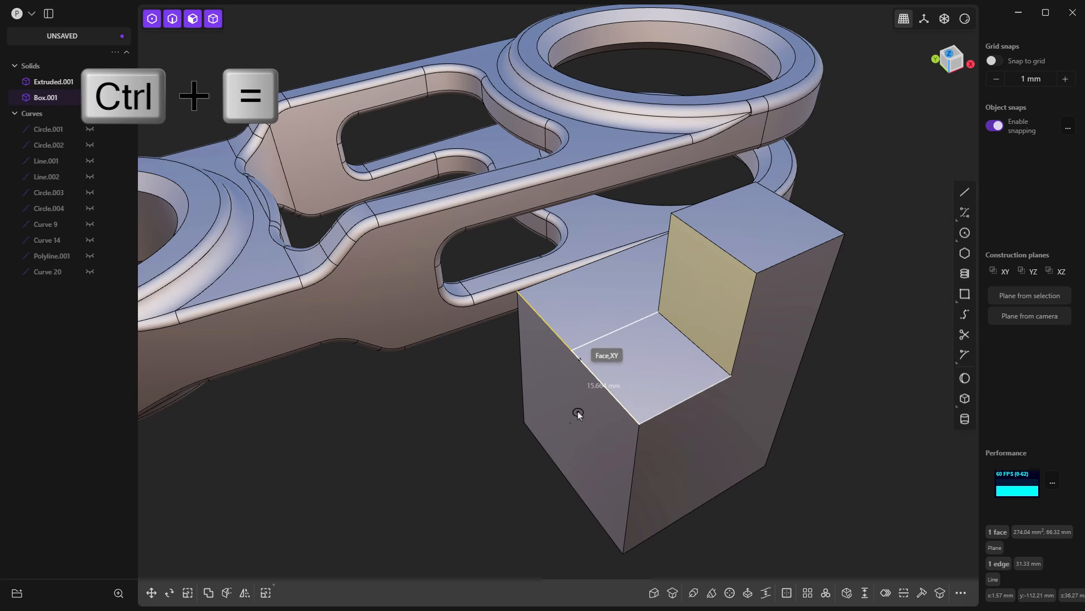
Step: Place the dimension of the raised block's base along the outer edge of the box's lower ledge
{"action": "left_click", "coordinate": [585, 393]}
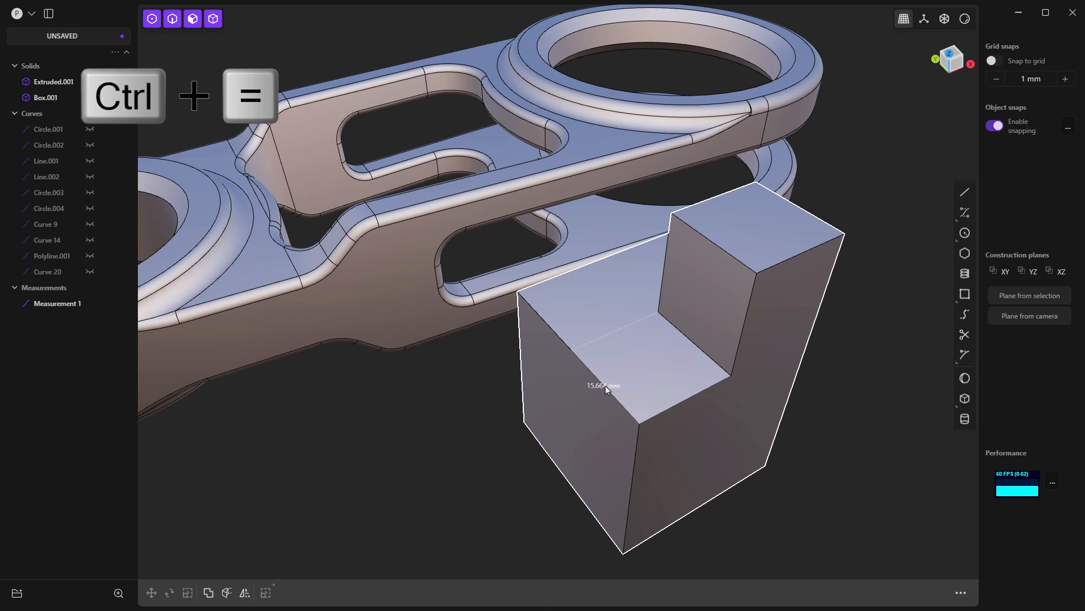
{"action": "middle_click_drag", "start_coordinate": [619, 366], "coordinate": [856, 376]}
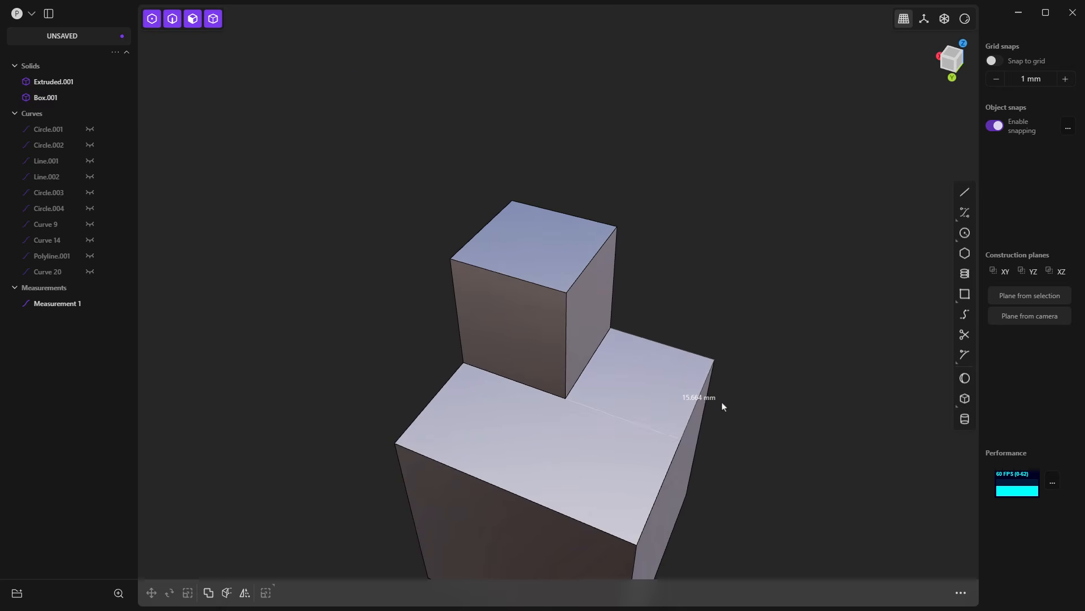
{"action": "scroll", "coordinate": [702, 399], "scroll_direction": "up", "scroll_amount": 5}
{"action": "scroll", "coordinate": [683, 410], "scroll_direction": "up", "scroll_amount": 3}
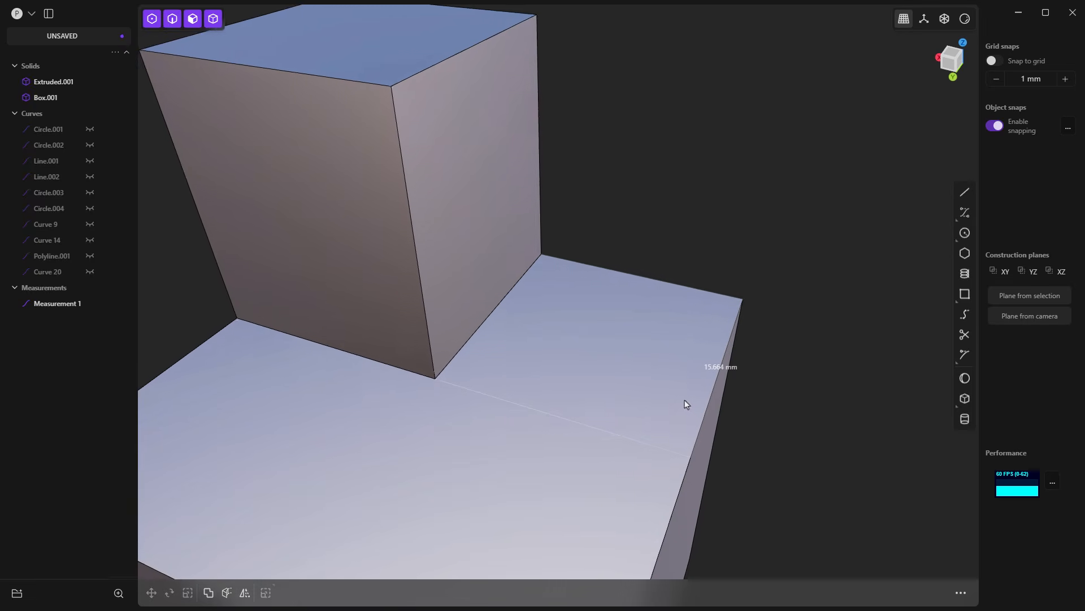
Step: Move the raised block's side face perpendicular to the dimensioned edge, driven by the placed dimension set to 12 mm
{"action": "left_click", "coordinate": [370, 276]}
{"action": "left_click", "coordinate": [371, 273]}
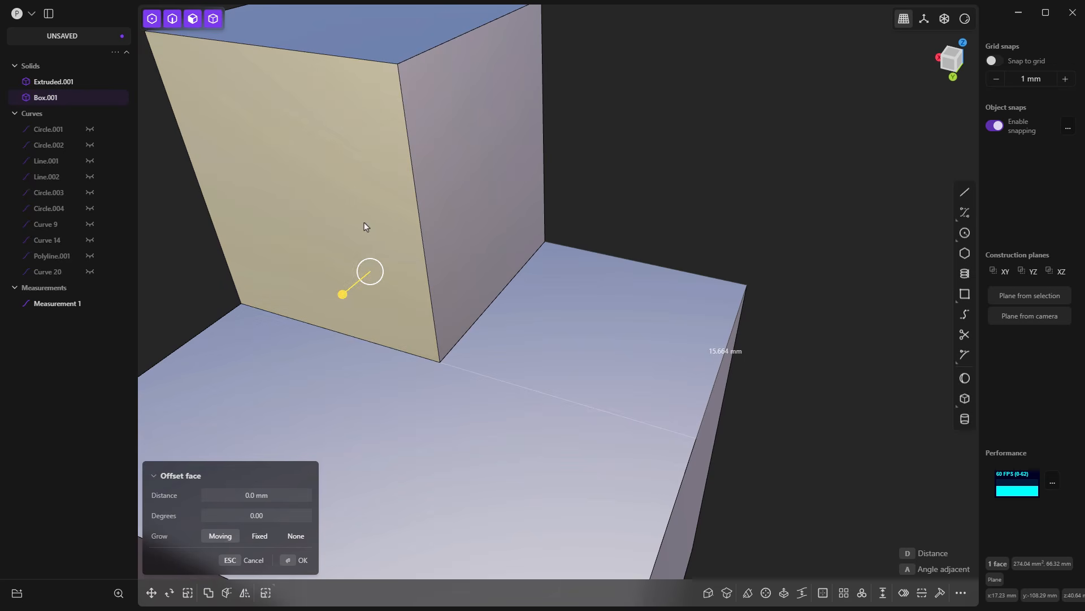
{"action": "left_click", "coordinate": [151, 593]}
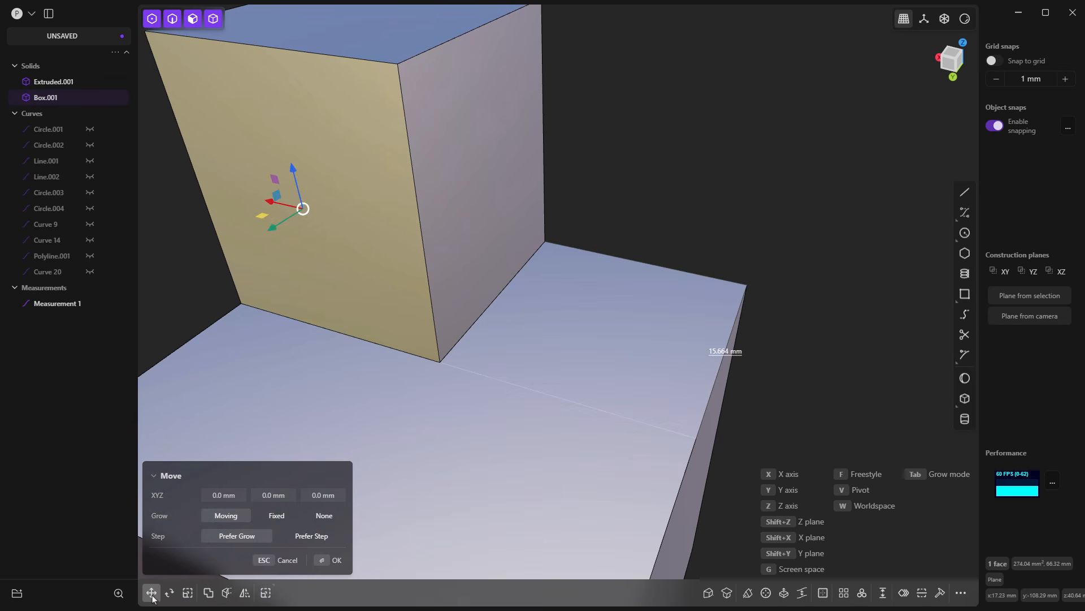
{"action": "left_click", "coordinate": [742, 352]}
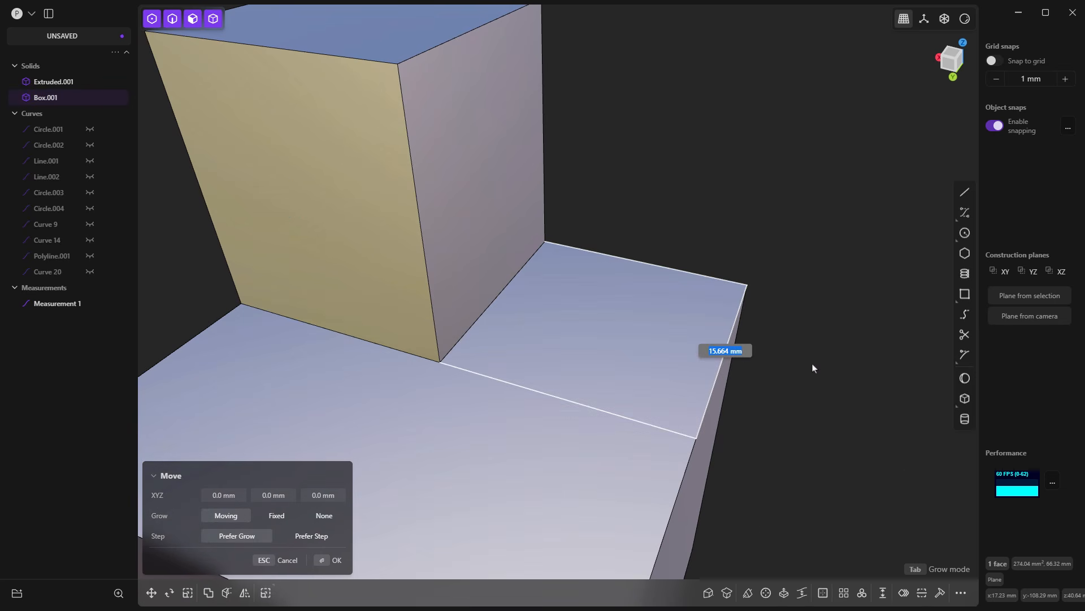
{"action": "type", "text": "12"}
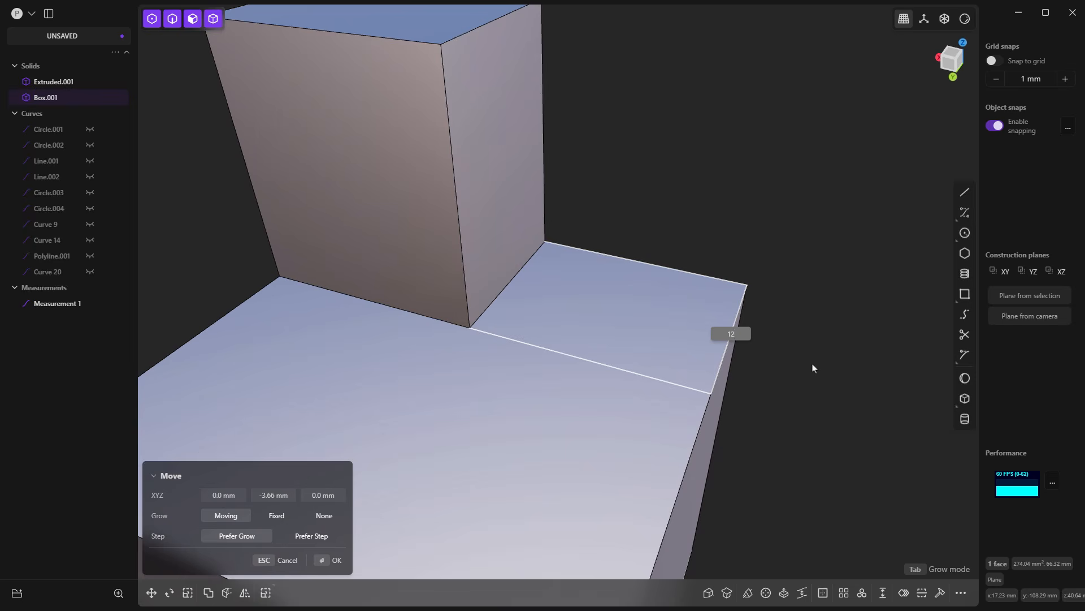
{"action": "key", "text": "Return"}
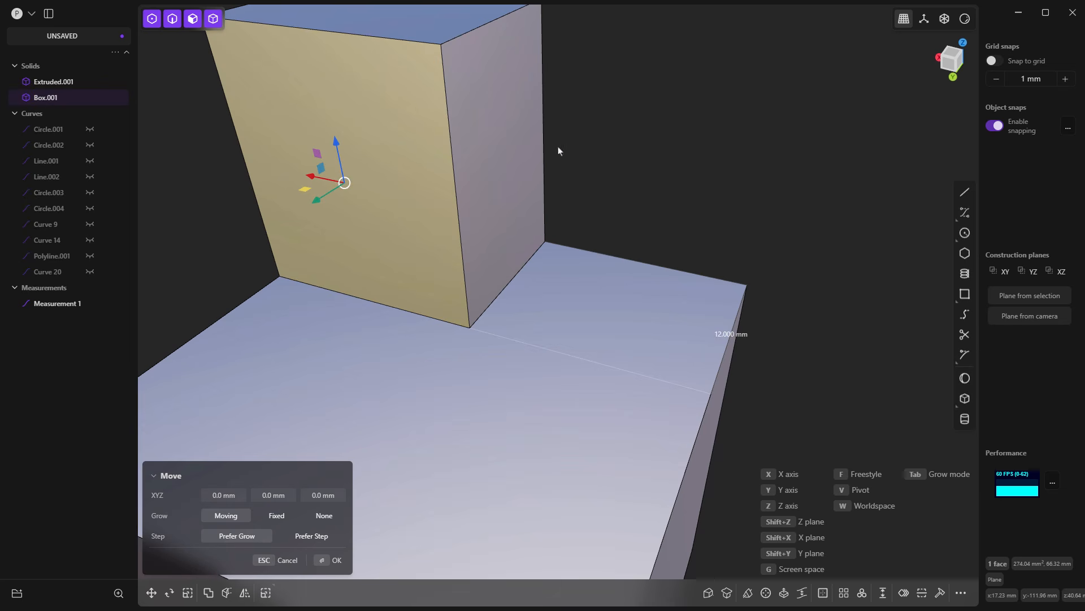
{"action": "scroll", "coordinate": [530, 206], "scroll_direction": "down", "scroll_amount": 5}
{"action": "key", "text": "Escape"}
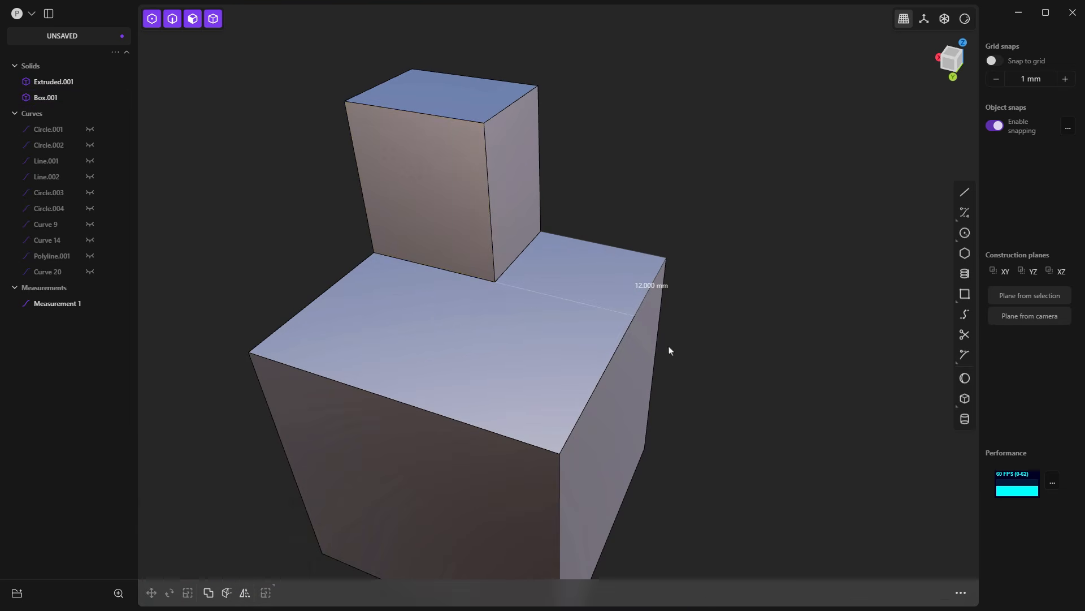
Step: Dimension the raised block's bottom edge and its vertical corner edge, placing the height dimension in the free space beside the block
{"action": "middle_click_drag", "start_coordinate": [669, 348], "coordinate": [472, 399]}
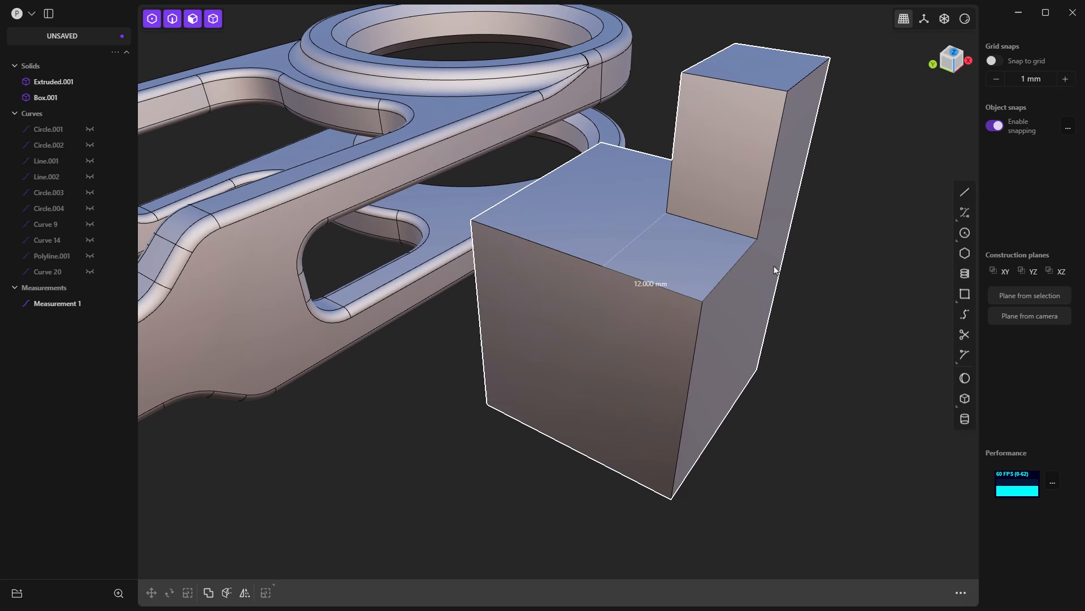
{"action": "left_click", "coordinate": [729, 235]}
{"action": "left_click", "coordinate": [767, 87]}
{"action": "left_click", "coordinate": [784, 121]}
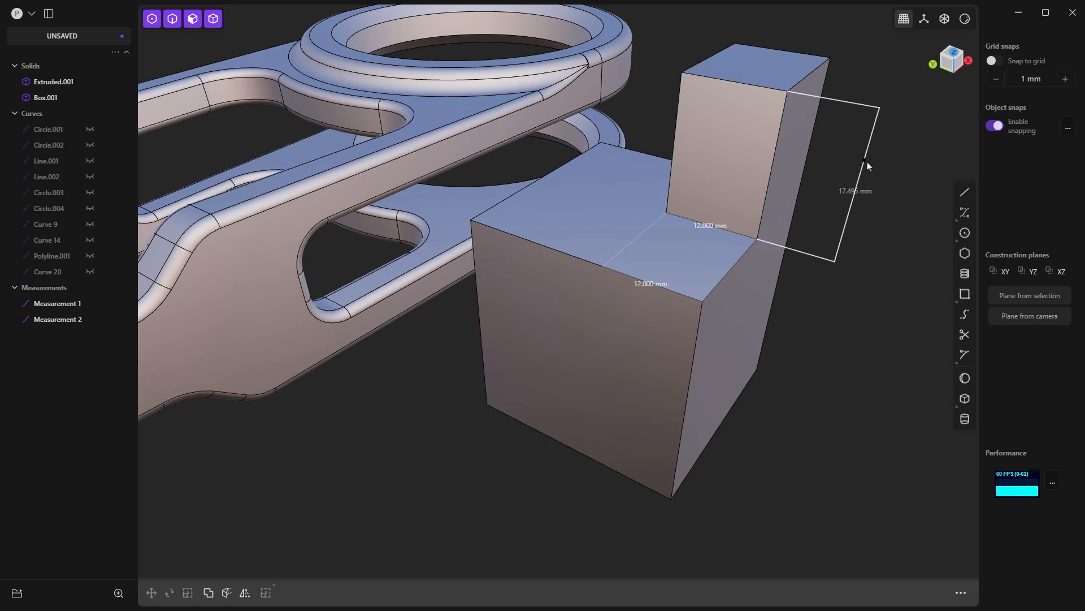
{"action": "left_click", "coordinate": [867, 163]}
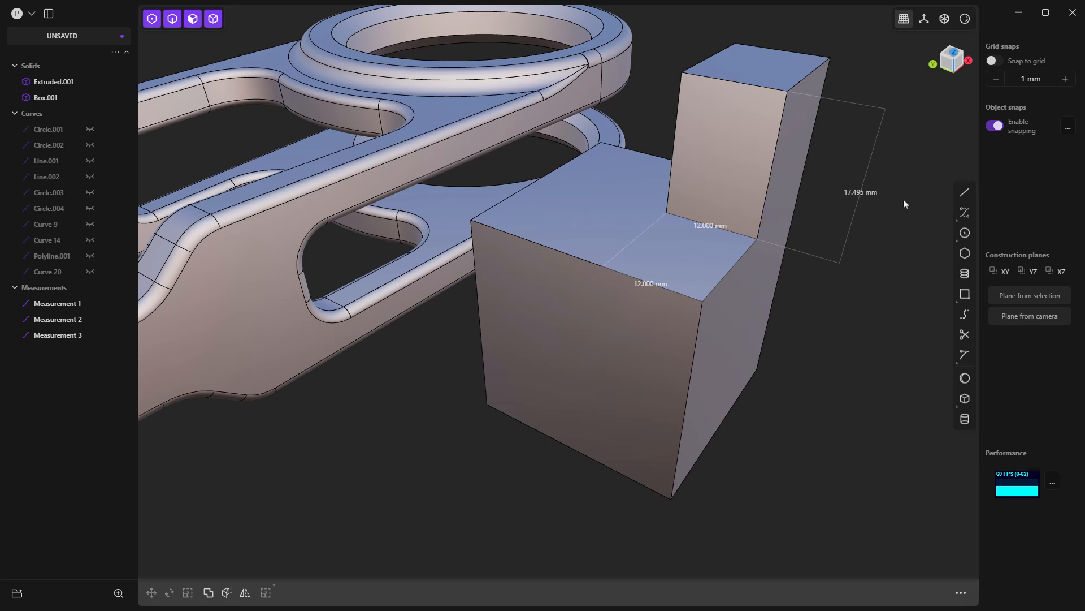
Step: Move the raised block's top face by setting the block's height dimension to 15 mm
{"action": "left_click", "coordinate": [774, 66]}
{"action": "key", "text": "o"}
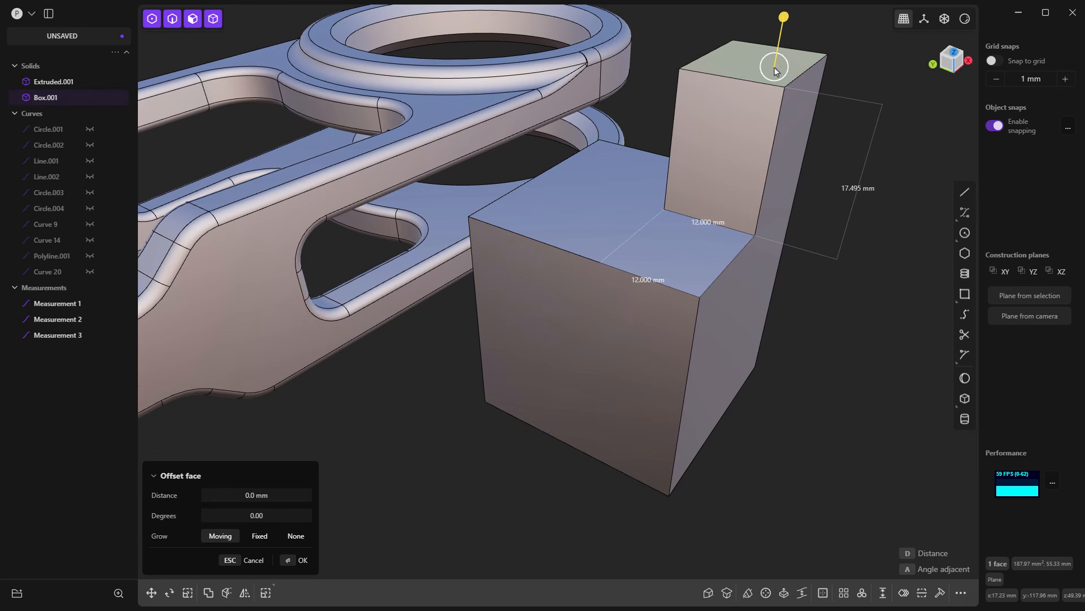
{"action": "key", "text": "g"}
{"action": "left_click", "coordinate": [867, 190]}
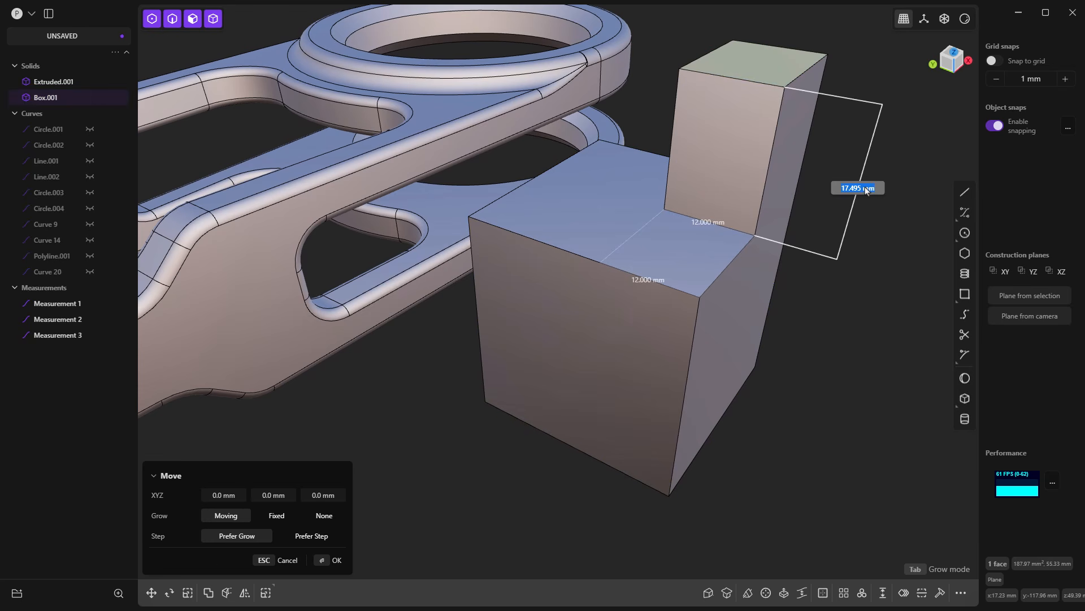
{"action": "type", "text": "15"}
{"action": "key", "text": "Return"}
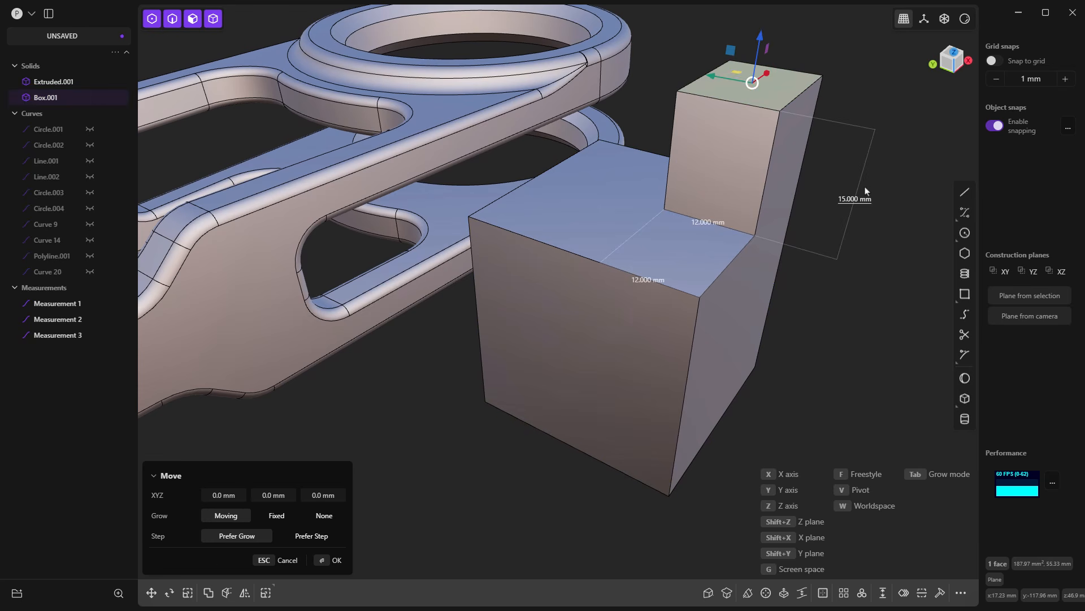
{"action": "right_click", "coordinate": [880, 189]}
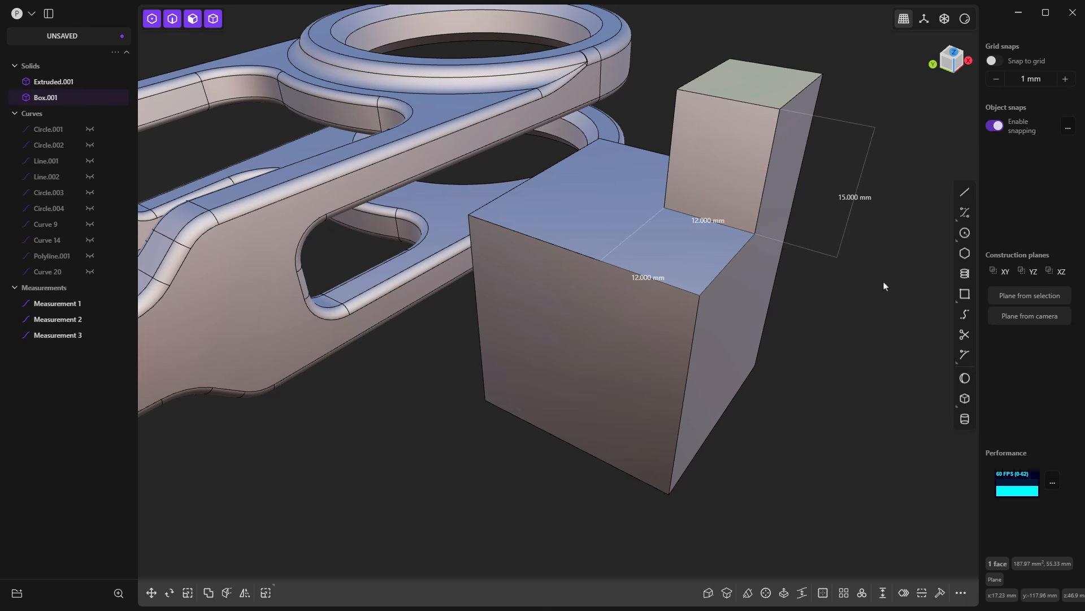
Step: Delete the stepped demo box with its measurements and refocus the view on the whole link part
{"action": "double_click", "coordinate": [764, 364]}
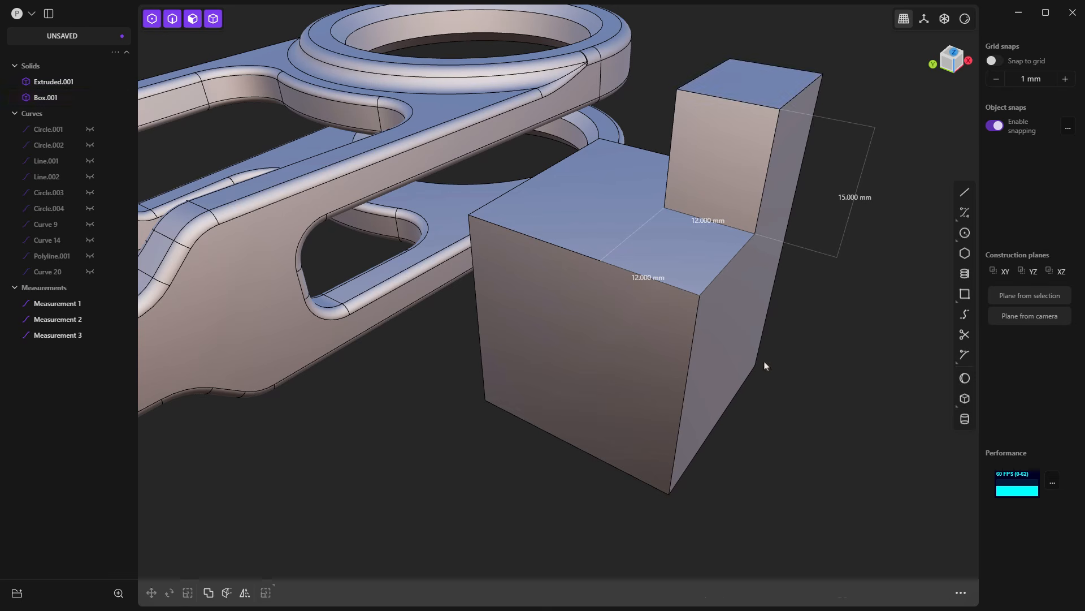
{"action": "key", "text": "Delete"}
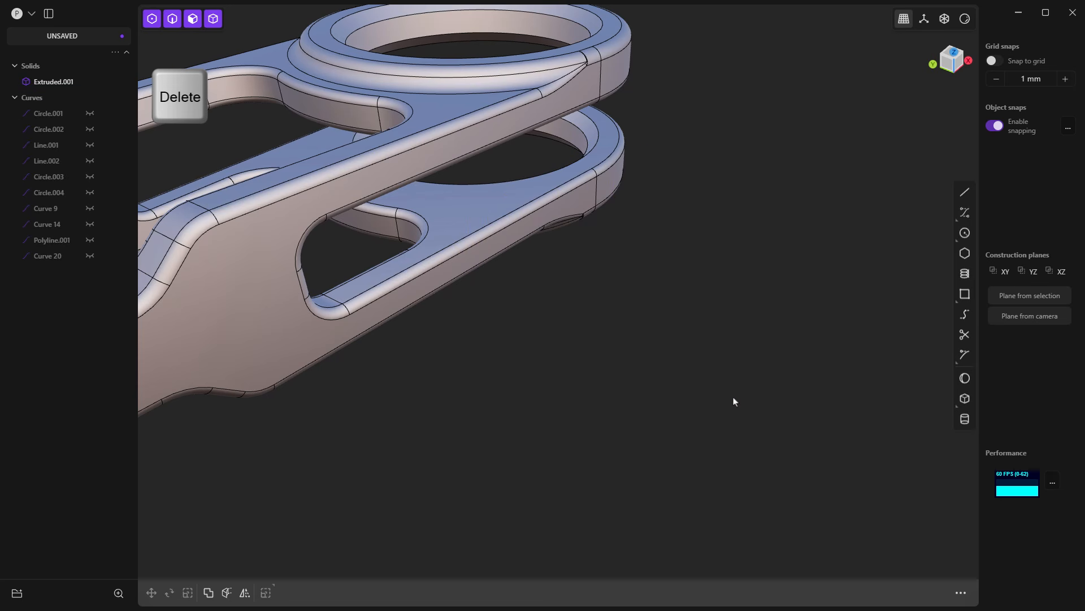
{"action": "key", "text": "slash"}
{"action": "middle_click_drag", "start_coordinate": [708, 462], "coordinate": [696, 404]}
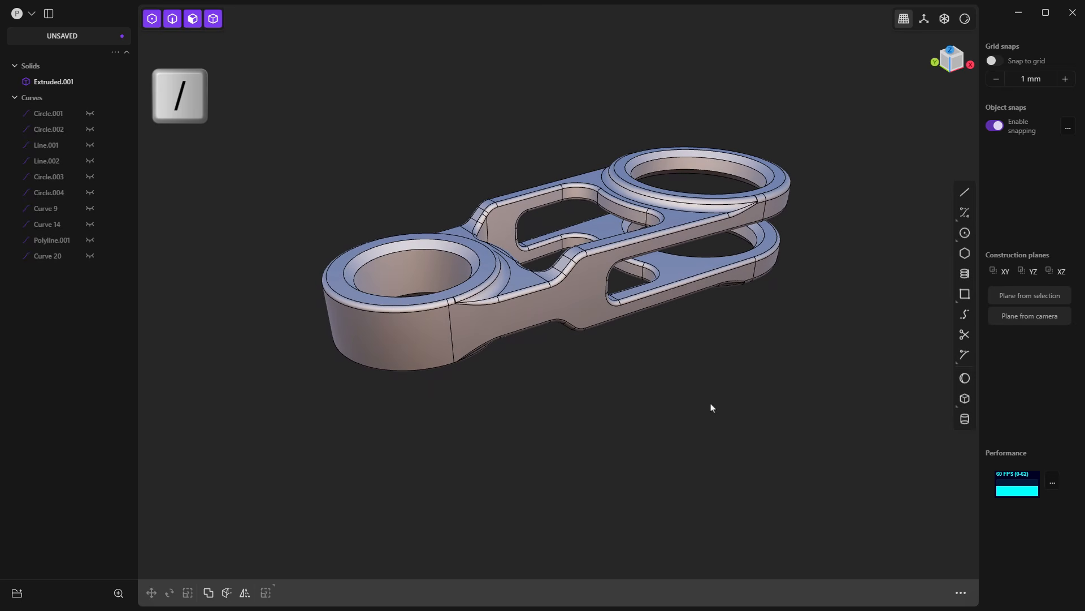